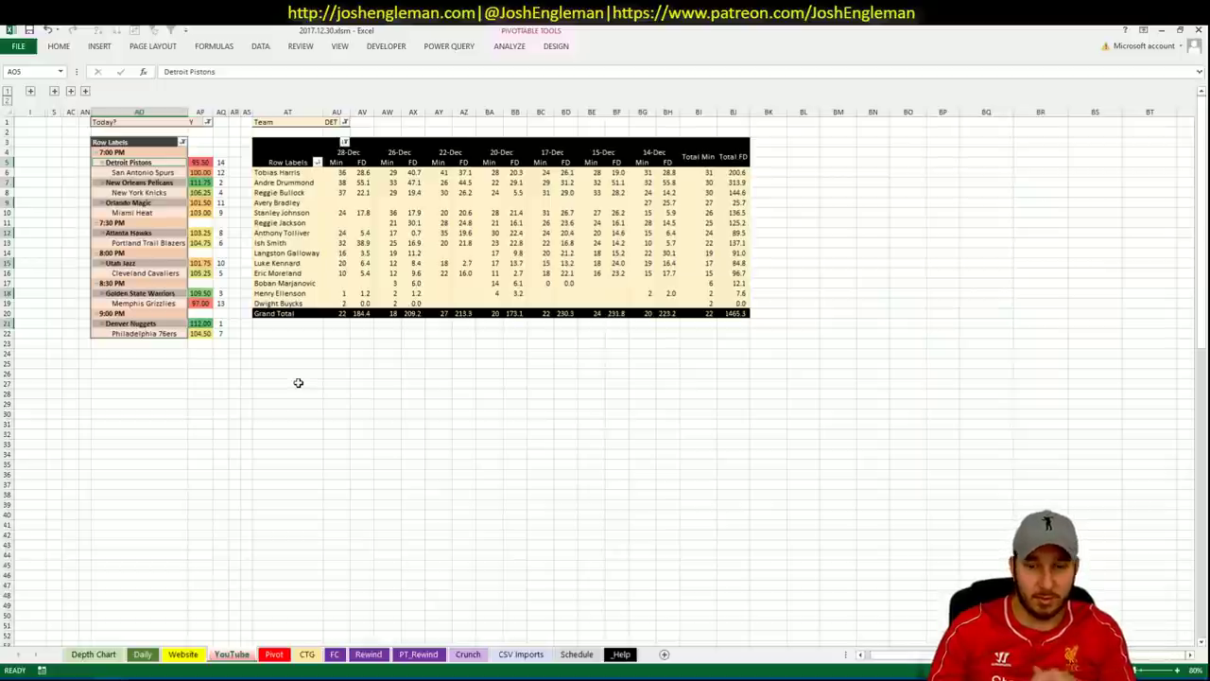
- Examine the Detroit Pistons' recent minutes and fantasy points per player on the YouTube sheet
mouse_move(508, 185)
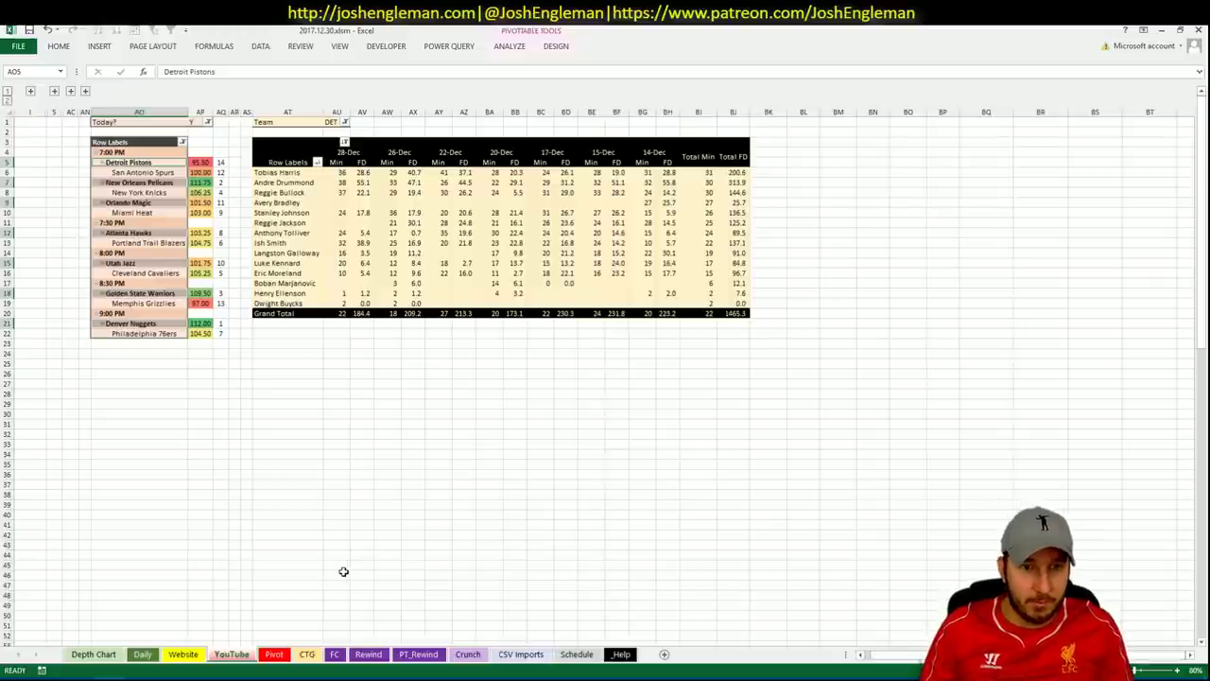
right_click(377, 212)
click(399, 266)
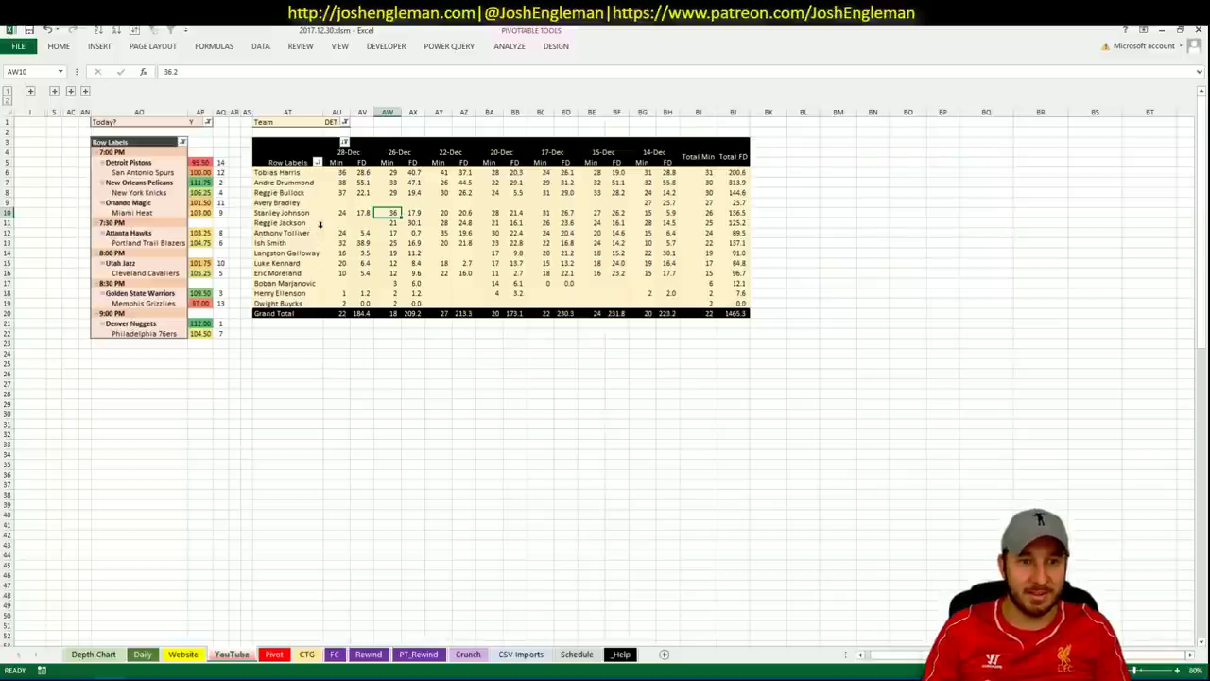
click(144, 158)
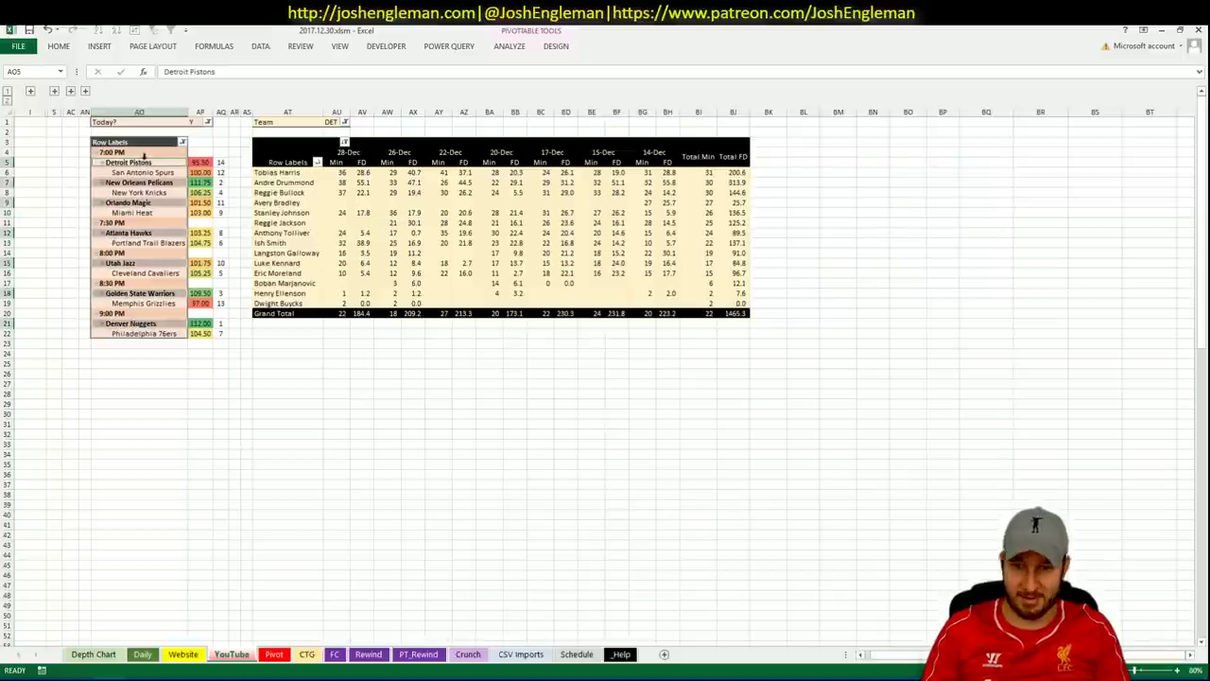
click(489, 232)
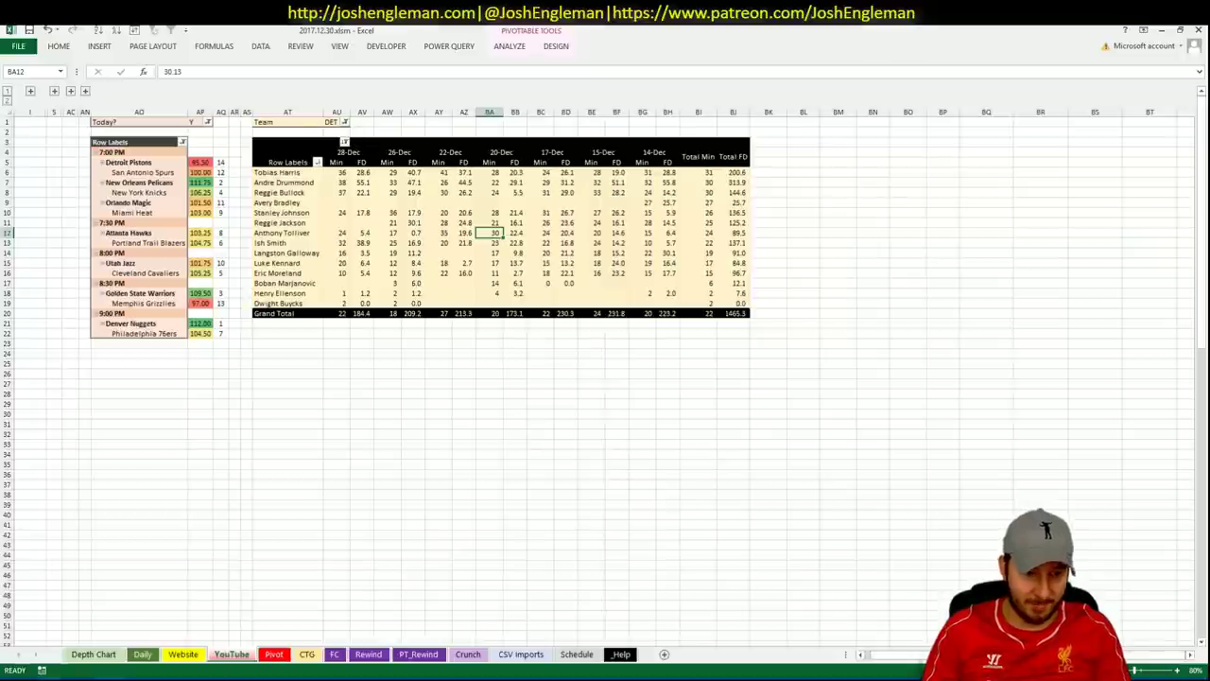
- Switch to the browser and open the Detroit Pistons team page on Cleaning the Glass through its team search
key(alt+Tab)
click(294, 126)
text(det)
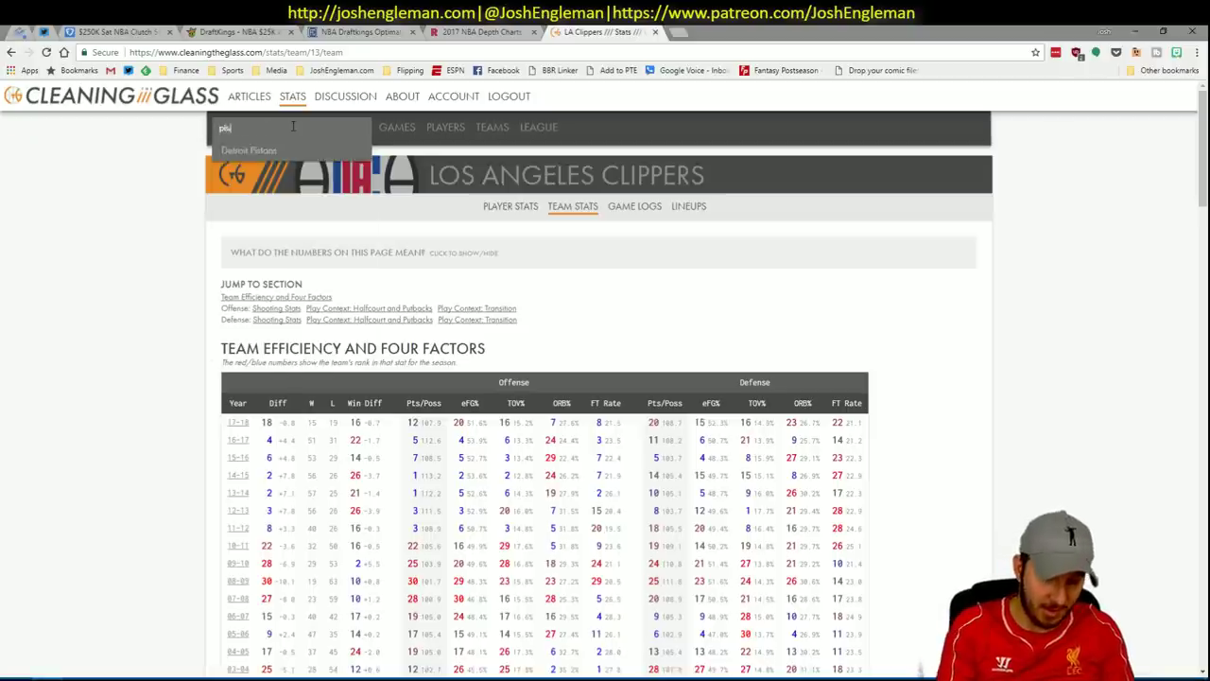
key(Return)
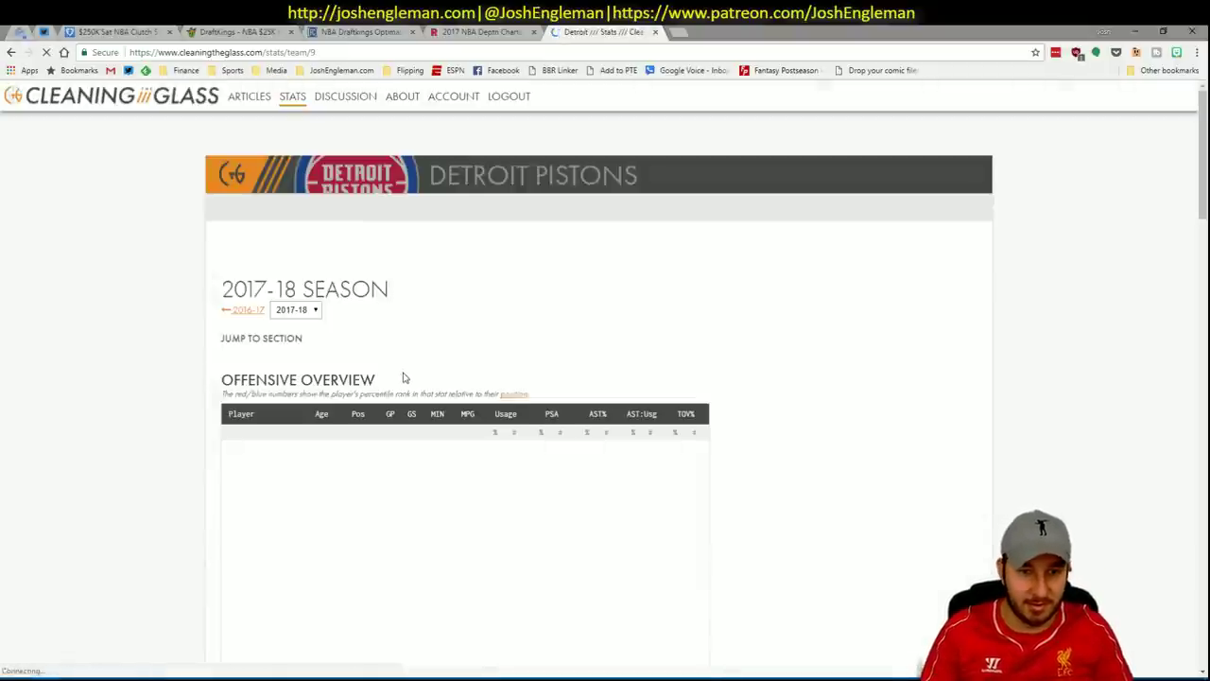
click(383, 350)
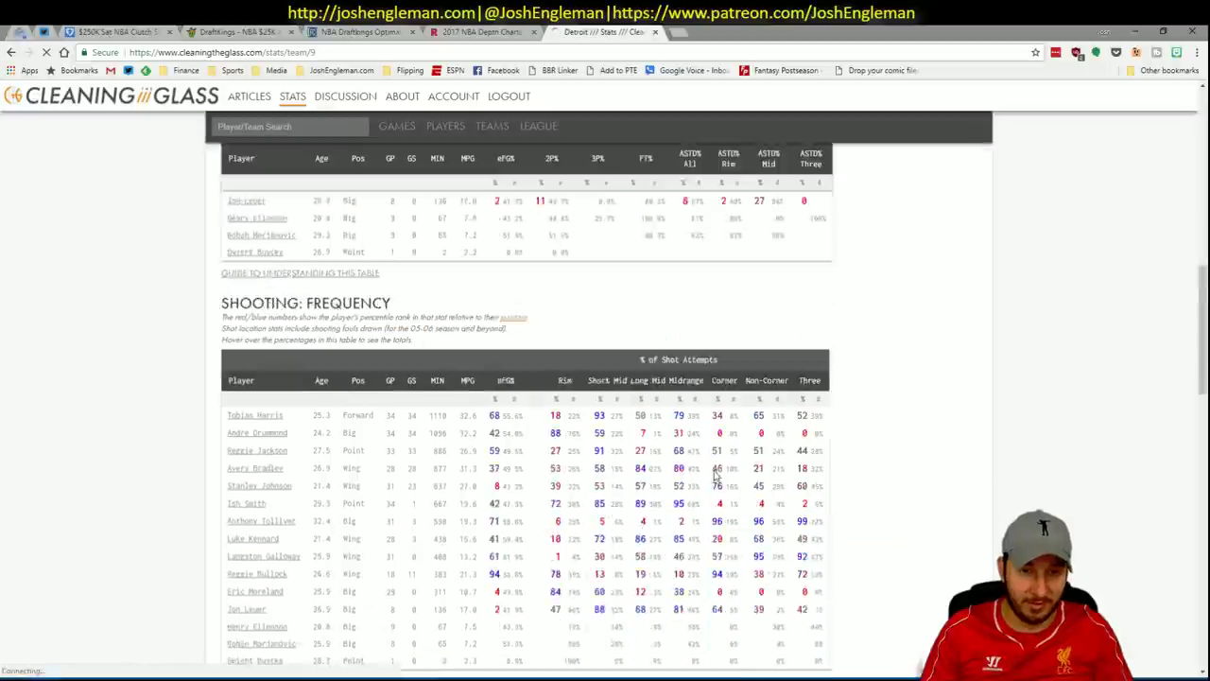
- Copy all Detroit player rows of the Shooting: Frequency table and refresh Excel's CTG sheet with them
scroll(716, 476, down, 1)
drag(839, 541, 227, 293)
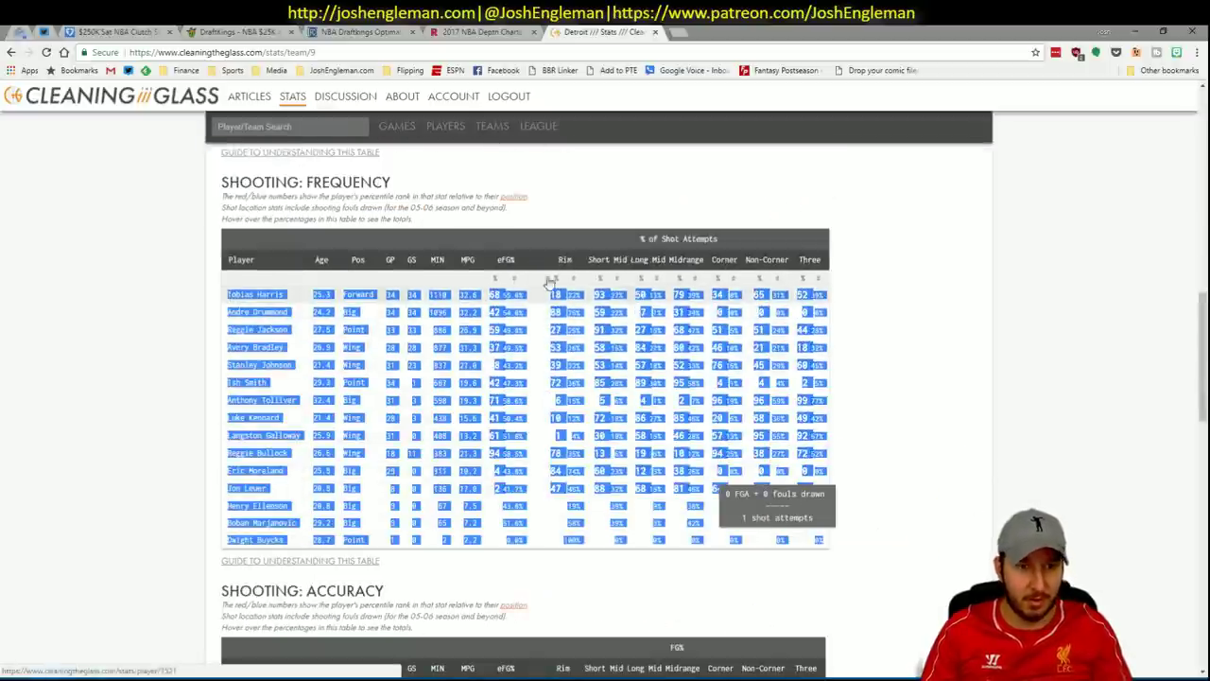
key(alt+Tab)
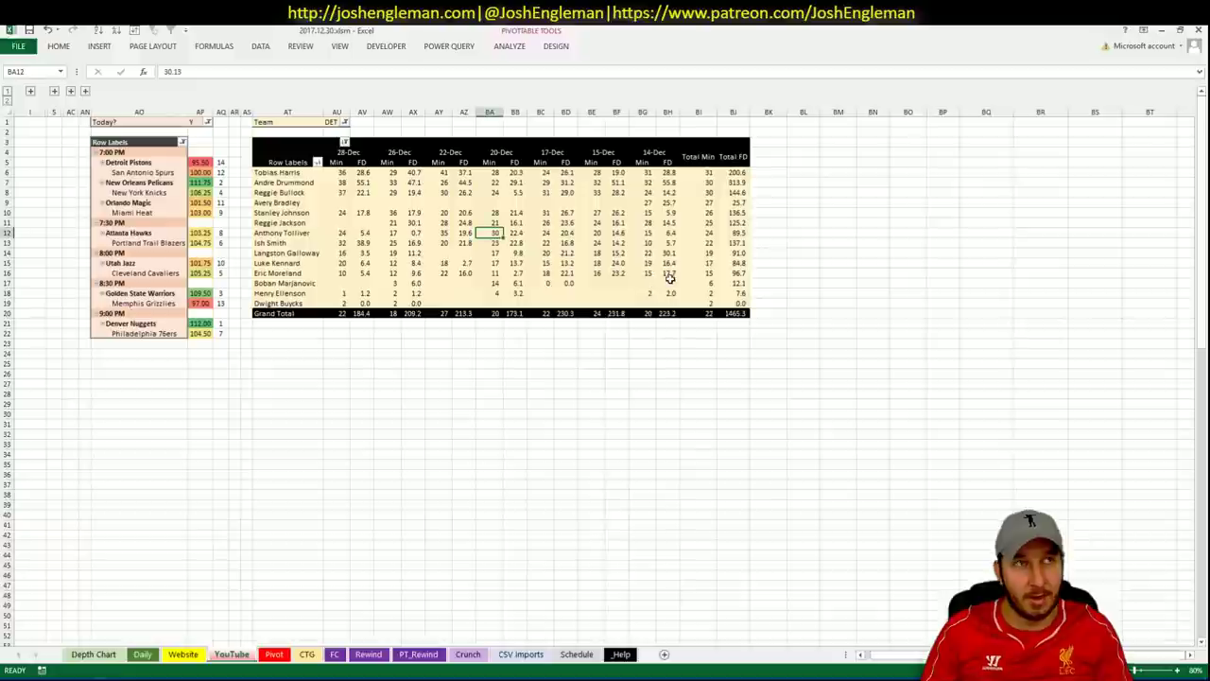
click(306, 655)
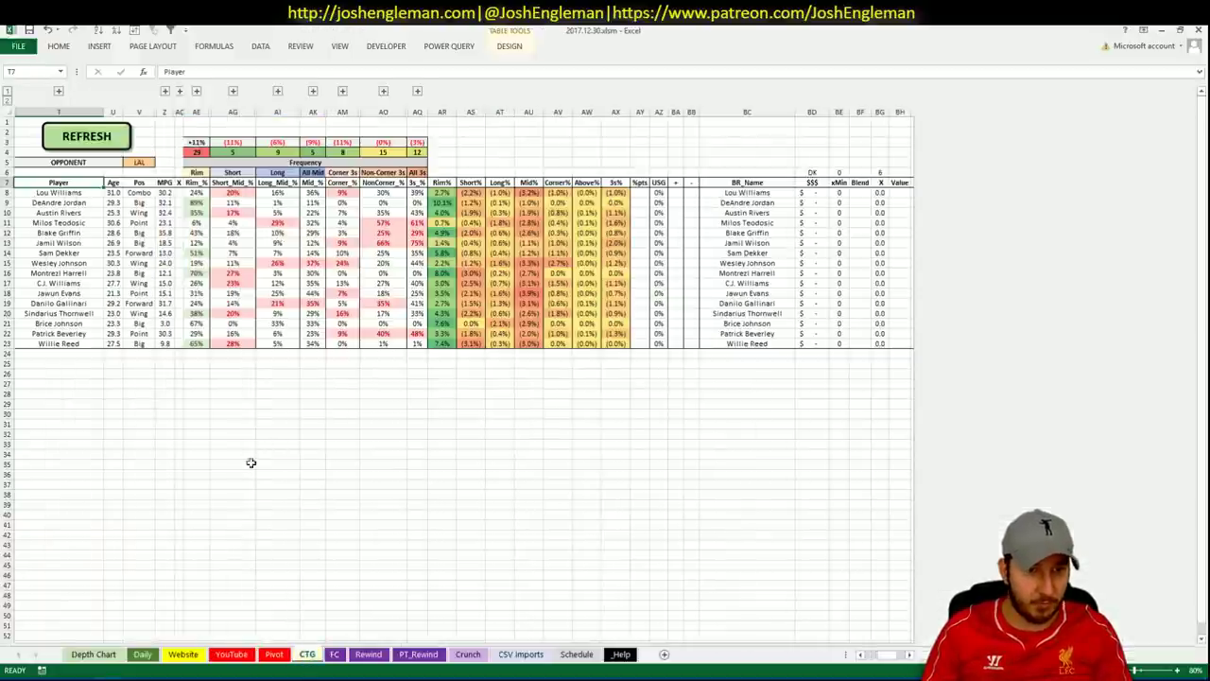
click(112, 142)
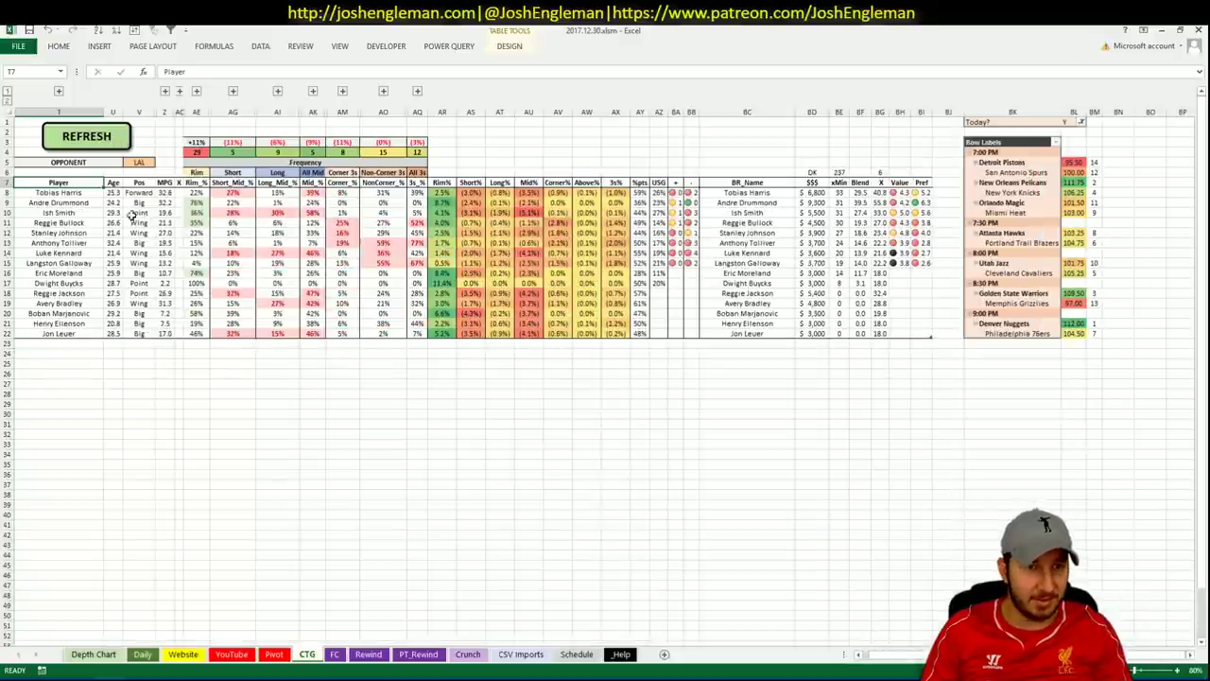
- Set the opponent on the CTG sheet to SAS
click(140, 162)
text(SAS)
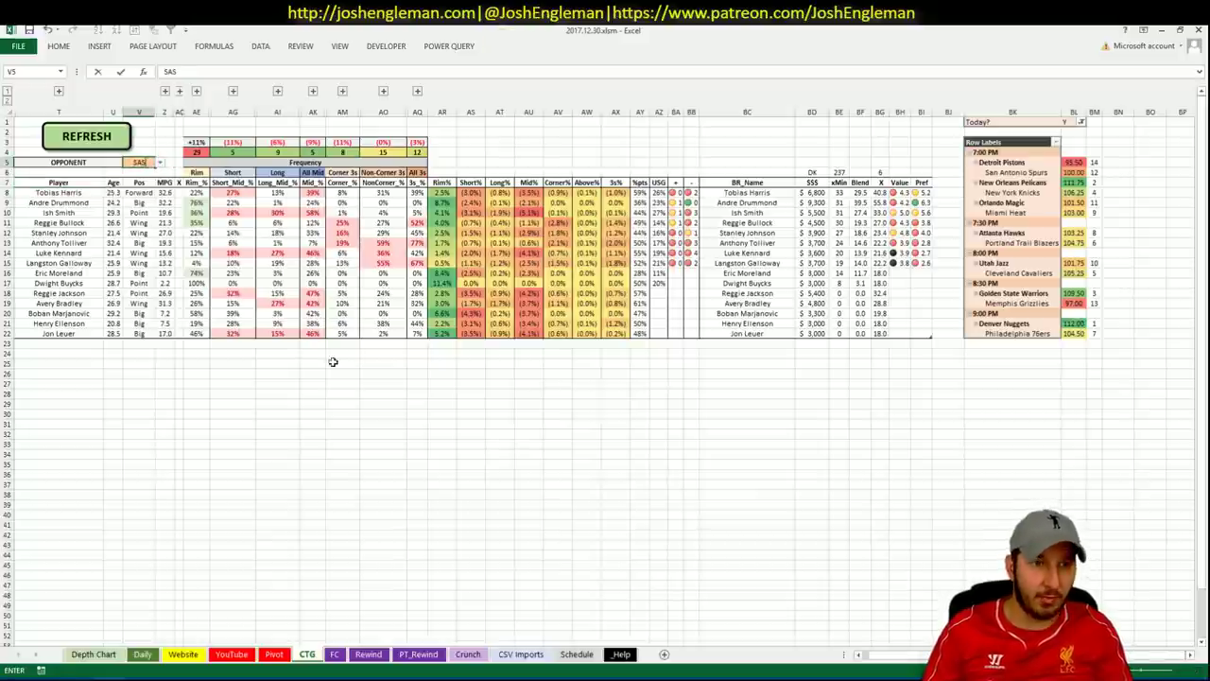
click(399, 454)
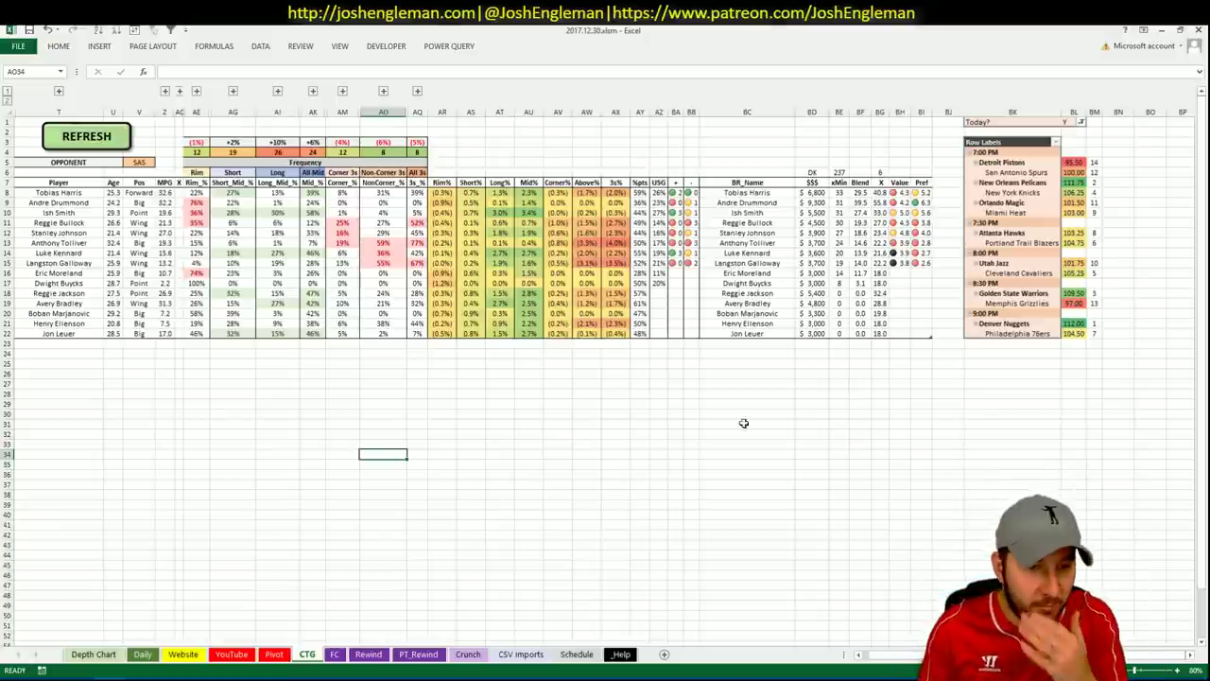
- Review the DET players' projections and value figures for FD and DK on the Pivot sheet
click(275, 656)
click(203, 232)
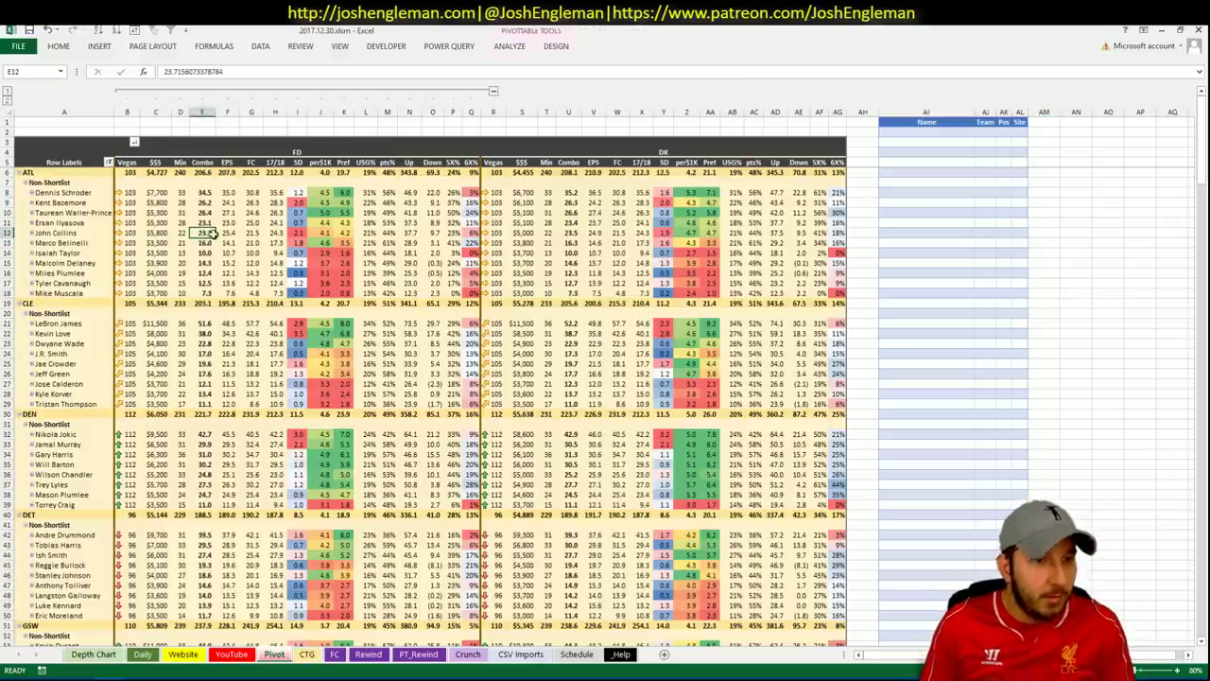
scroll(210, 233, down, 11)
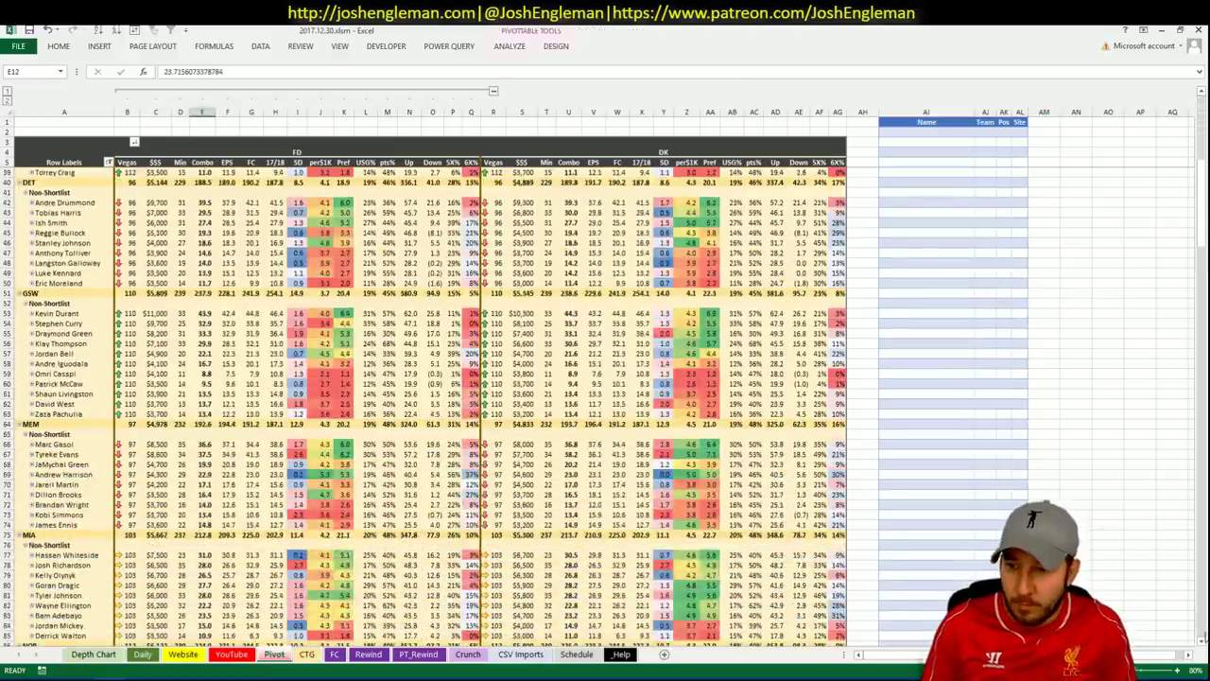
scroll(482, 407, down, 1)
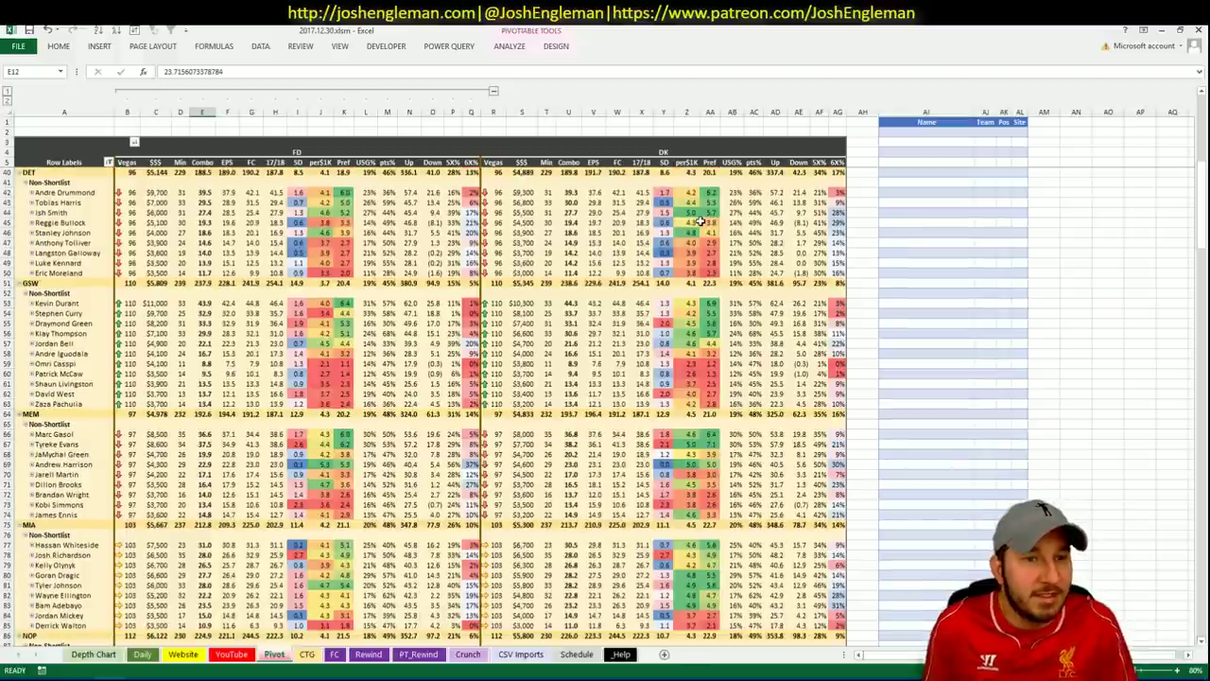
mouse_move(700, 221)
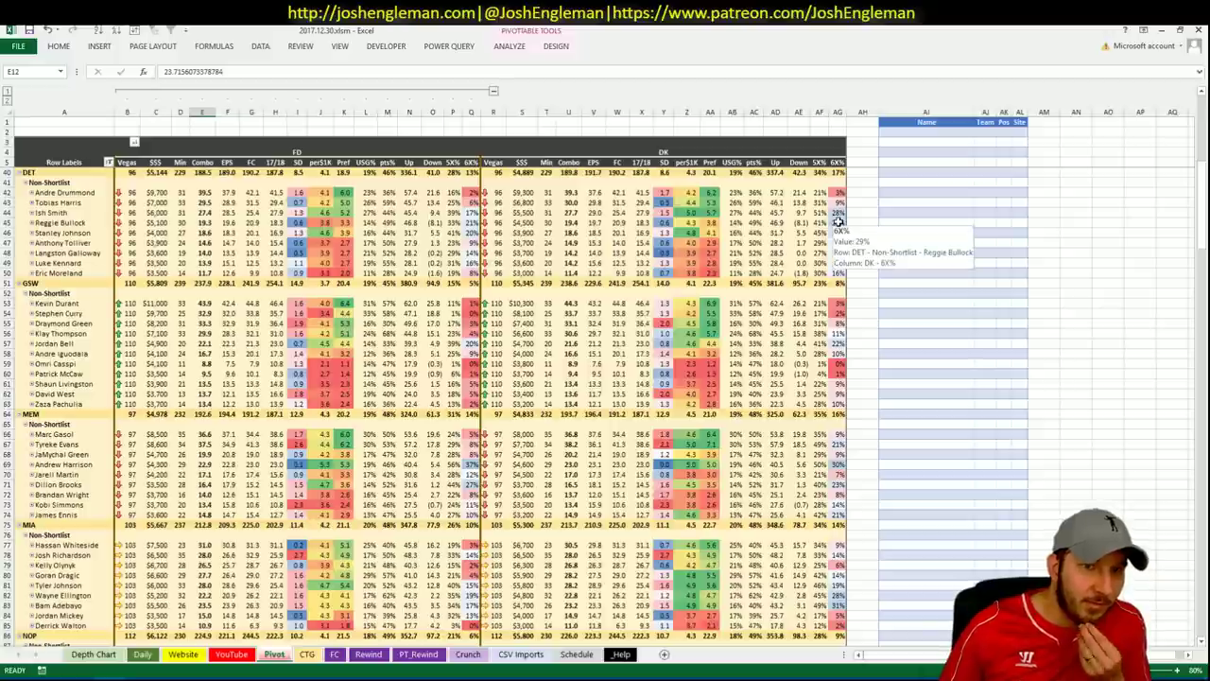
- Enter Ish Smith in cell AI42 of the player table's Name column on the Pivot sheet
click(929, 193)
text(sh)
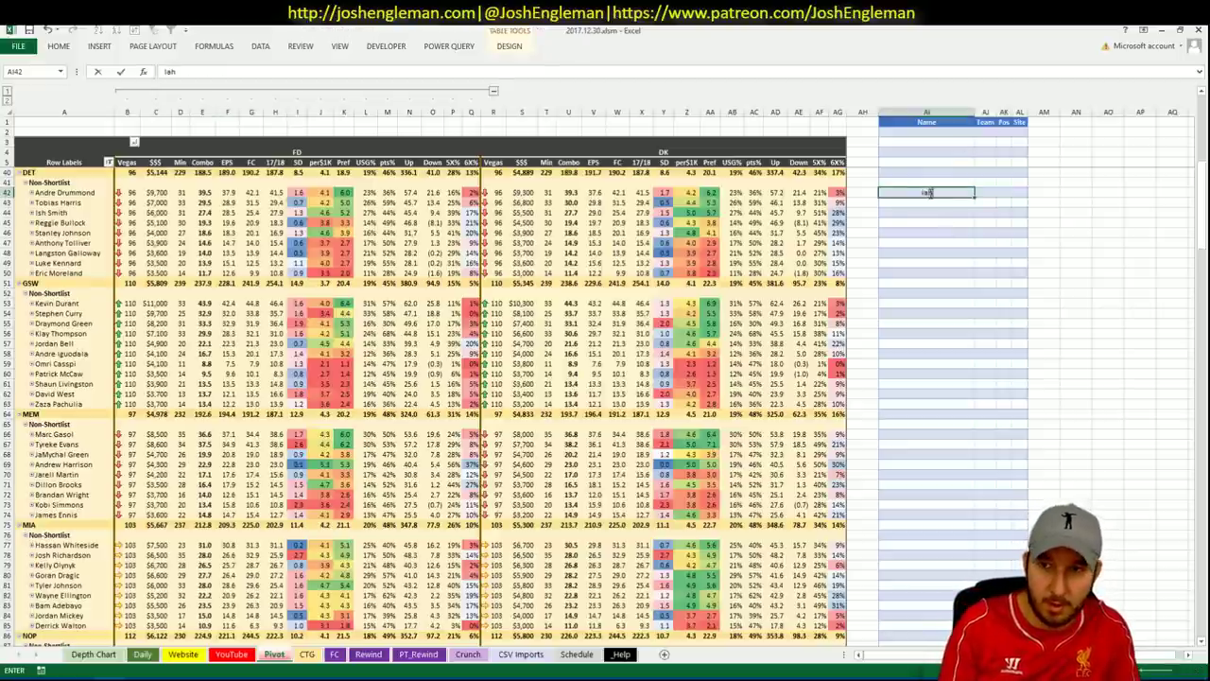
key(BackSpace)
key(BackSpace)
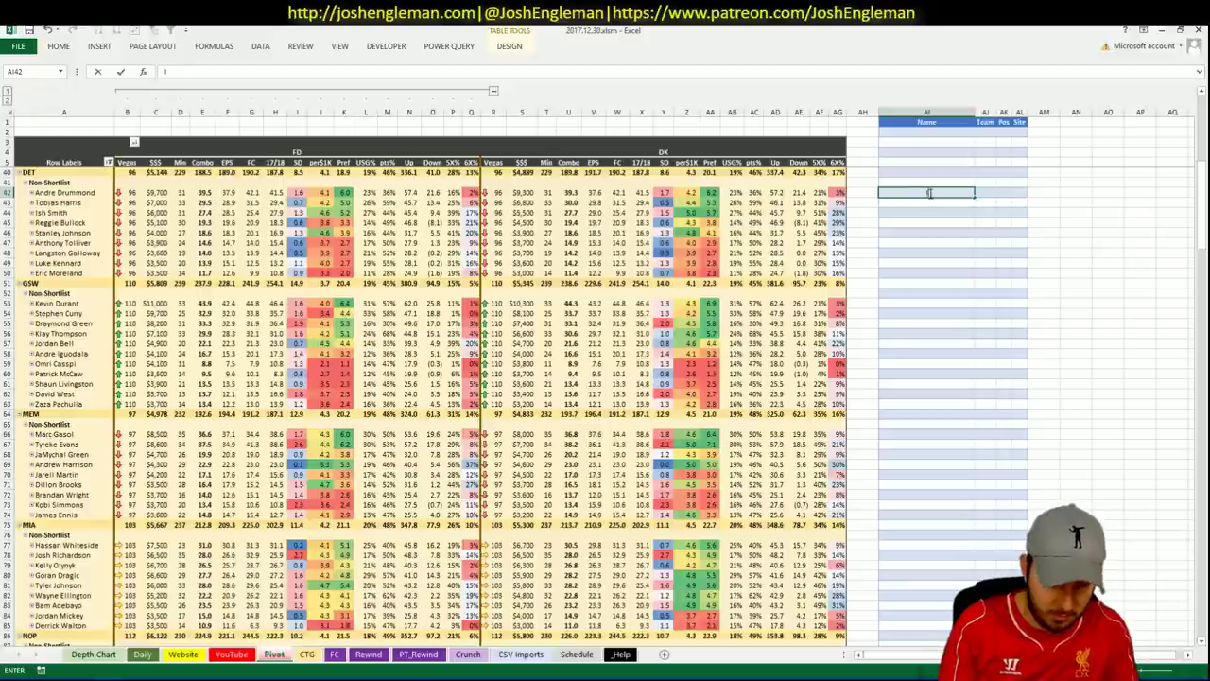
text(Ish Smith)
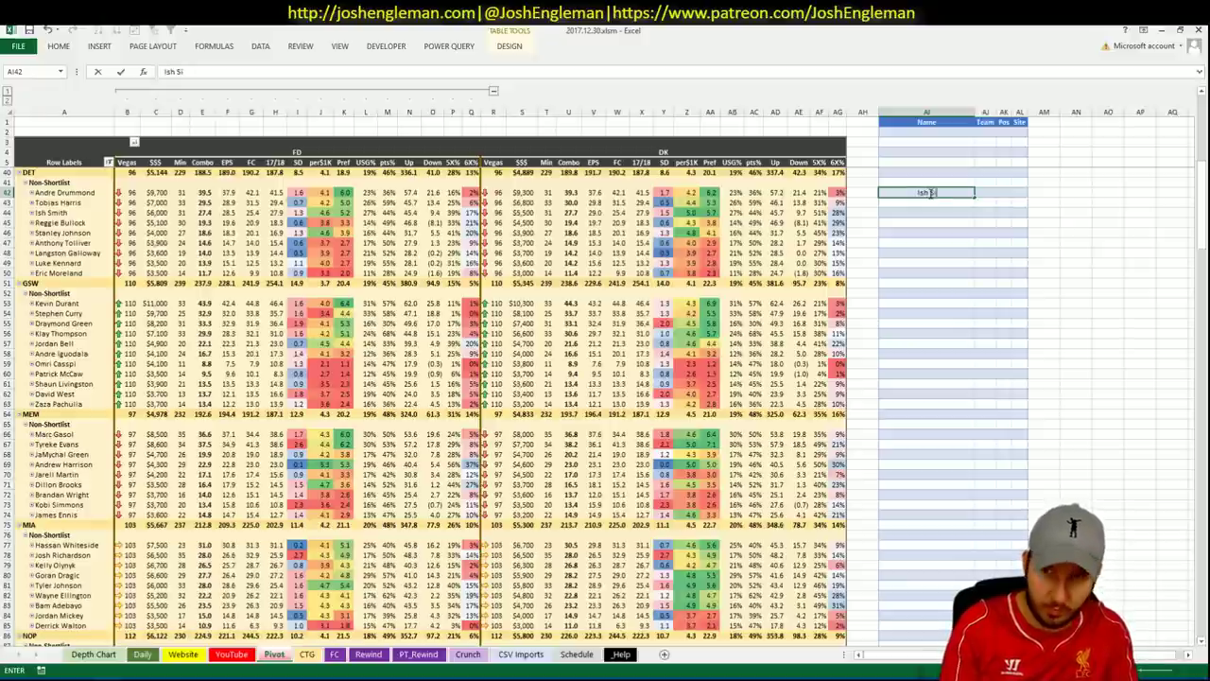
key(Return)
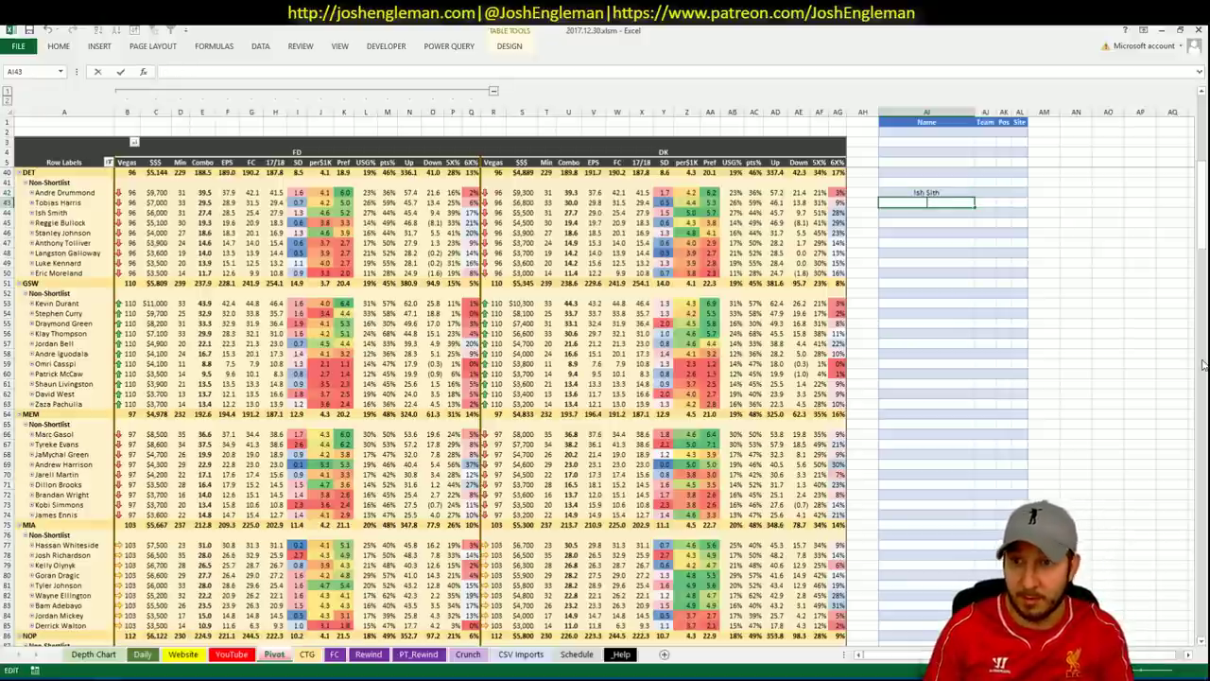
key(Up)
key(F2)
key(Left)
key(Left)
key(Left)
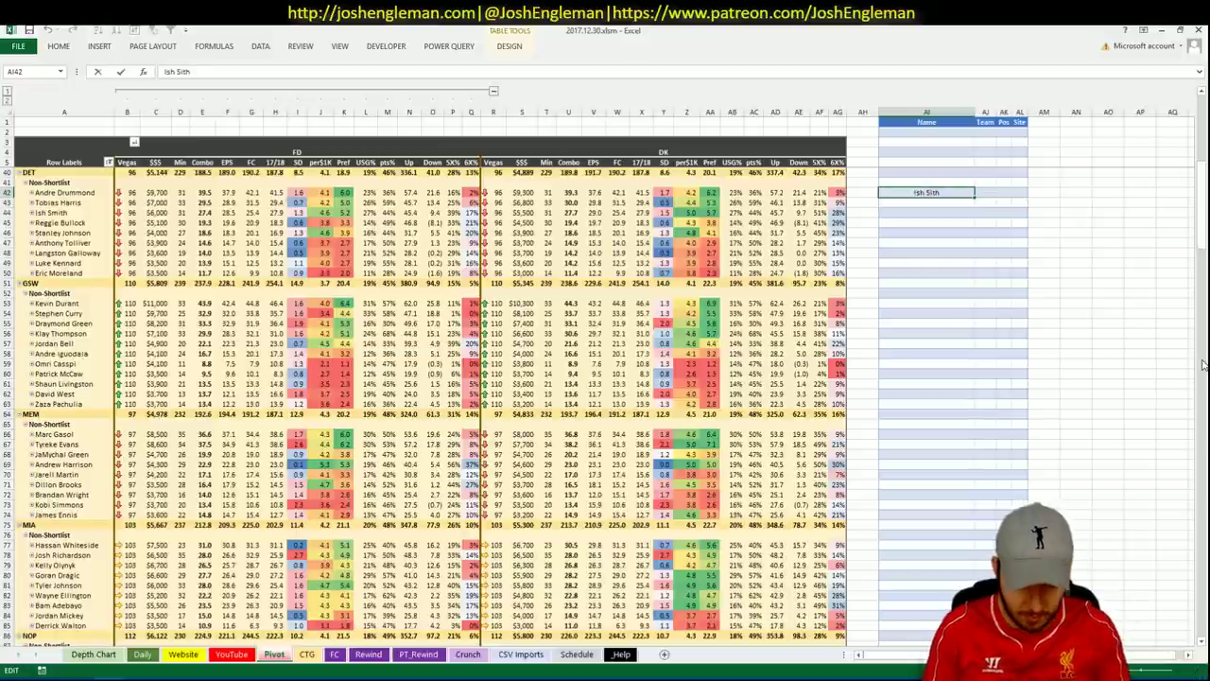
text(m)
key(Return)
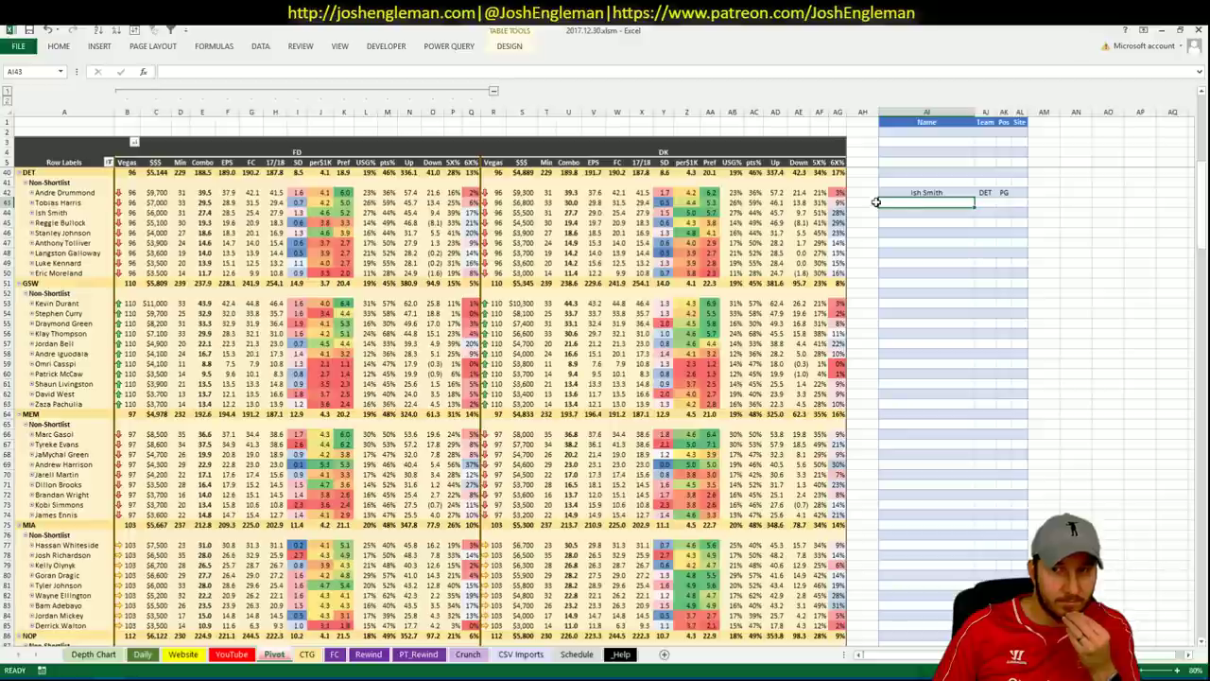
click(906, 192)
click(1020, 193)
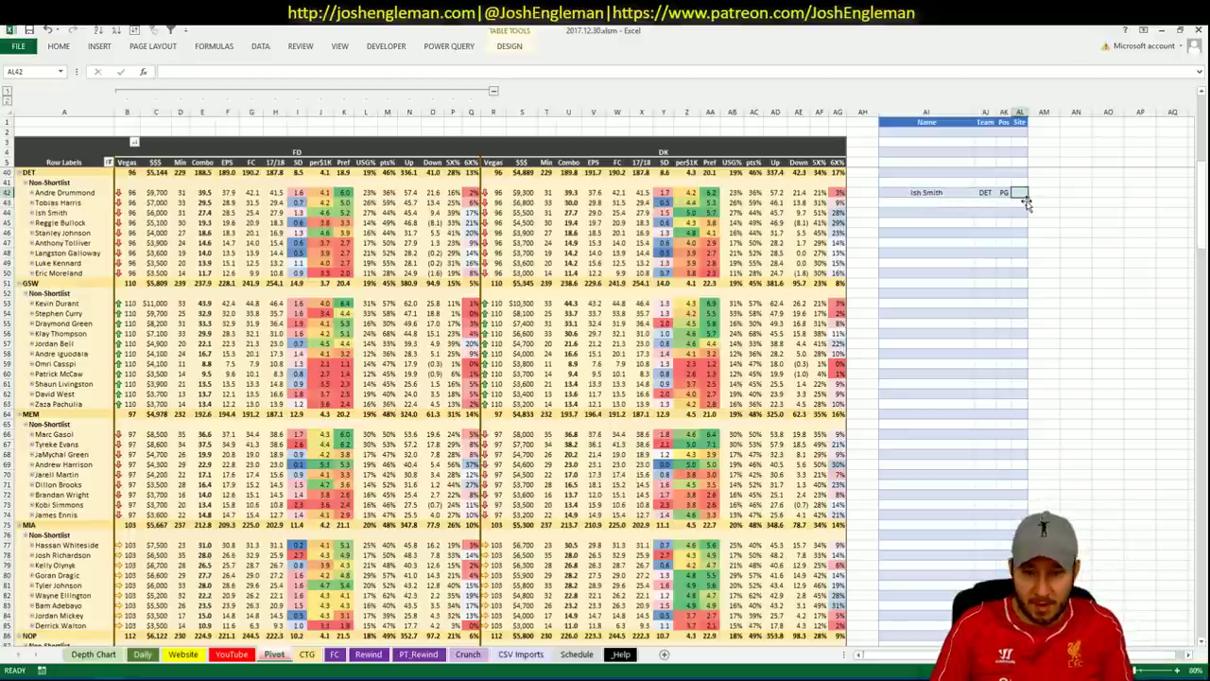
click(1033, 193)
click(1026, 201)
click(1022, 202)
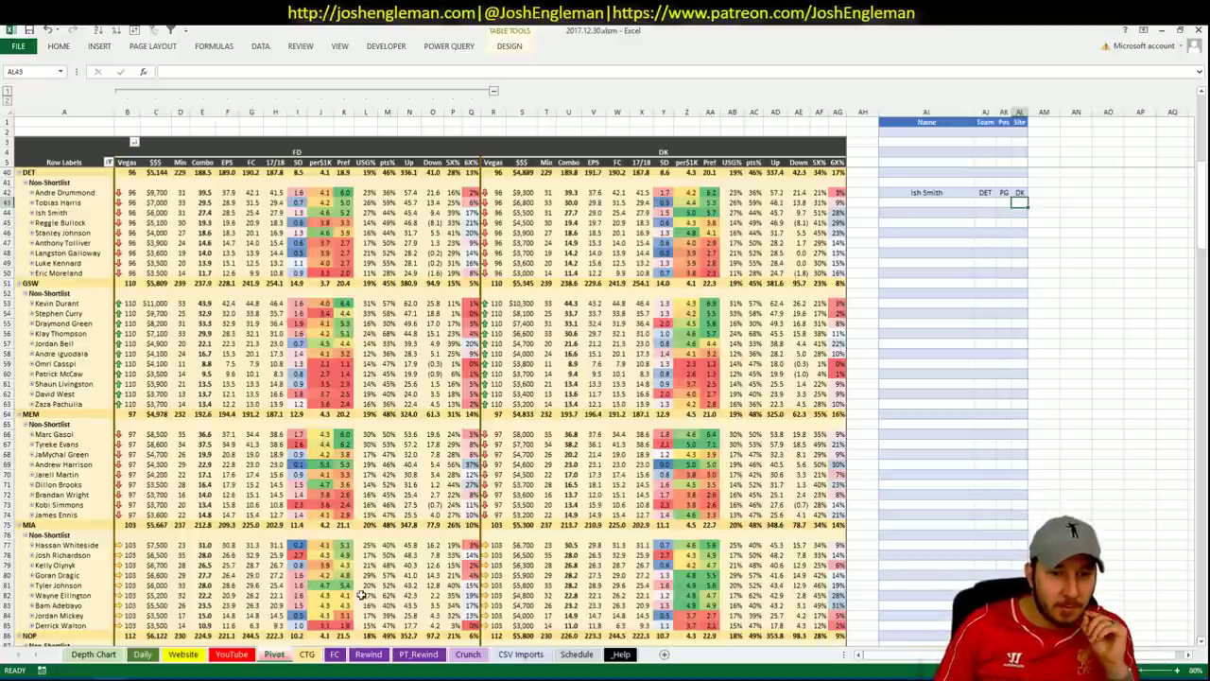
- Compare the Detroit players' shot matchups and salaries on the CTG sheet with their projections on the Pivot sheet
click(304, 654)
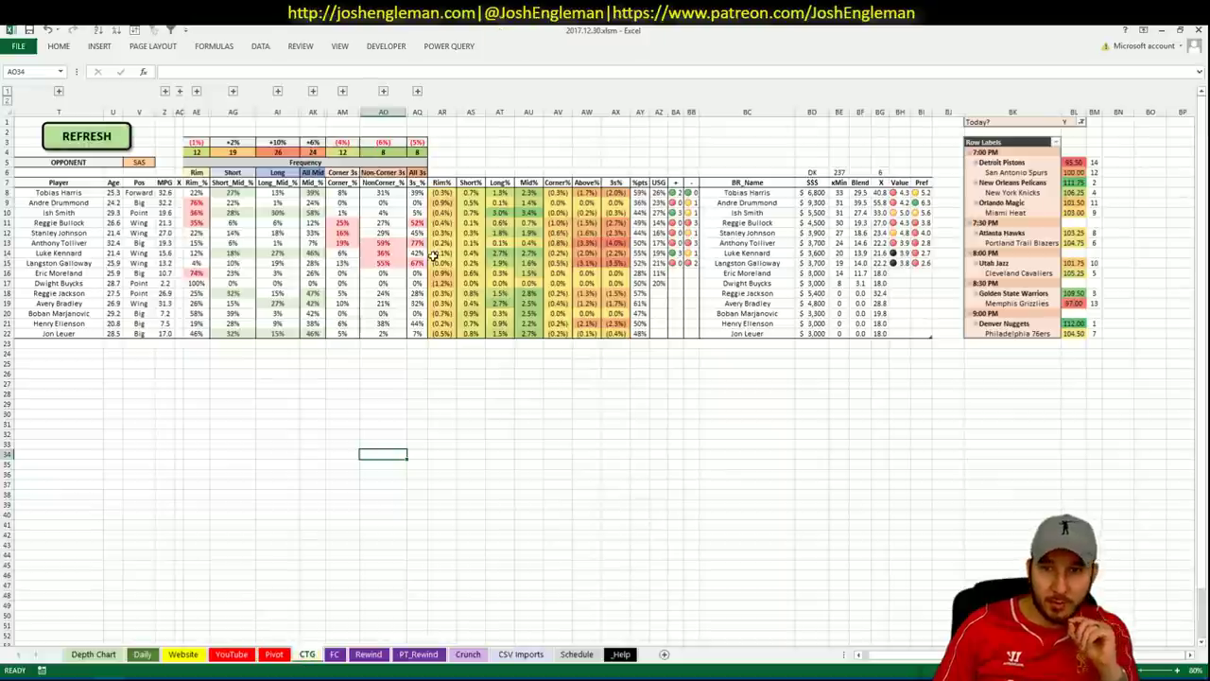
click(823, 202)
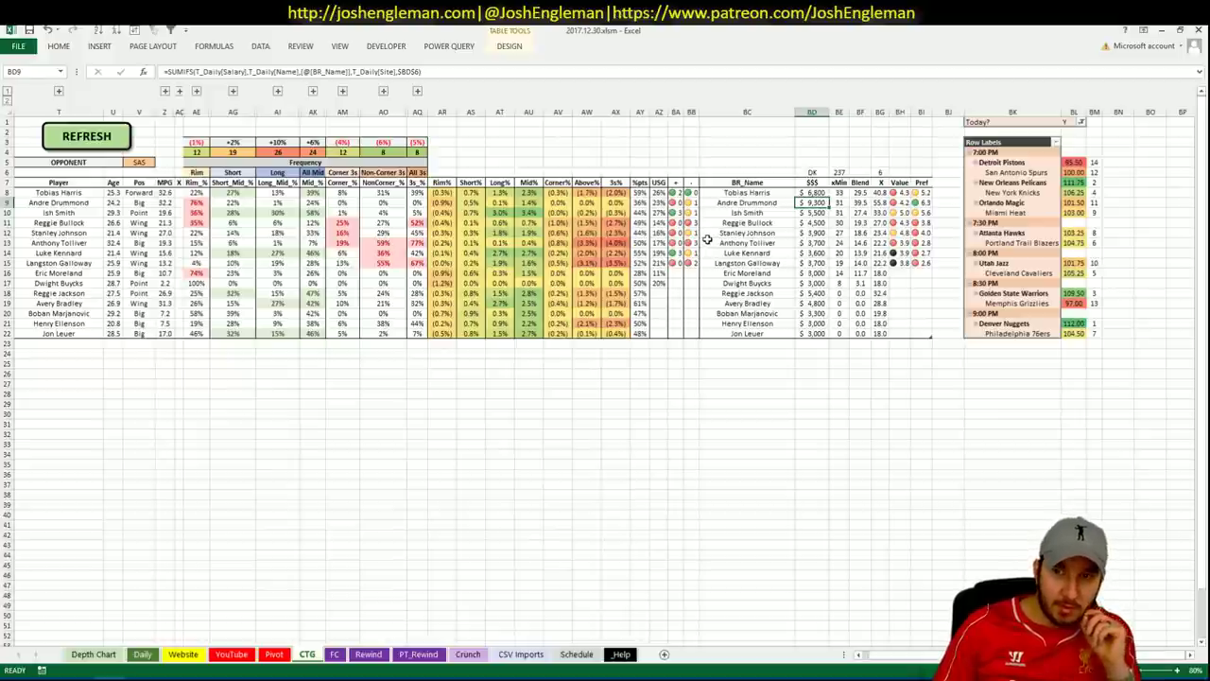
click(274, 654)
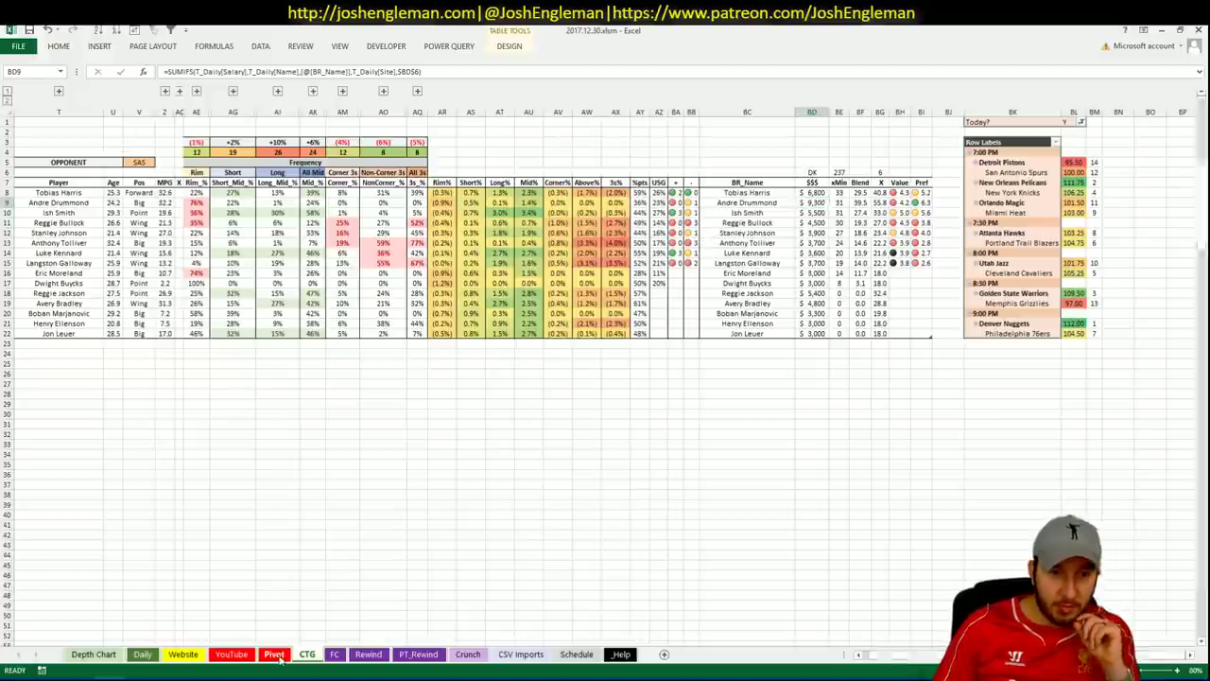
mouse_move(451, 466)
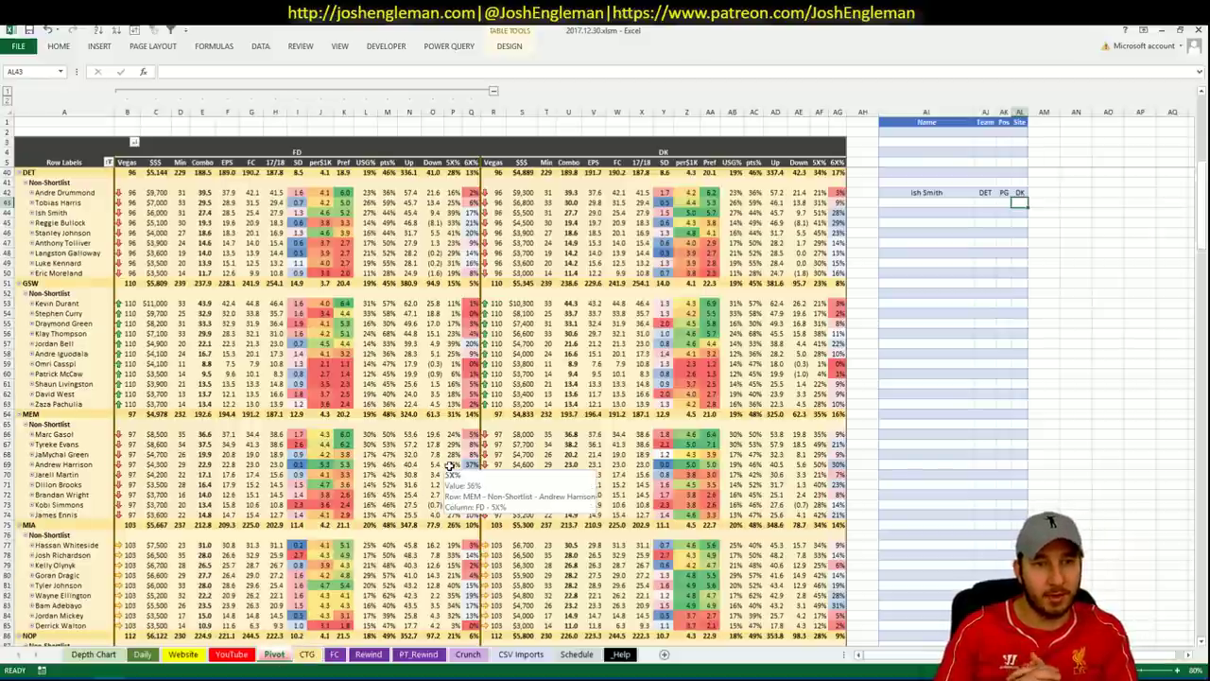
- Check Andre Drummond's and his teammates' recent game results on the YouTube sheet, and return to the Pivot sheet
click(227, 655)
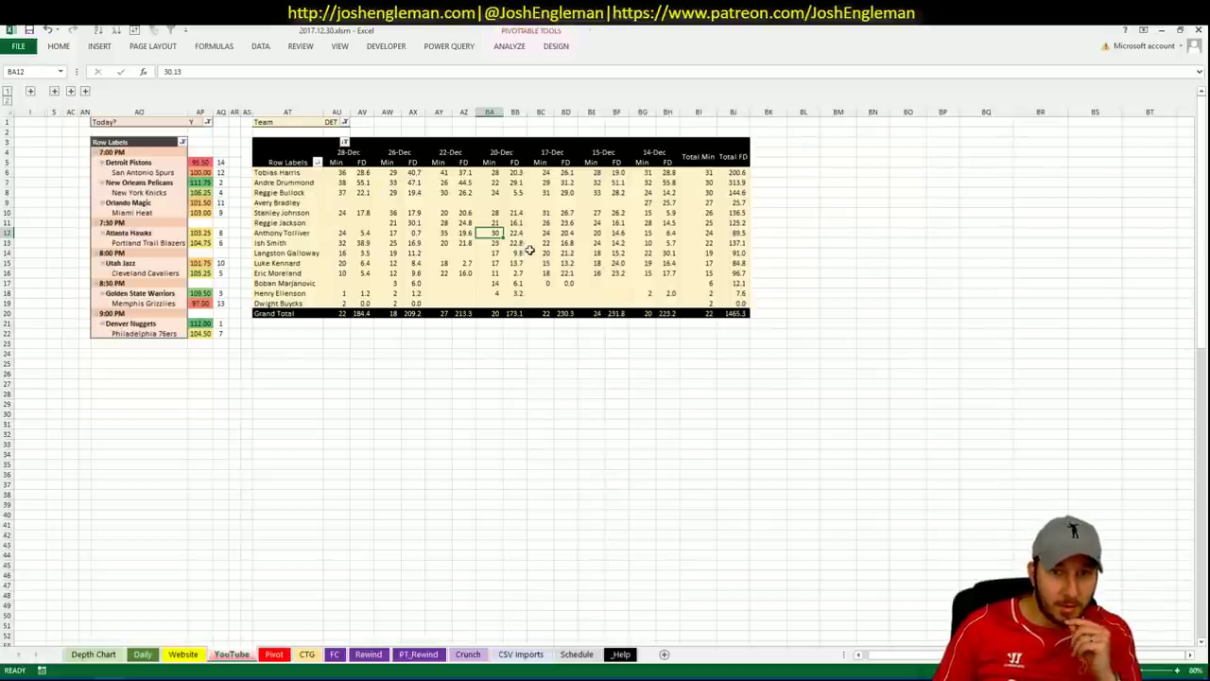
mouse_move(539, 253)
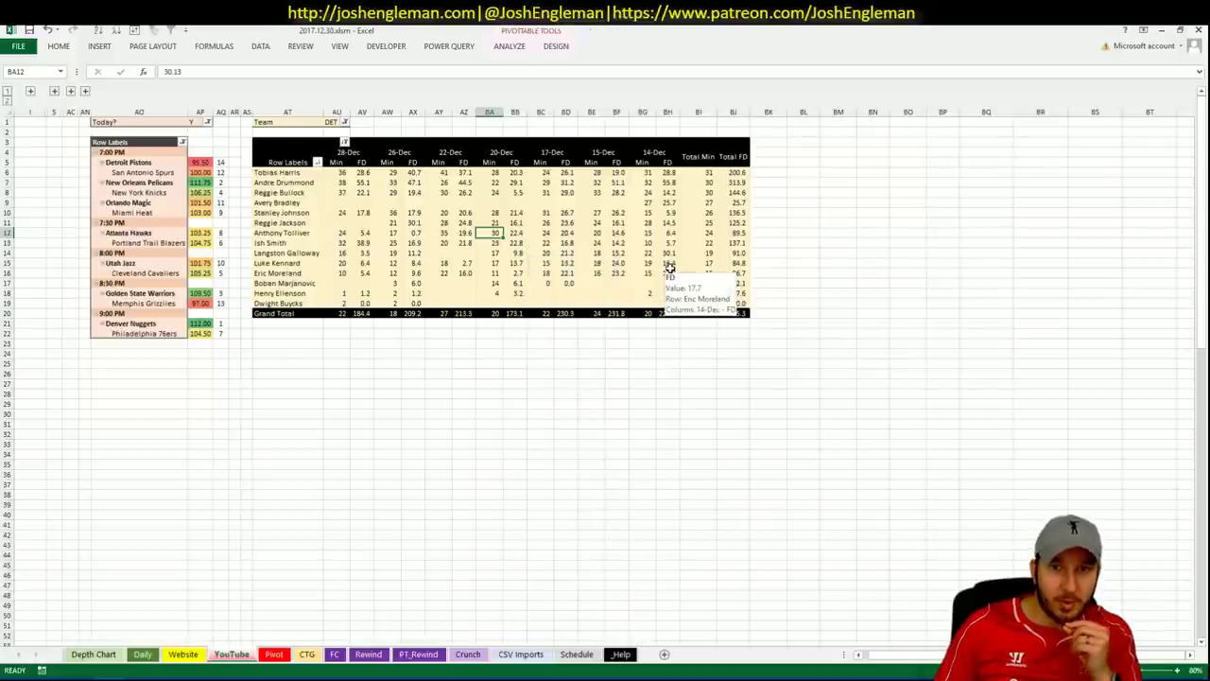
mouse_move(726, 270)
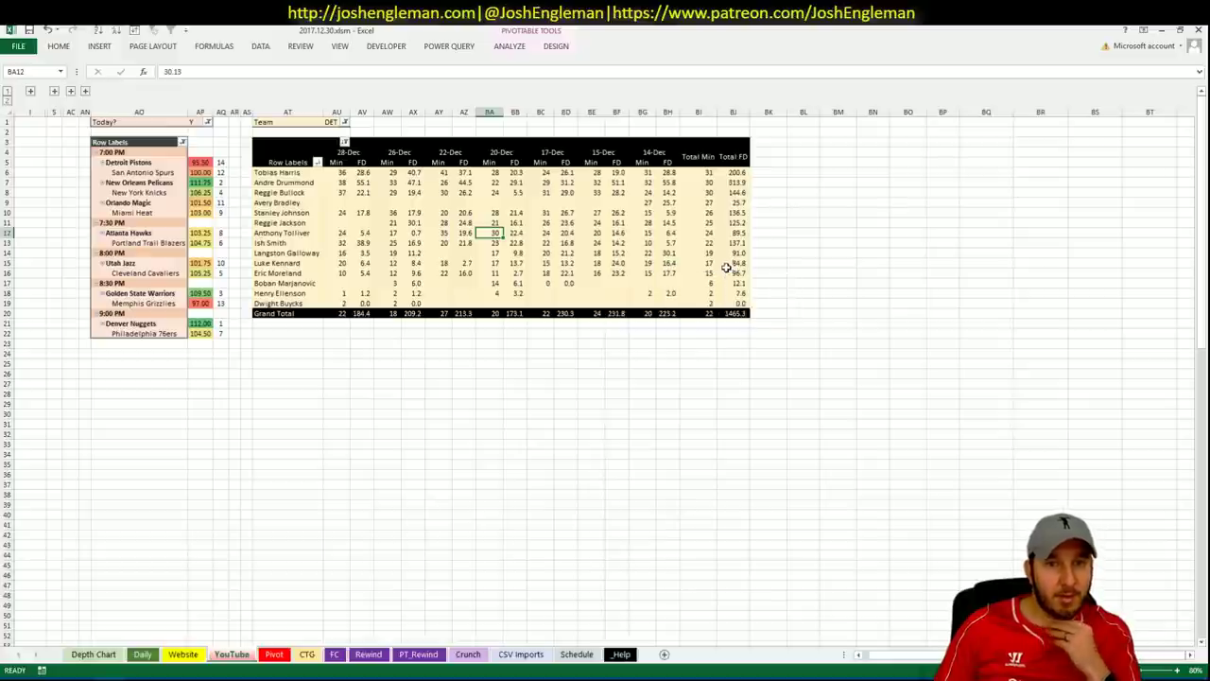
click(511, 185)
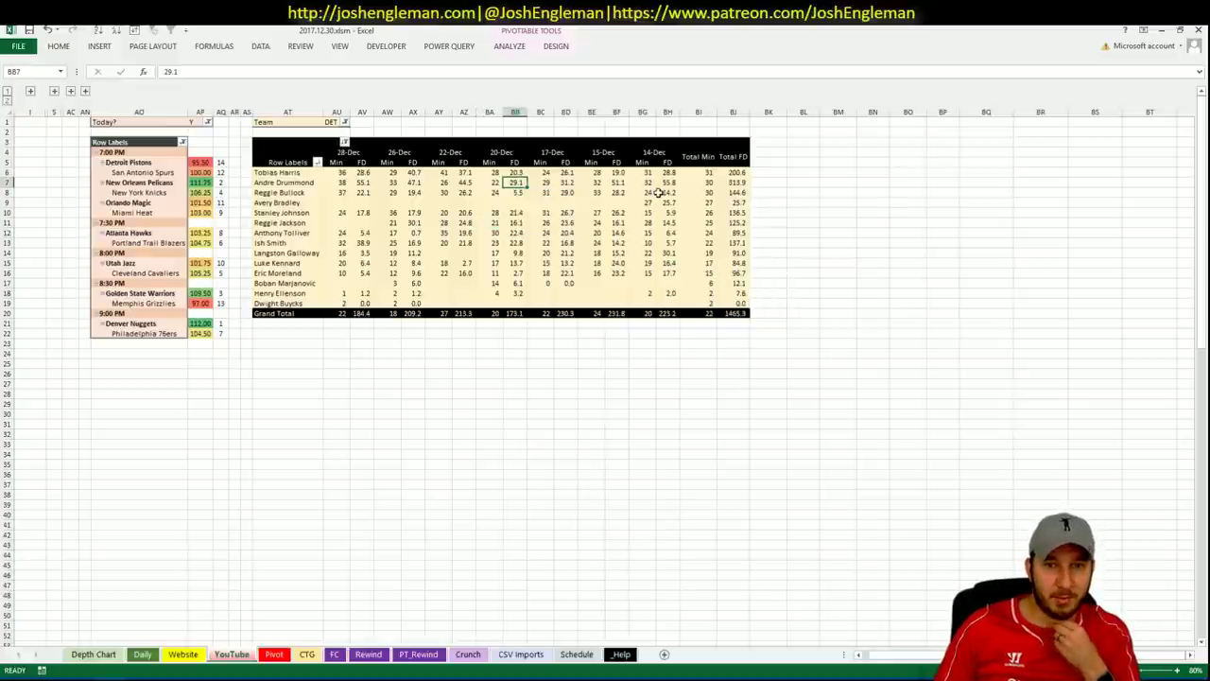
click(563, 181)
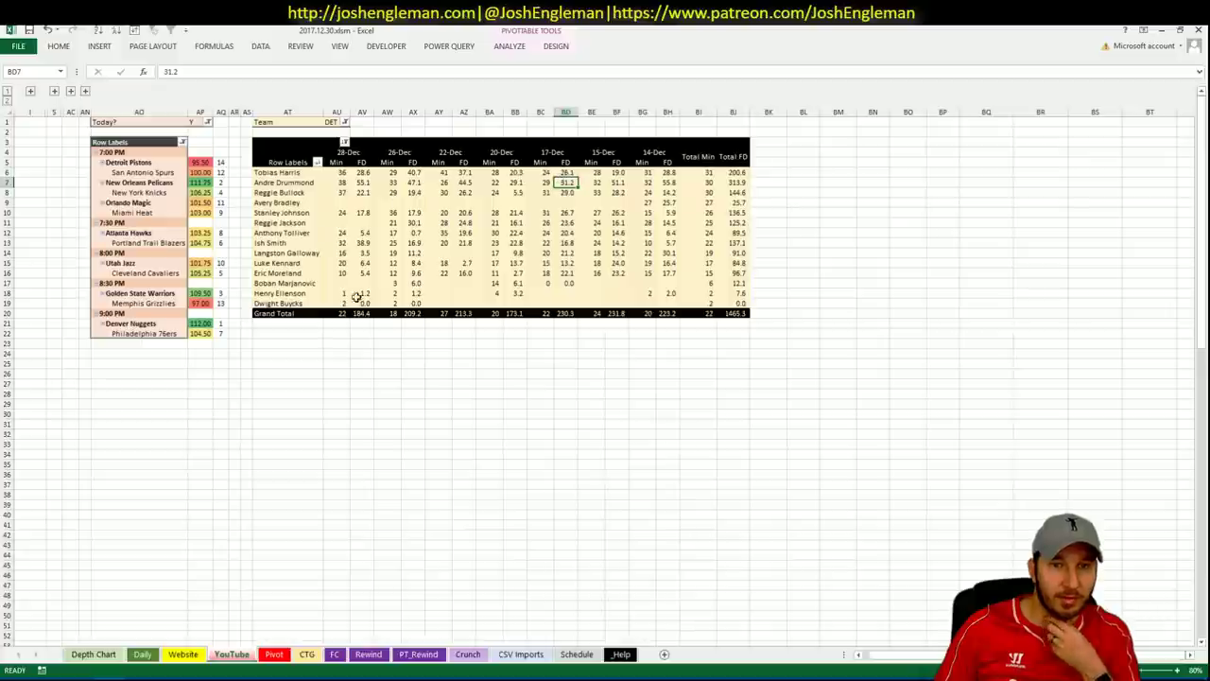
click(274, 655)
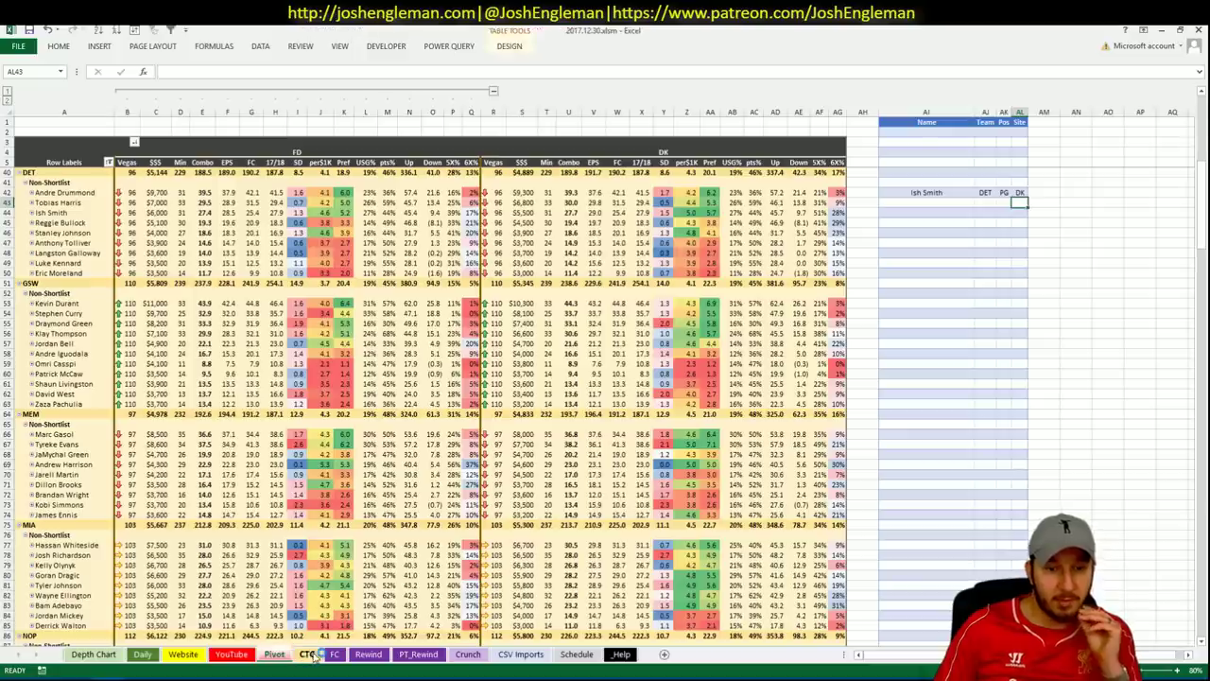
- Set the PLAYER filter of the minutes chart on the CSV Imports sheet to Andre Drummond, and return to the Pivot sheet
click(521, 654)
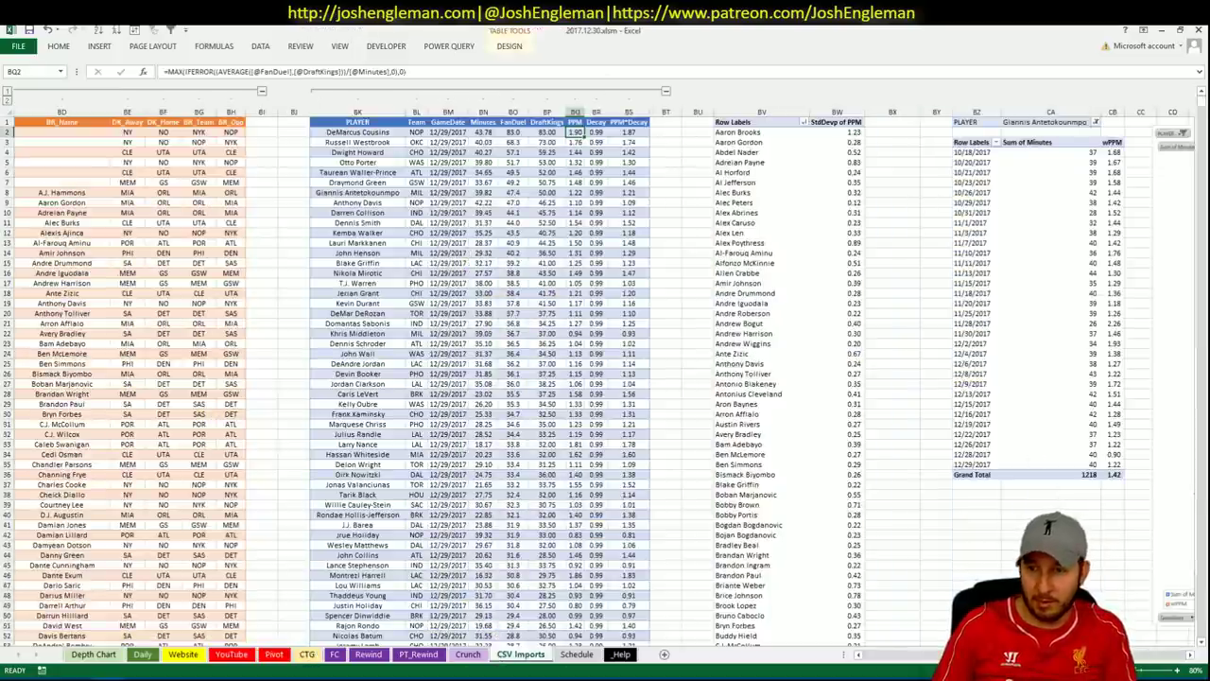
click(1147, 655)
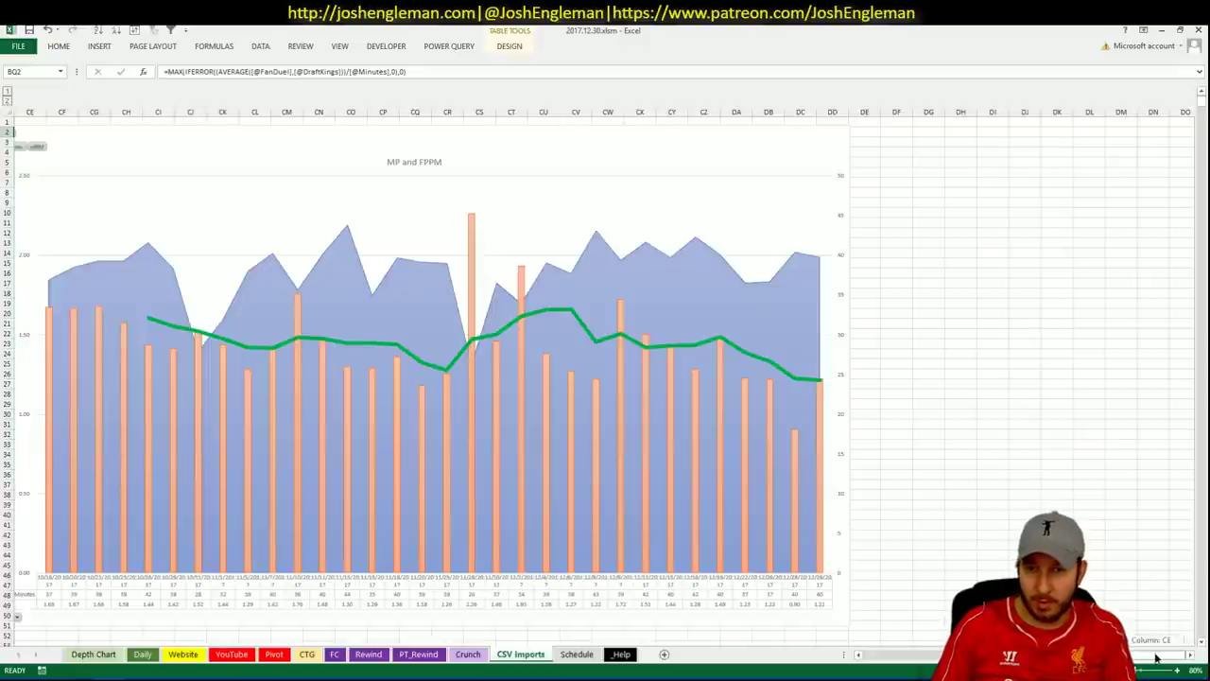
drag(1155, 657, 1142, 660)
click(224, 124)
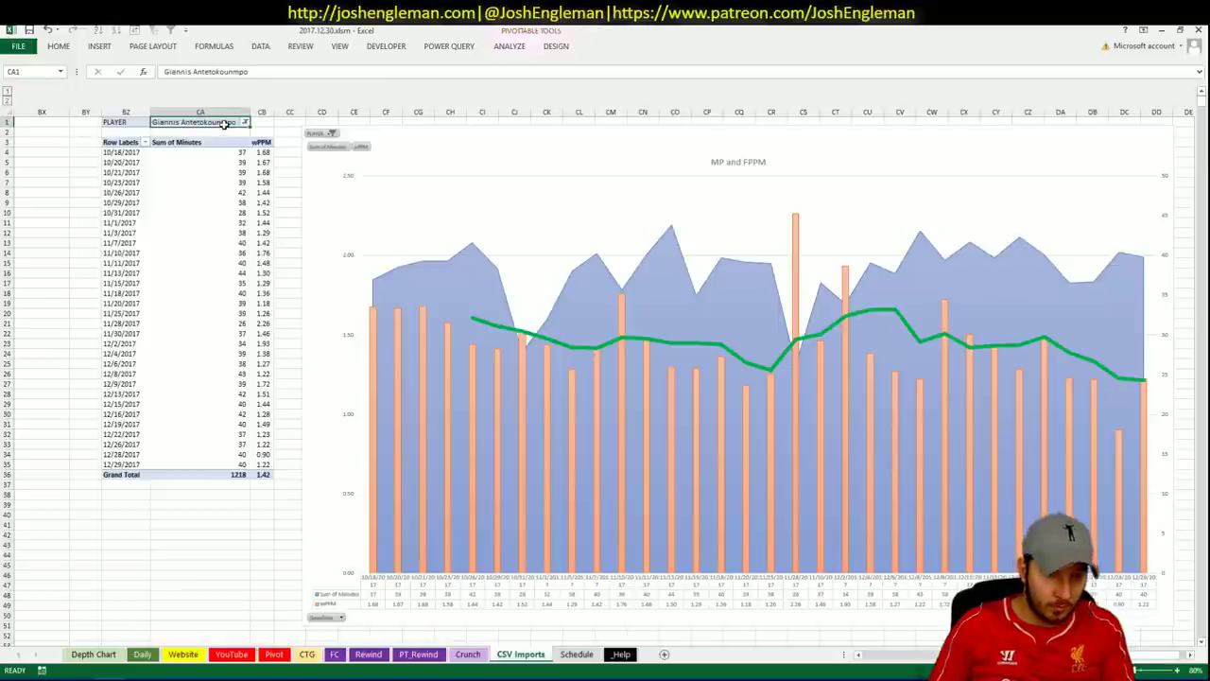
text(A)
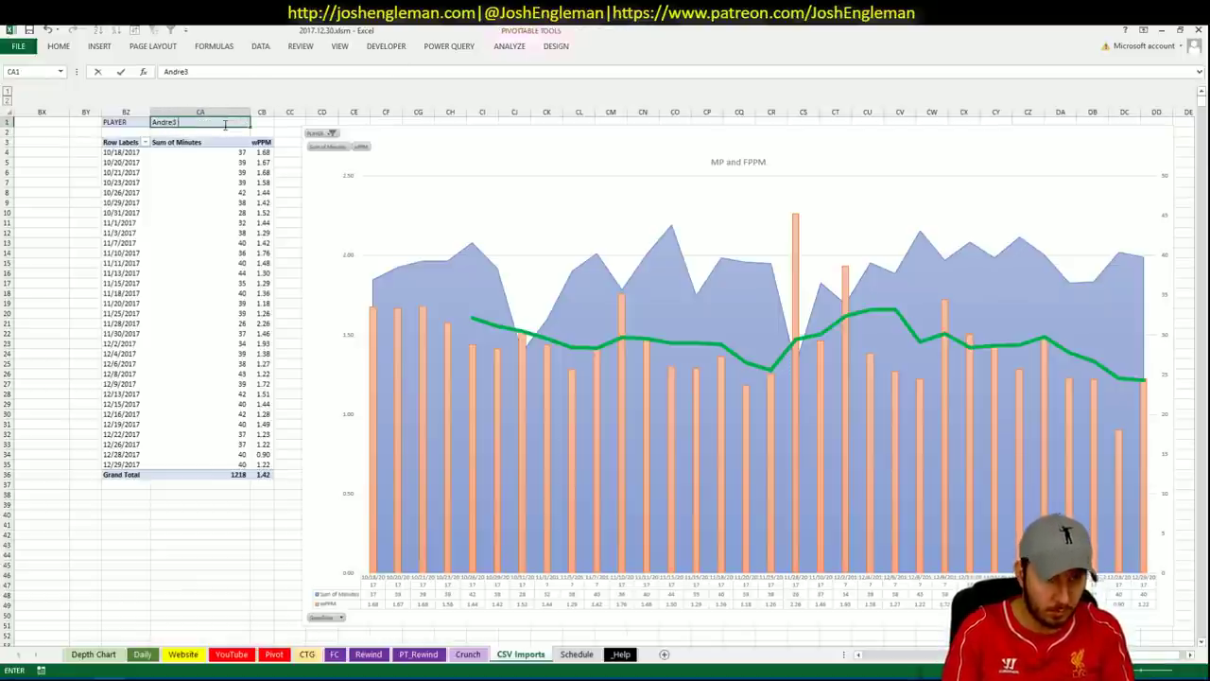
text(ndre Drummond)
key(Return)
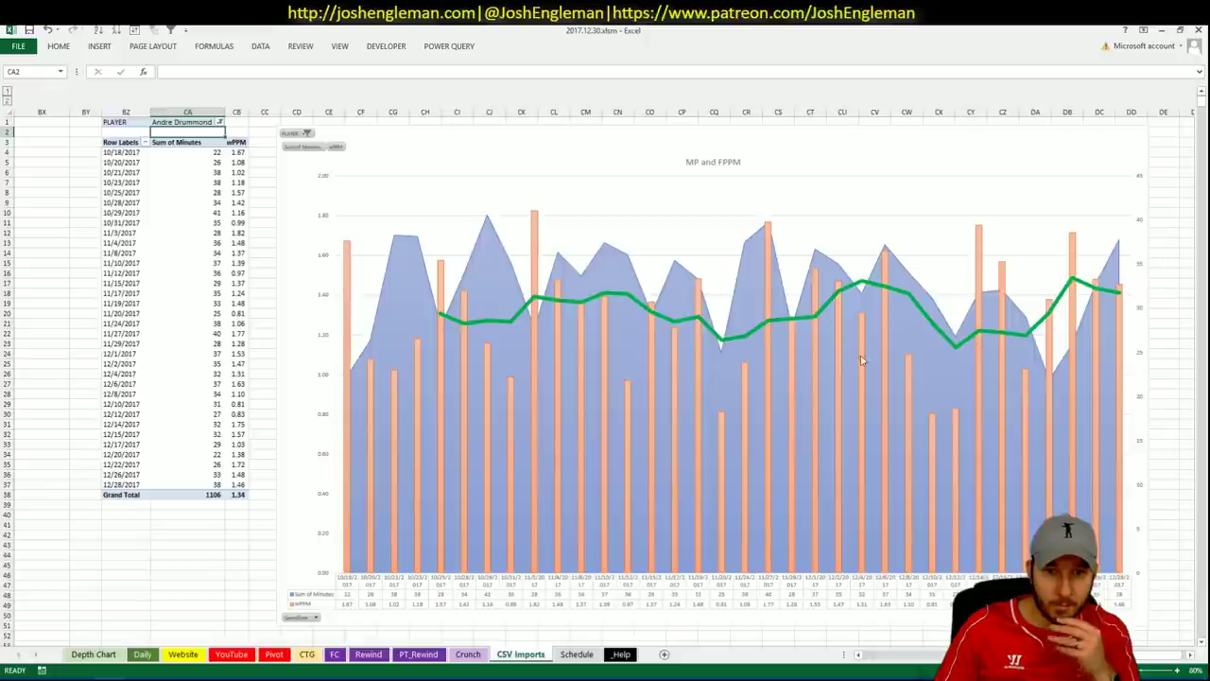
click(307, 654)
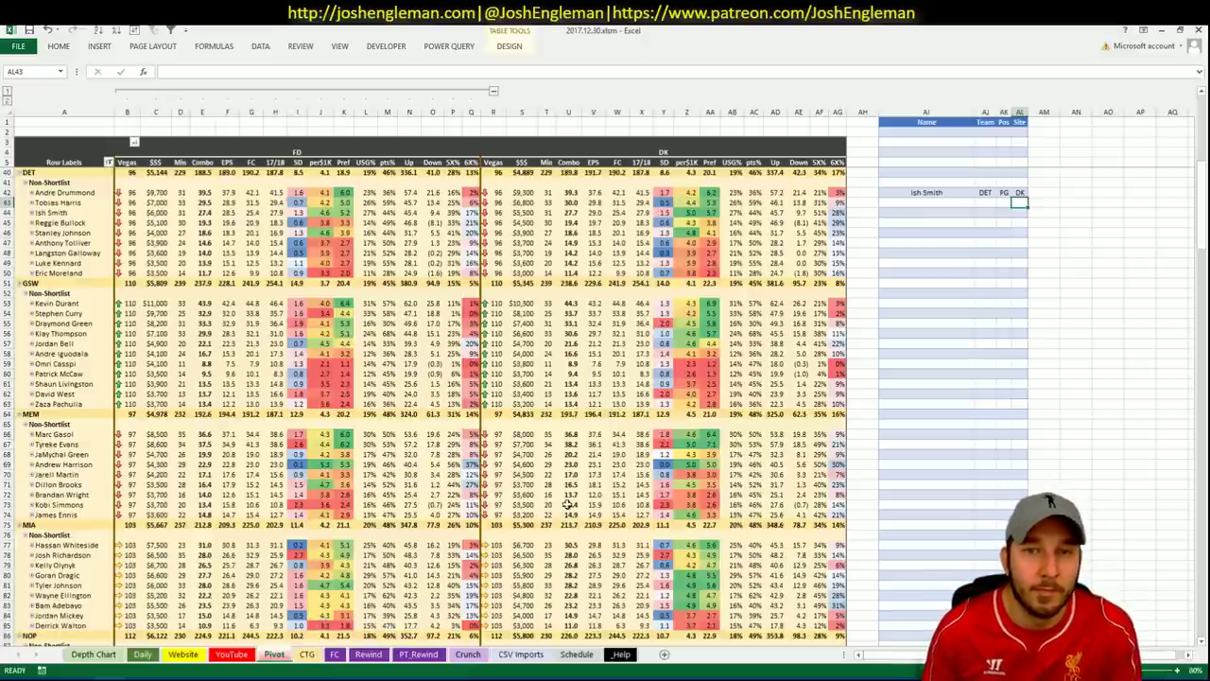
click(572, 476)
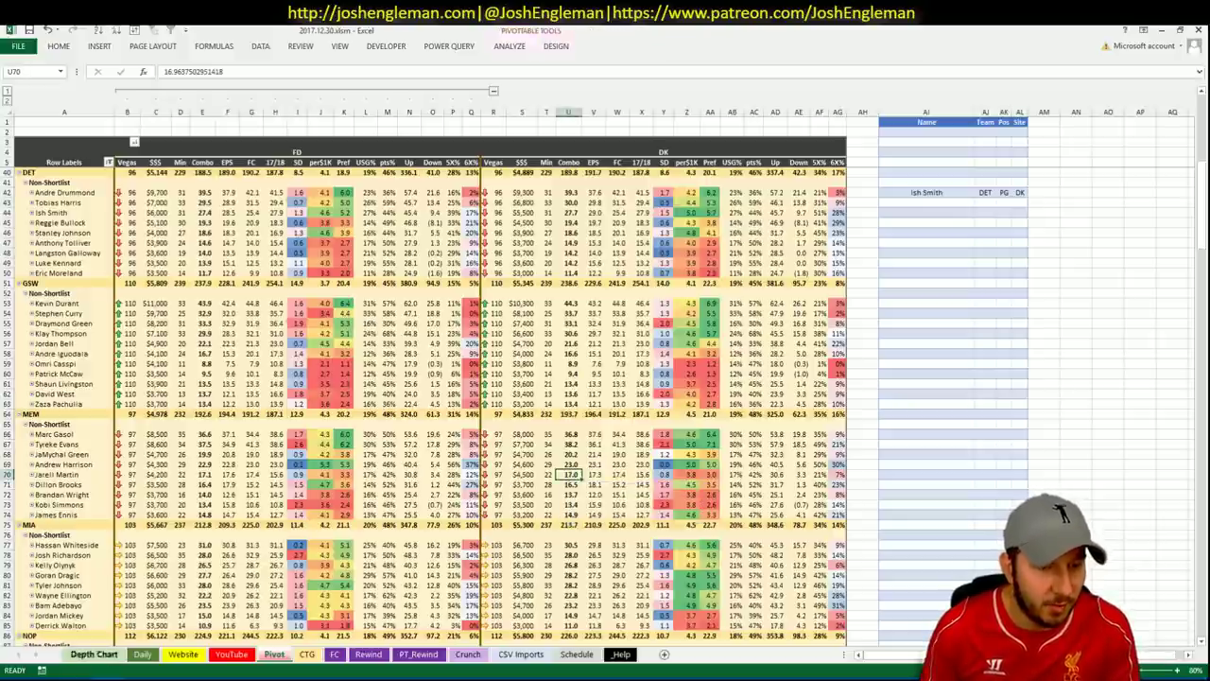
- In FantasyCruncher's DraftKings center list, check Andre Drummond's game log against SAS, and return to the Pivot sheet in Excel
key(alt+Tab)
click(397, 28)
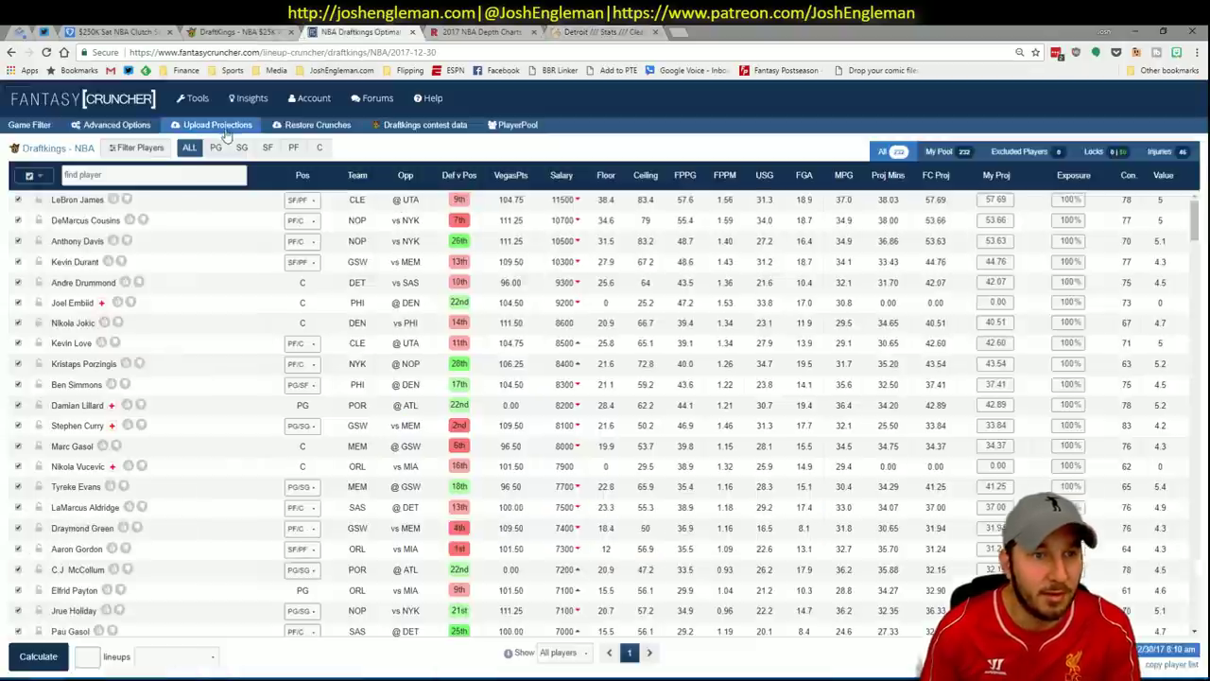
click(321, 149)
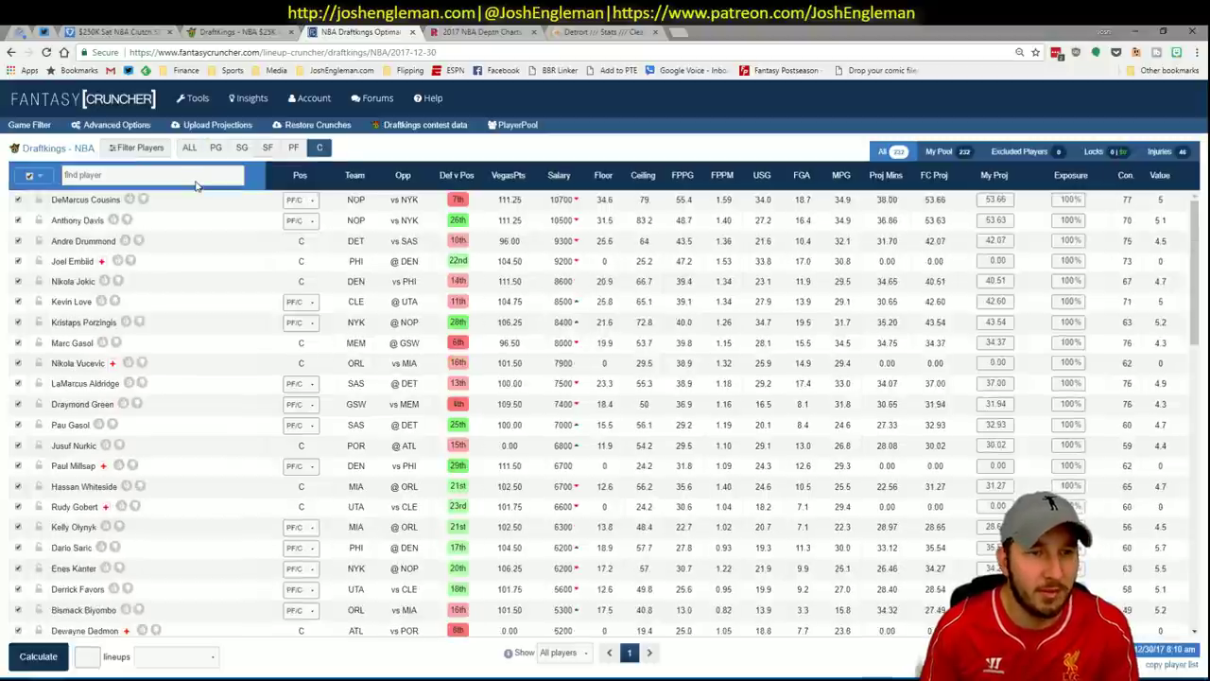
click(83, 242)
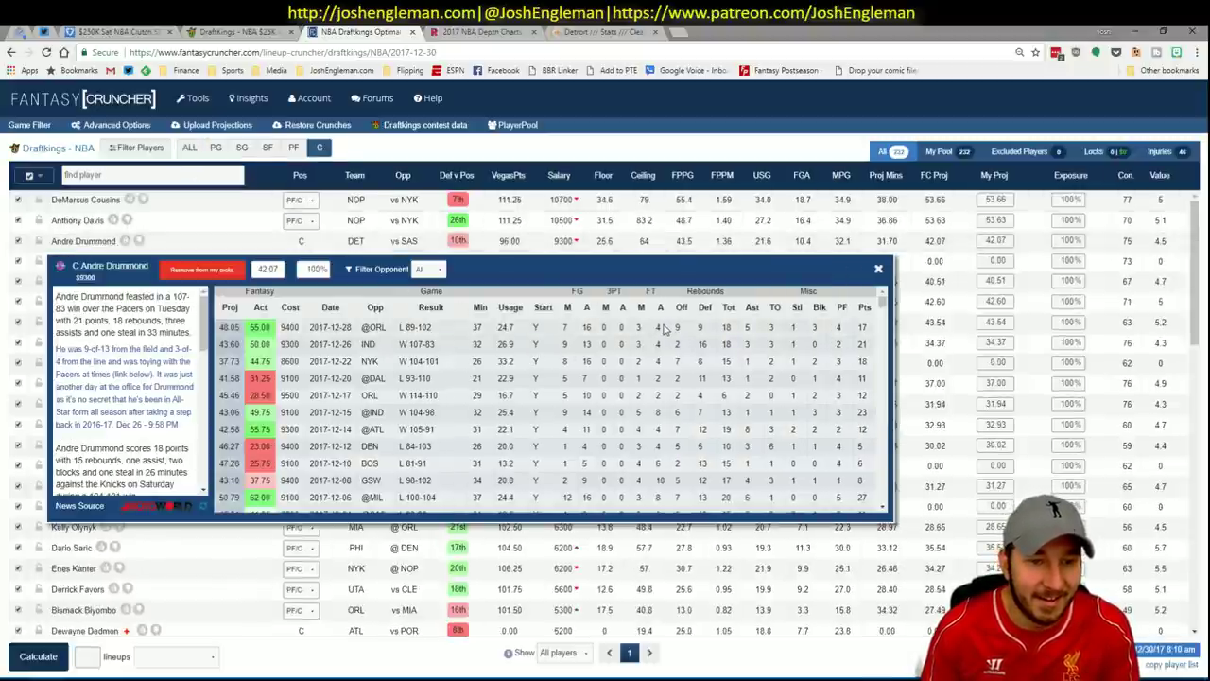
click(431, 270)
click(424, 293)
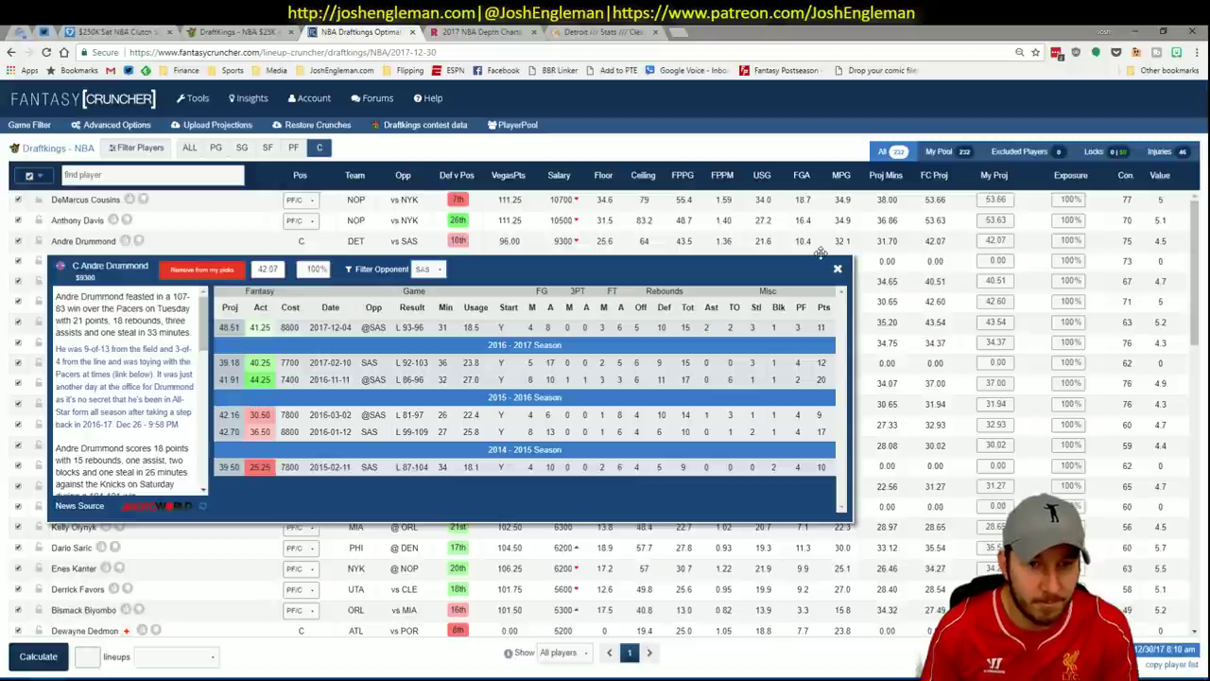
click(837, 268)
key(alt+Tab)
key(alt+Tab)
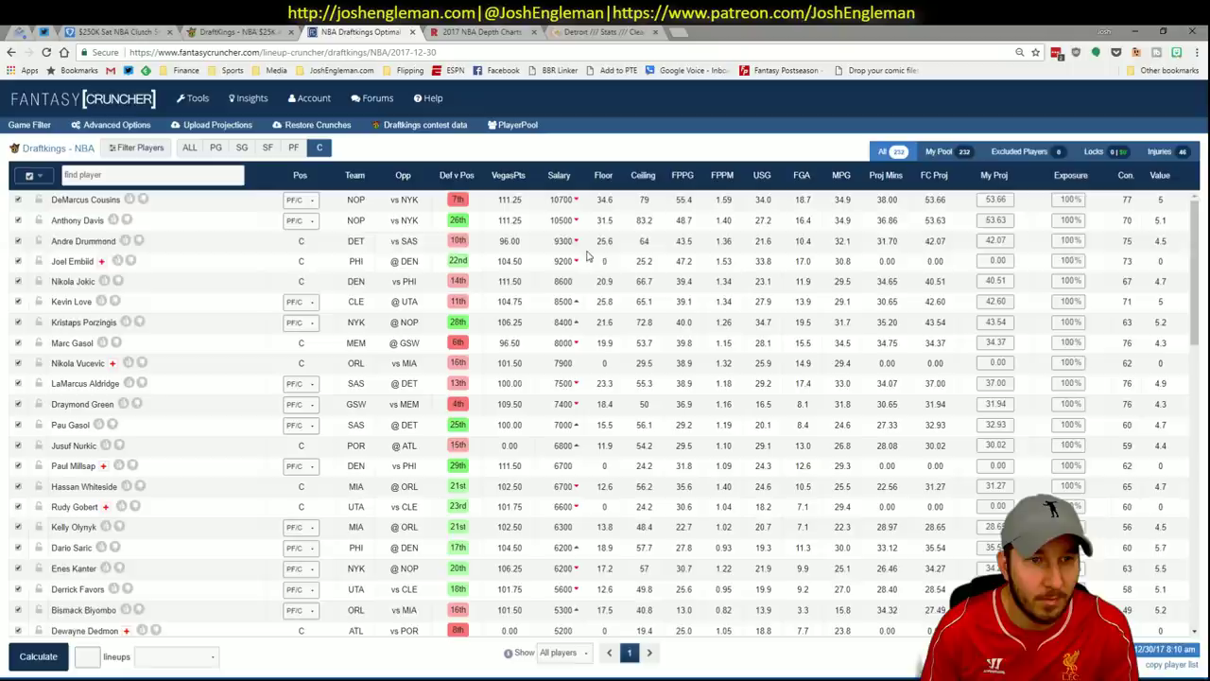
key(alt+Tab)
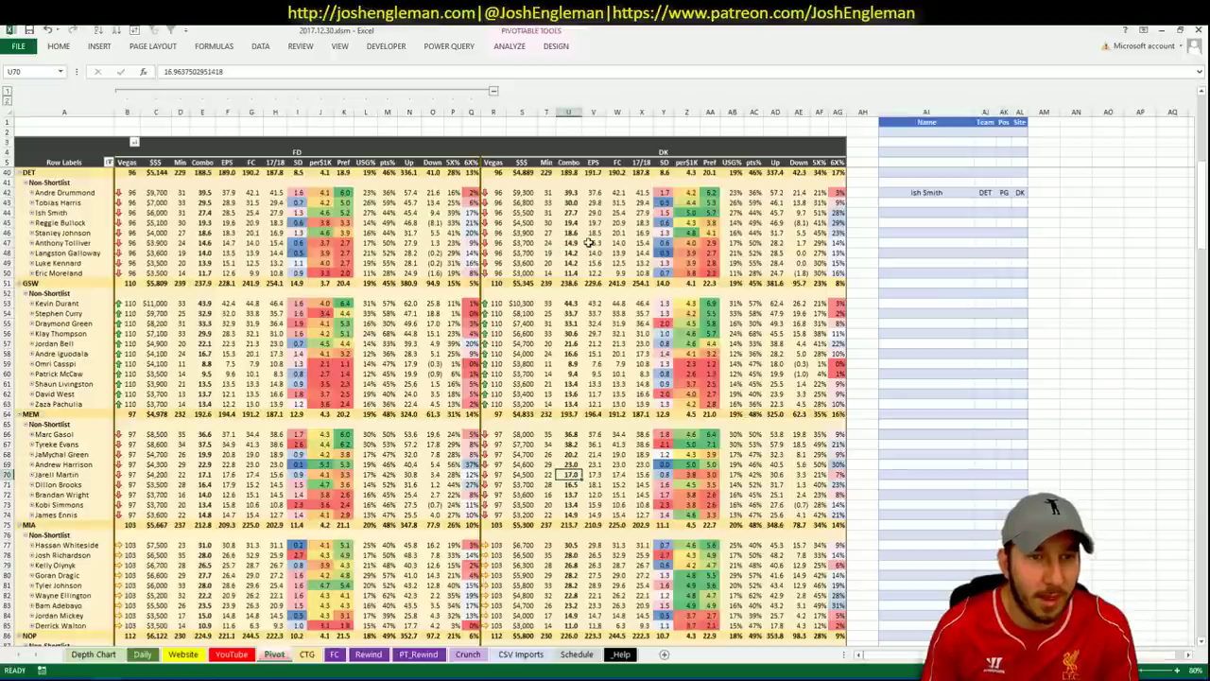
click(527, 252)
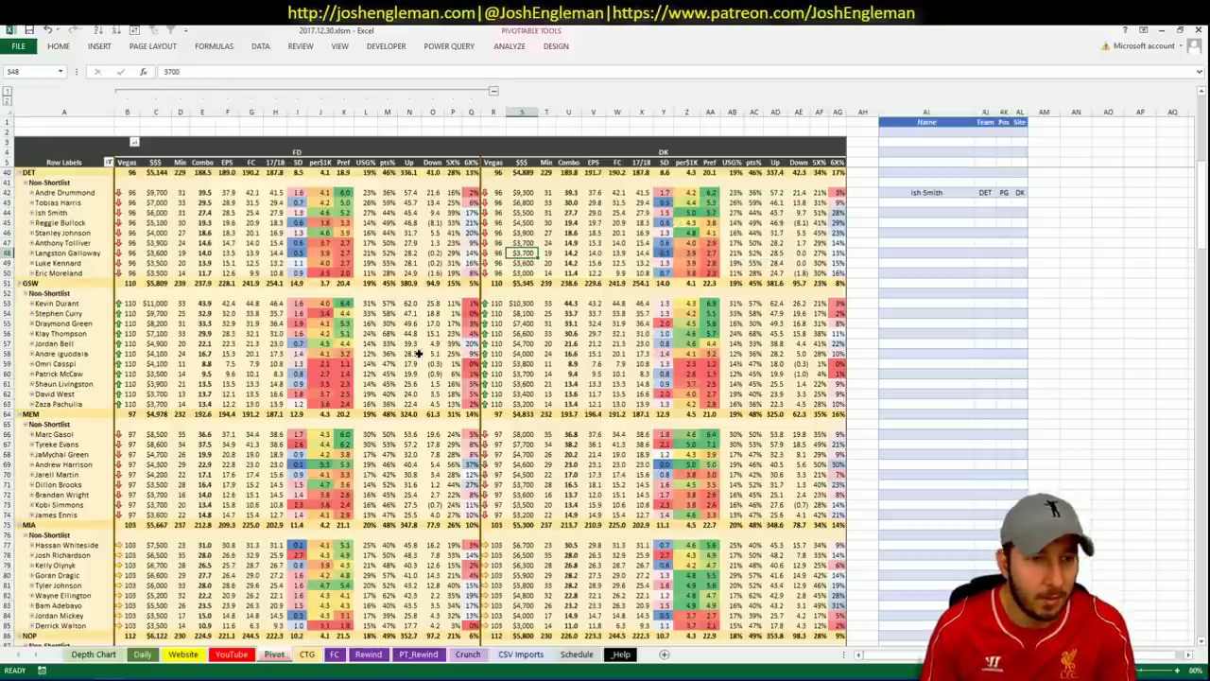
- Set the opponent on the CTG sheet to DET
click(307, 653)
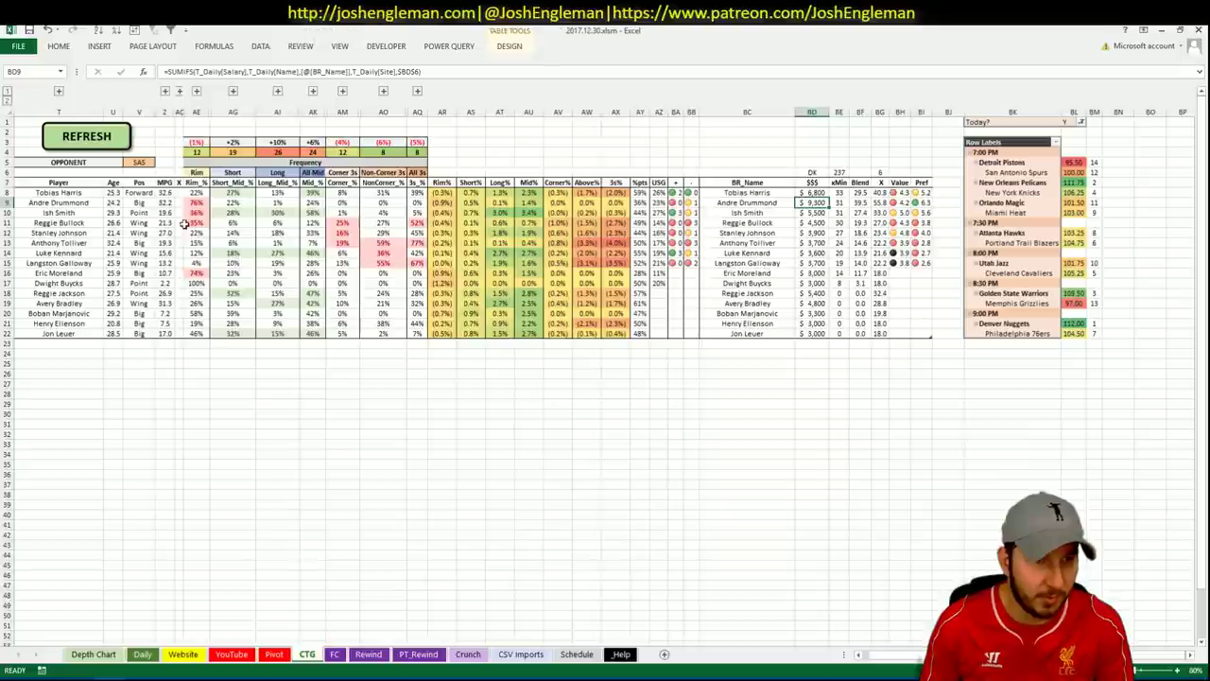
click(139, 162)
text(DET)
key(Return)
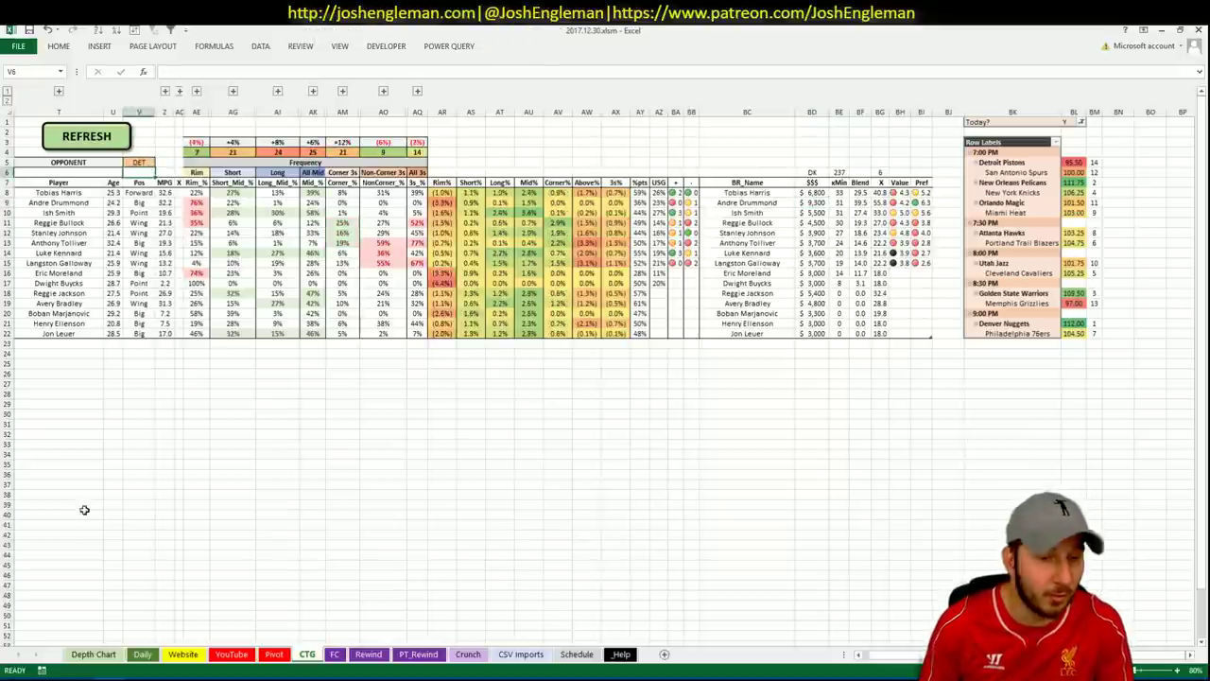
- Switch to Cleaning the Glass in the browser and open the San Antonio Spurs team page
key(alt+Tab)
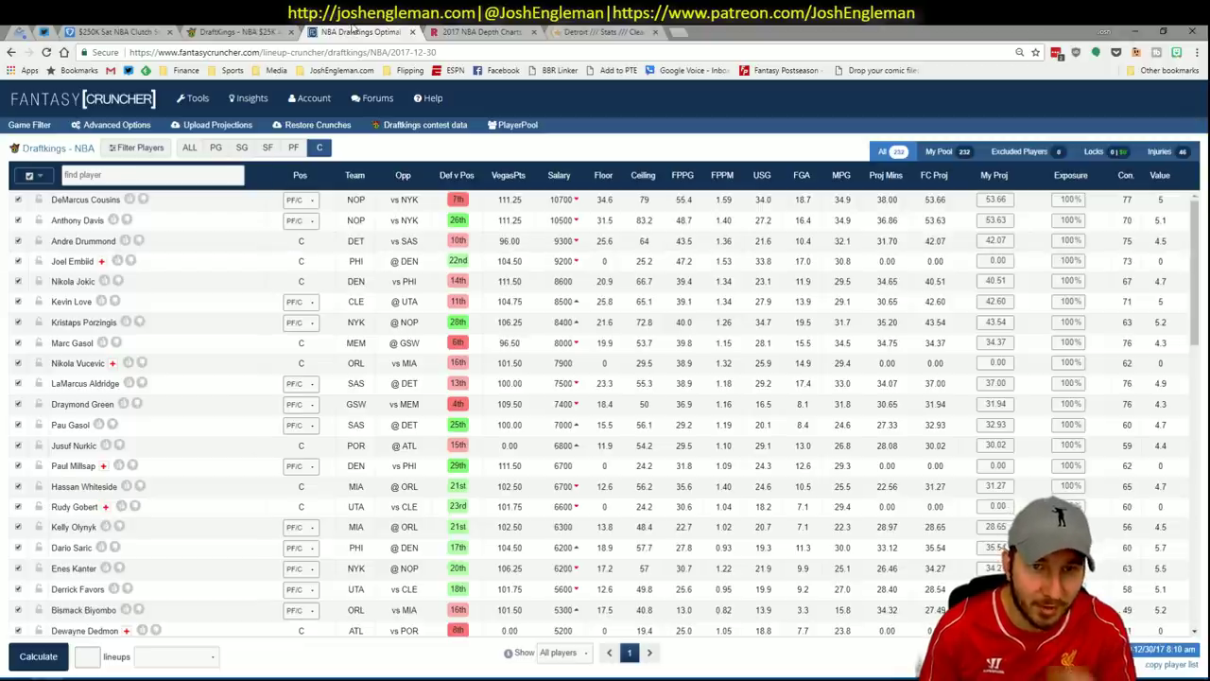
click(623, 32)
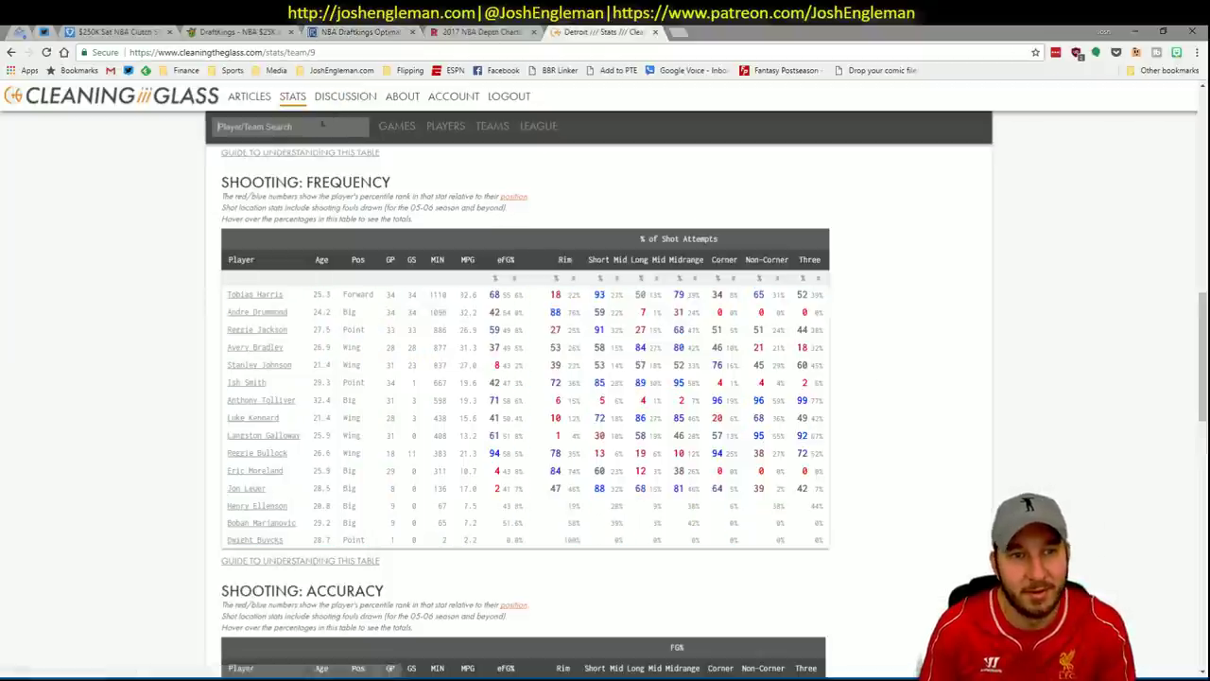
text(san)
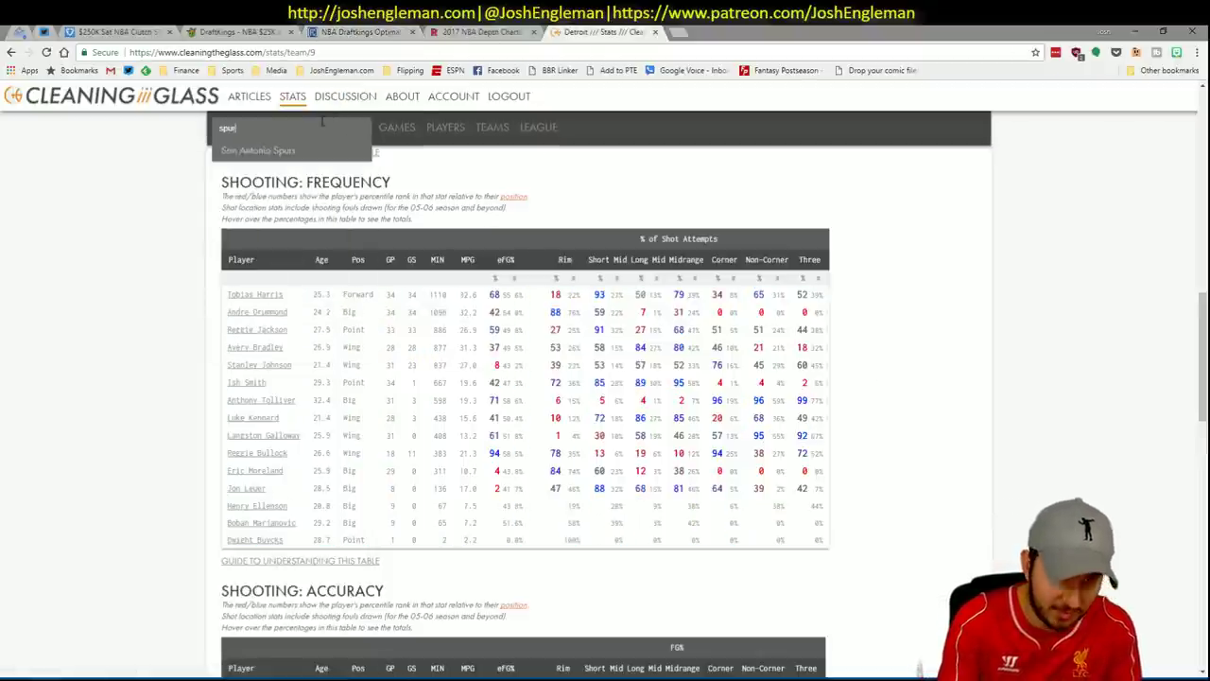
key(Return)
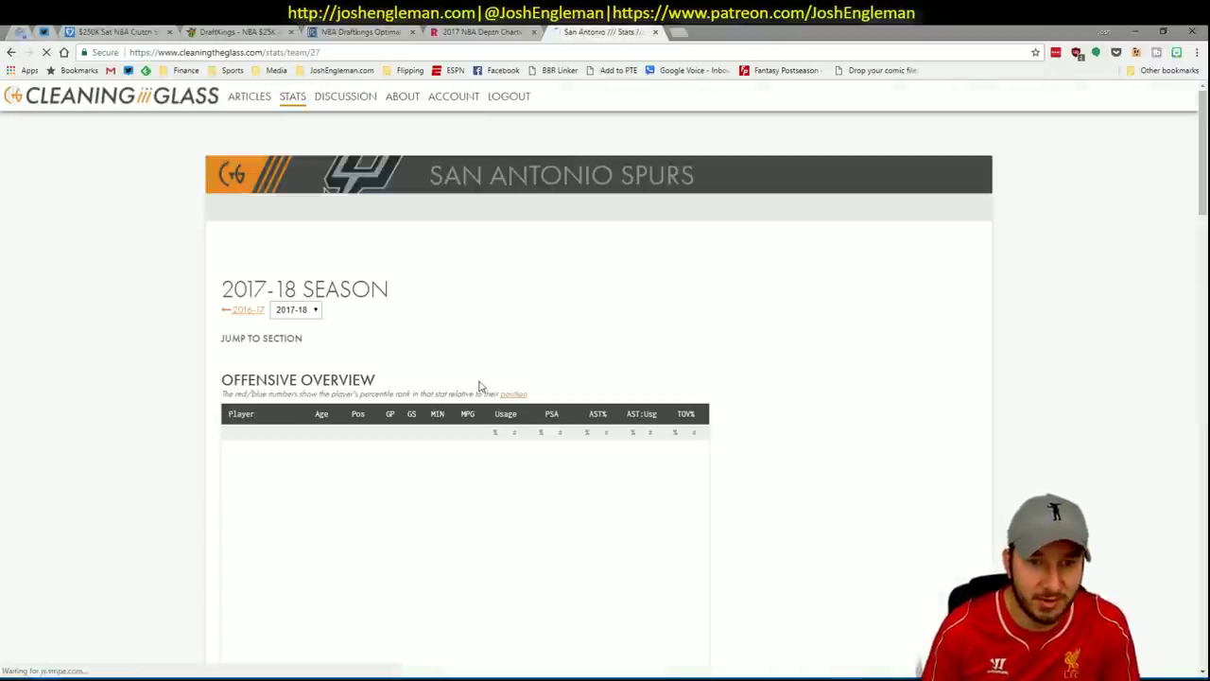
- Copy all Spurs player rows from the Shooting: Frequency table and refresh the CTG sheet in Excel with them
click(400, 354)
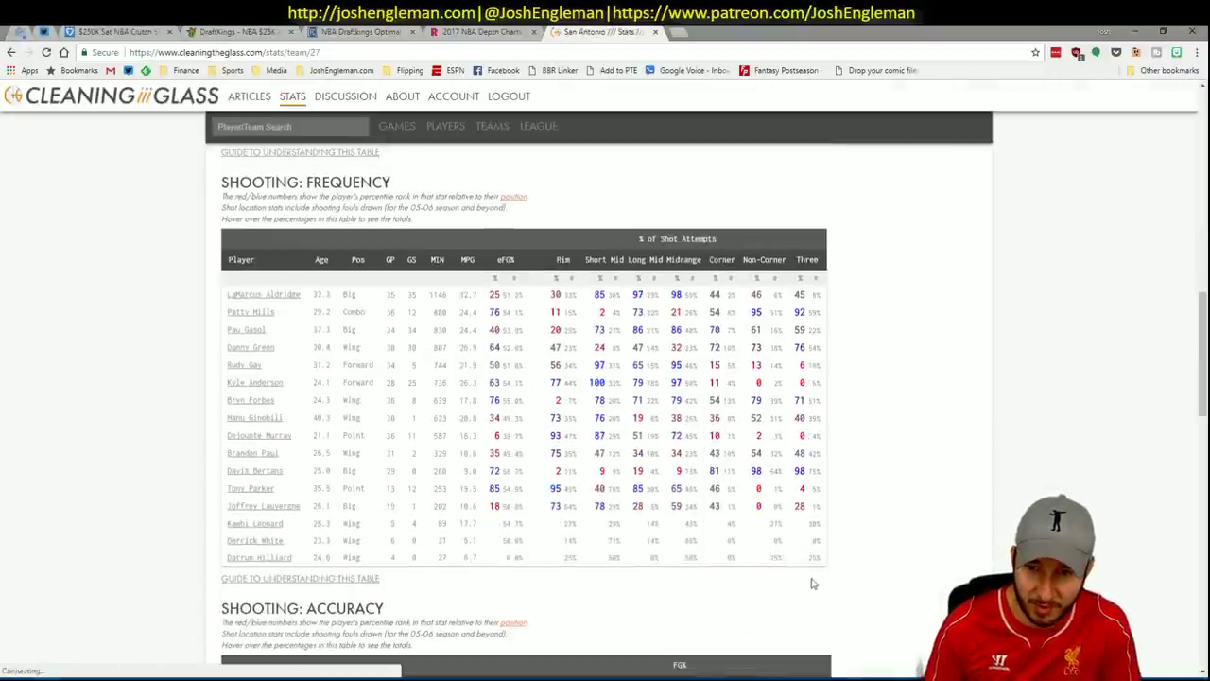
drag(825, 559, 229, 297)
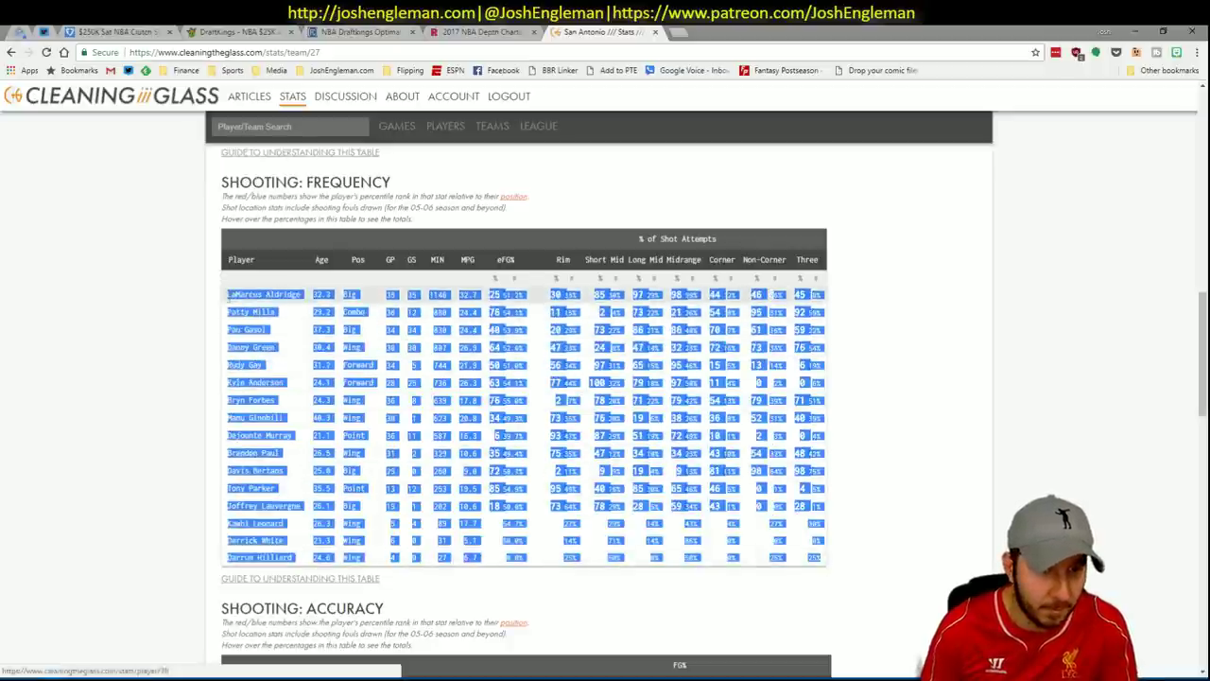
key(alt+Tab)
click(86, 136)
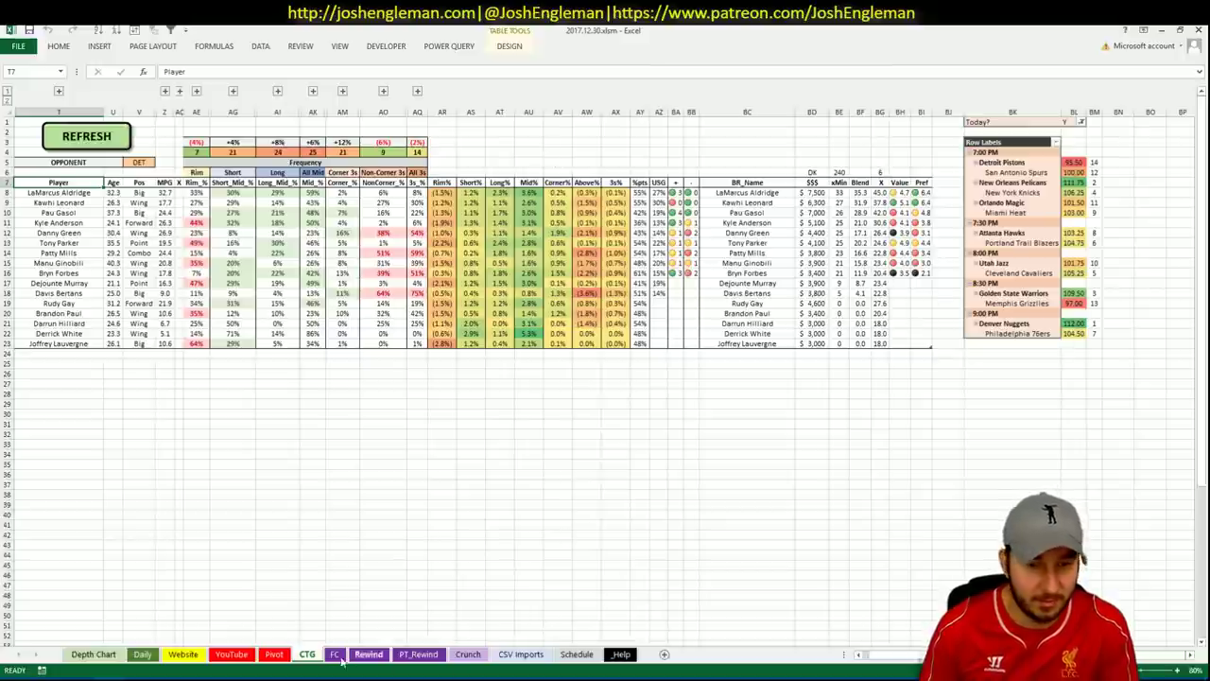
- Examine the SAS players' salaries and projections on the Pivot sheet
click(274, 654)
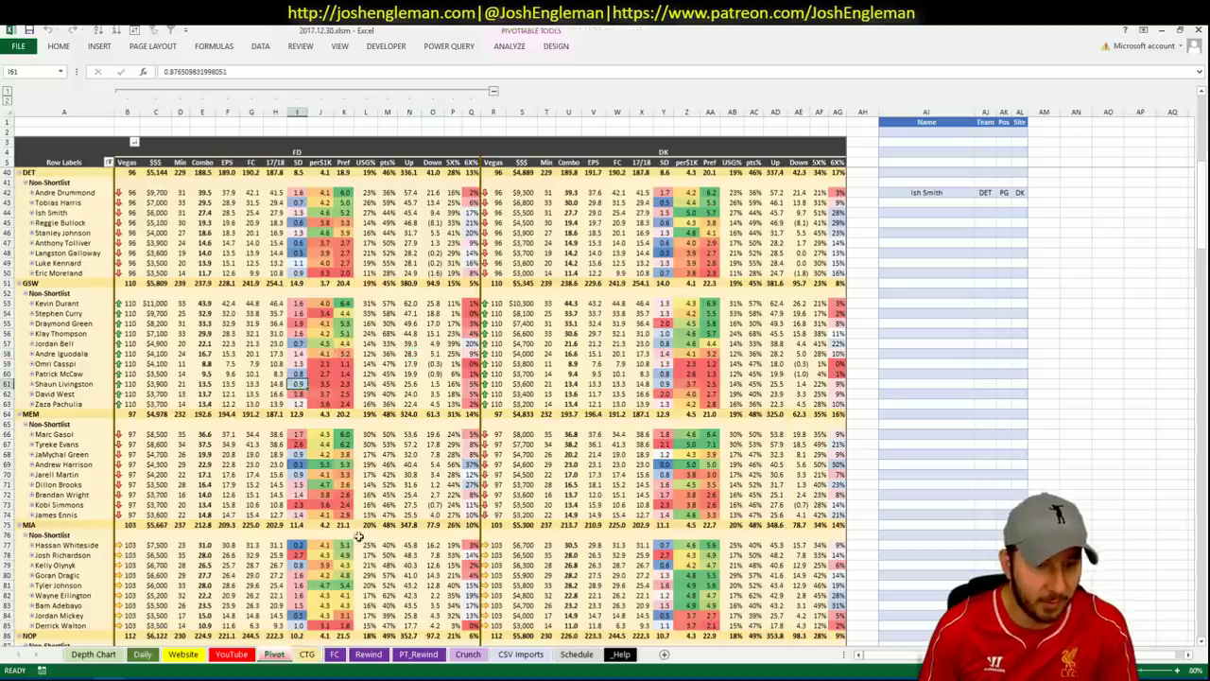
click(230, 662)
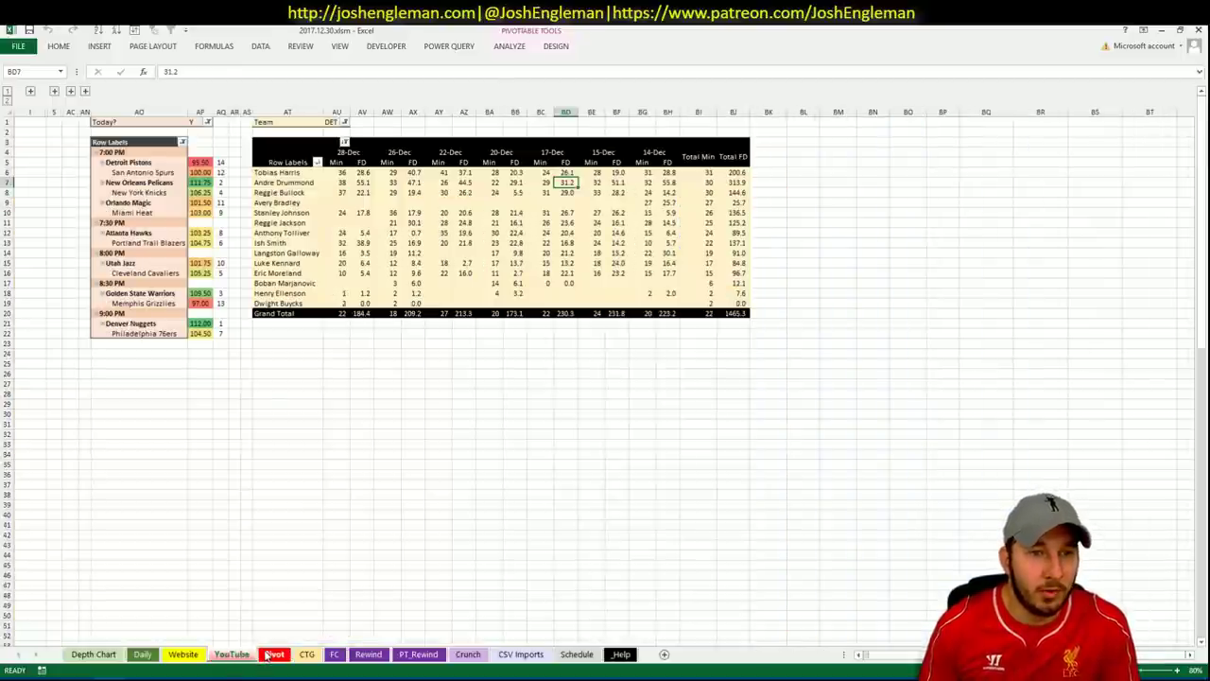
click(270, 654)
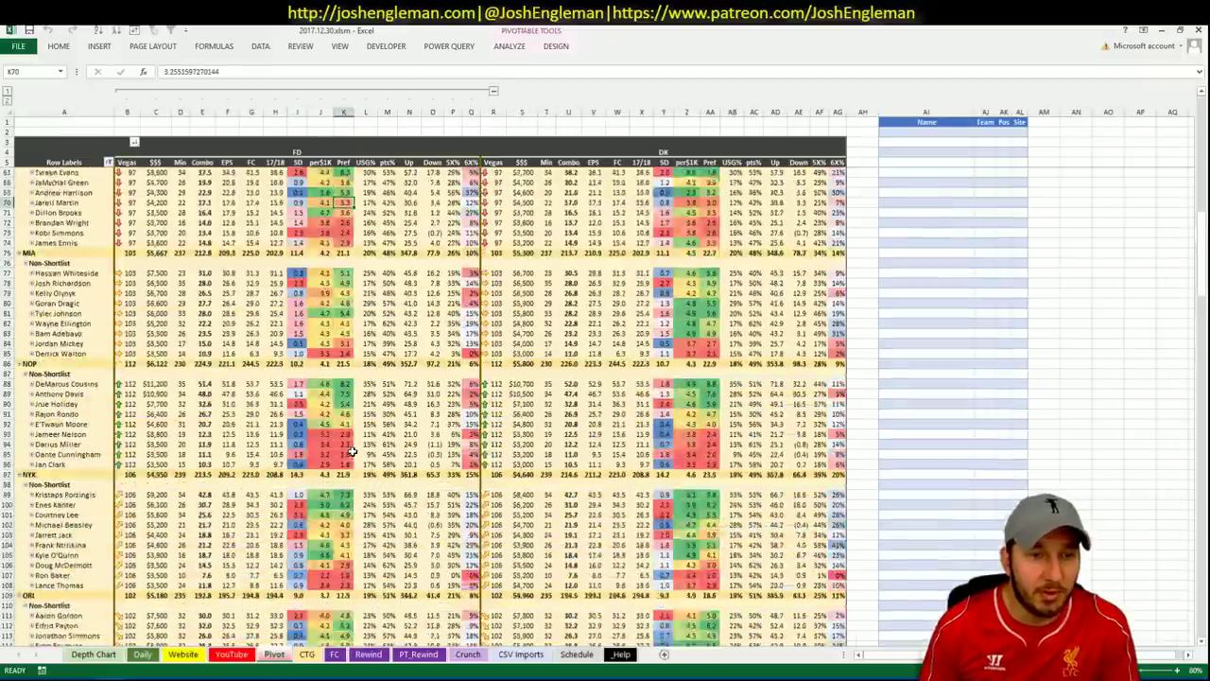
scroll(349, 452, down, 20)
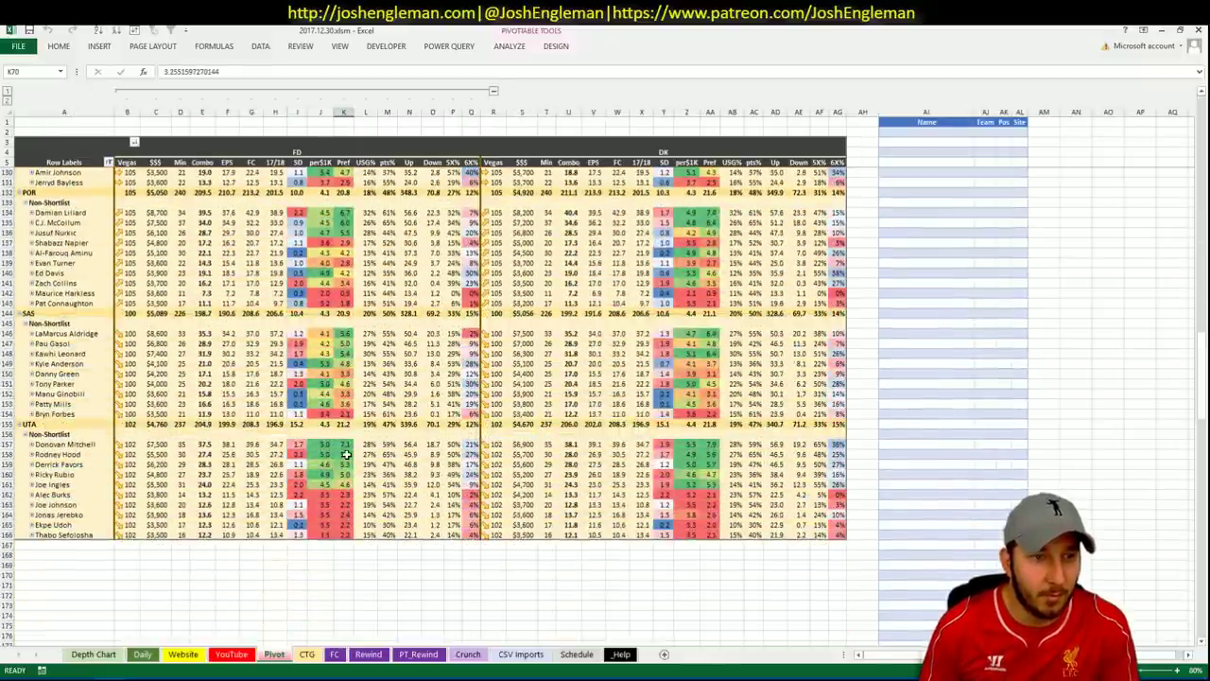
scroll(346, 455, down, 4)
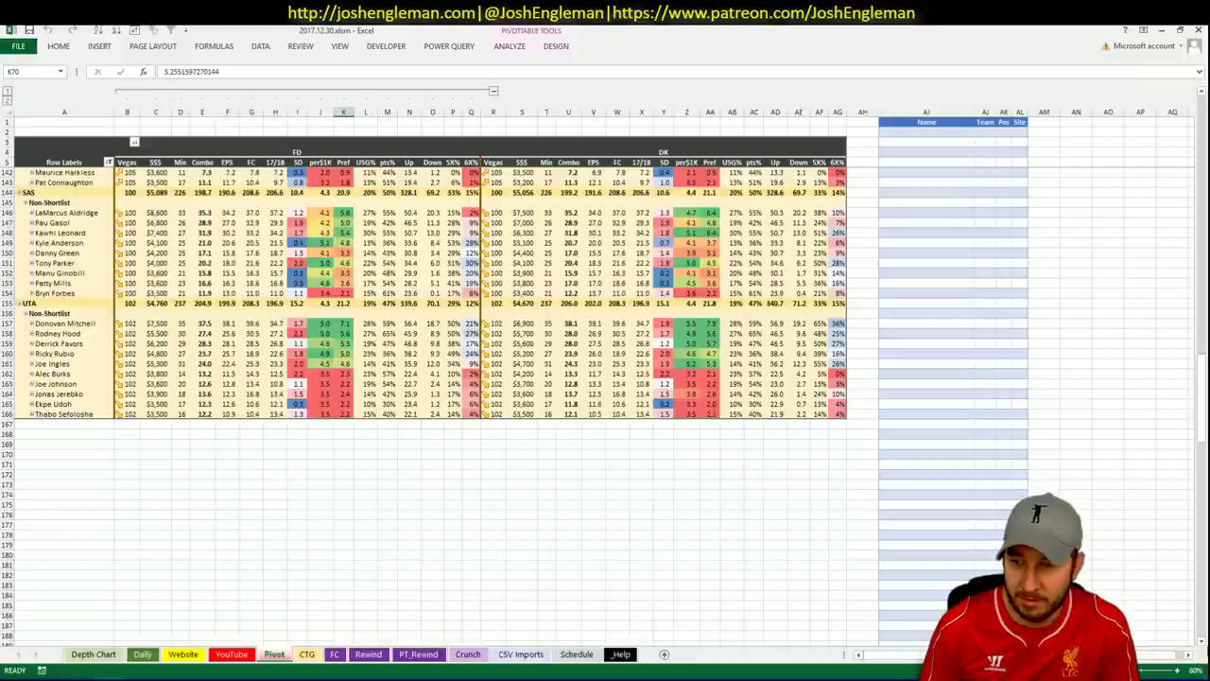
scroll(425, 283, down, 1)
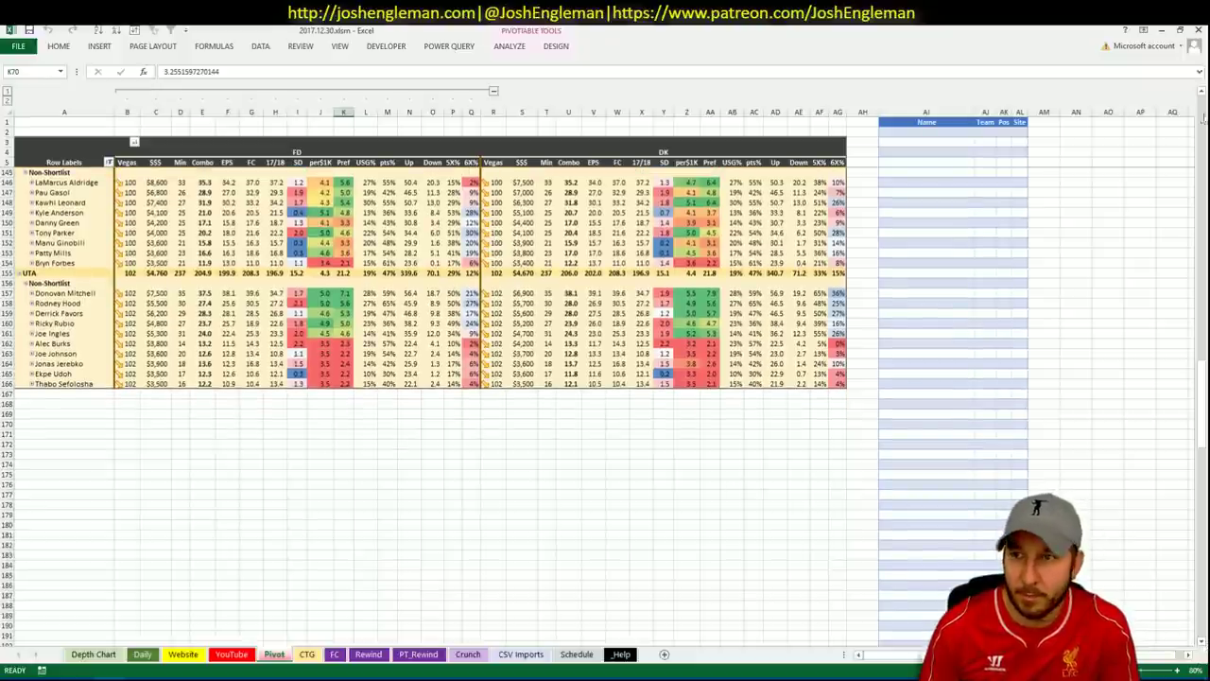
click(1201, 92)
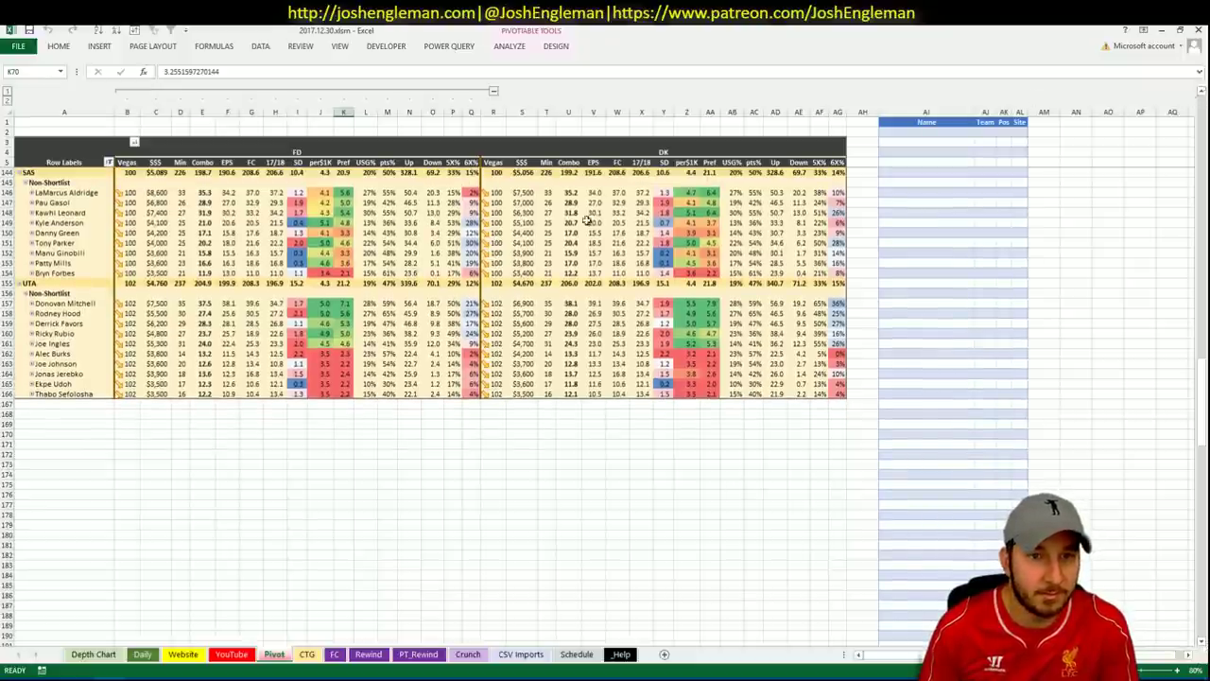
- Enter LaMarcus Aldridge in cell AI146 of the player table's Name column on the Pivot sheet
click(925, 188)
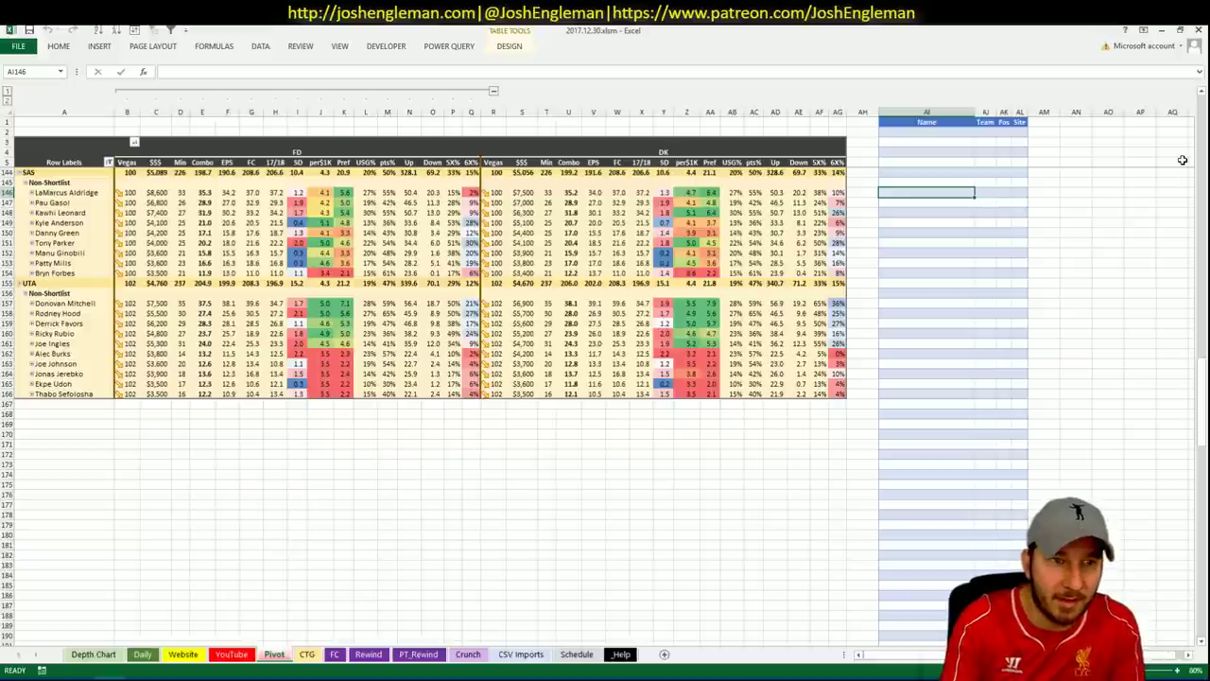
text(LaMarcus Al)
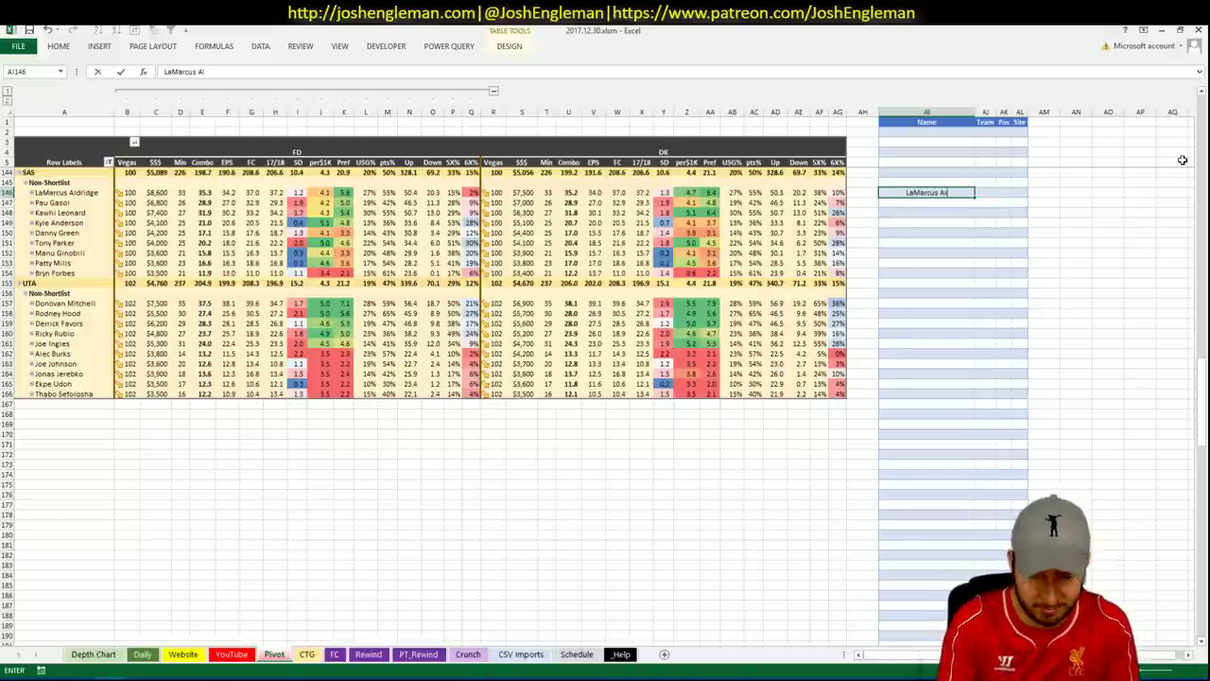
text(dridge)
key(Return)
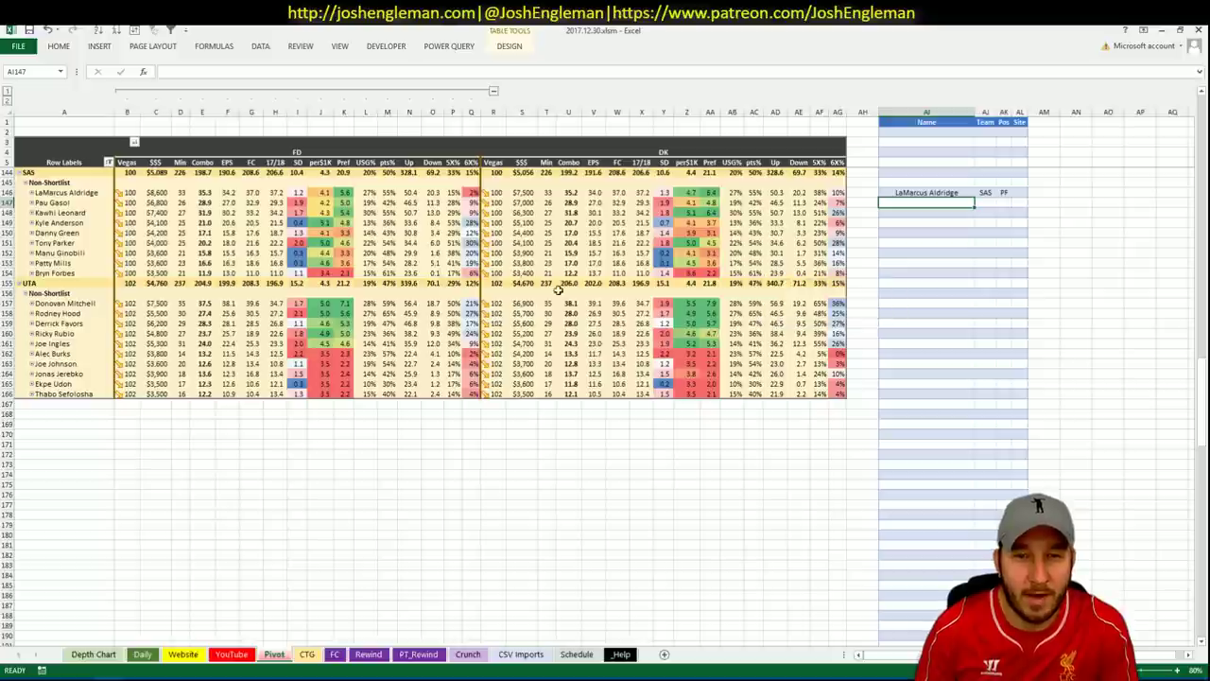
- Set the Team filter of the recent games table on the YouTube sheet to SAS
click(236, 654)
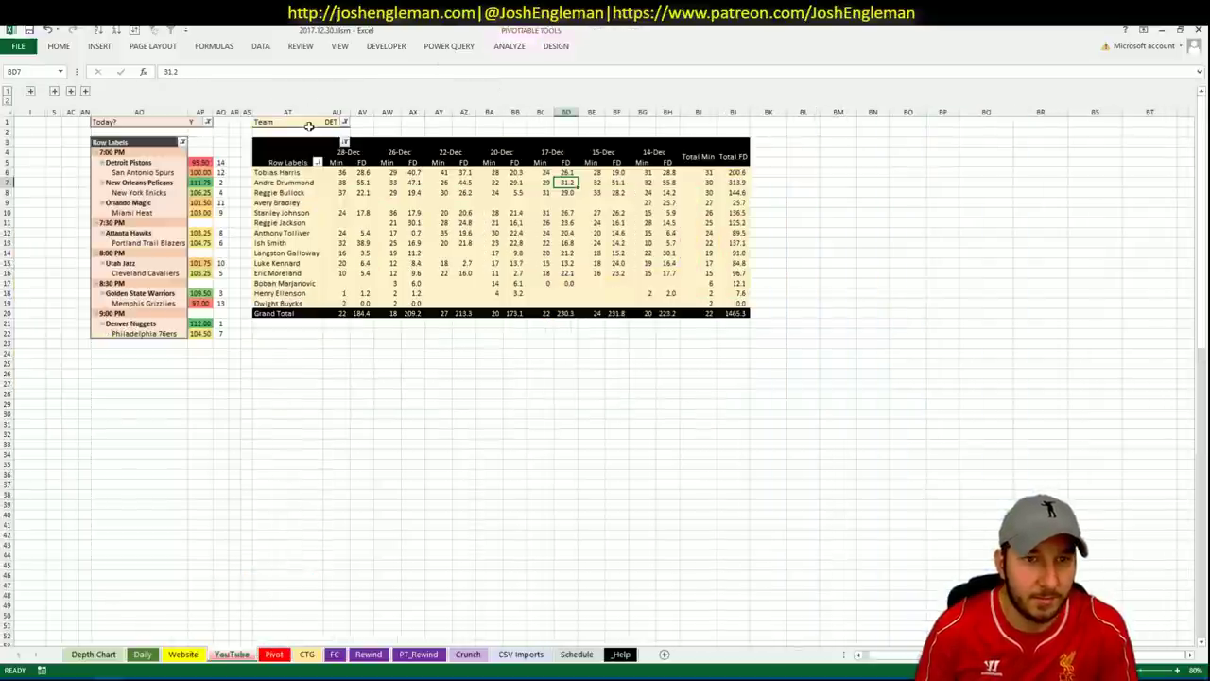
click(333, 122)
text(SAS)
key(Return)
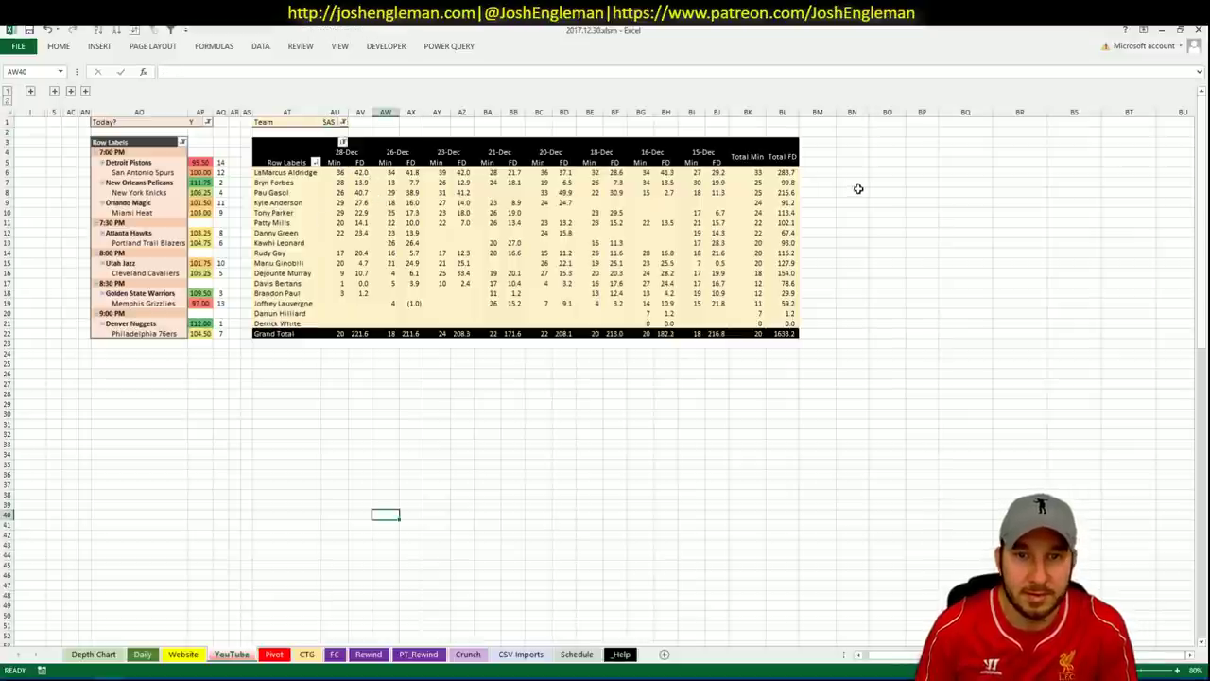
- Compare the SAS players' projections on the Pivot sheet with their recent game minutes and points on the YouTube sheet
click(274, 654)
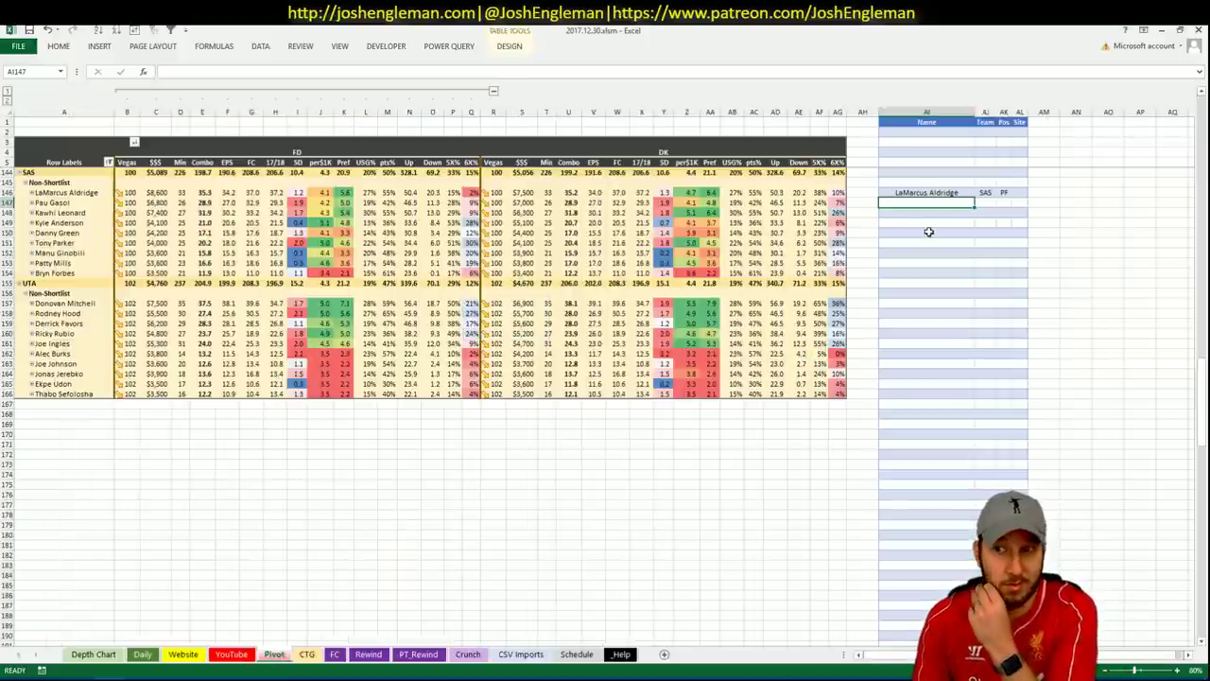
scroll(1026, 505, up, 1)
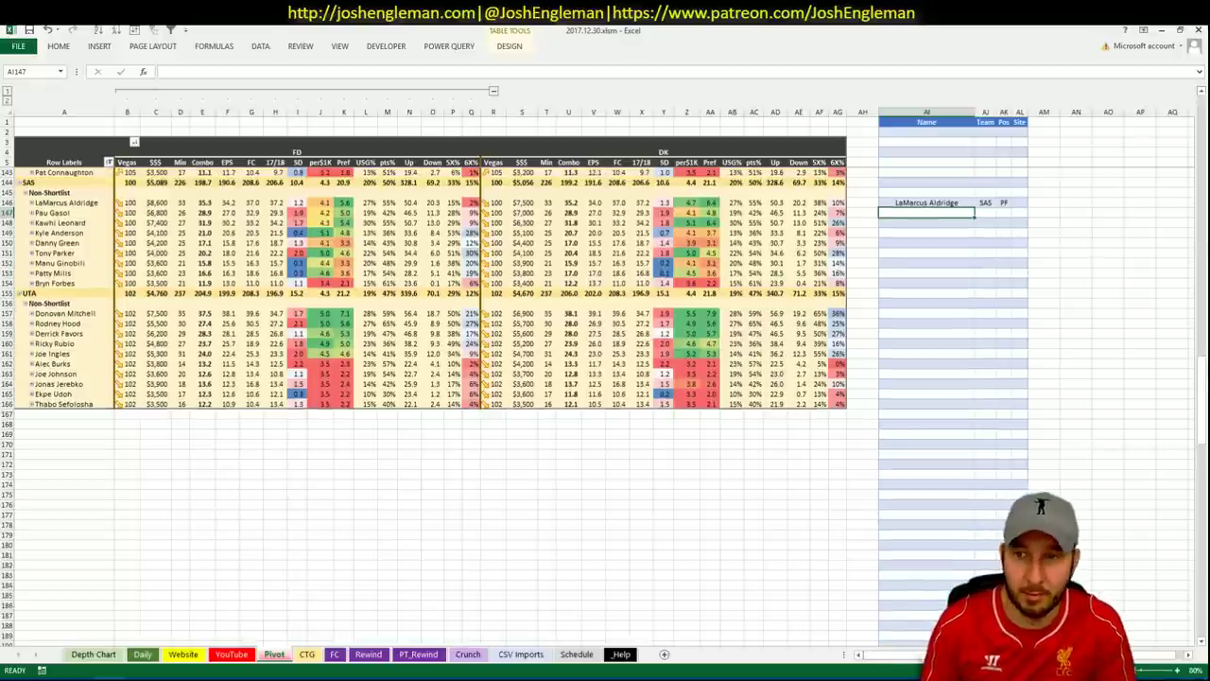
click(1201, 643)
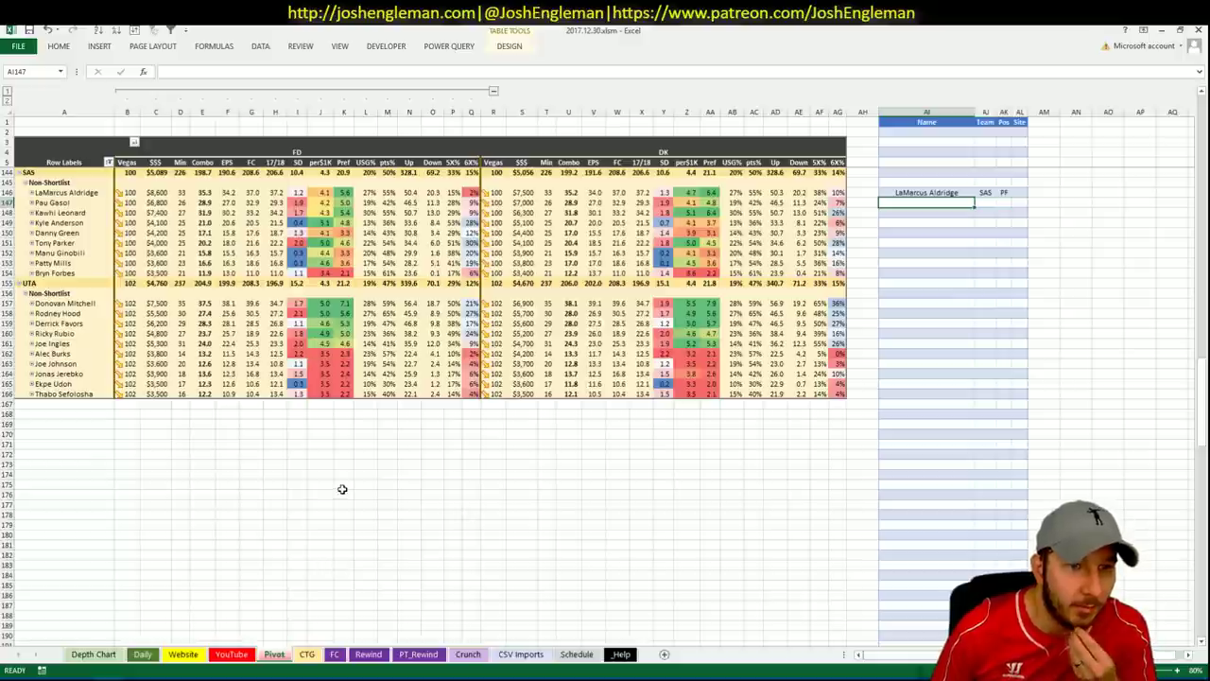
click(248, 660)
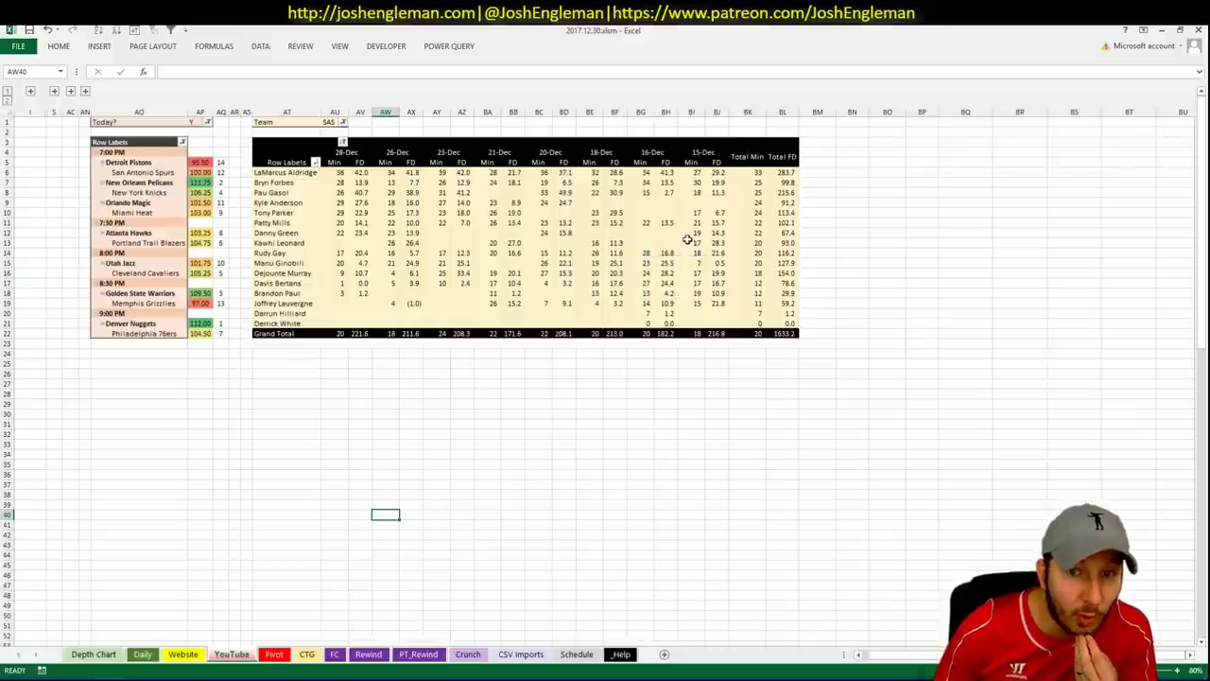
mouse_move(684, 241)
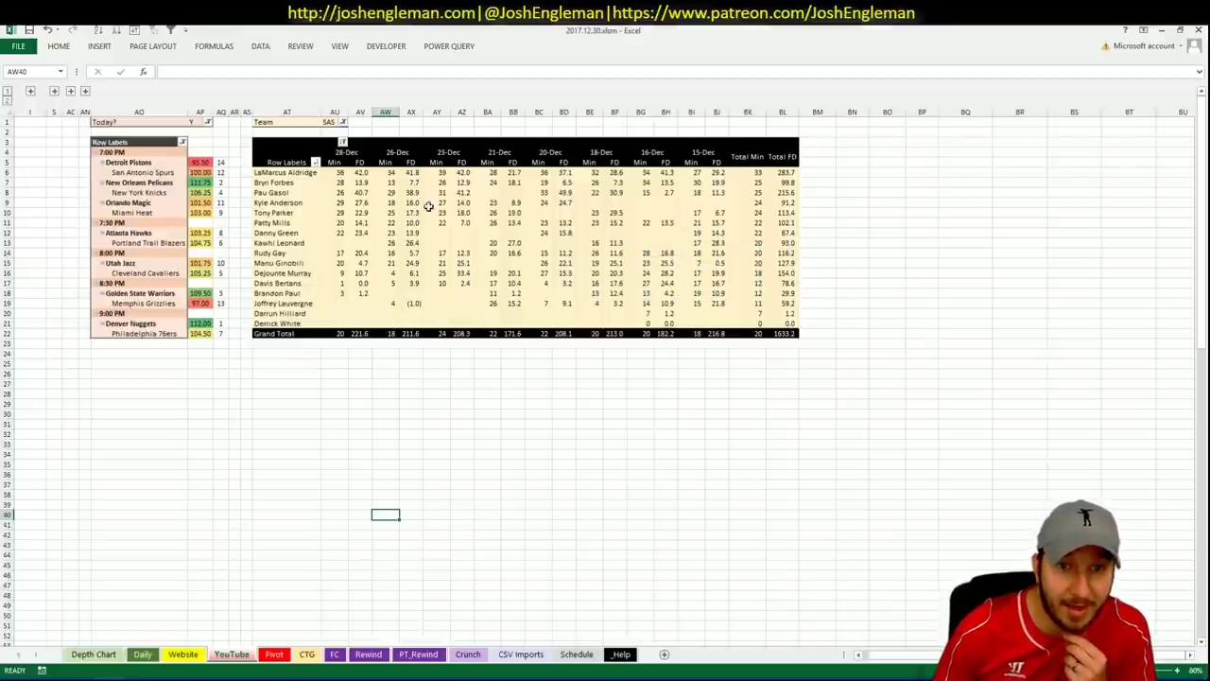
mouse_move(497, 203)
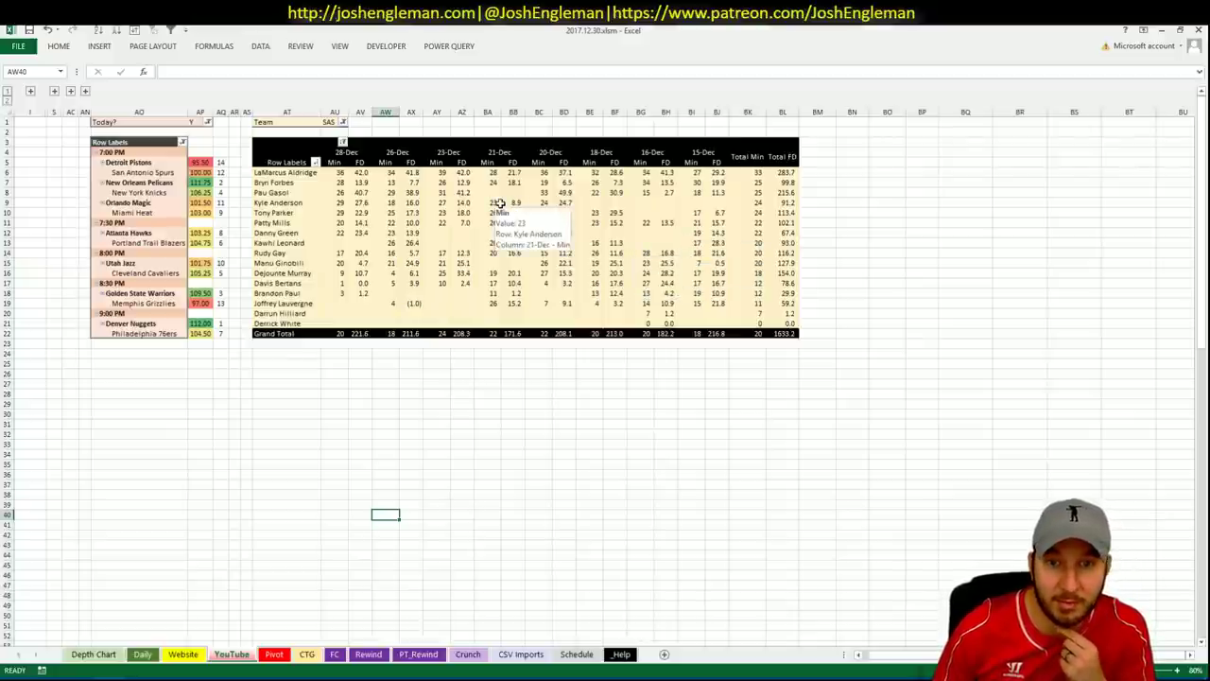
- Set the PLAYER filter of the minutes and FPPM chart on the CSV Imports sheet to Pau Gasol
click(283, 656)
click(546, 655)
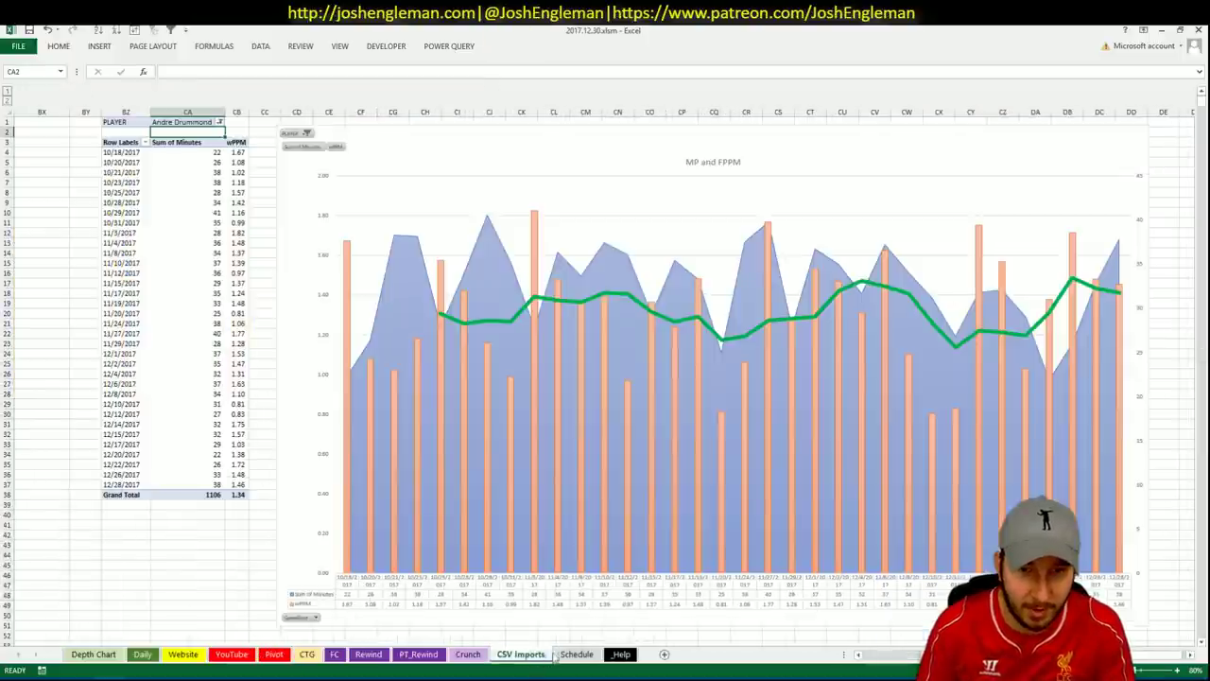
key(Up)
text(Pau)
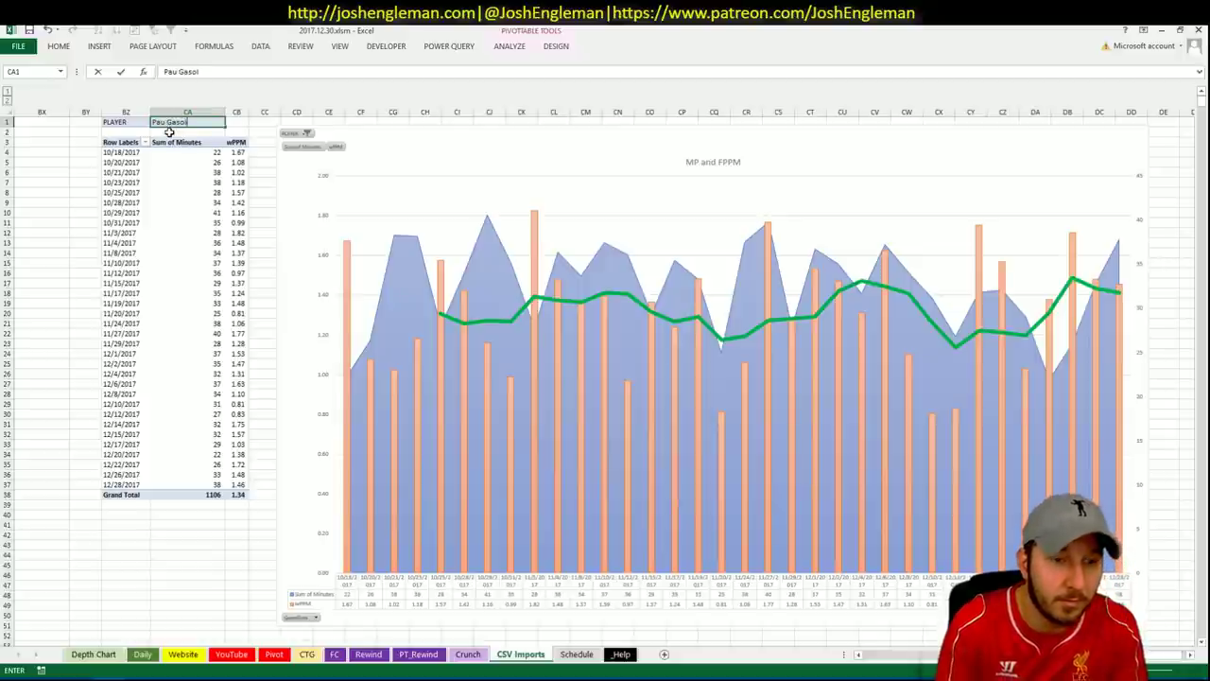
text( Gasol)
key(Return)
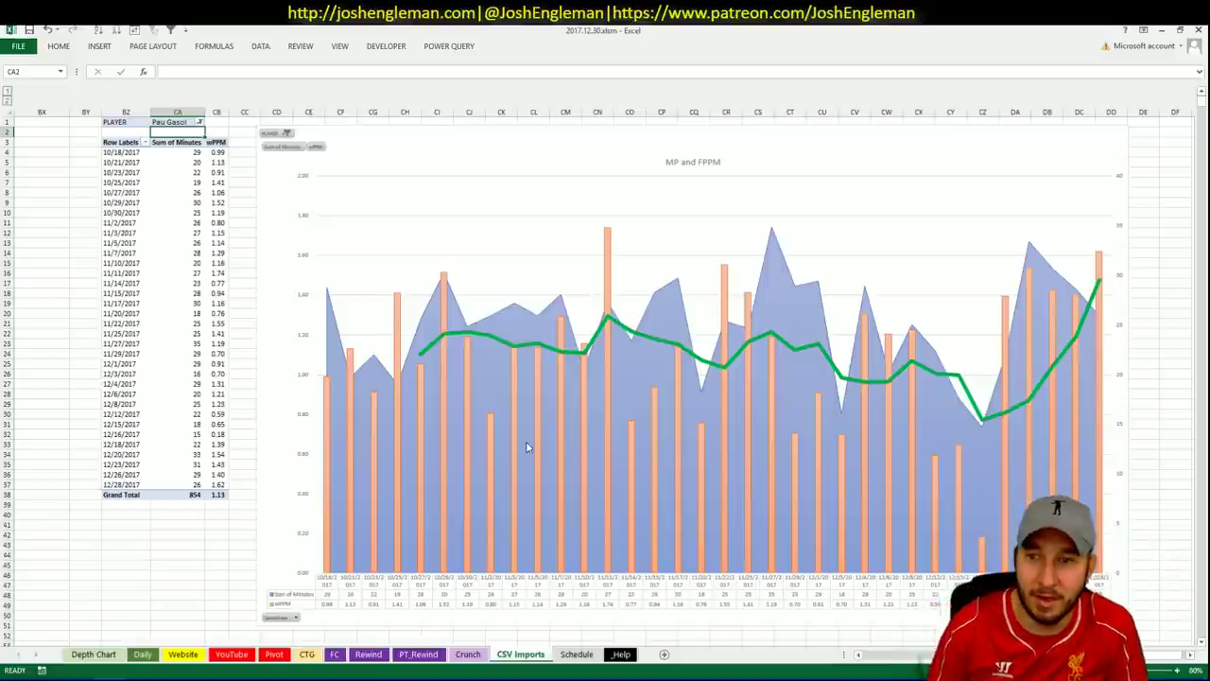
- Check the Spurs' salaries and projections on the Pivot sheet against their game-by-game minutes on the YouTube sheet
click(275, 654)
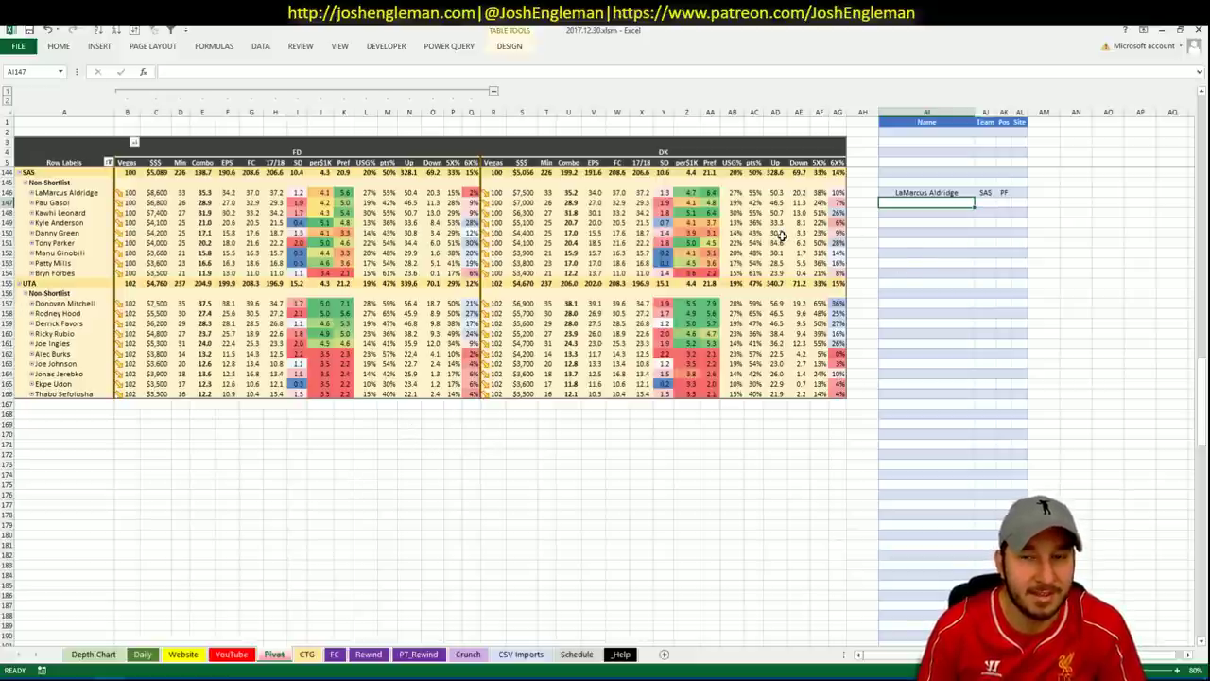
mouse_move(782, 236)
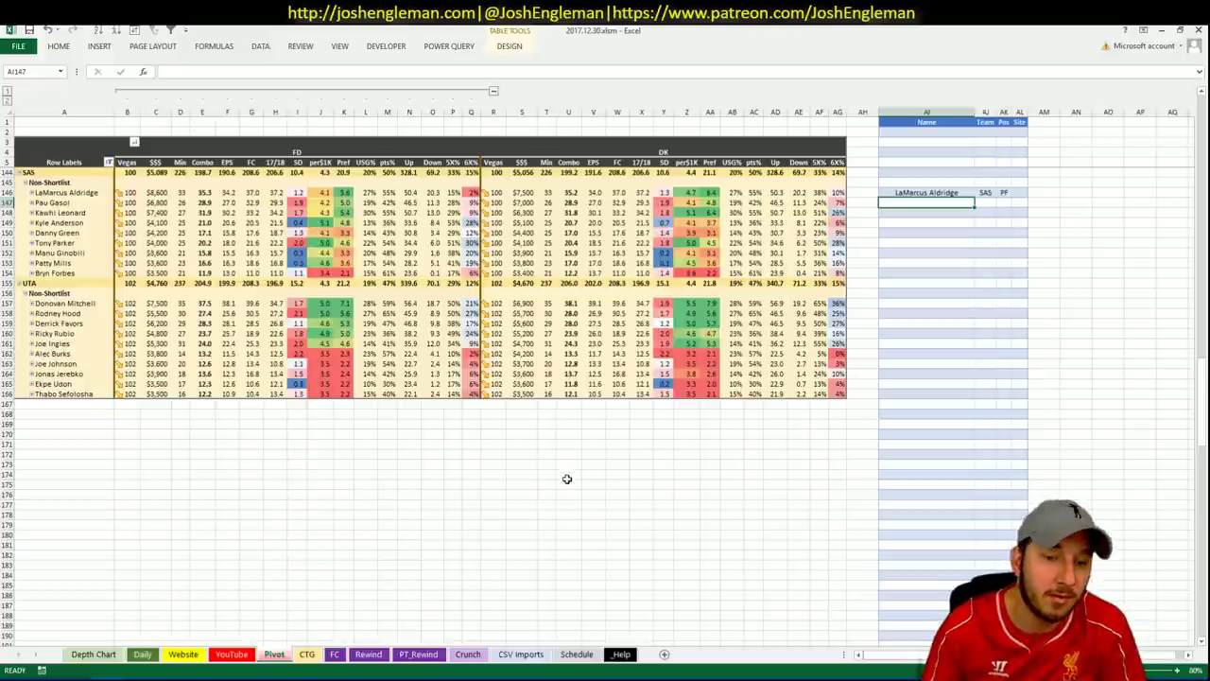
click(233, 654)
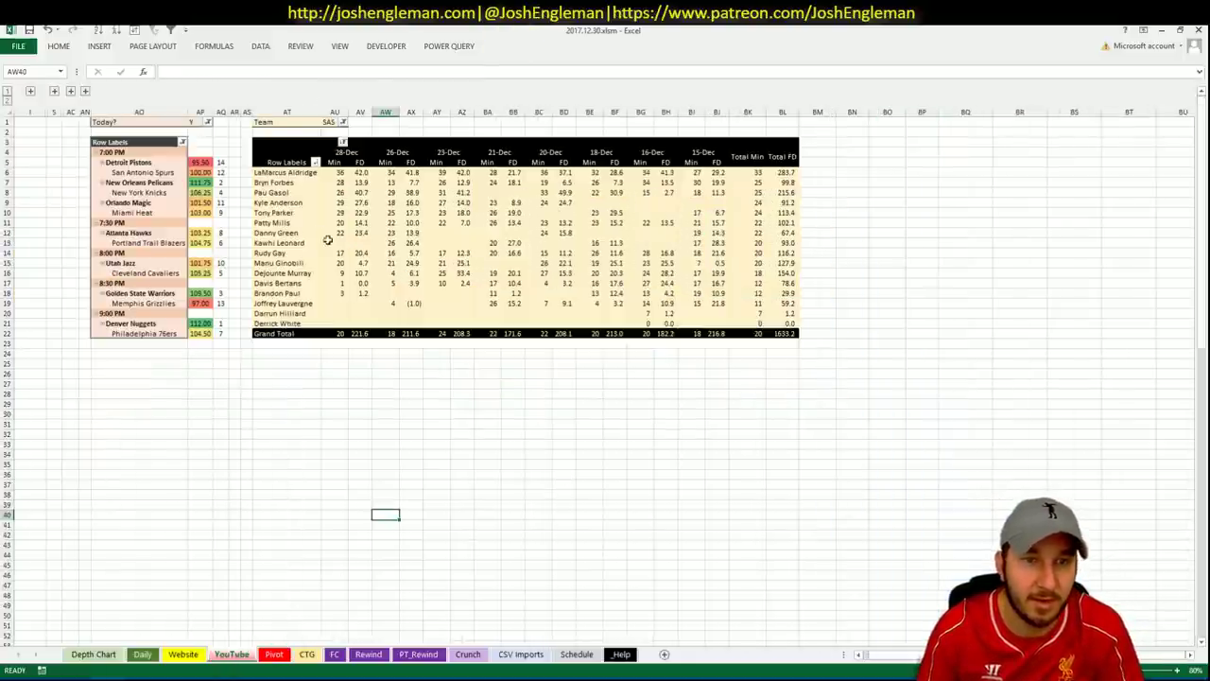
click(333, 124)
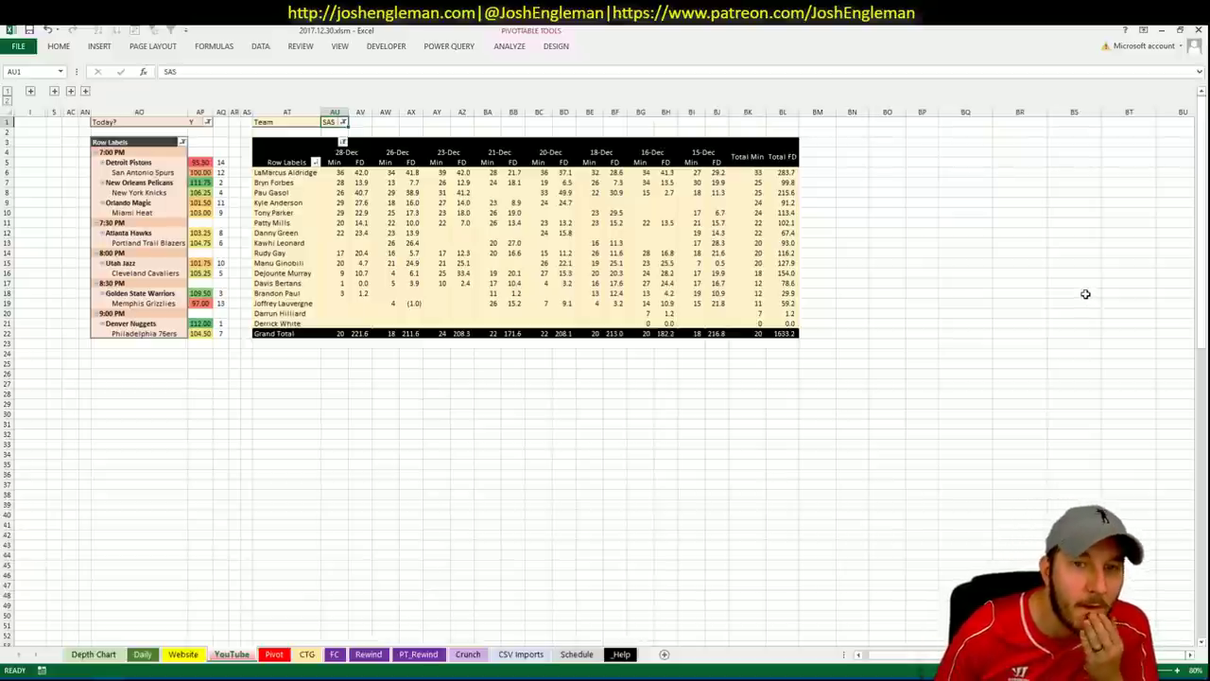
click(272, 655)
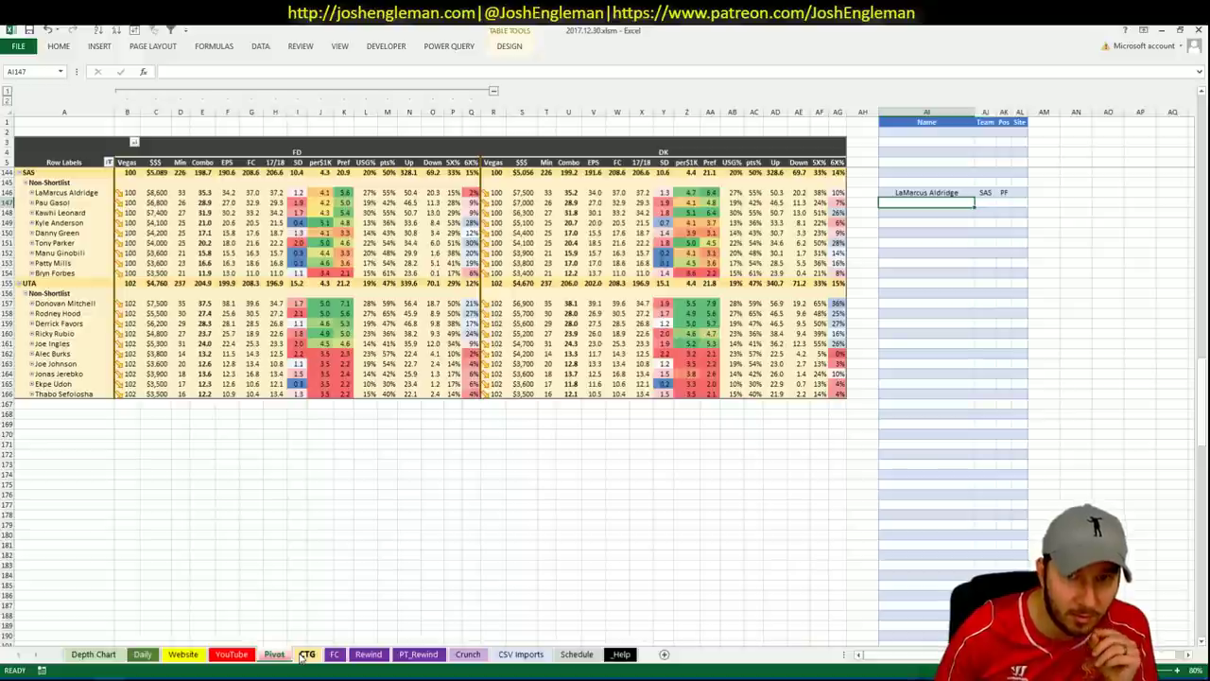
- Set the PLAYER filter on the CSV Imports sheet to Kawhi Leonard
click(520, 654)
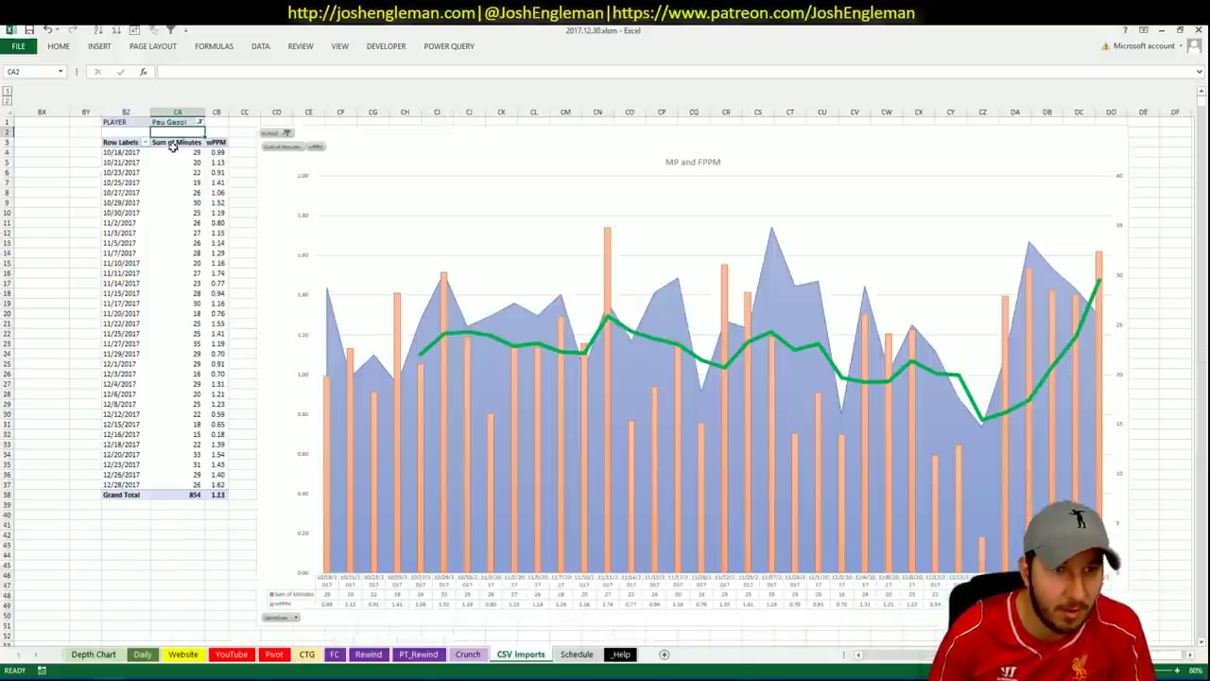
key(Up)
text(Kawhi Ha)
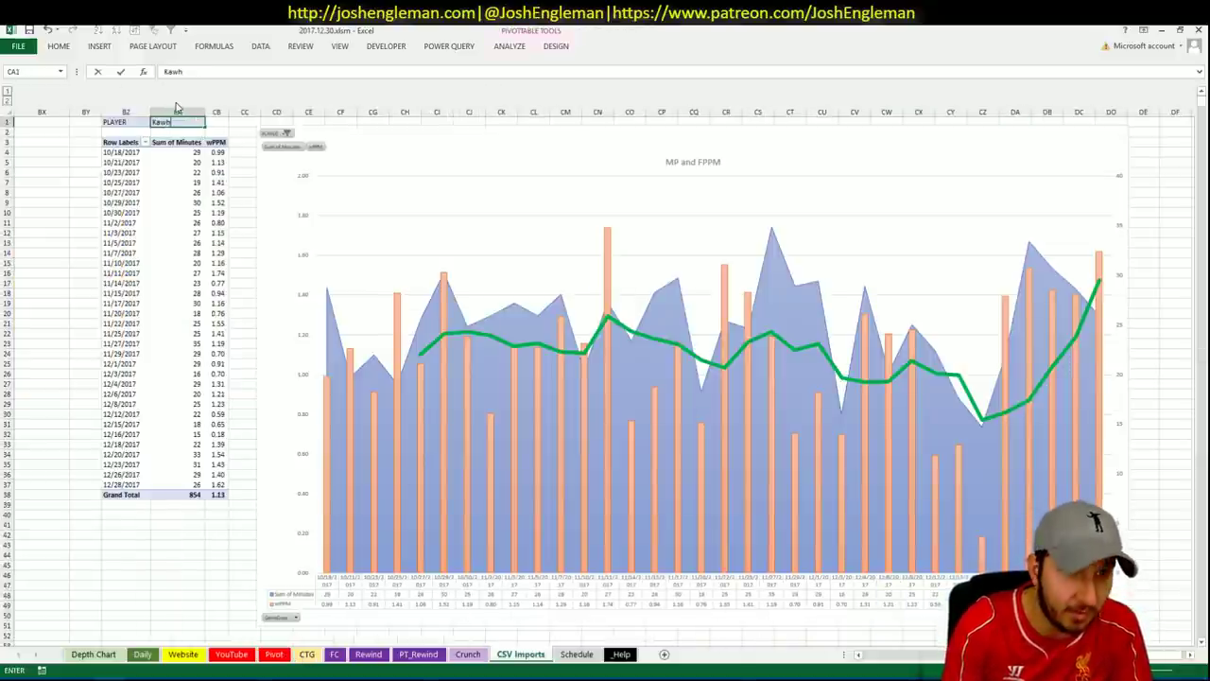
key(BackSpace)
key(BackSpace)
key(BackSpace)
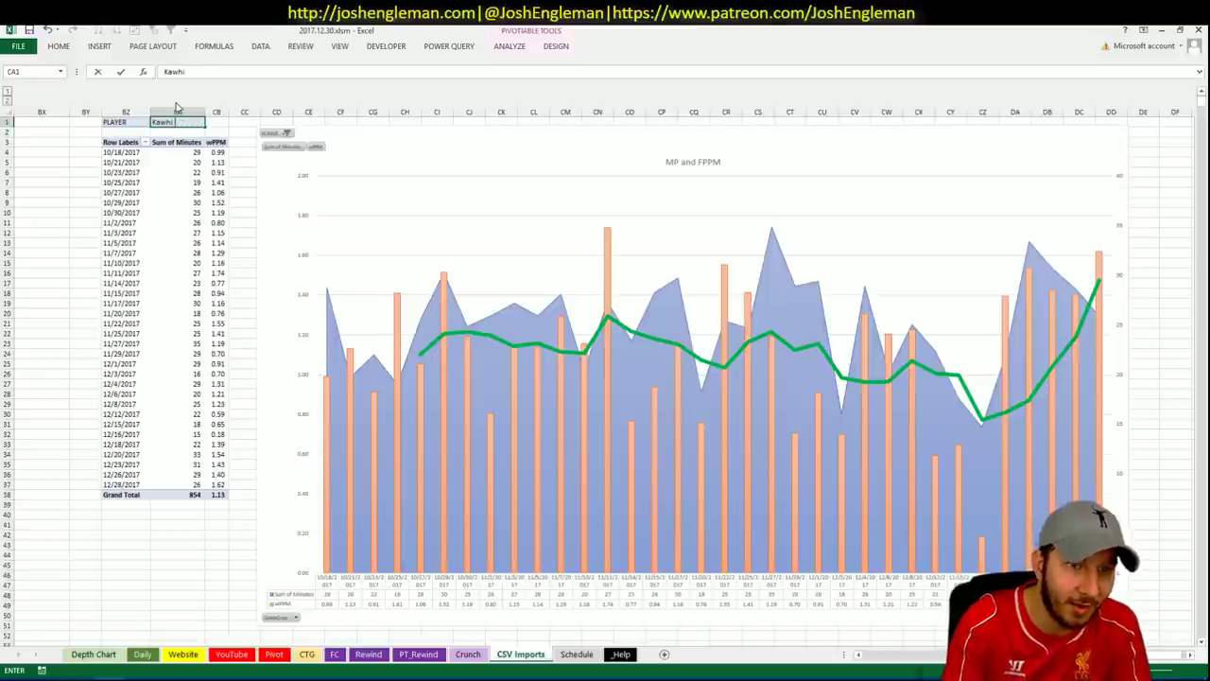
text(Leonard)
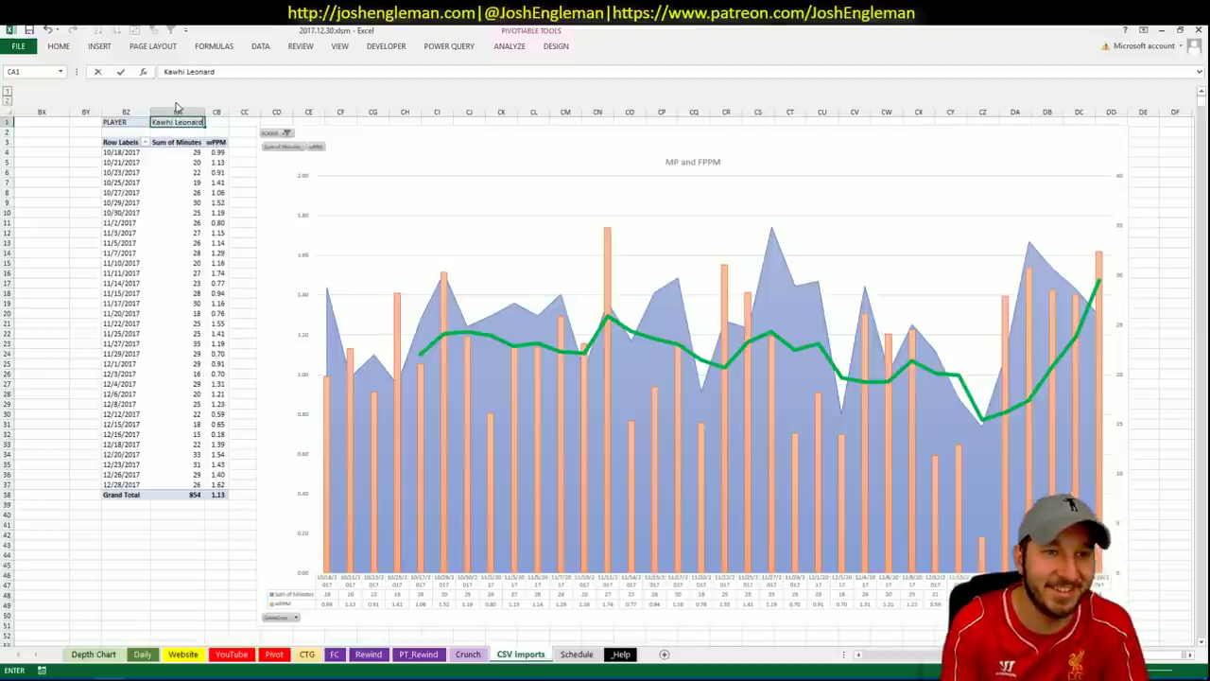
key(Return)
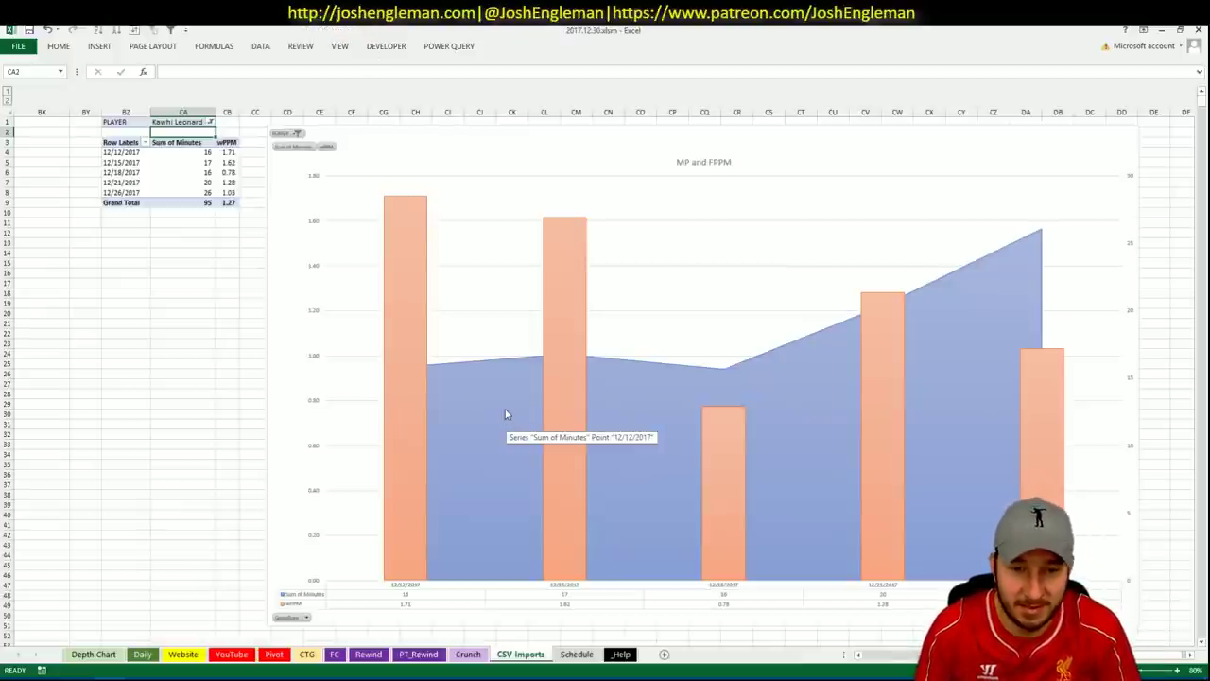
- Enter Kawhi Leonard in cell AI147 of the Name column on the Pivot sheet
click(272, 656)
click(455, 395)
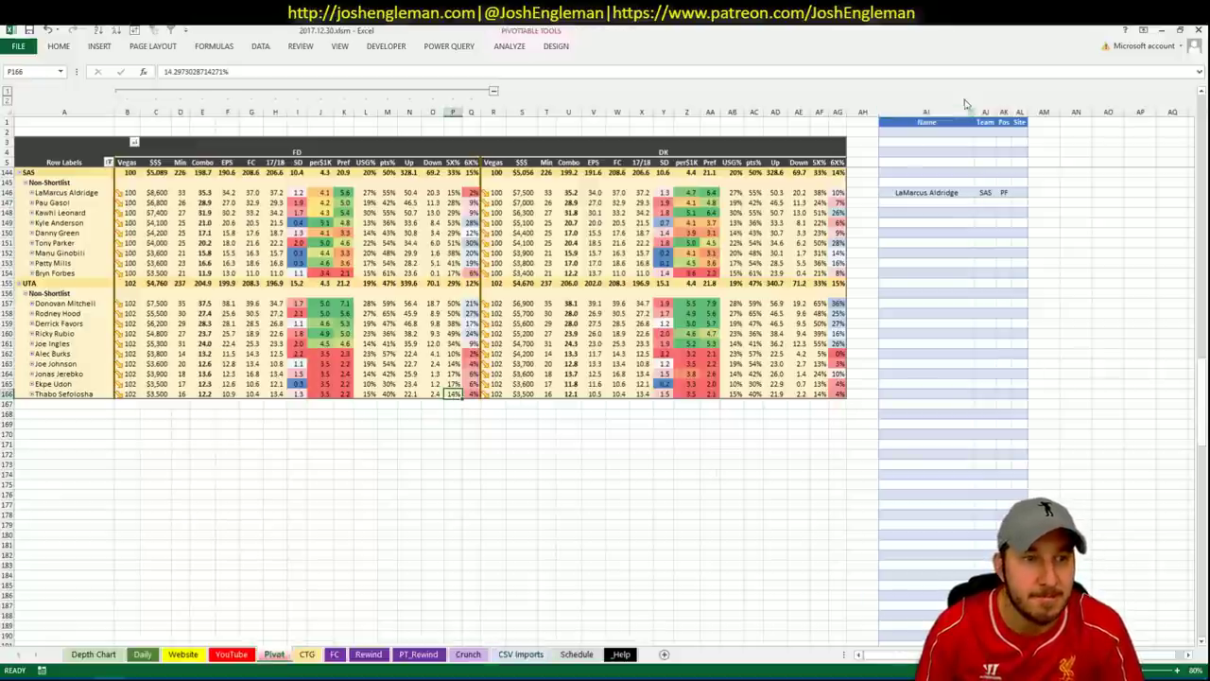
click(934, 202)
text(Kaw)
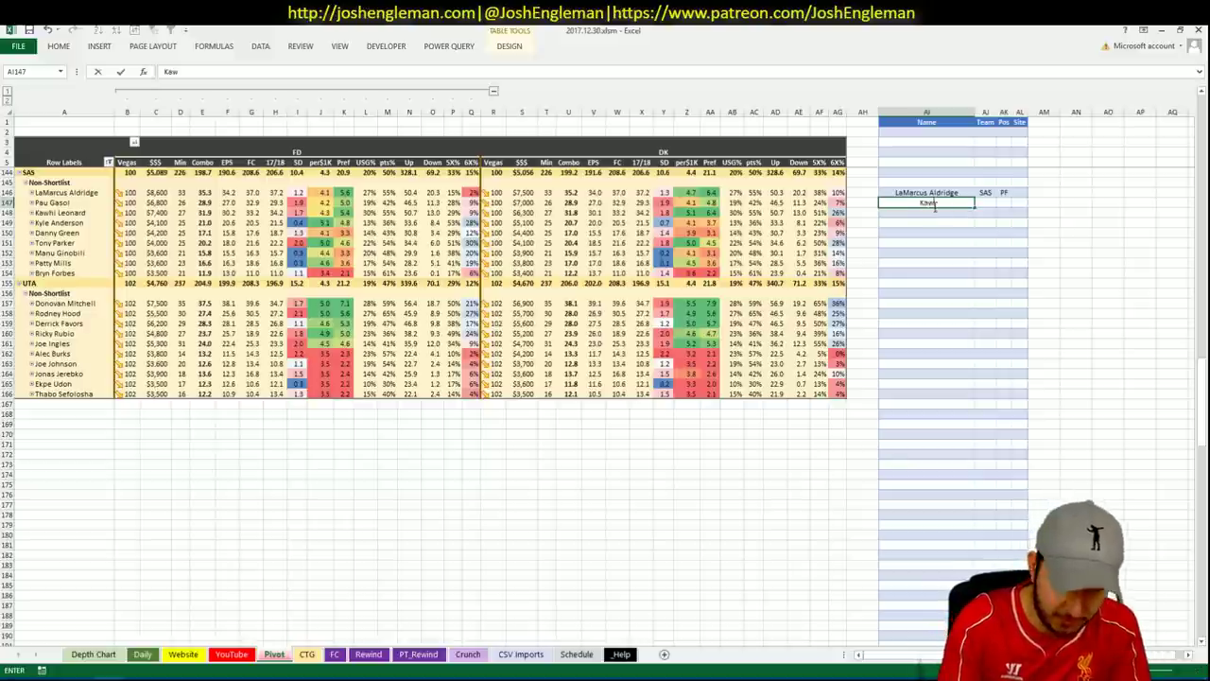
text(hi Leonard)
key(Return)
key(Return)
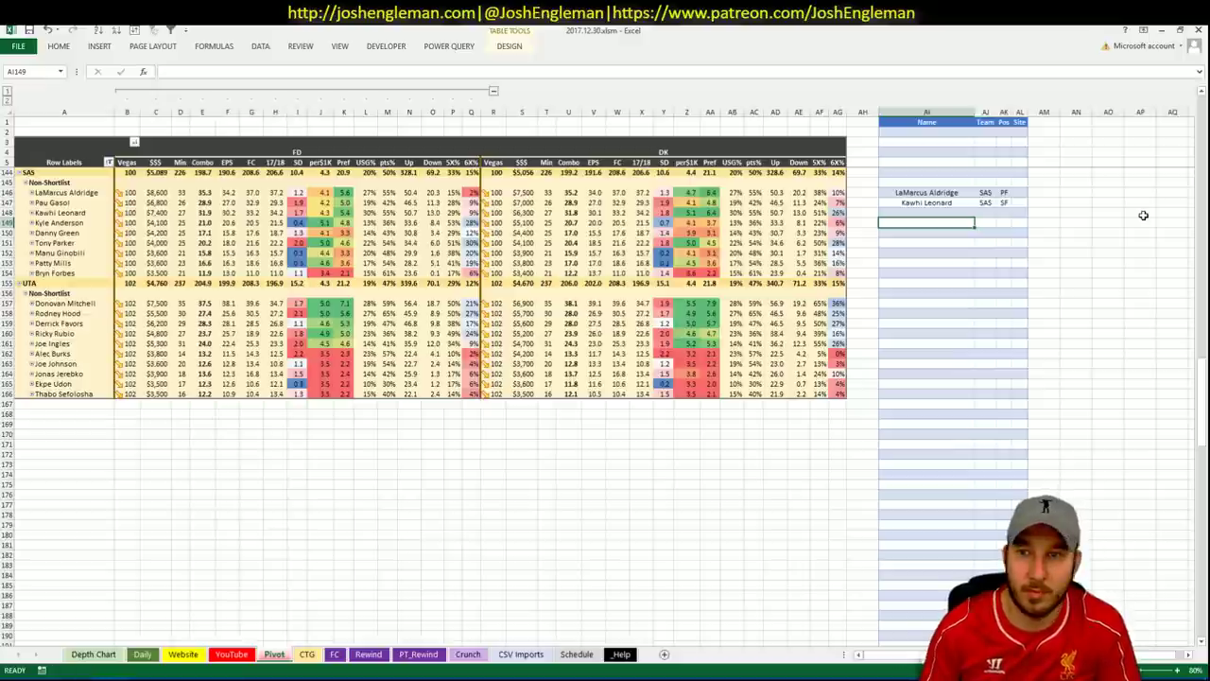
click(968, 211)
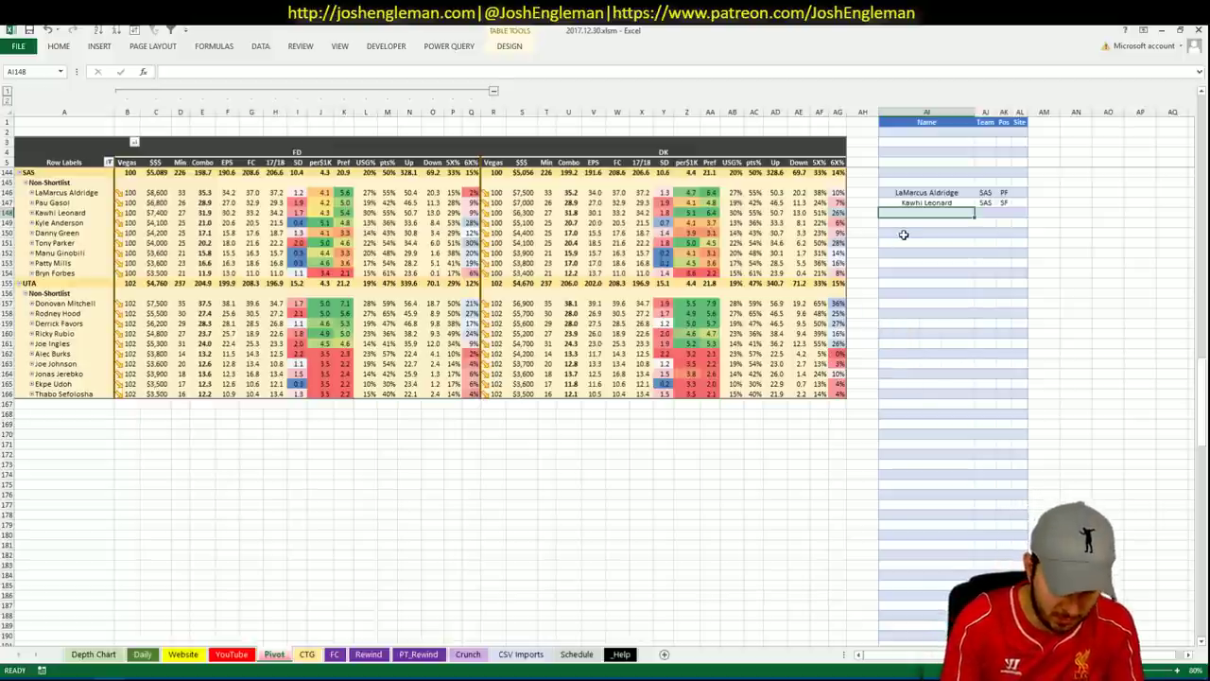
text(Kyle Anderson)
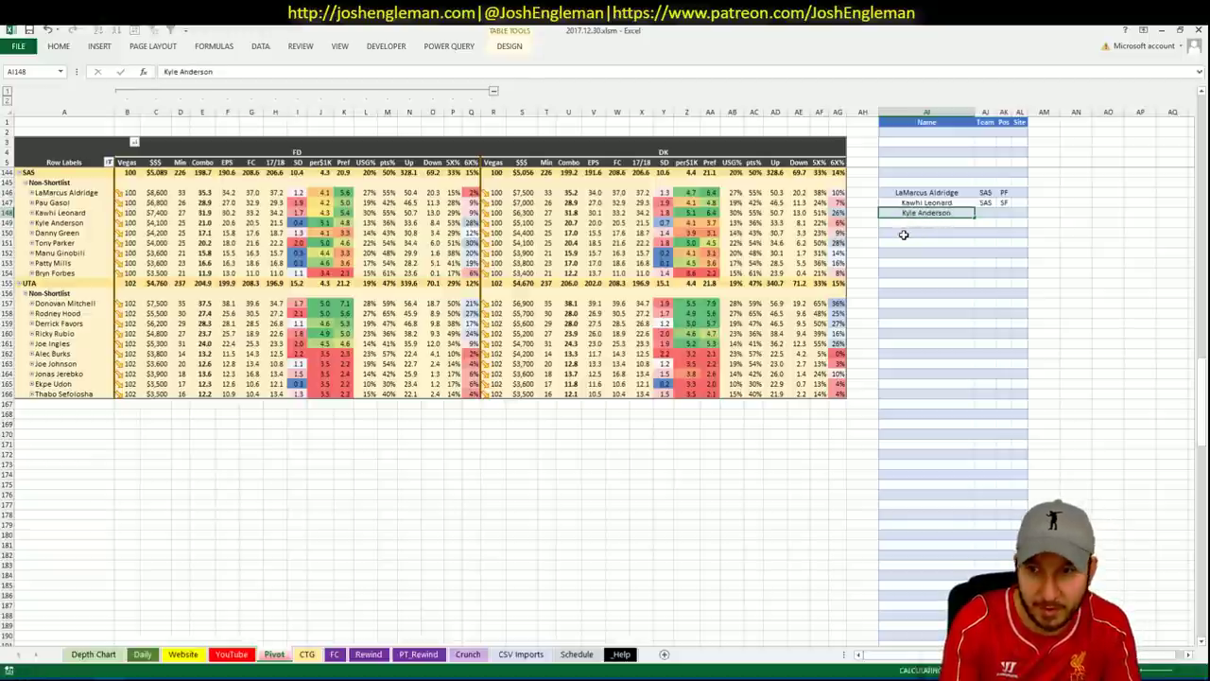
key(Tab)
key(Tab)
key(Tab)
text(FD)
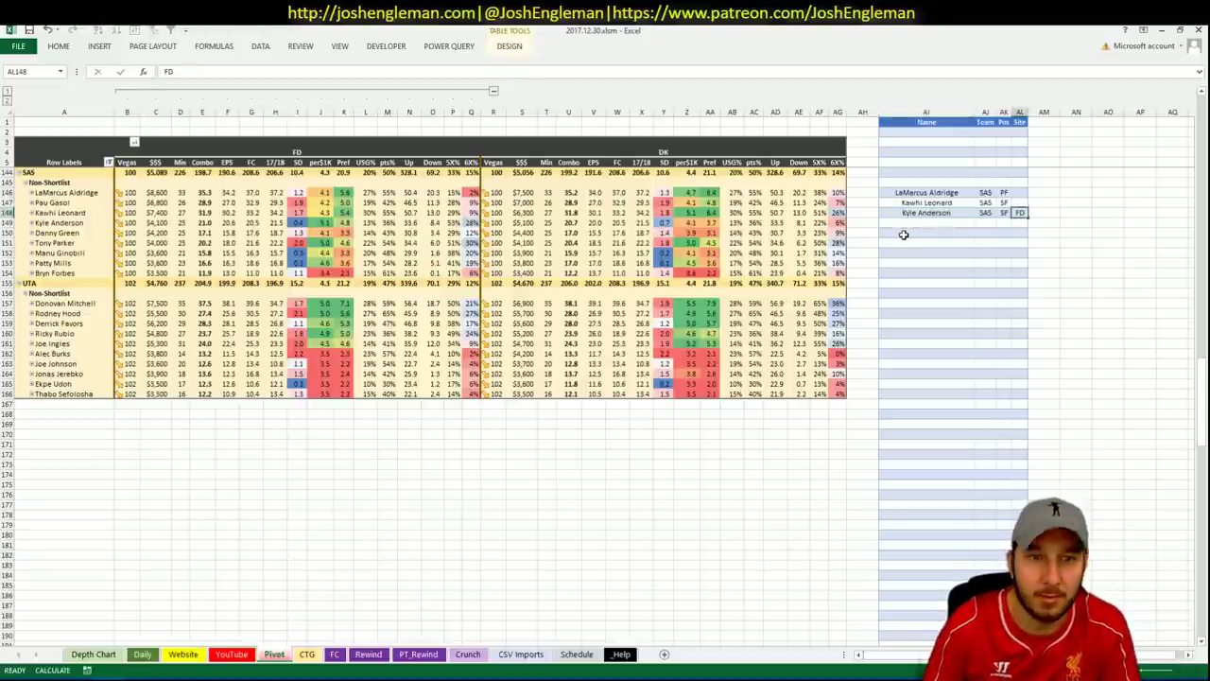
key(Return)
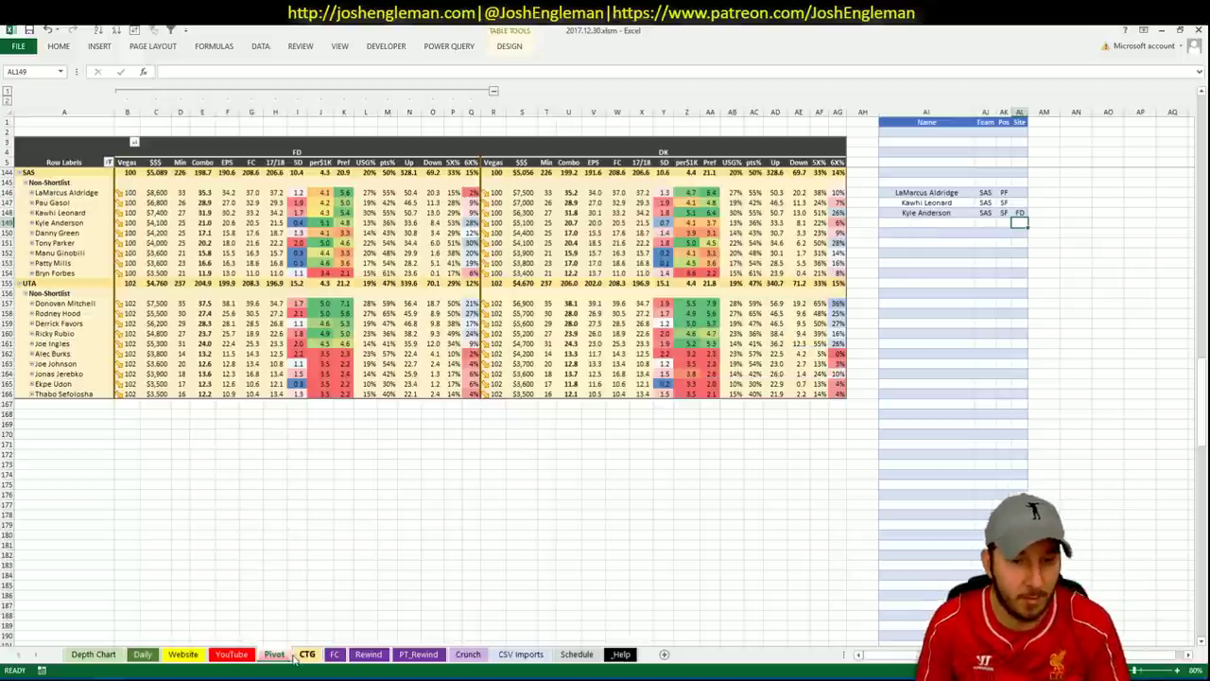
- Set the Team filter of the recent games table on the YouTube sheet to NOP
click(244, 655)
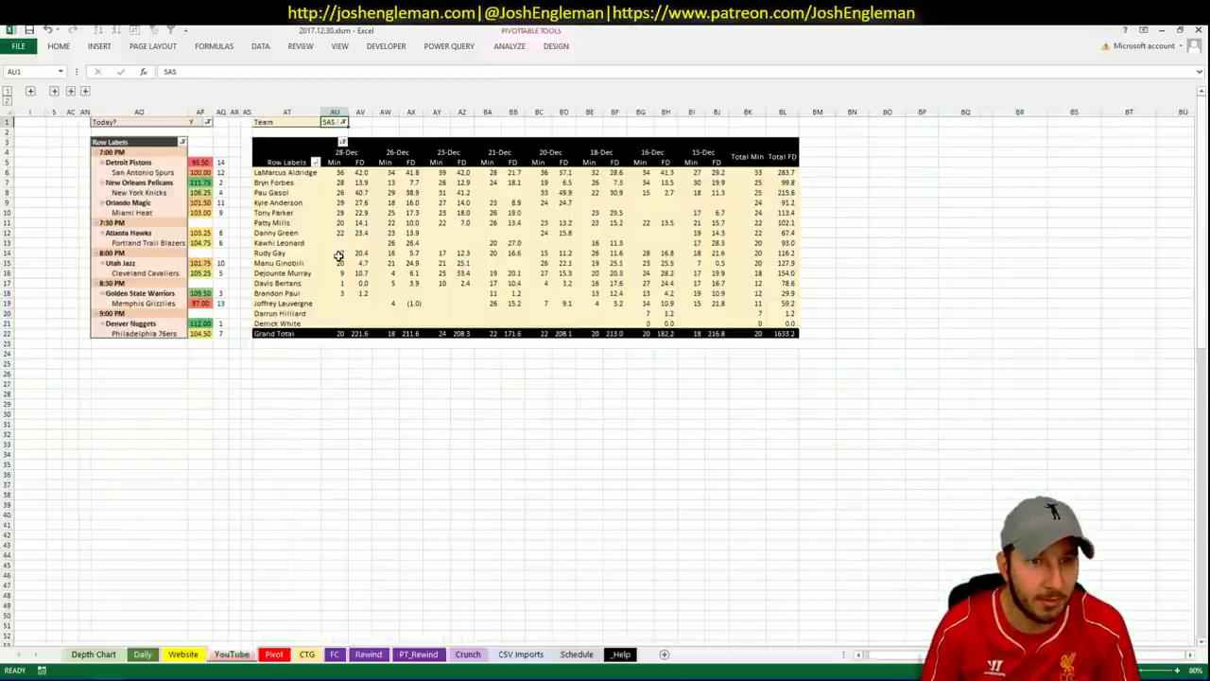
text(NOP)
key(Return)
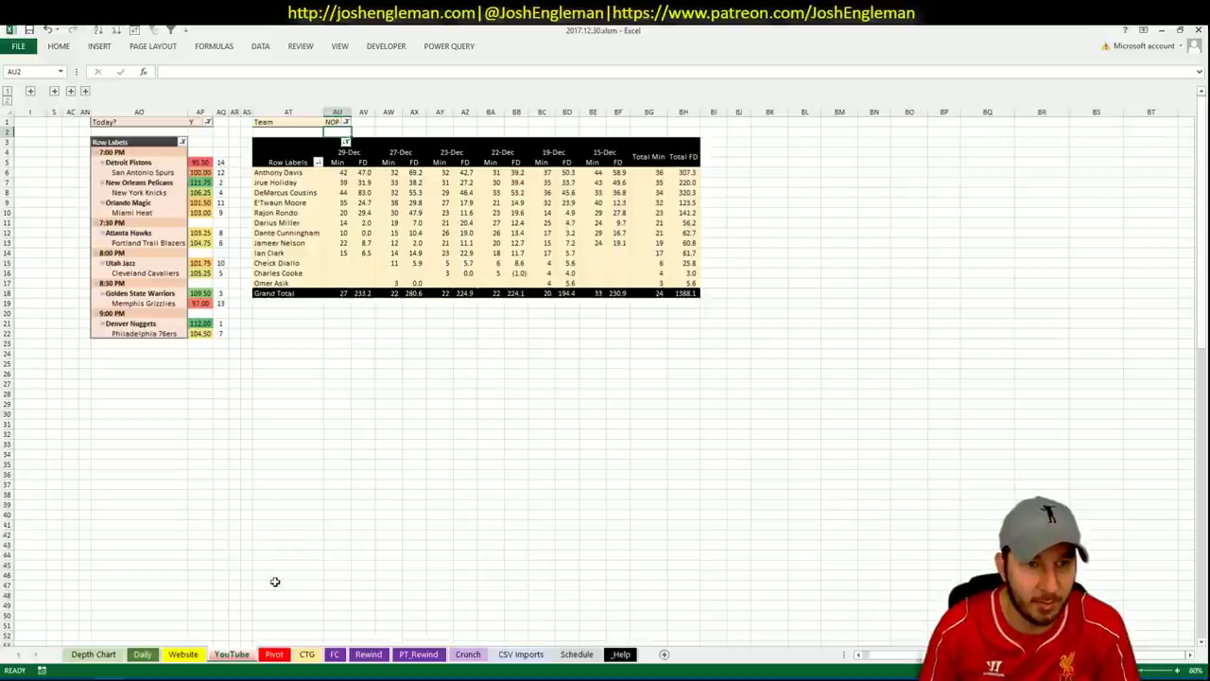
- Set the OPPONENT value on the CTG sheet to NOP
click(274, 654)
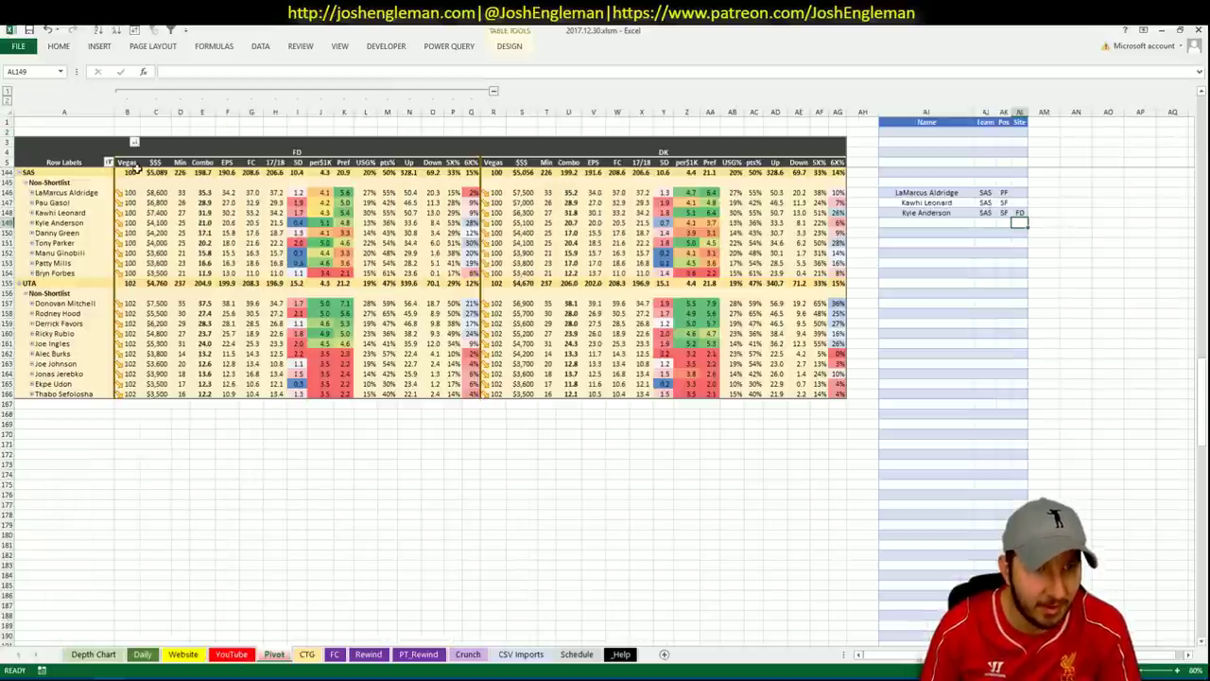
click(307, 653)
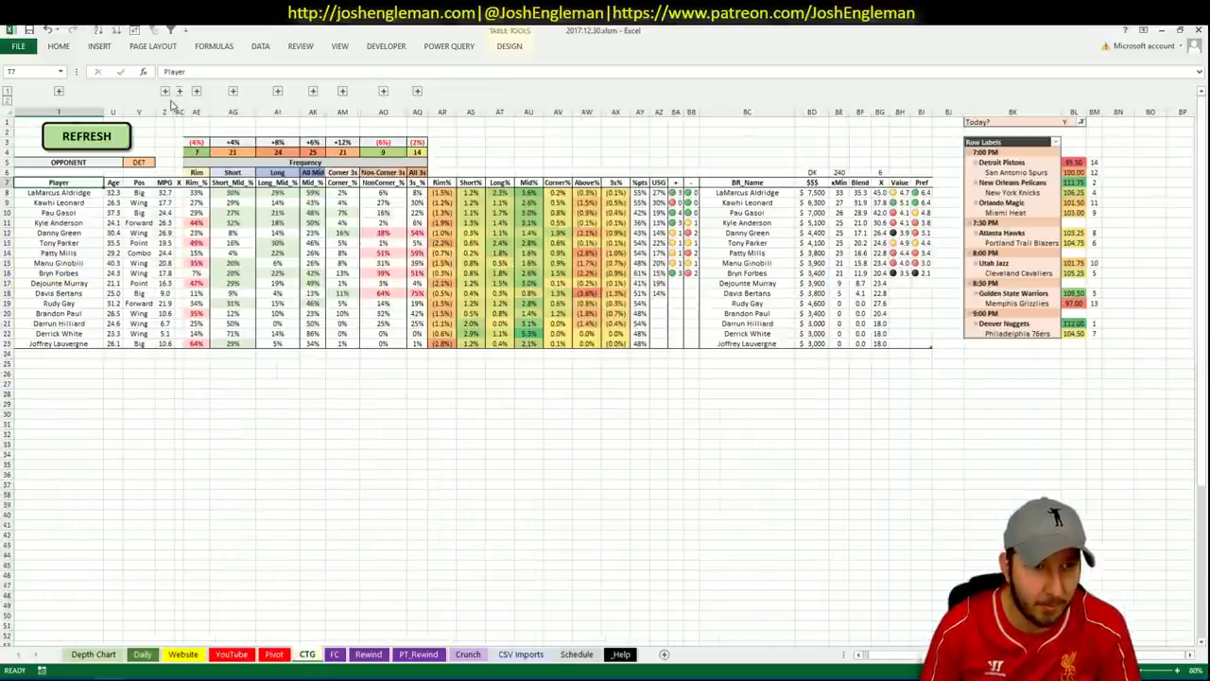
click(142, 163)
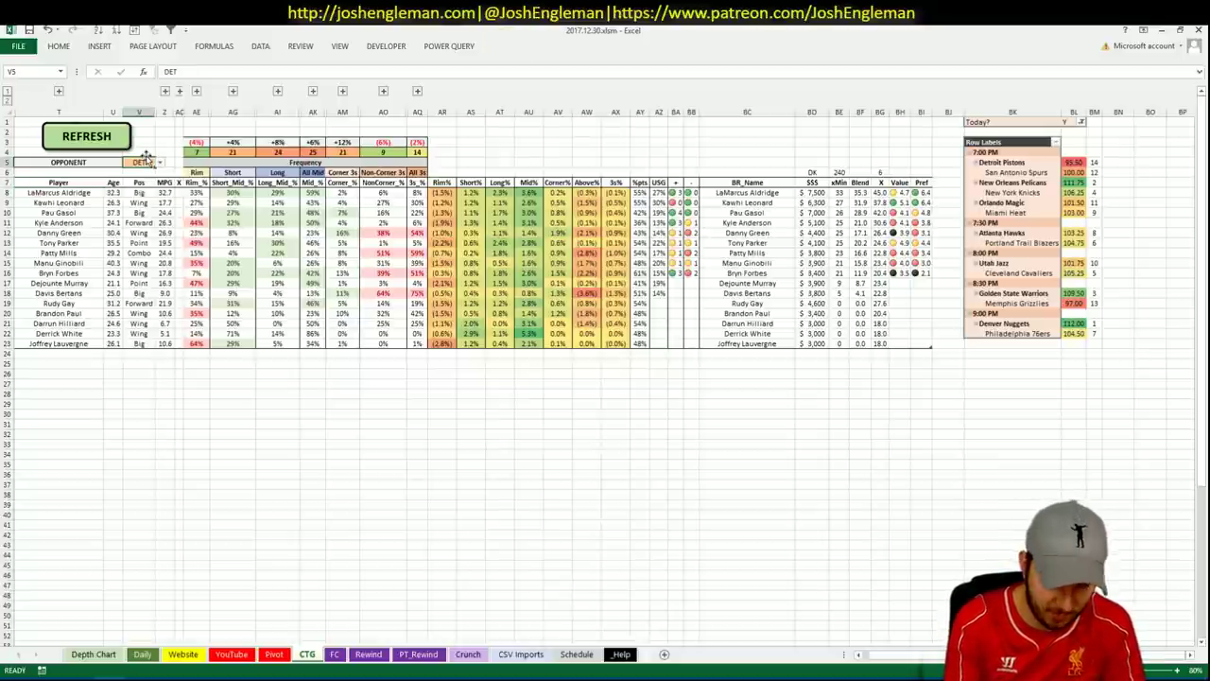
text(NOP)
key(Return)
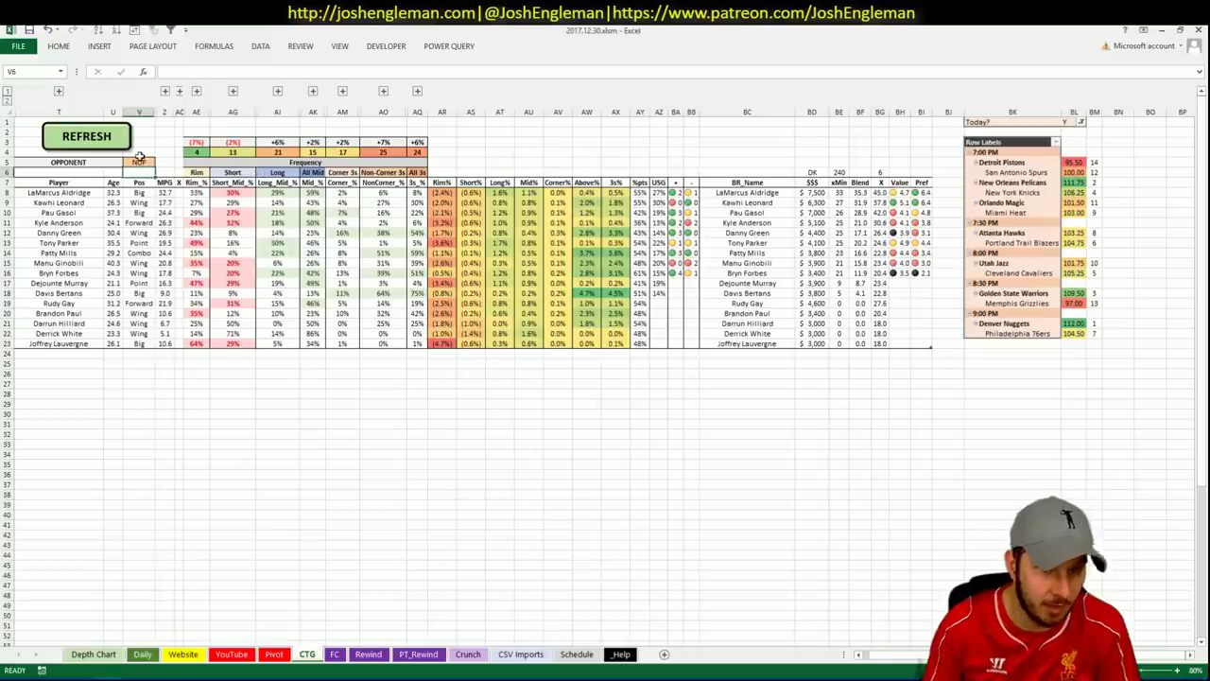
- Set the OPPONENT value in cell V5 of the CTG sheet to NYK
click(139, 162)
text(NYK)
key(Return)
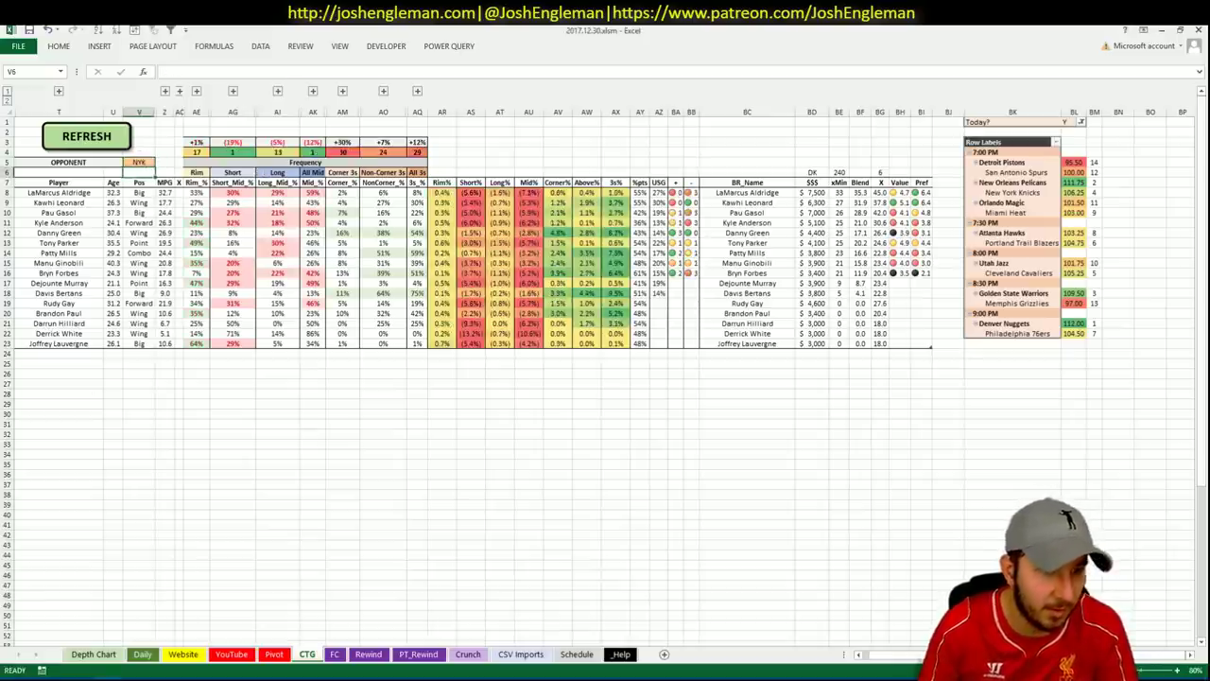
- Switch to Cleaning the Glass in the browser and open the New Orleans Pelicans team page at its Shooting: Frequency table
key(alt+Tab)
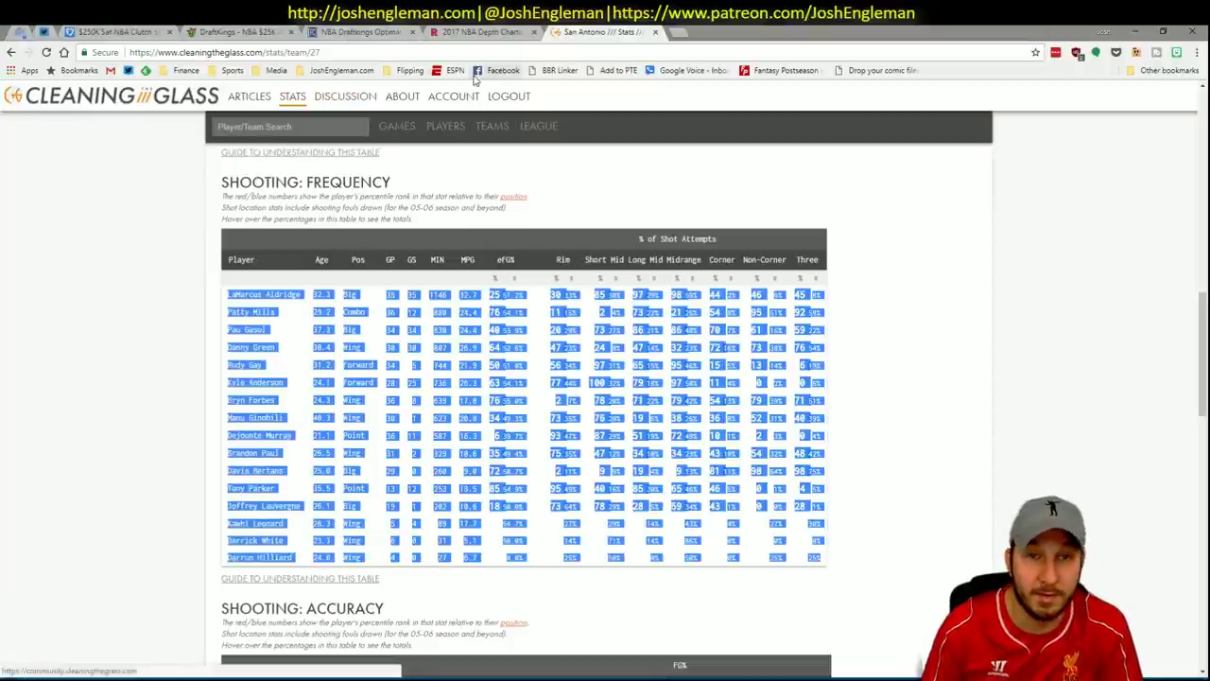
click(341, 123)
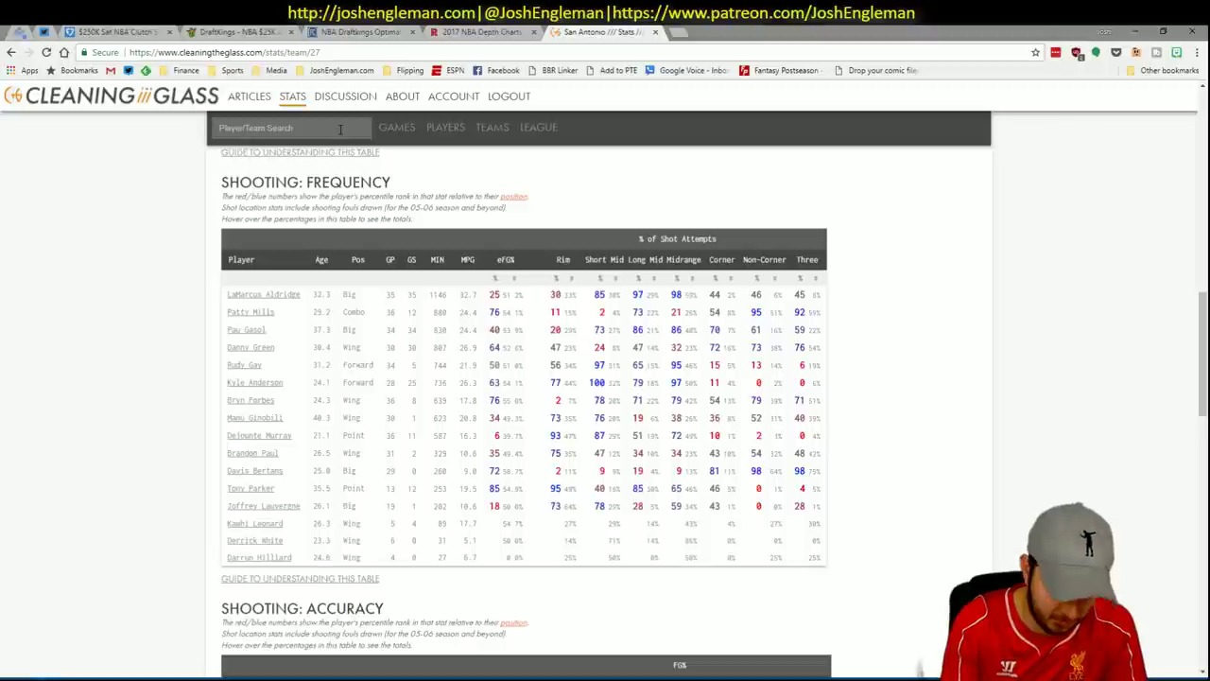
text(new o)
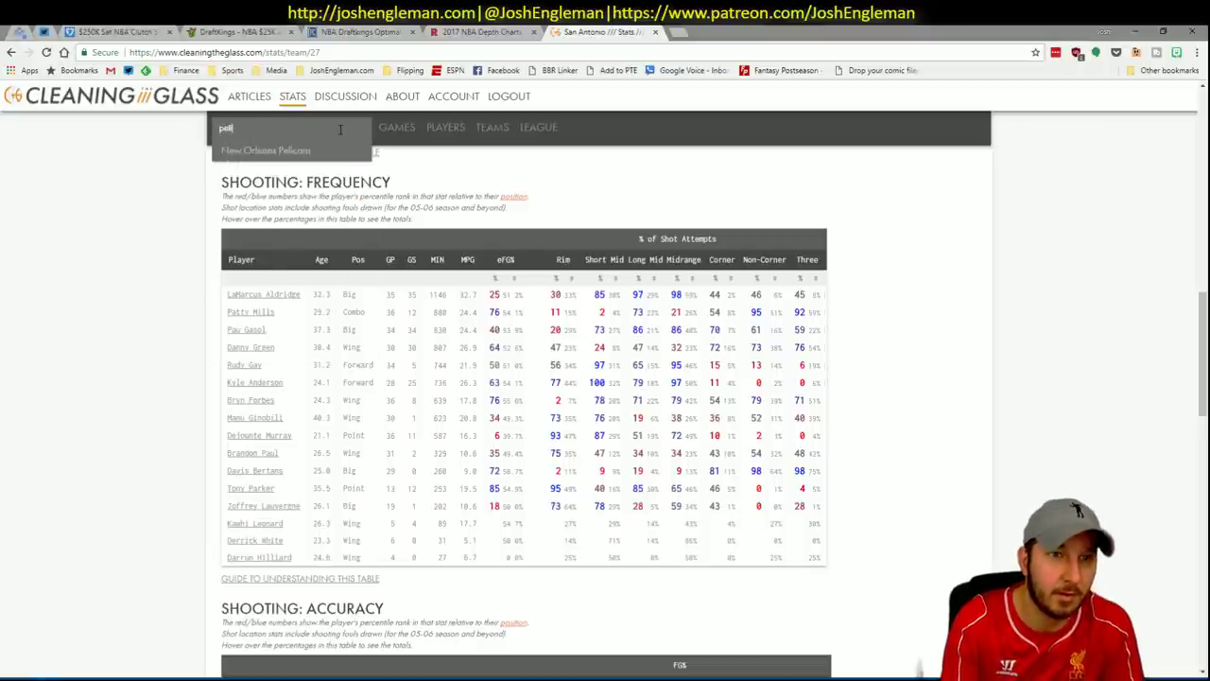
key(Down)
key(Return)
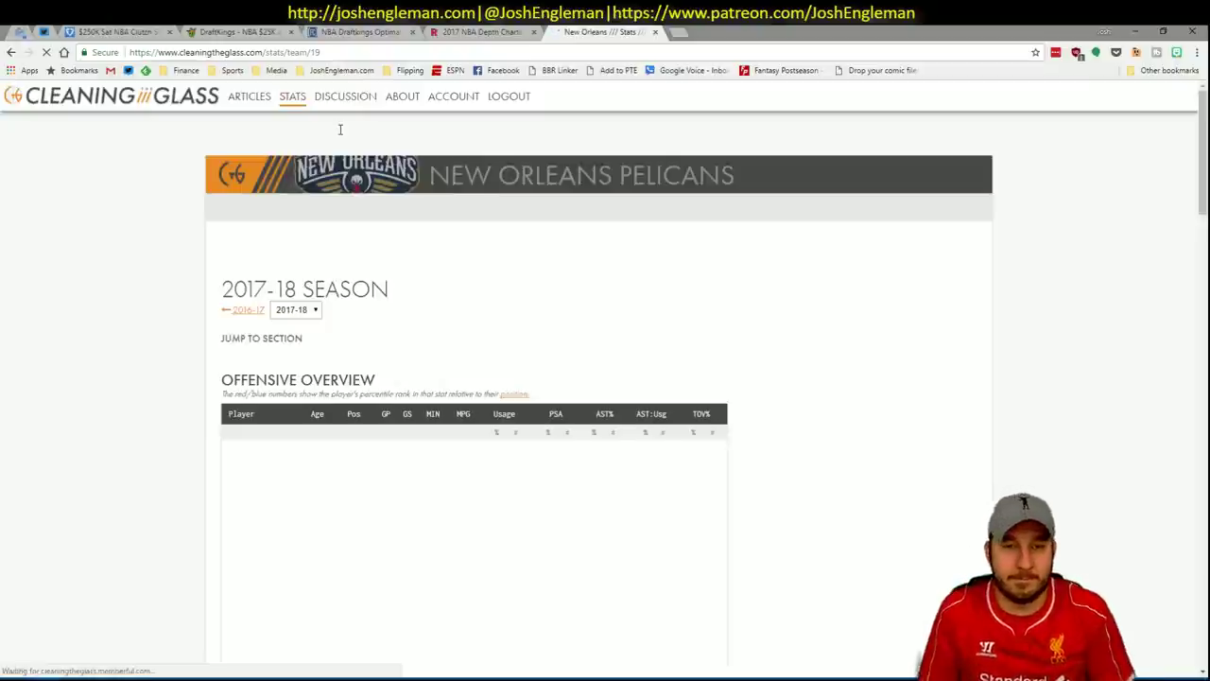
click(416, 351)
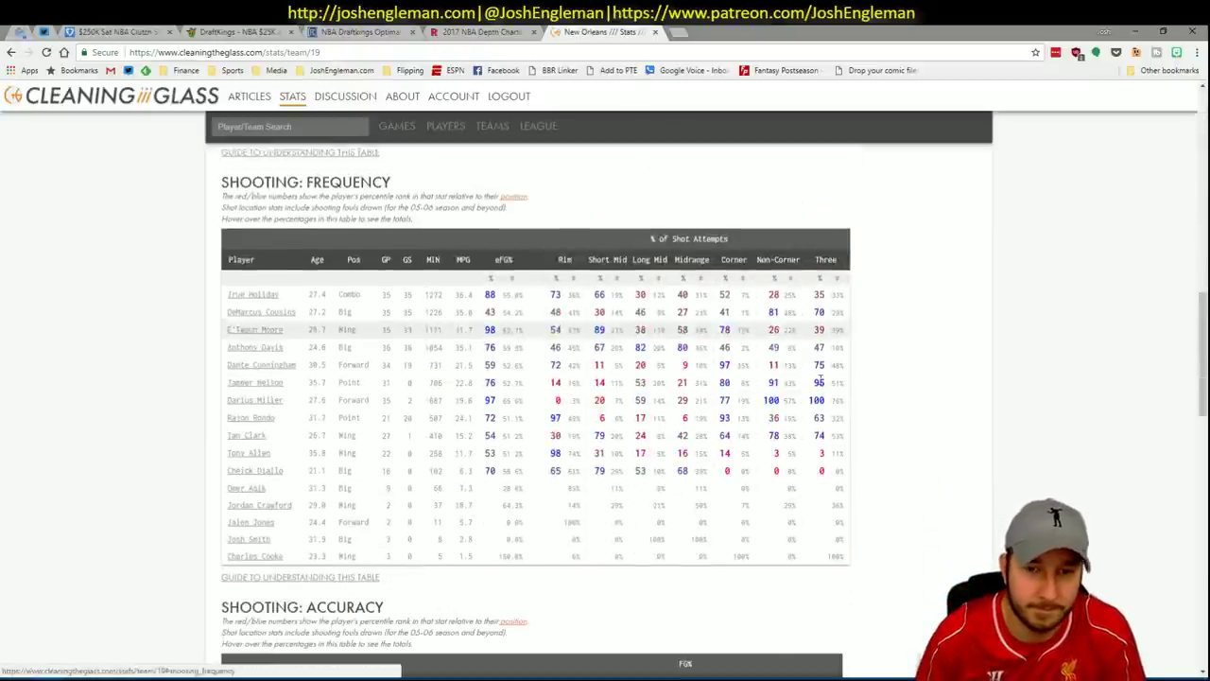
- Copy the Pelicans' Shooting: Frequency player rows and refresh the CTG sheet in the Excel workbook with them
drag(845, 560, 234, 310)
key(alt+Tab)
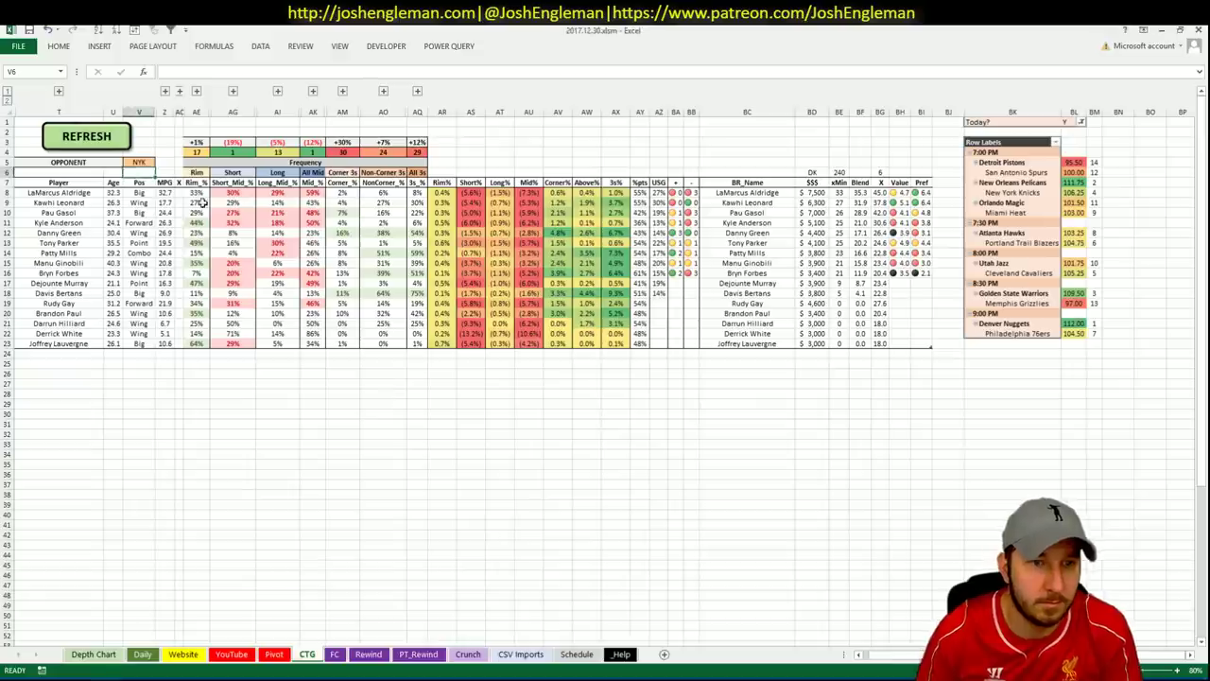
click(98, 146)
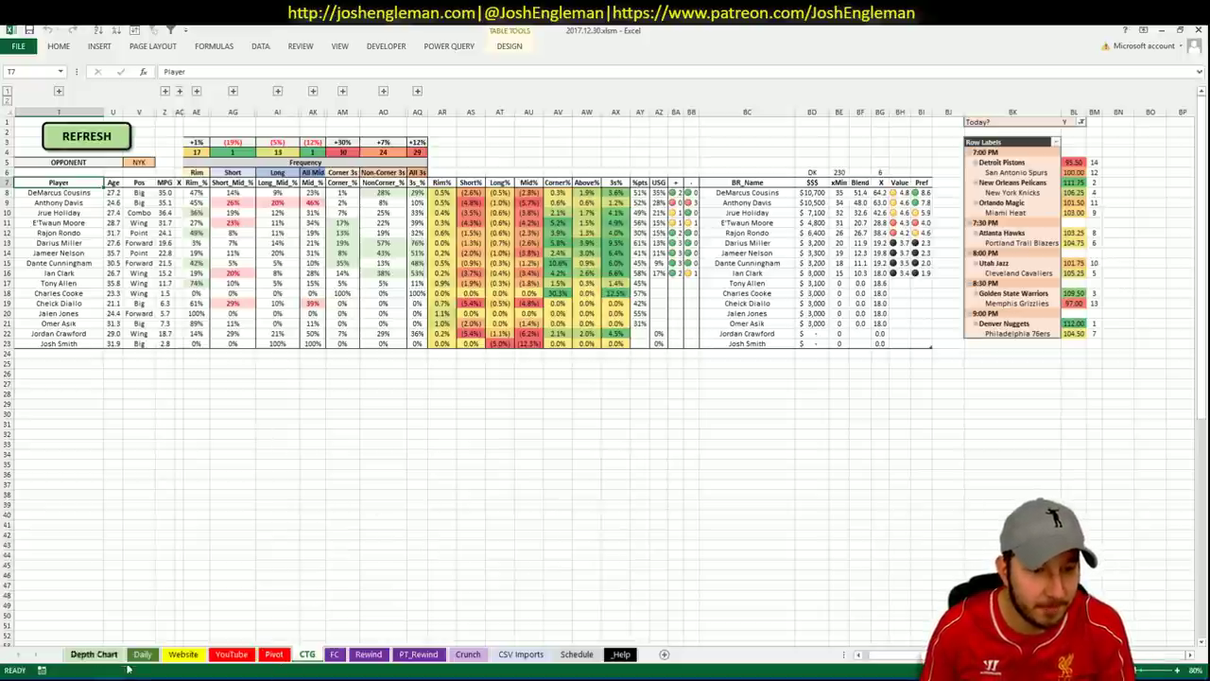
- Add DeMarcus Cousins in cell AI88 of the Name column on the Pivot sheet
click(266, 656)
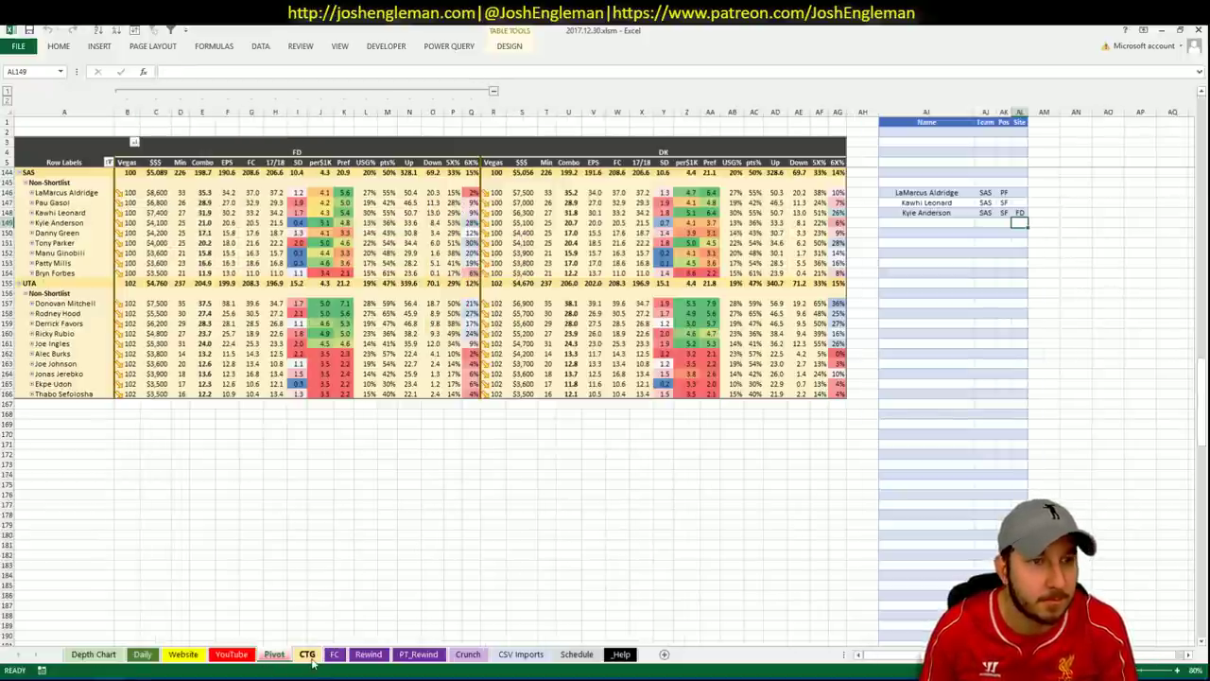
click(315, 627)
scroll(330, 562, up, 15)
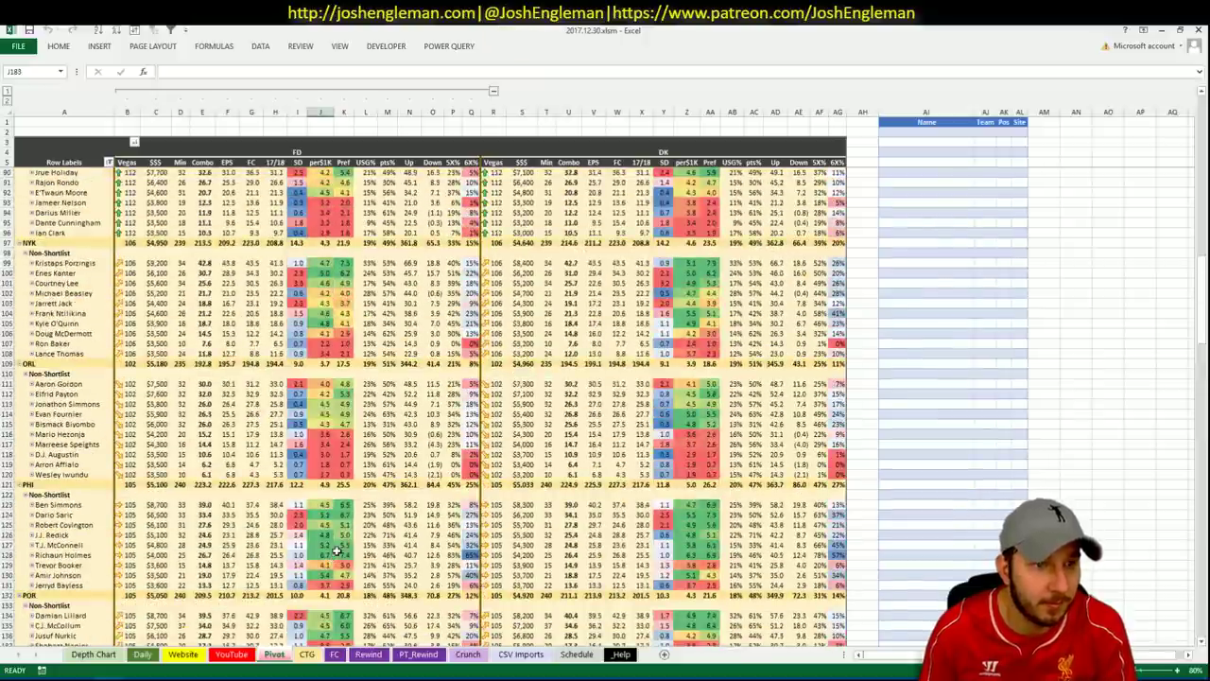
scroll(337, 551, up, 3)
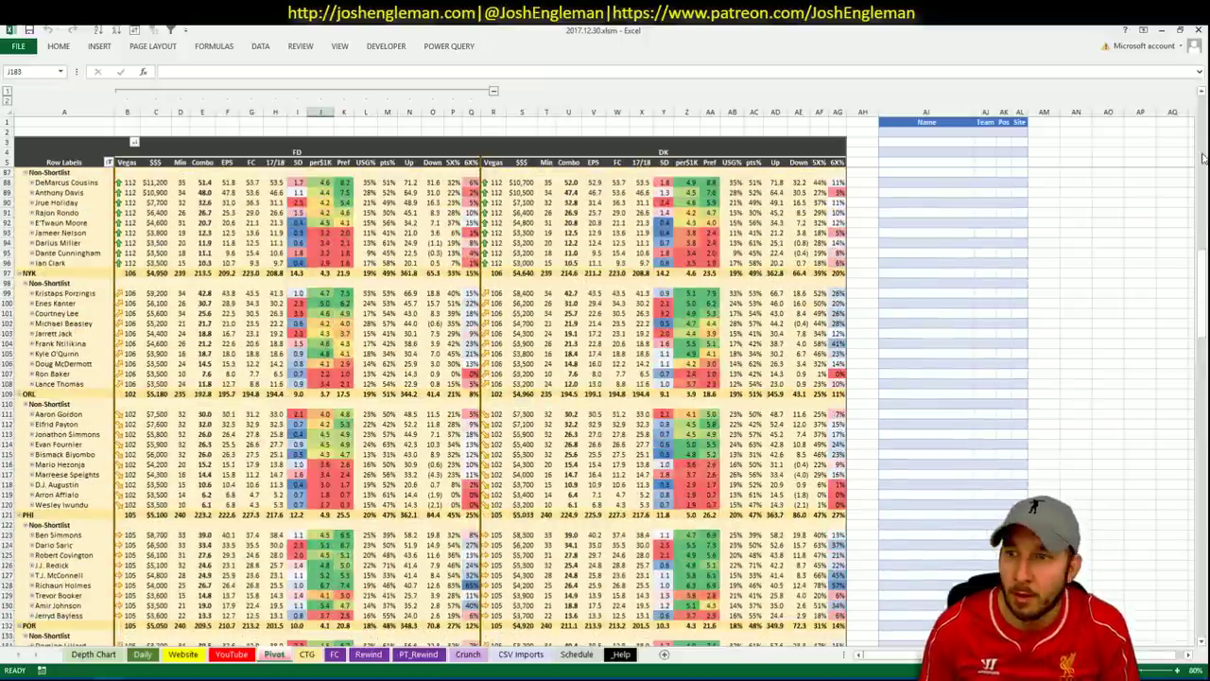
click(1201, 92)
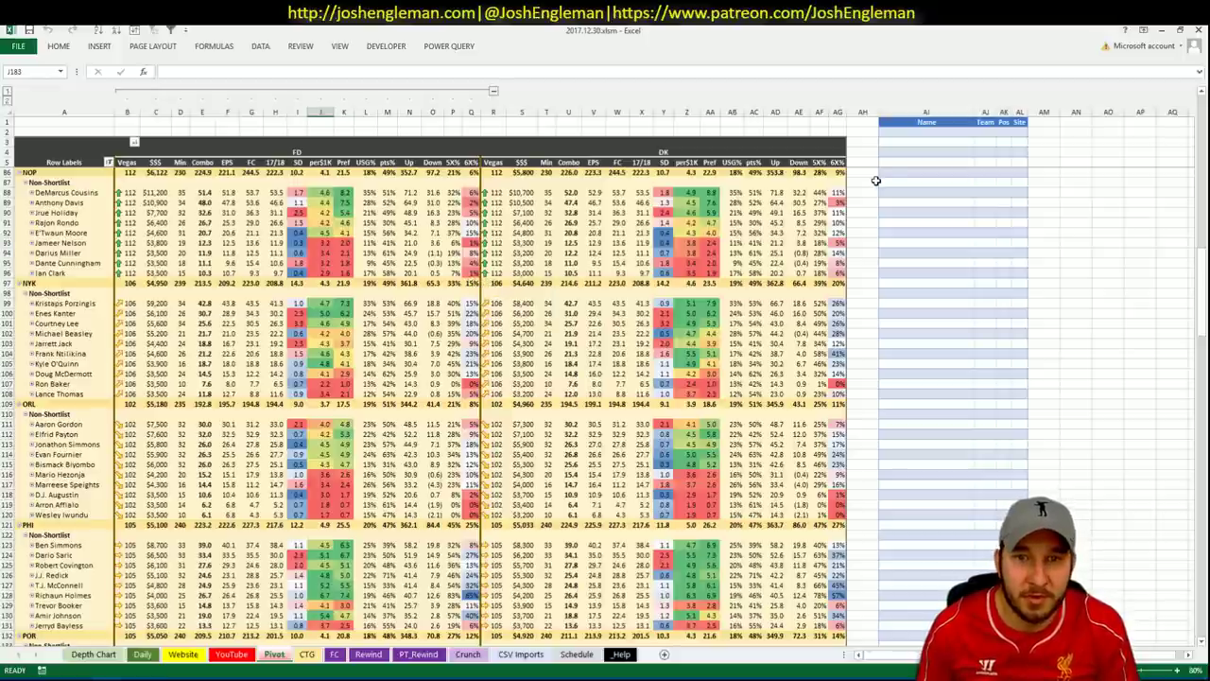
click(902, 191)
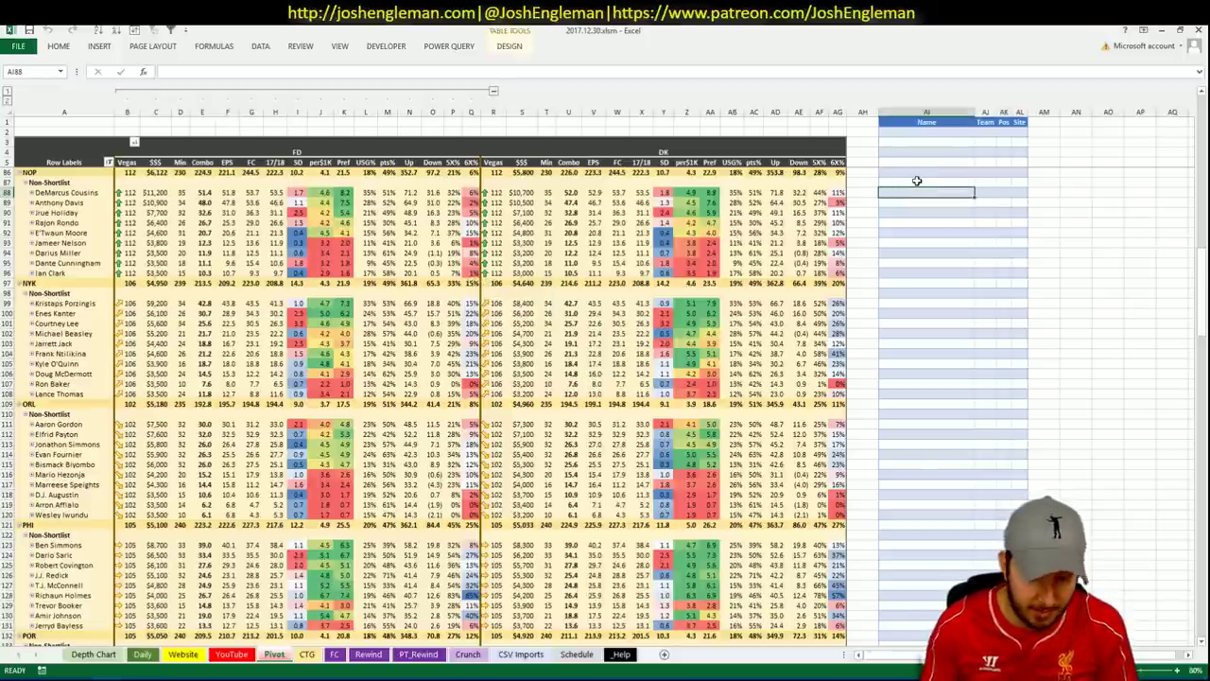
text(DeMarcus C)
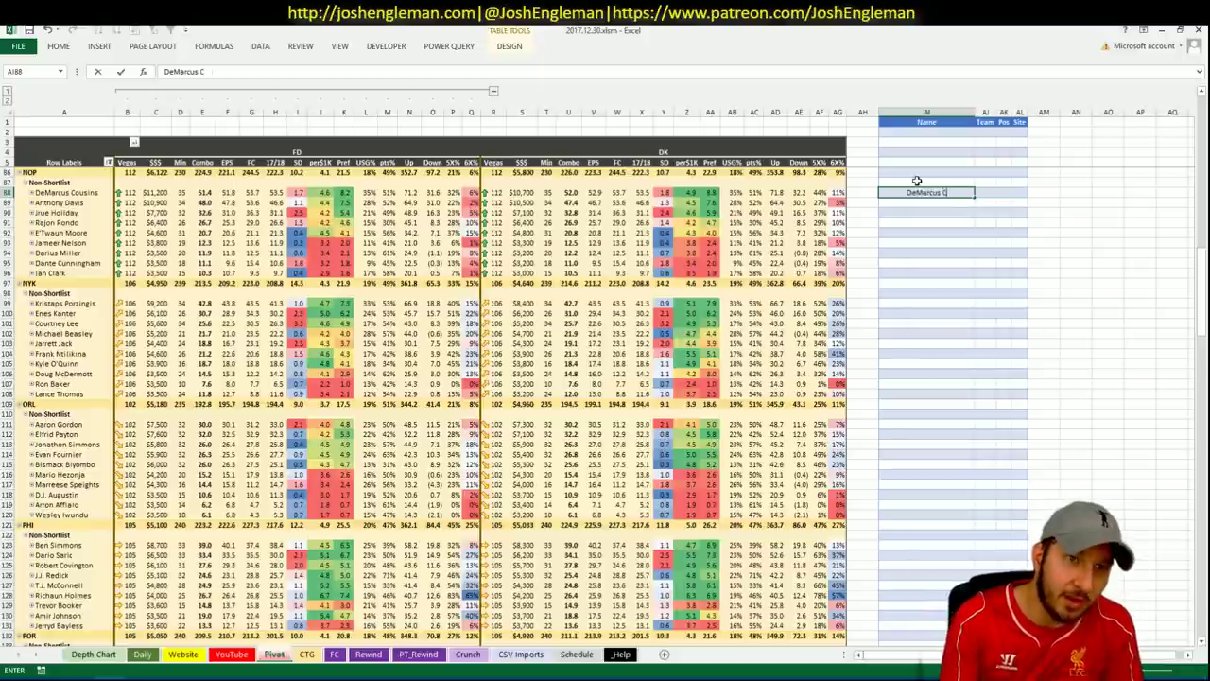
text(ousins)
key(Return)
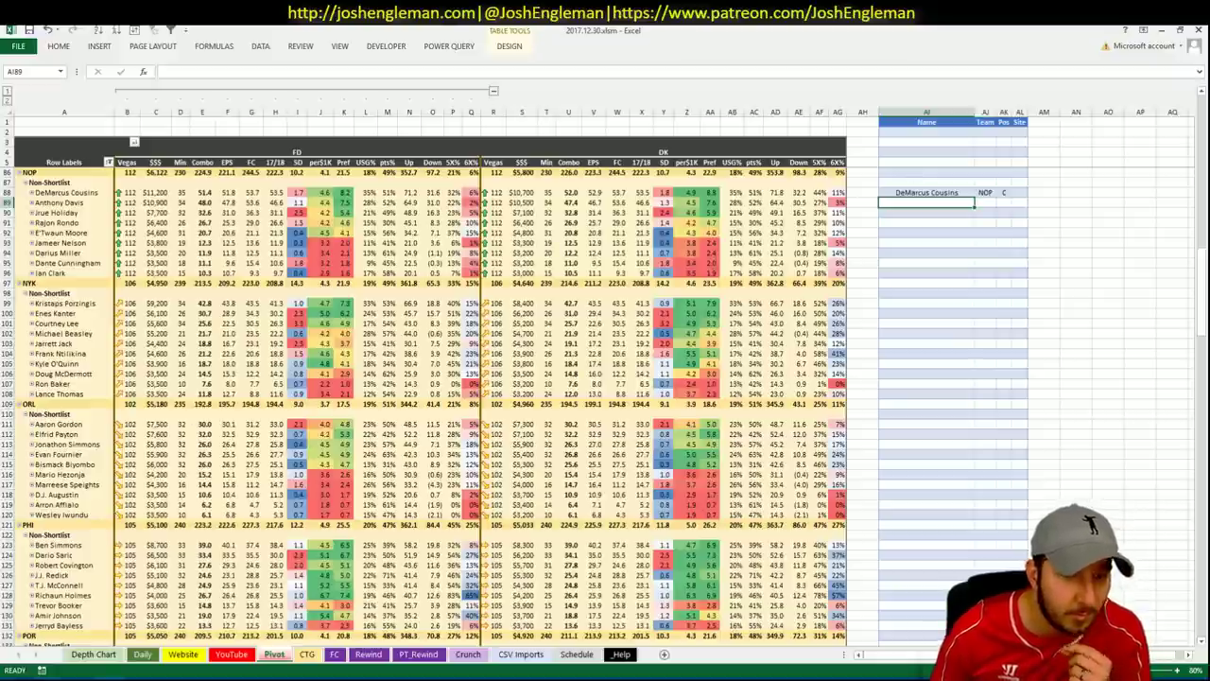
- Examine the Pelicans' Offensive Overview on Cleaning the Glass, plus their CTG matchup, Pivot projections and recent games in the workbook
key(alt+Tab)
click(189, 323)
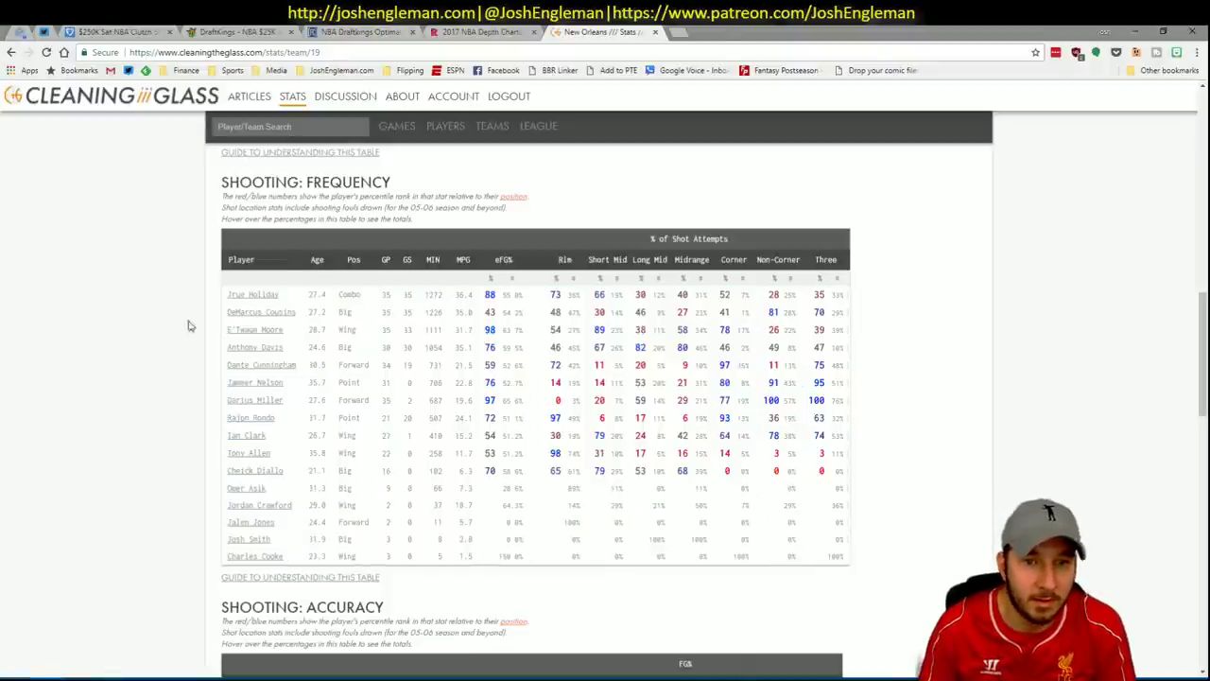
scroll(549, 289, up, 10)
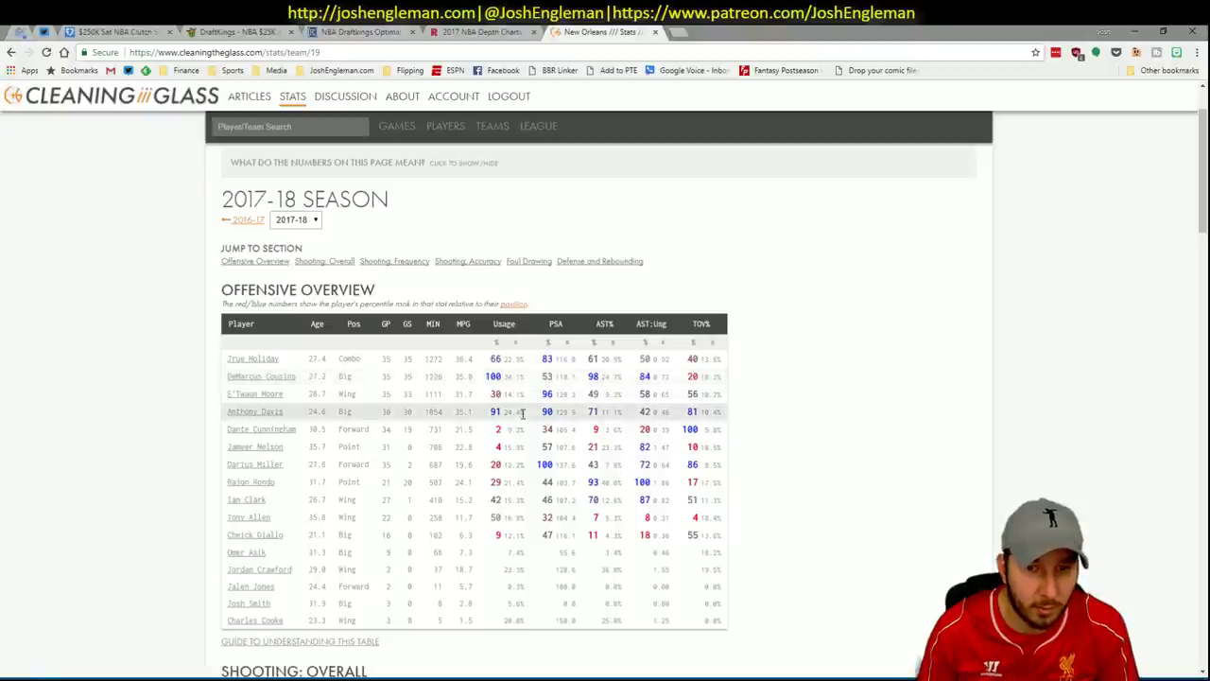
key(alt+Tab)
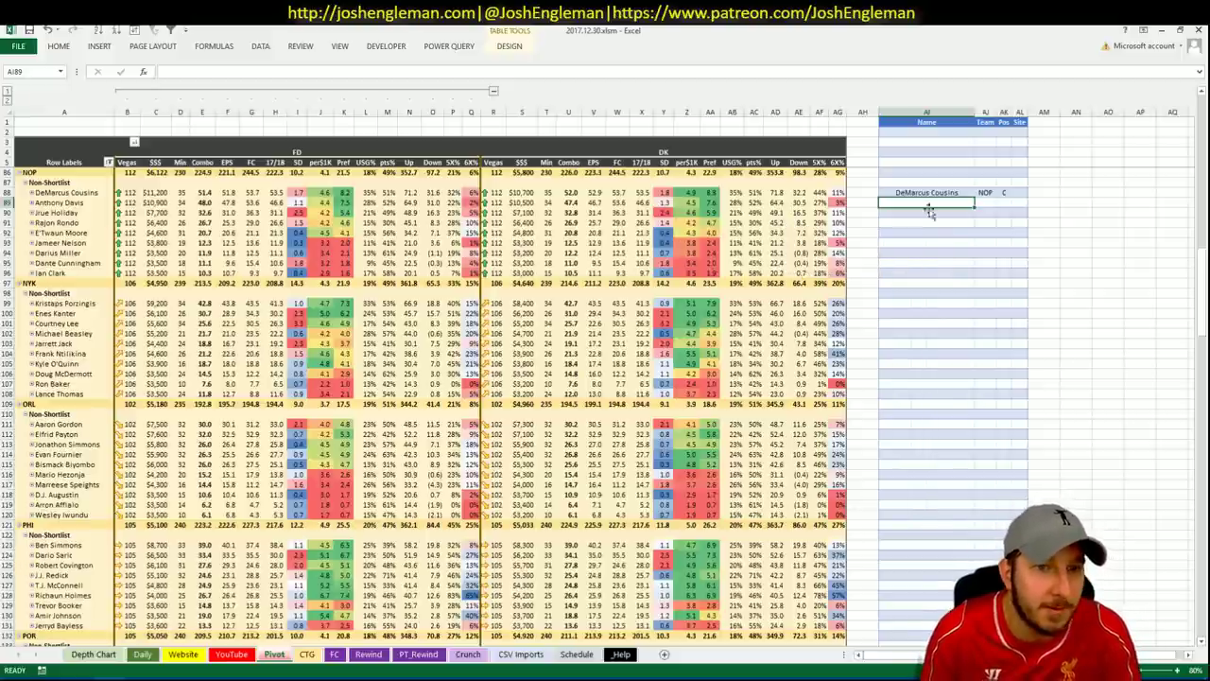
click(307, 654)
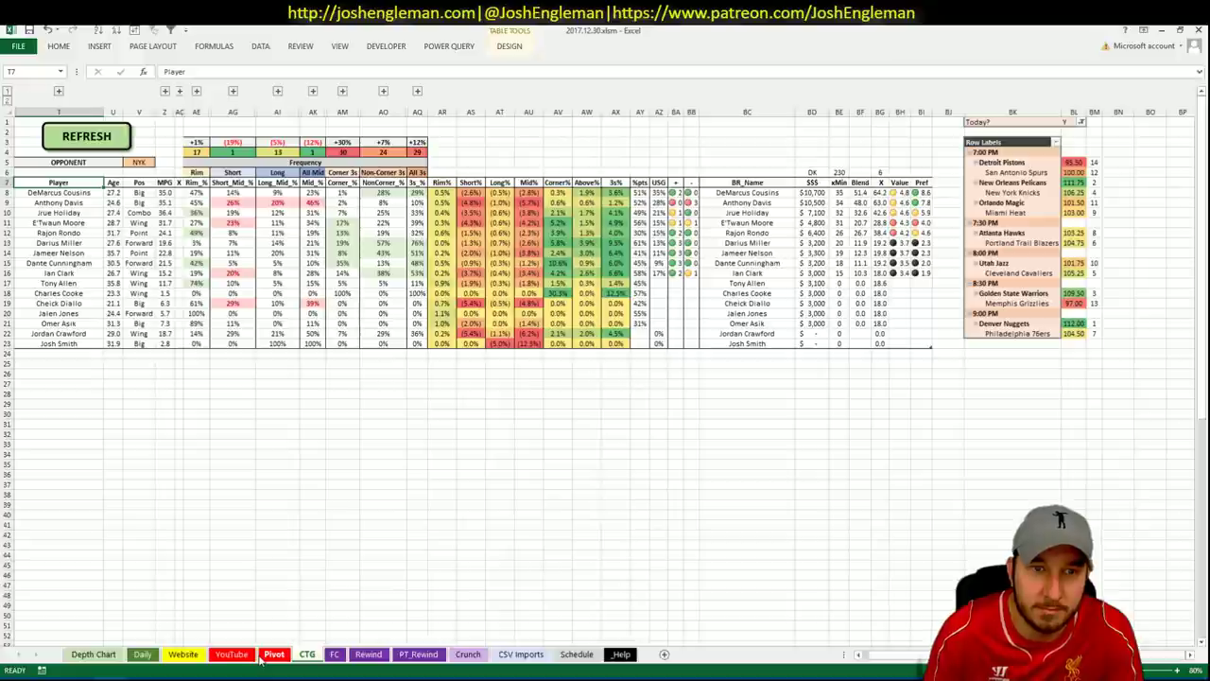
click(273, 655)
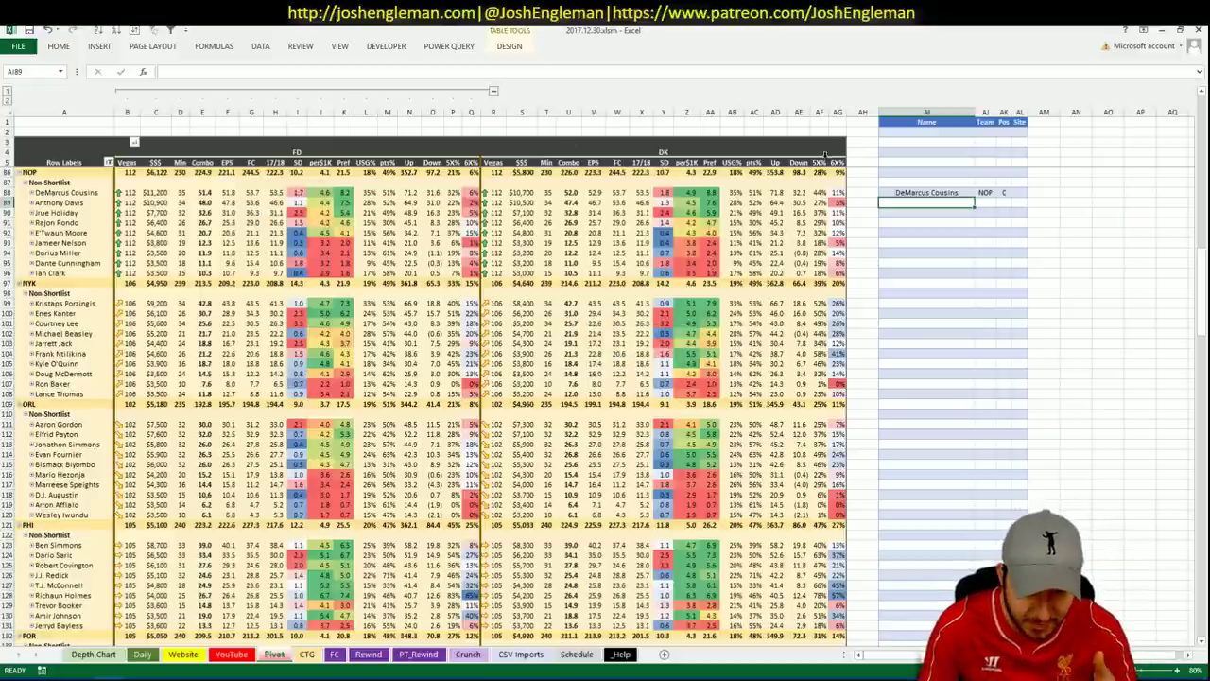
click(231, 655)
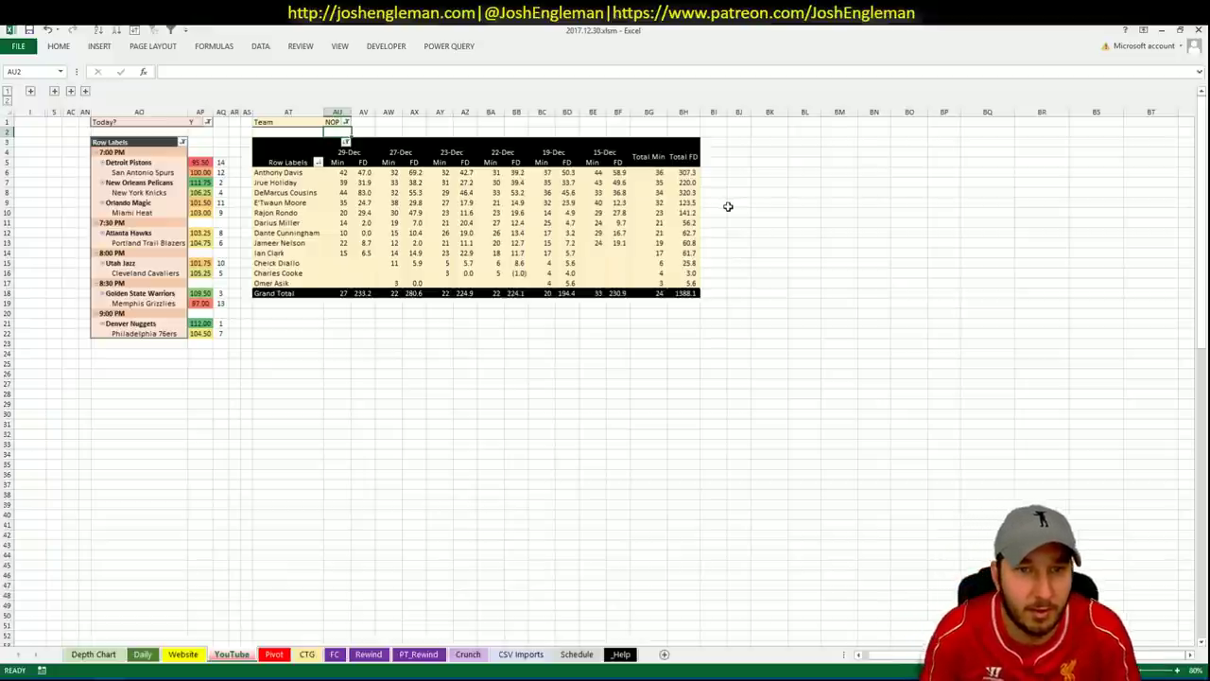
- Add Jrue Holiday in cell AI89 of the Name column on the Pivot sheet
click(274, 654)
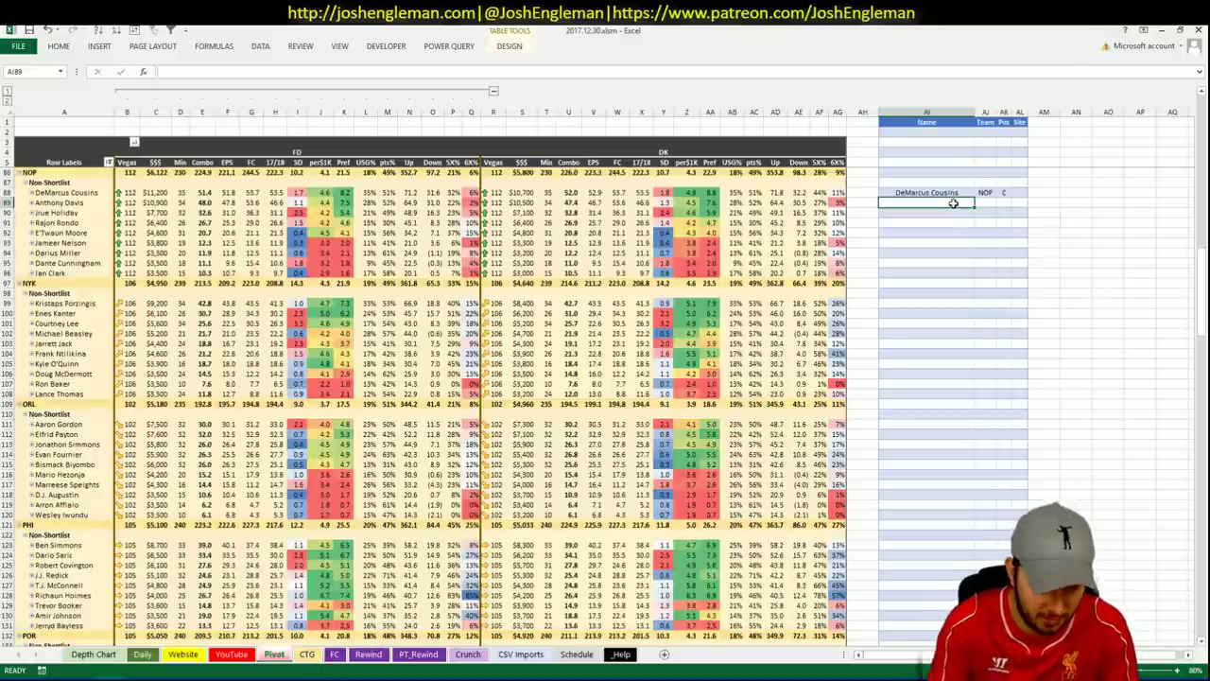
text(Jrue Holiday)
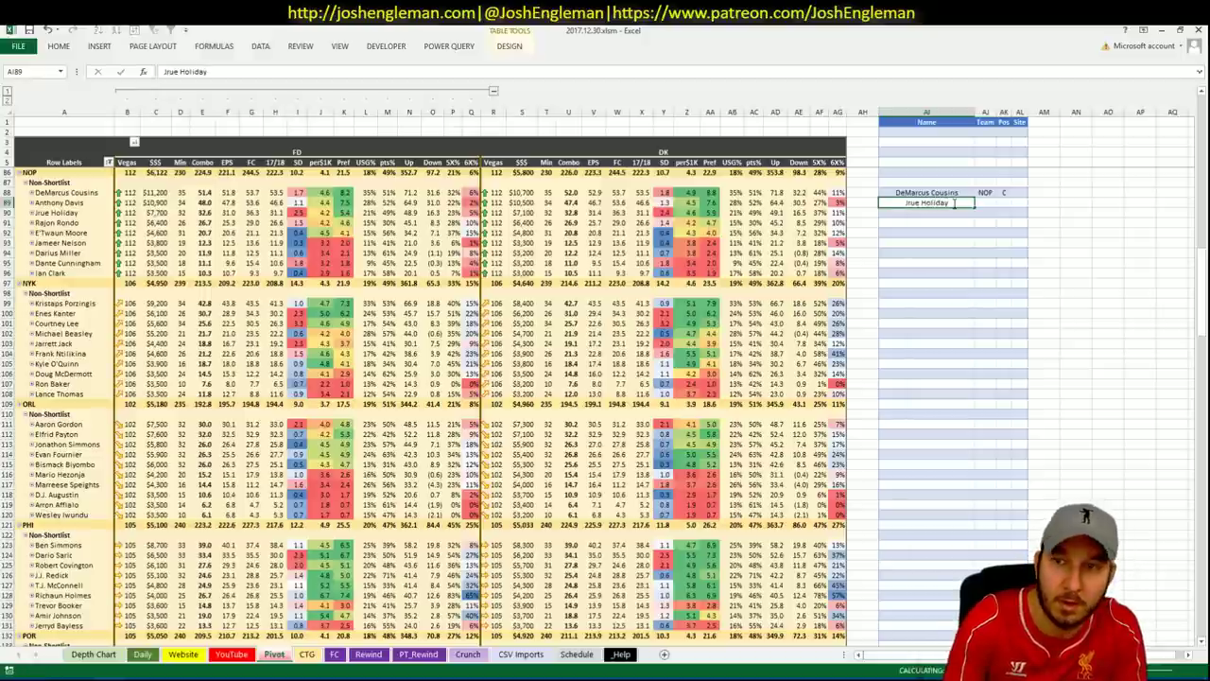
key(Return)
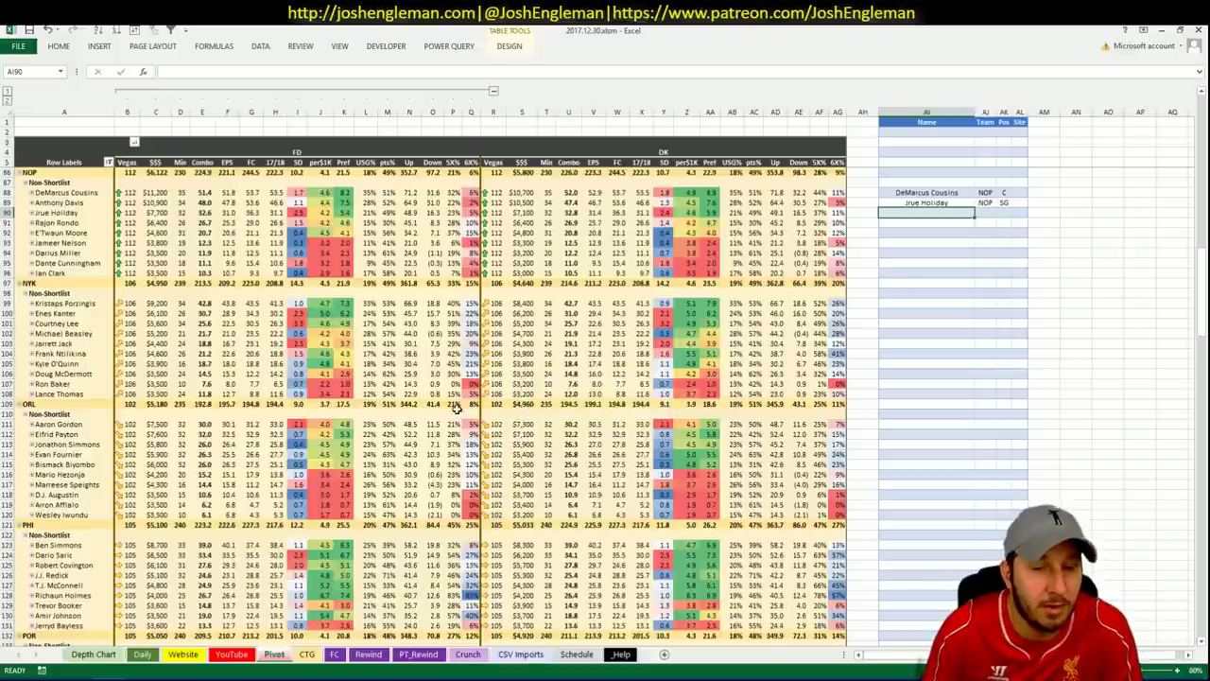
- Check the Pelicans' recent games on the YouTube sheet and add E'Twaun Moore in cell AI90 of the Pivot sheet's Name column
click(237, 656)
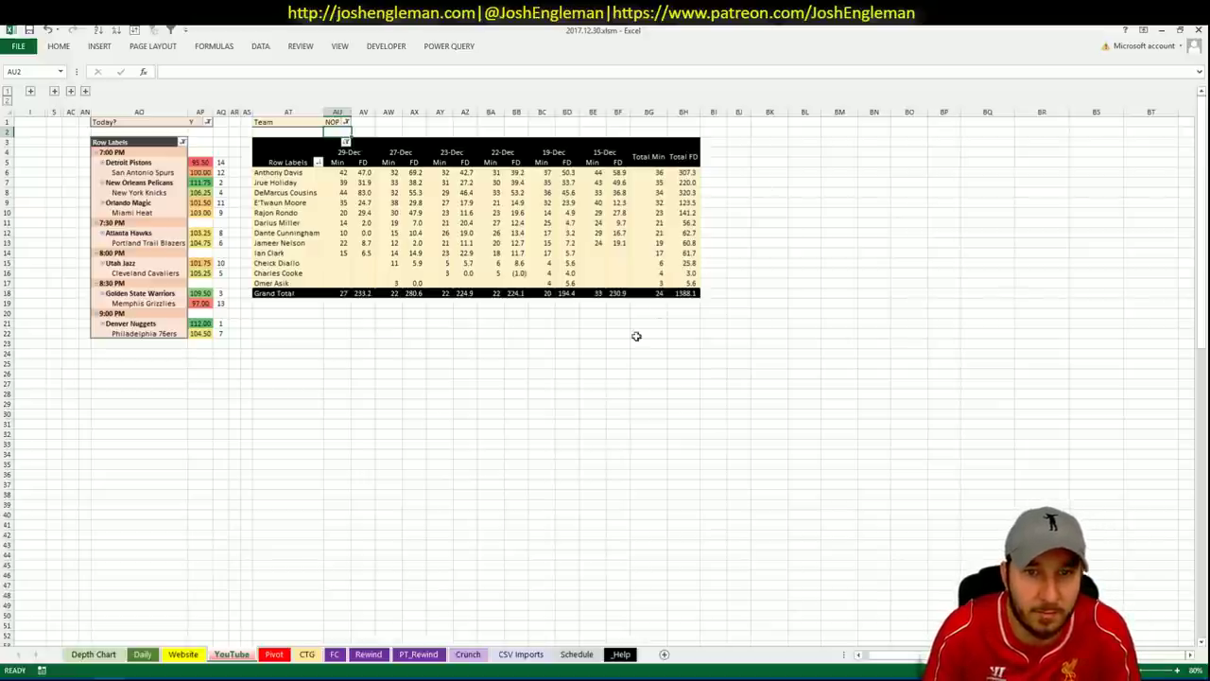
click(274, 656)
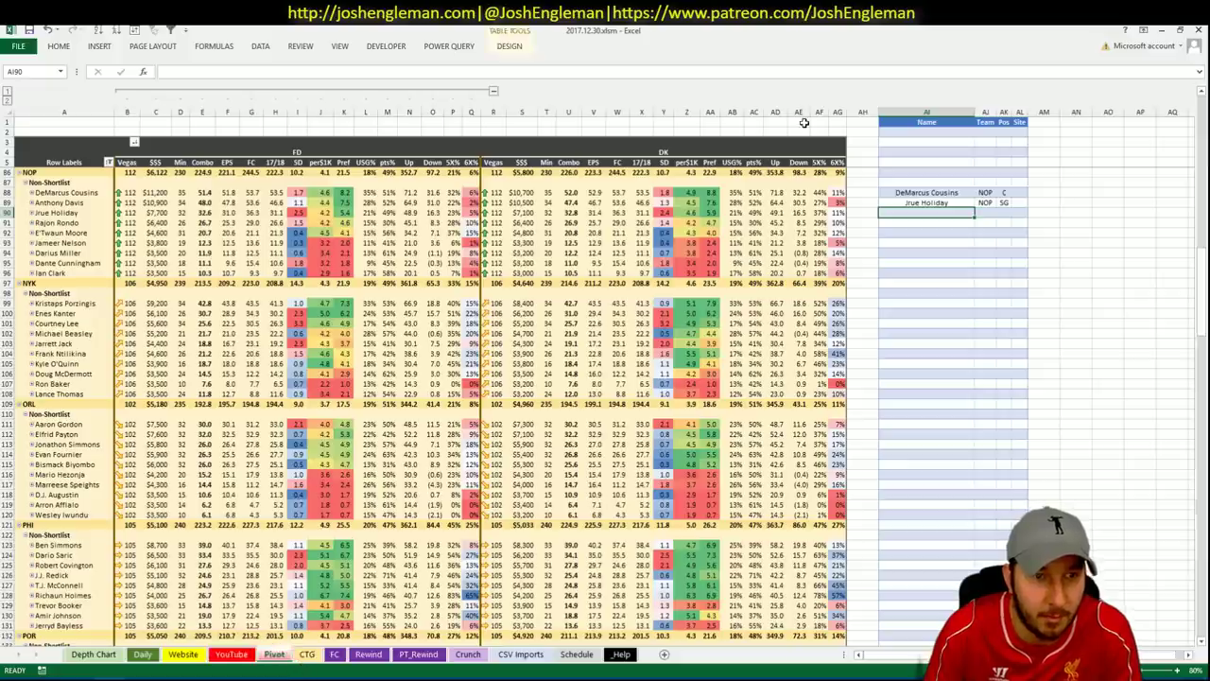
text(E')
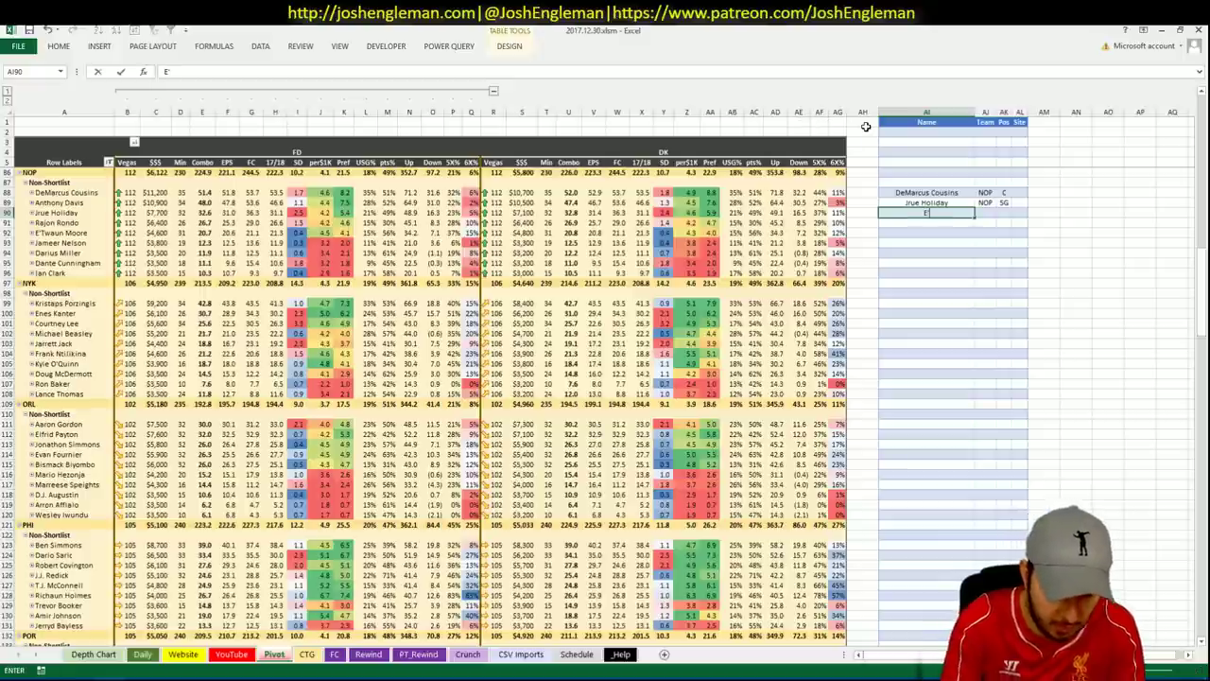
text(Twaun Moore)
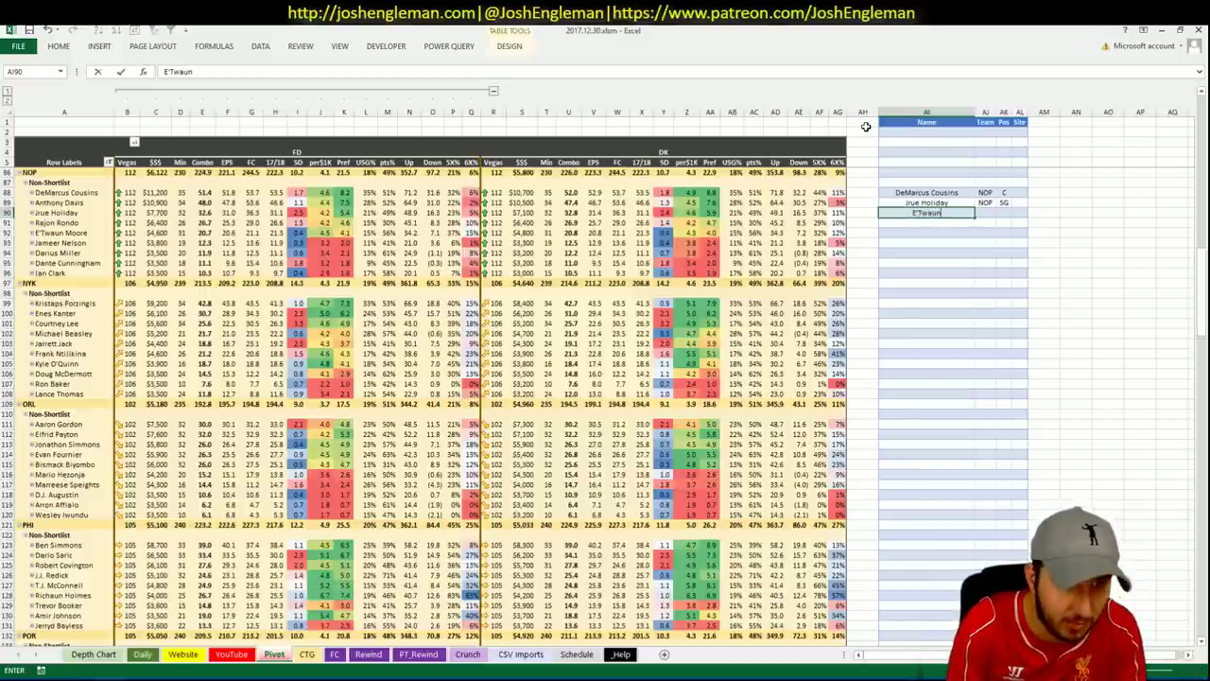
key(ctrl+Return)
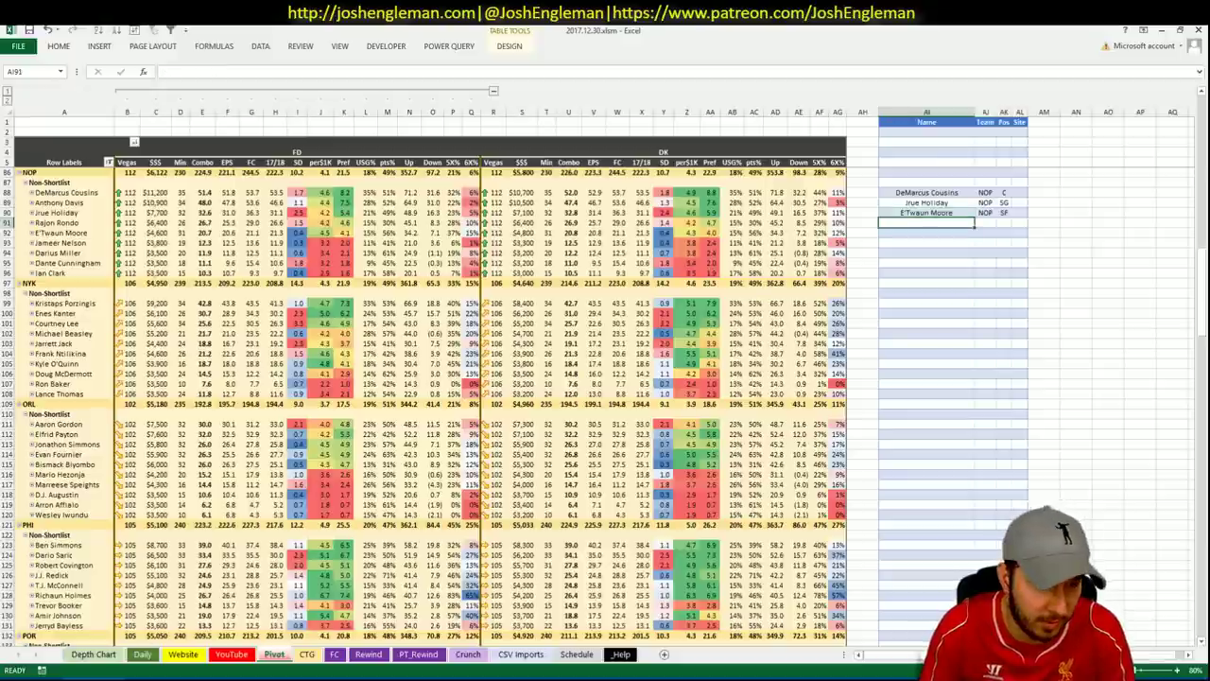
- Open the NBA Matchups page of FantasyLabs in a new browser tab
key(alt+Tab)
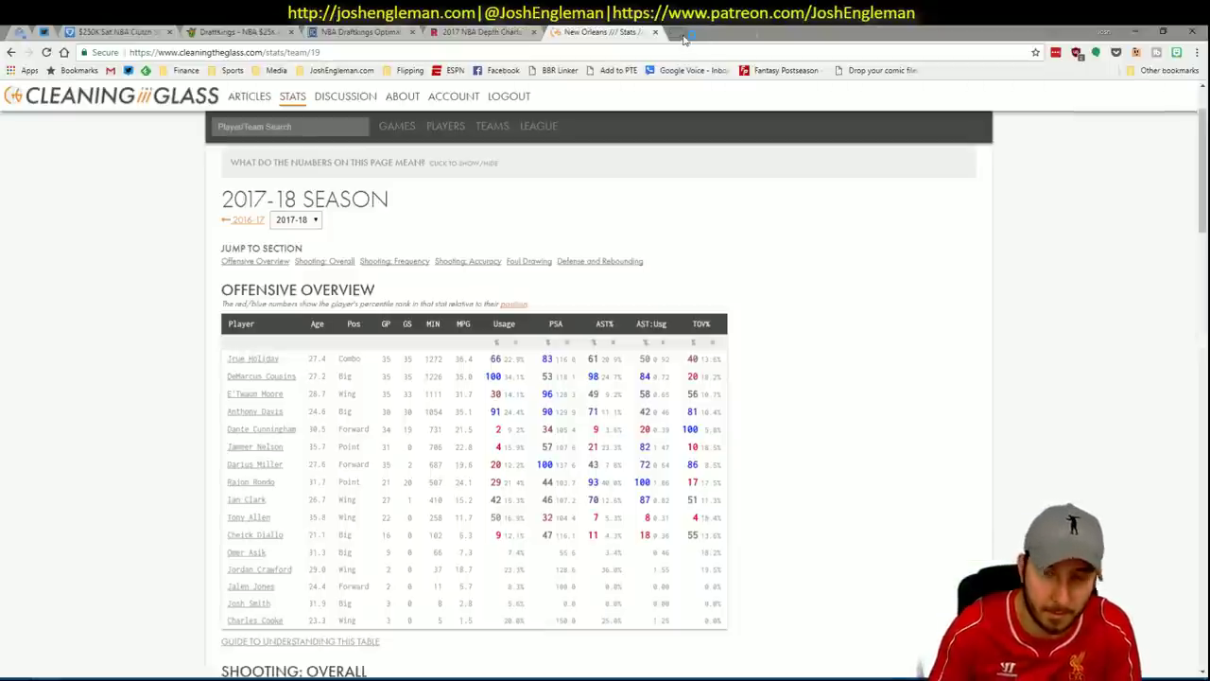
click(679, 32)
text(fanta)
key(Return)
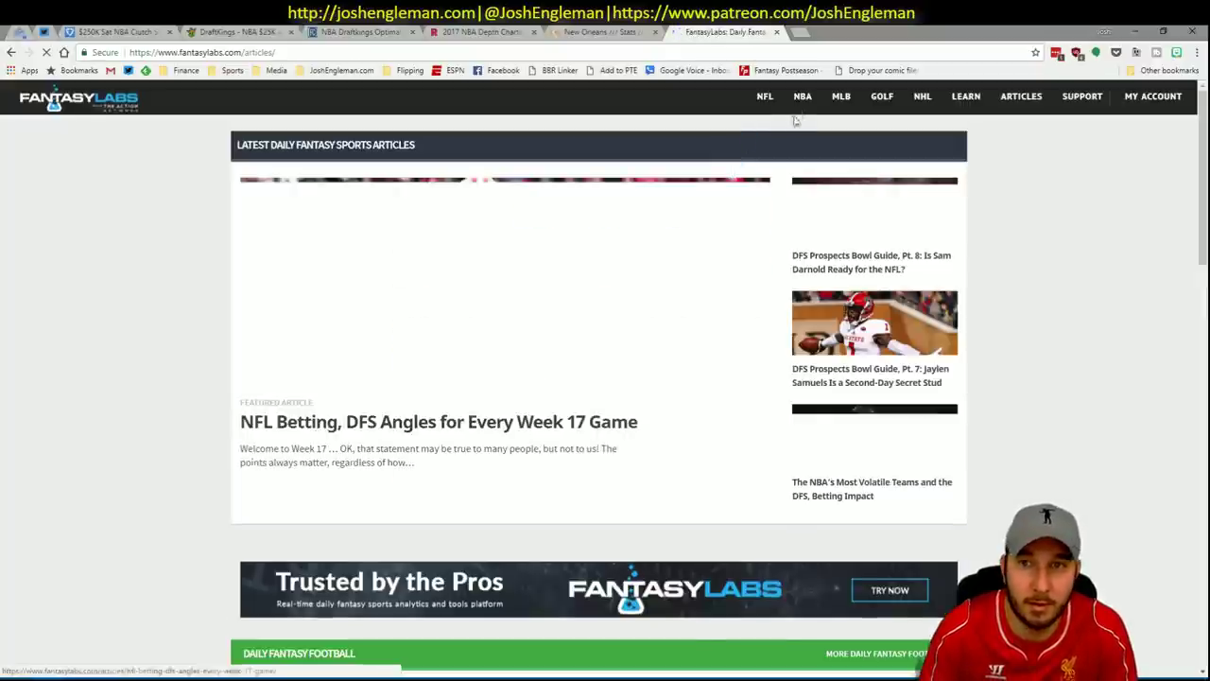
mouse_move(800, 100)
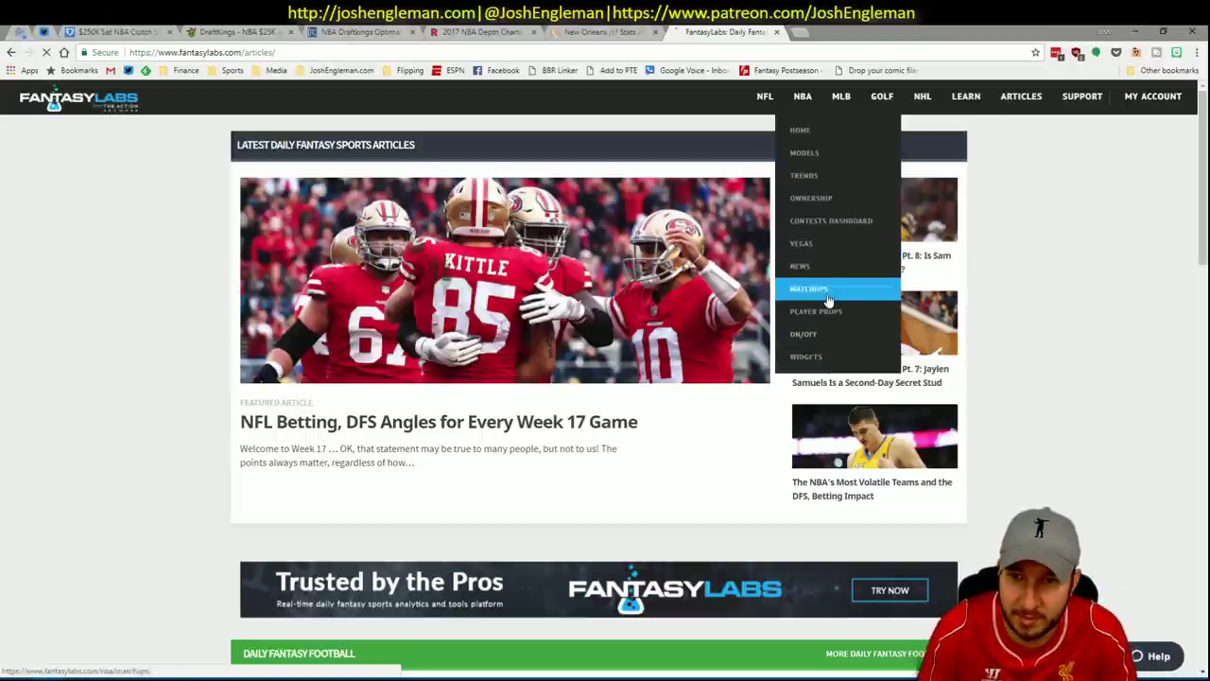
click(827, 294)
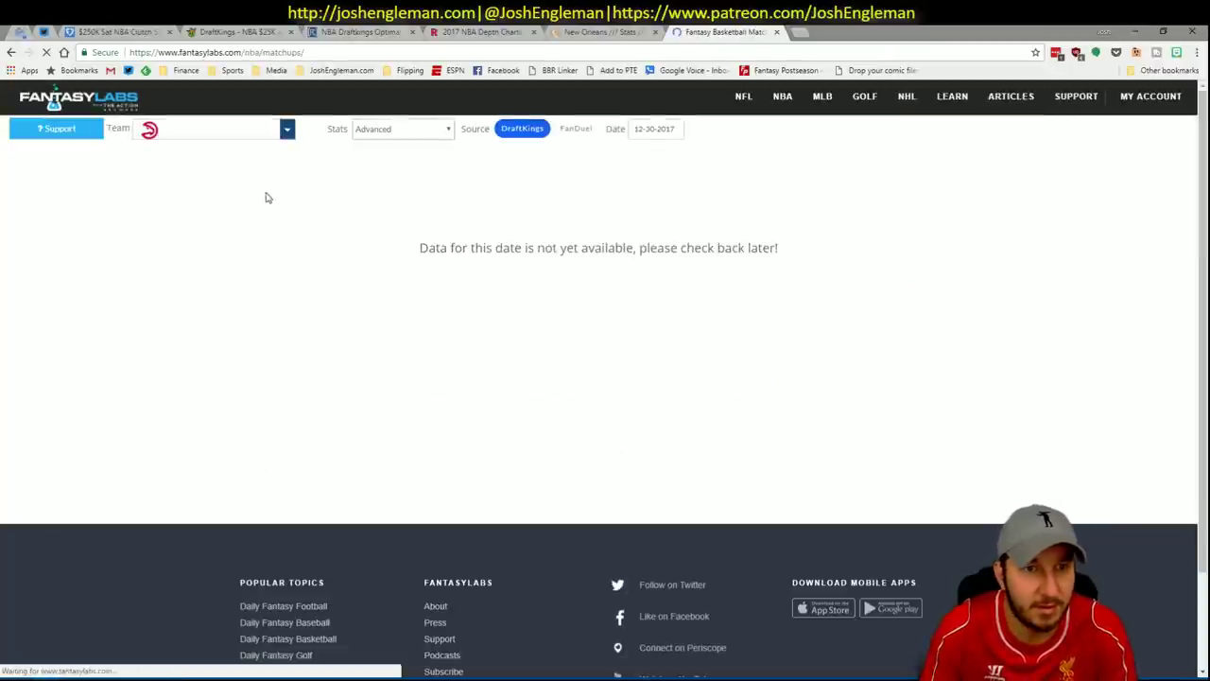
- Set the team on the FantasyLabs matchups page to New Orleans Pelicans
click(284, 136)
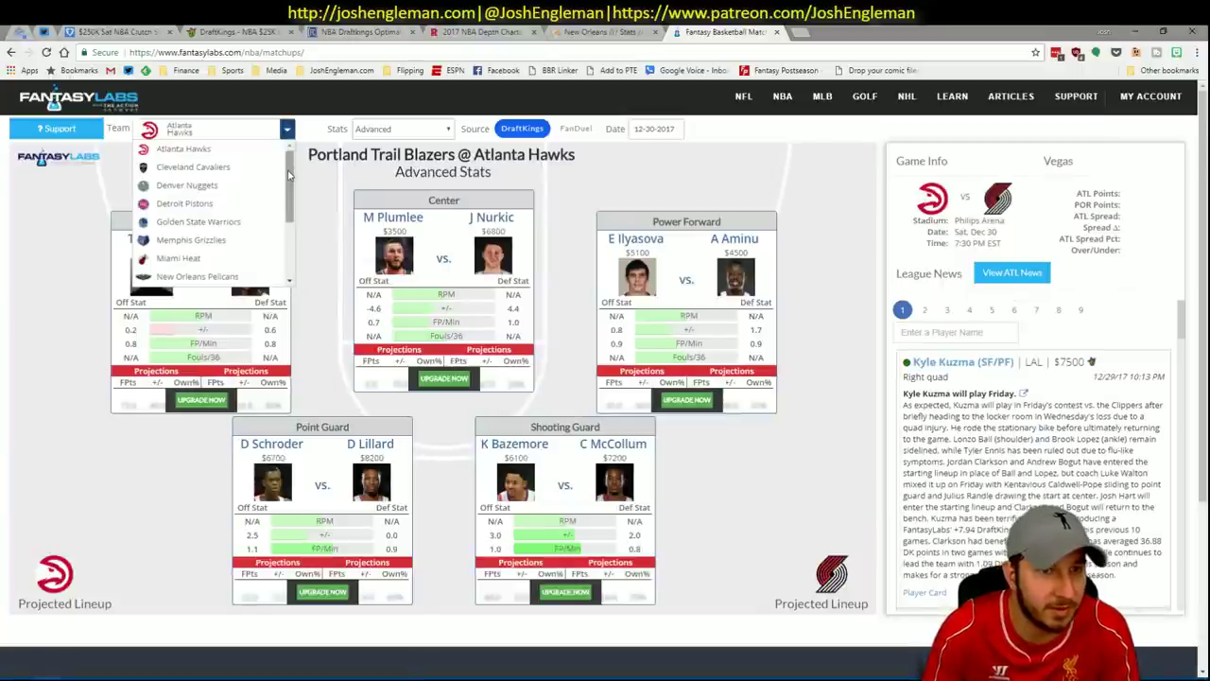
scroll(217, 218, down, 3)
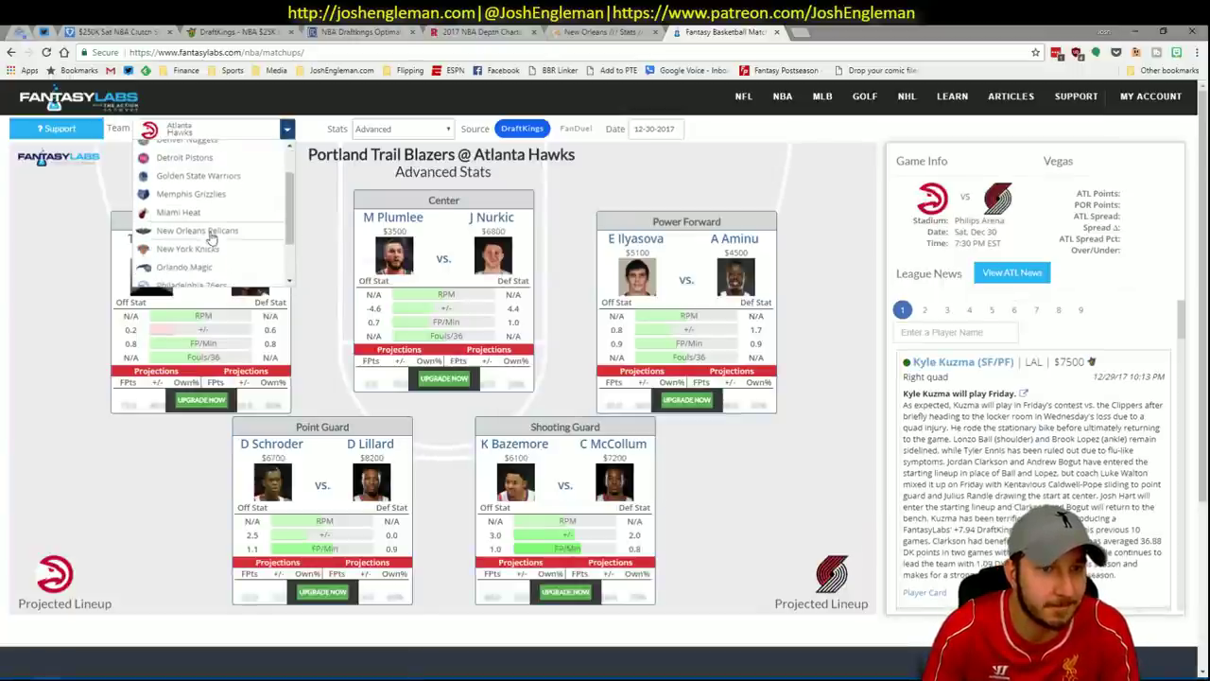
click(556, 514)
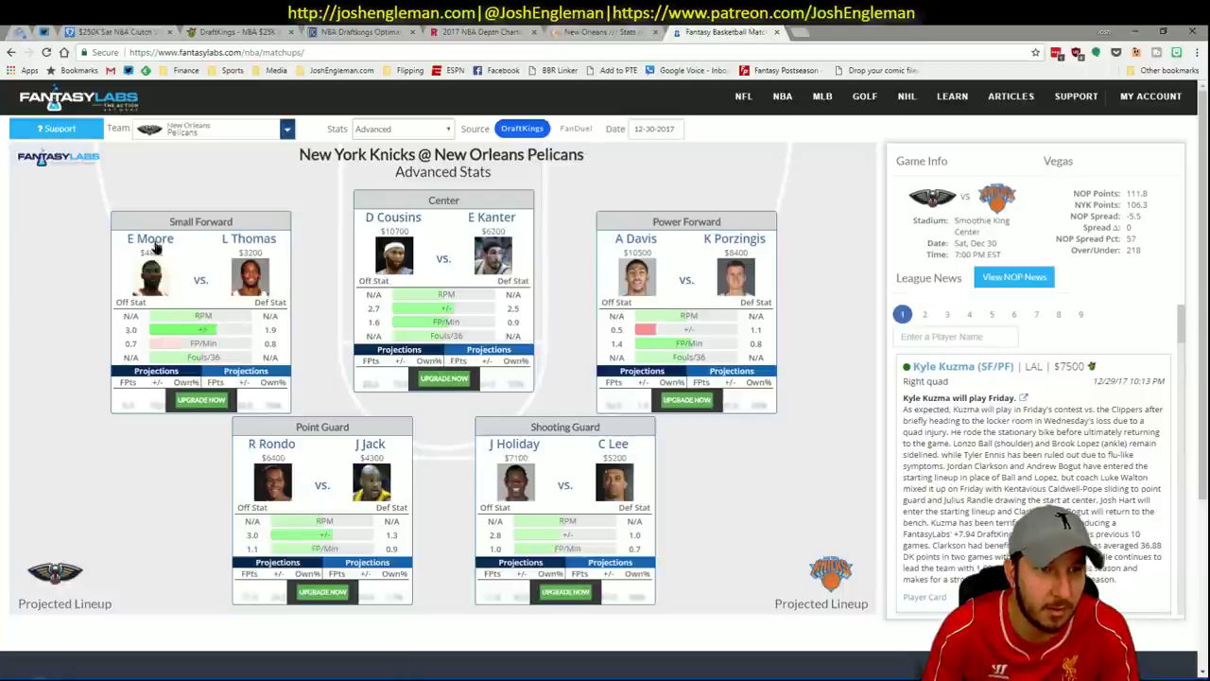
- Review E'Twaun Moore's teammate correlations from his player card on the FantasyLabs matchups page
click(721, 255)
click(765, 149)
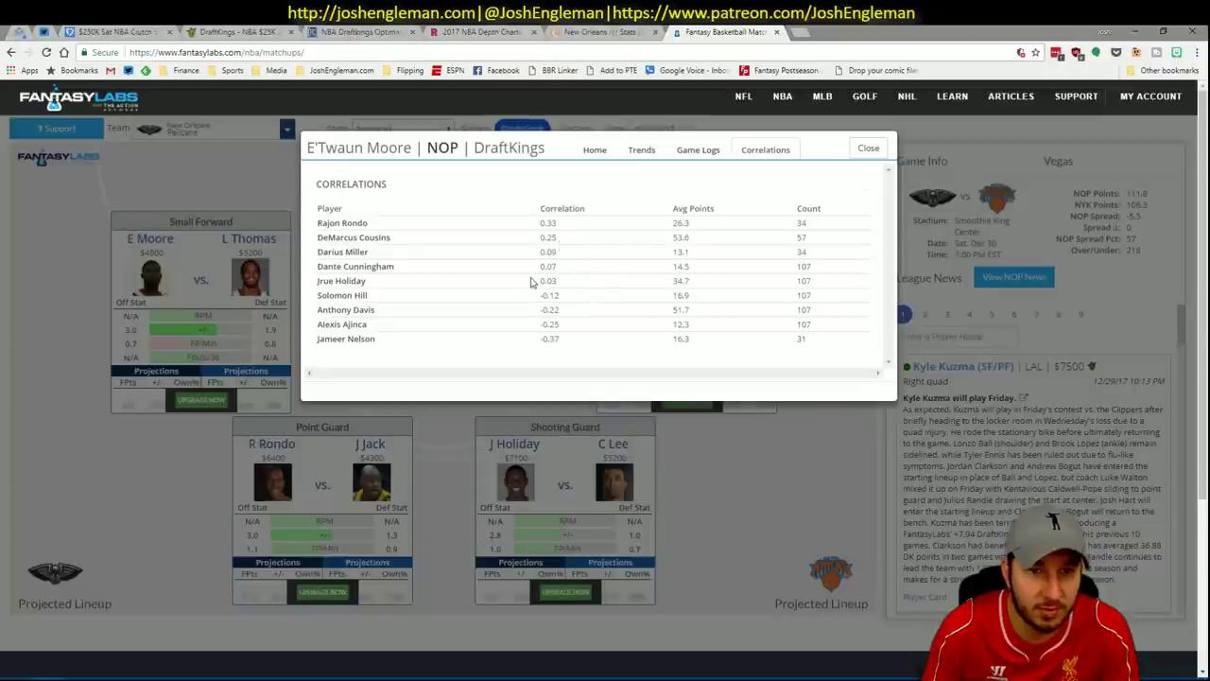
click(868, 149)
- Switch to the Excel workbook and set the opponent on the CTG sheet to NOP
key(alt+Tab)
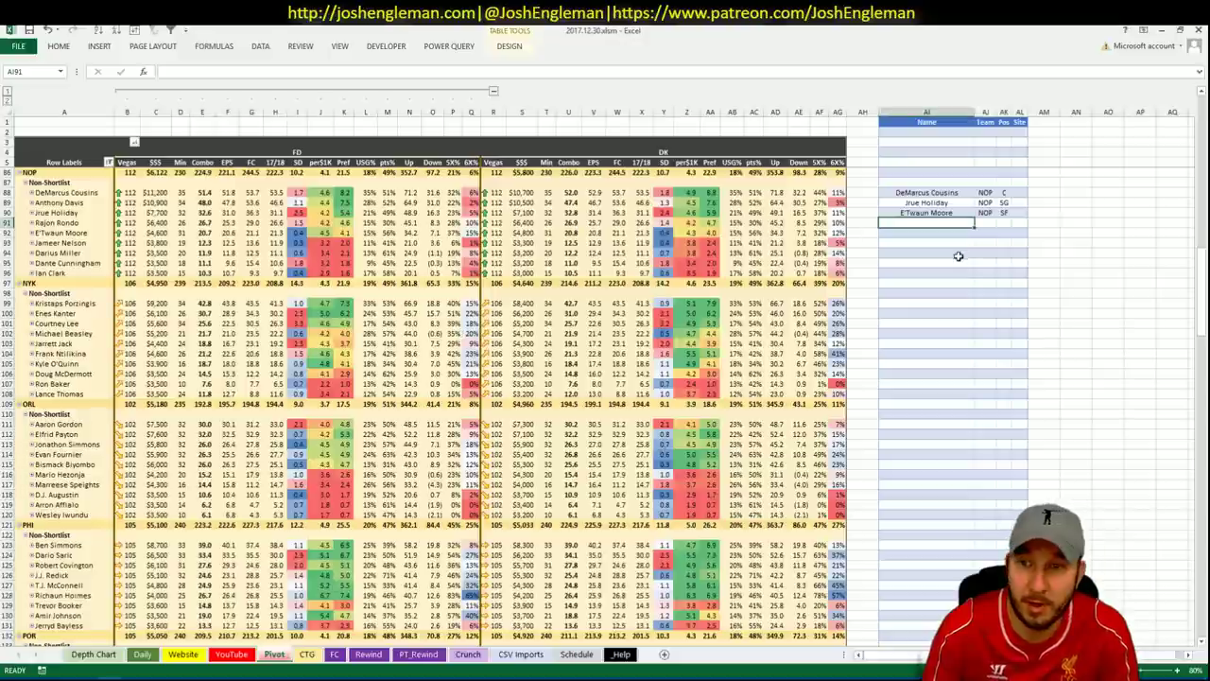
click(942, 223)
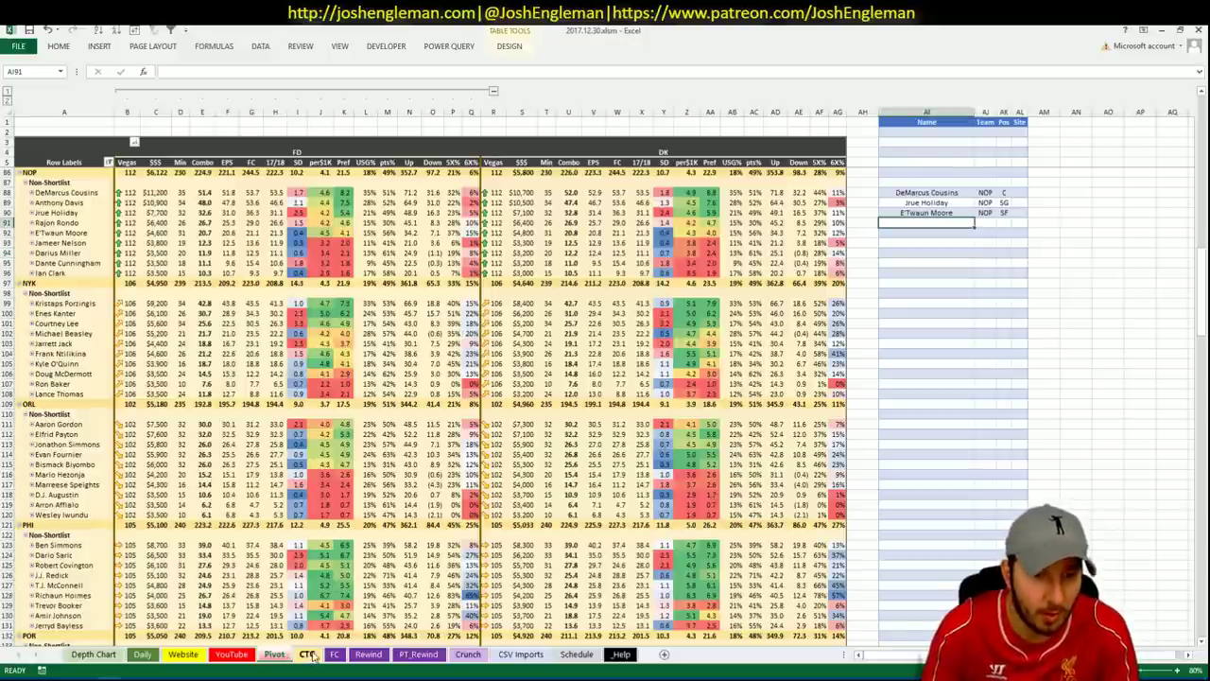
click(307, 654)
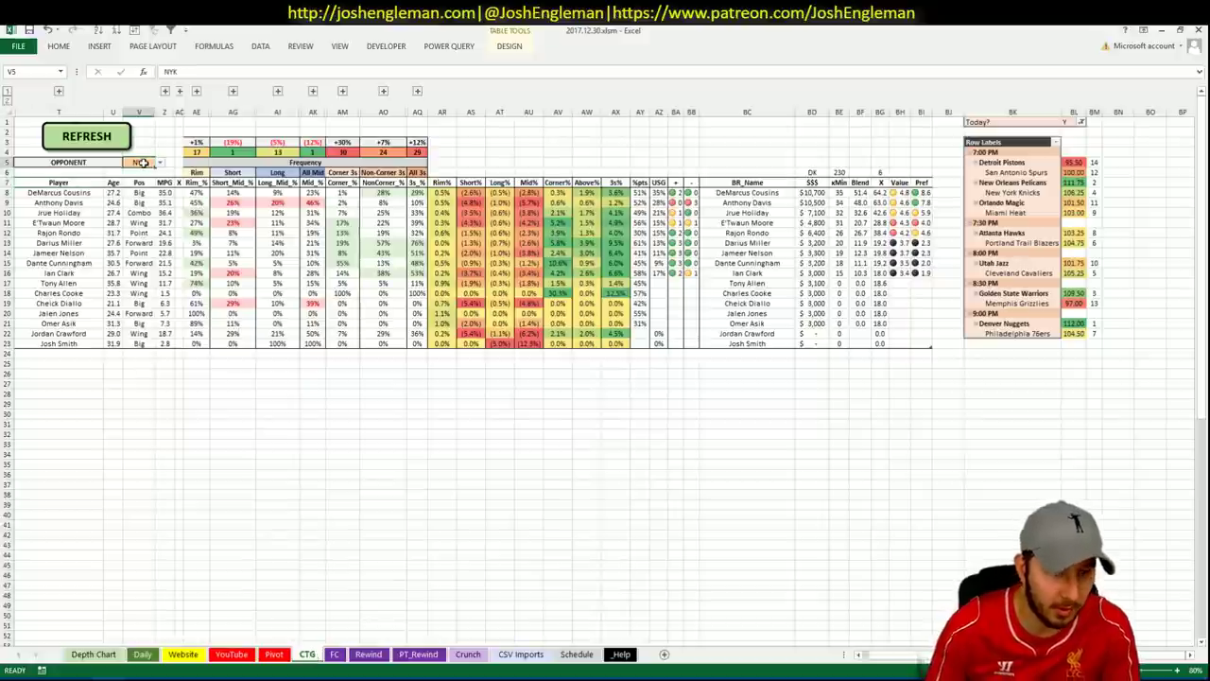
text(NOP)
key(Return)
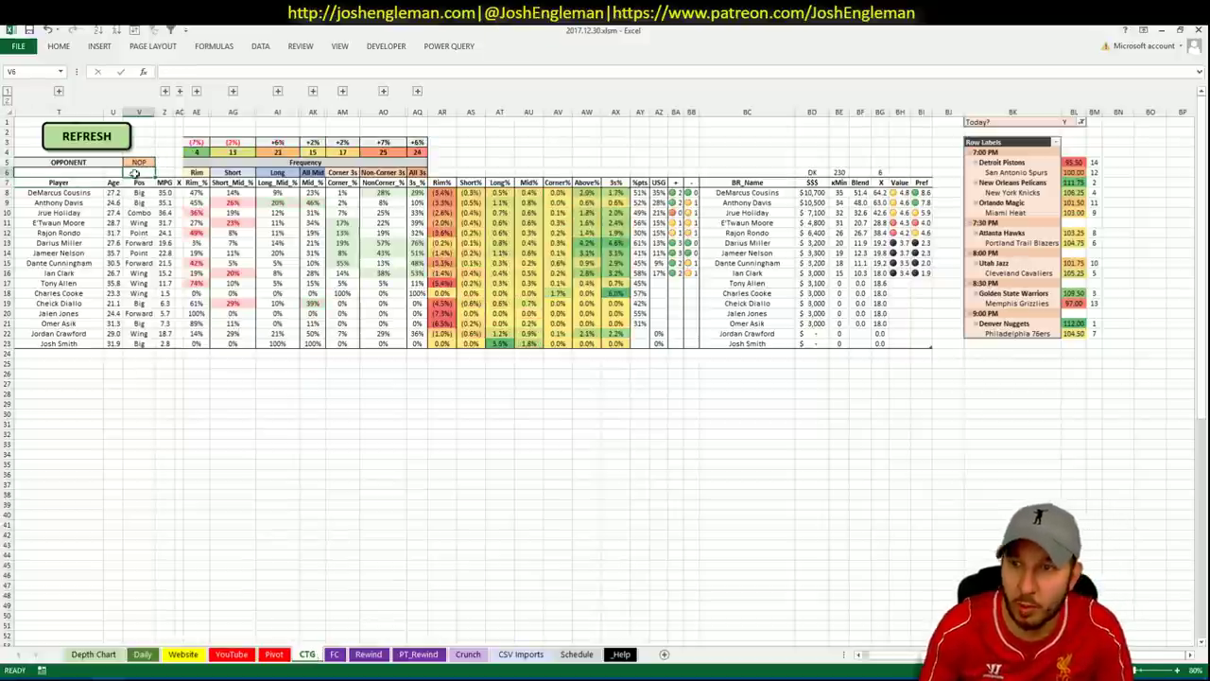
- Switch to the browser and bring up the New York Knicks team stats page on Cleaning the Glass
key(alt+Tab)
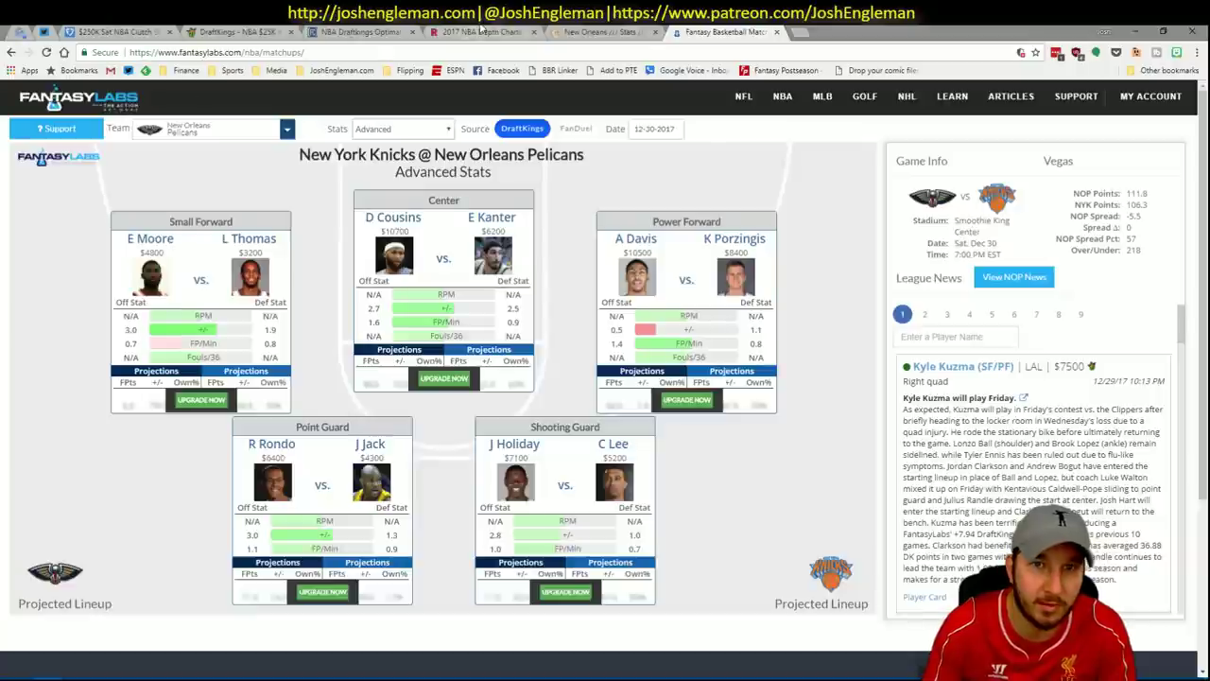
click(596, 32)
click(303, 128)
text(k Kni)
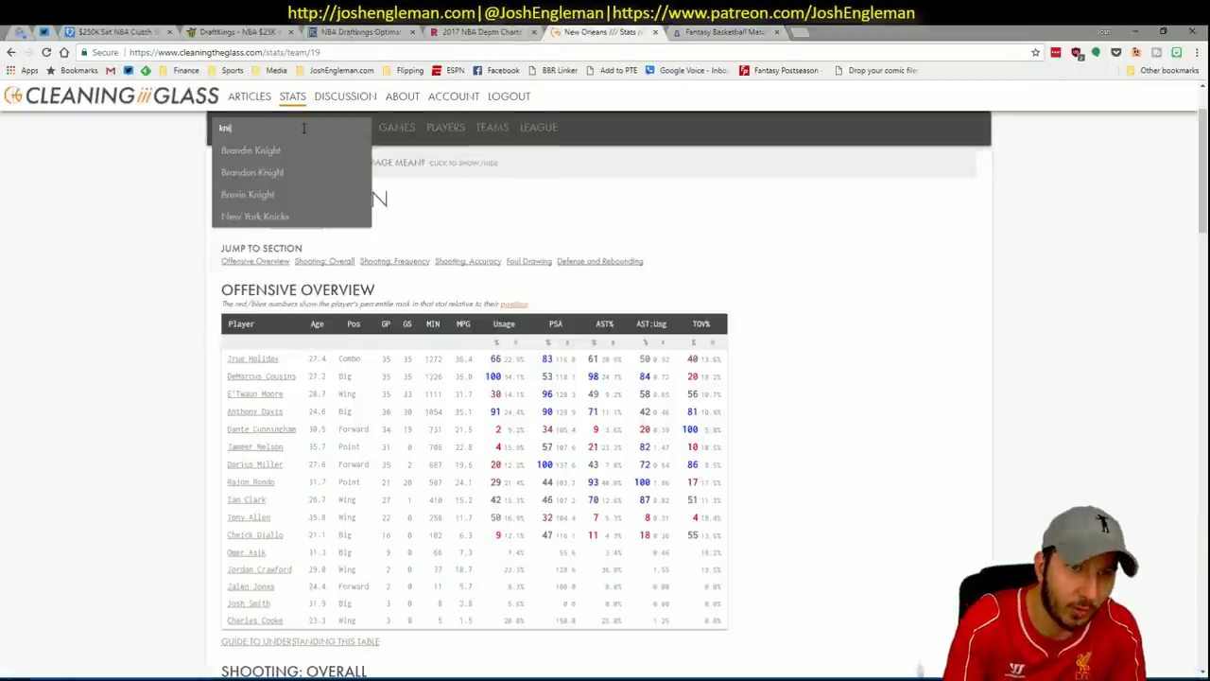
text(cks)
key(Return)
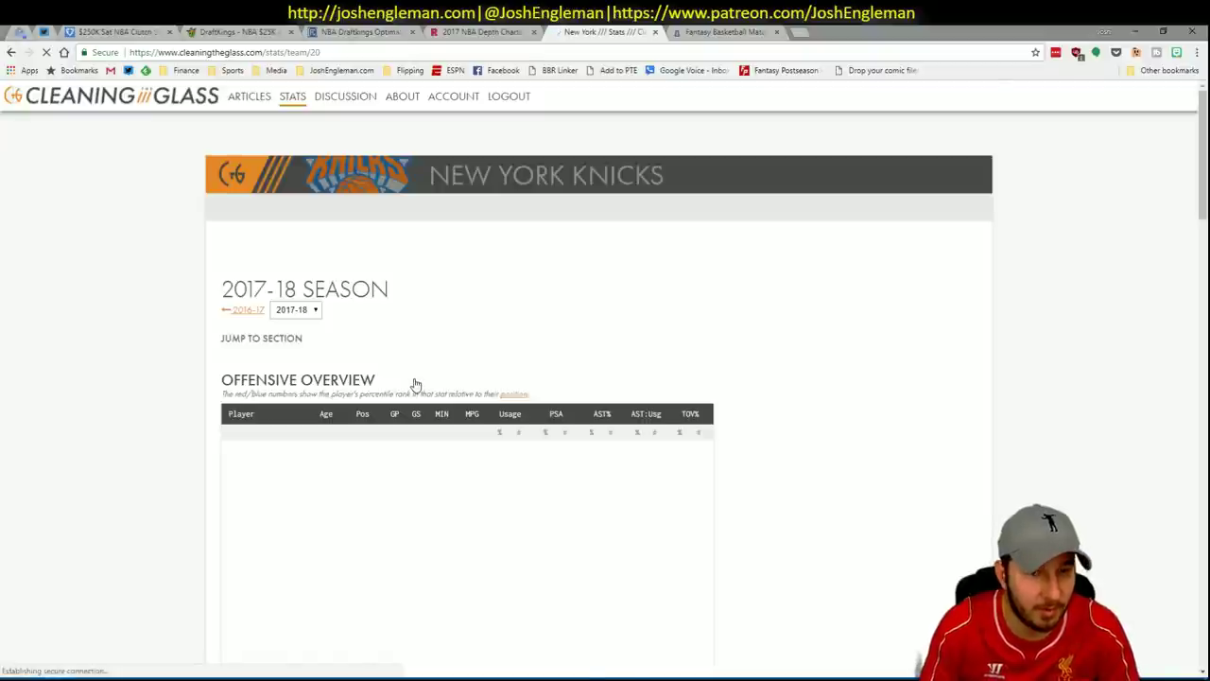
- Copy the Knicks' player rows from the Shooting: Frequency table into the workbook's CTG sheet
scroll(412, 354, down, 5)
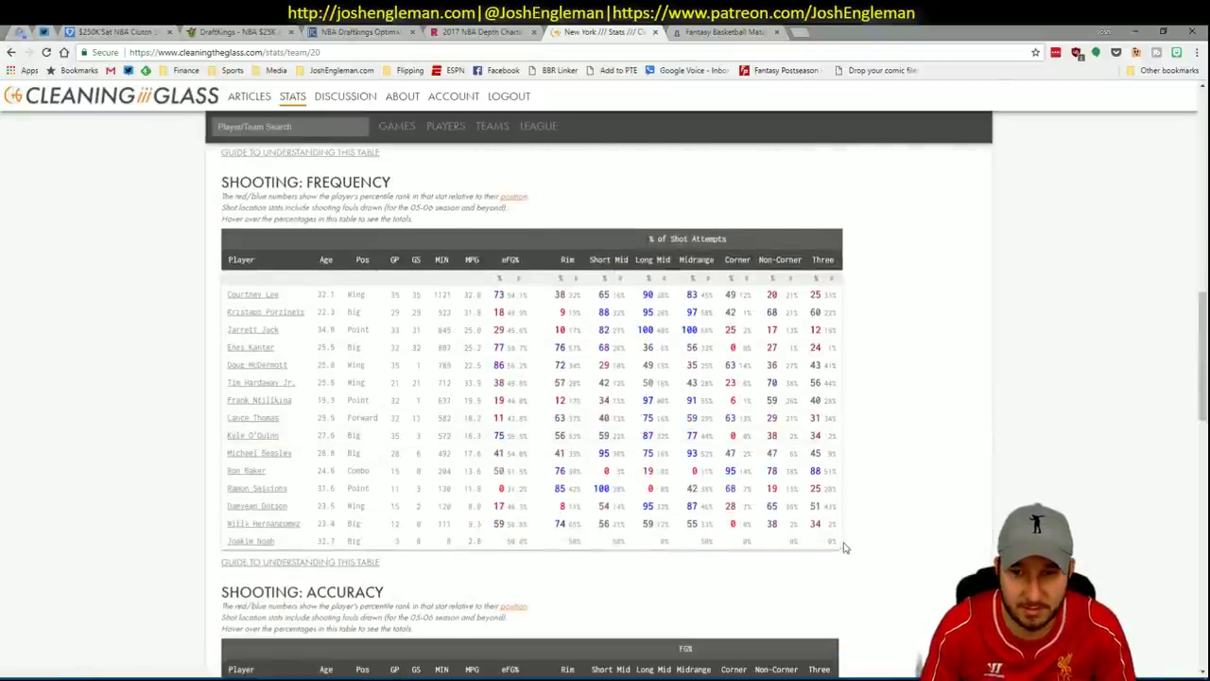
drag(844, 546, 227, 303)
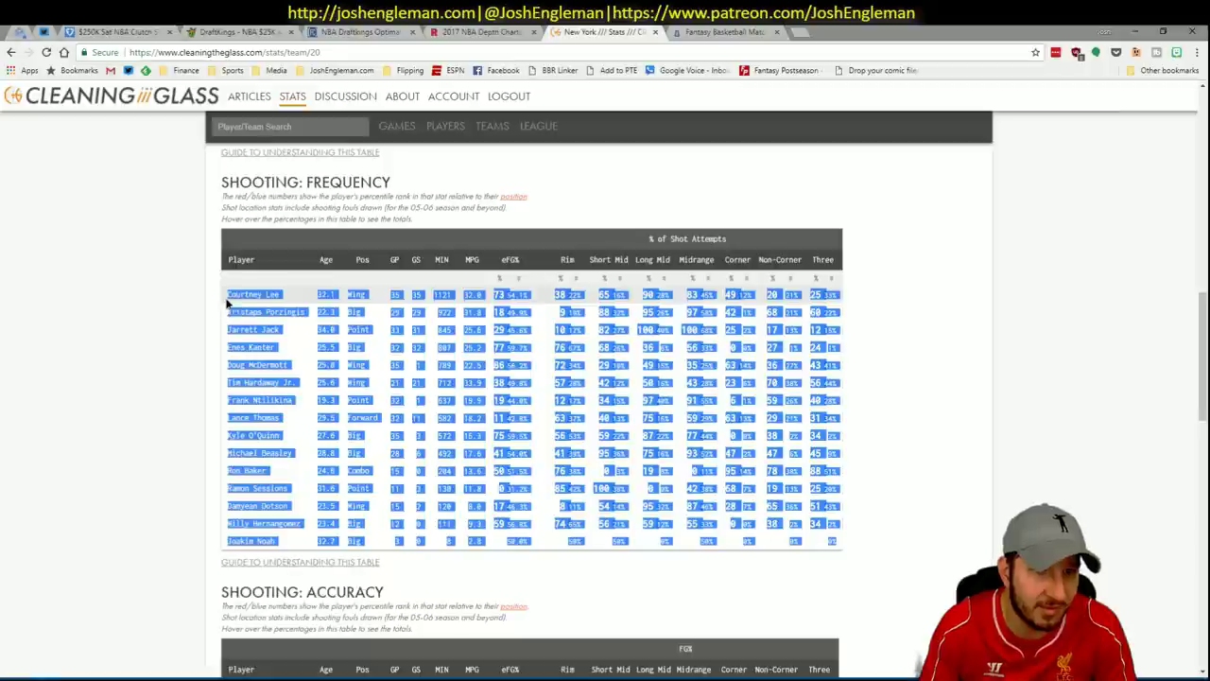
key(alt+Tab)
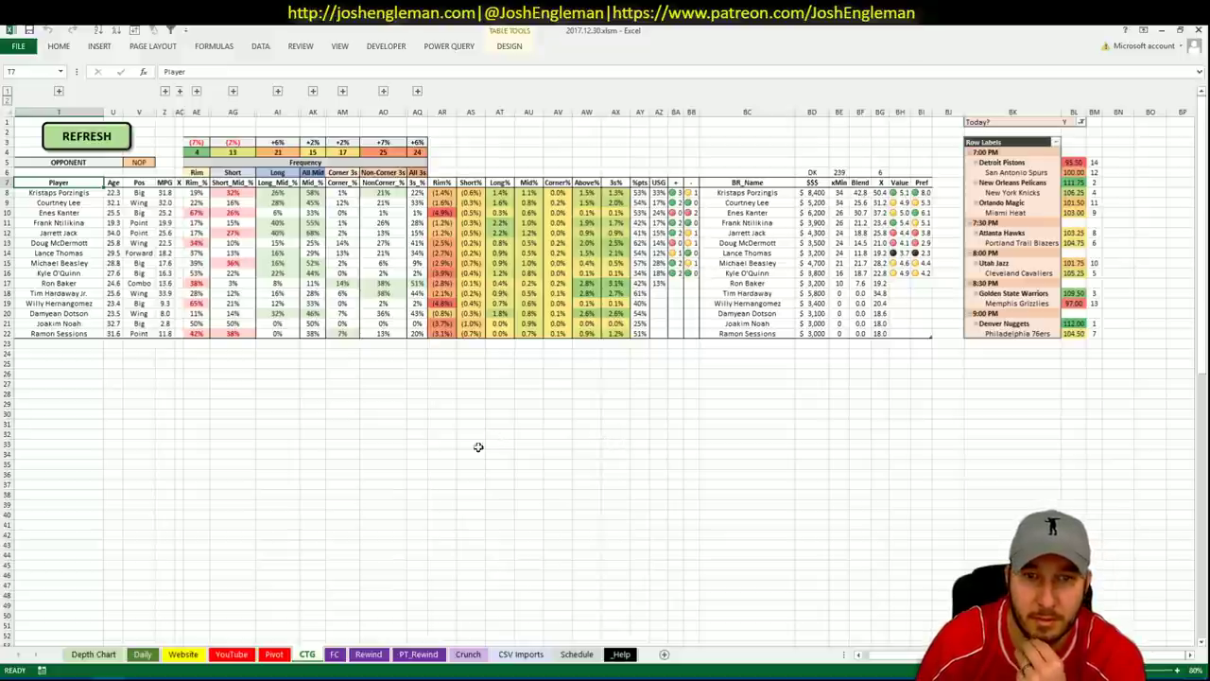
- Compare the Knicks' shot profile on the CTG sheet with their player projections on the Pivot sheet
click(274, 655)
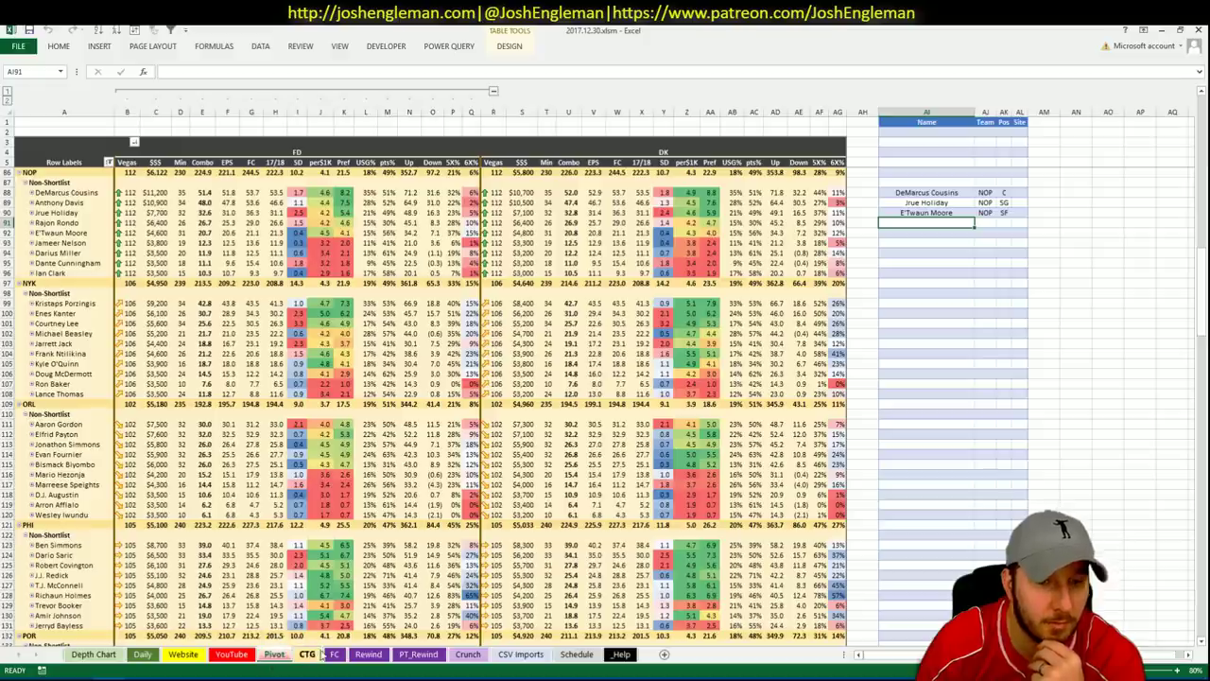
click(309, 655)
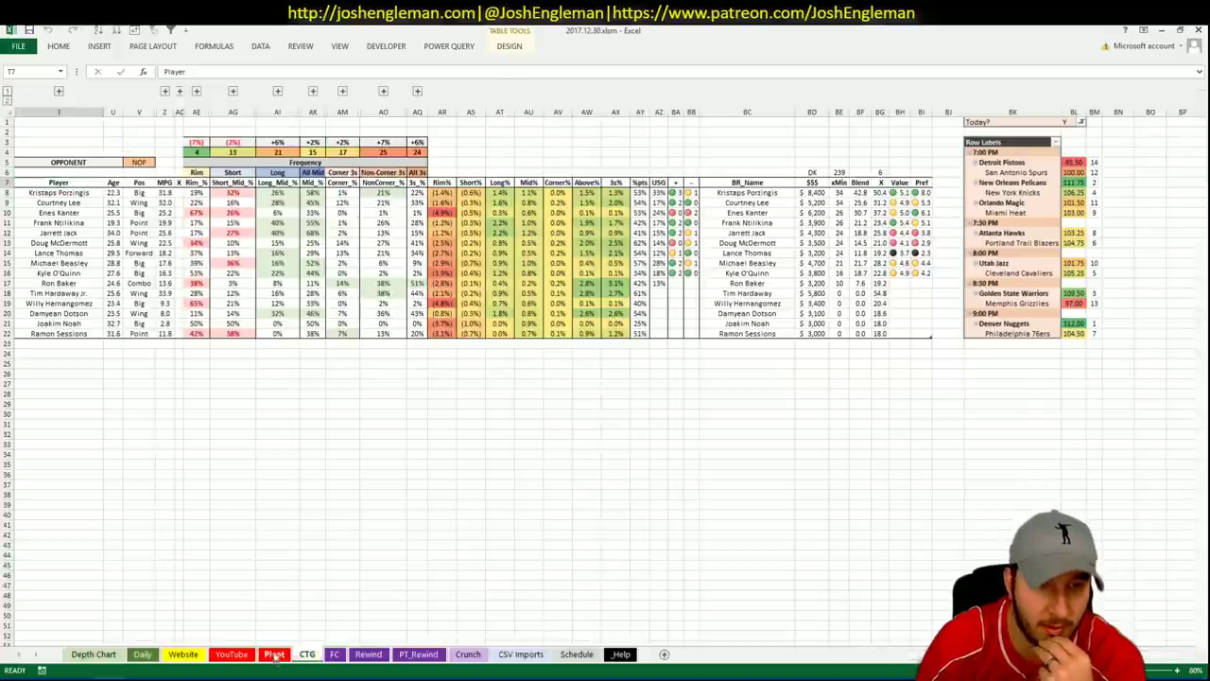
click(275, 655)
scroll(350, 393, up, 3)
scroll(350, 394, down, 4)
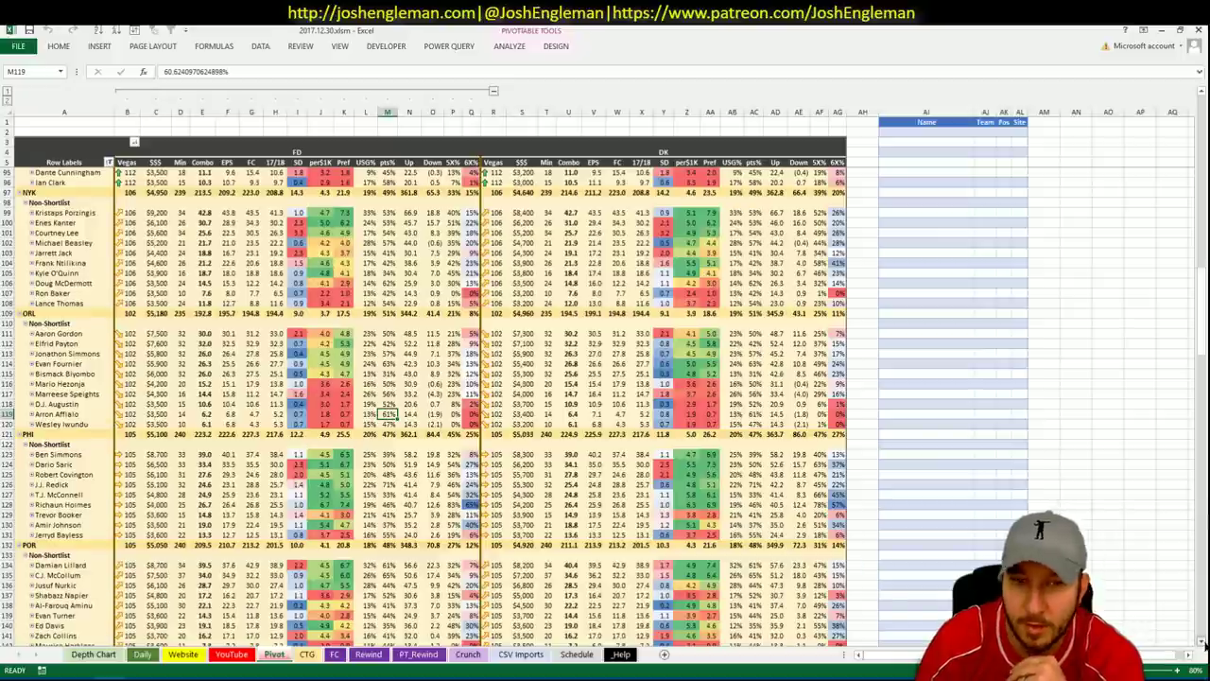
scroll(426, 397, down, 1)
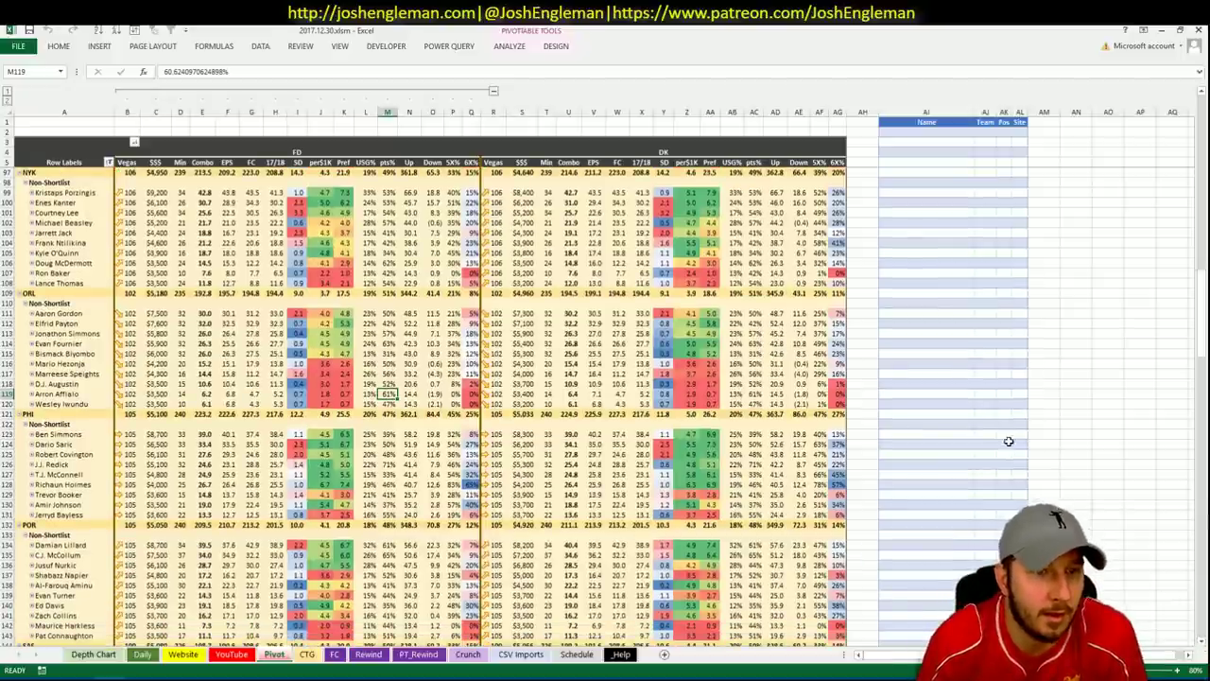
- Add Kristaps Porzingis in cell AI99 of the Pivot sheet's Name column
click(908, 202)
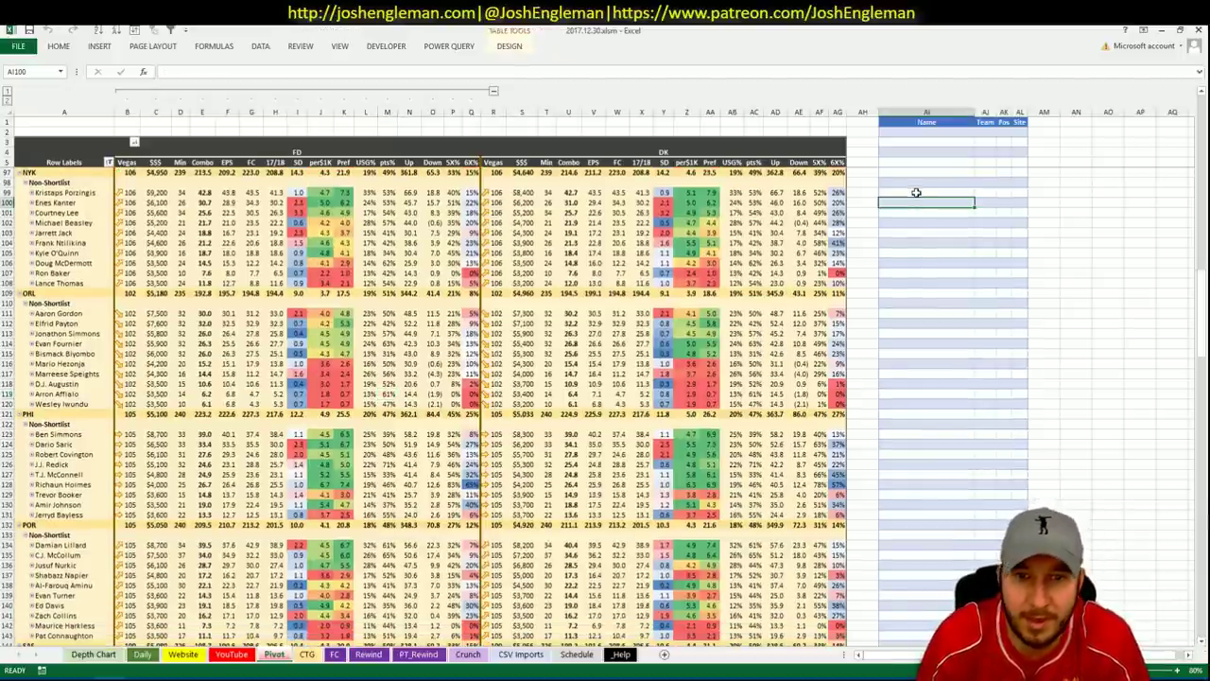
click(916, 192)
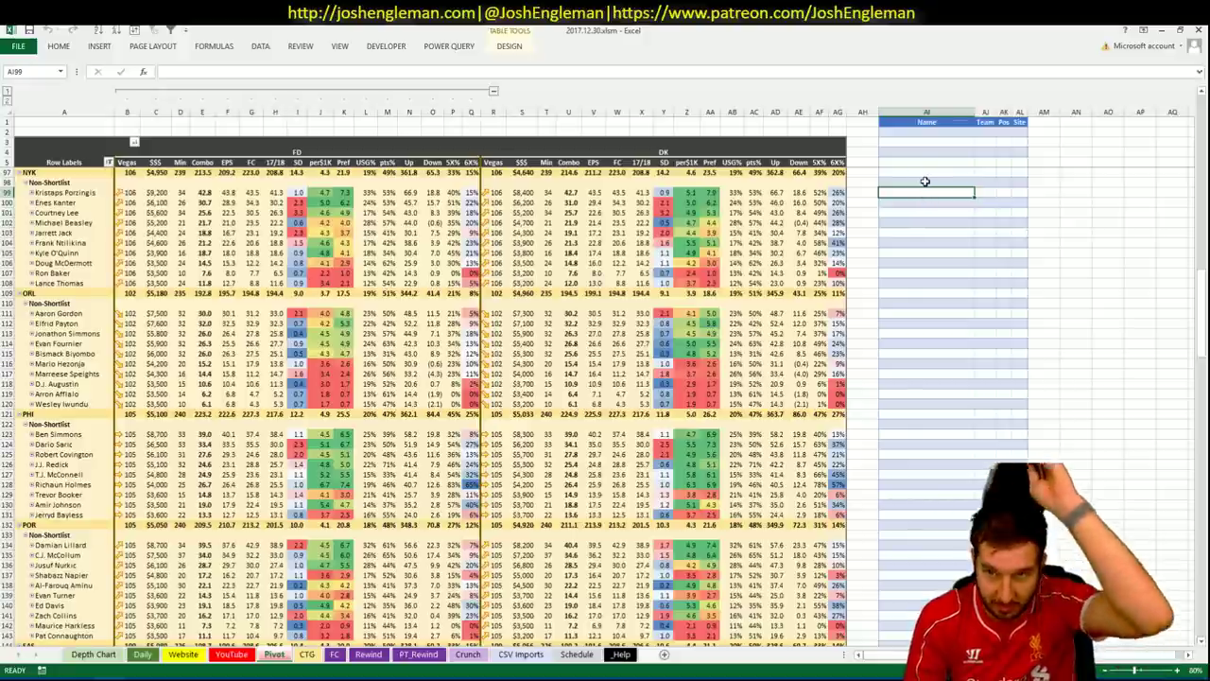
text(Kr)
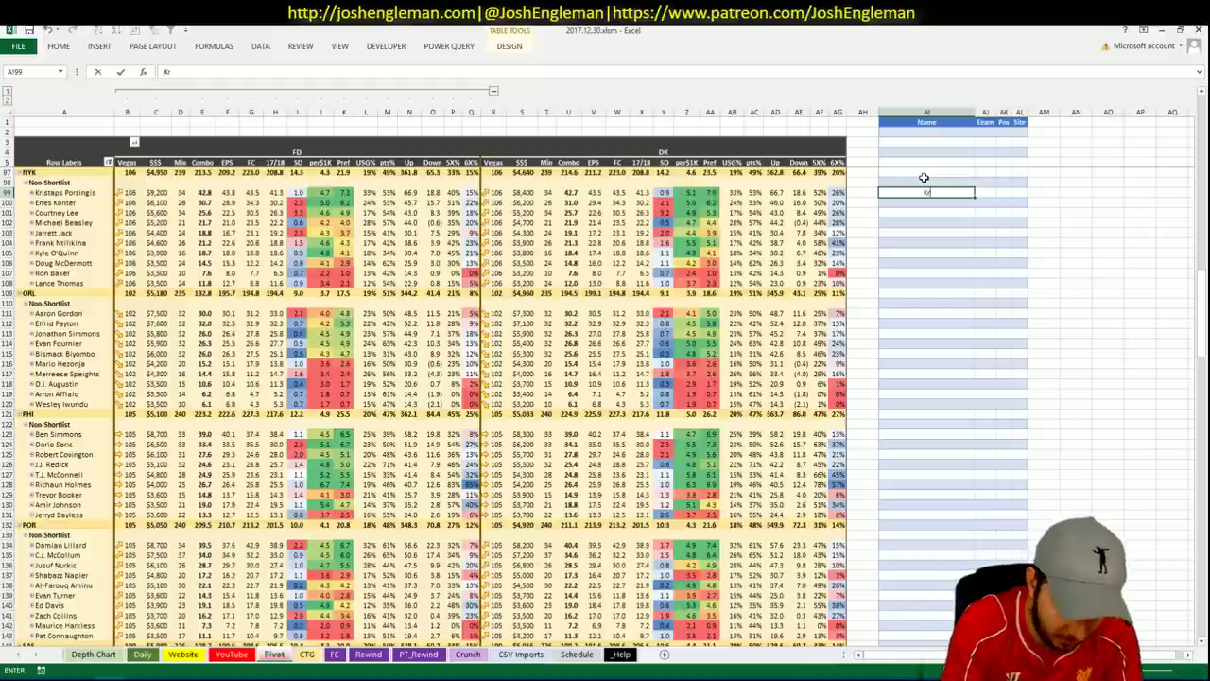
text(istaps)
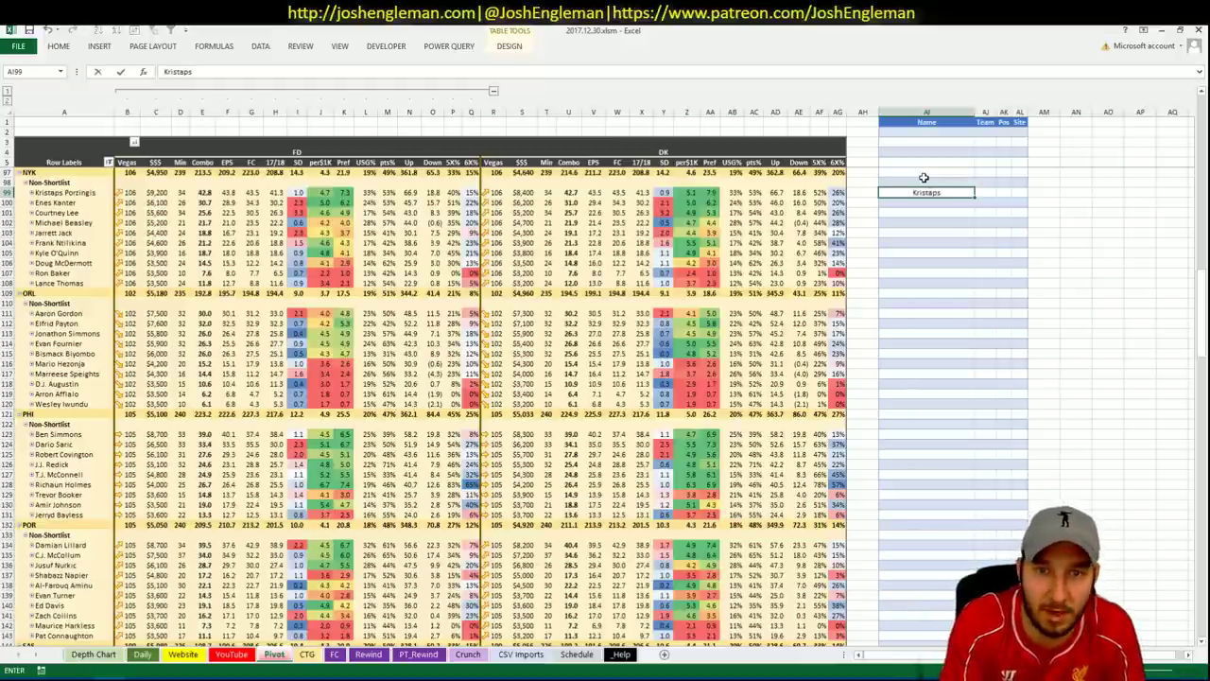
text( Porzinig)
key(Return)
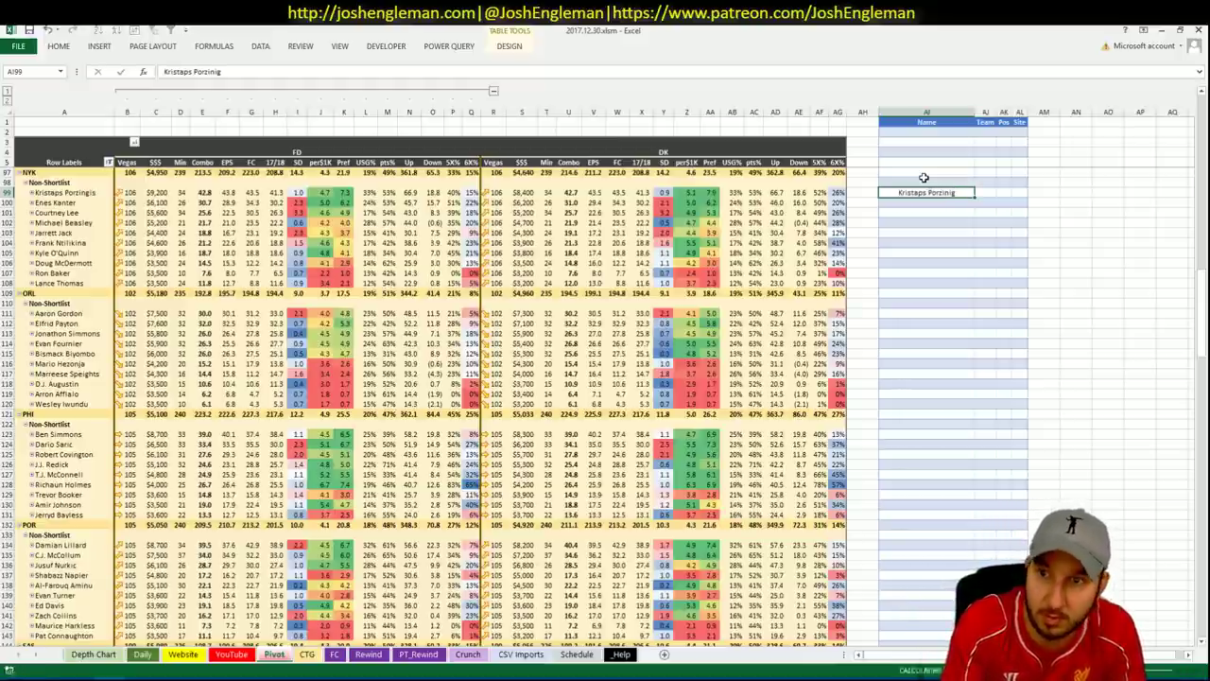
click(962, 186)
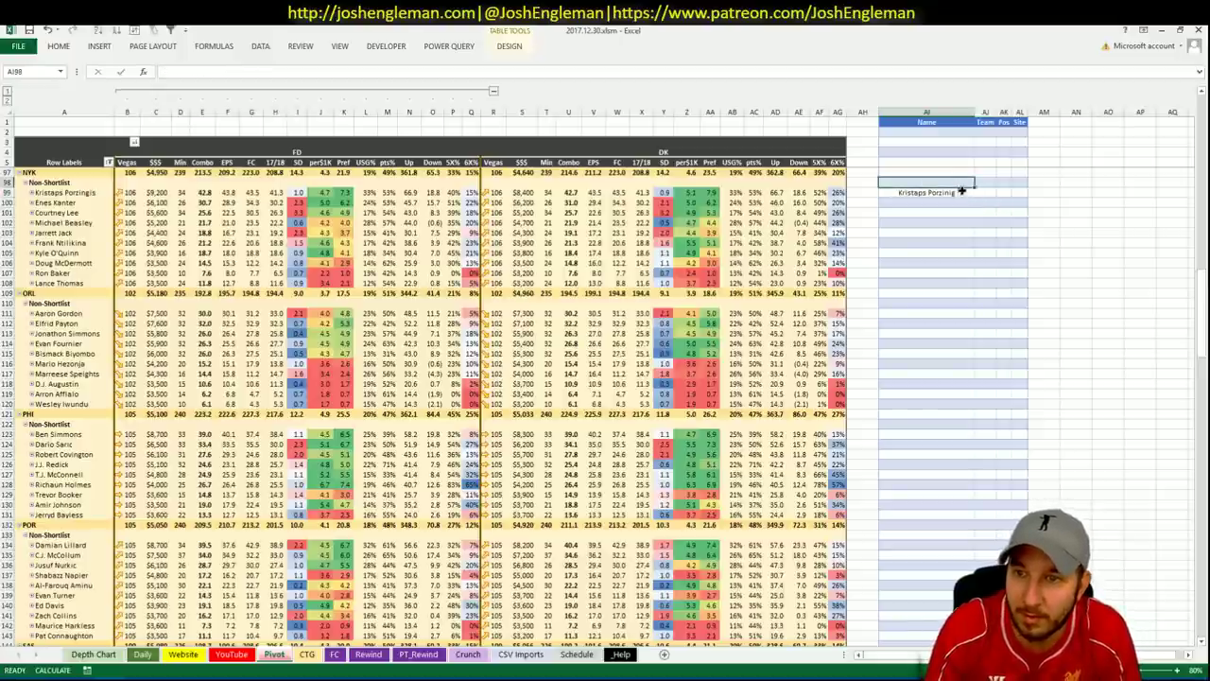
click(963, 191)
key(F2)
key(BackSpace)
key(BackSpace)
key(BackSpace)
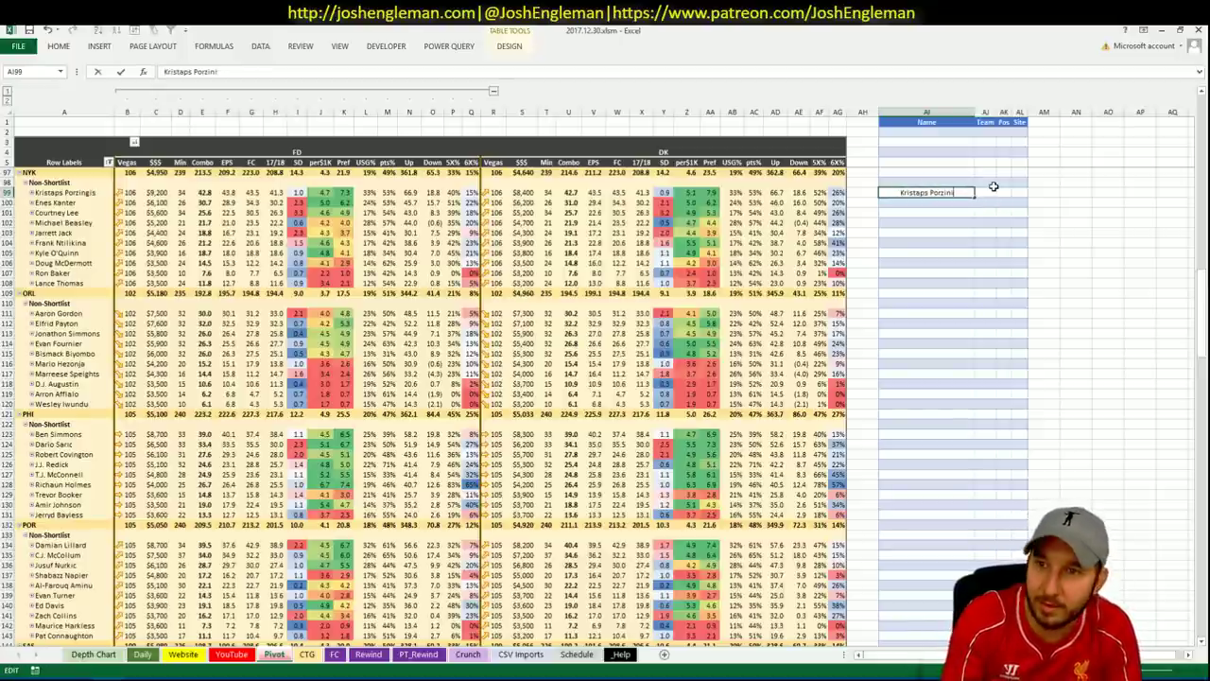
text(ngis)
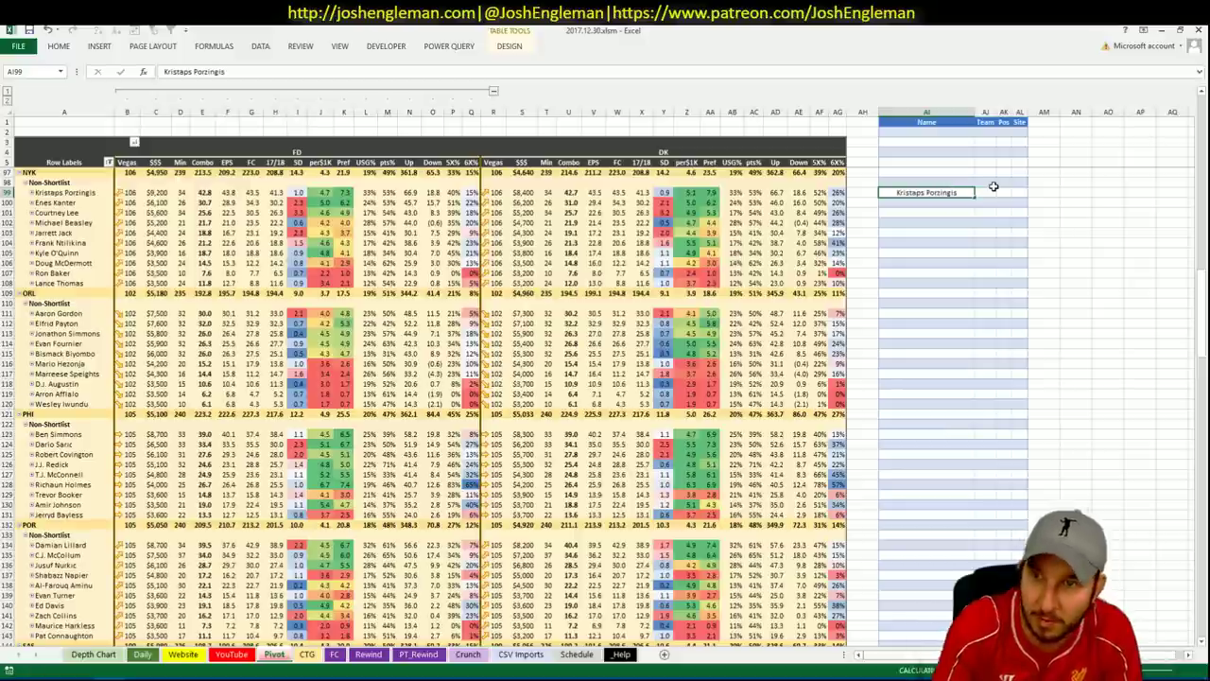
key(Return)
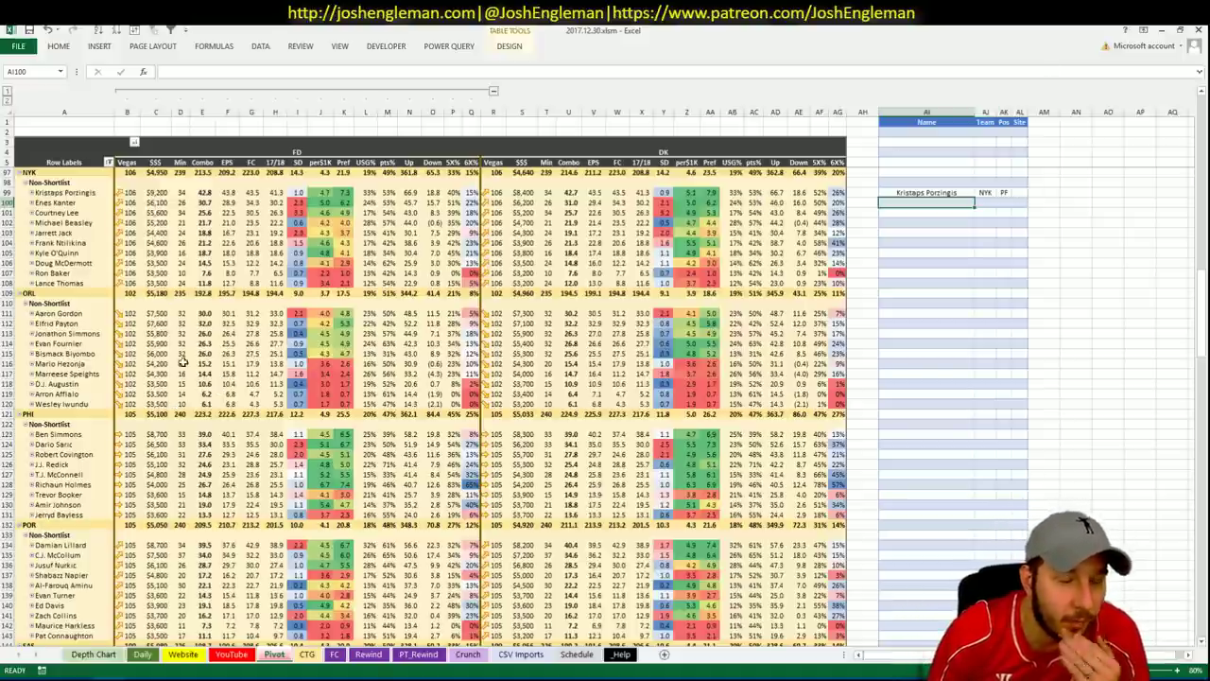
- Filter the recent games table on the YouTube sheet to team NYK, and return to the Pivot sheet
click(232, 653)
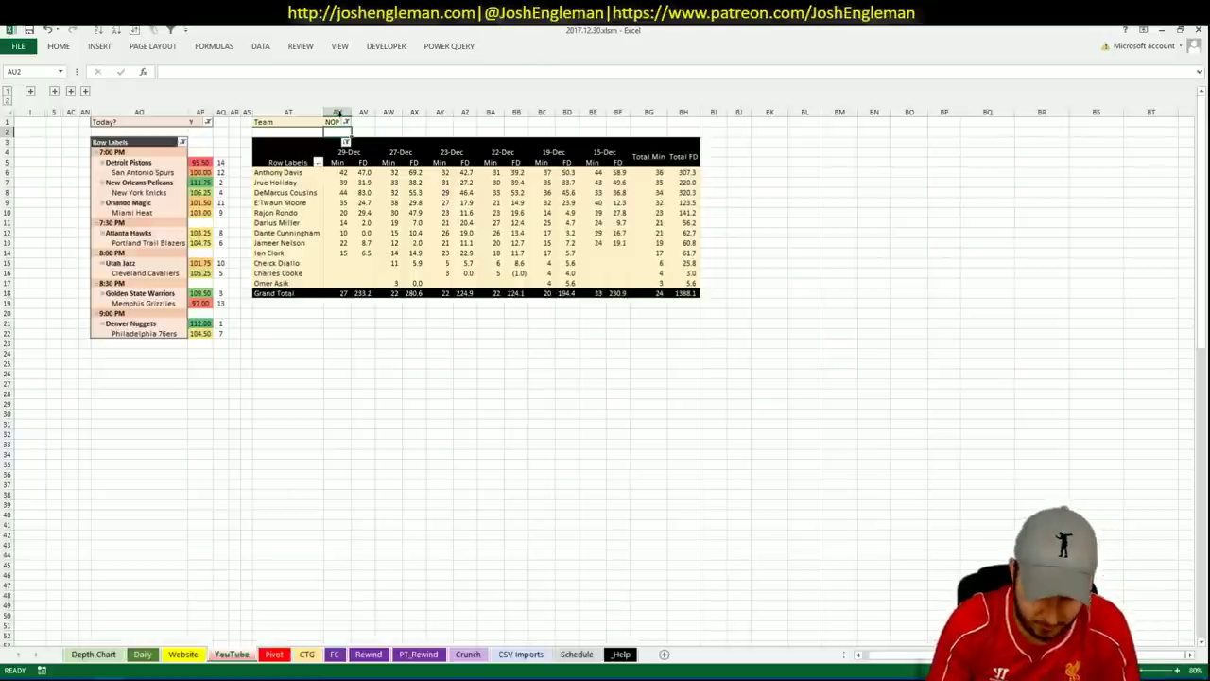
key(ctrl+n)
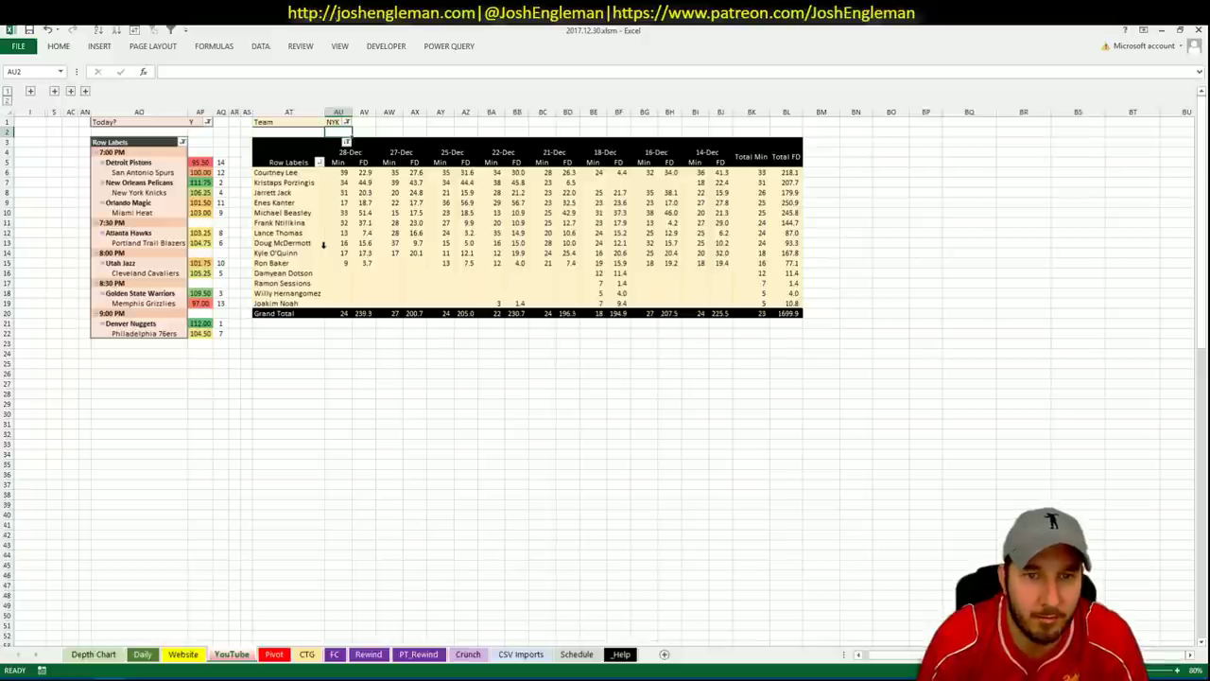
click(183, 654)
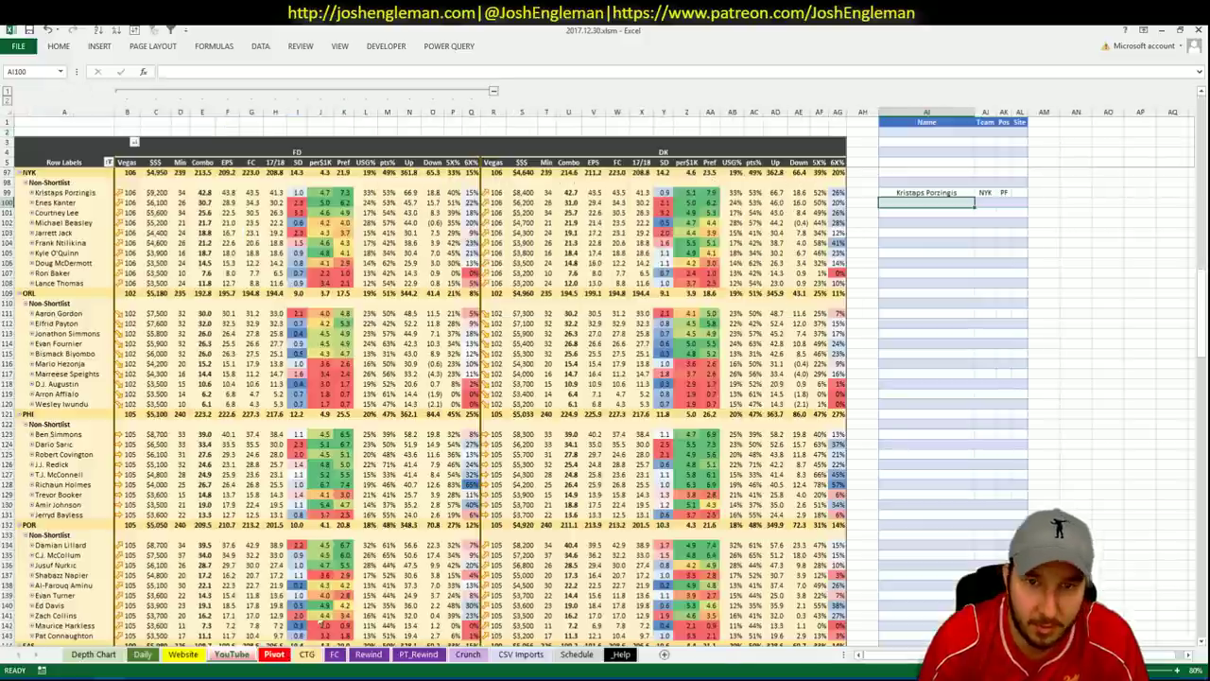
- Set the PLAYER filter on the CSV Imports sheet to Kristaps Porzingis to chart his minutes and production
click(537, 659)
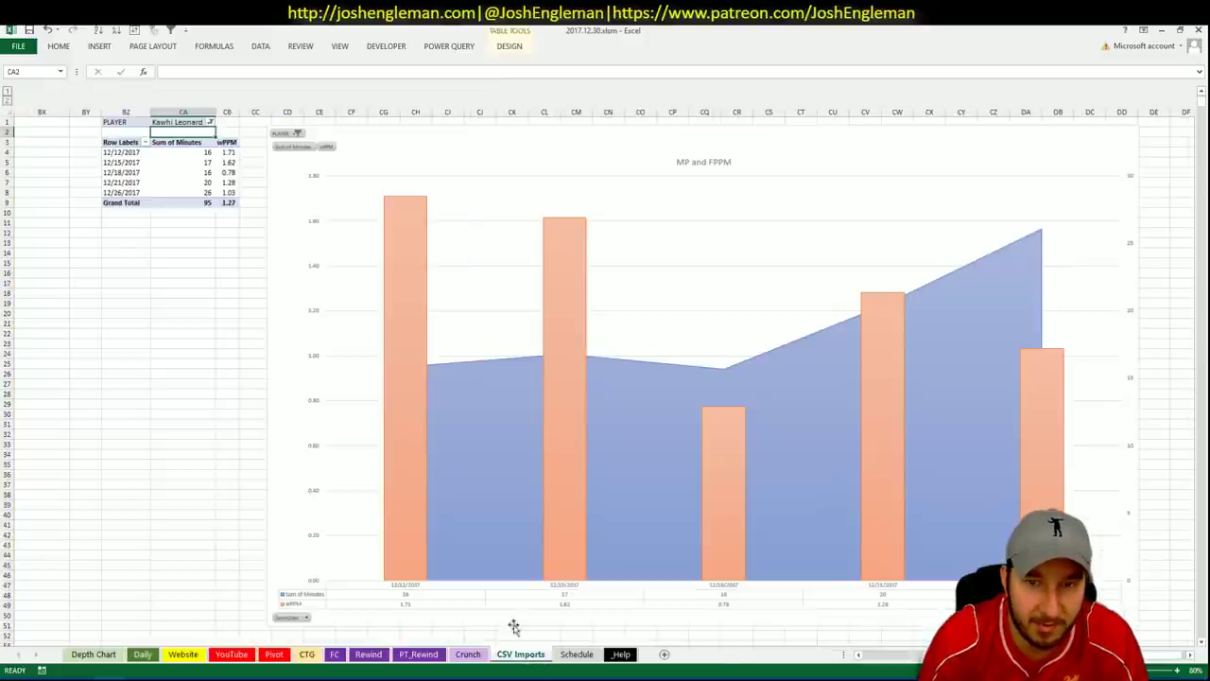
click(198, 121)
text(Kris)
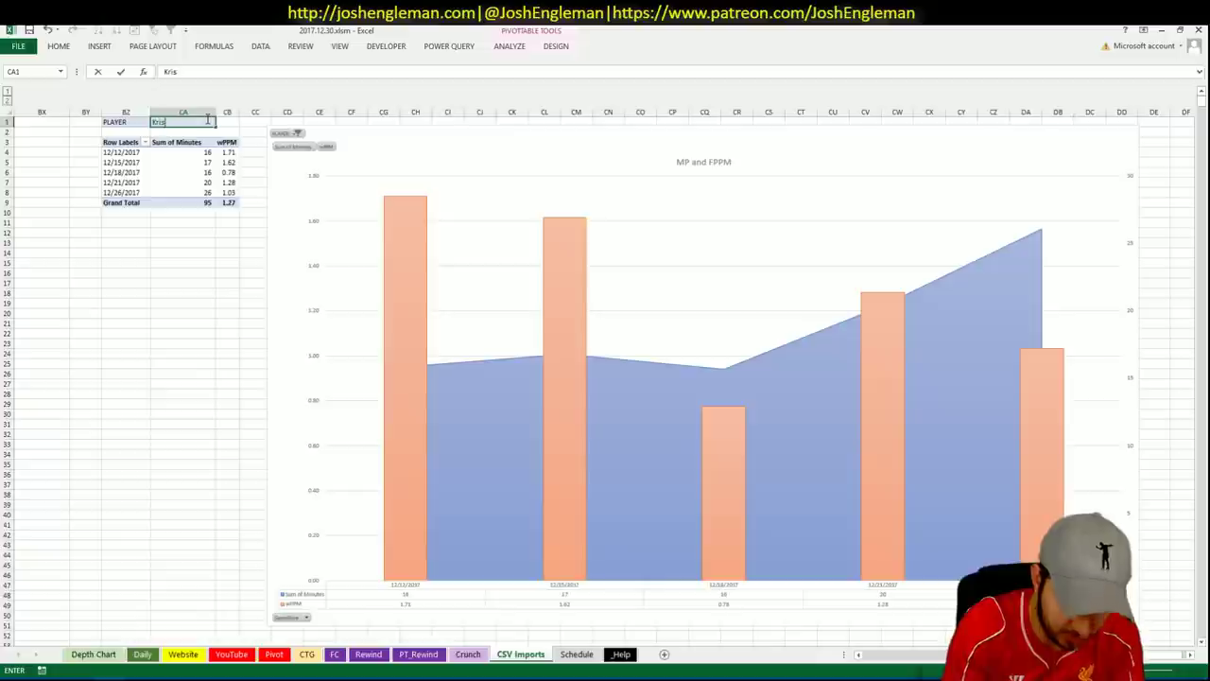
text(taps Porzingis)
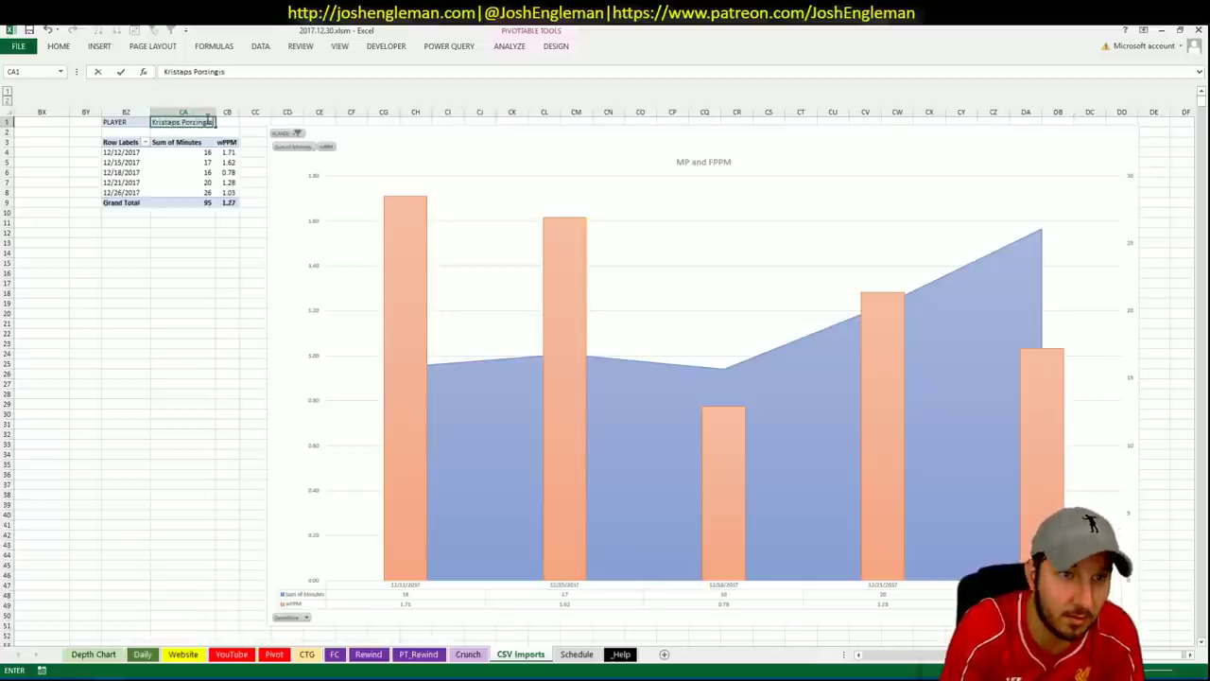
key(Return)
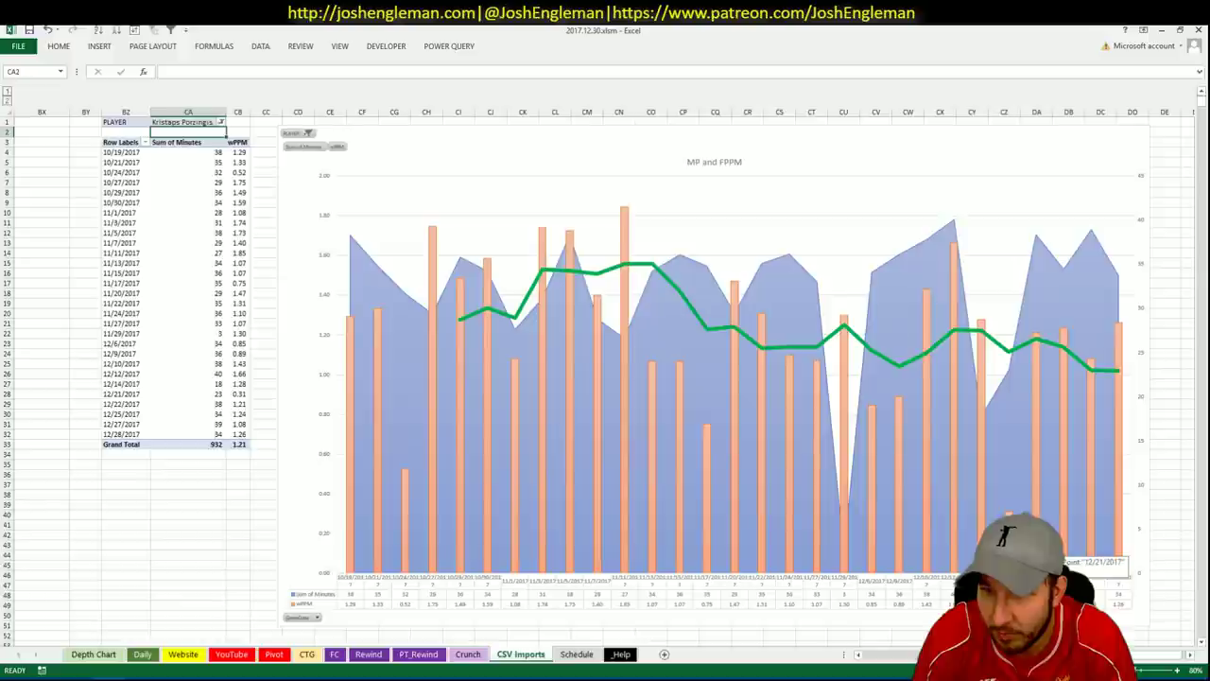
- Compare the Knicks players' shot profiles, projections and recent games across the CTG, Pivot and YouTube sheets
click(273, 653)
click(233, 653)
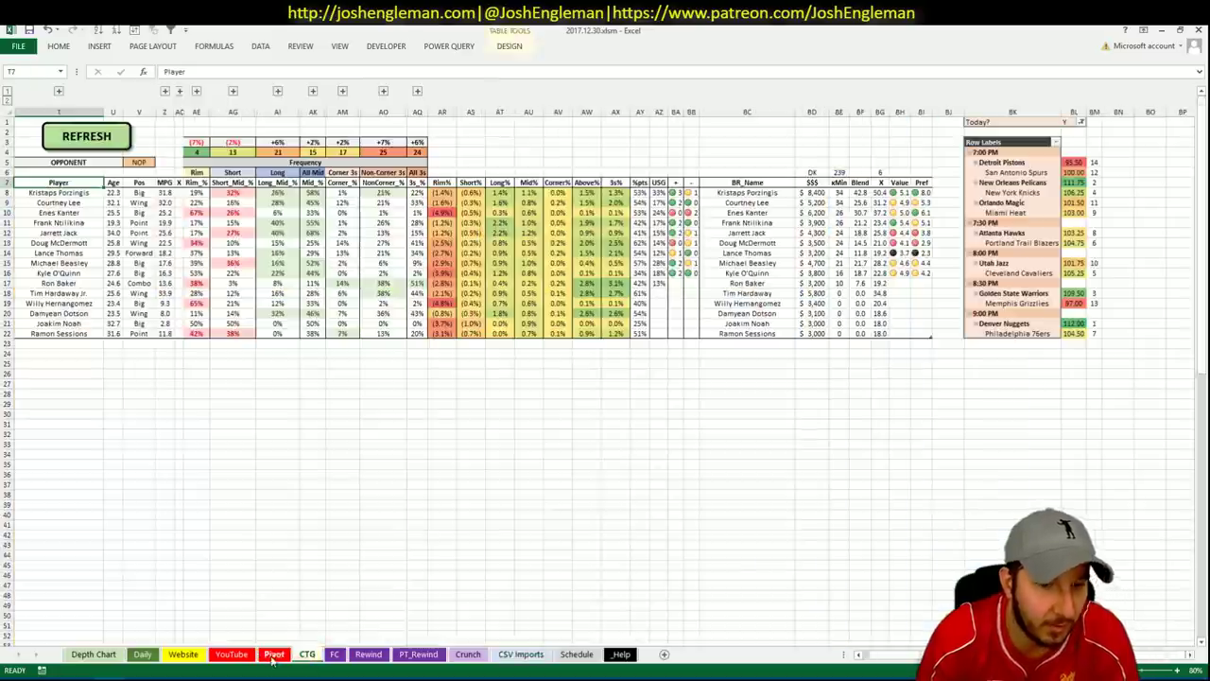
click(269, 654)
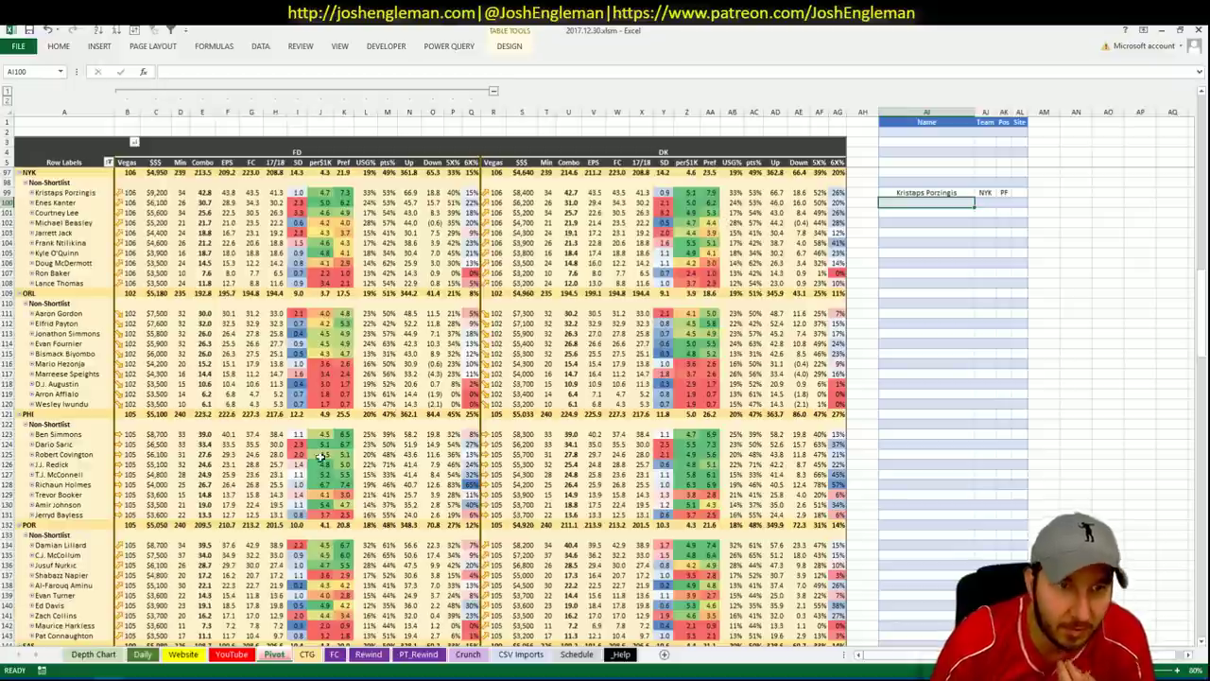
click(229, 655)
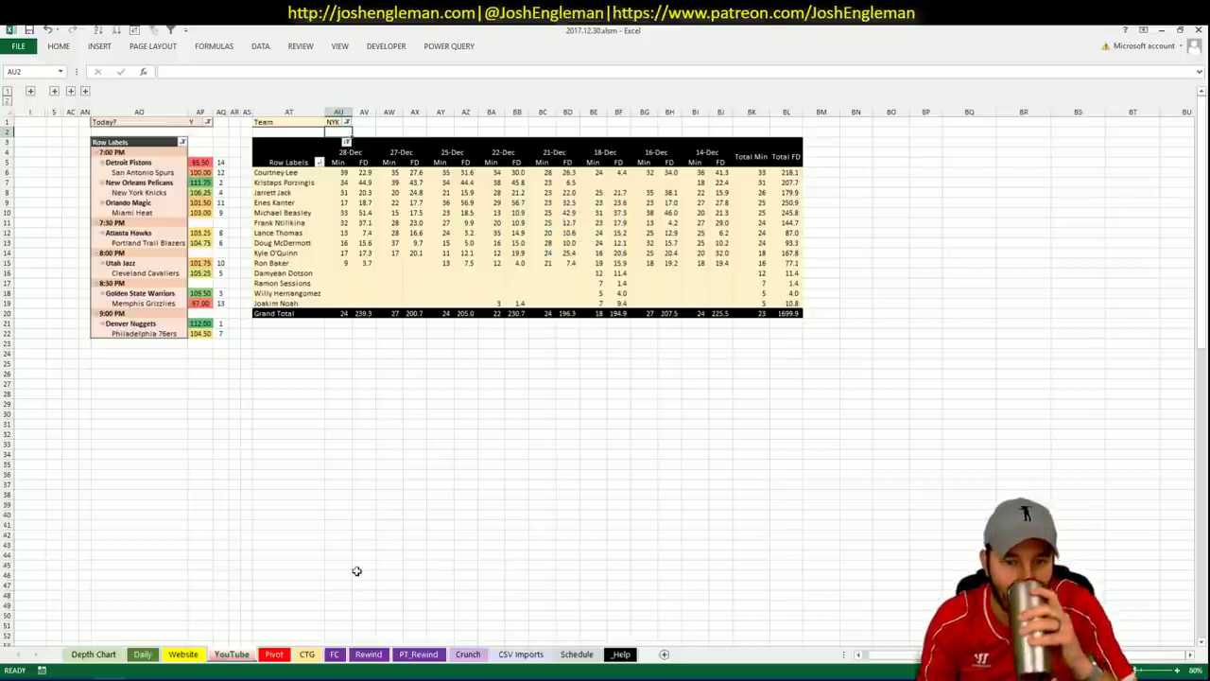
click(280, 654)
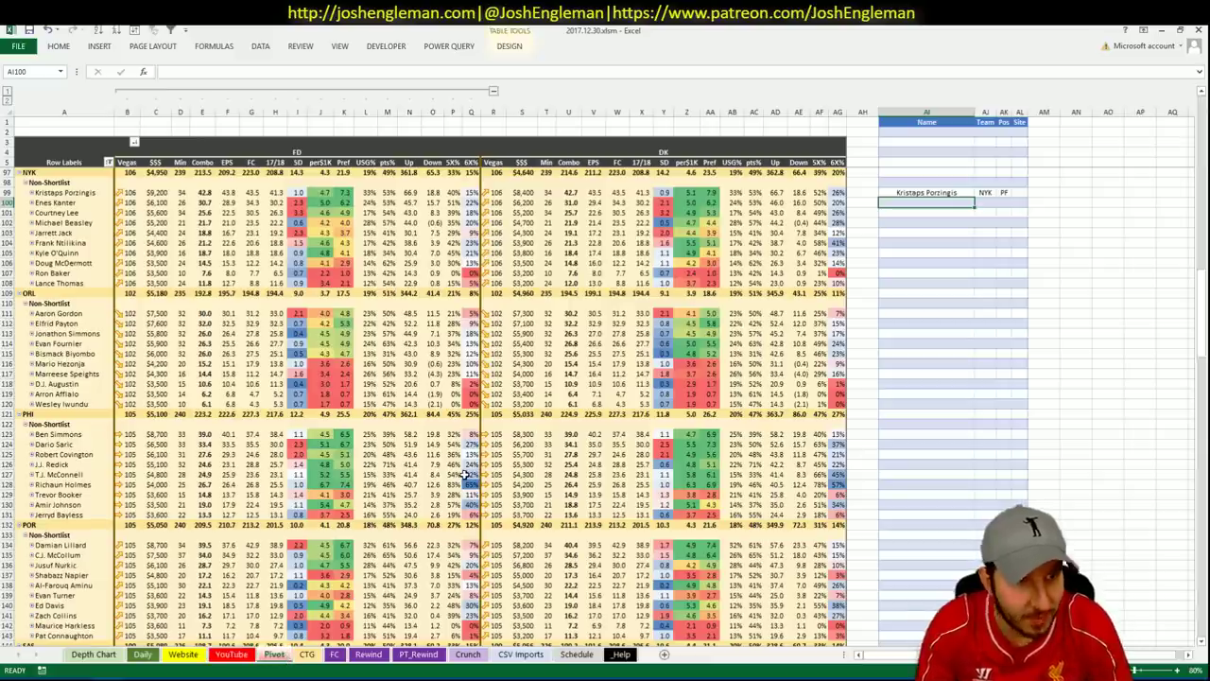
- Review the Knicks' projections on the Pivot sheet and their recent games on the YouTube sheet
click(288, 654)
click(274, 655)
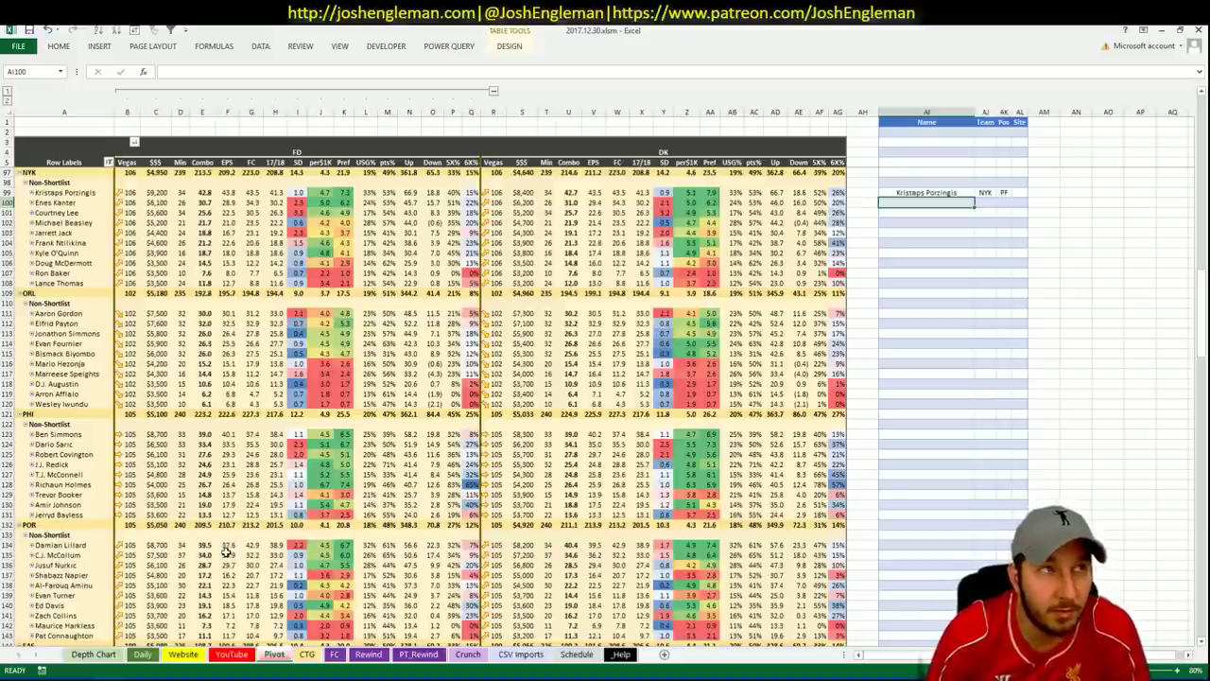
click(233, 655)
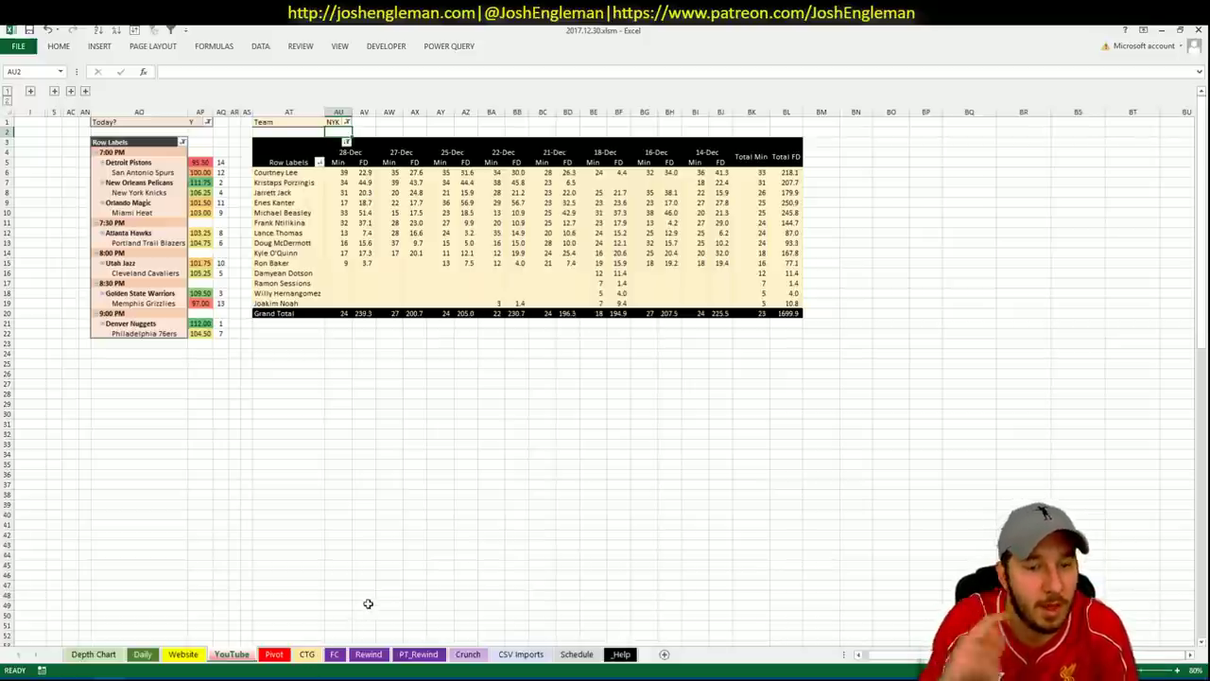
- Expand the grouped stat columns on the Daily sheet and insert a blank table column between 6X% and Upside
click(144, 654)
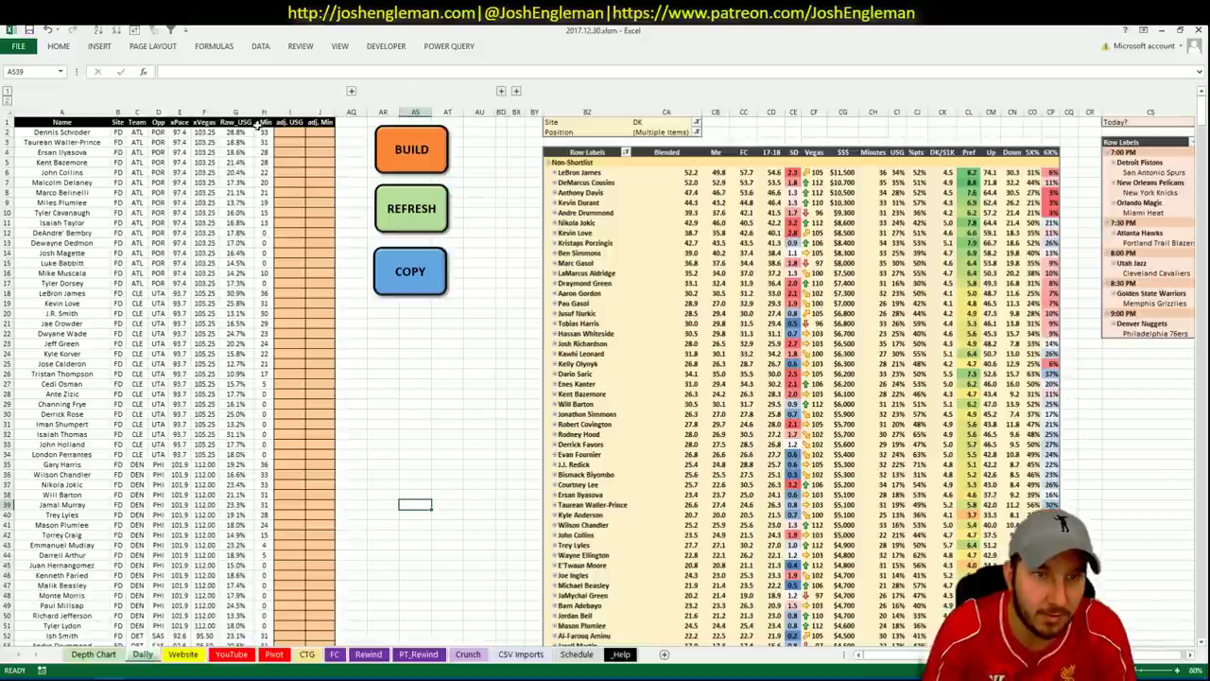
click(350, 91)
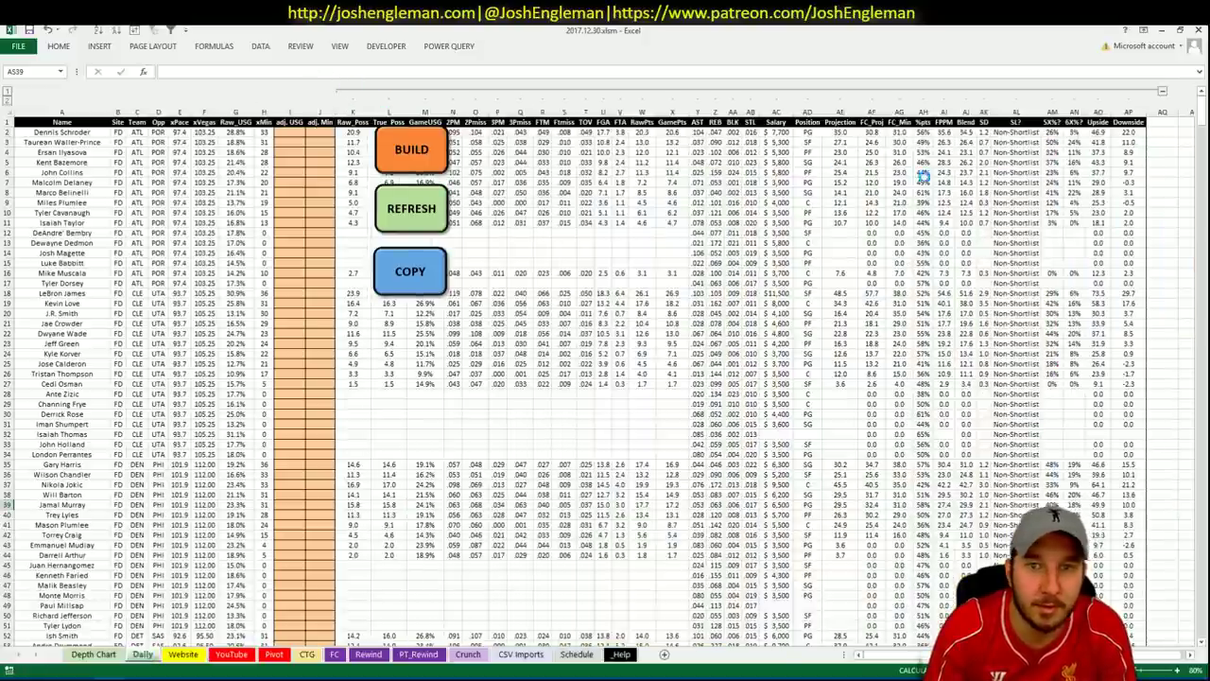
right_click(1156, 112)
click(1084, 205)
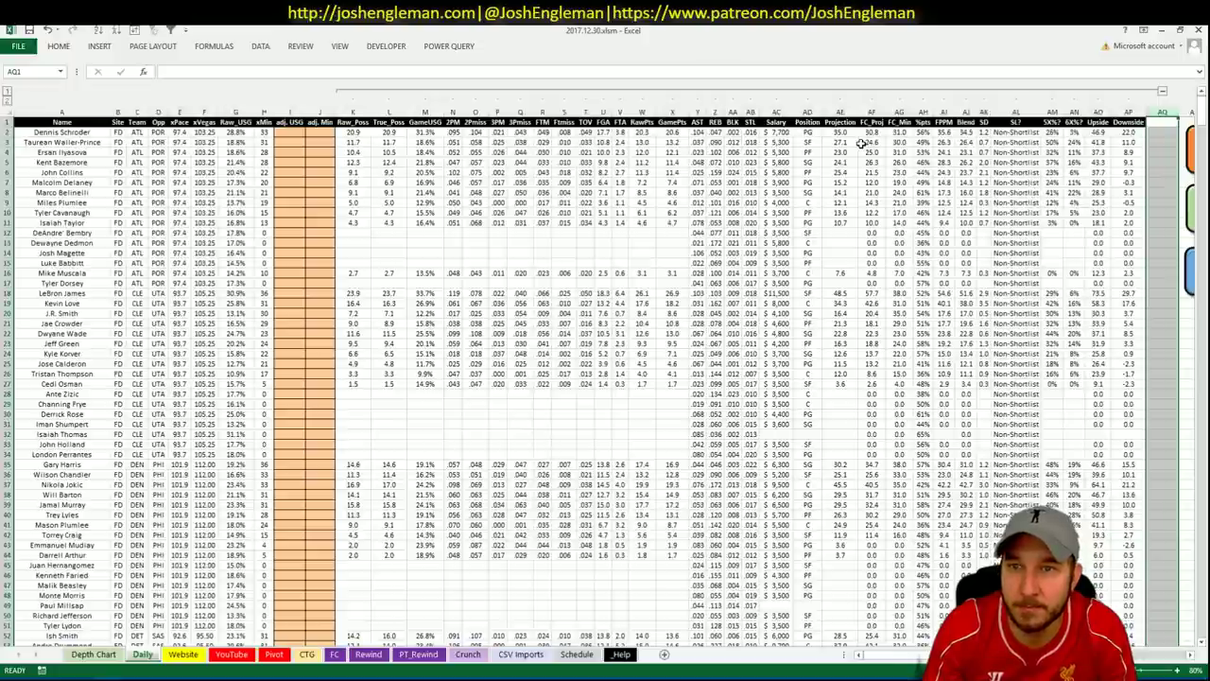
click(1021, 141)
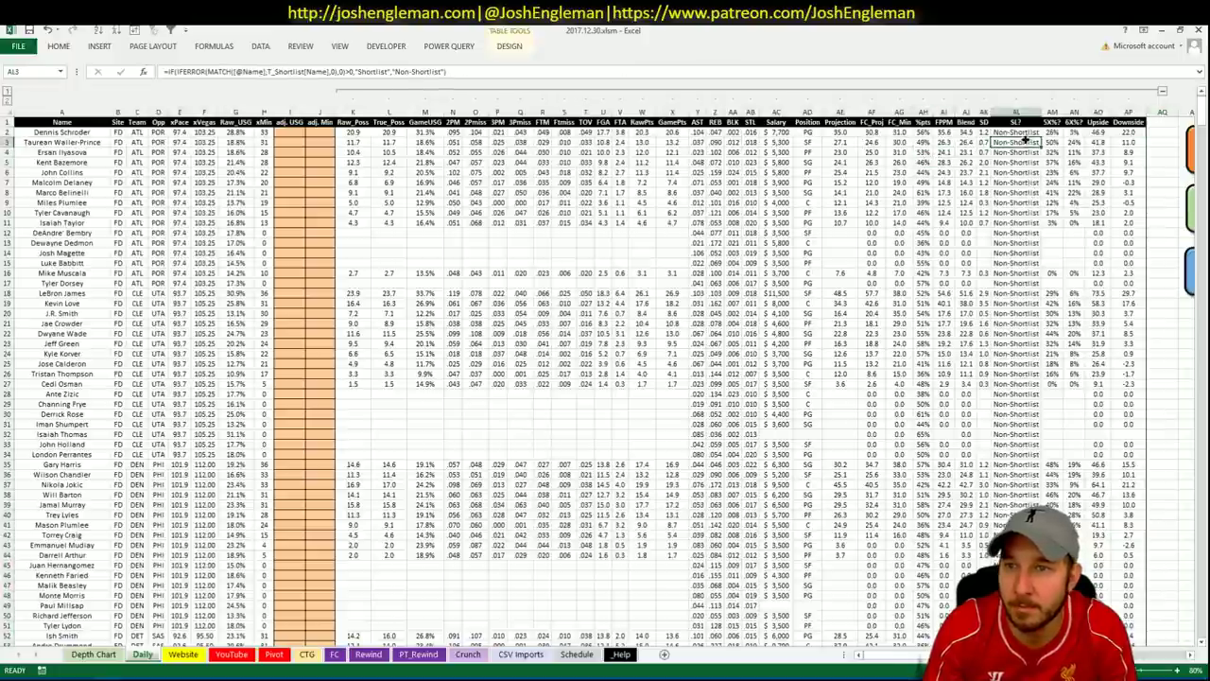
right_click(1097, 112)
key(Escape)
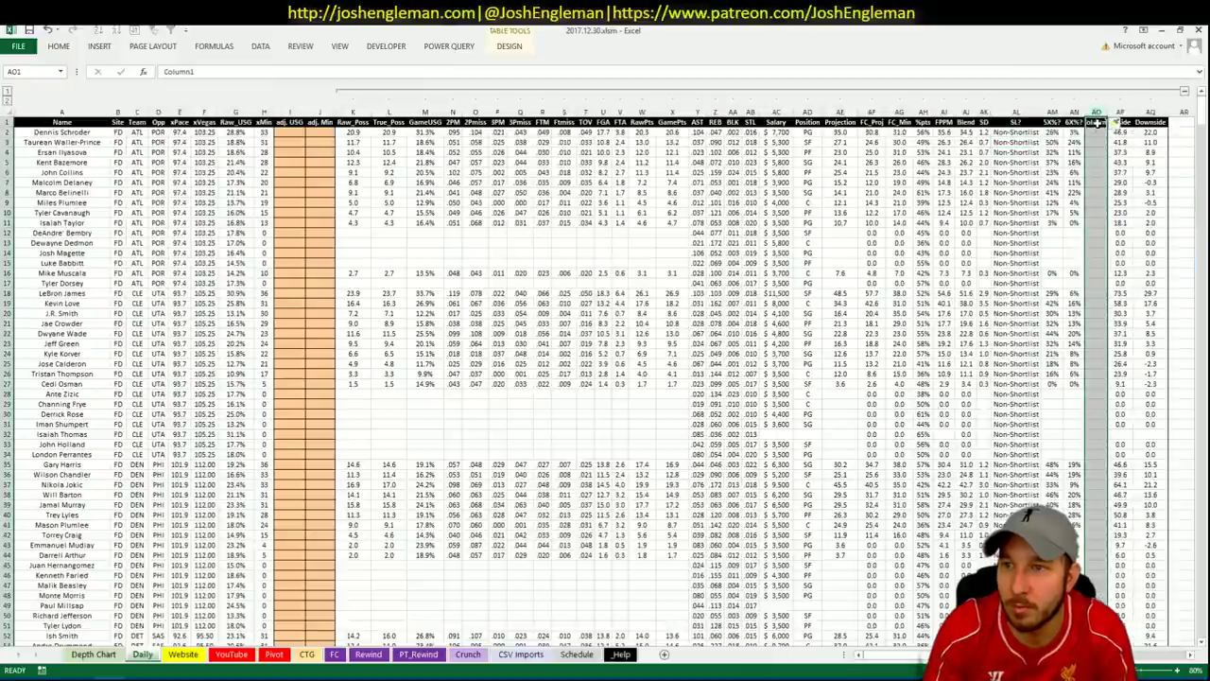
key(Return)
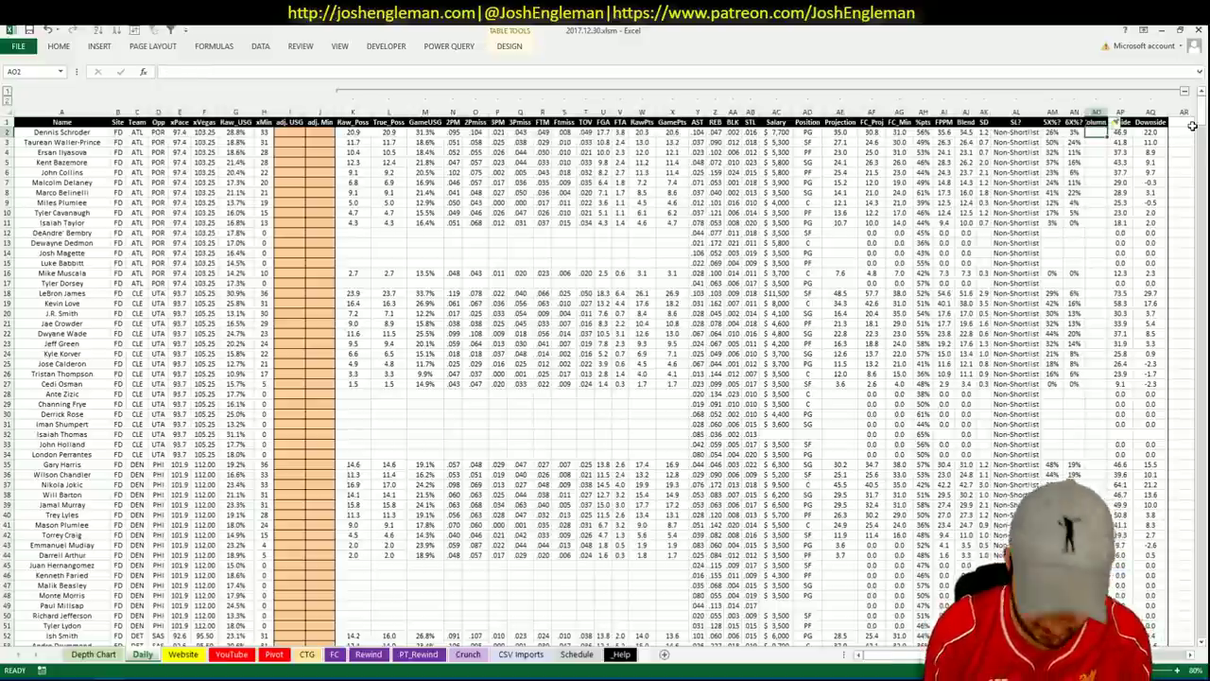
- Start an IF formula in AO2 that returns Salary divided by 1000, times 5, when Site is "FD"
text(=if()
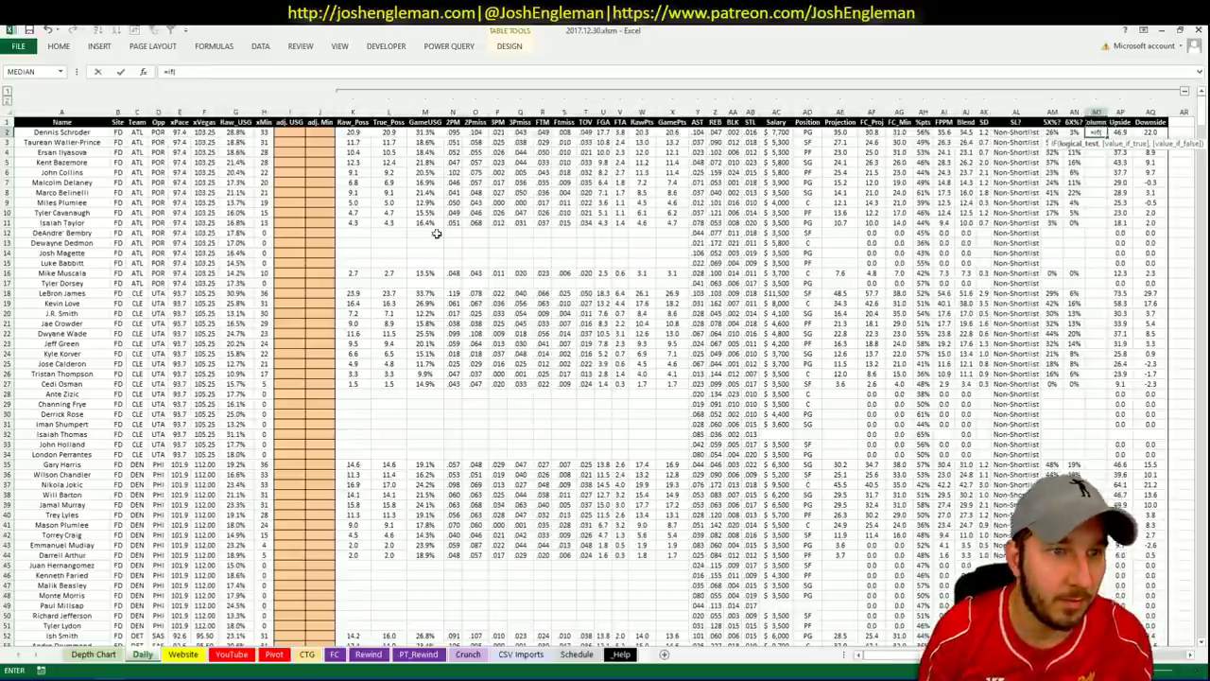
click(121, 133)
text(="FD",)
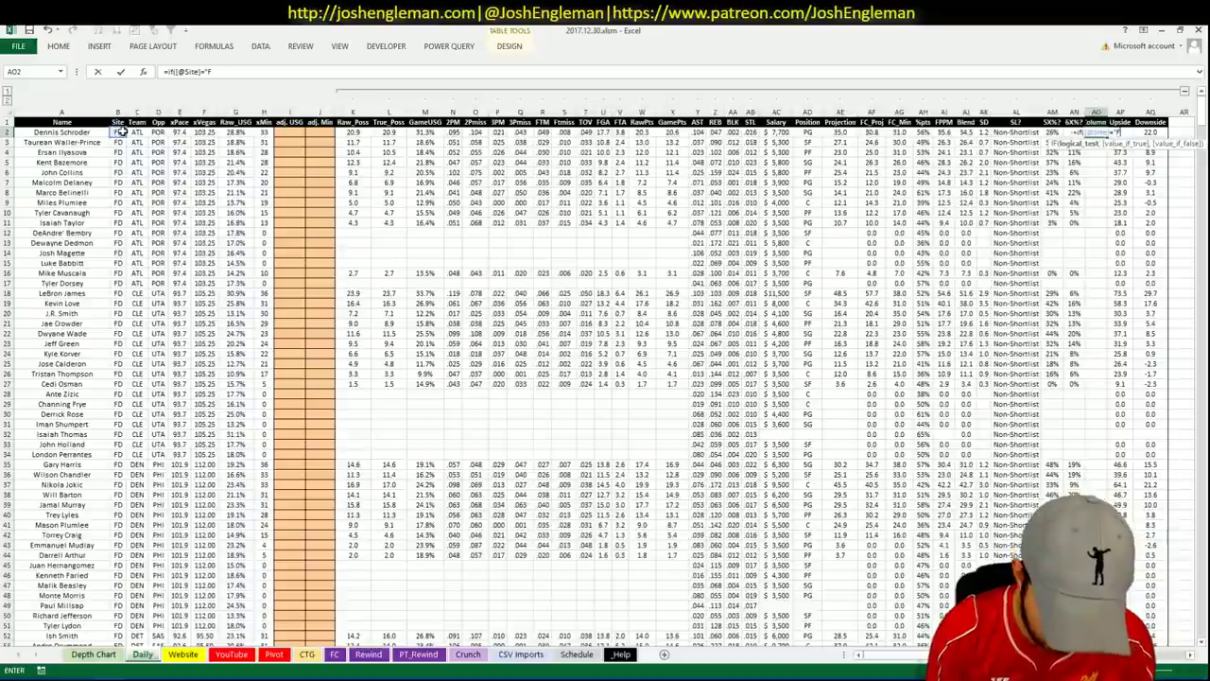
text(()
click(784, 133)
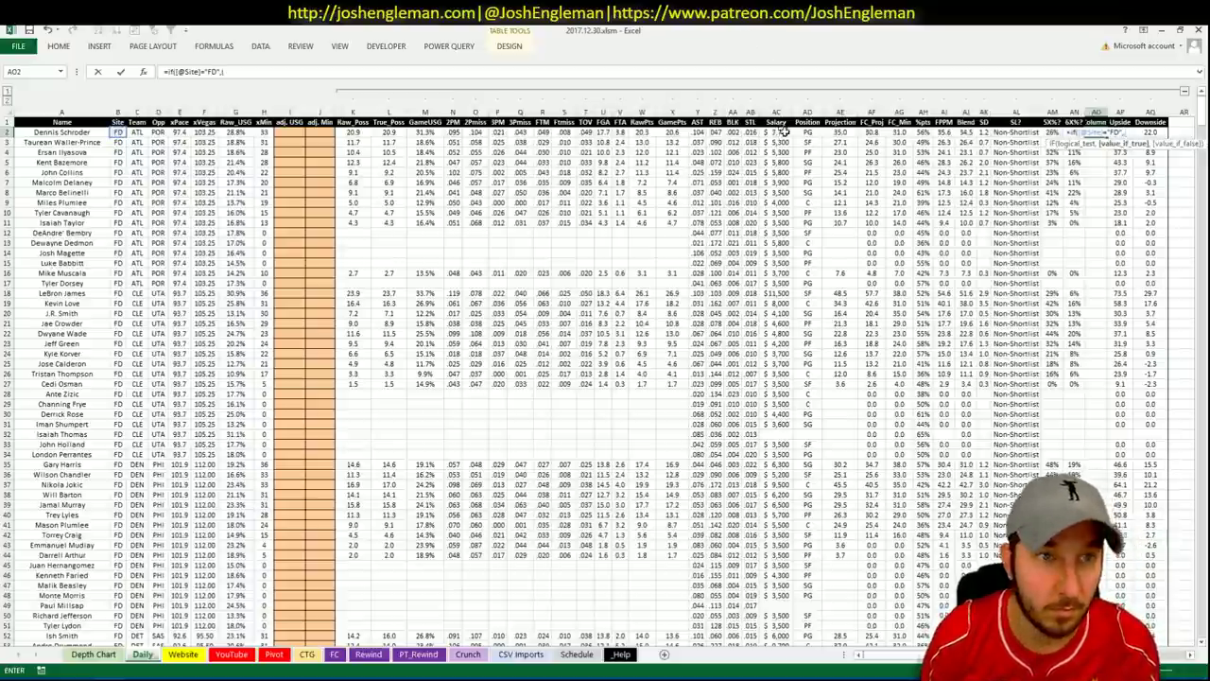
text(/1000))
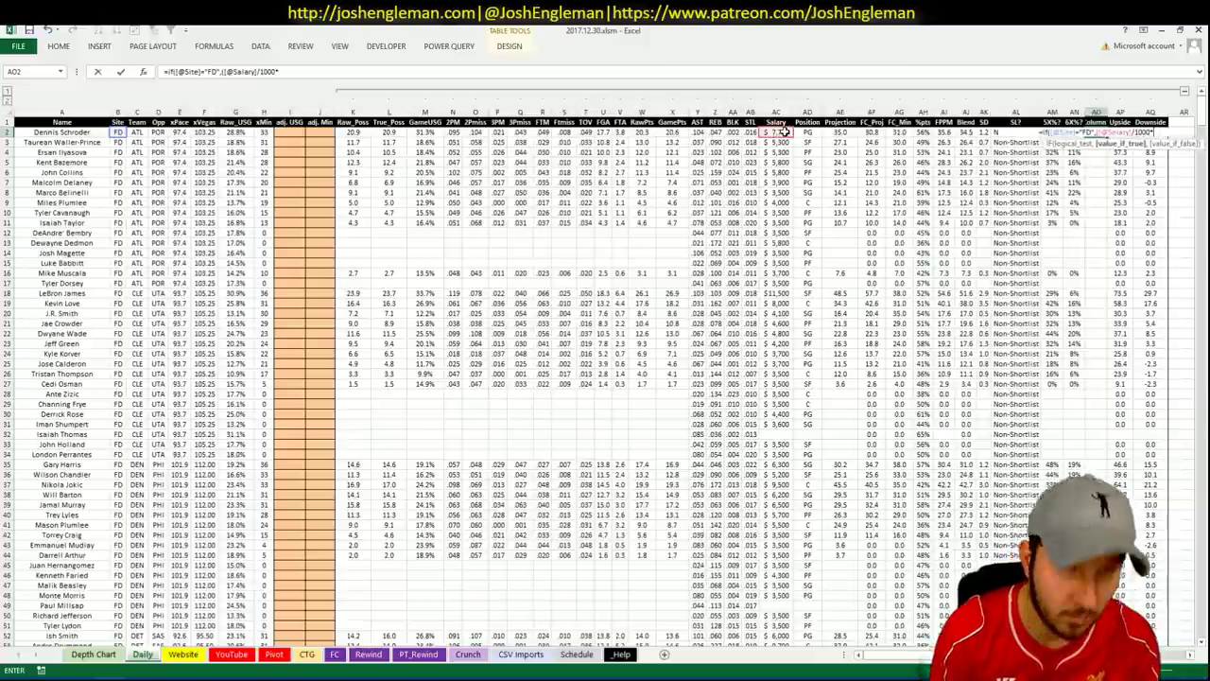
text(*5),[@Site)
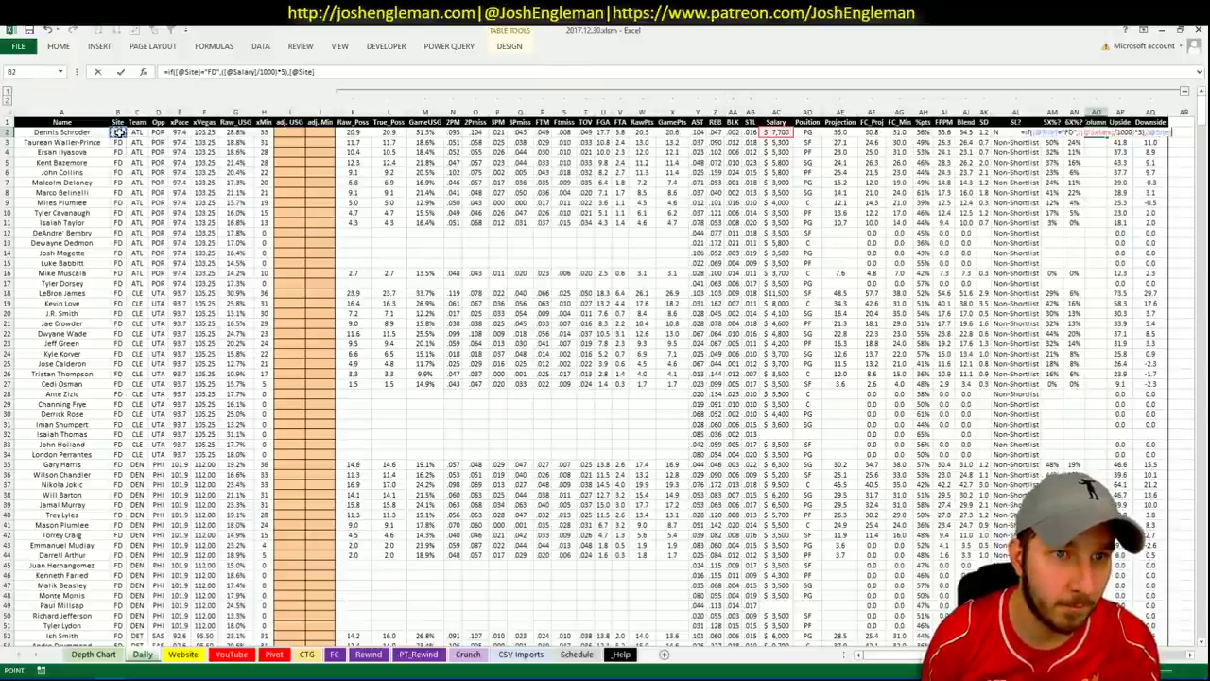
- Add a second IF to the AO2 formula returning Salary divided by 1000, times 6, for Site "DK", otherwise an empty string
click(119, 132)
click(365, 69)
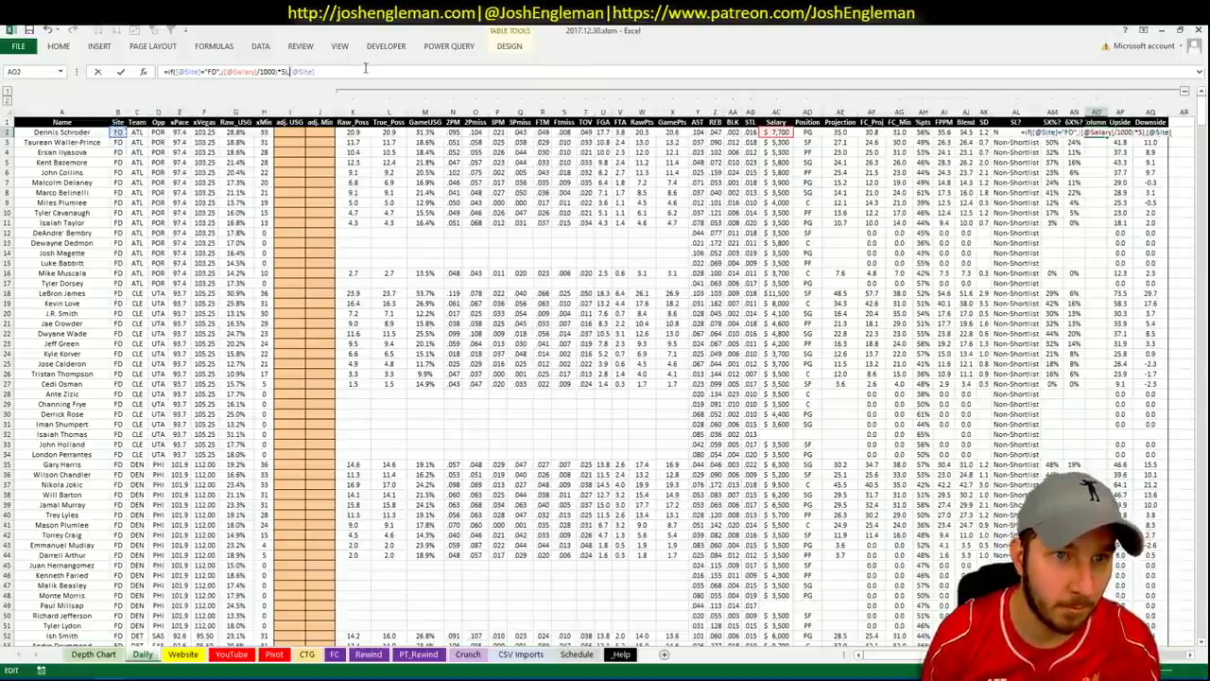
text(if([@Site])
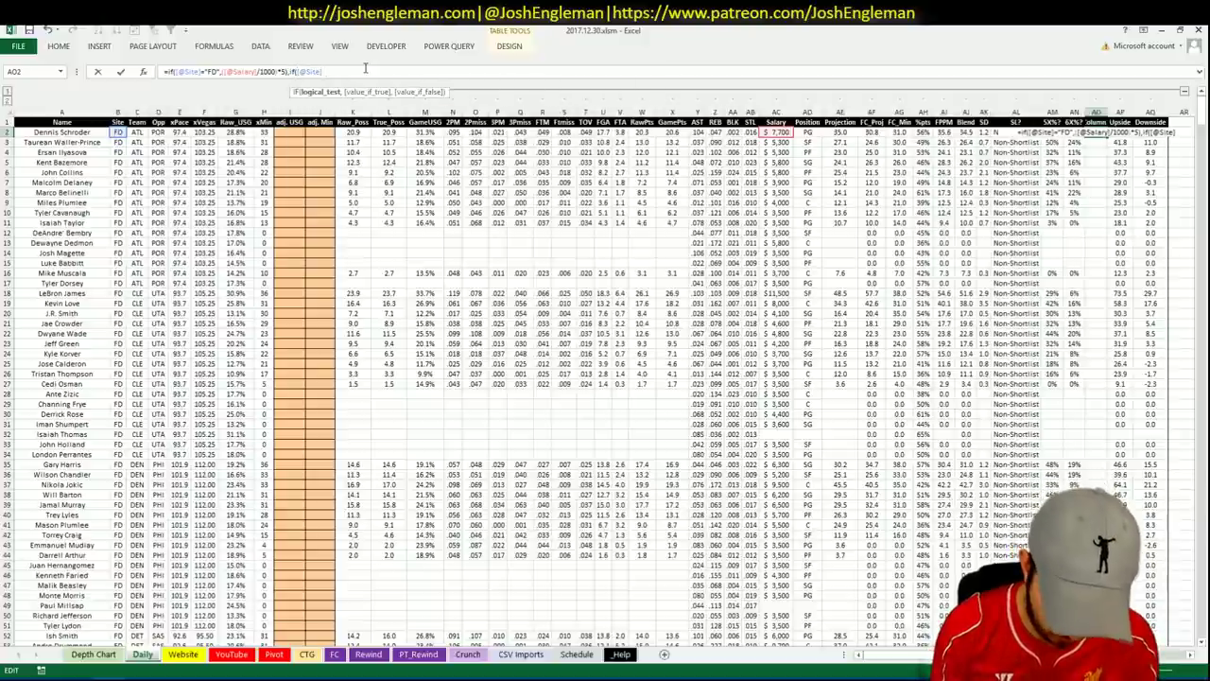
text(="DK",)
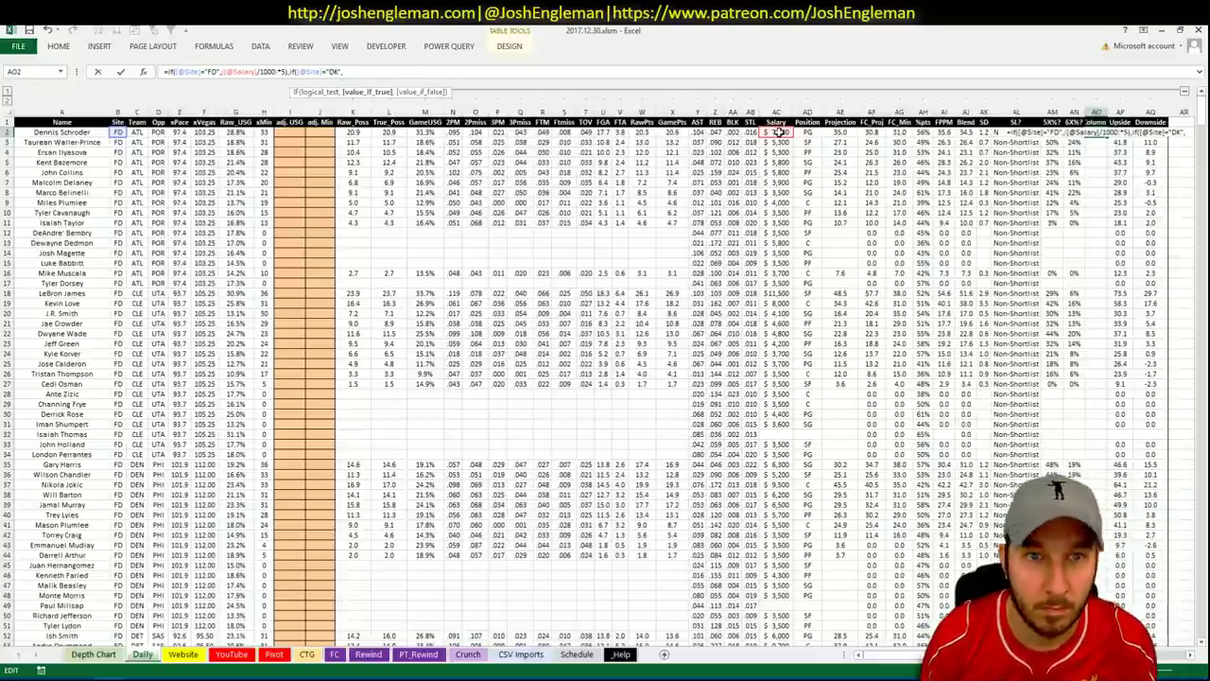
text(()
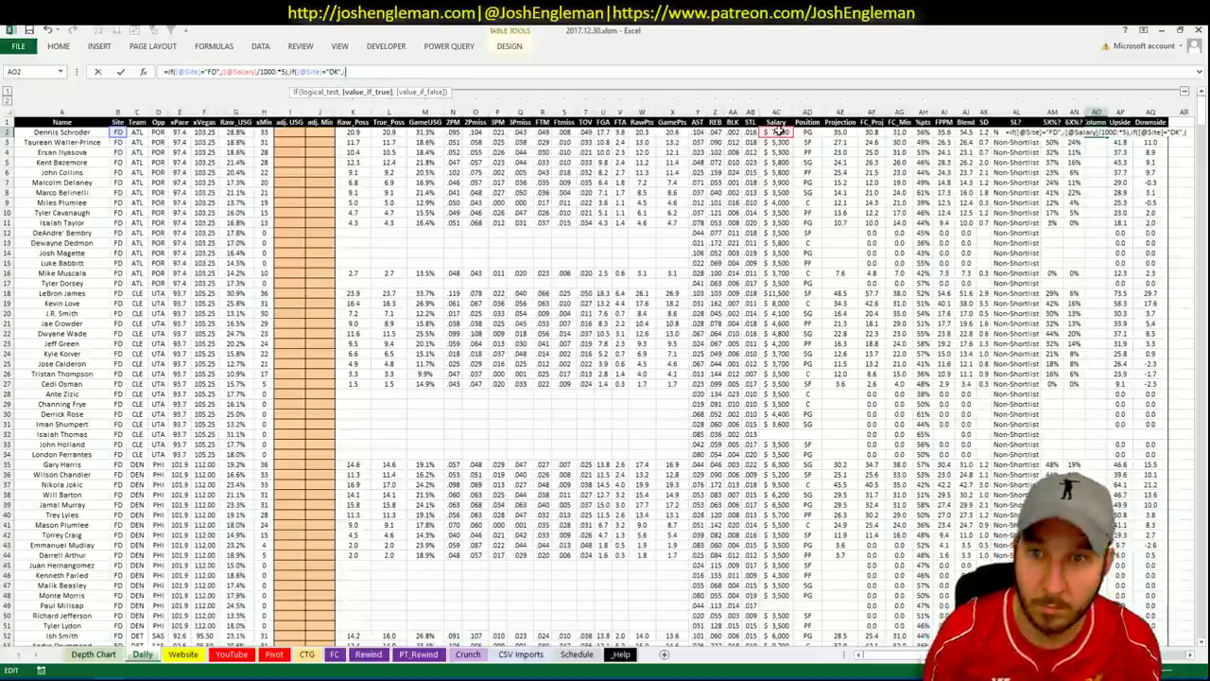
click(777, 133)
text(/1000)
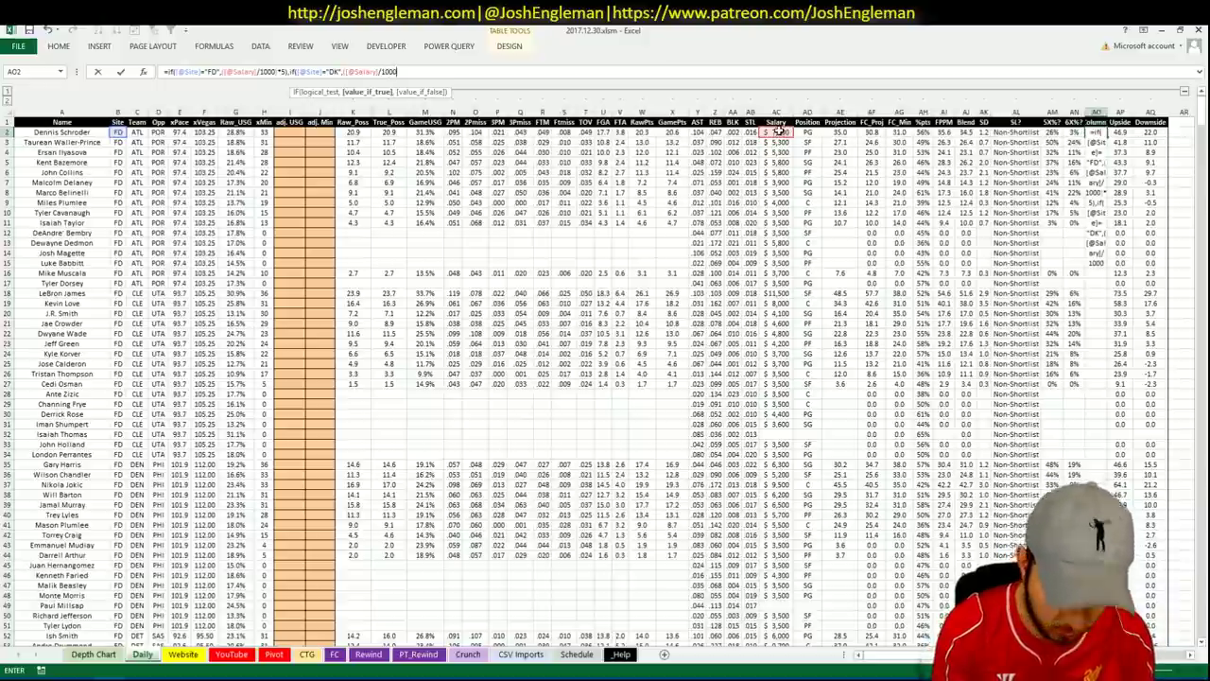
text()*)
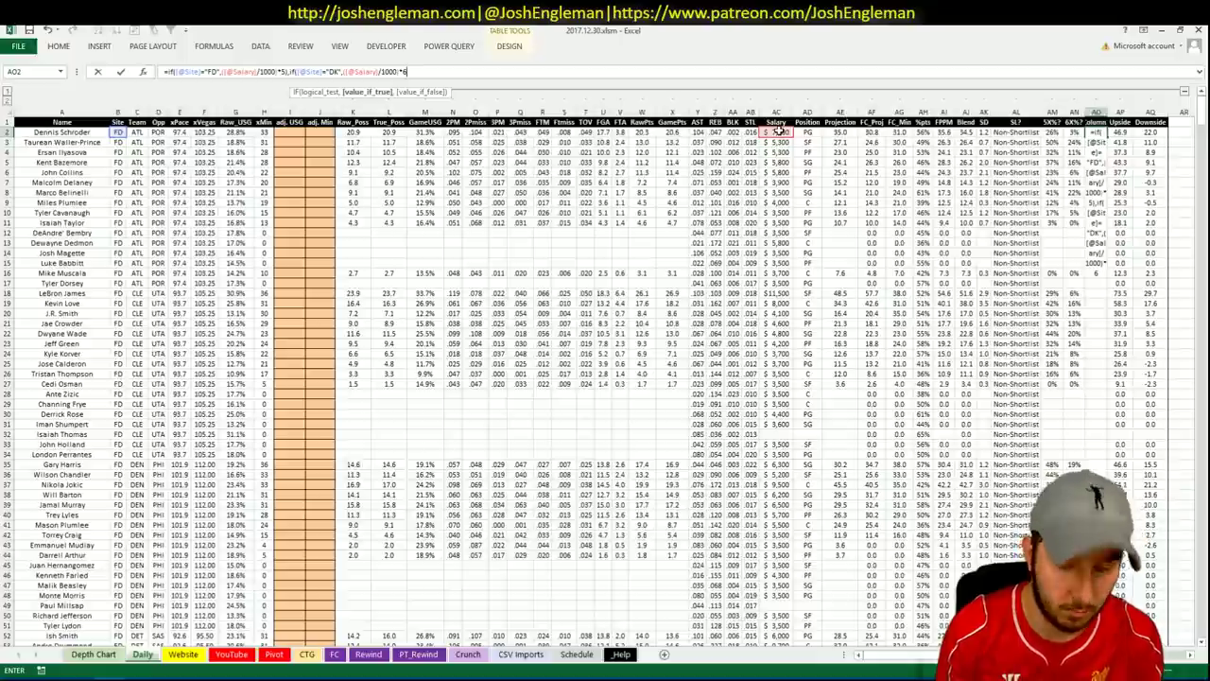
text(6,""))
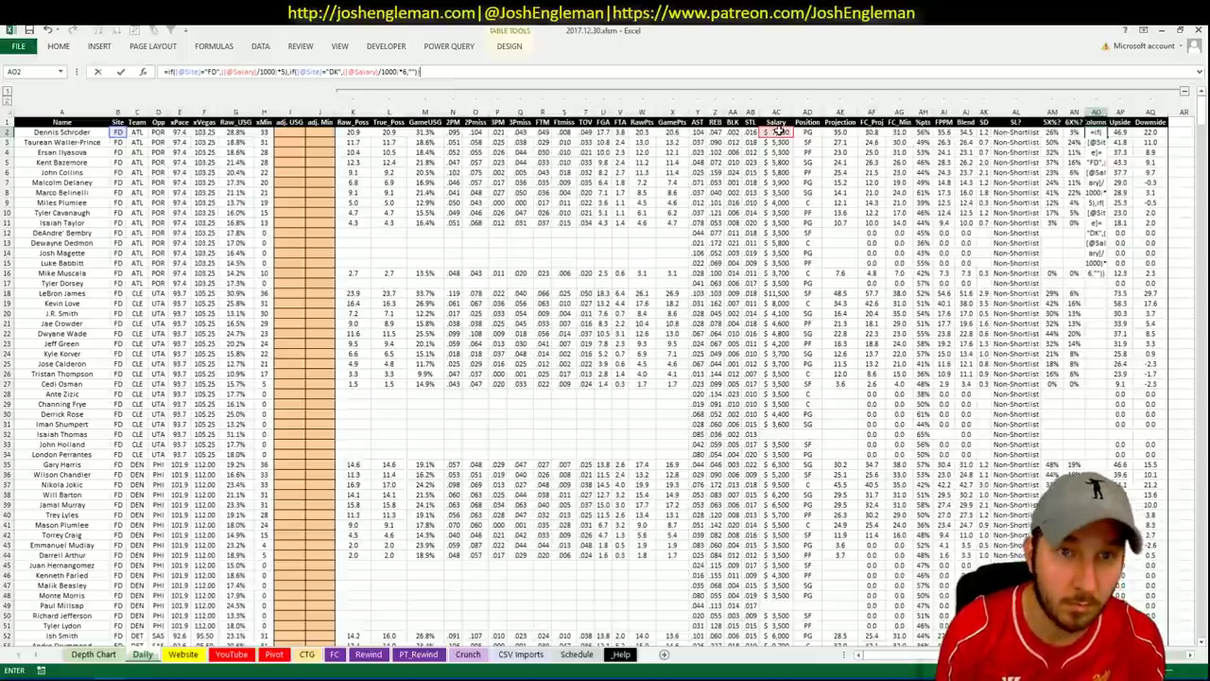
- Try to wrap the AO2 formula in IFERROR with an empty string as the fallback
click(168, 73)
text(iferror)
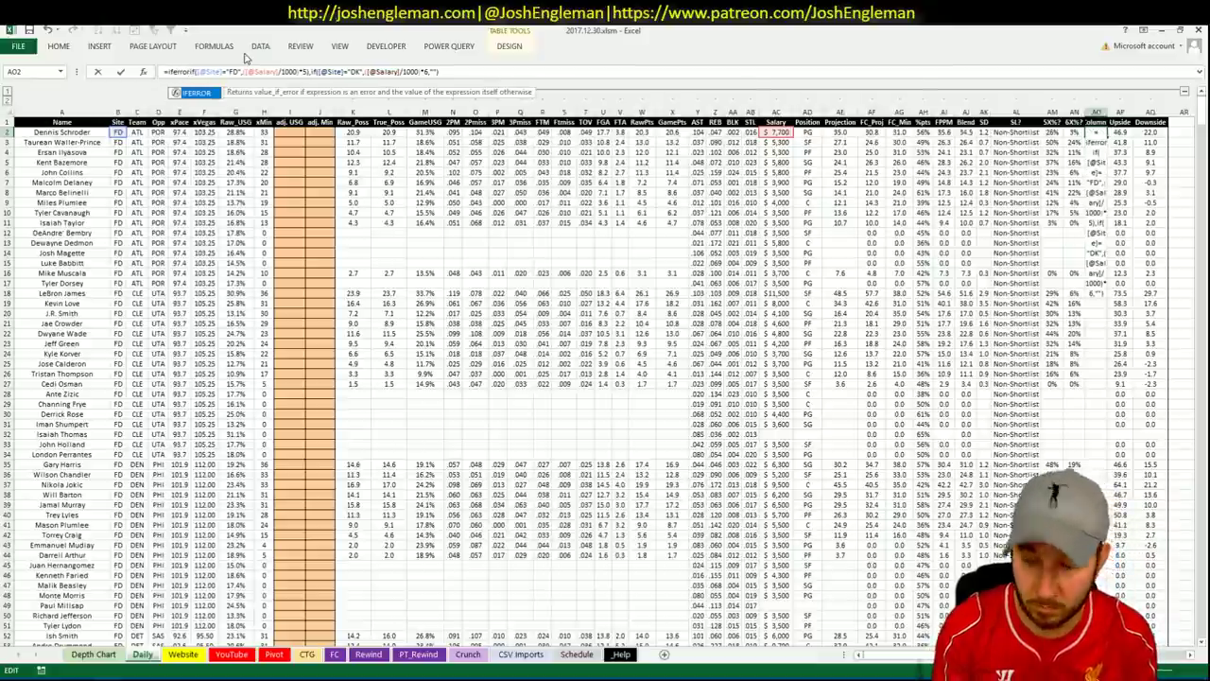
text(()
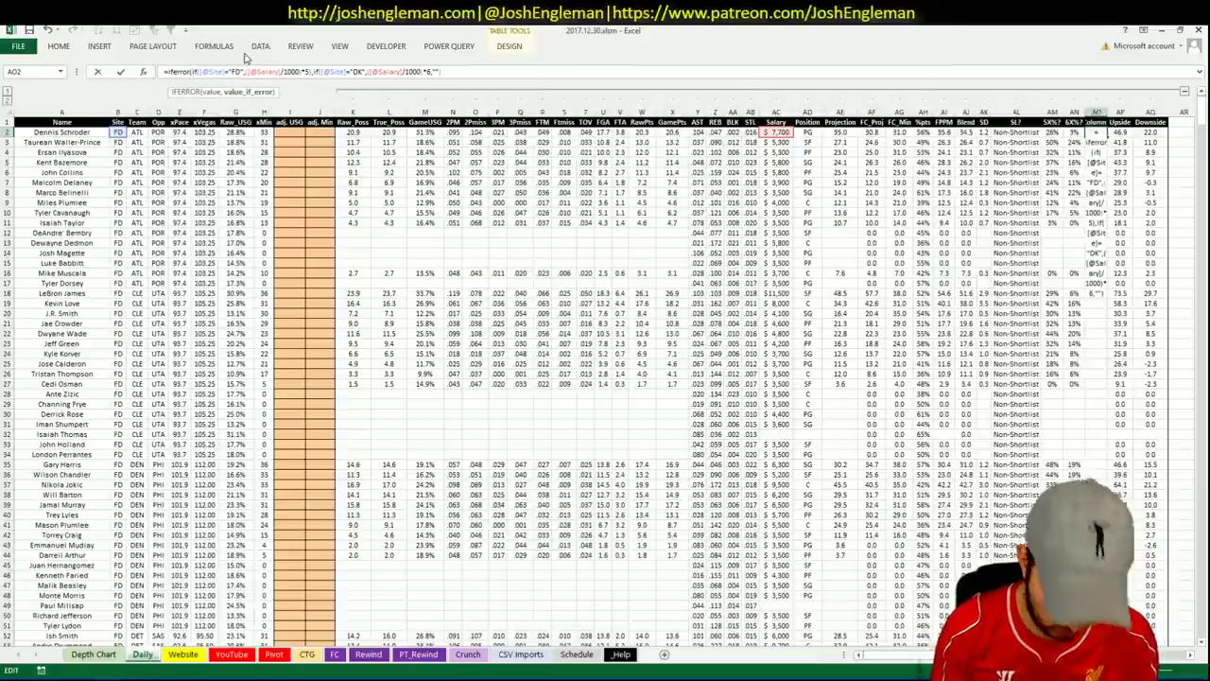
key(End)
text())
key(Return)
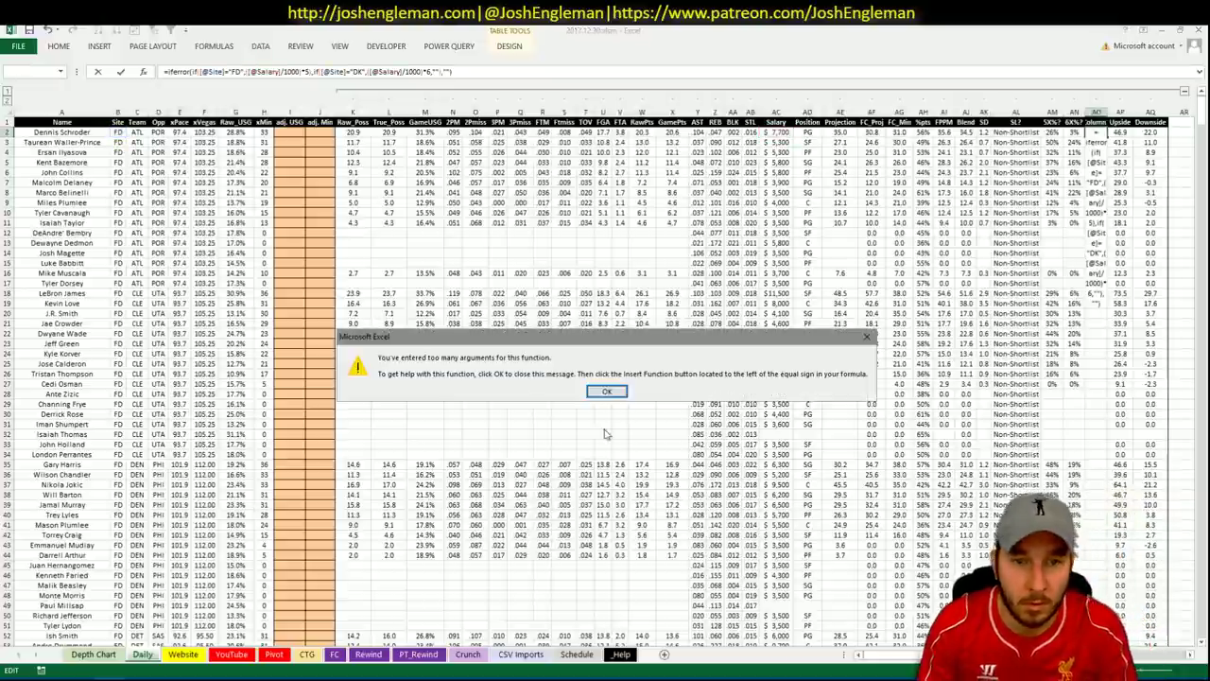
click(607, 391)
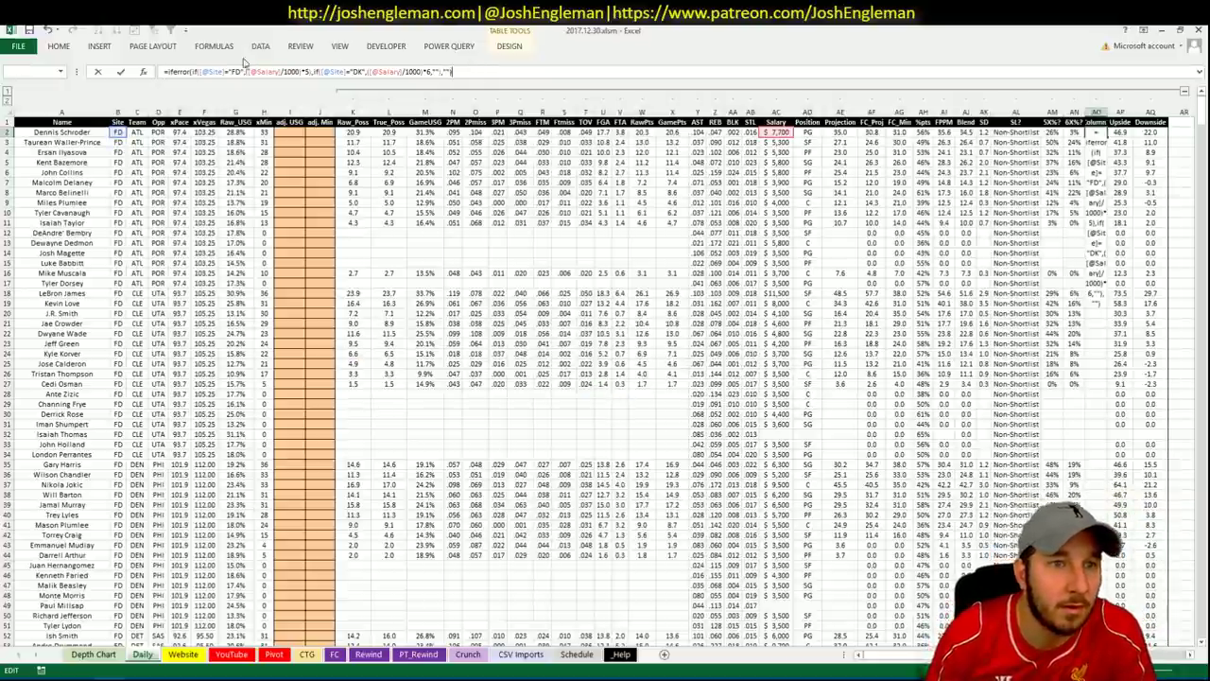
- Try to repair the IFERROR formula by checking its arguments and retyping the closing brackets and empty-string fallback
click(192, 71)
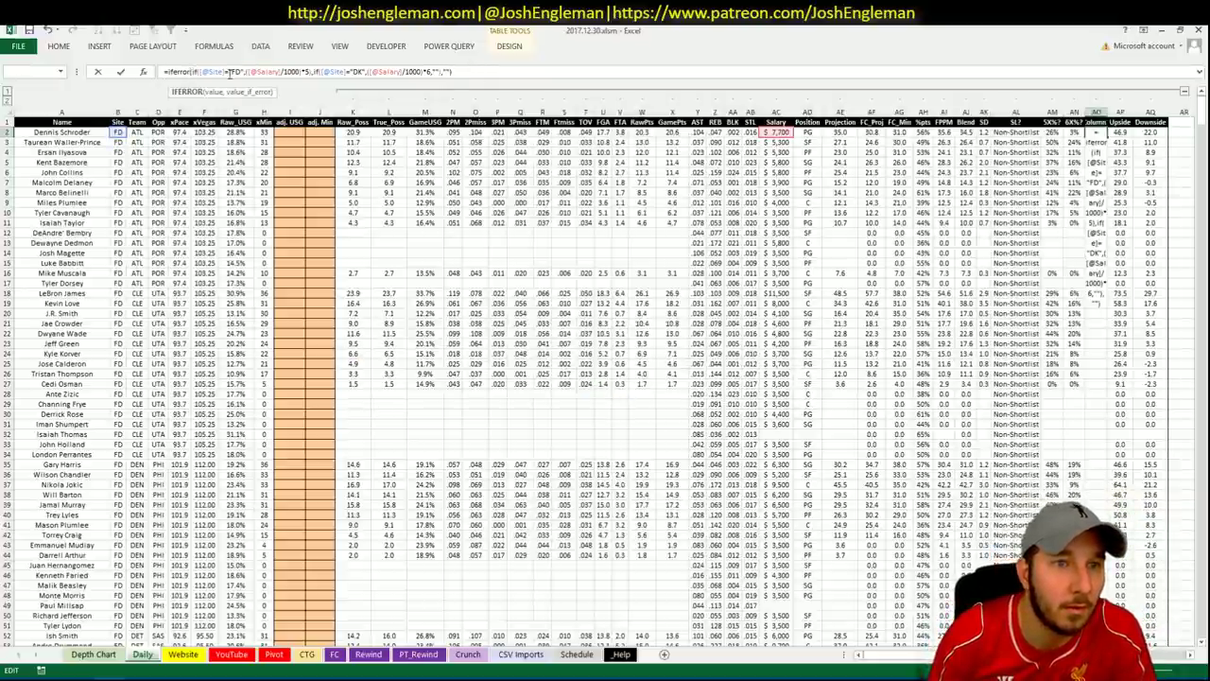
click(438, 75)
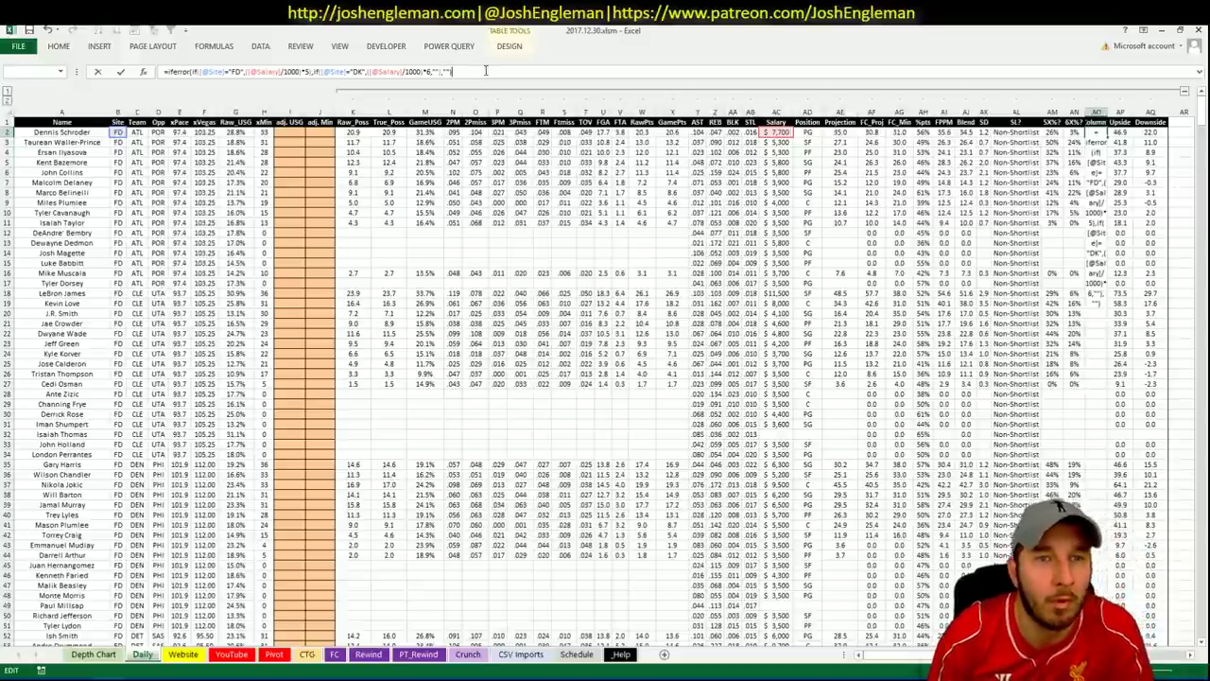
key(Return)
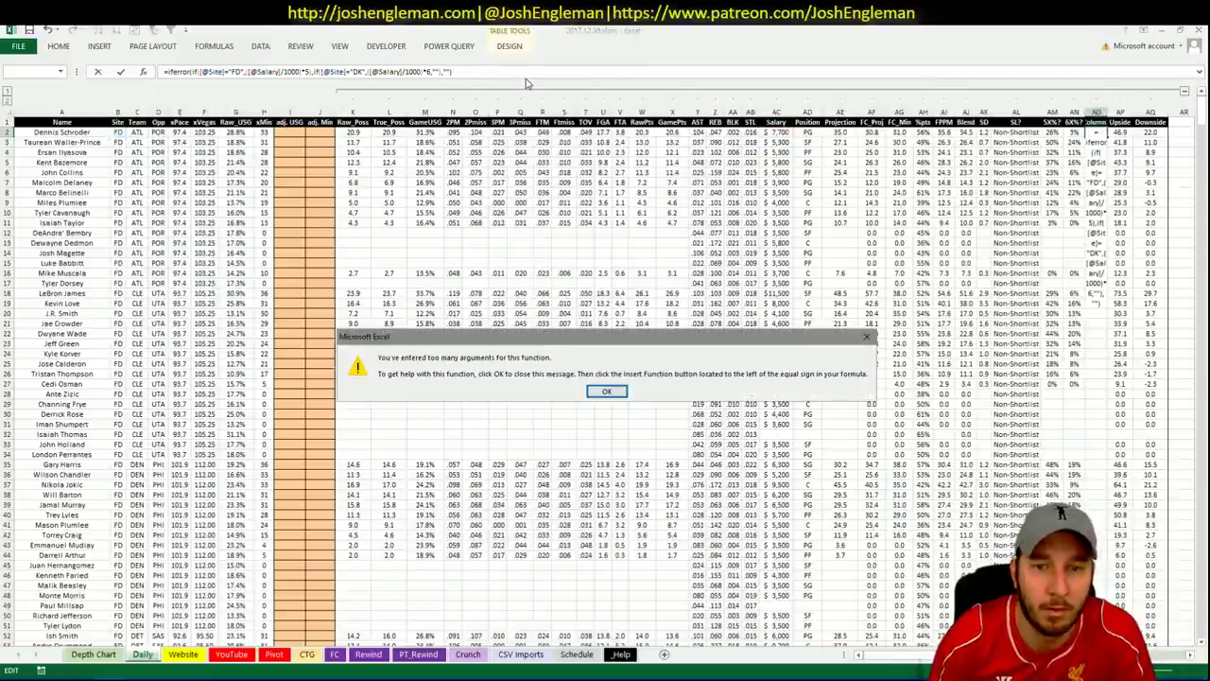
key(Return)
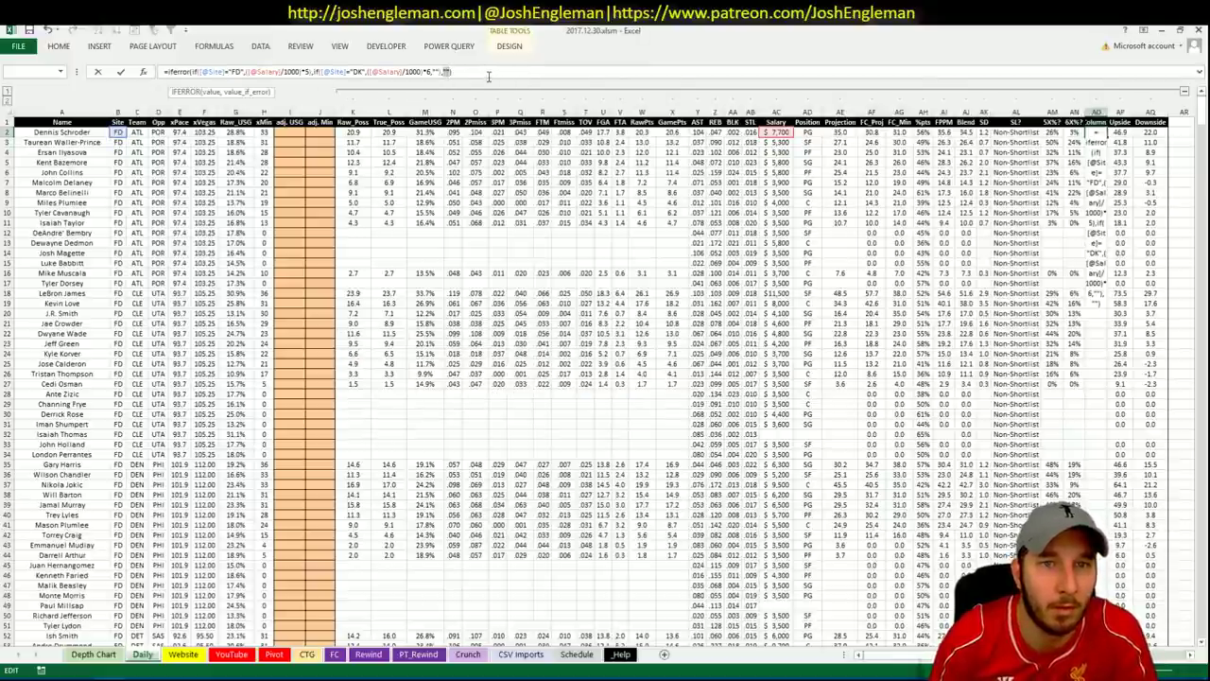
key(BackSpace)
key(BackSpace)
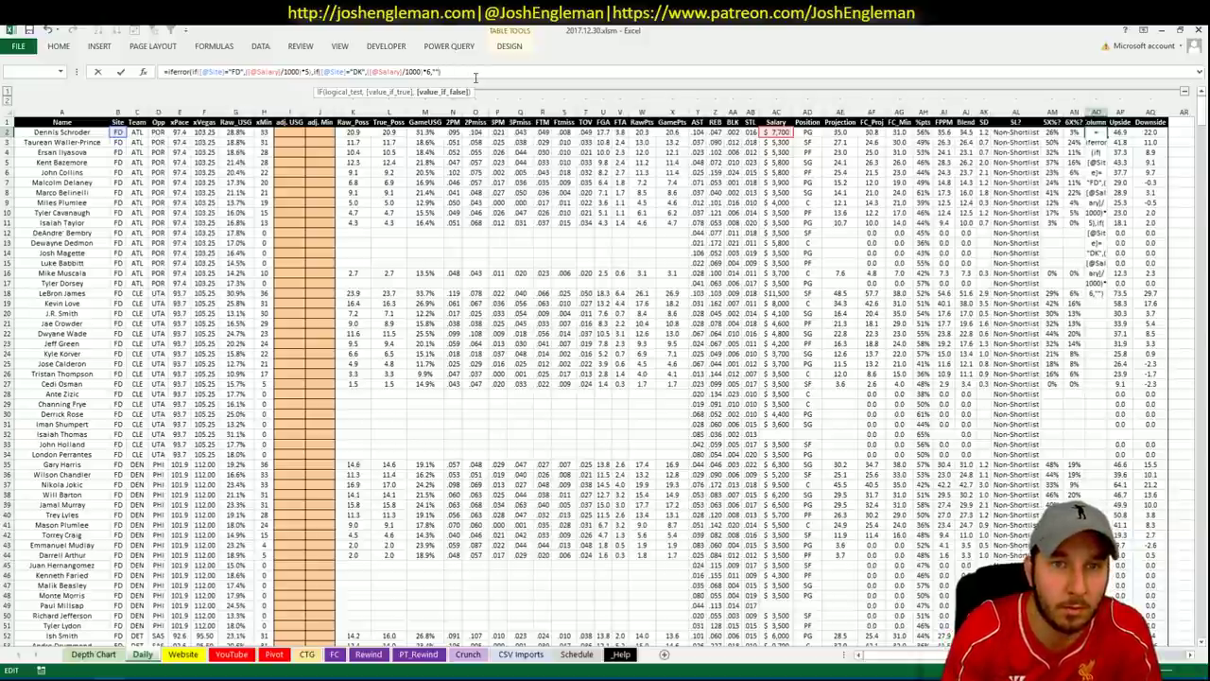
text(),""))
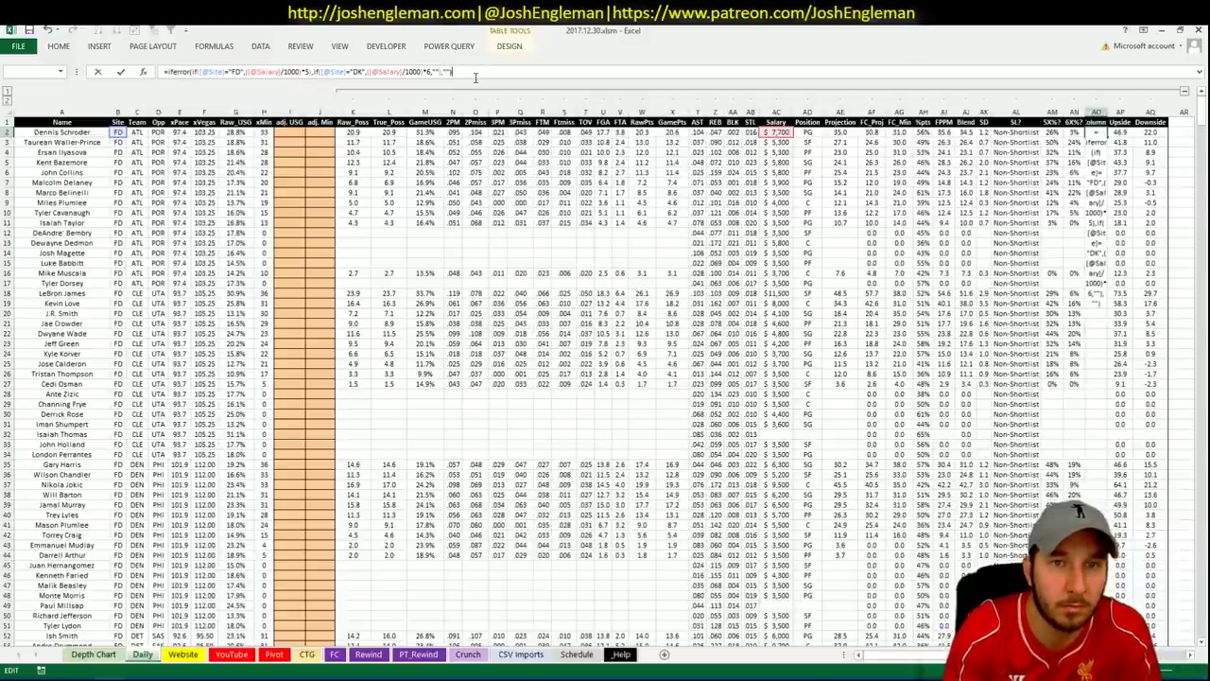
key(Return)
key(Return)
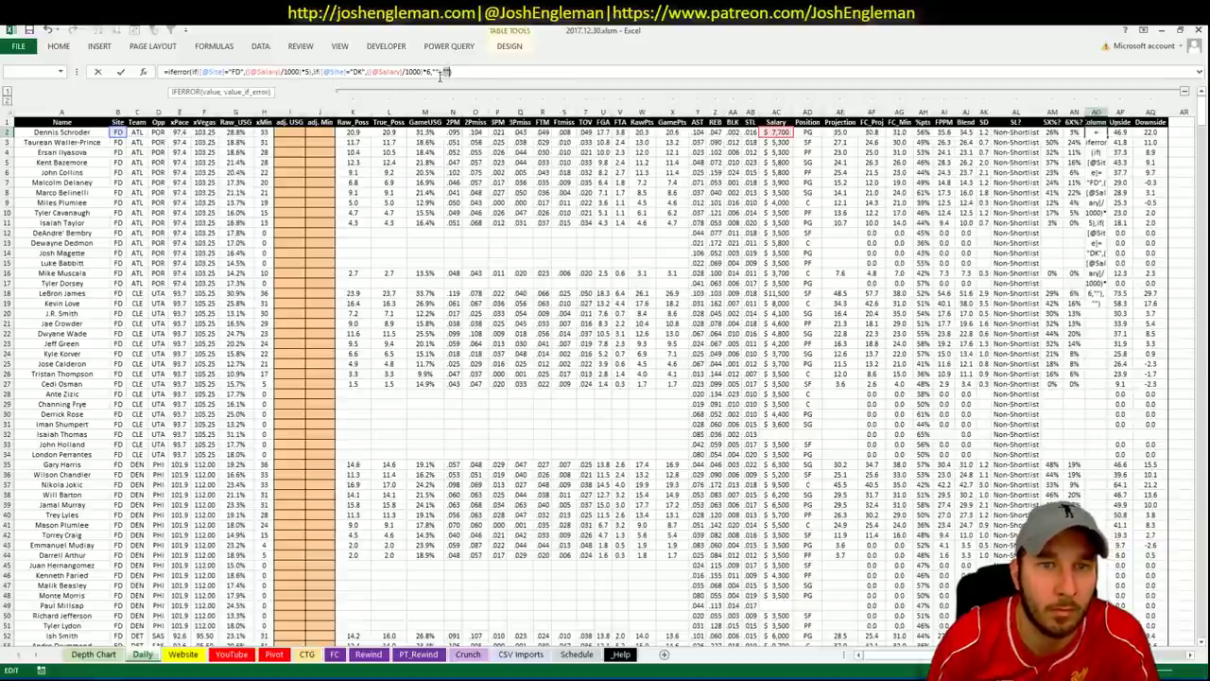
click(477, 69)
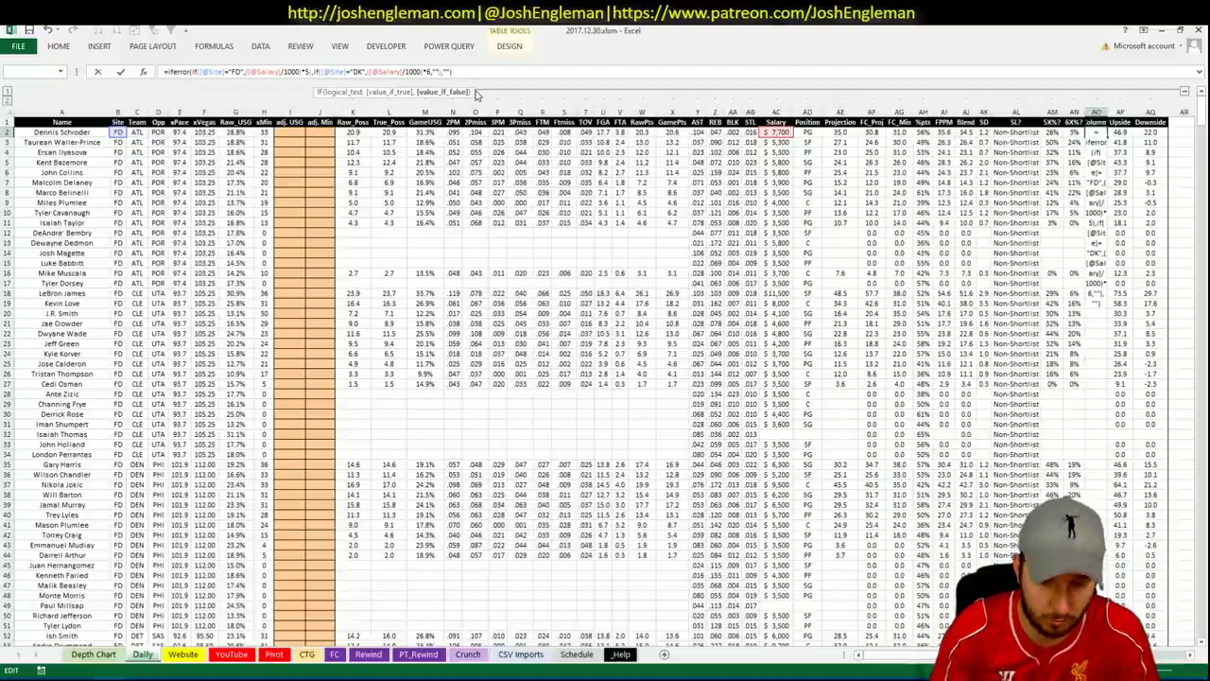
text(),""))
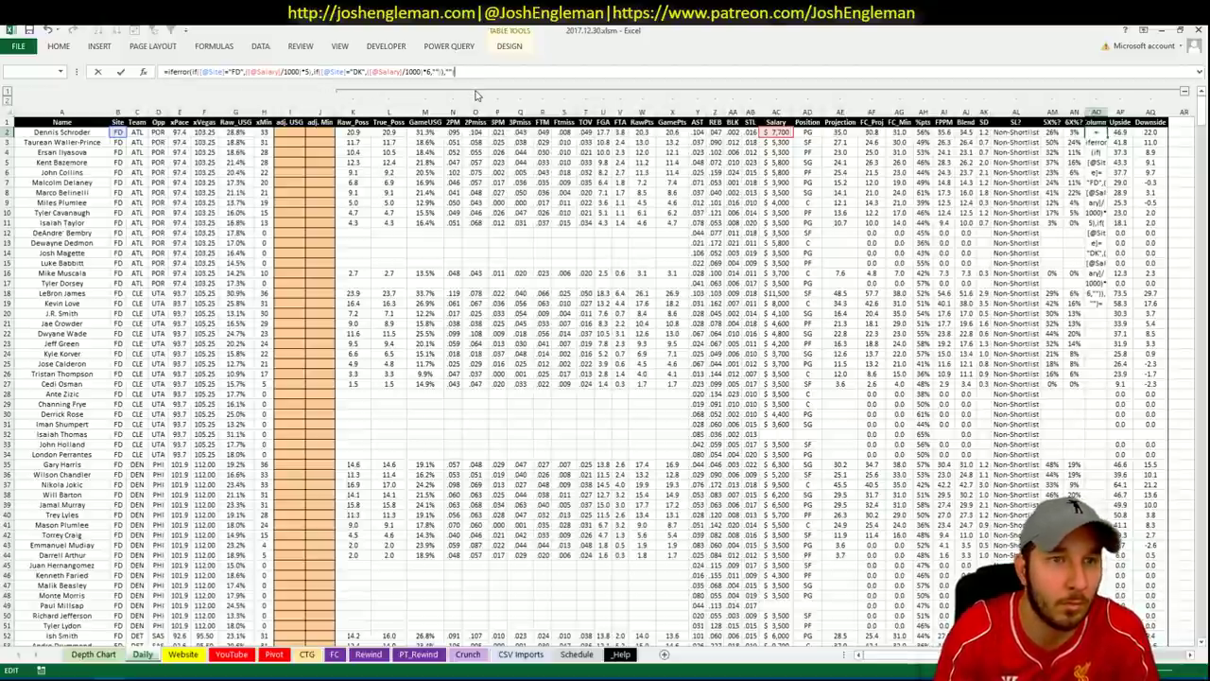
- Remove the IFERROR wrapper from the AO2 formula, enter the remaining FD and DK IF expressions, and reselect the cell
drag(168, 72, 196, 72)
key(BackSpace)
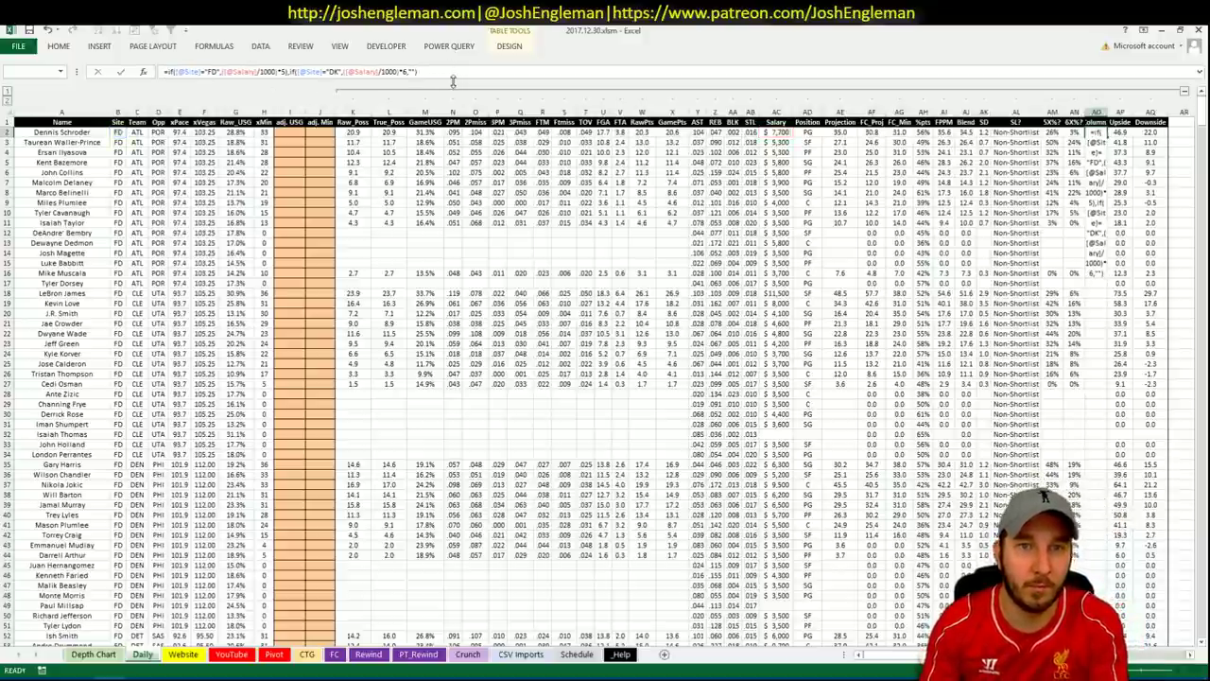
key(Return)
click(1096, 132)
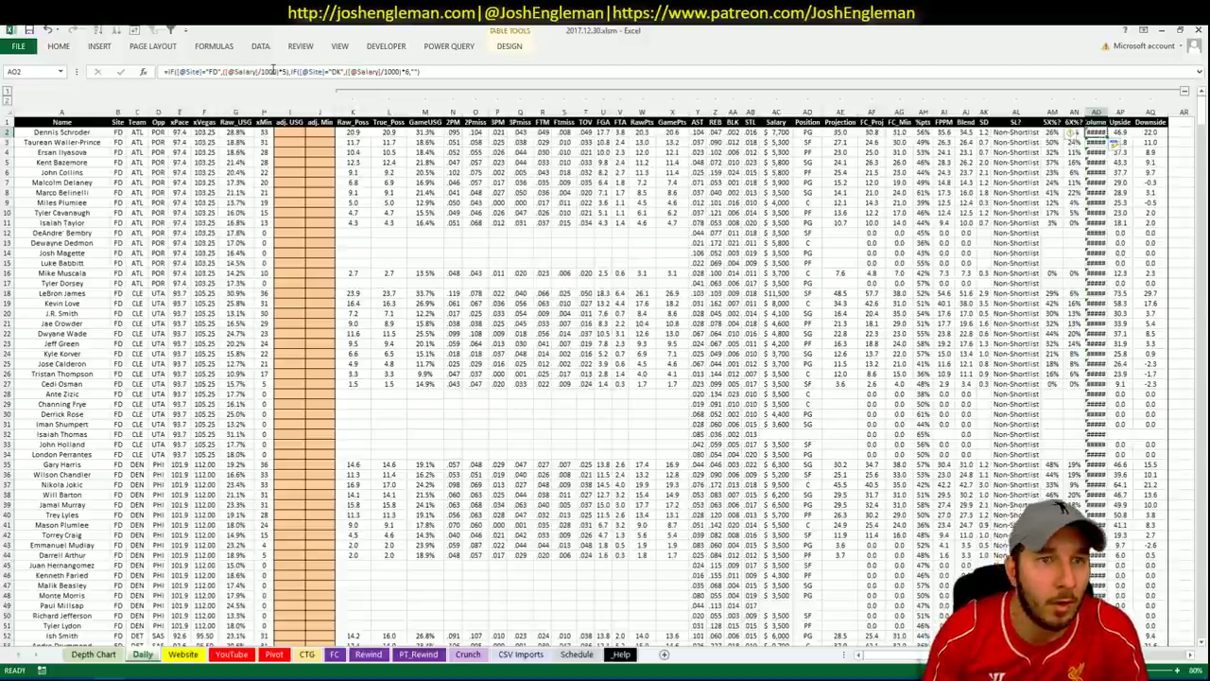
- Remove the extra closing bracket after the FD expression in the AO2 formula and wrap the formula in IFERROR with an empty-string fallback
click(272, 72)
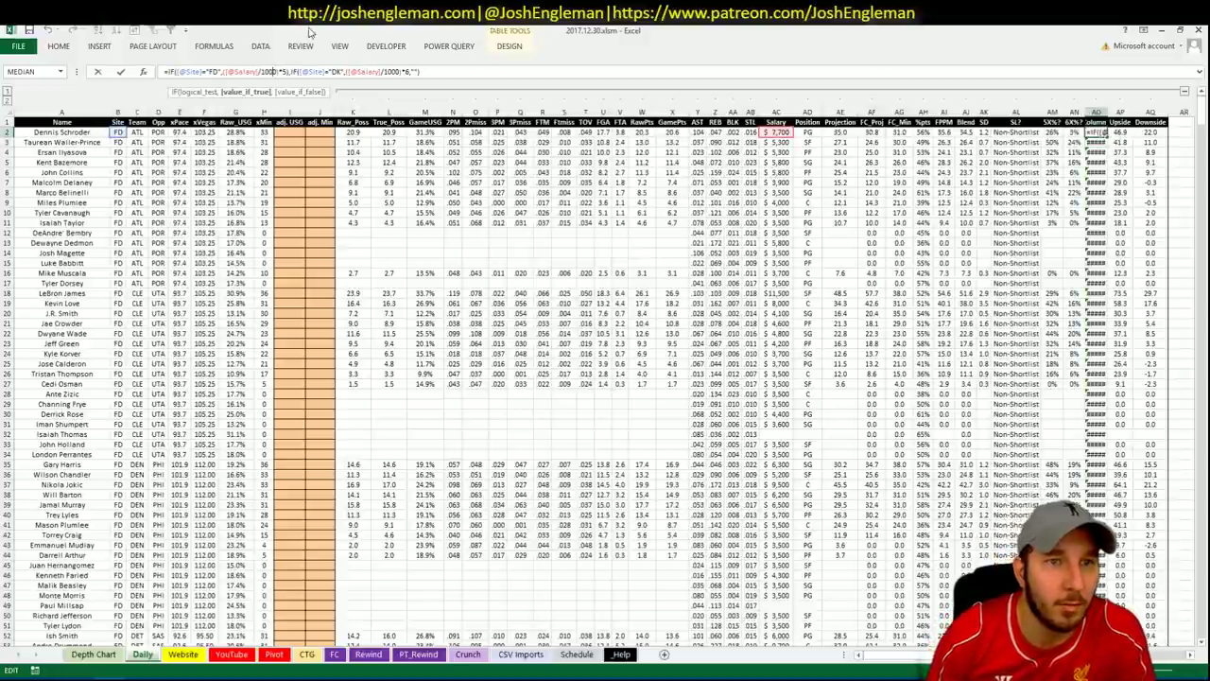
key(BackSpace)
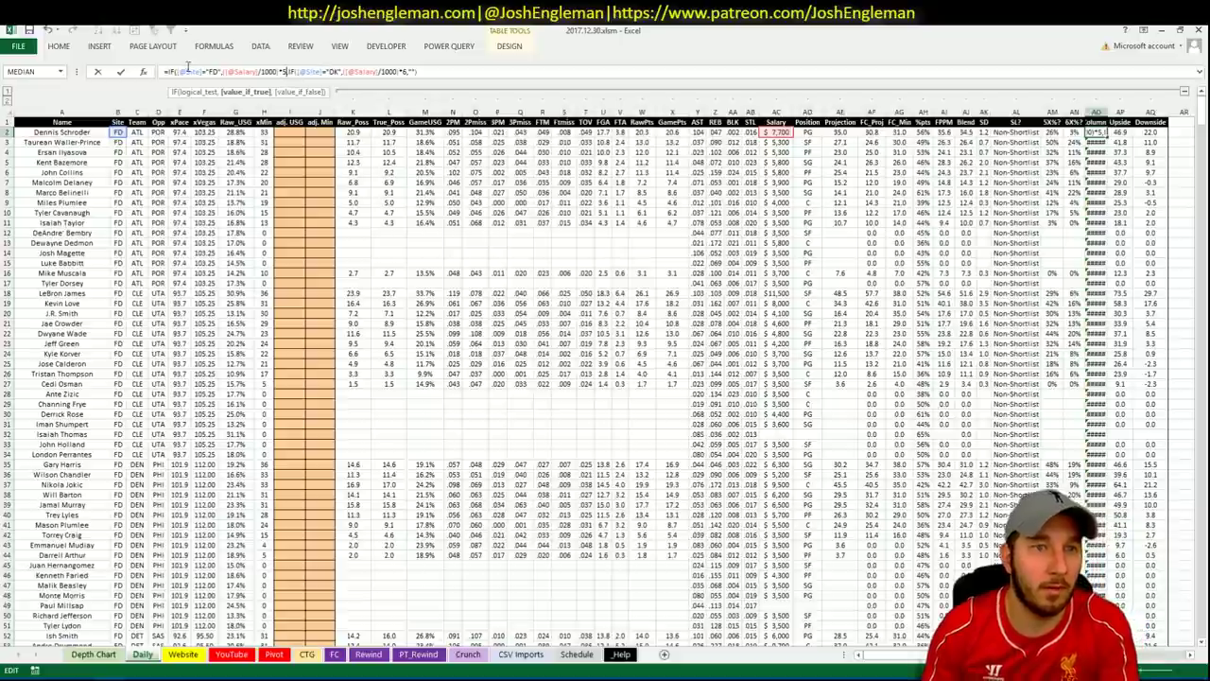
click(167, 72)
text(iferror()
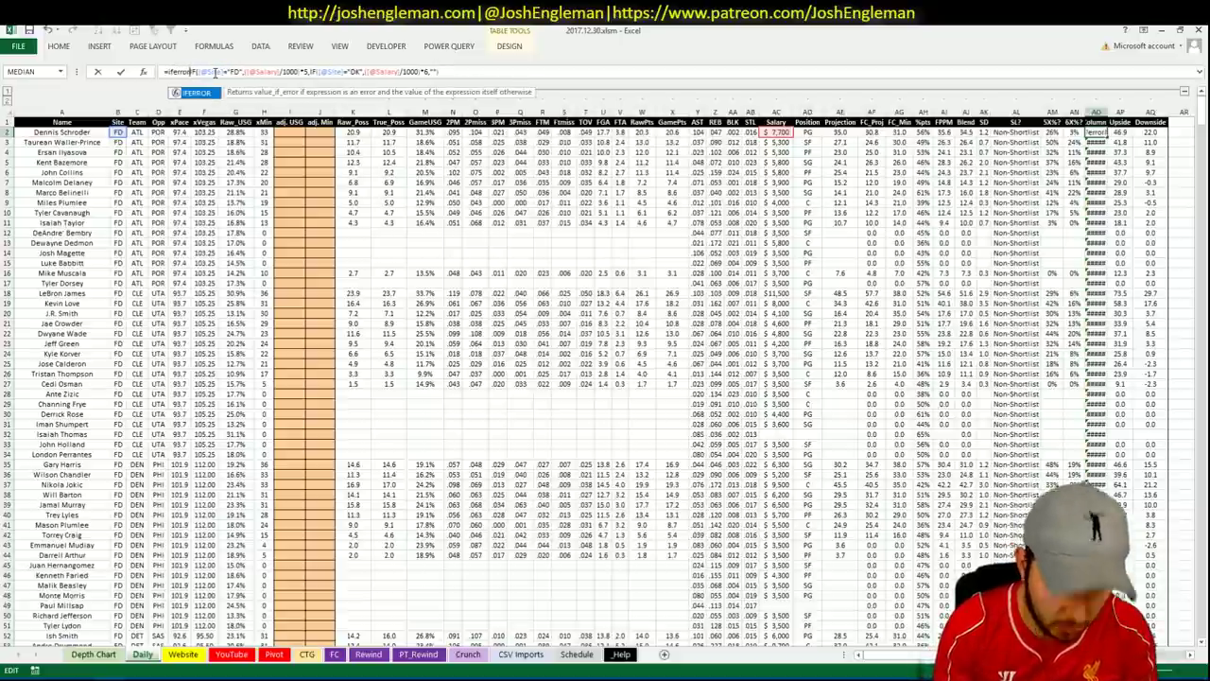
key(End)
text(),"")
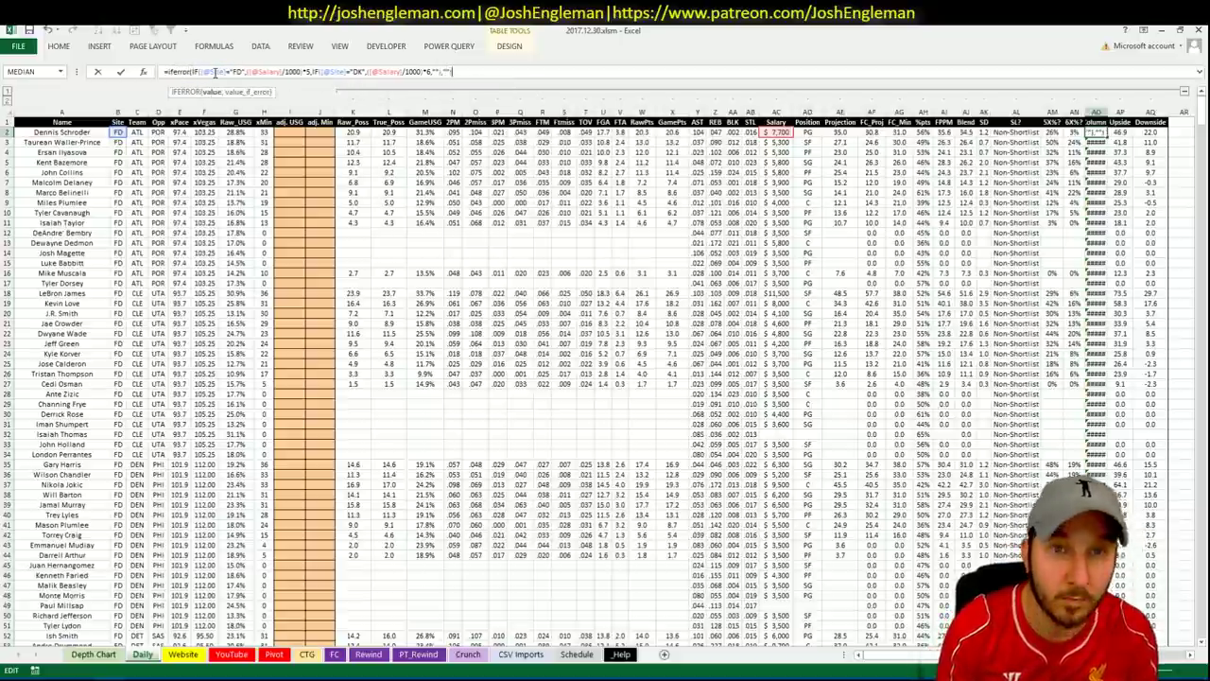
key(Return)
key(Return)
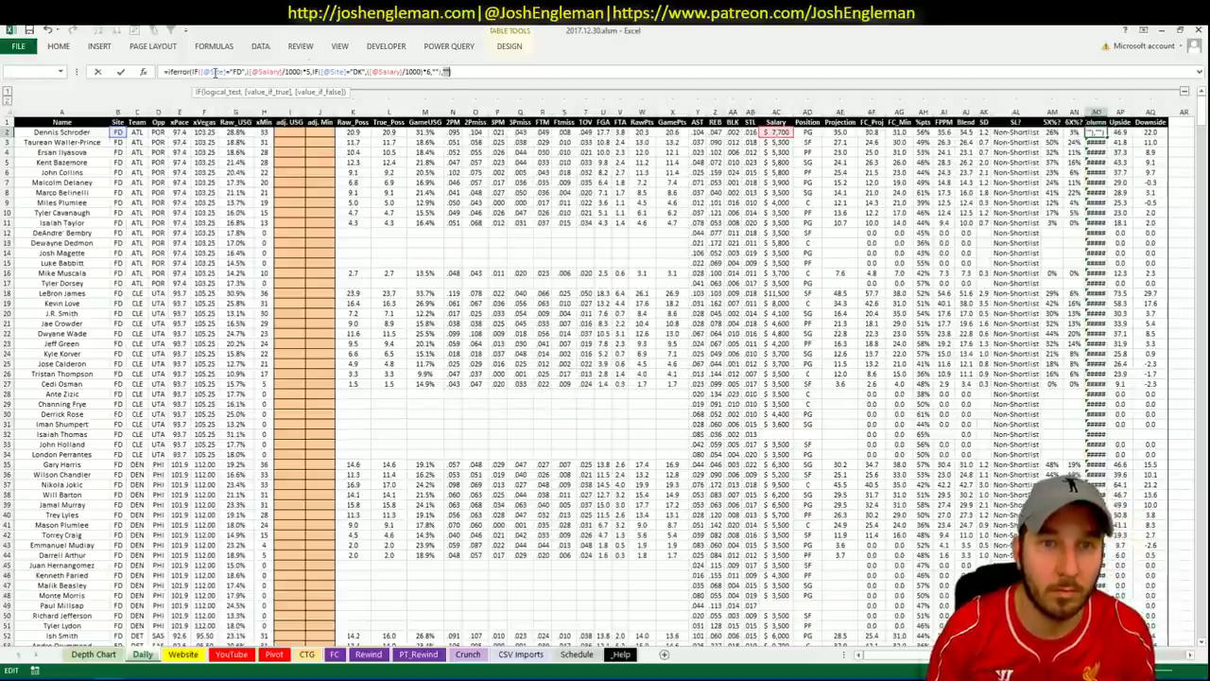
key(Left)
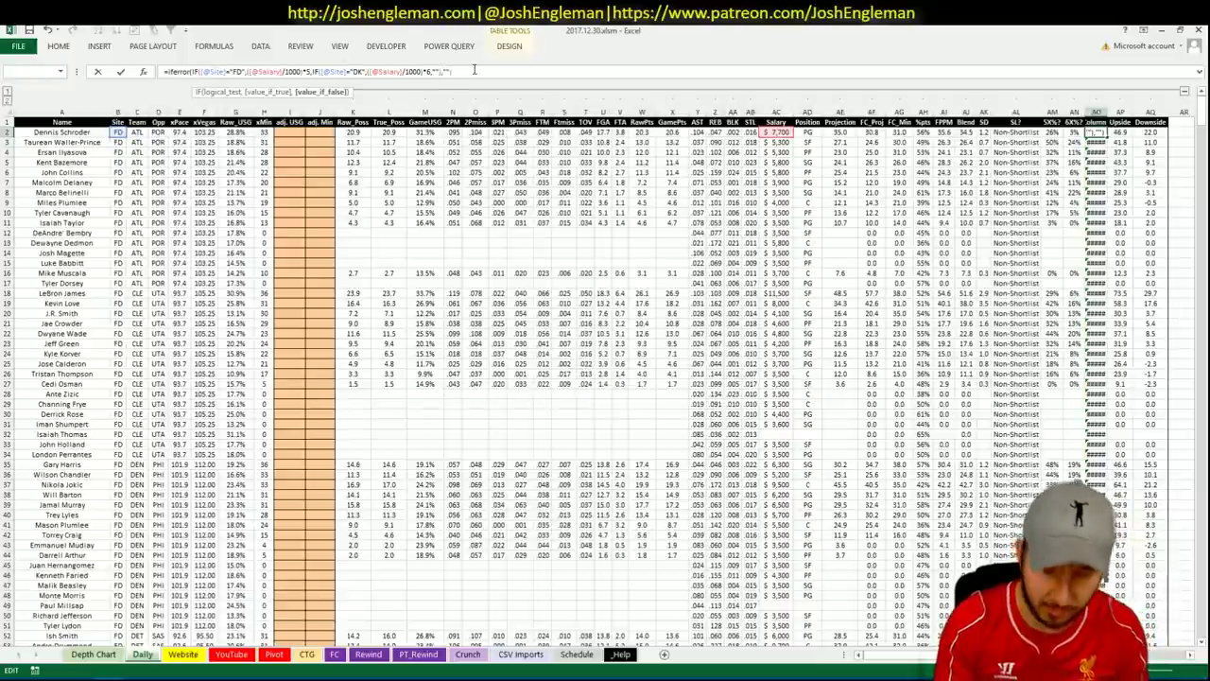
key(Return)
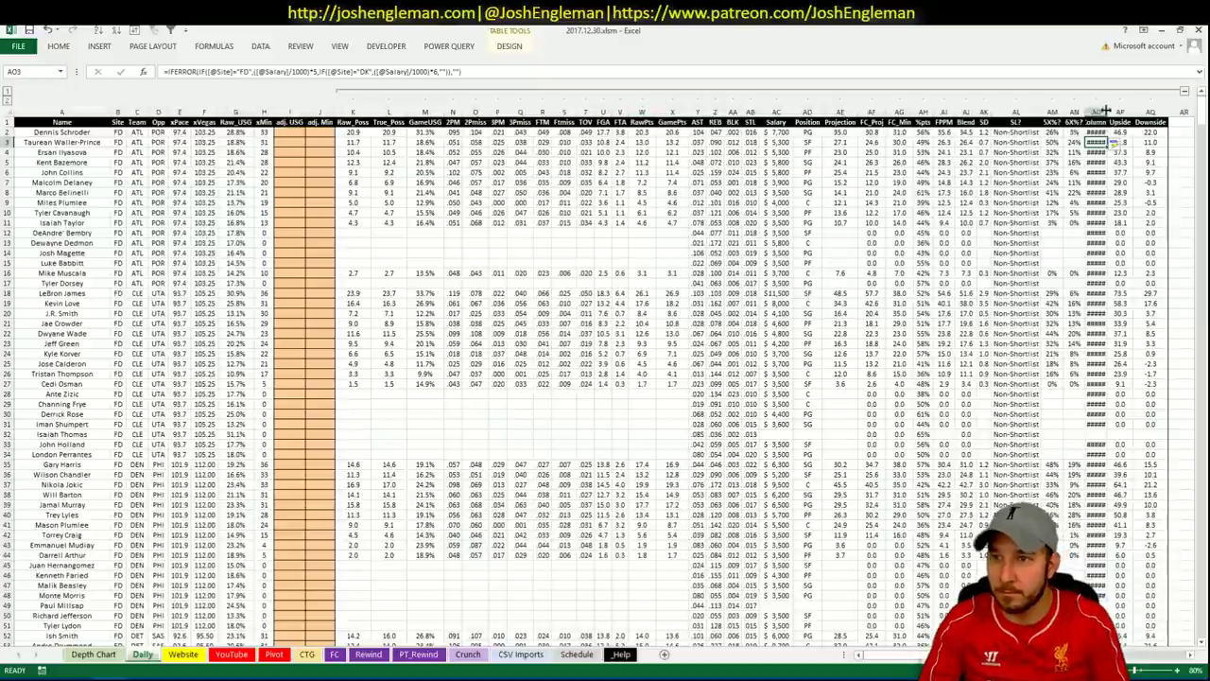
- Rename the header of the new calculated column in AO1 as Value
click(1097, 112)
click(1097, 122)
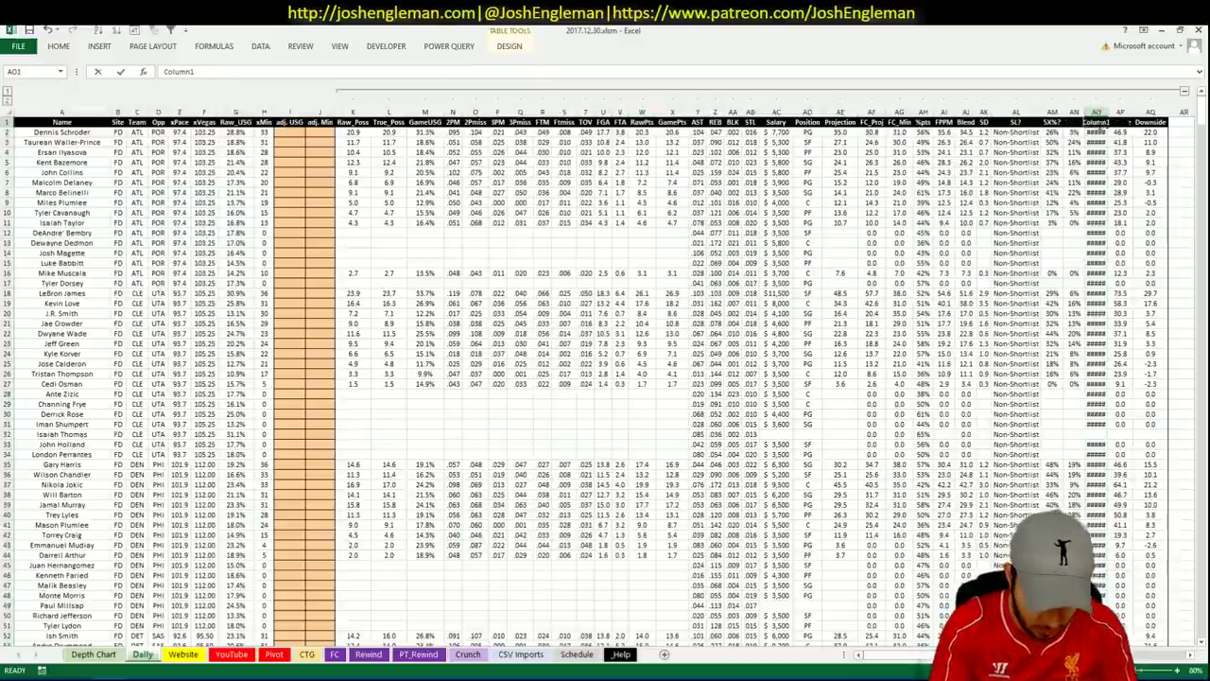
key(BackSpace)
text(Value)
key(Return)
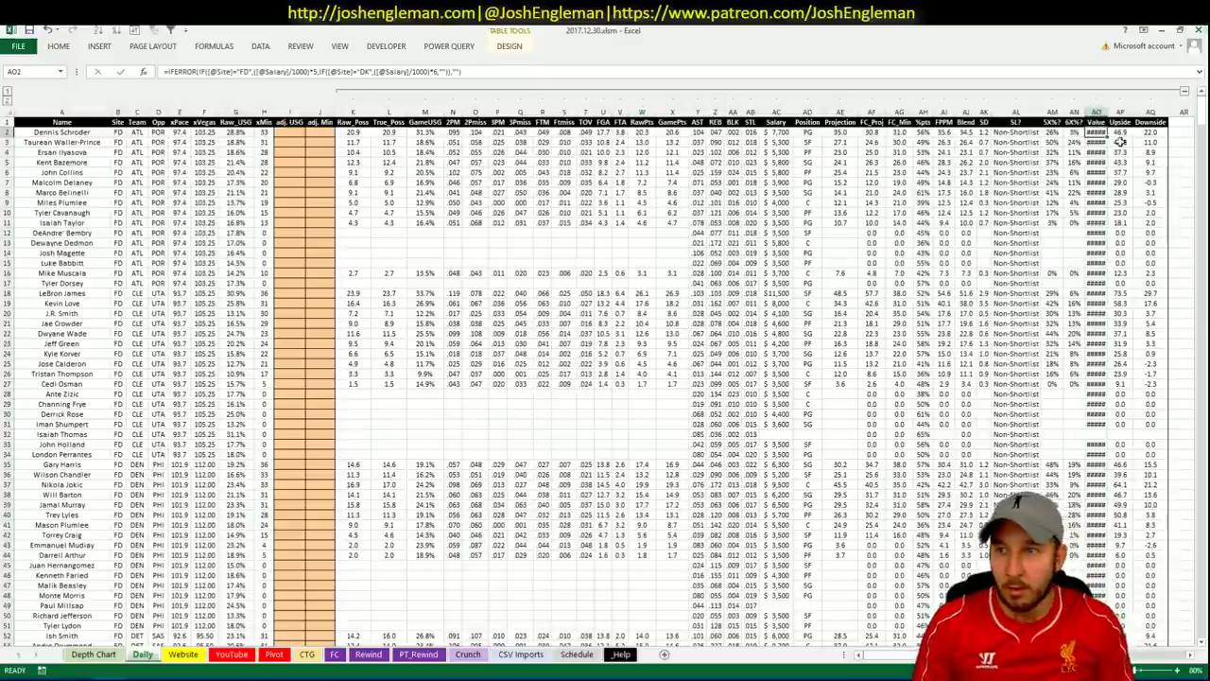
- Format the whole Value column as Number with one decimal place
click(1095, 110)
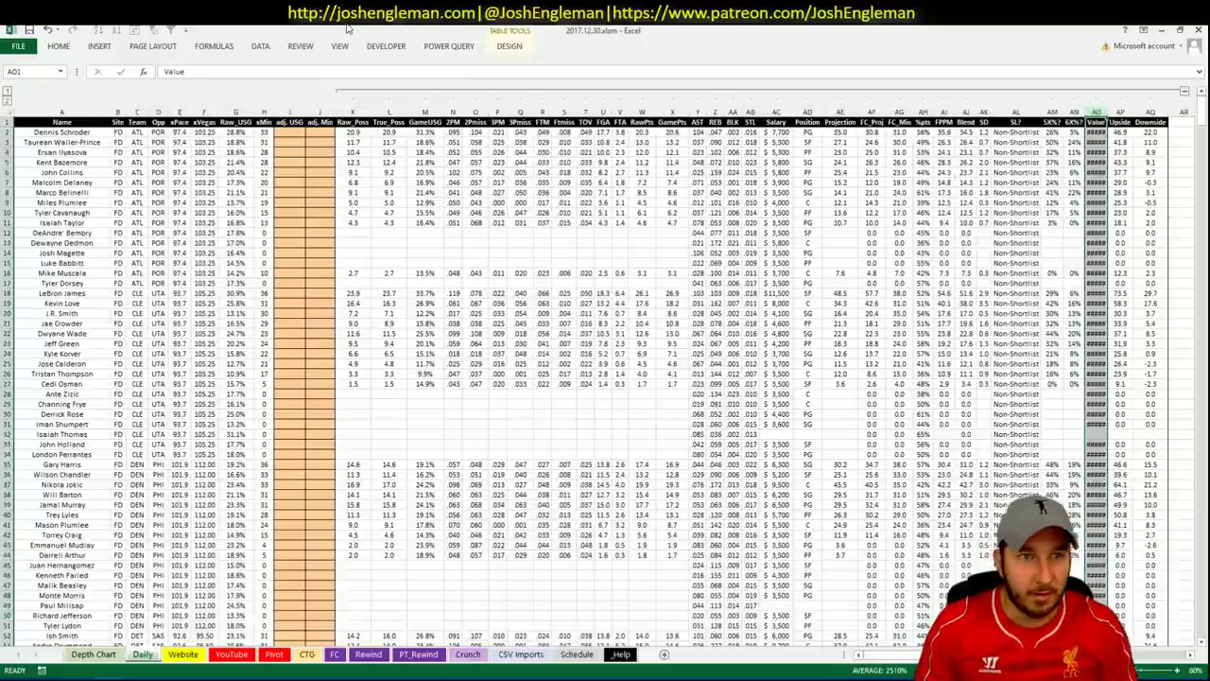
click(60, 46)
click(476, 69)
click(435, 128)
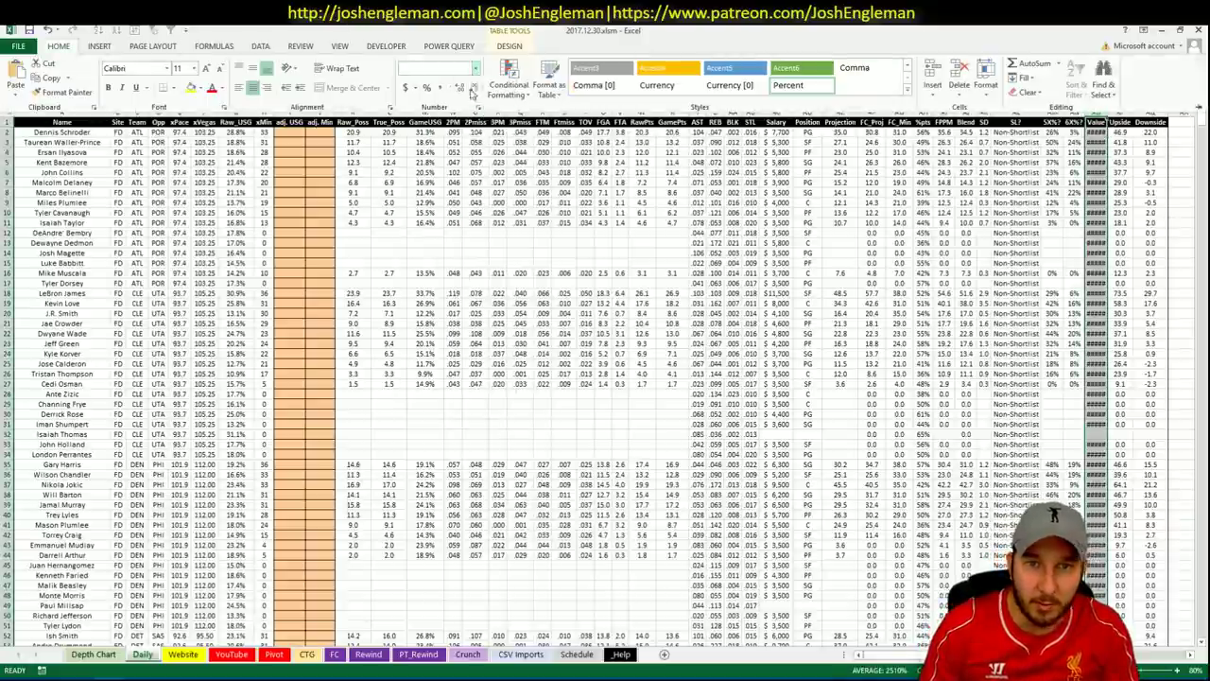
click(473, 88)
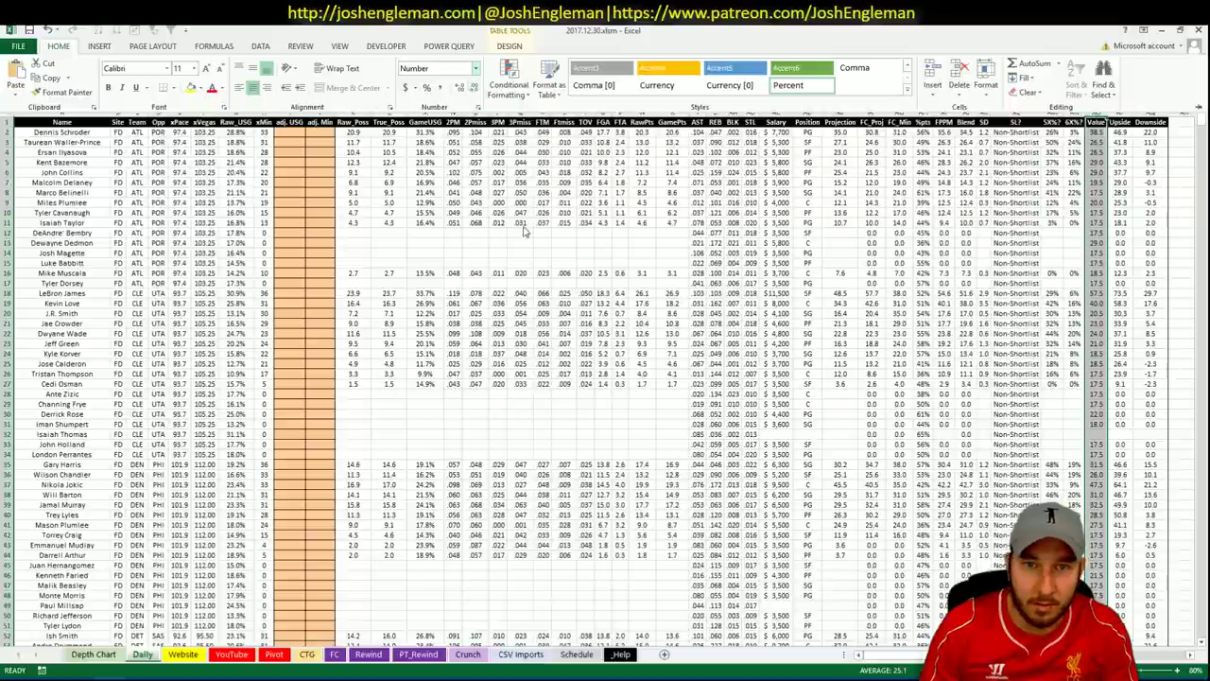
- On the Pivot sheet, insert two columns between the pivot table and the shortlist table
click(274, 654)
click(432, 212)
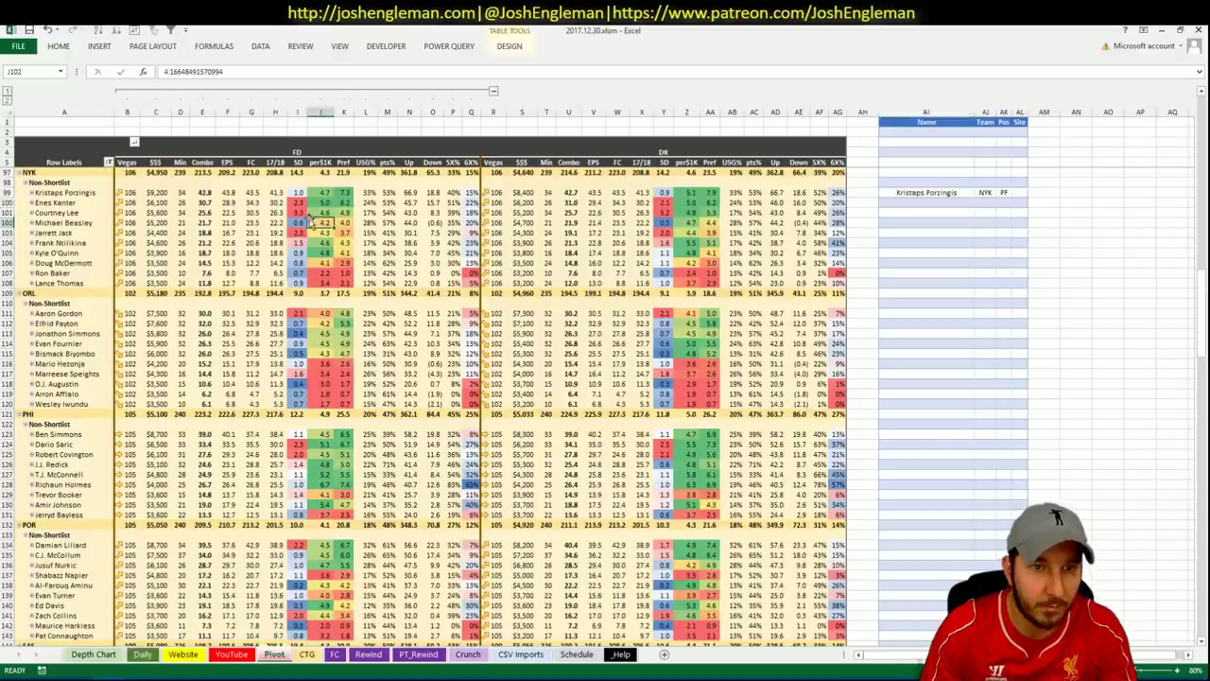
right_click(432, 213)
key(Escape)
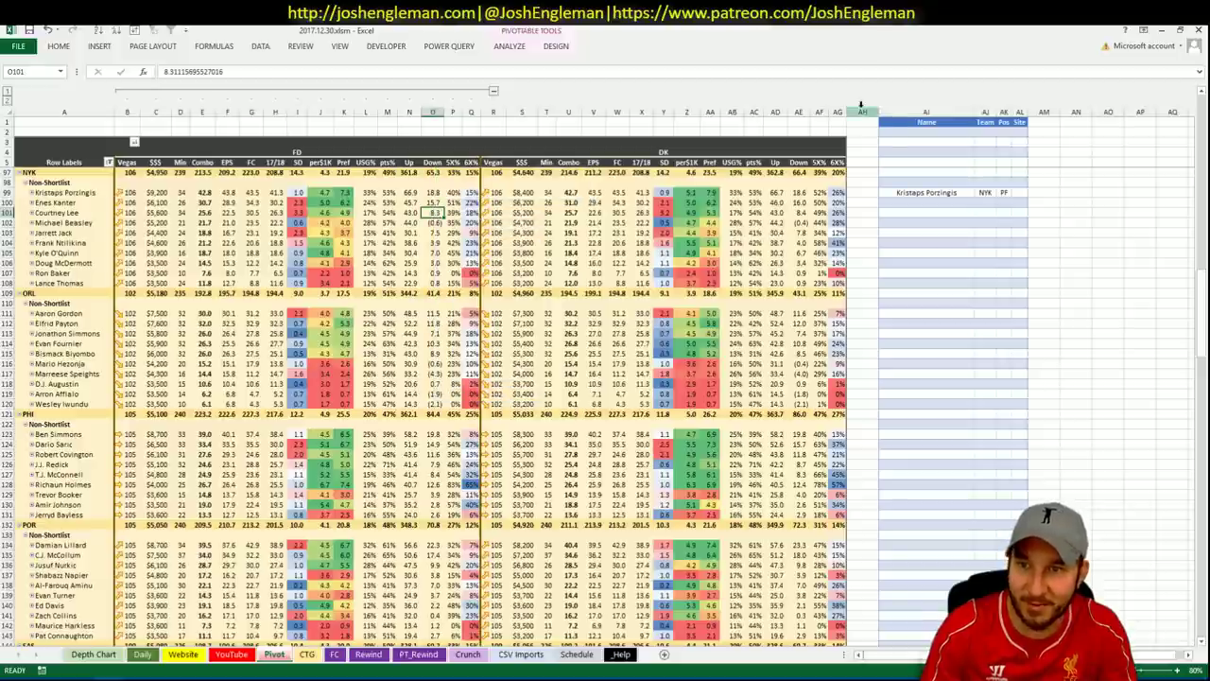
drag(862, 112, 924, 110)
right_click(924, 110)
click(955, 202)
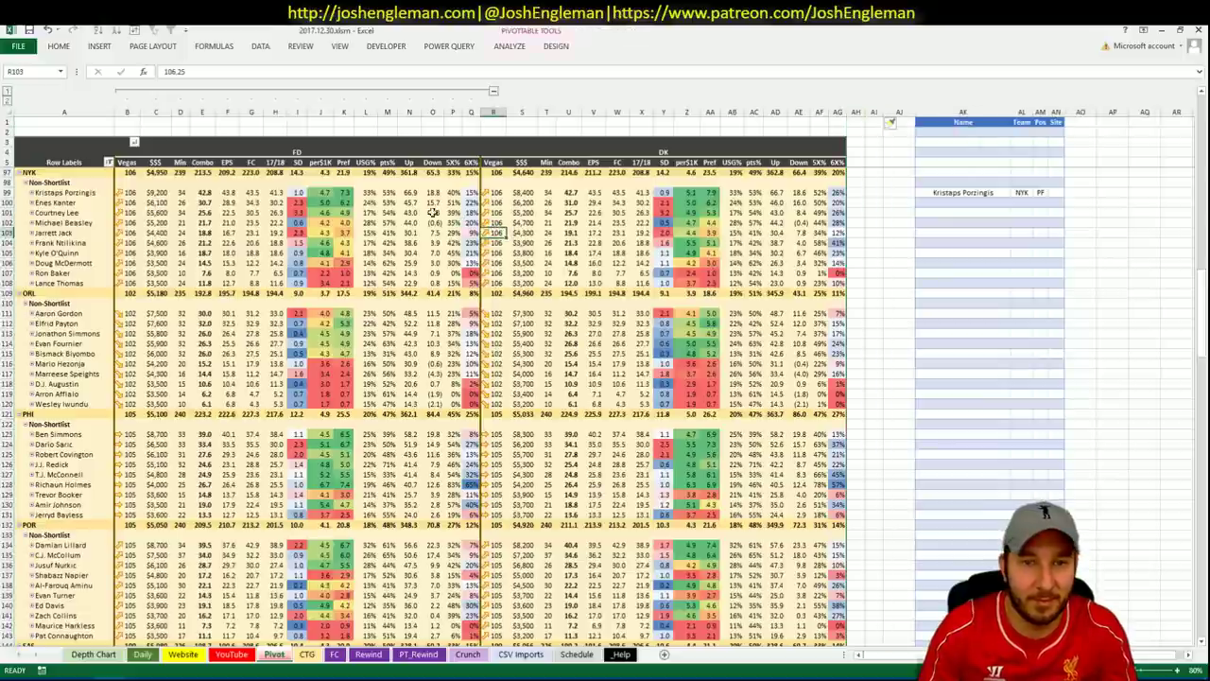
- Show the PivotTable field list, refresh the pivot table and add the new Value field to it
right_click(430, 213)
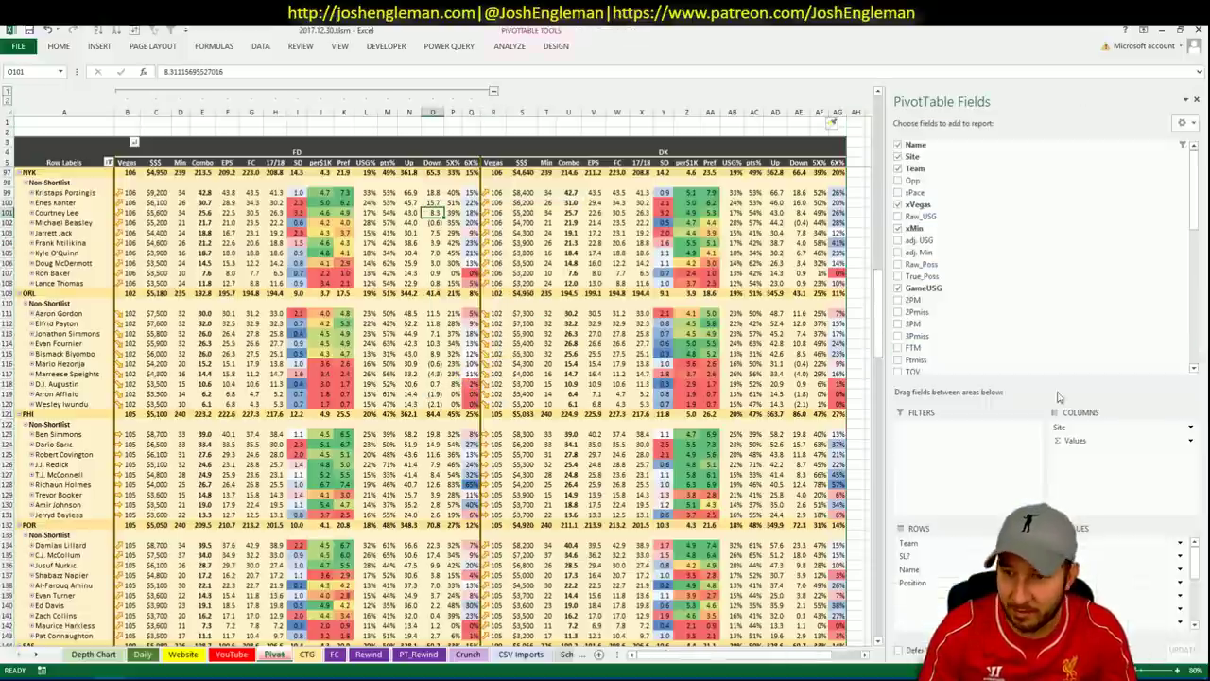
right_click(568, 252)
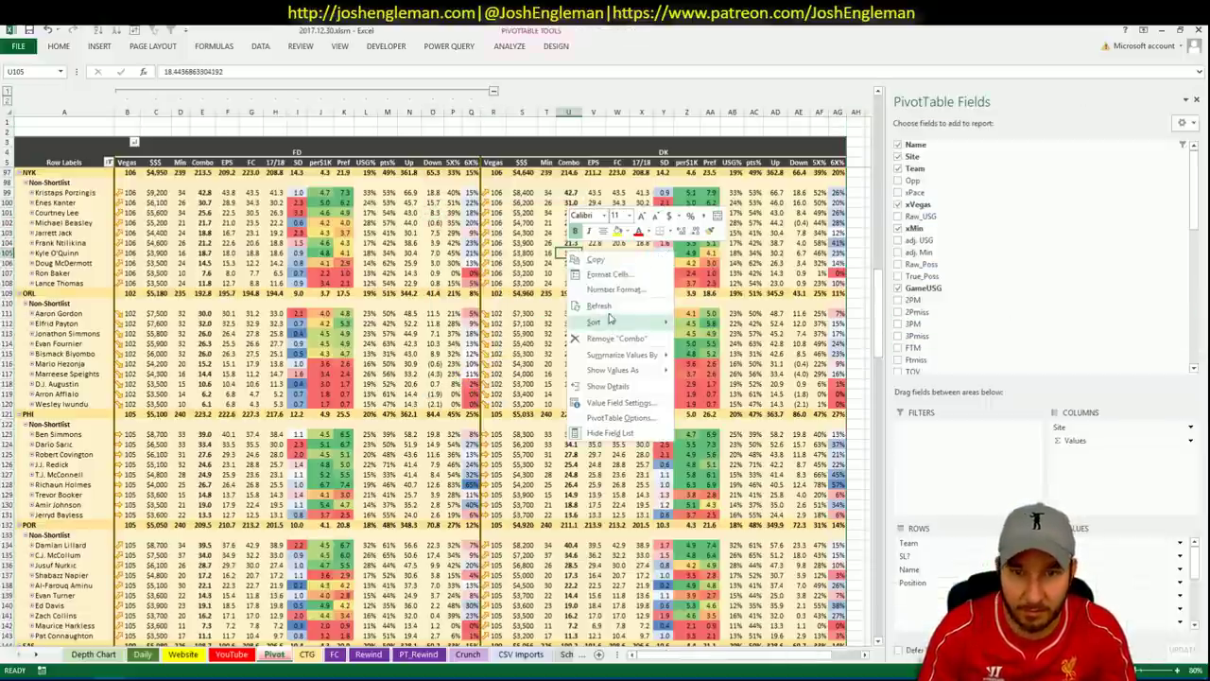
click(600, 305)
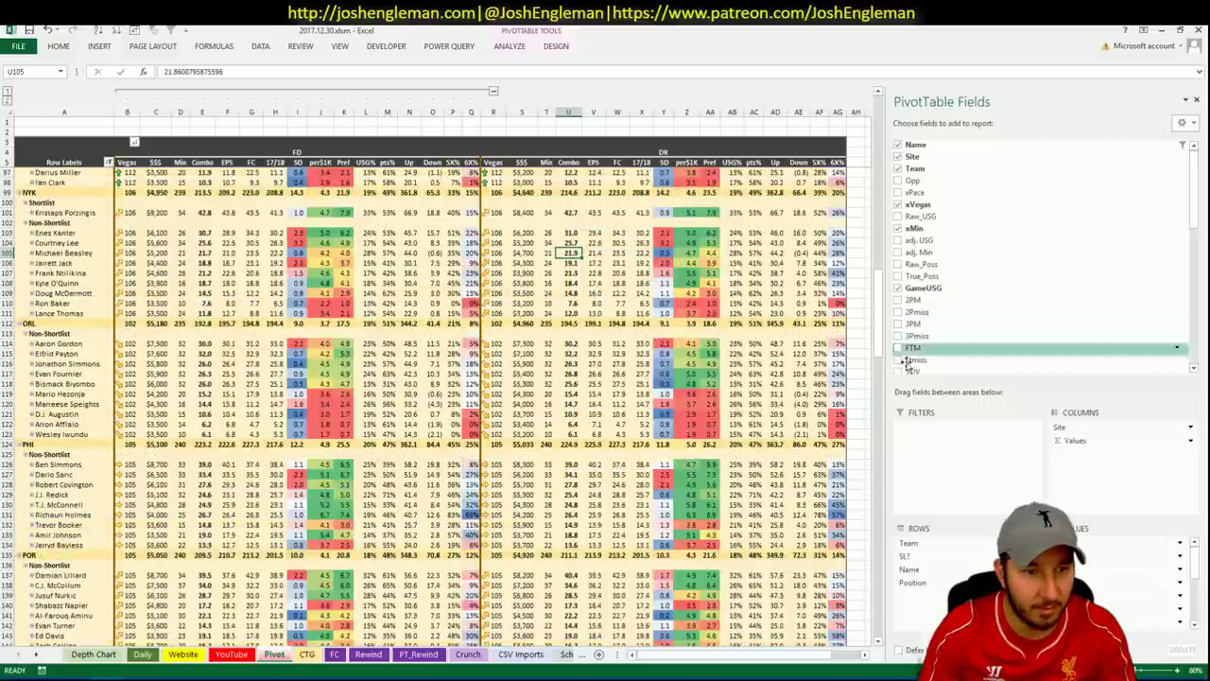
click(1196, 315)
scroll(1062, 315, down, 5)
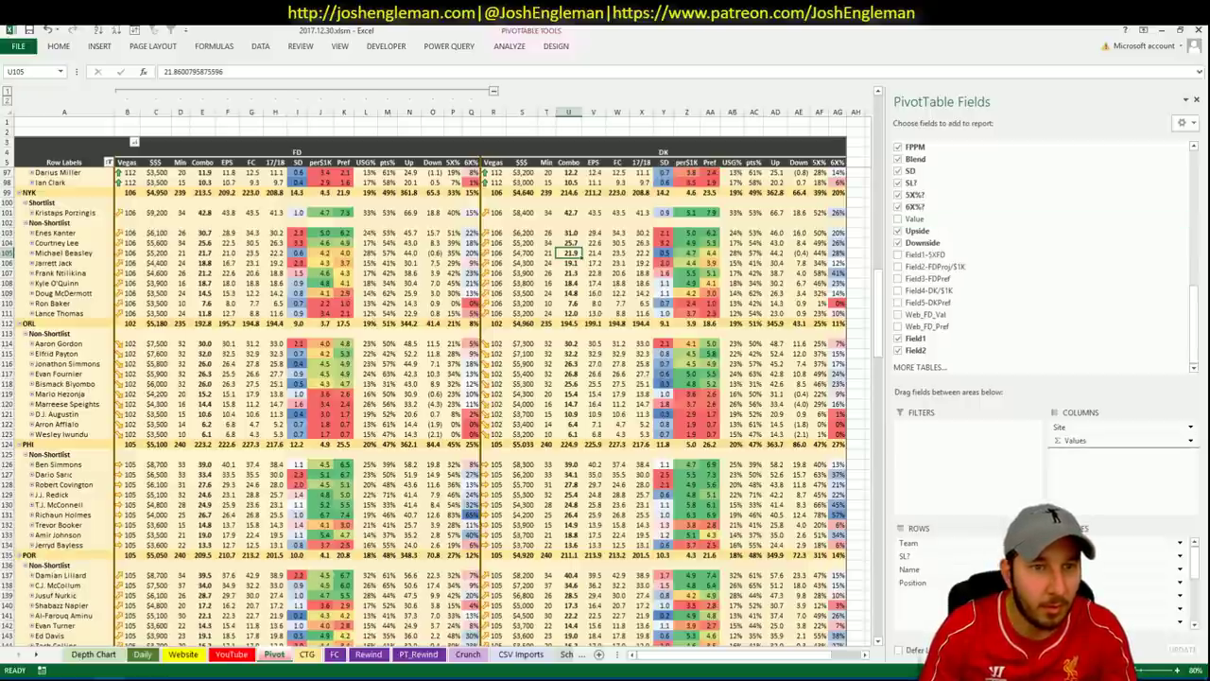
click(899, 218)
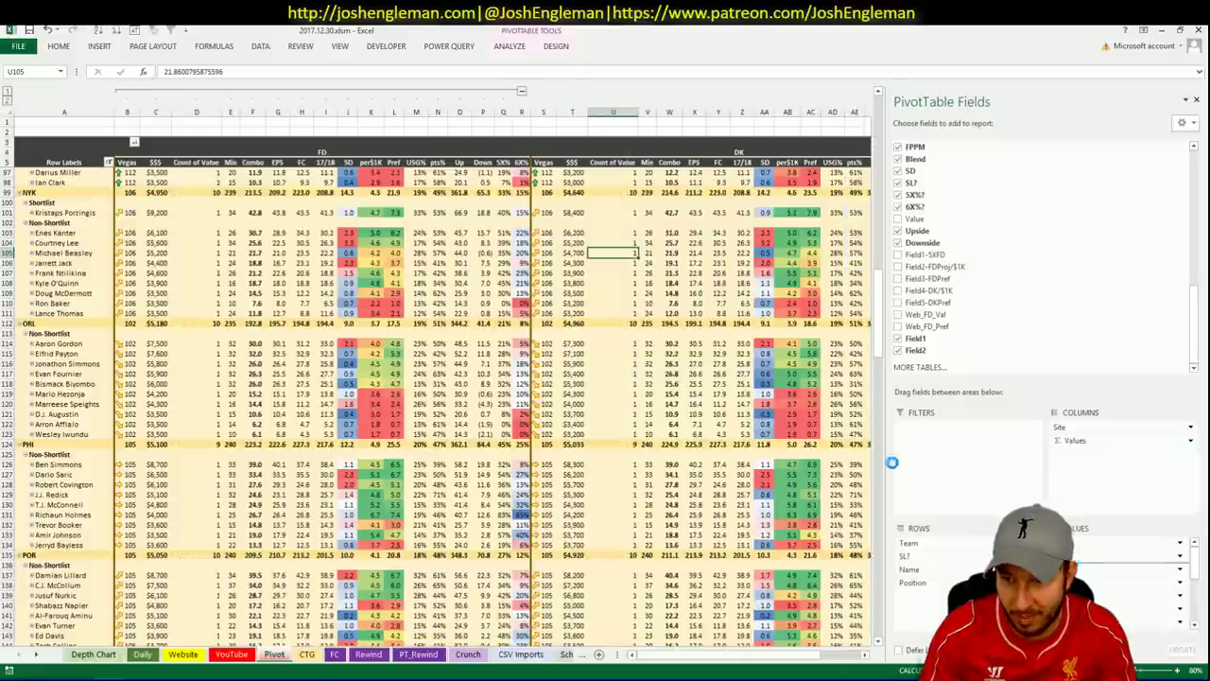
- Set the pivot's Count of Value field to summarize by Average and give it the custom name Value
click(206, 163)
right_click(206, 162)
click(269, 314)
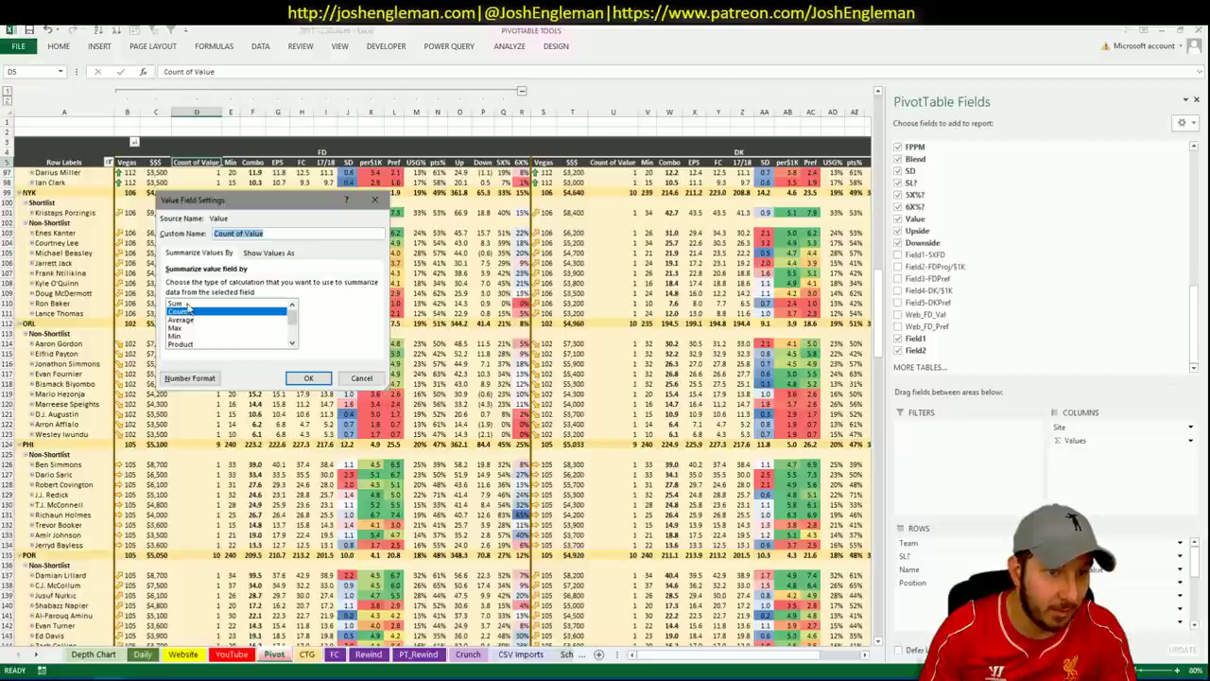
click(181, 320)
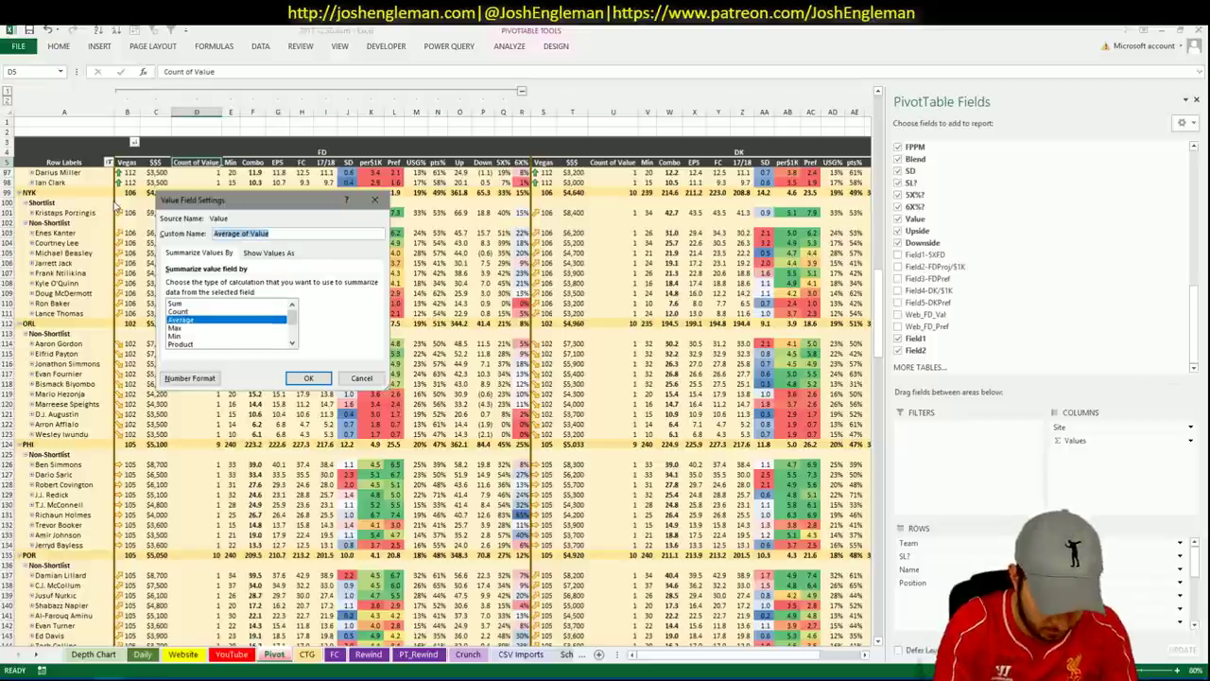
text(Val)
- Give the Value field a Number format with one decimal place and parenthesized negatives, apply the field settings, and close the field list
click(185, 377)
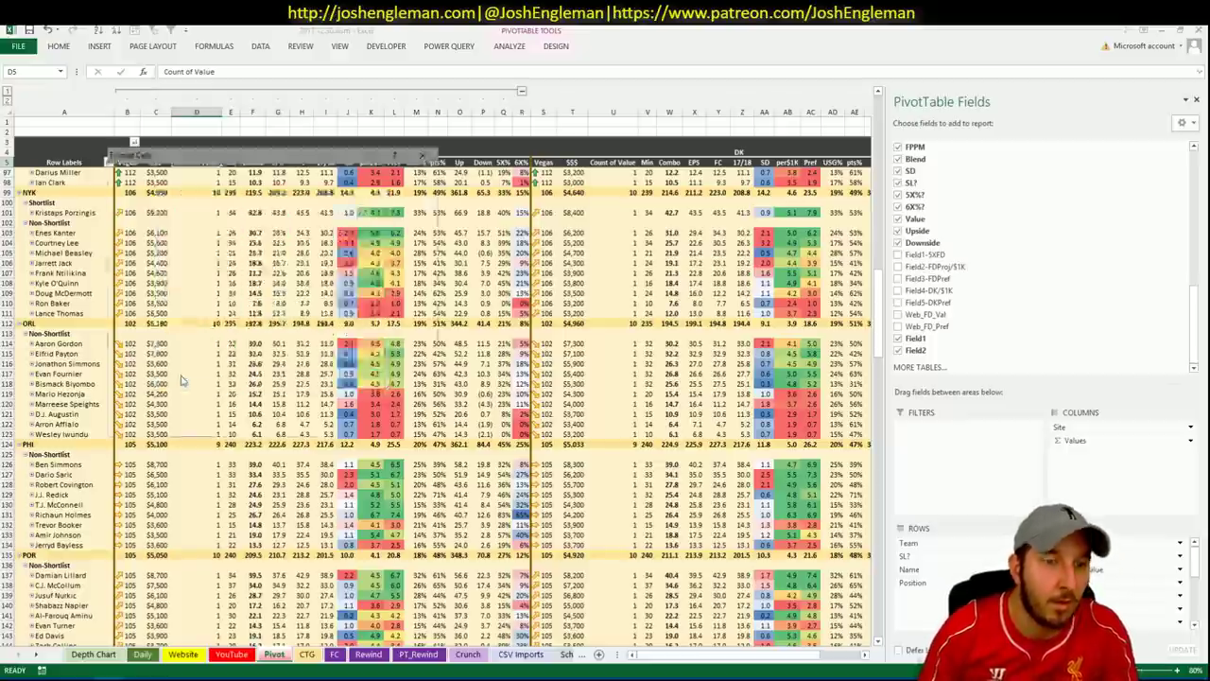
click(149, 212)
click(227, 287)
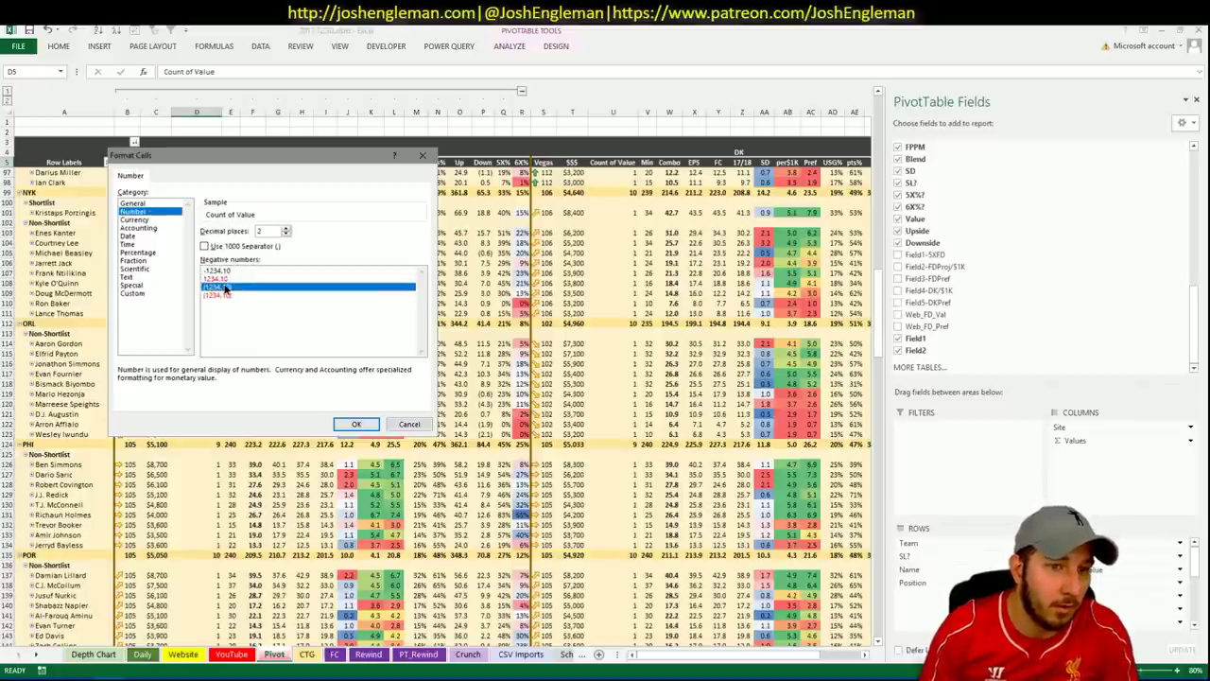
click(357, 424)
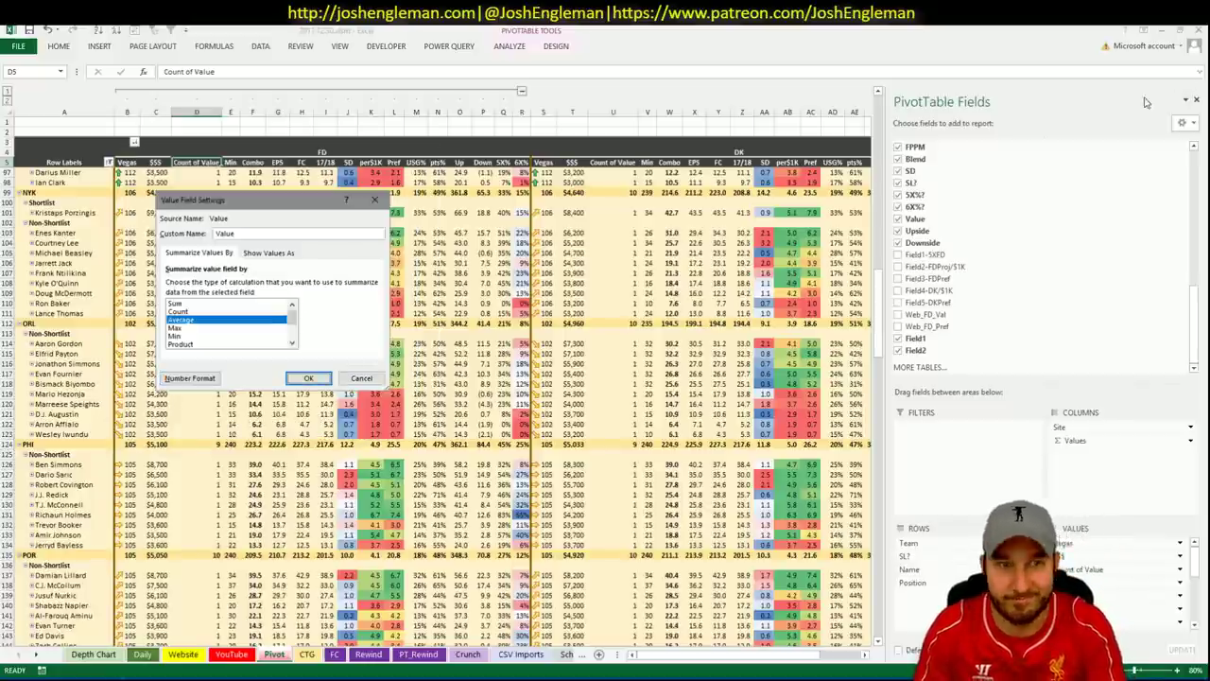
click(308, 378)
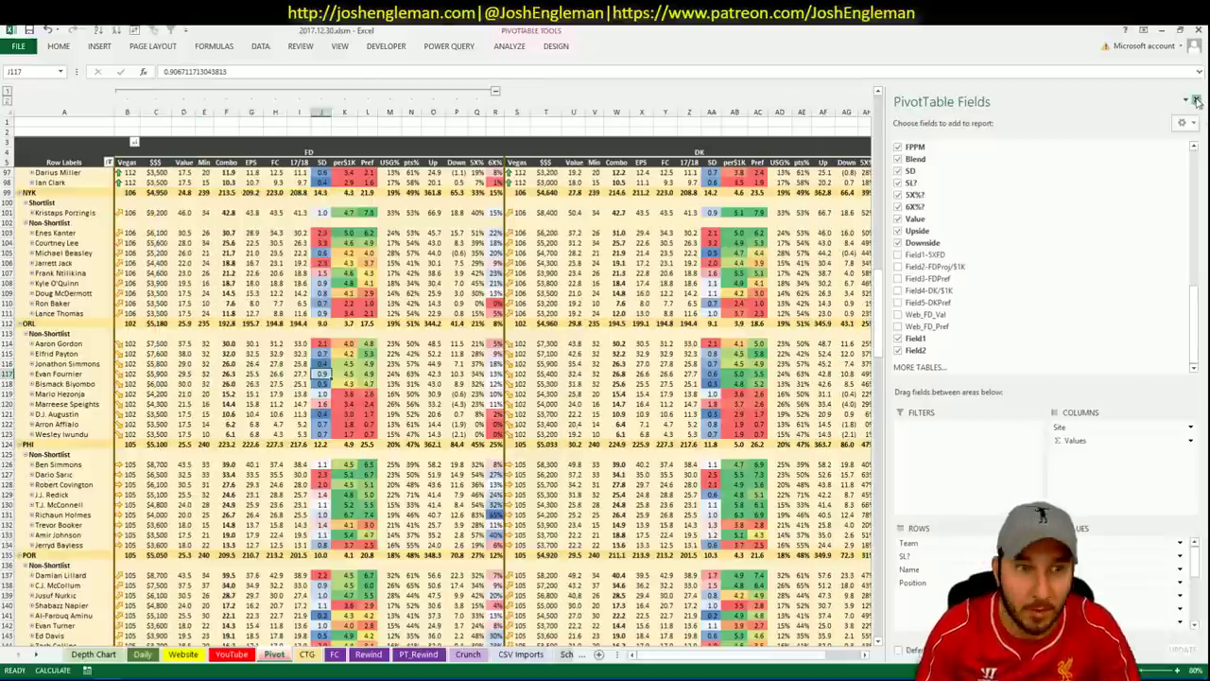
click(1196, 101)
- Examine the FD and DK Value figures for the NYK players, and check the team's recent game minutes and FD points on the YouTube sheet
click(248, 253)
scroll(248, 253, up, 5)
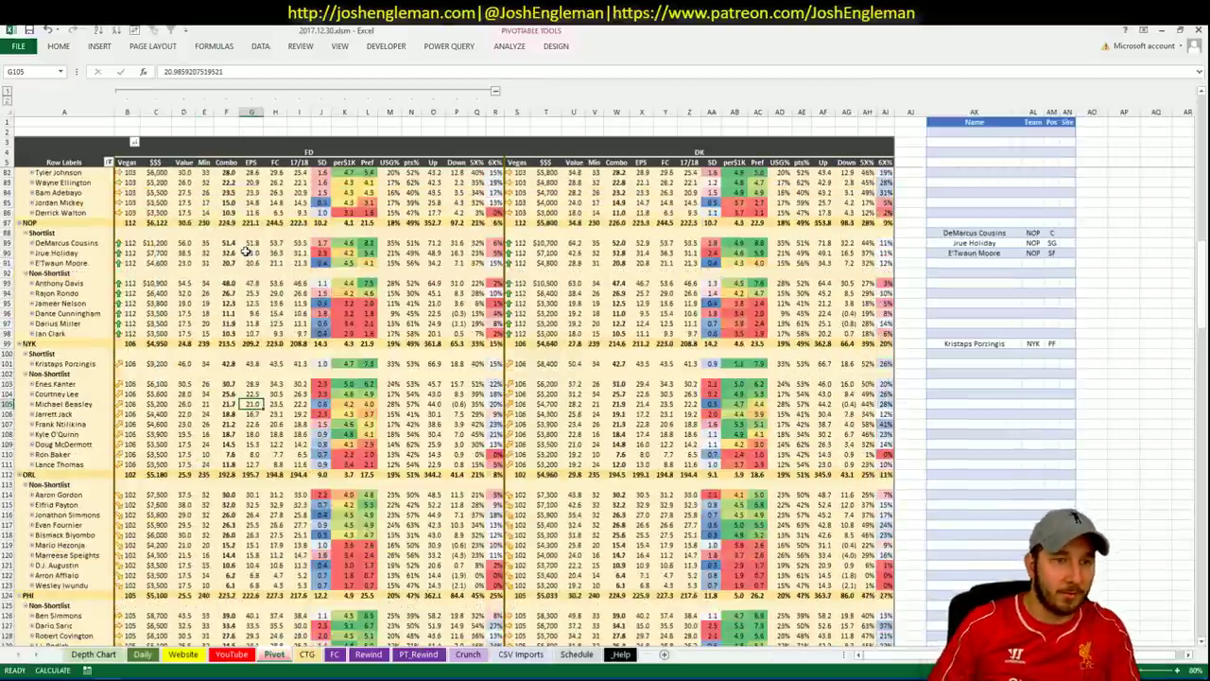
scroll(325, 293, down, 4)
scroll(205, 251, down, 2)
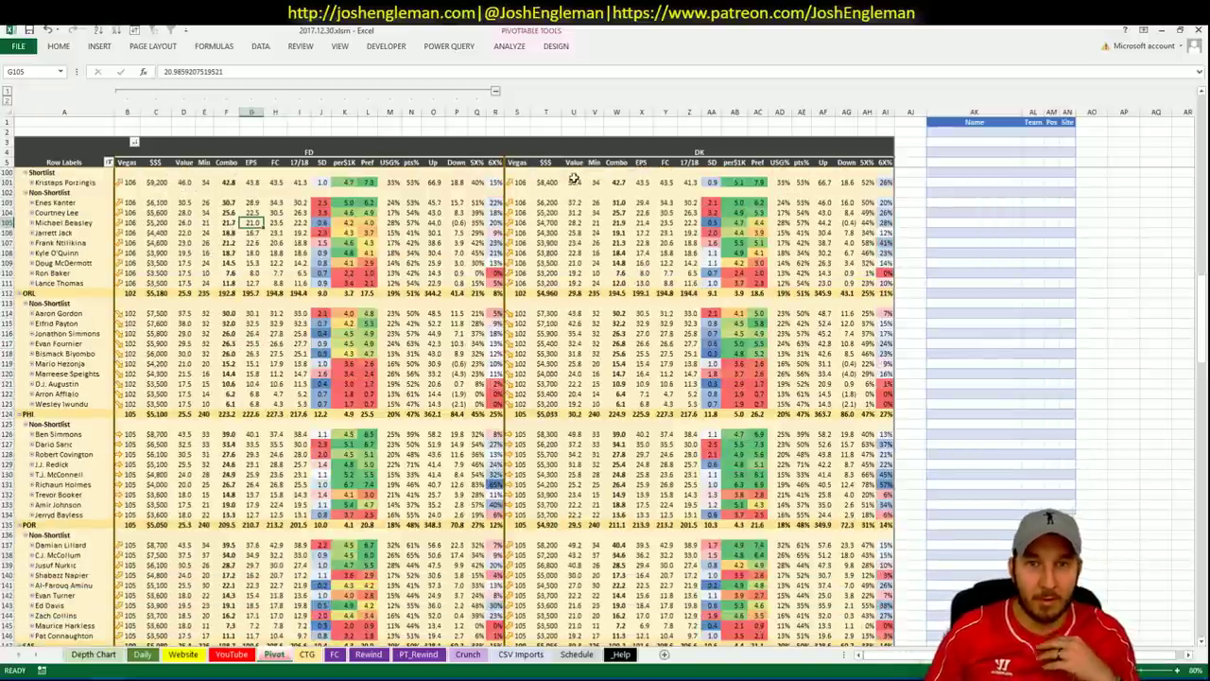
click(193, 214)
mouse_move(796, 223)
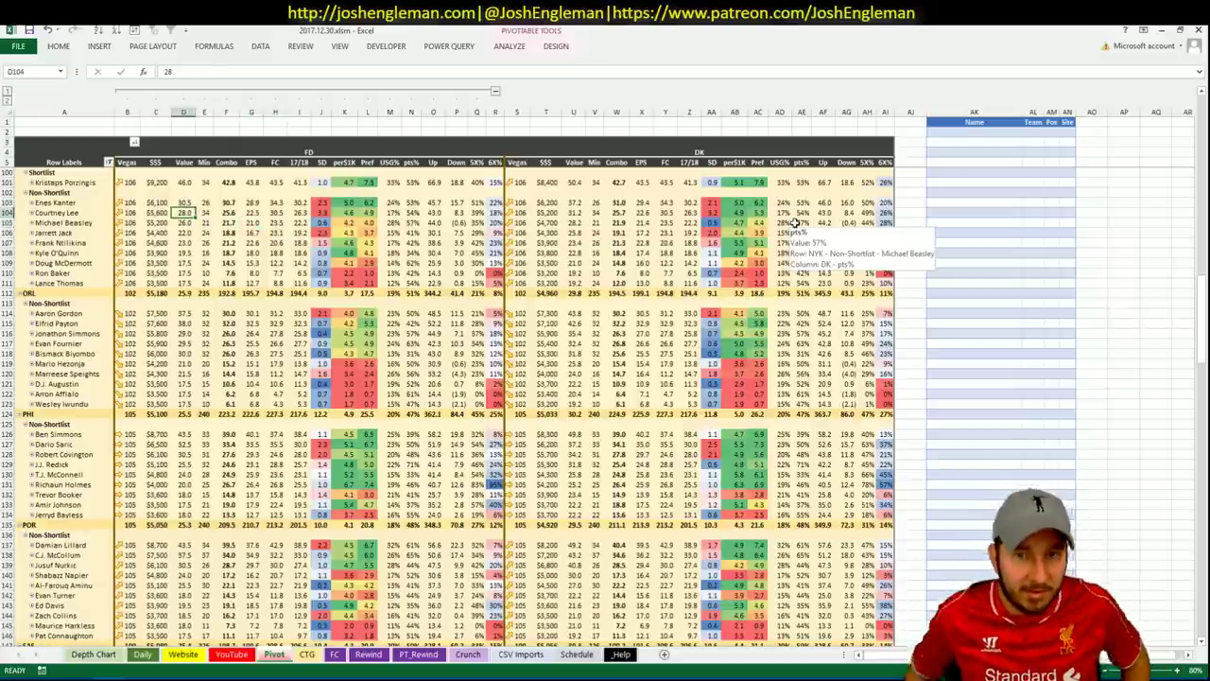
click(170, 656)
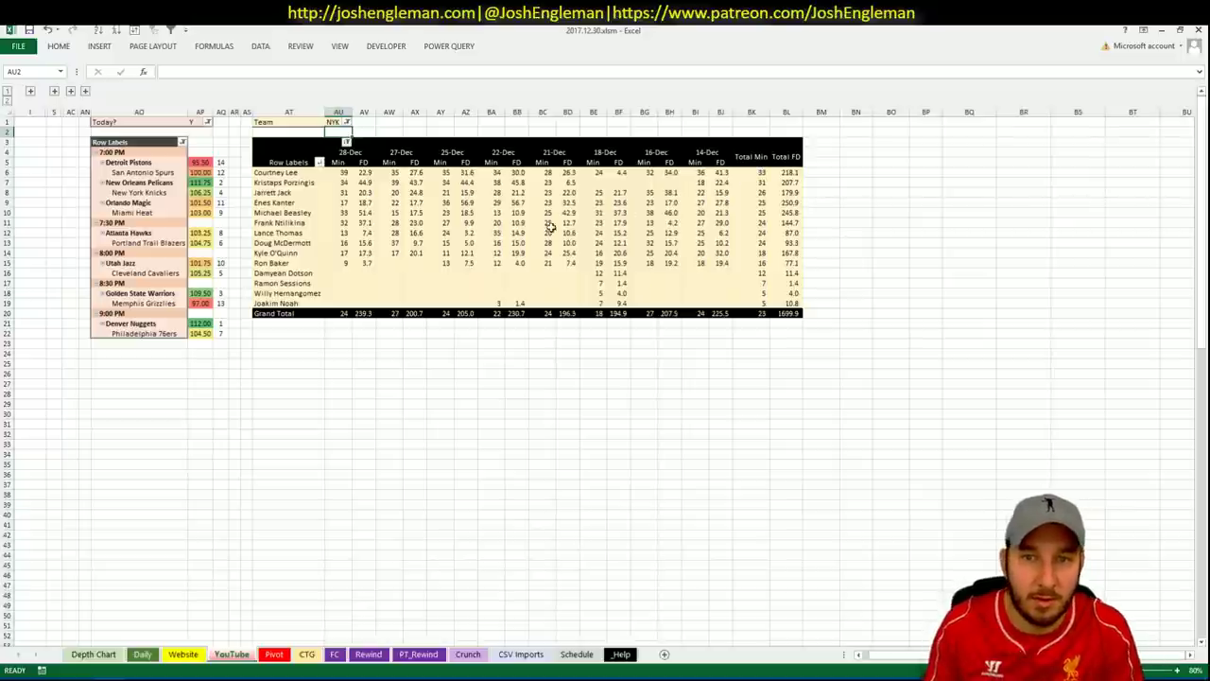
- Add Courtney Lee to the shortlist table on the Pivot sheet, directly below Kristaps Porzingis
click(273, 653)
click(950, 221)
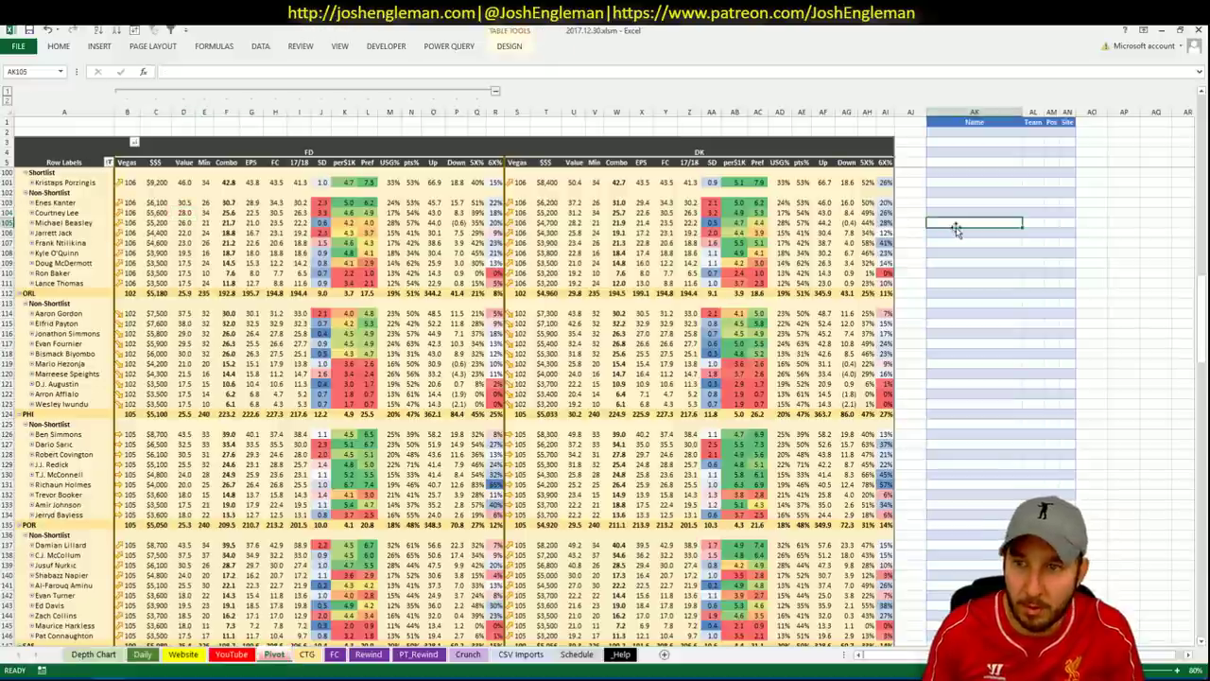
scroll(952, 230, up, 3)
scroll(978, 236, down, 1)
click(994, 223)
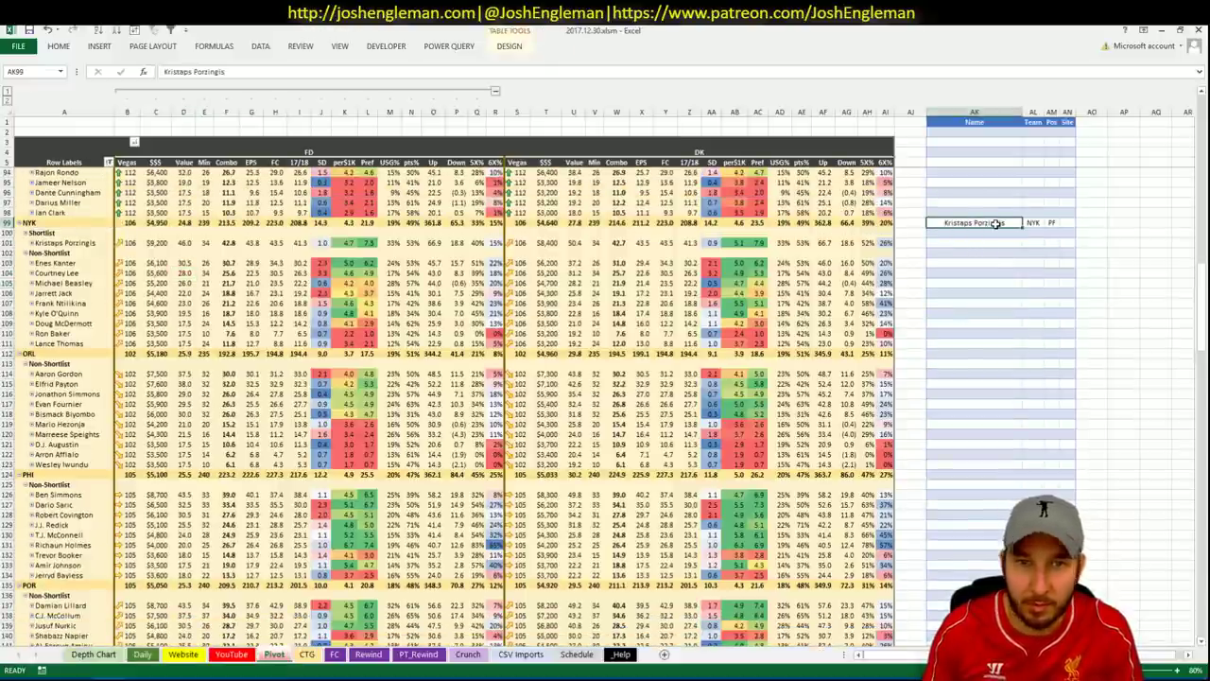
scroll(996, 223, up, 1)
scroll(988, 251, down, 4)
scroll(990, 206, up, 2)
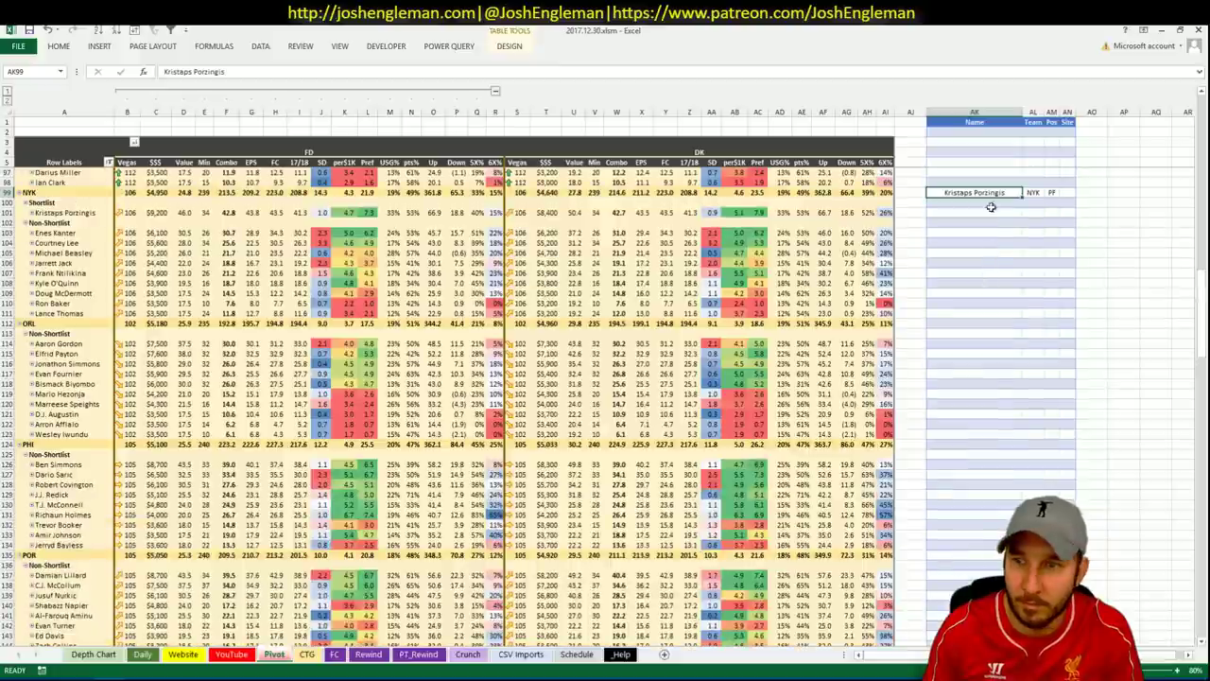
click(990, 204)
text(Courtney Lee)
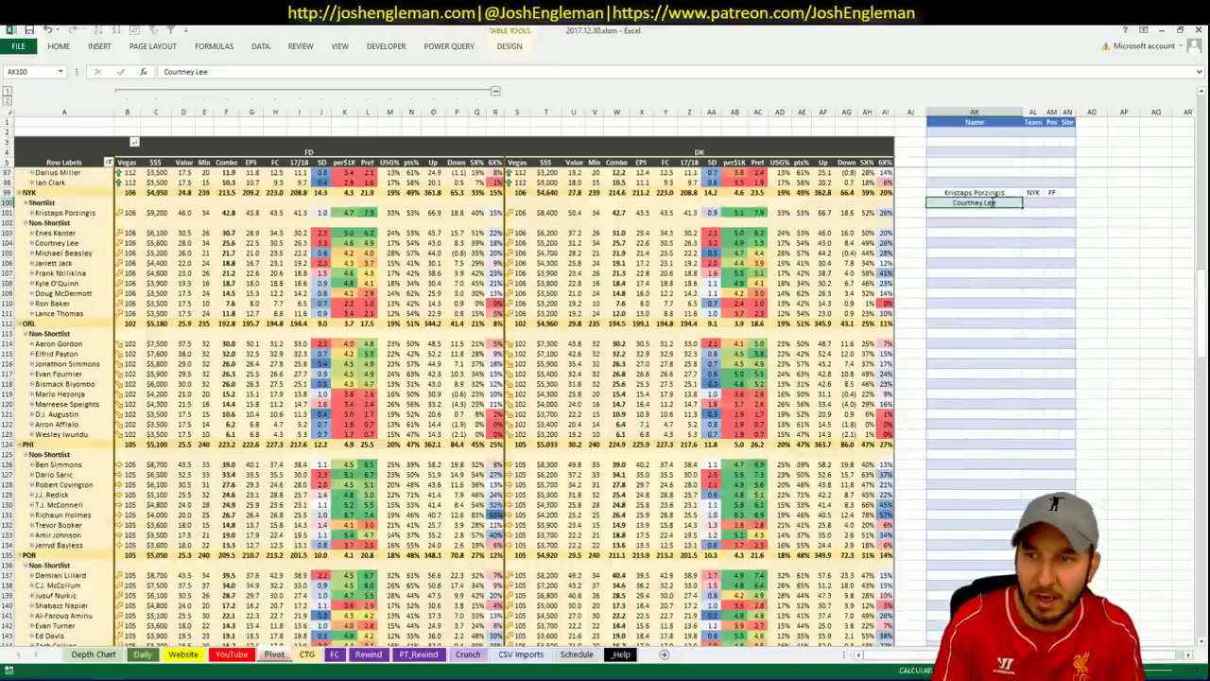
key(Return)
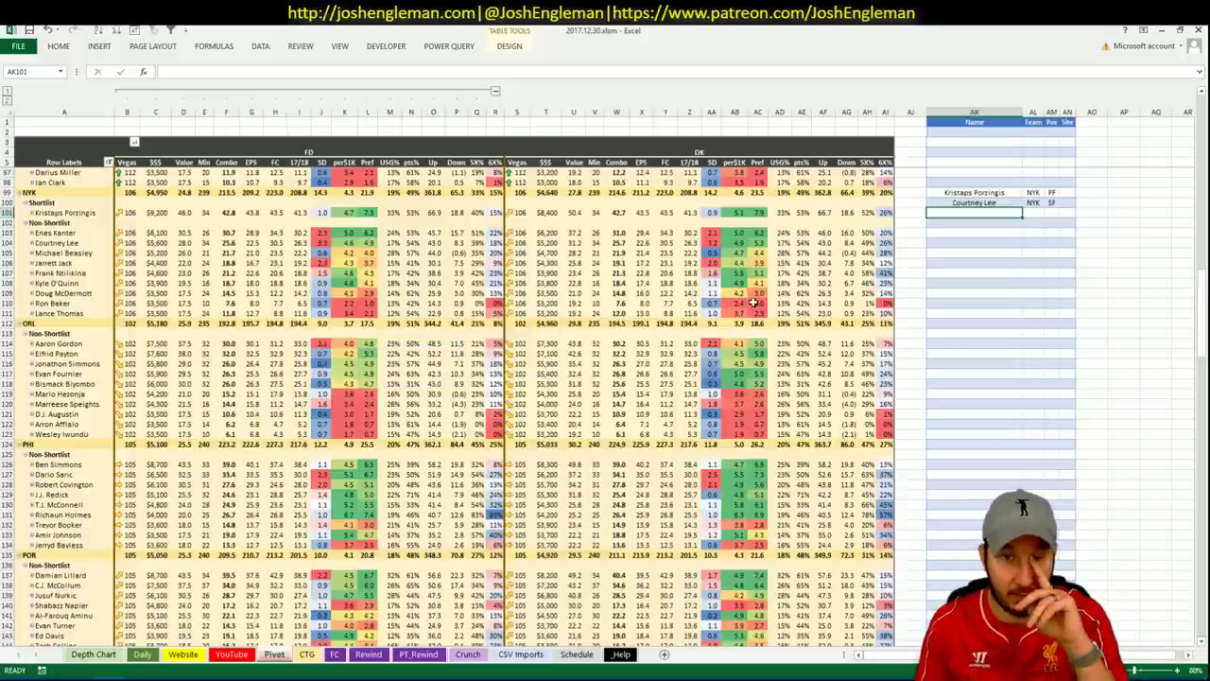
- Compare Frank Ntilikina's FD and DK projections on the Pivot sheet with his 28-Dec FD points on the YouTube sheet
drag(180, 273, 886, 274)
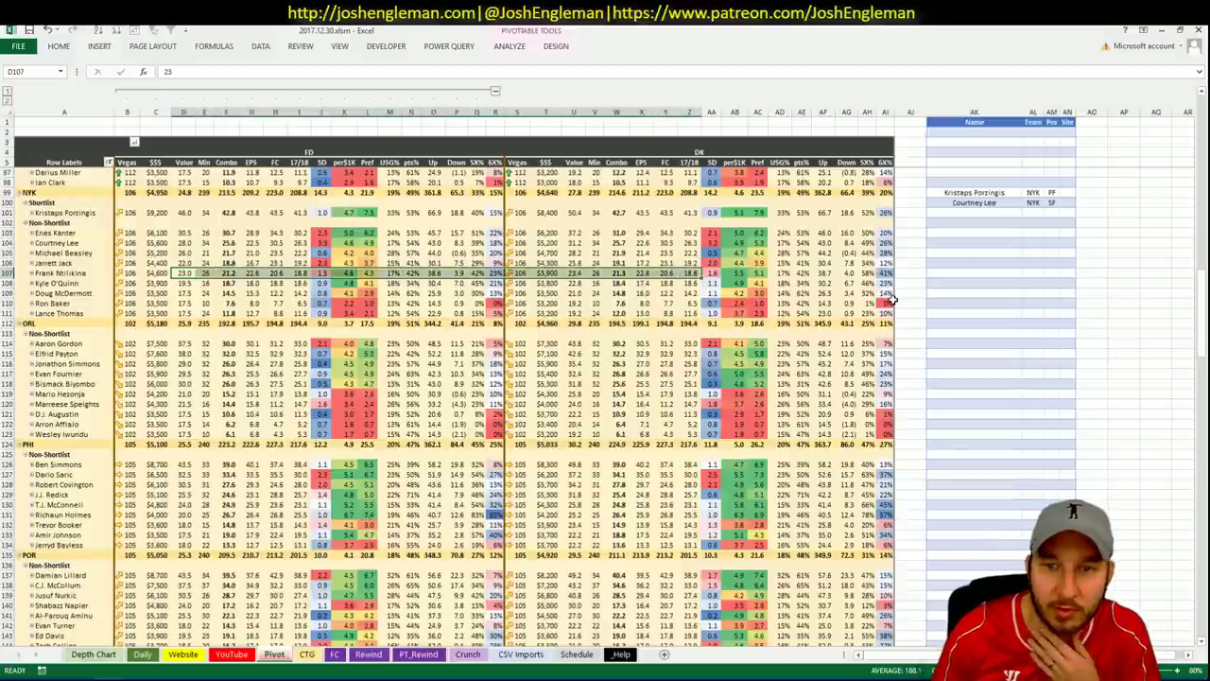
click(230, 655)
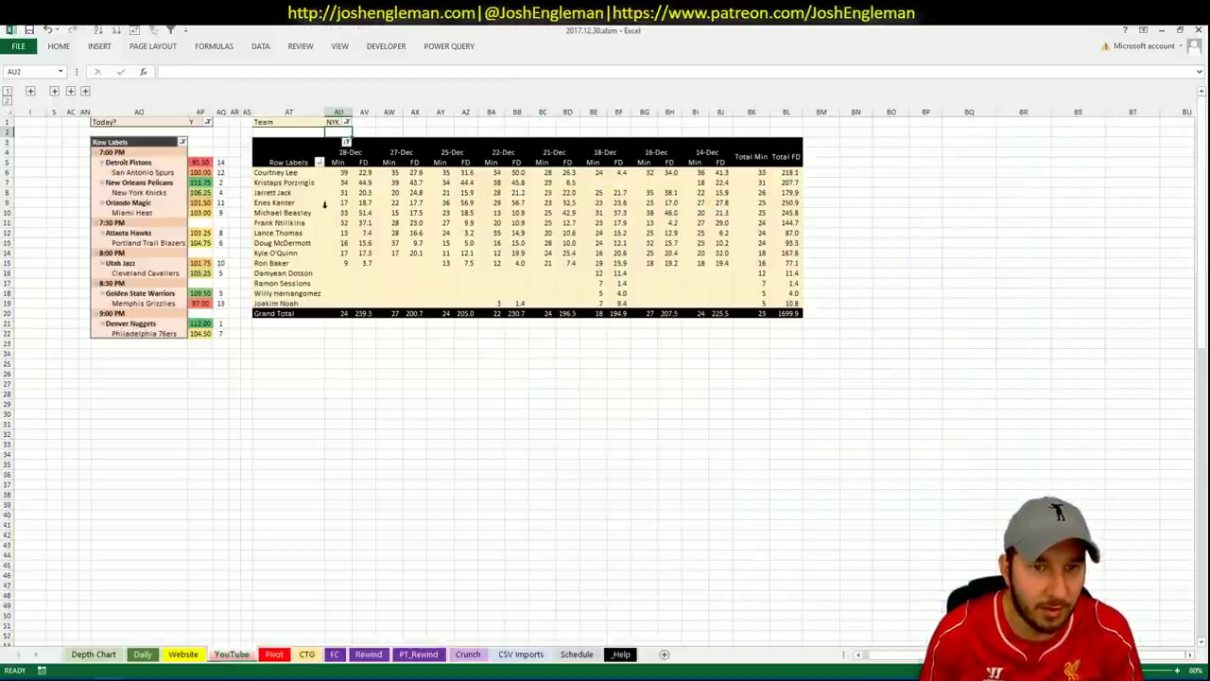
click(364, 223)
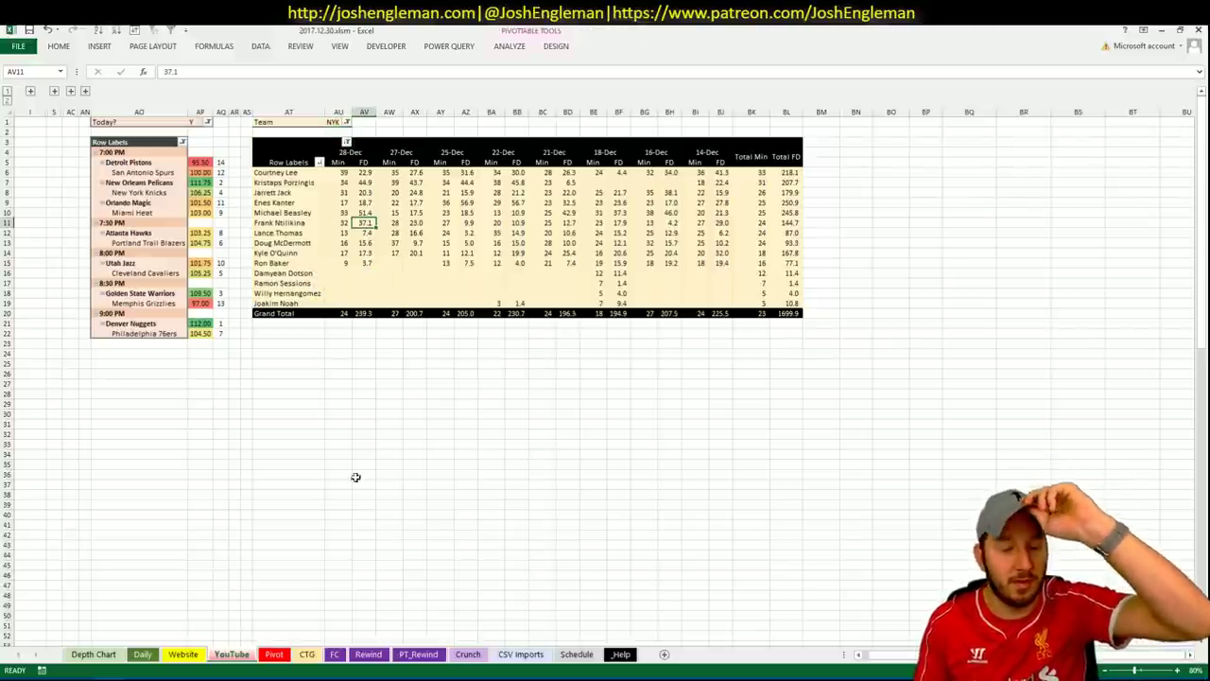
- Add Frank Ntilikina to the Pivot sheet's shortlist table directly below Courtney Lee, with DK as the site
click(273, 655)
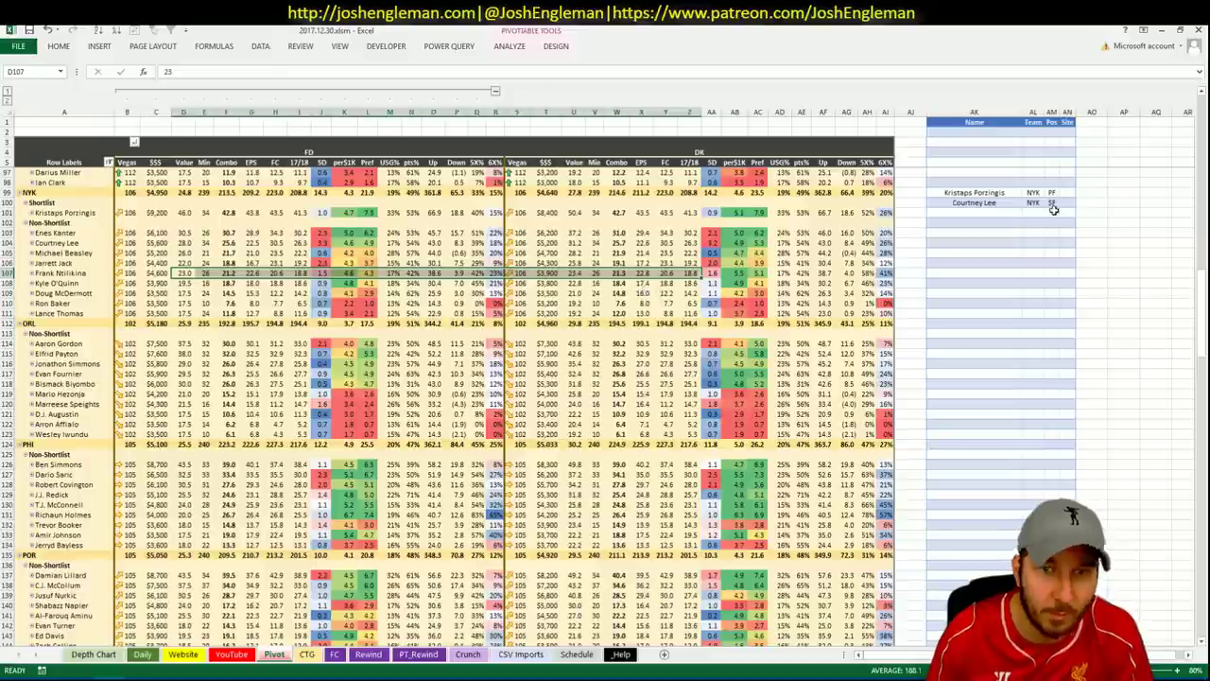
click(1005, 213)
text(Frank)
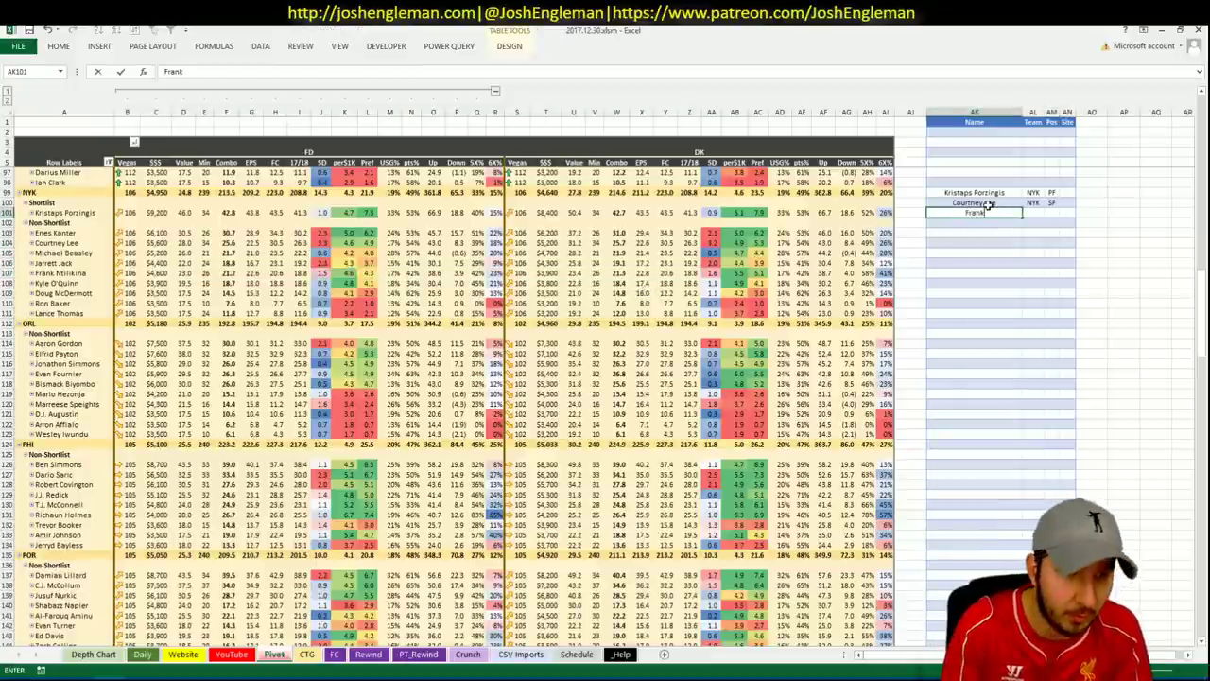
text( Nt)
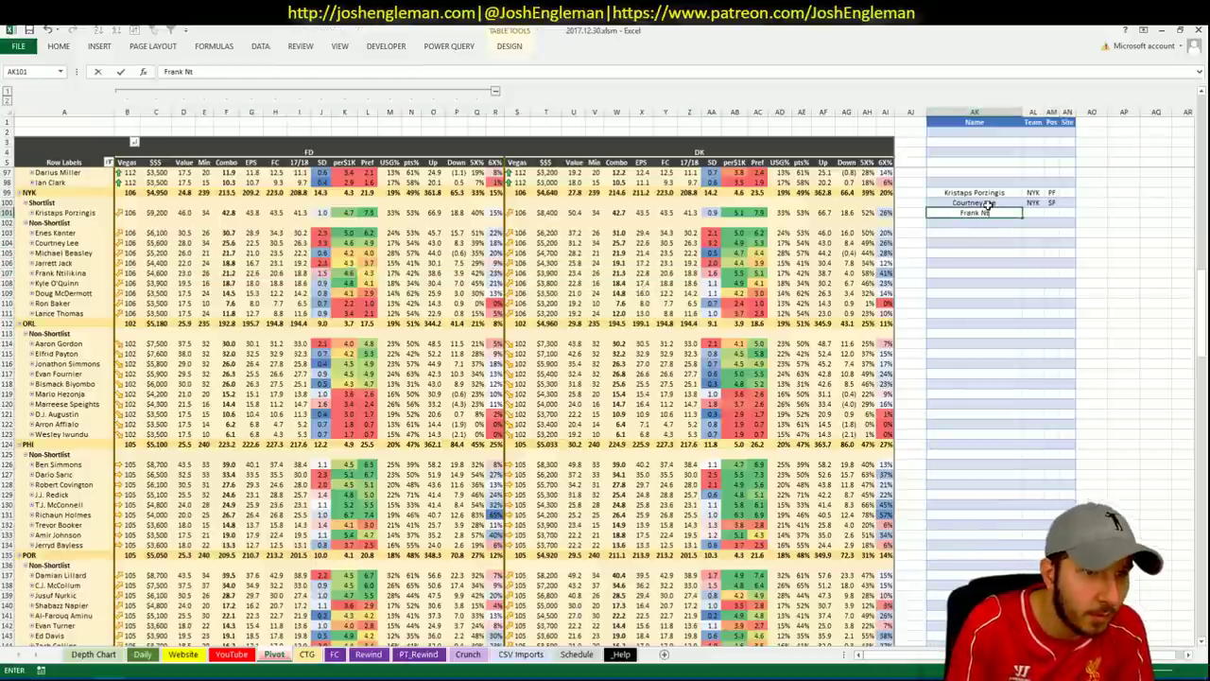
text(ilikina)
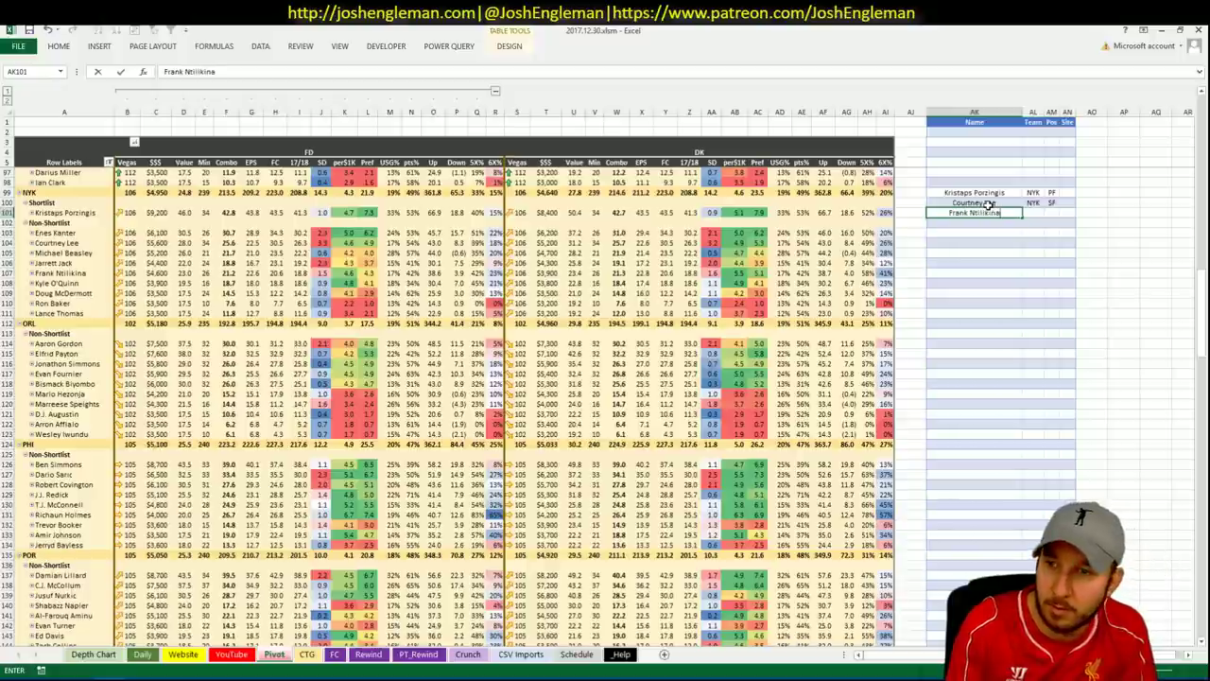
key(Tab)
key(Tab)
key(Tab)
text(DK)
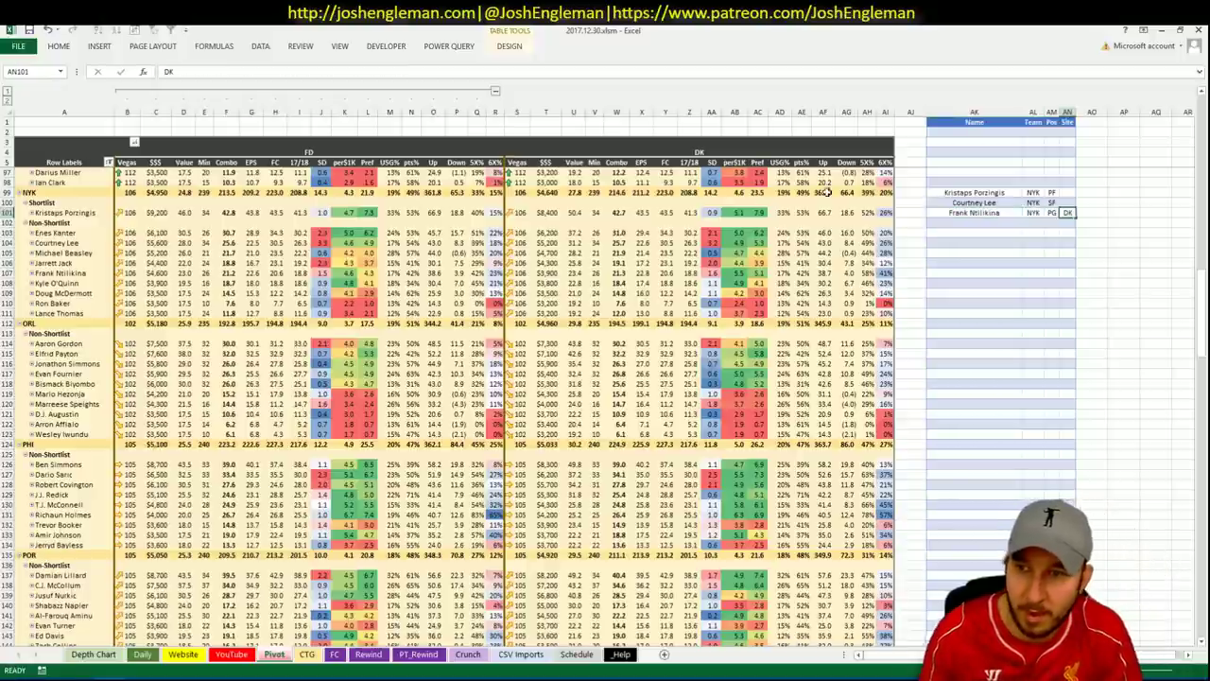
key(Return)
- In the browser, show the New York Knicks matchup on FantasyLabs and examine the player correlations for Kristaps Porzingis and Frank Ntilikina
key(alt+Tab)
click(734, 34)
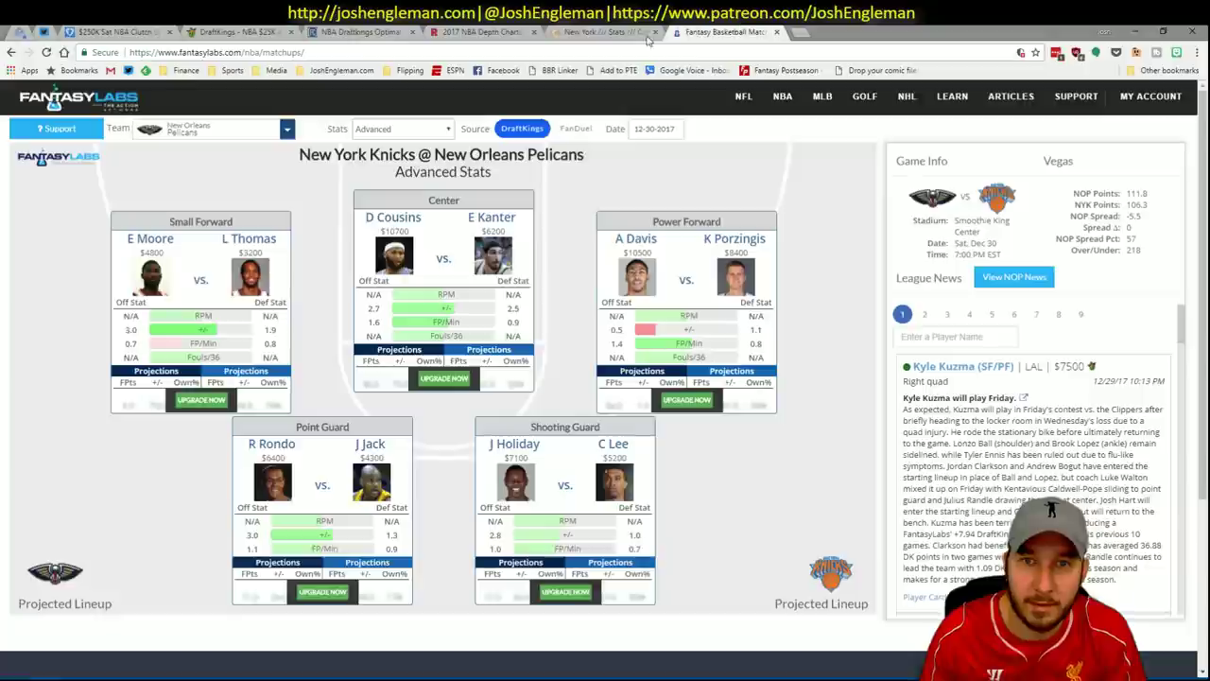
click(274, 128)
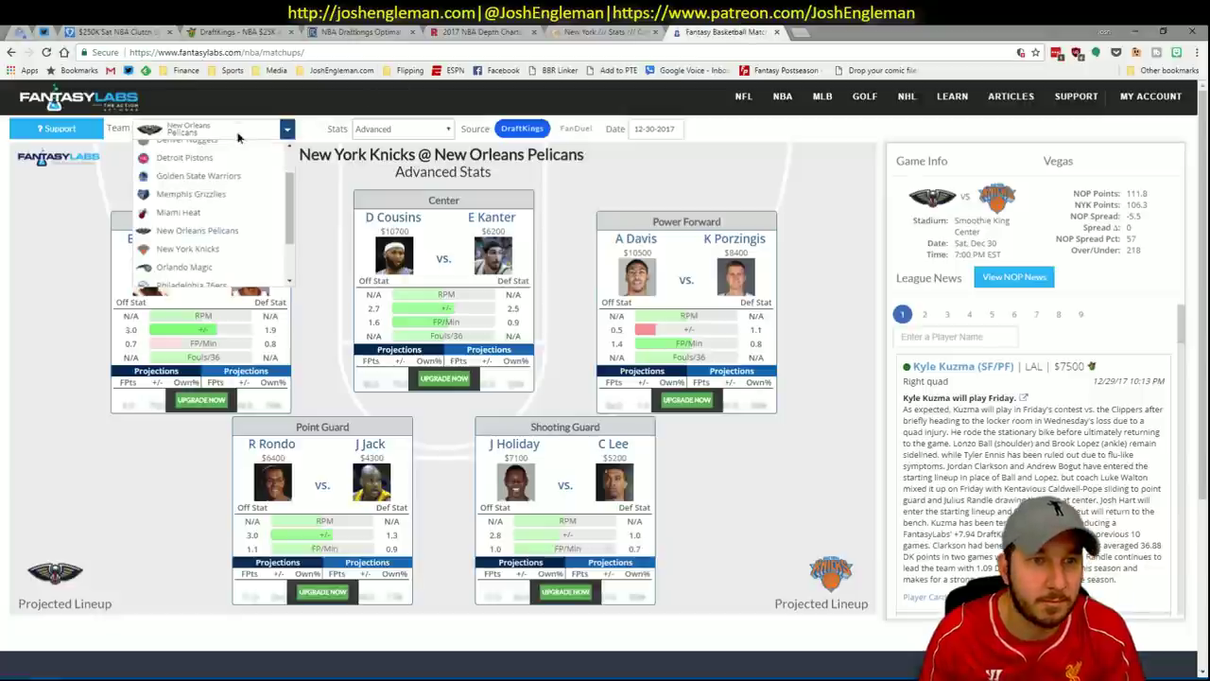
click(189, 248)
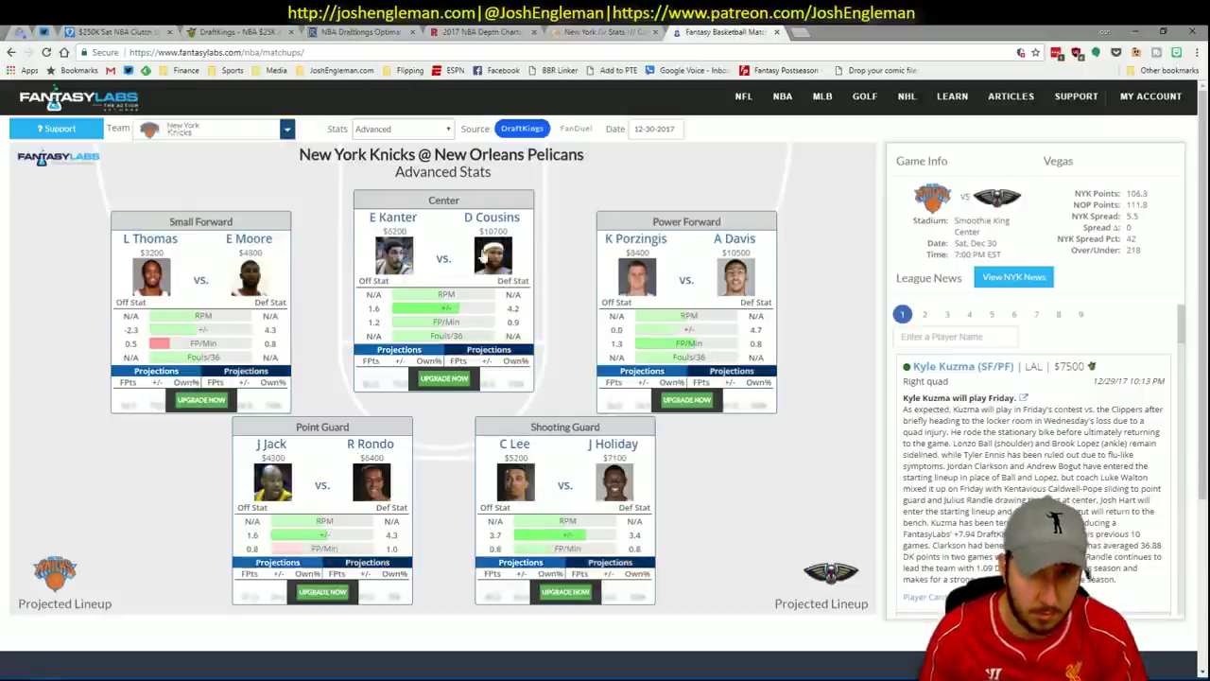
click(628, 242)
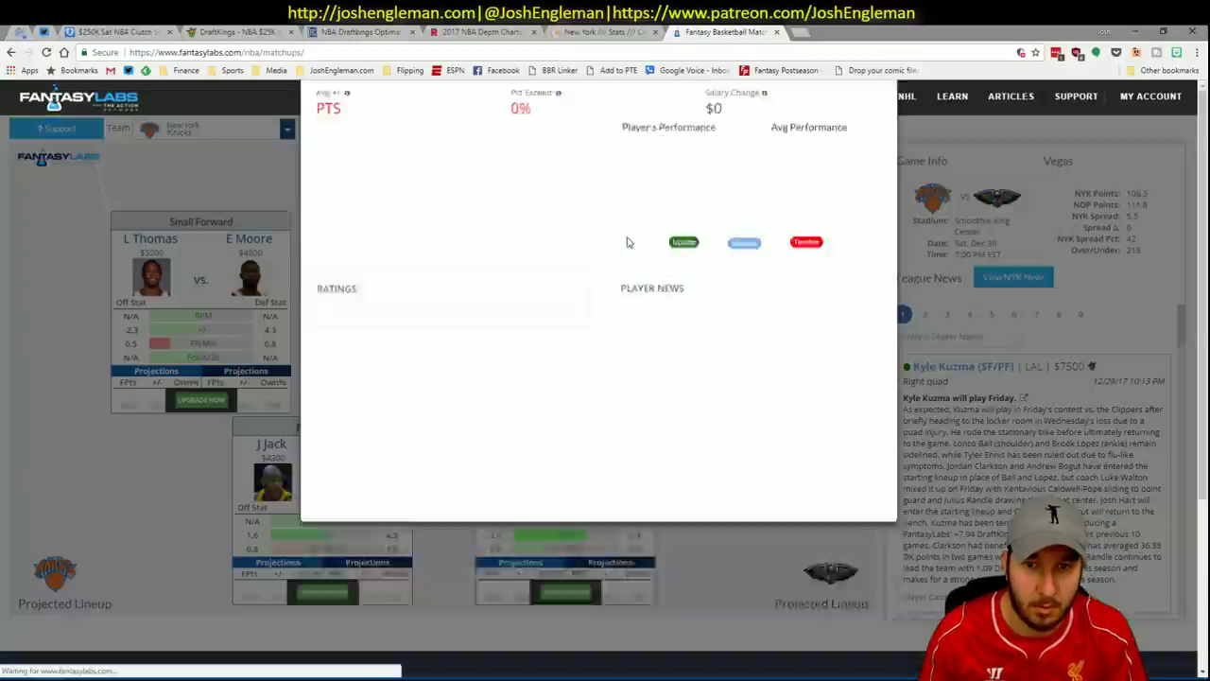
click(769, 153)
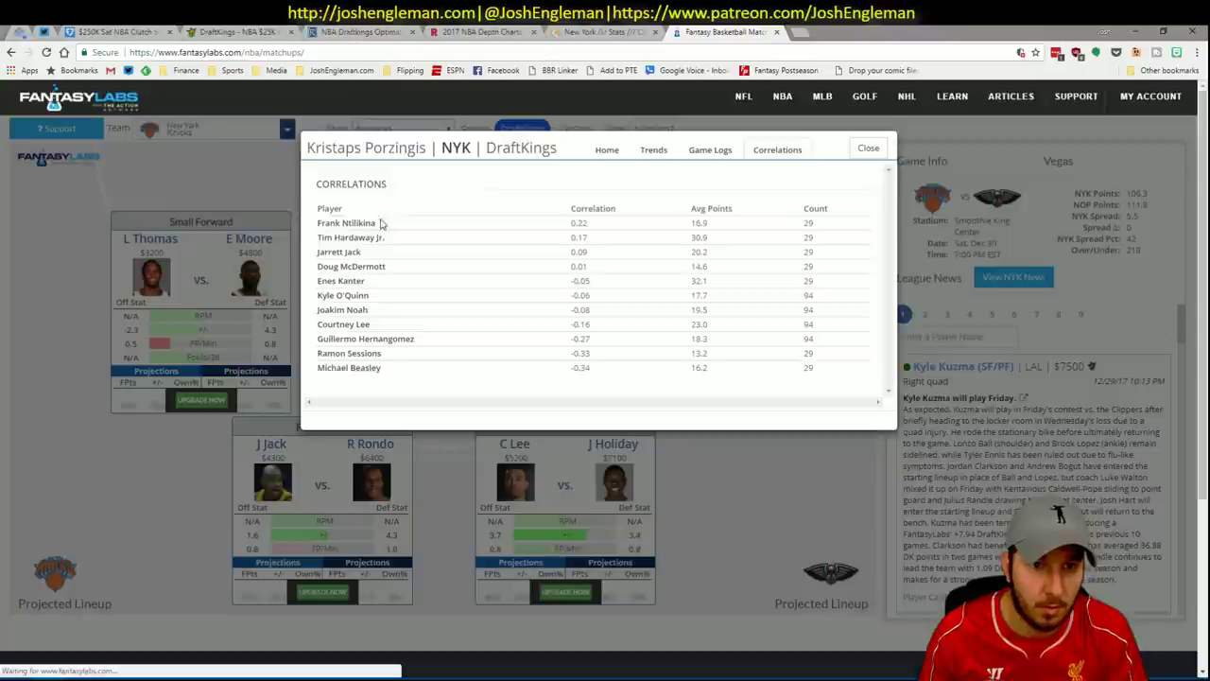
click(378, 225)
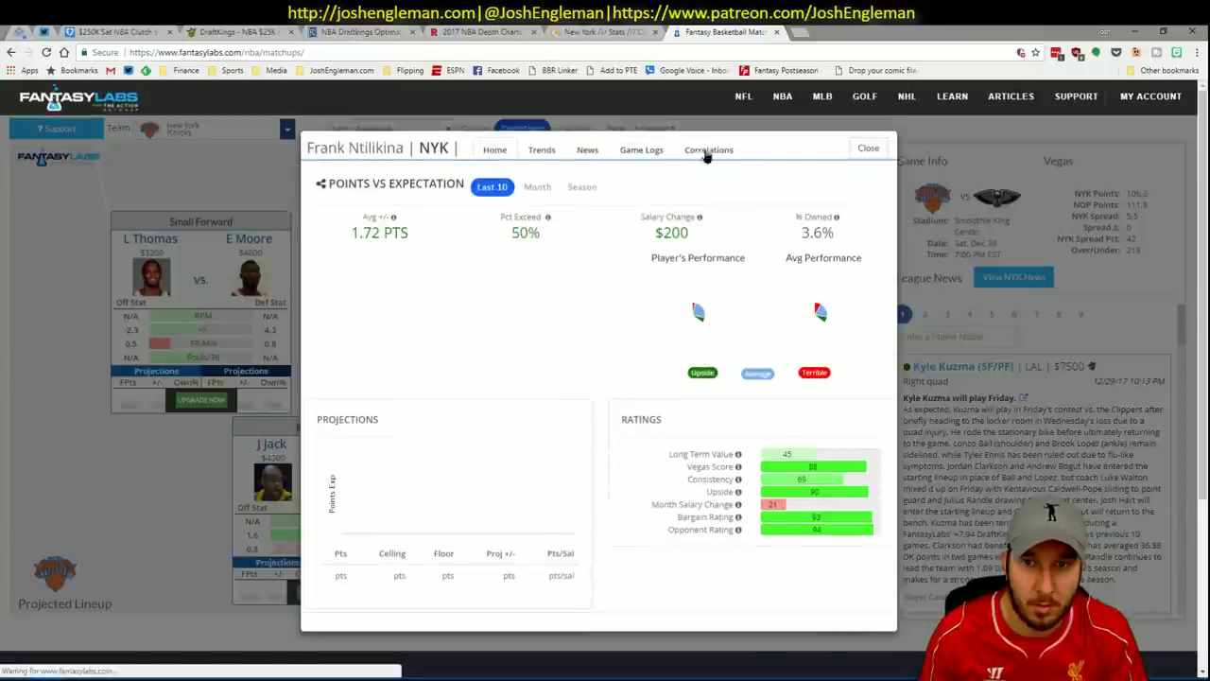
click(708, 151)
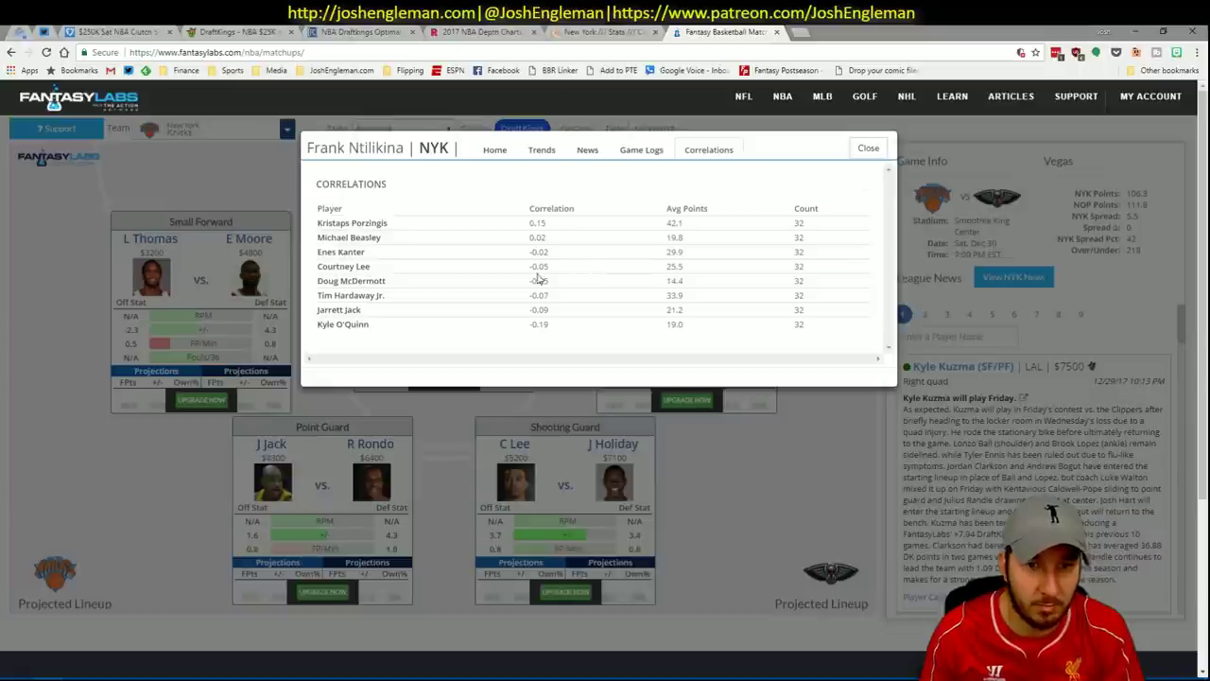
key(alt+Tab)
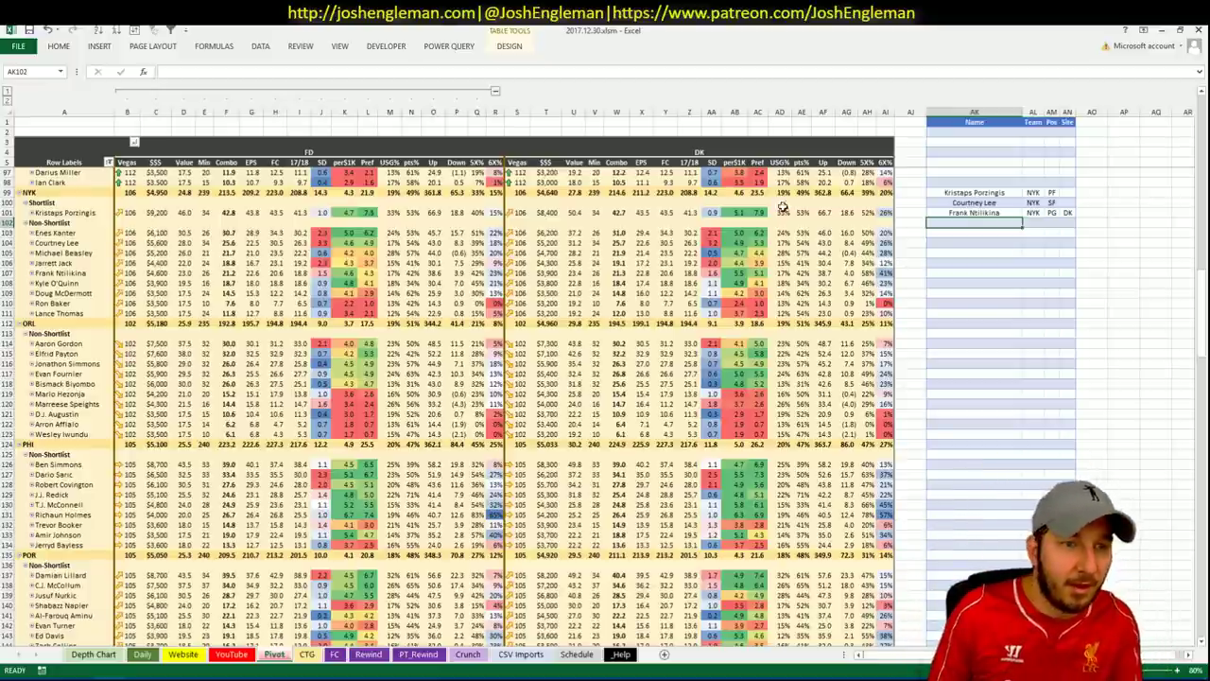
click(390, 304)
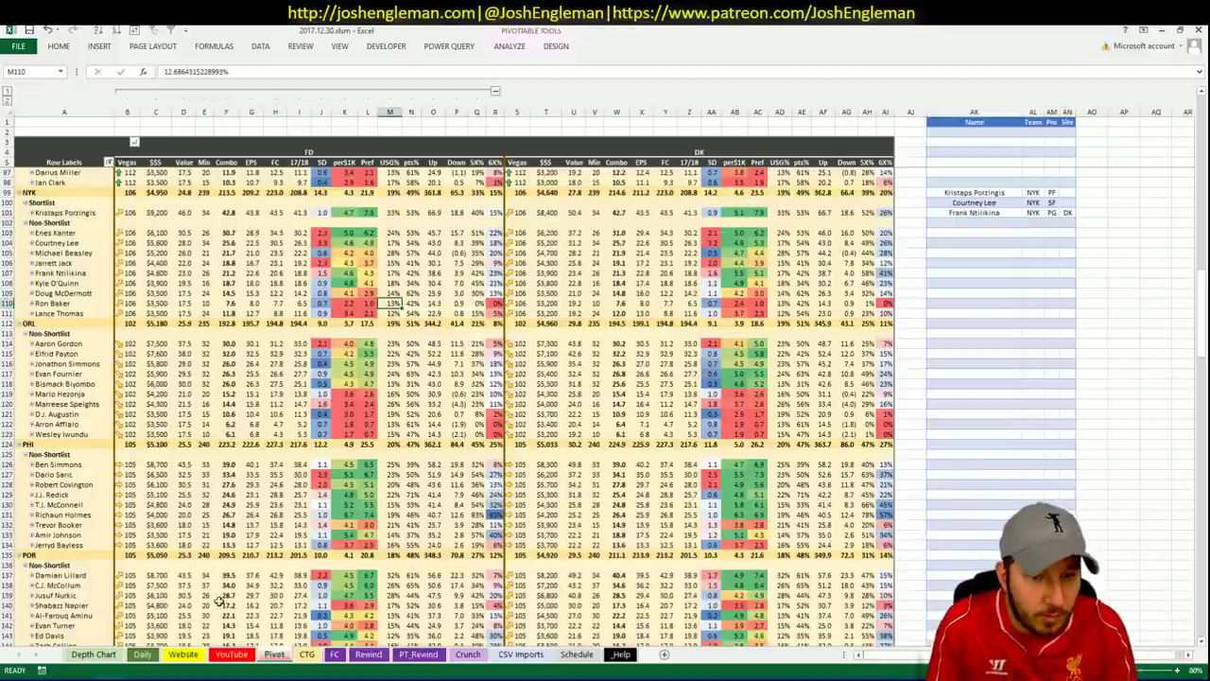
key(alt+Tab)
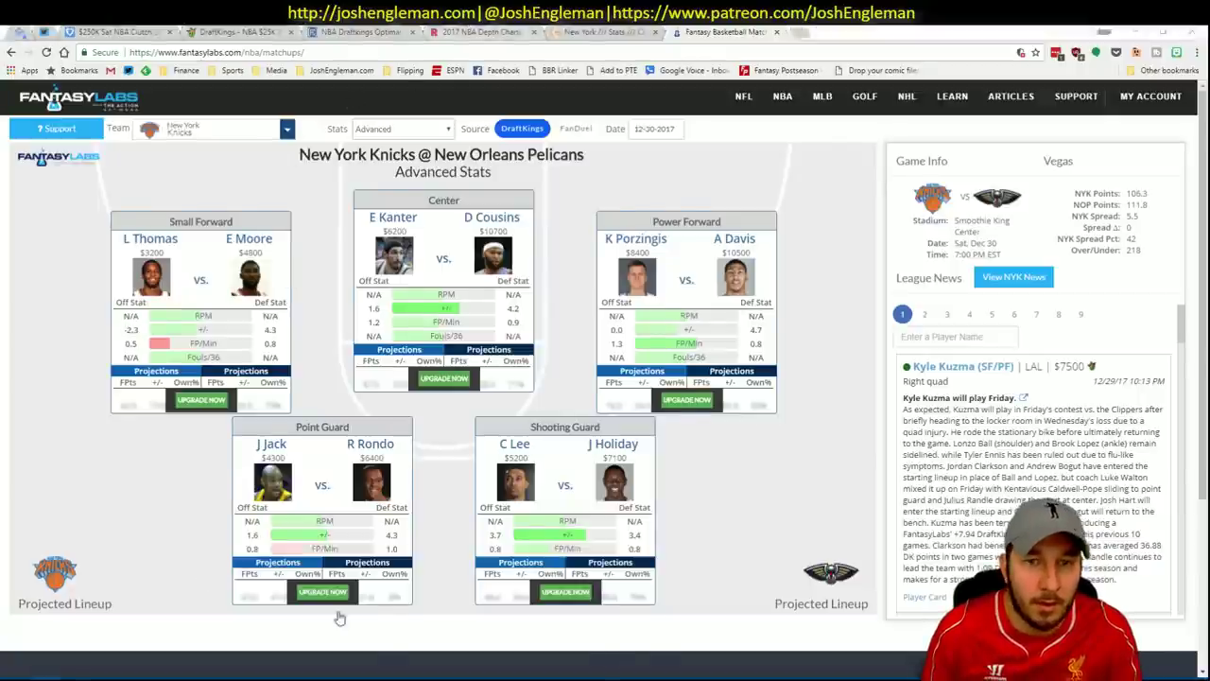
key(alt+Tab)
- Set the opponent on the CTG sheet to MIA
click(305, 655)
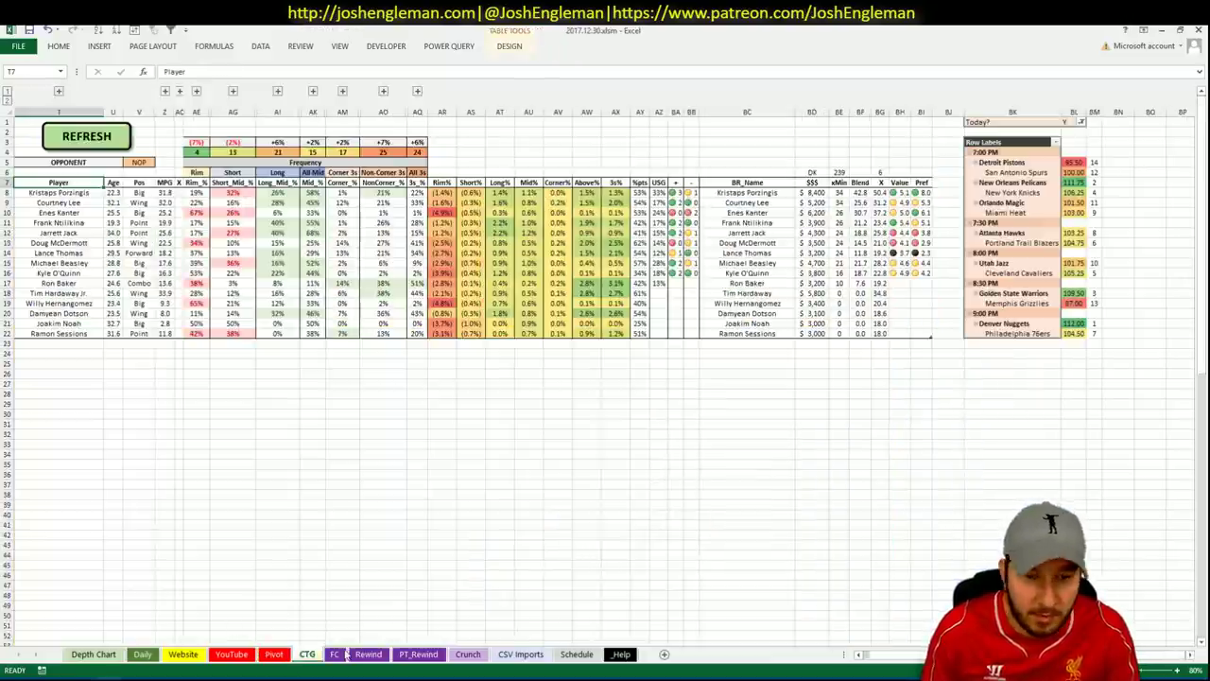
click(140, 162)
text(ORL)
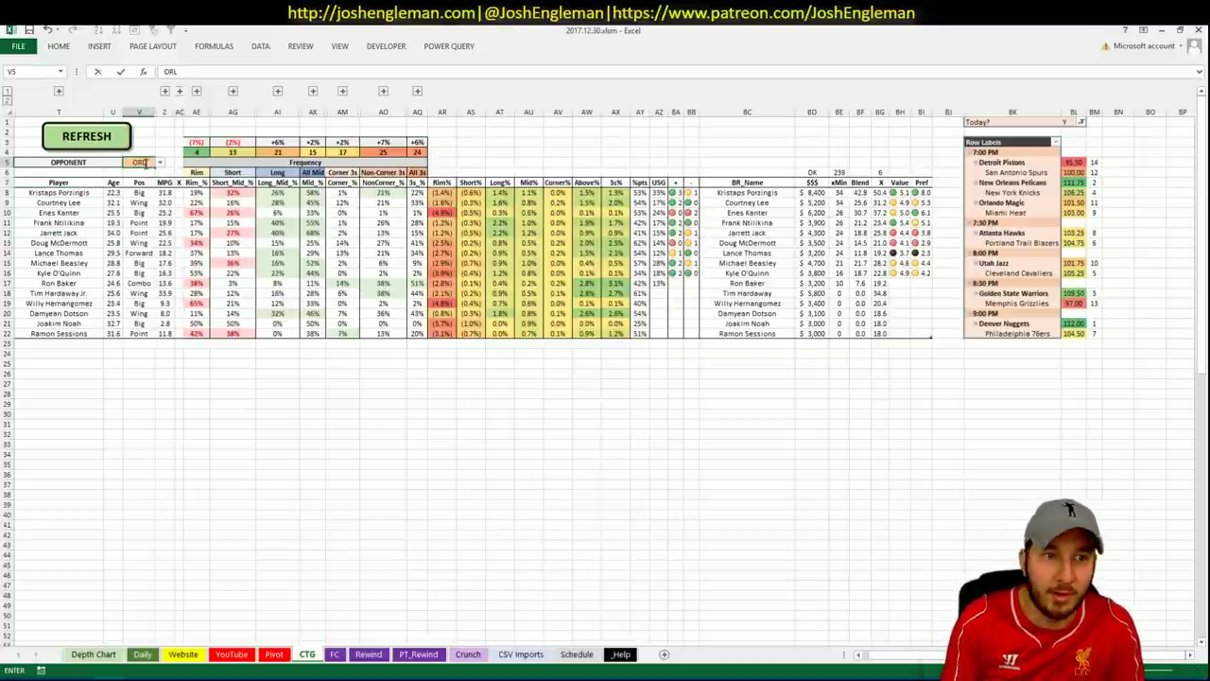
key(Escape)
text(MIA)
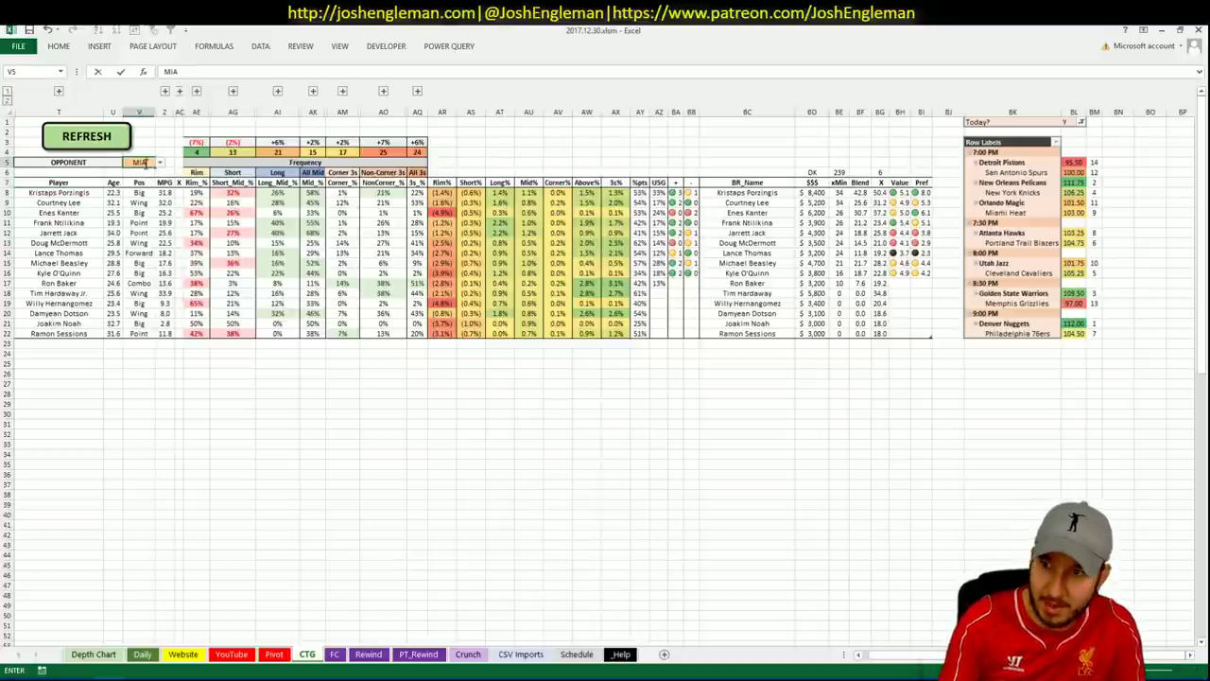
key(Return)
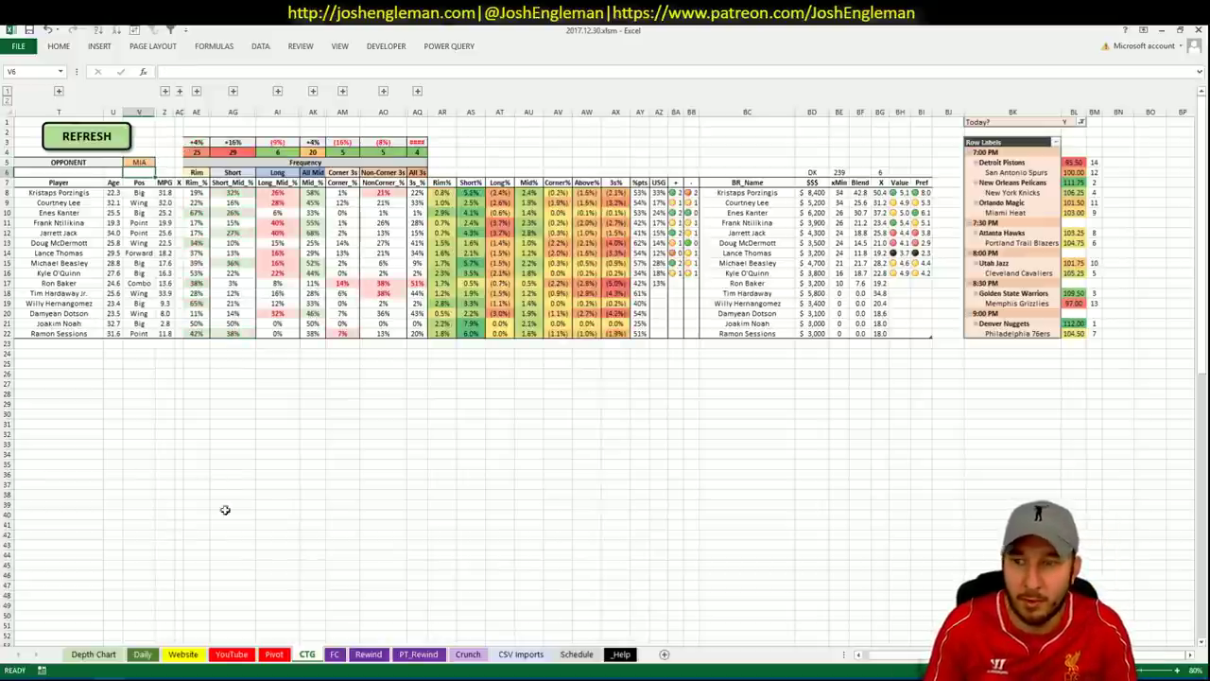
- Copy the Orlando Magic shooting frequency rows from Cleaning the Glass and refresh the CTG sheet with them
key(alt+Tab)
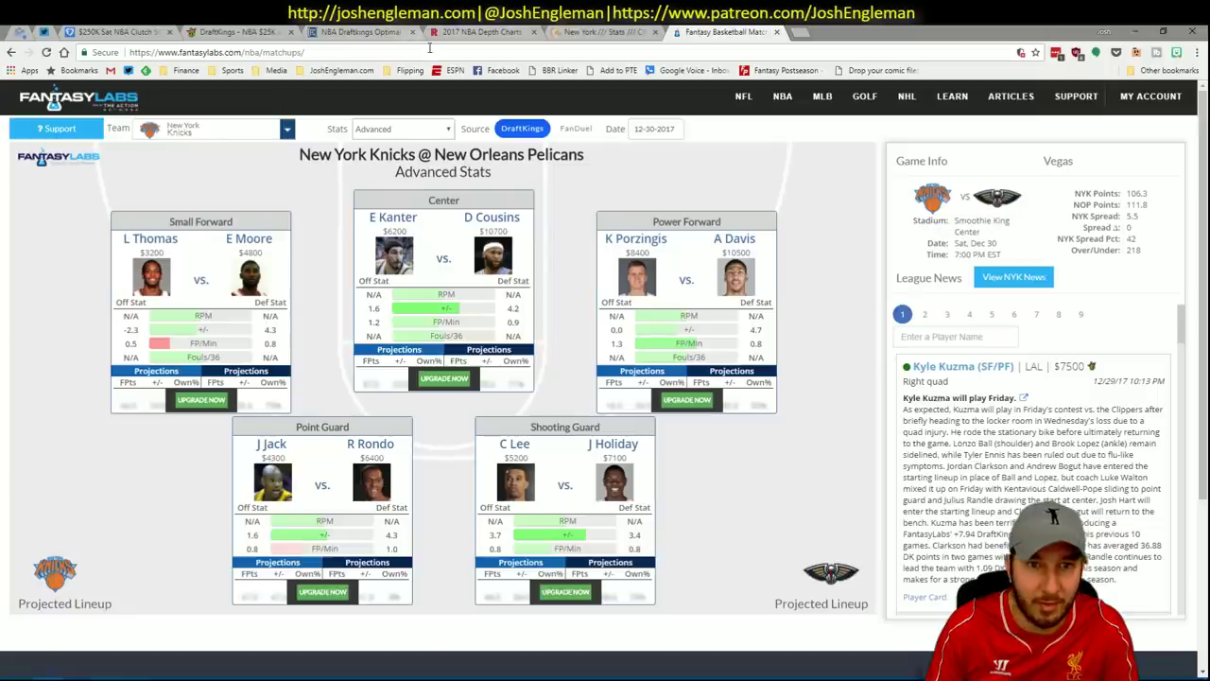
click(626, 28)
click(294, 127)
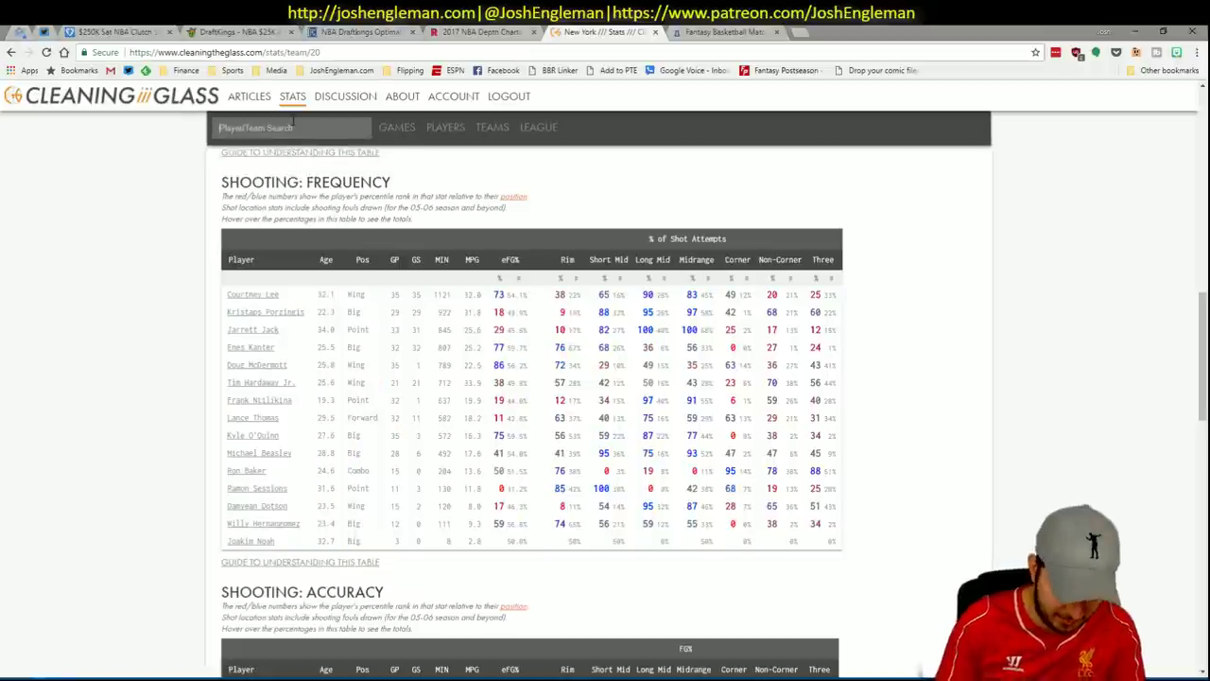
text(magic)
key(Return)
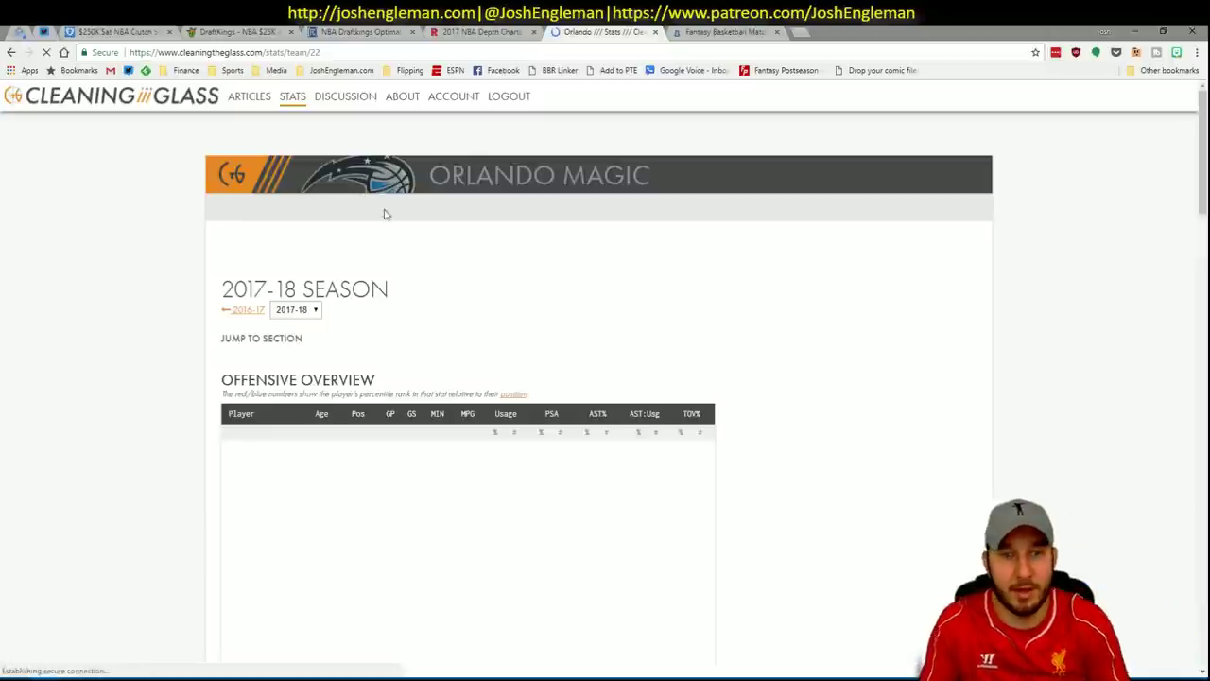
click(400, 354)
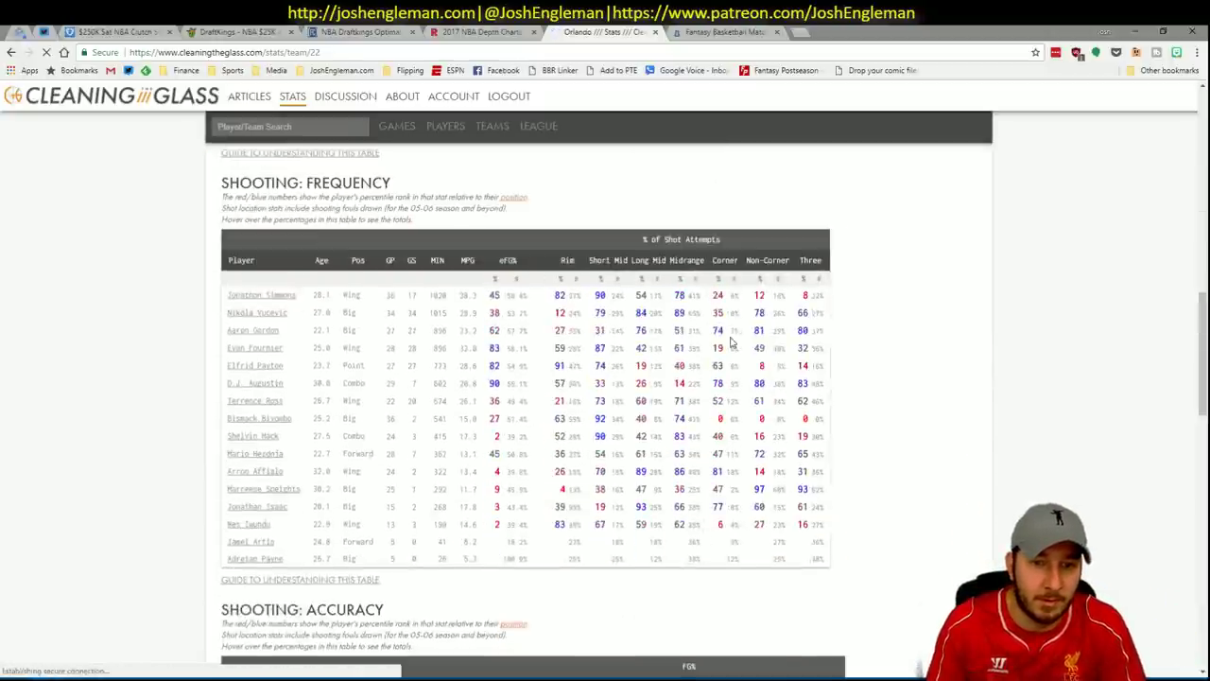
drag(819, 559, 227, 303)
key(alt+Tab)
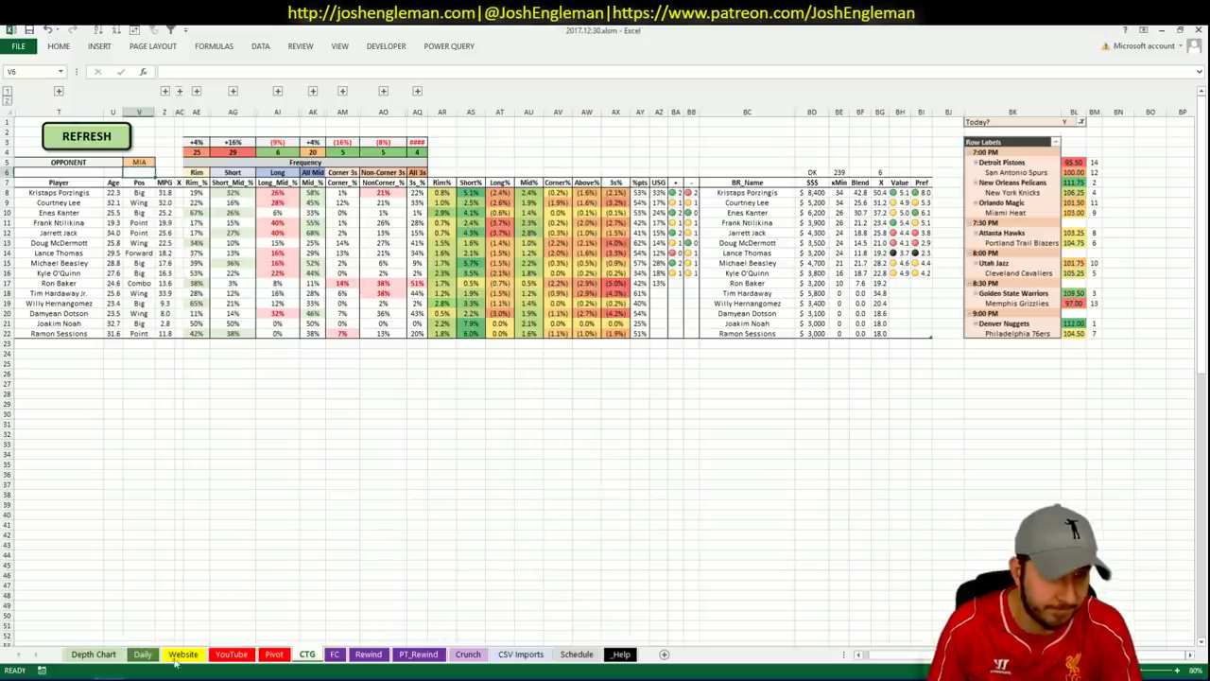
click(100, 138)
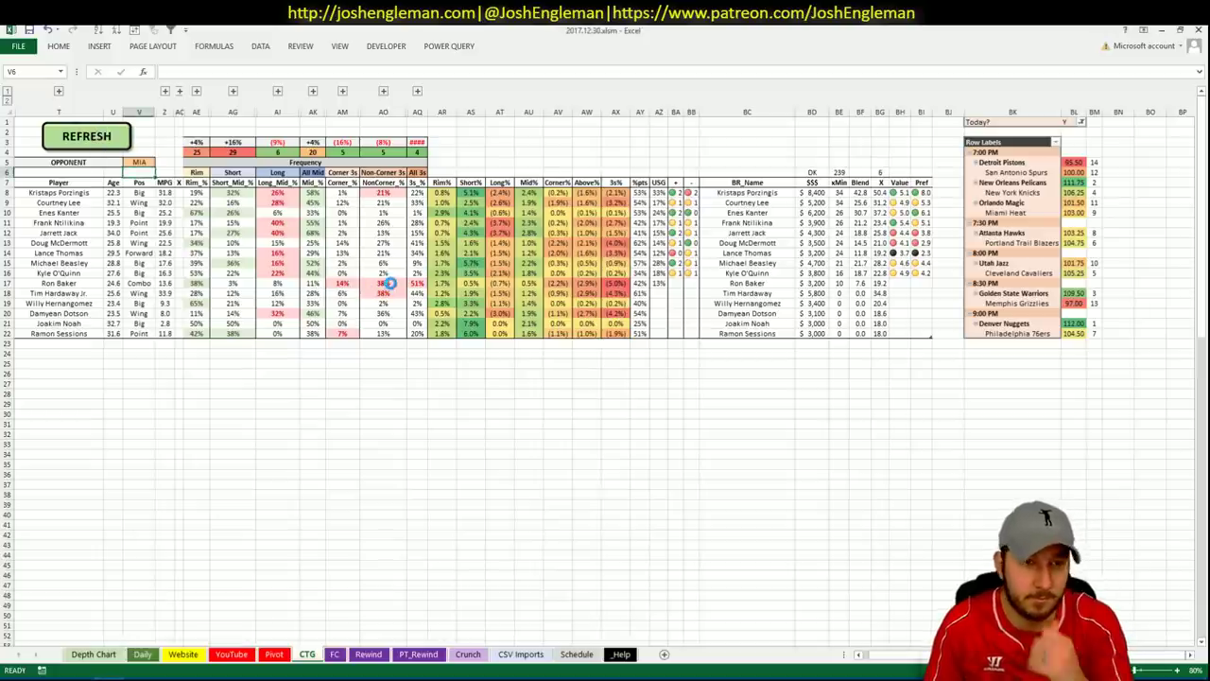
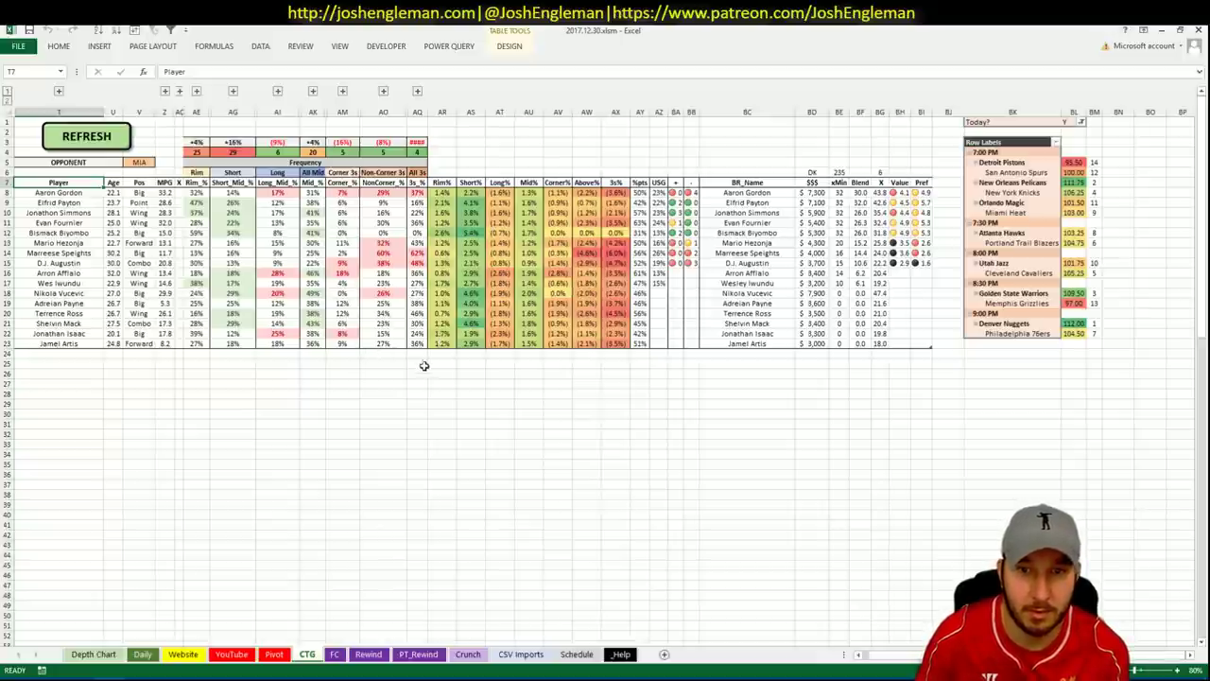
- Examine the FD and DK projections and Value figures for the ORL players on the Pivot sheet
click(274, 654)
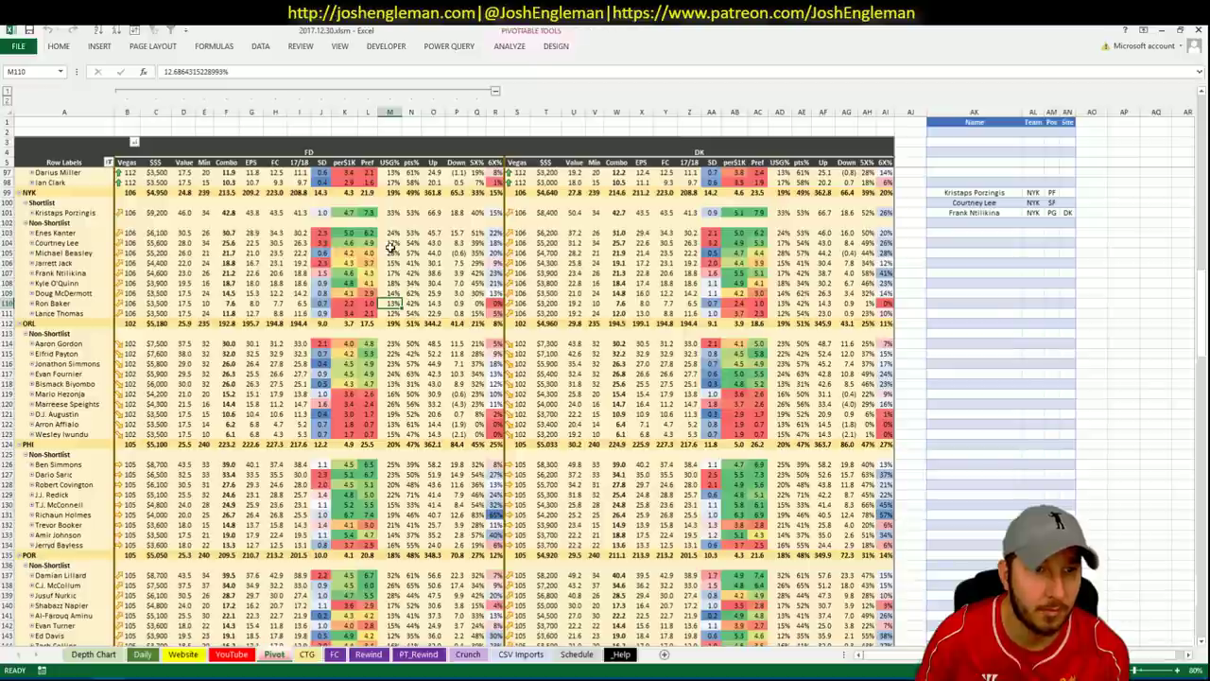
scroll(371, 323, down, 3)
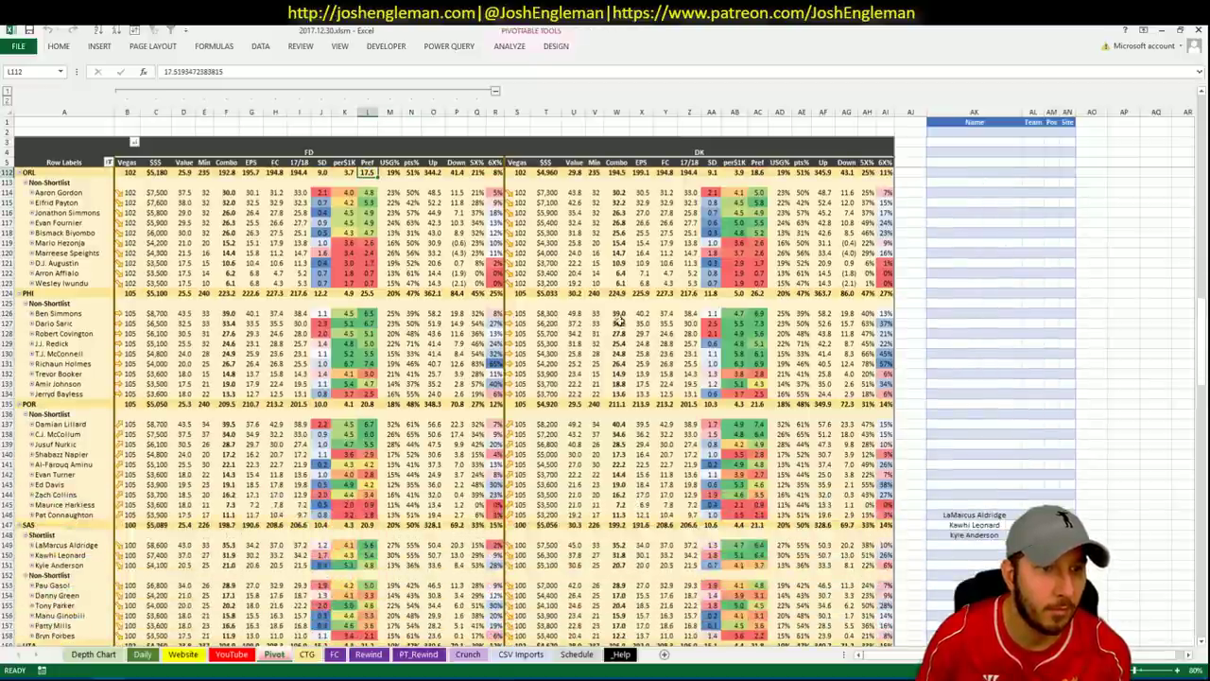
click(964, 193)
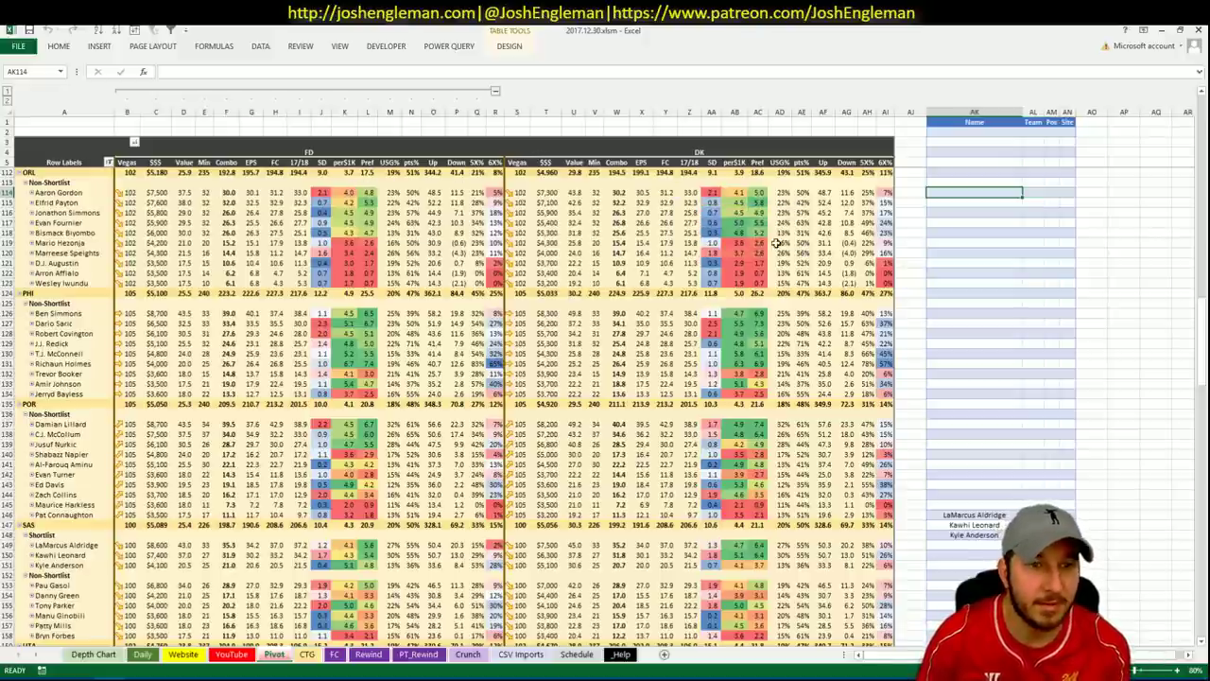
mouse_move(799, 286)
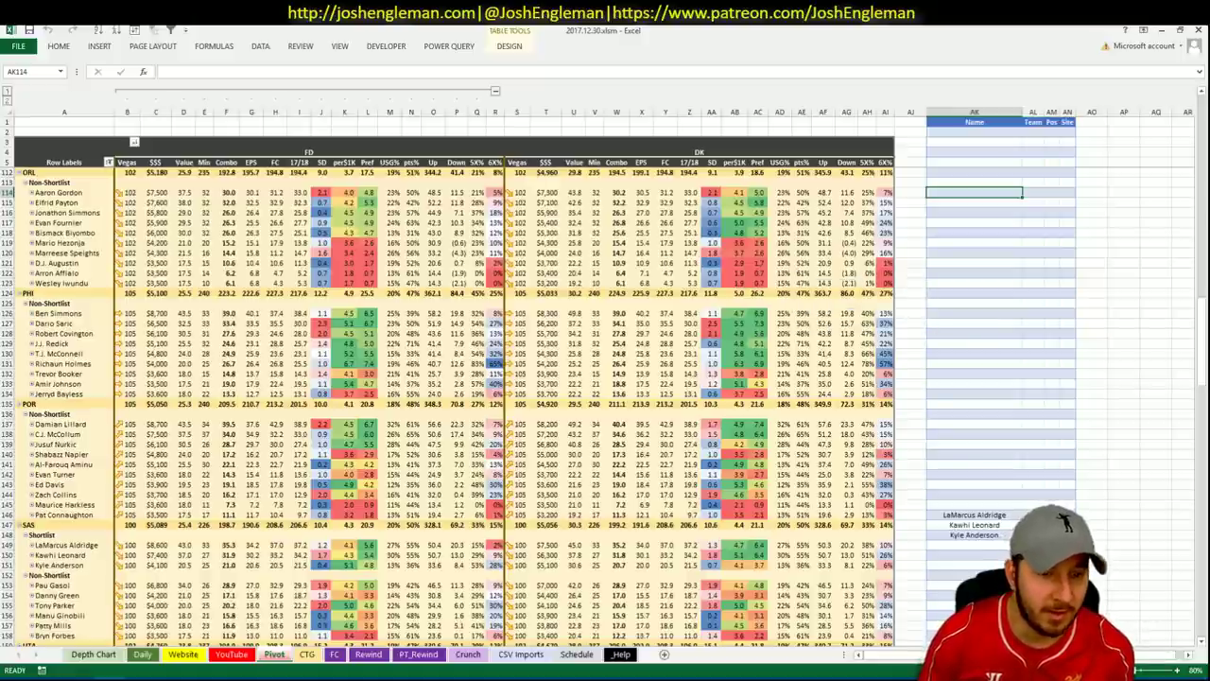
- Filter the recent game minutes and FD points table on the YouTube sheet to team ORL
click(241, 659)
click(333, 122)
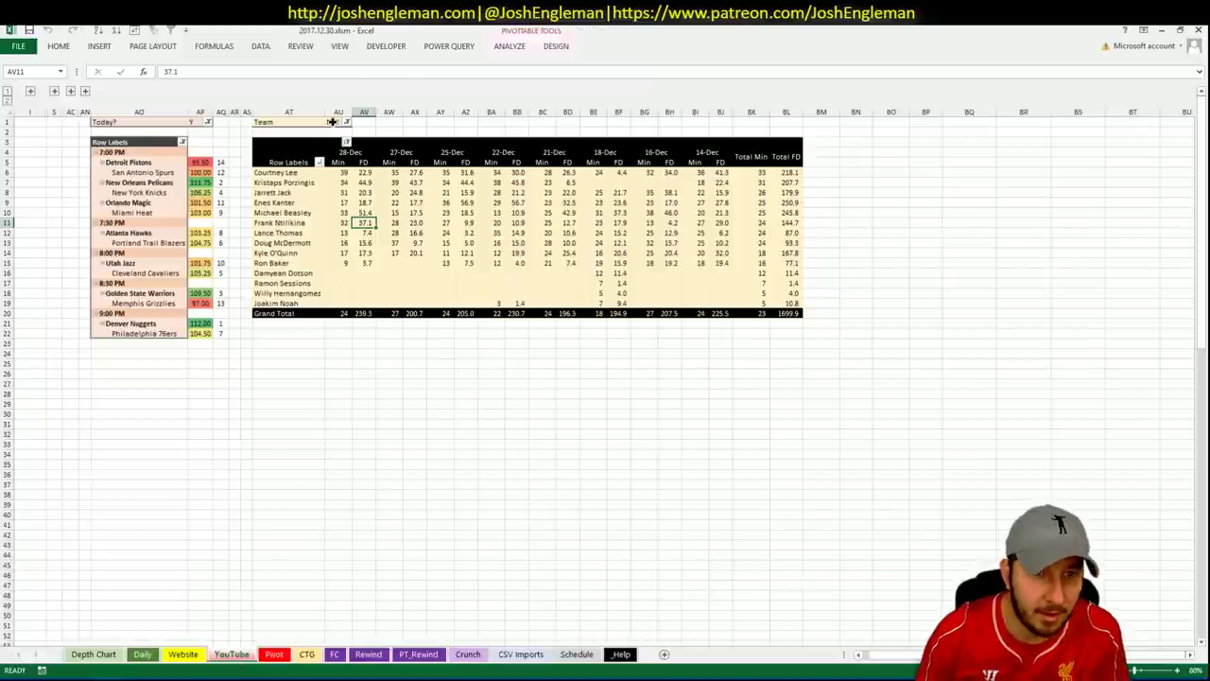
text(ORL)
key(Return)
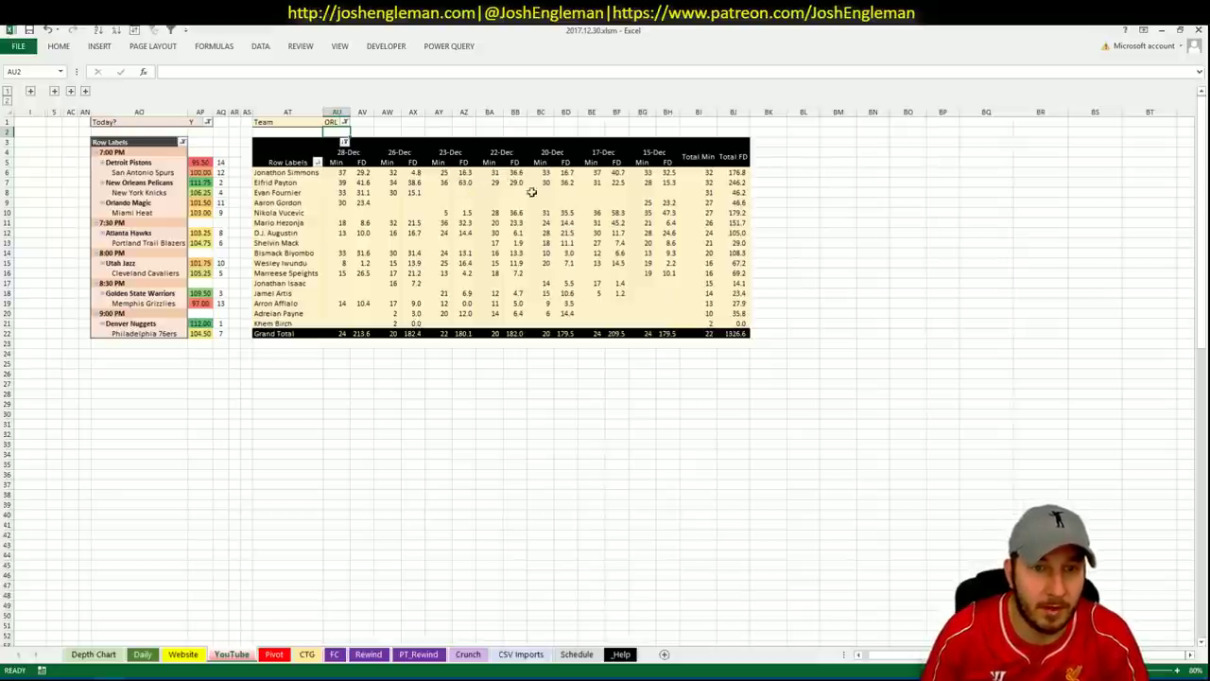
- Add Elfrid Payton to the shortlist's Name column on the Pivot sheet, beside the first ORL player row
key(alt+Tab)
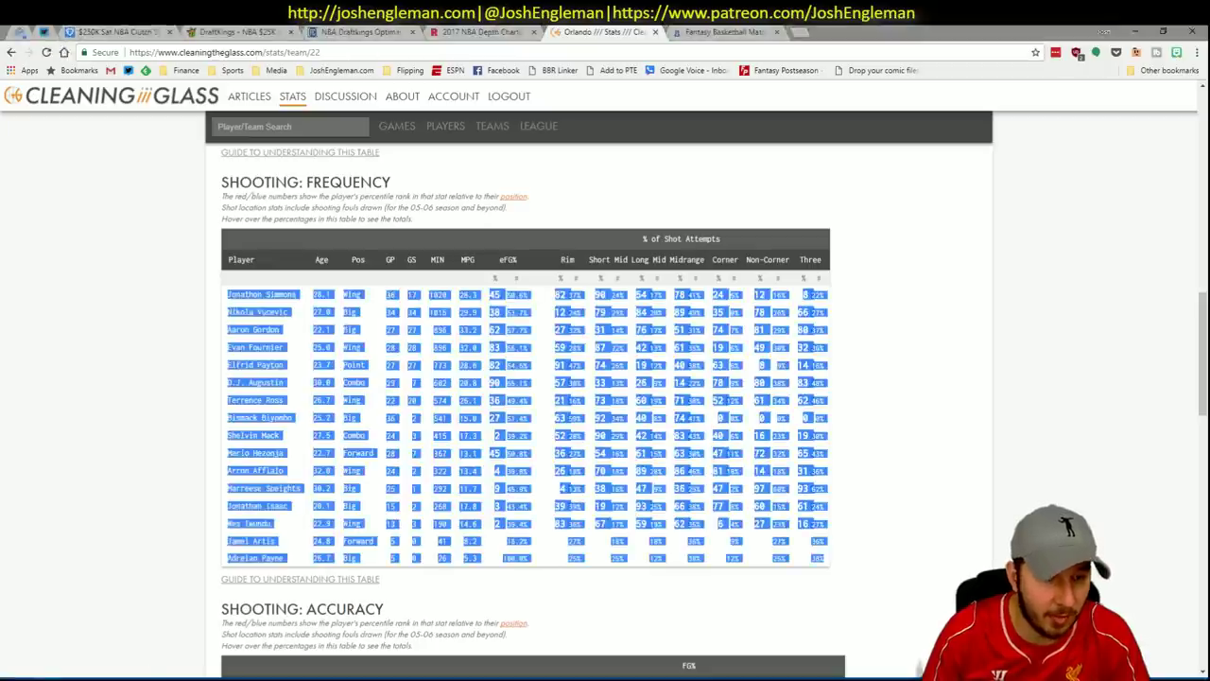
key(alt+Tab)
key(ctrl+Page_Up)
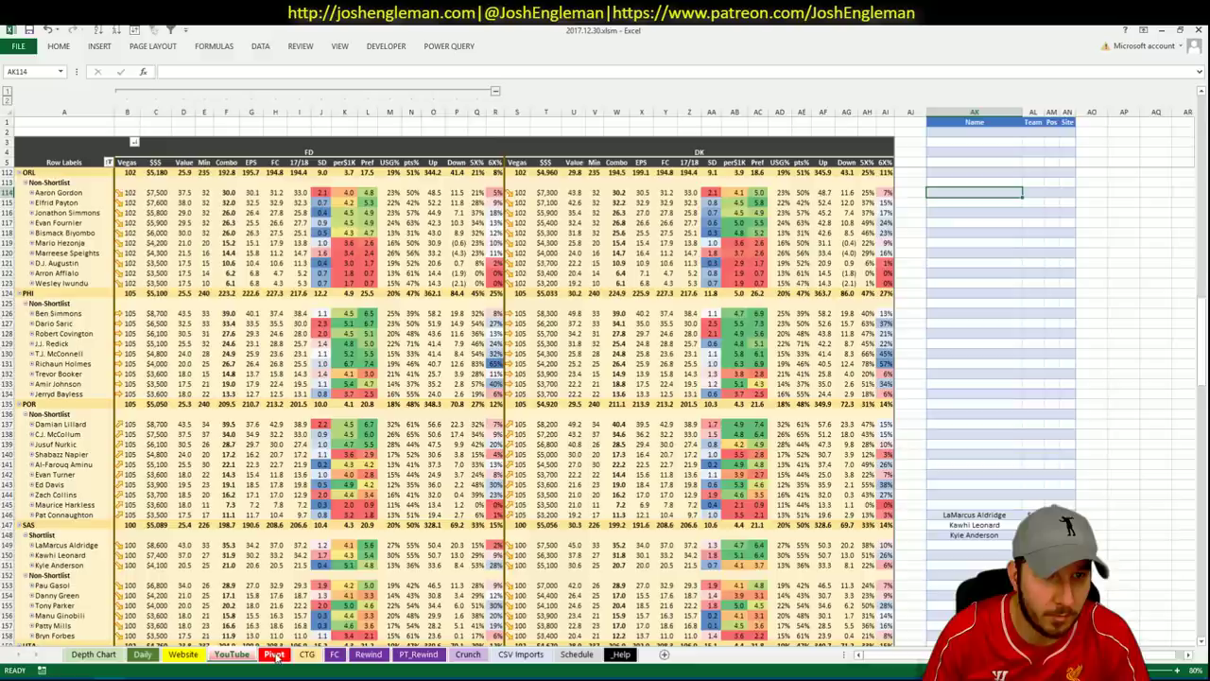
text(Elfrid Payton)
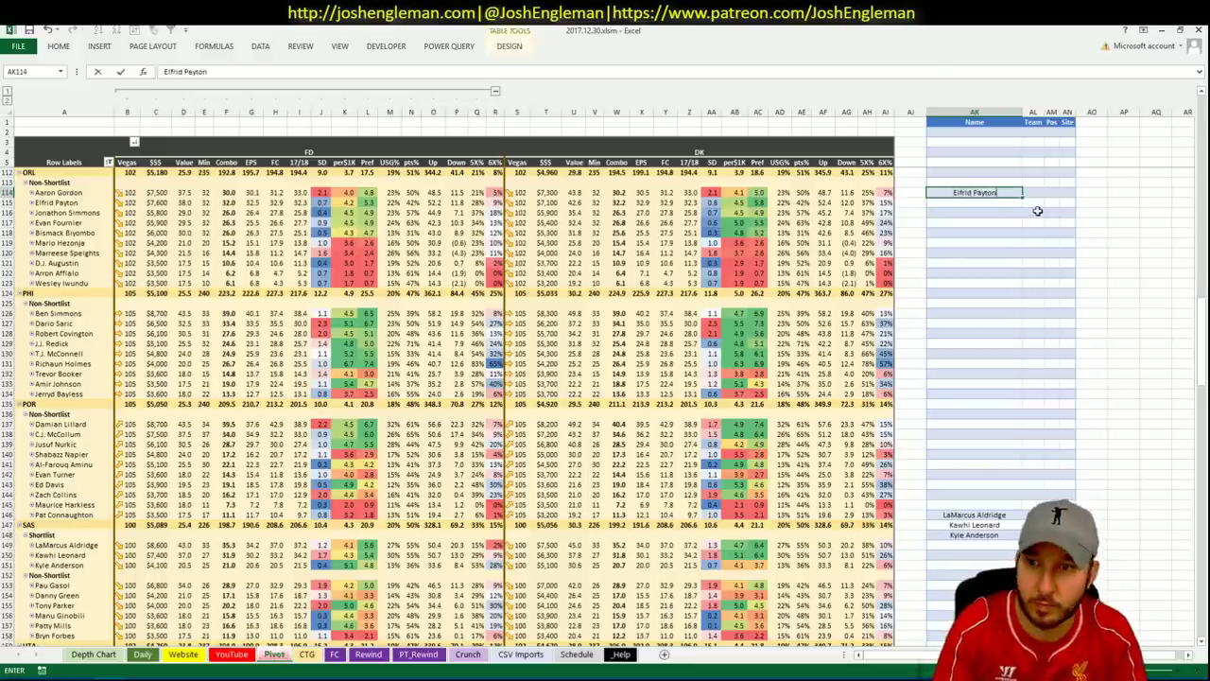
key(Return)
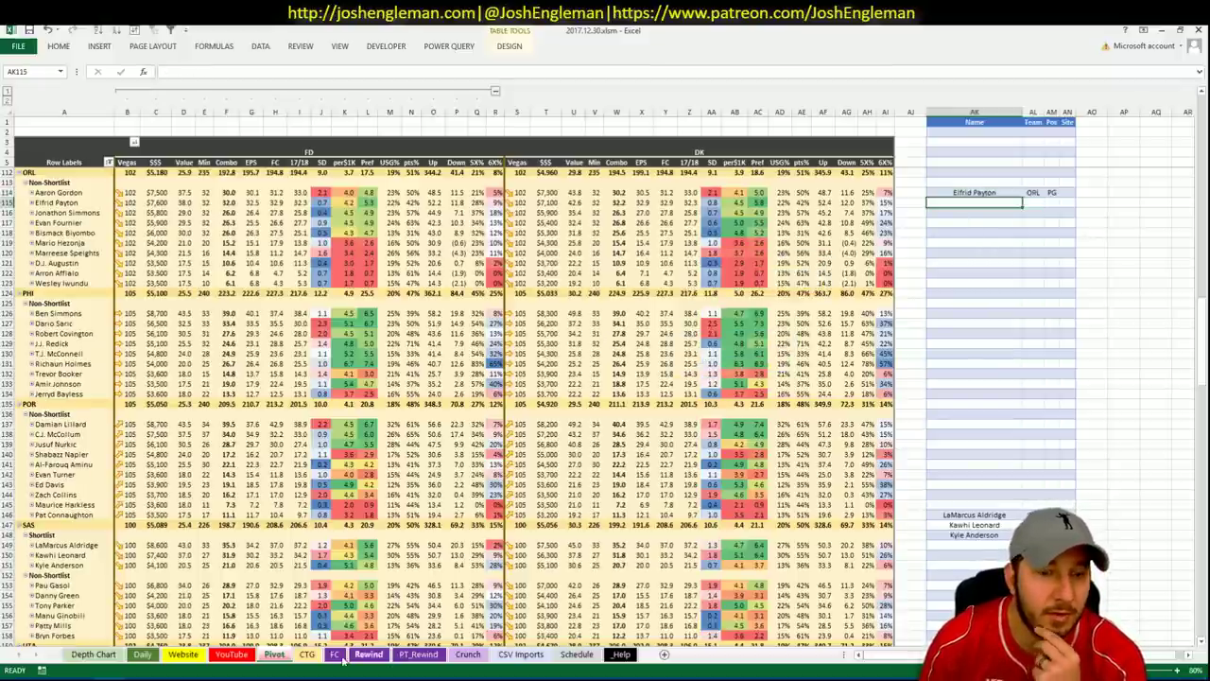
- Compare the ORL players' recent minutes and FD points on the YouTube sheet with their FD and DK projections on the Pivot sheet
click(231, 655)
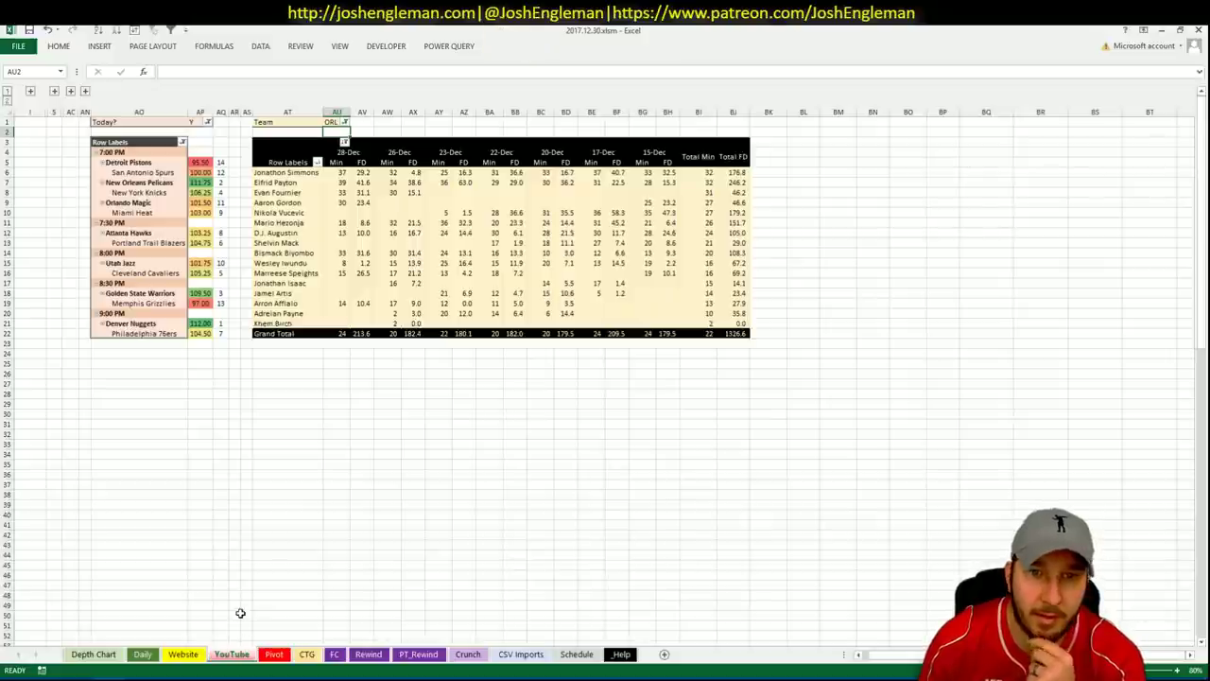
click(274, 655)
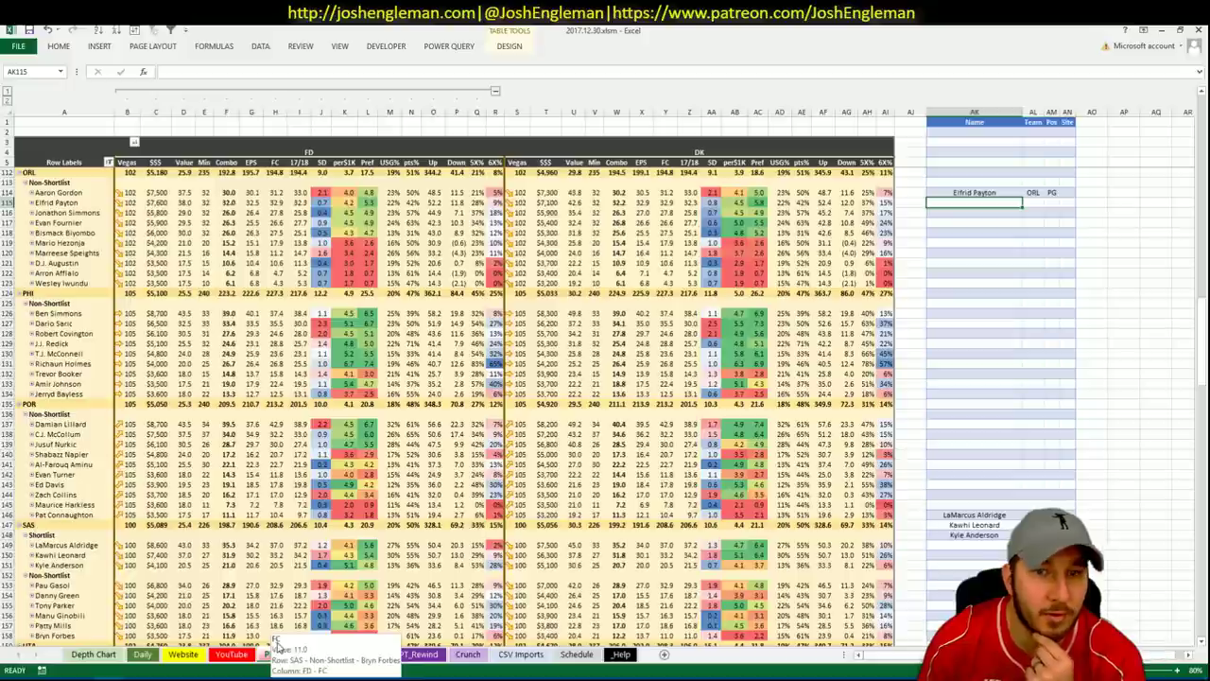
mouse_move(394, 596)
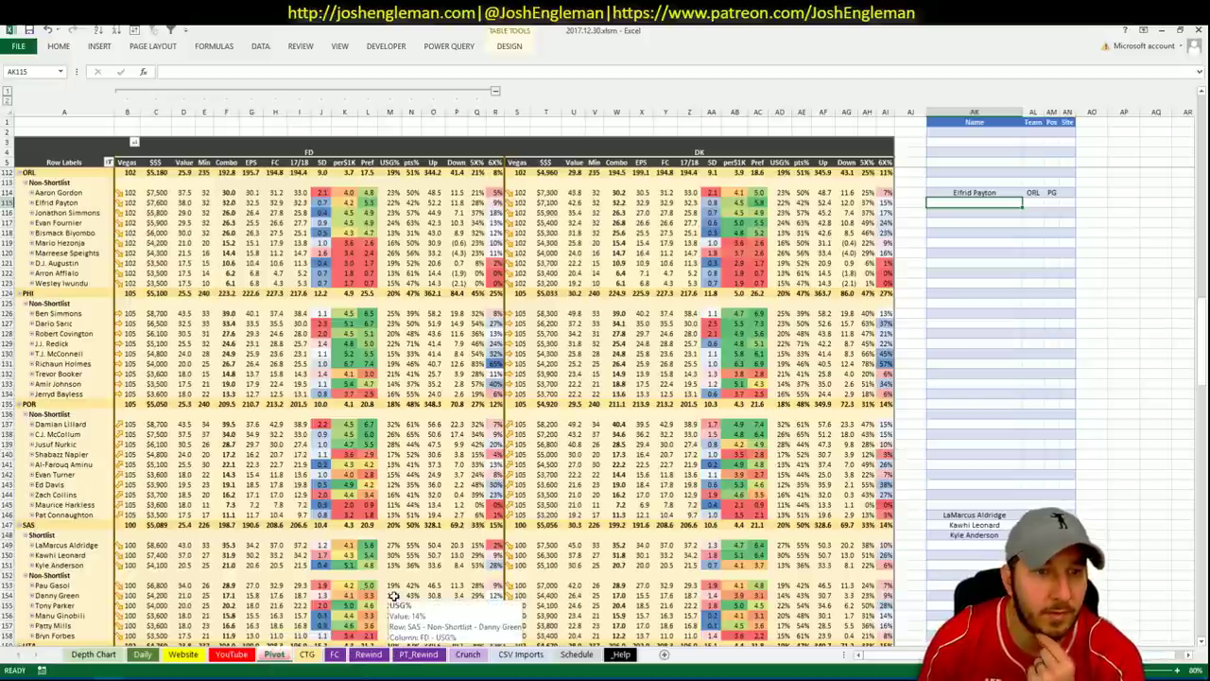
mouse_move(320, 561)
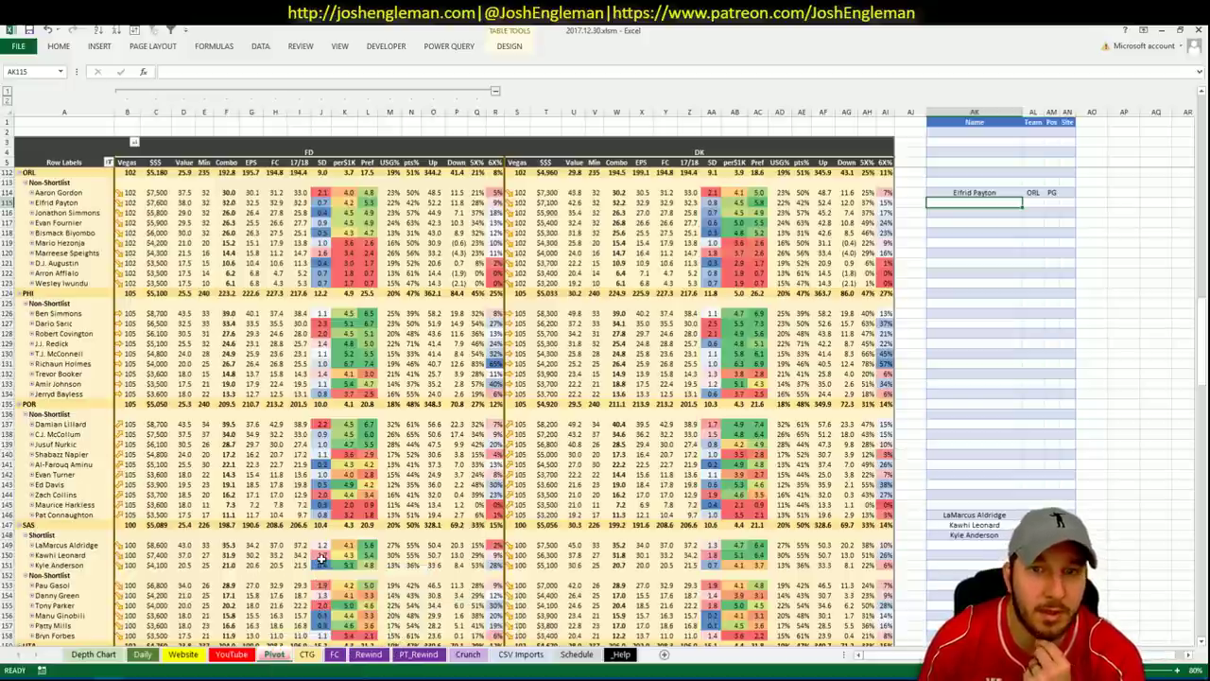
click(231, 655)
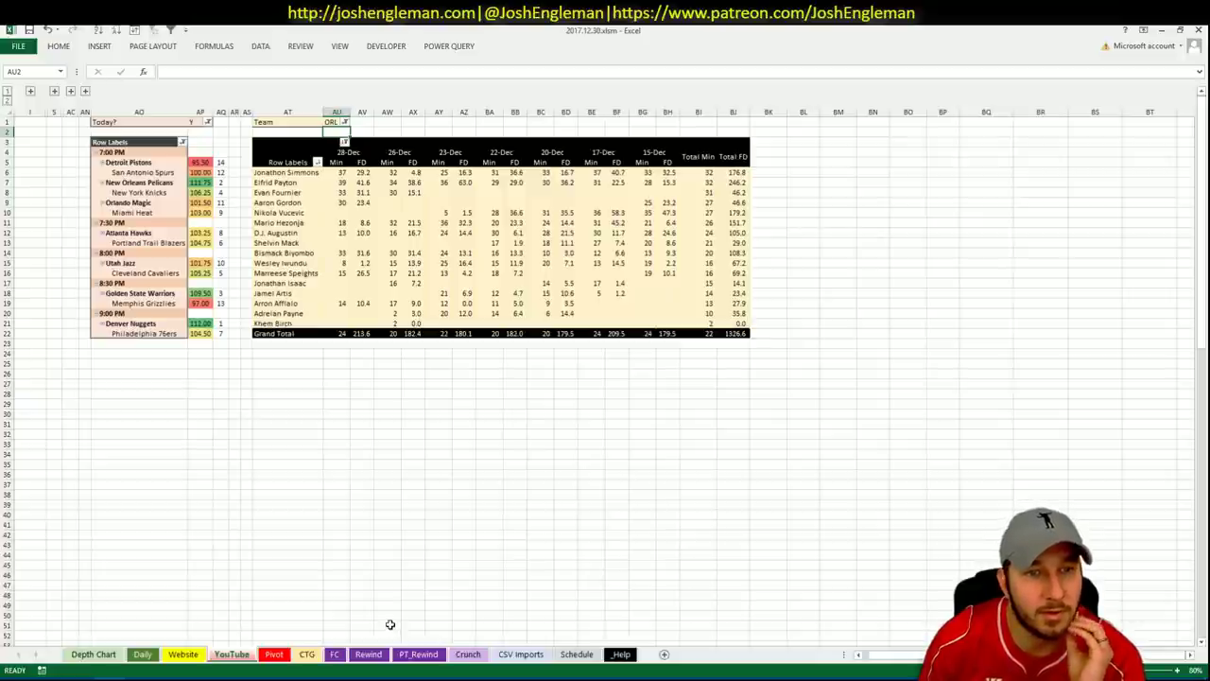
click(273, 653)
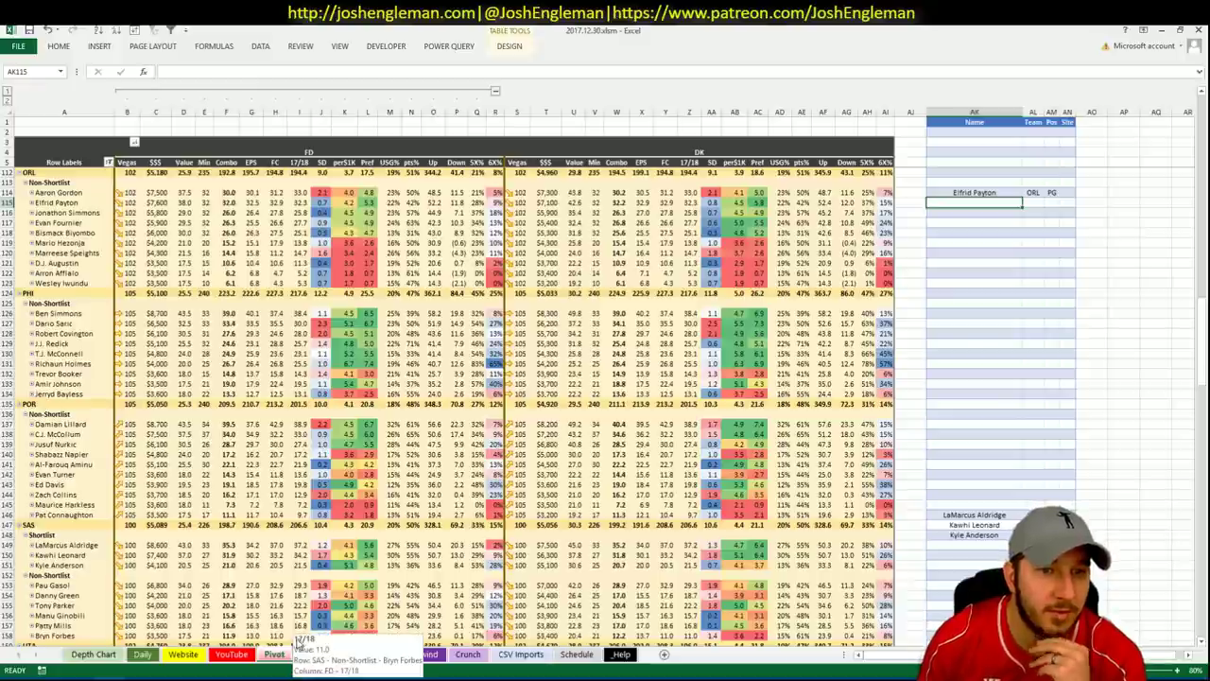
click(237, 653)
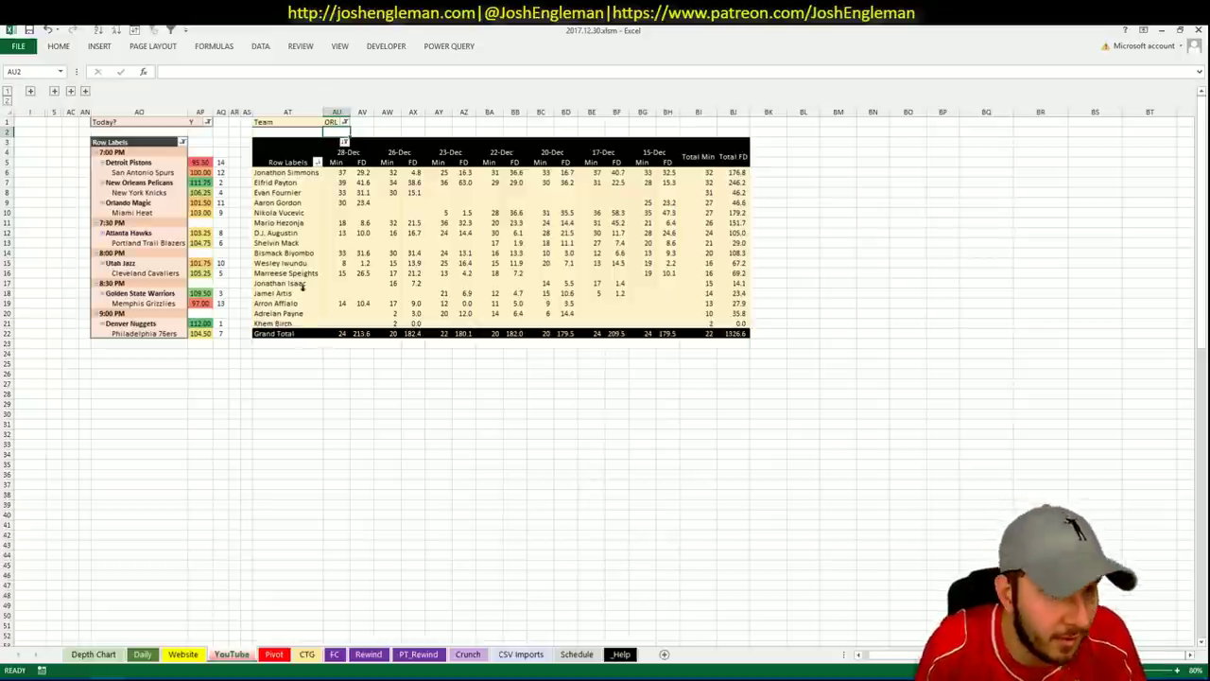
click(274, 655)
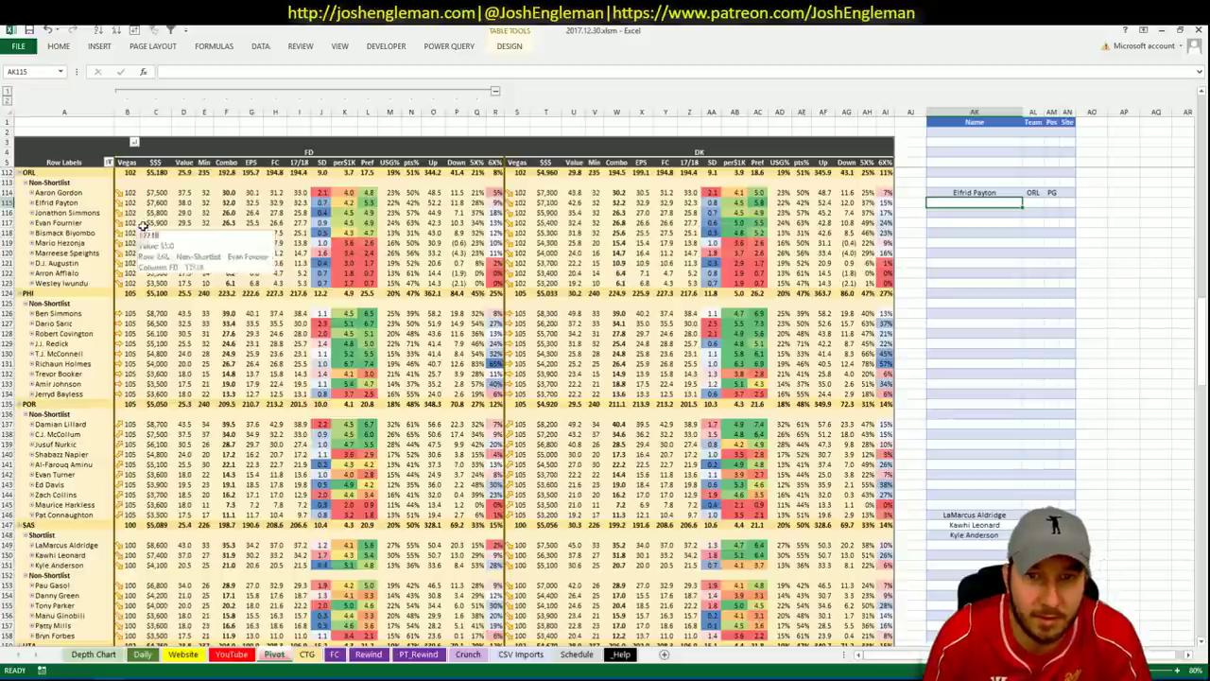
click(757, 232)
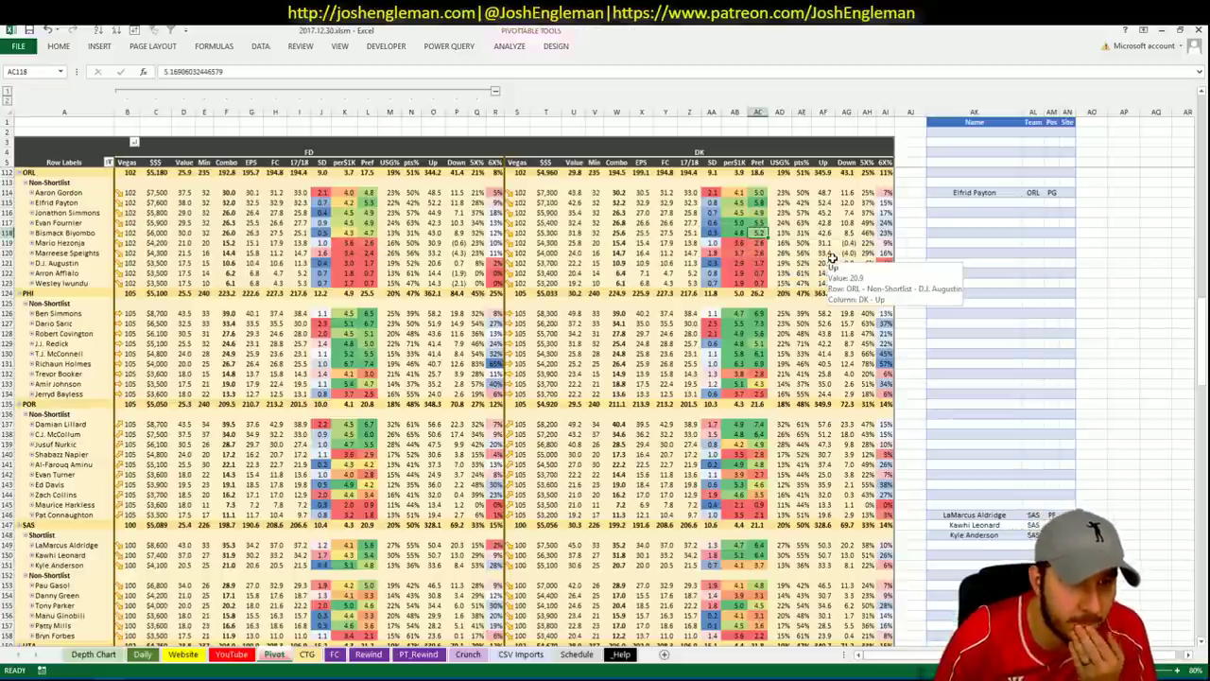
click(232, 654)
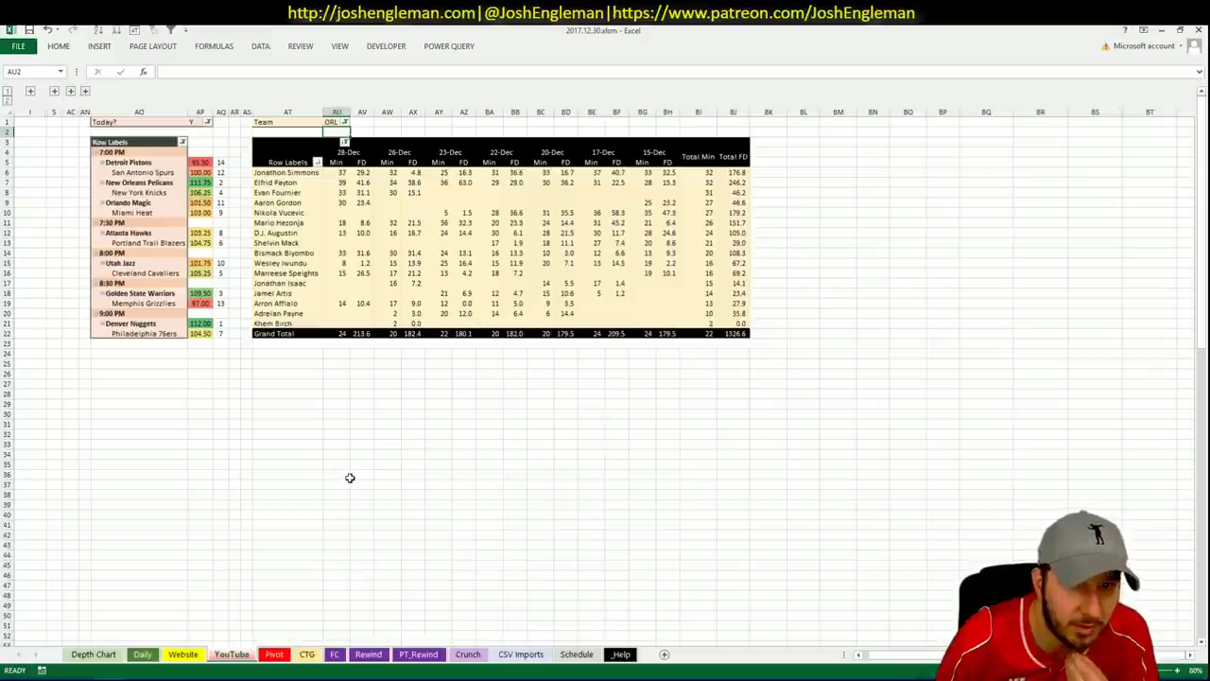
click(275, 654)
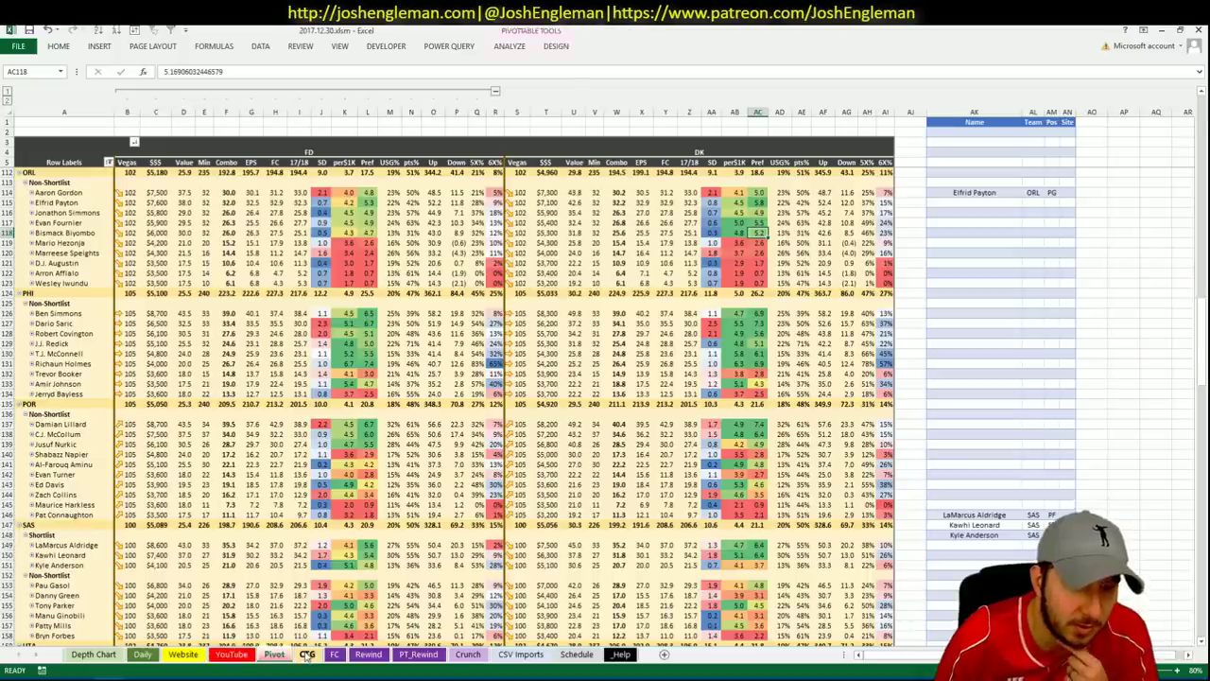
- Add Bismack Biyombo to the shortlist's Name column directly below Elfrid Payton, spelled as in the ORL player list
click(977, 192)
click(978, 203)
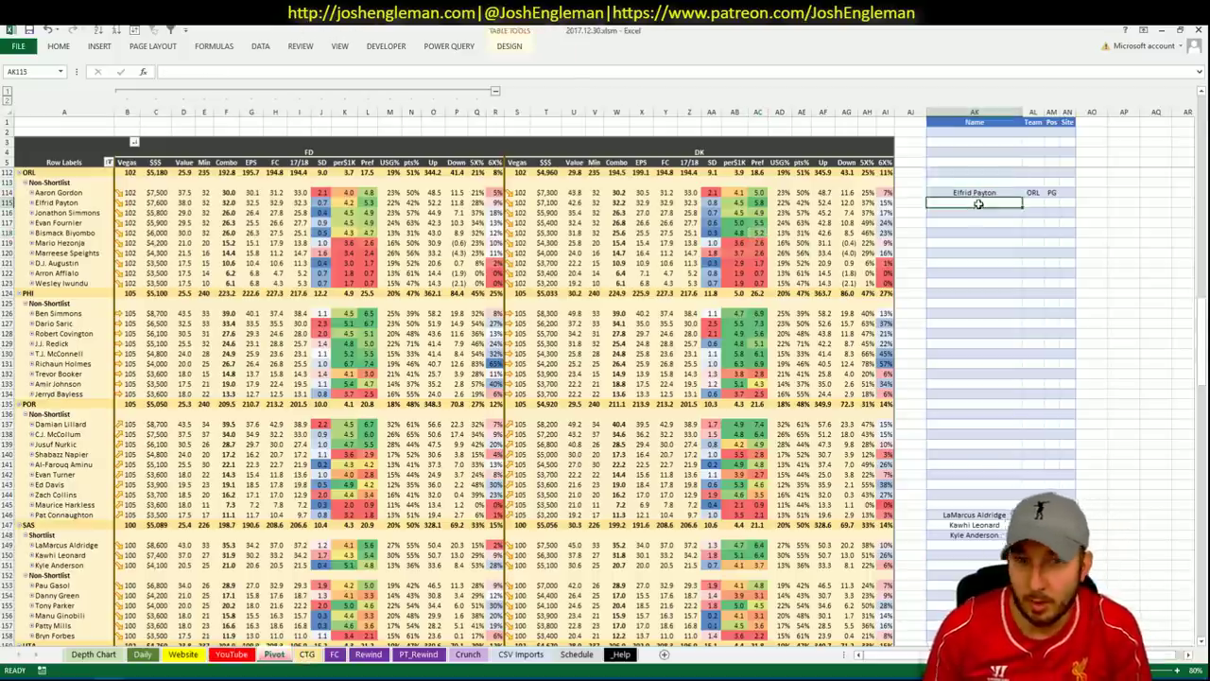
text(Bism)
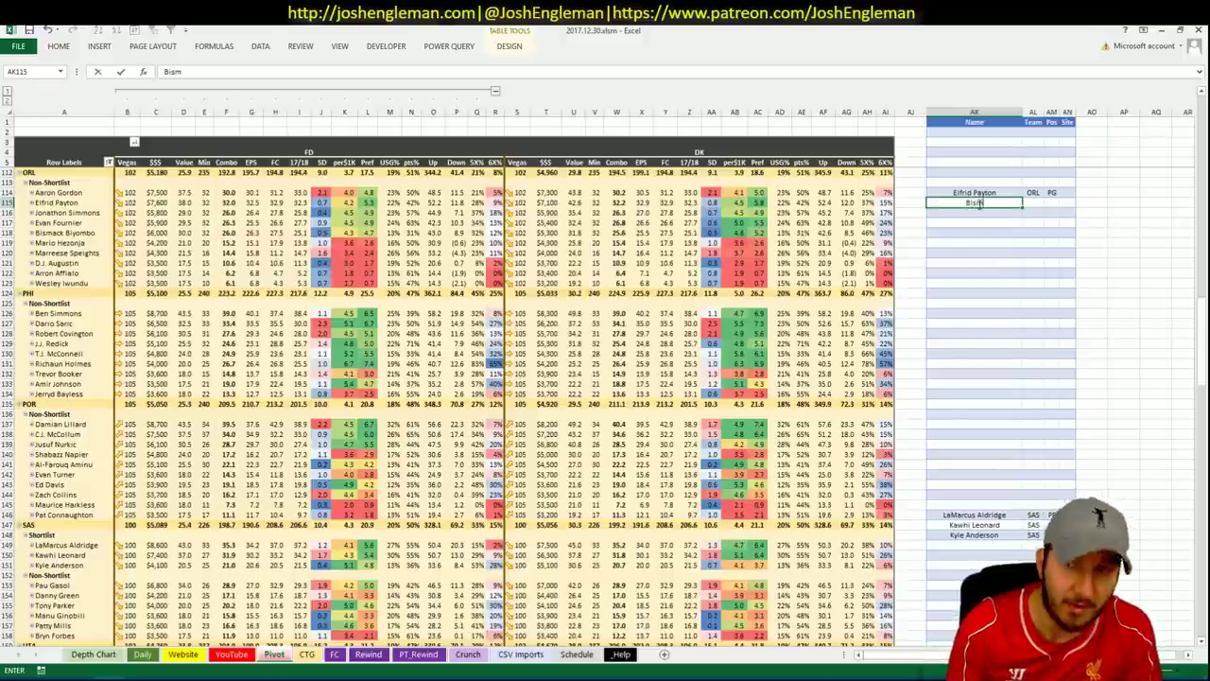
text(ack Miyombo)
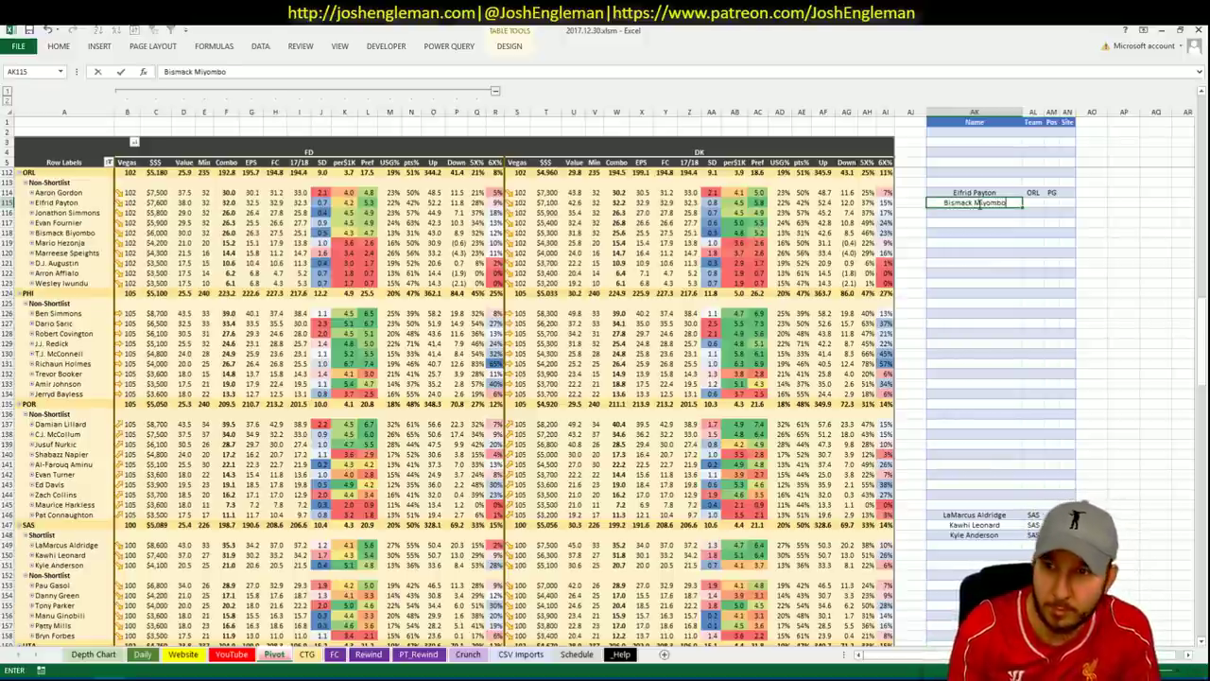
key(Return)
text(Bis)
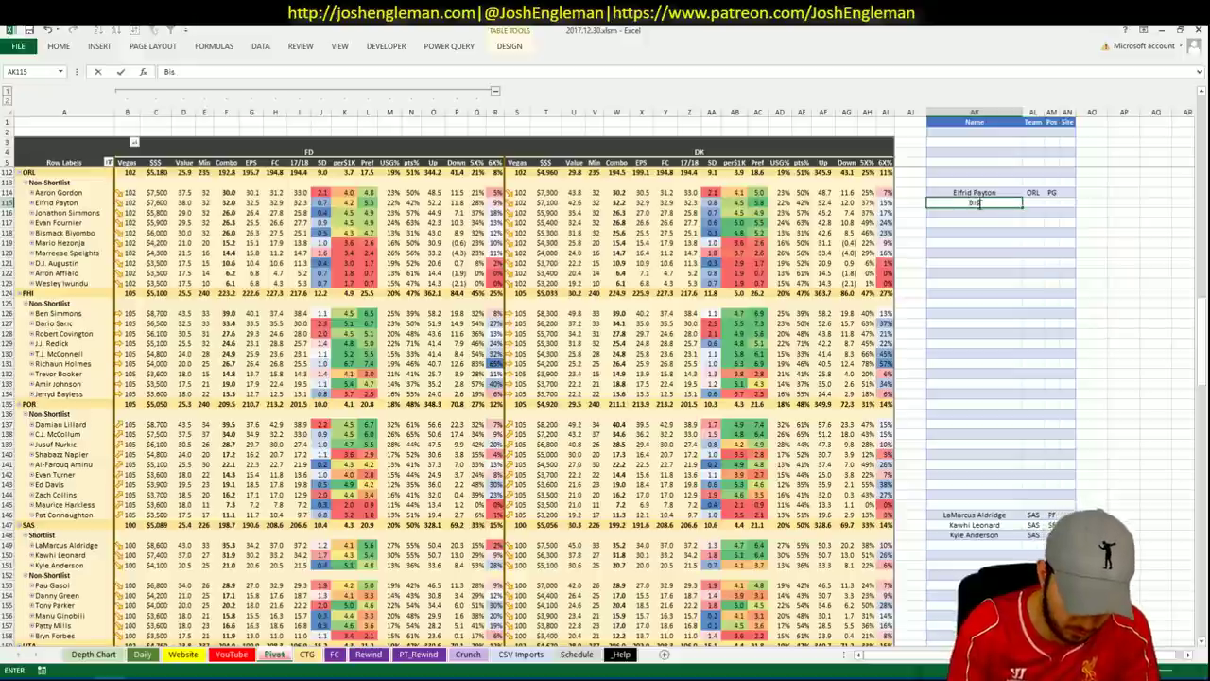
text(mack Miyombo)
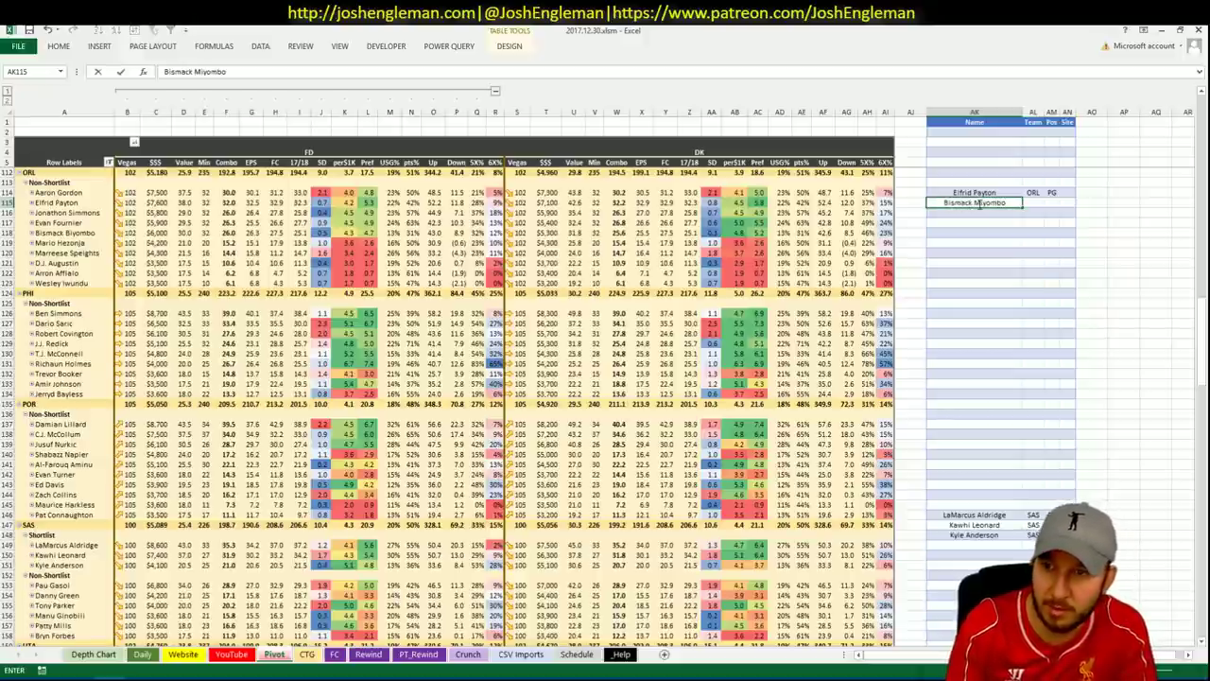
key(Return)
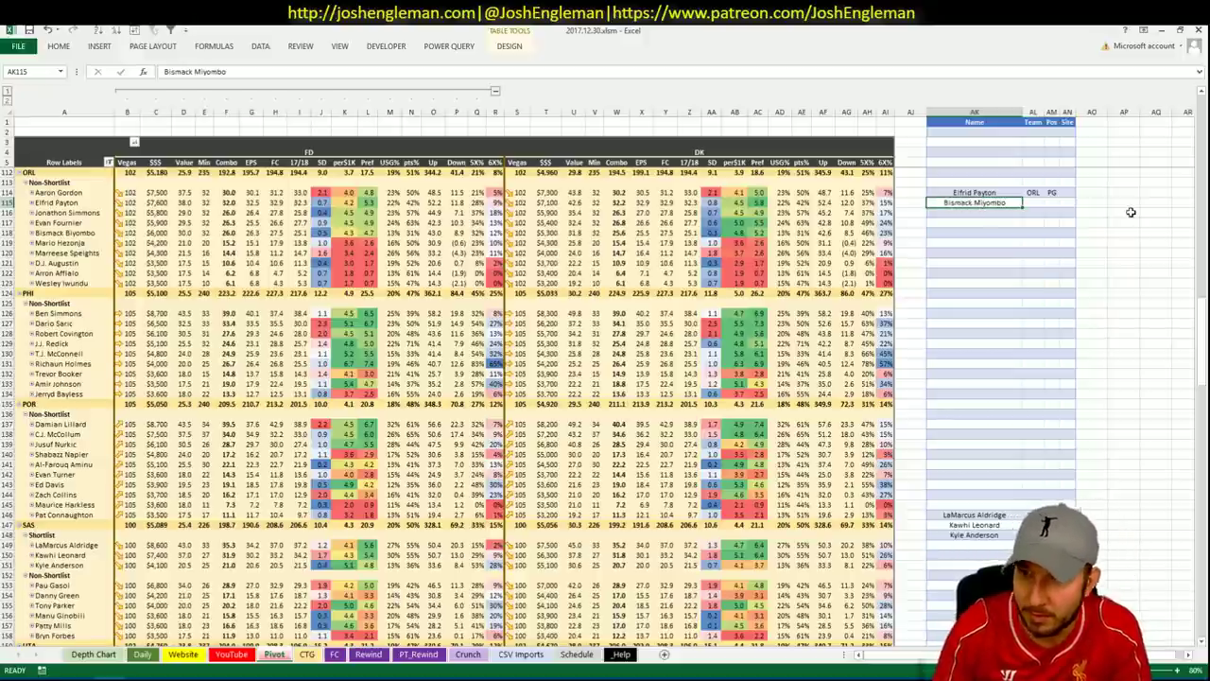
text(Bismack)
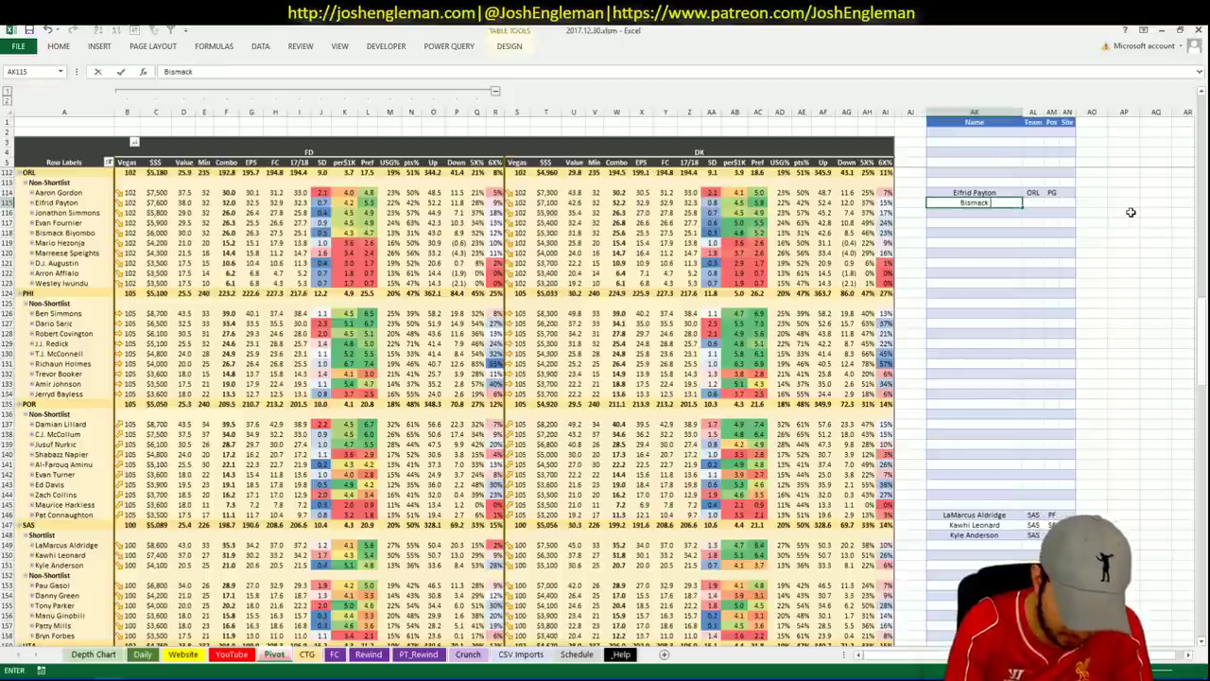
text( Biyombo)
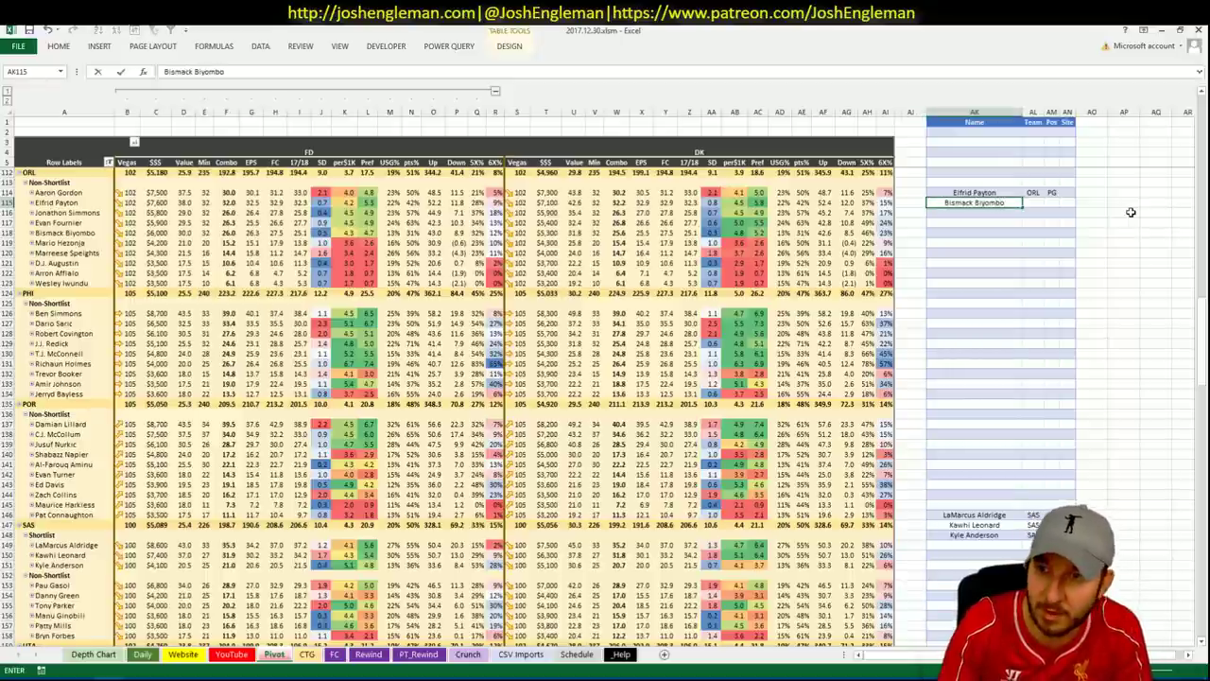
key(Return)
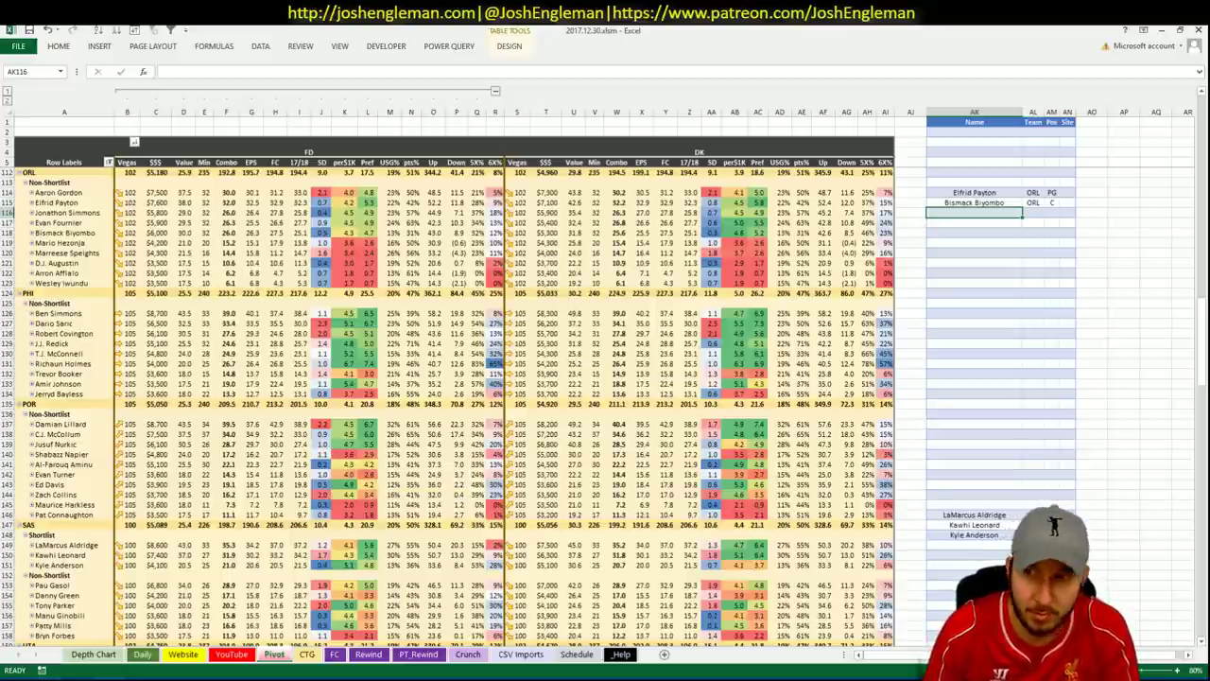
- Switch to the browser and examine Bismack Biyombo's shooting, foul drawing and rebounding tables on his Cleaning the Glass player page
mouse_move(66, 677)
click(66, 629)
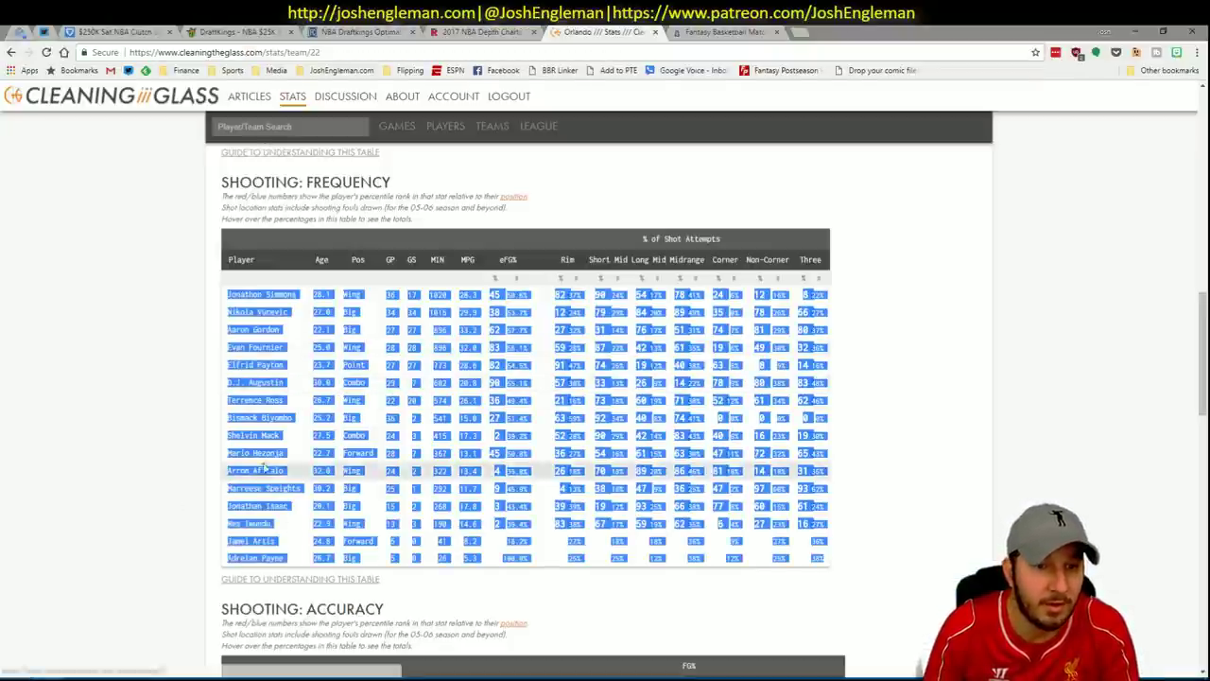
click(268, 419)
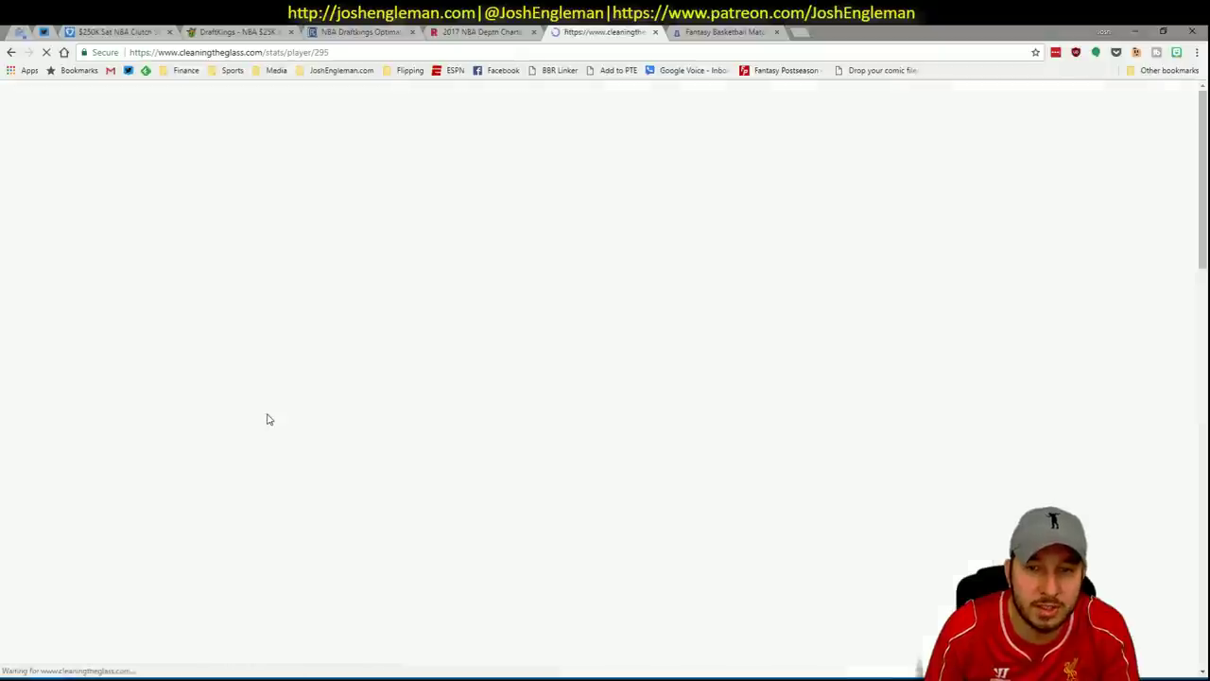
scroll(161, 420, down, 10)
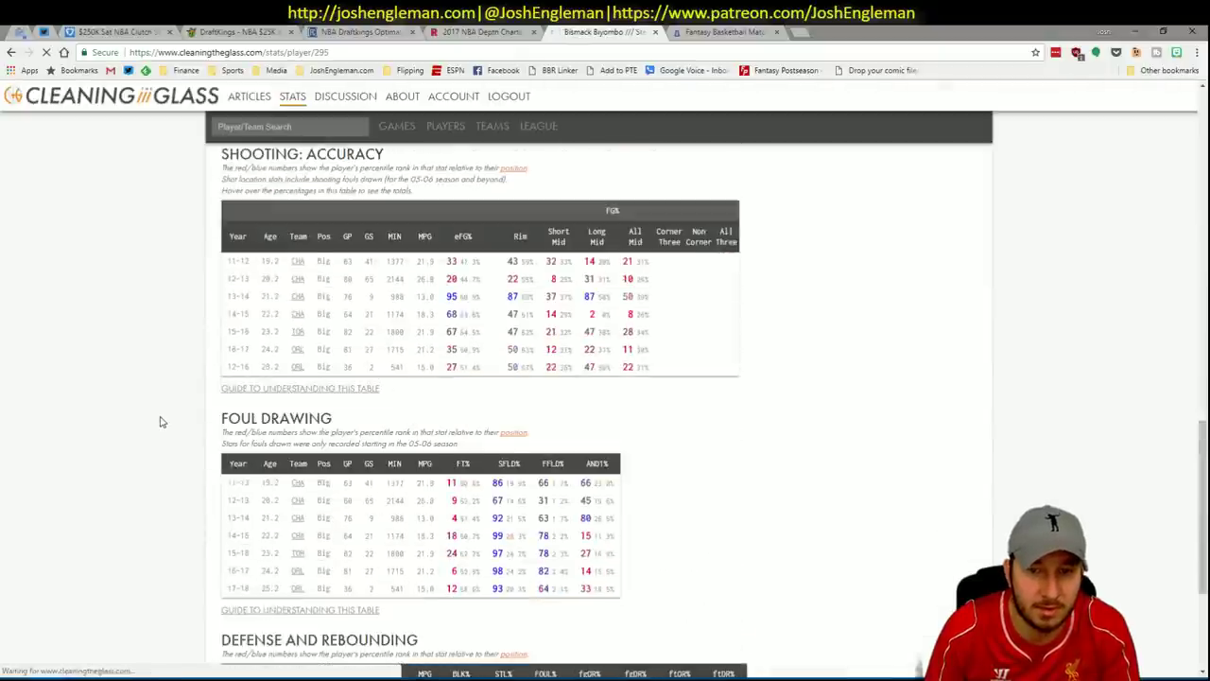
scroll(161, 421, down, 3)
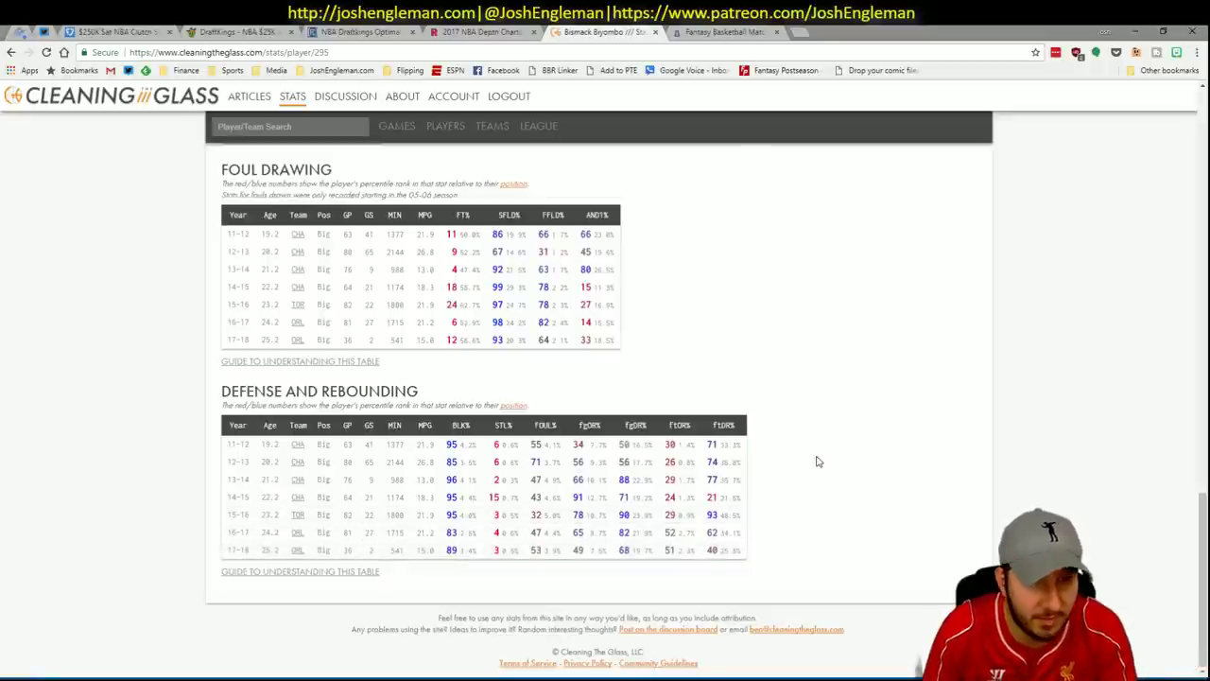
scroll(819, 461, up, 5)
- Back in the Excel workbook, set the opponent on the CTG sheet to ORL
key(alt+Tab)
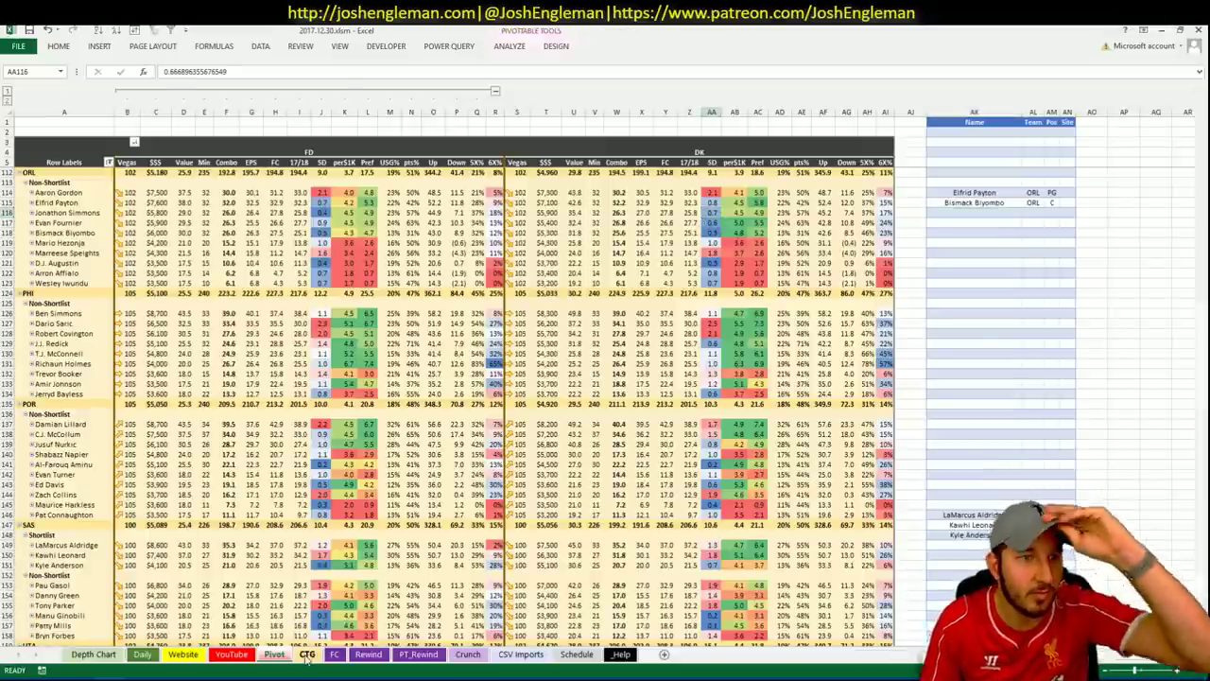
click(307, 655)
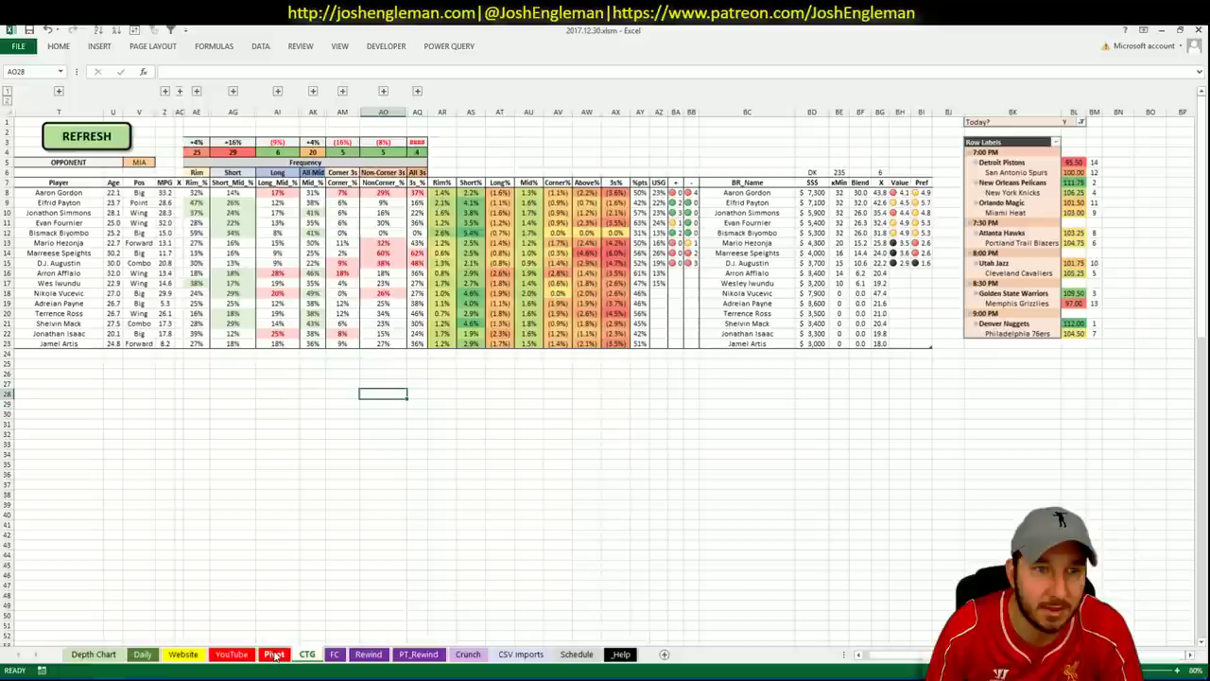
click(139, 162)
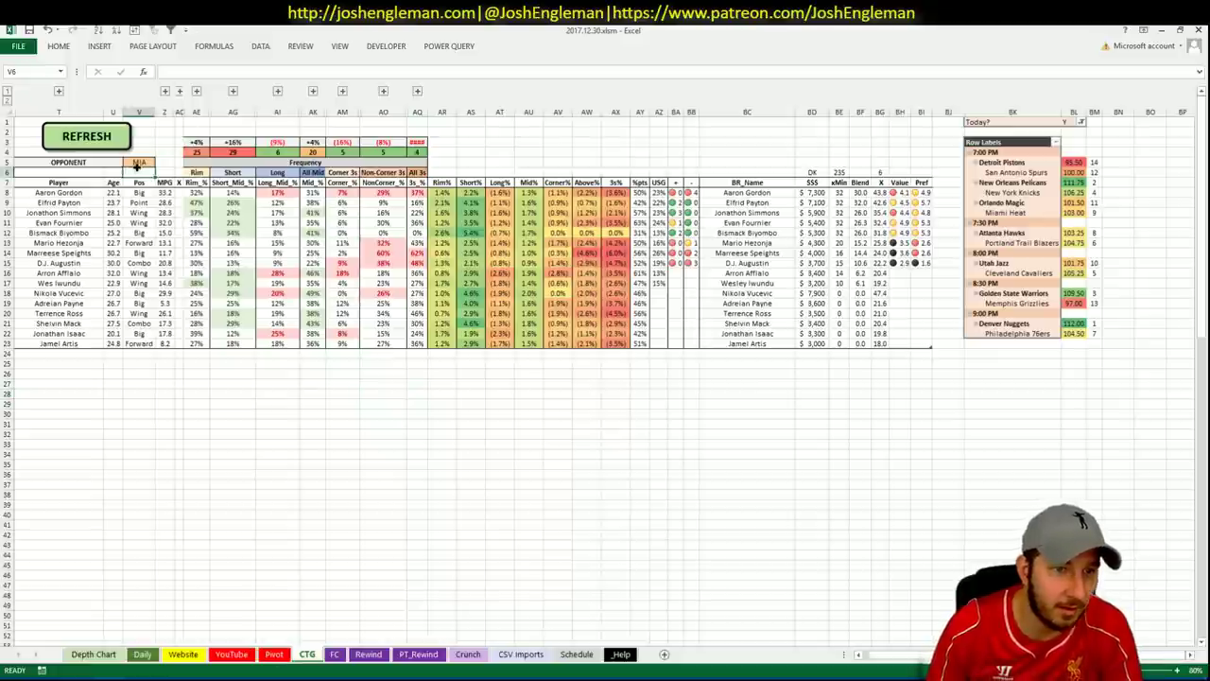
text(ORL)
key(Return)
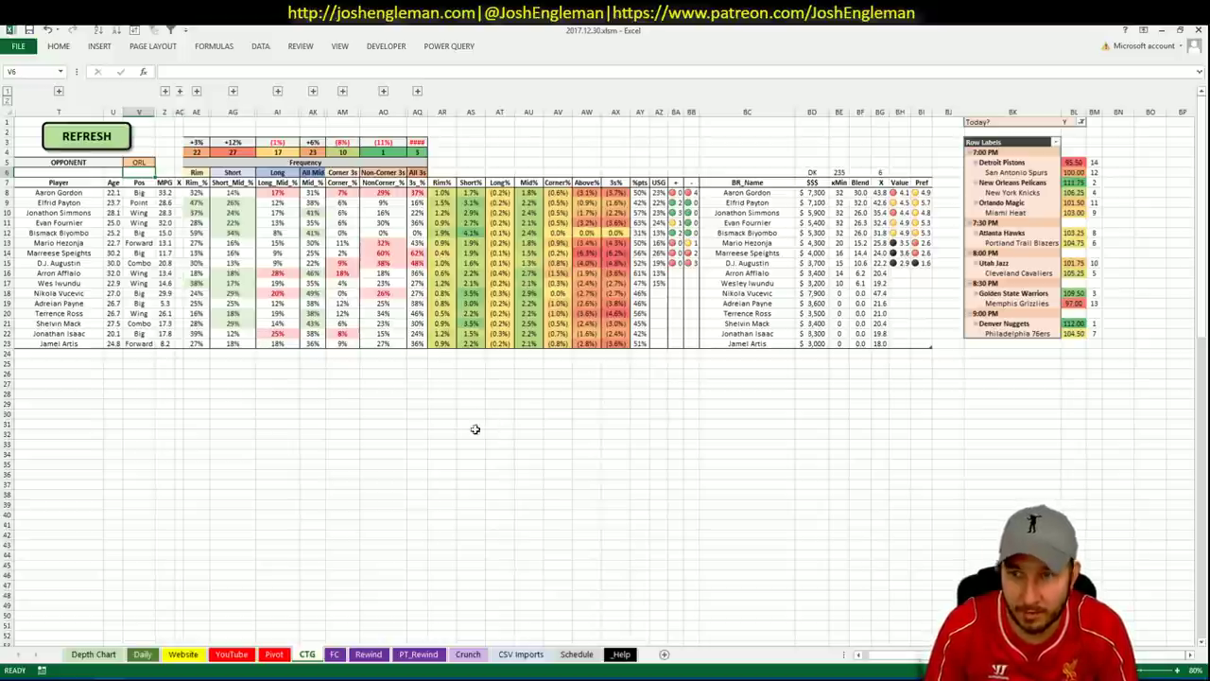
- In the browser, search Cleaning the Glass for "heat", open the Miami Heat team page and select all player rows of the Shooting: Frequency table
key(alt+Tab)
click(291, 126)
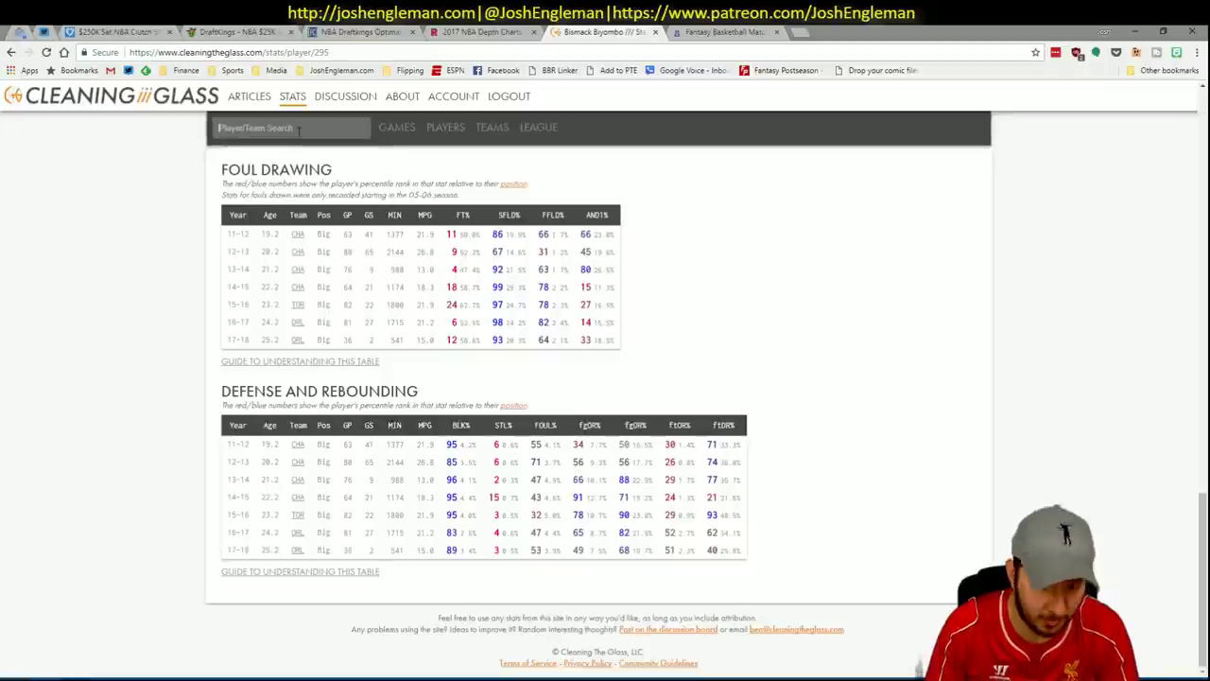
text(heat)
click(320, 151)
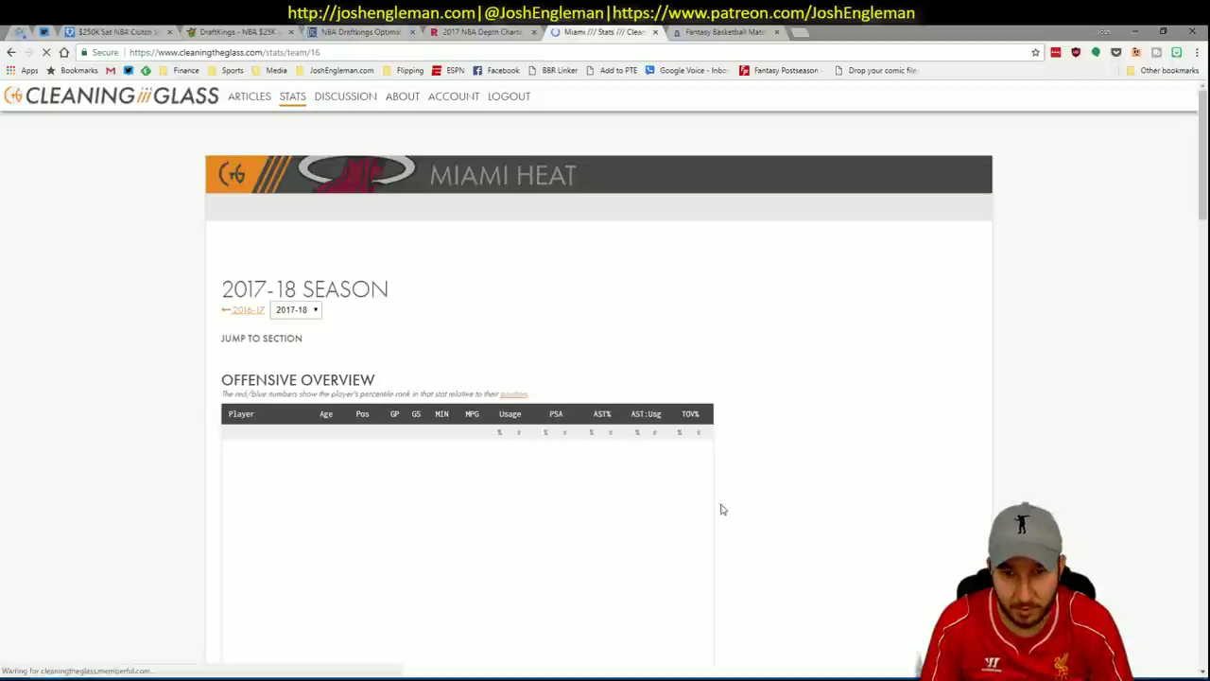
click(417, 358)
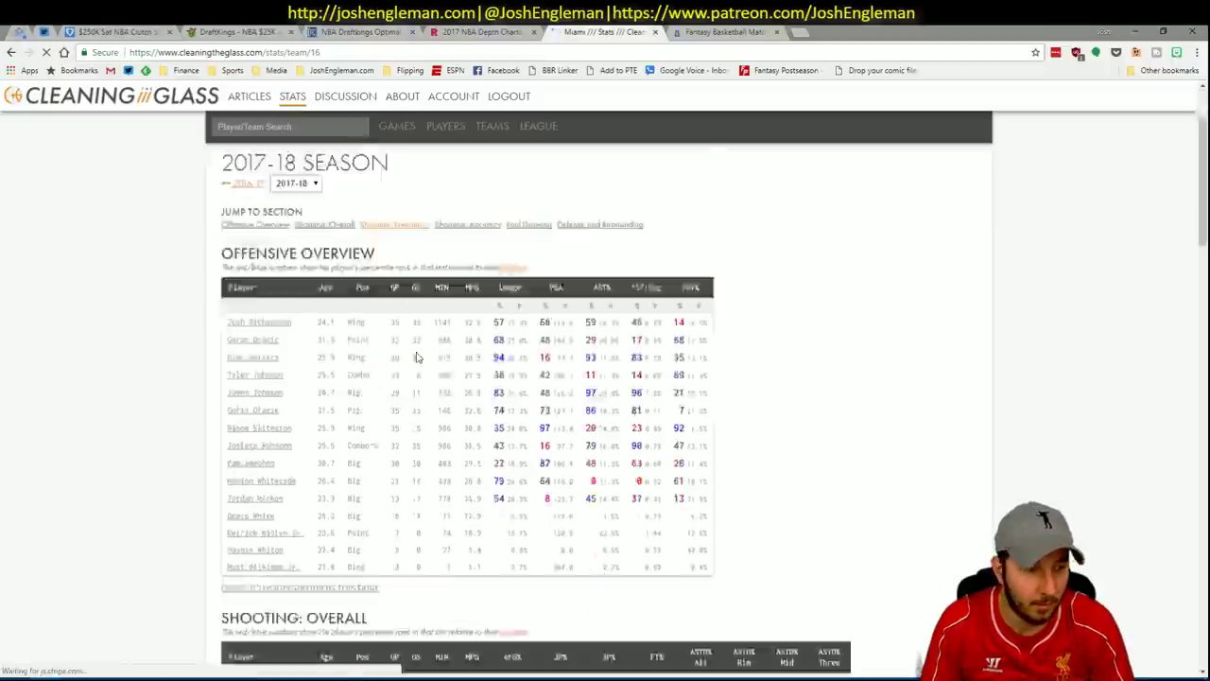
drag(844, 543, 227, 364)
scroll(284, 341, up, 1)
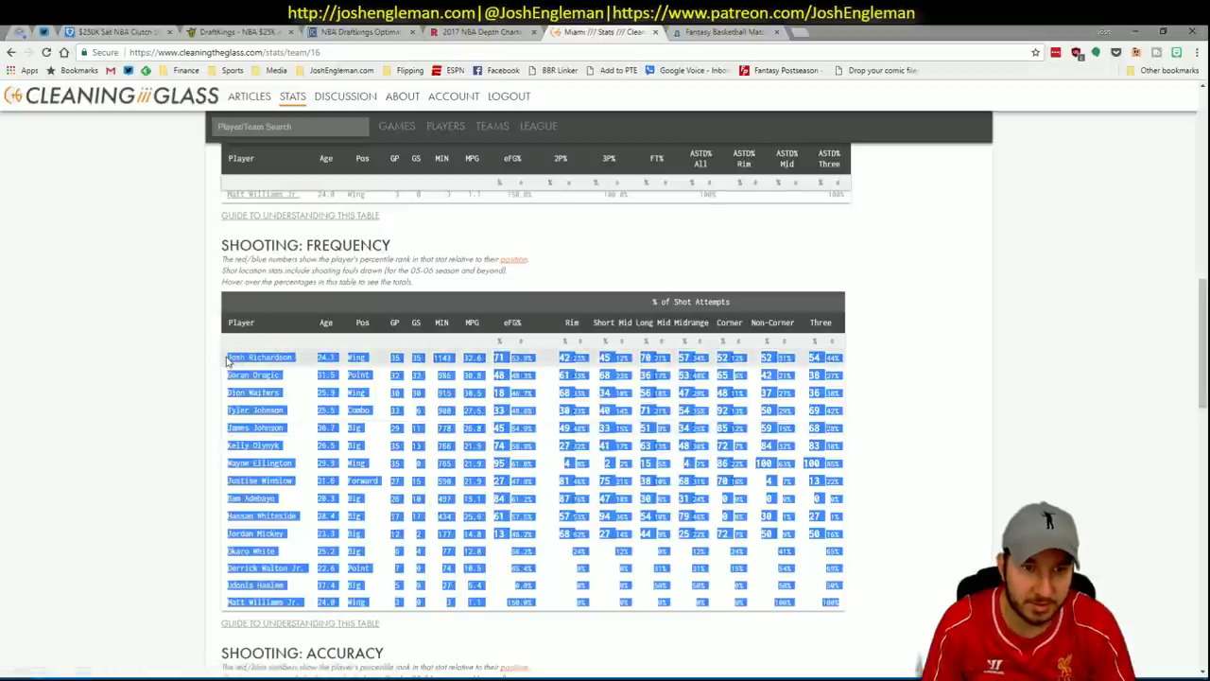
- Return to the Excel workbook and refresh the CTG sheet with the Miami Heat shooting data
key(alt+Tab)
click(104, 139)
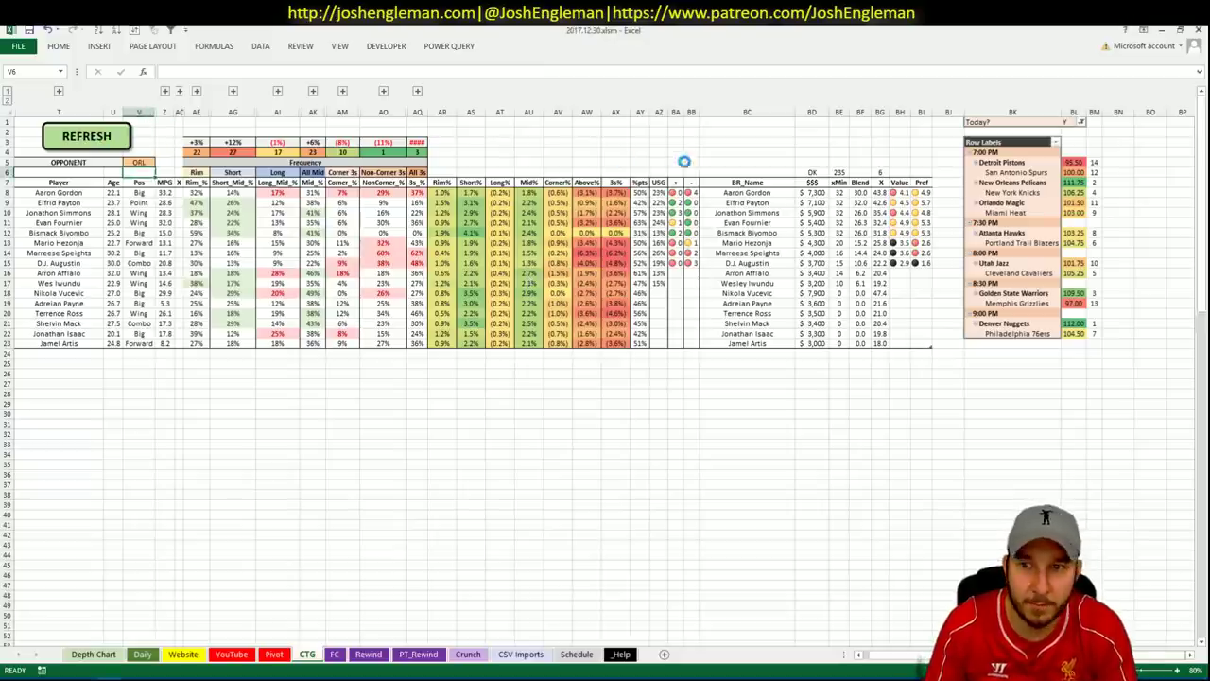
click(757, 378)
- Copy the names Derrick Walton Jr. and Matt Williams Jr. from the CTG sheet into the Help sheet's CTG_Name column, starting at Derrick Walton's row
click(54, 324)
drag(54, 324, 57, 334)
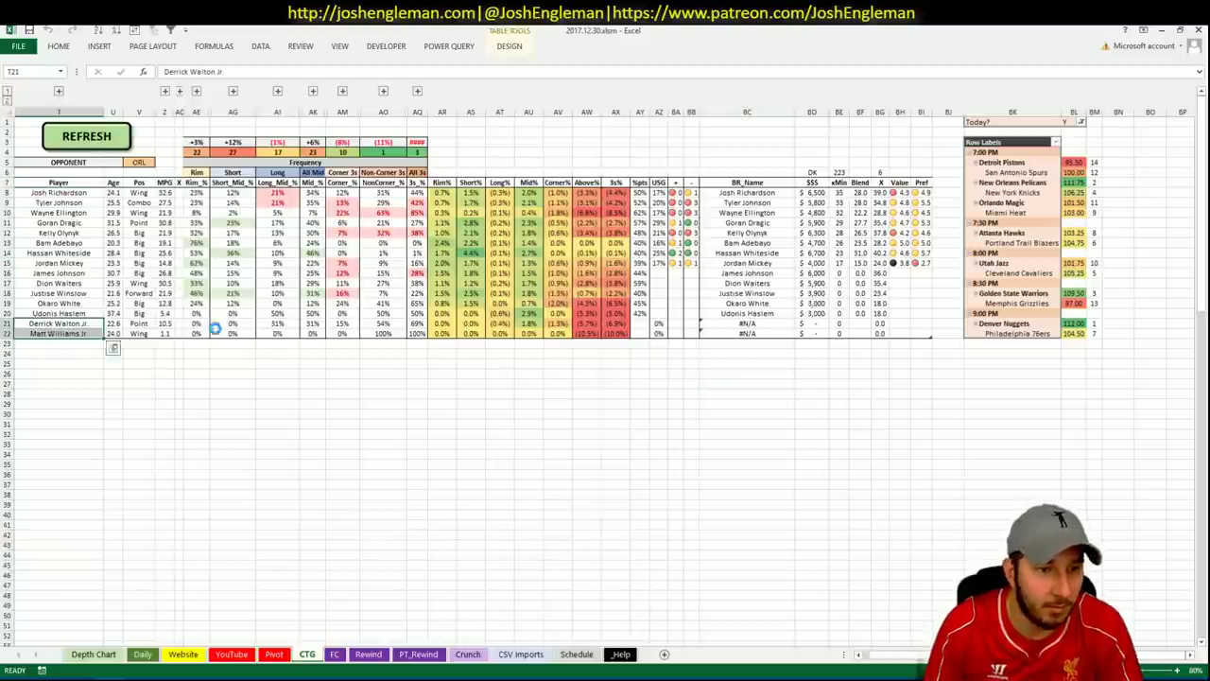
key(ctrl+c)
click(620, 654)
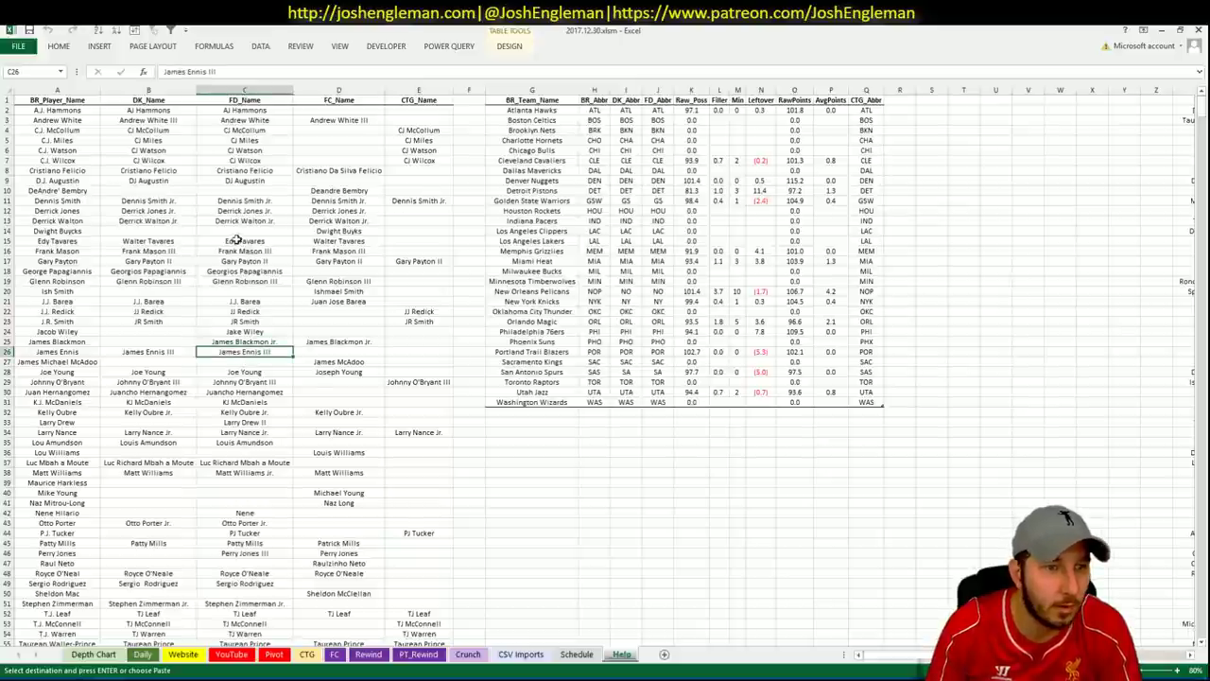
right_click(409, 220)
click(452, 286)
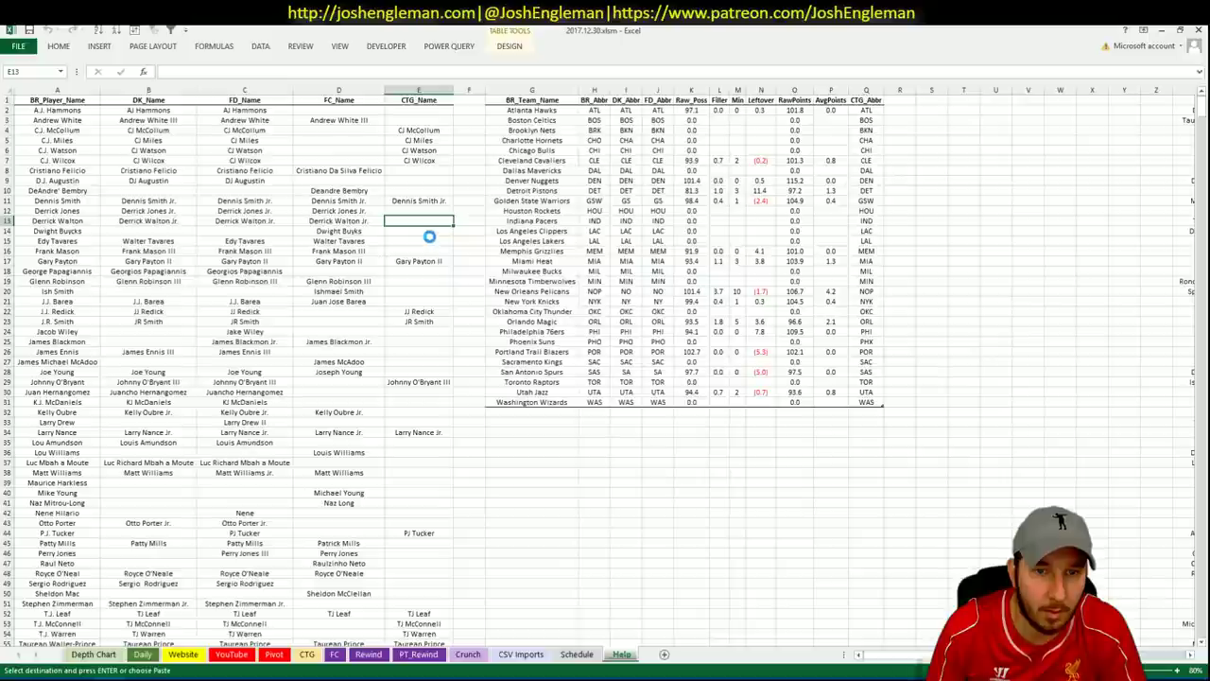
click(430, 232)
key(ctrl+c)
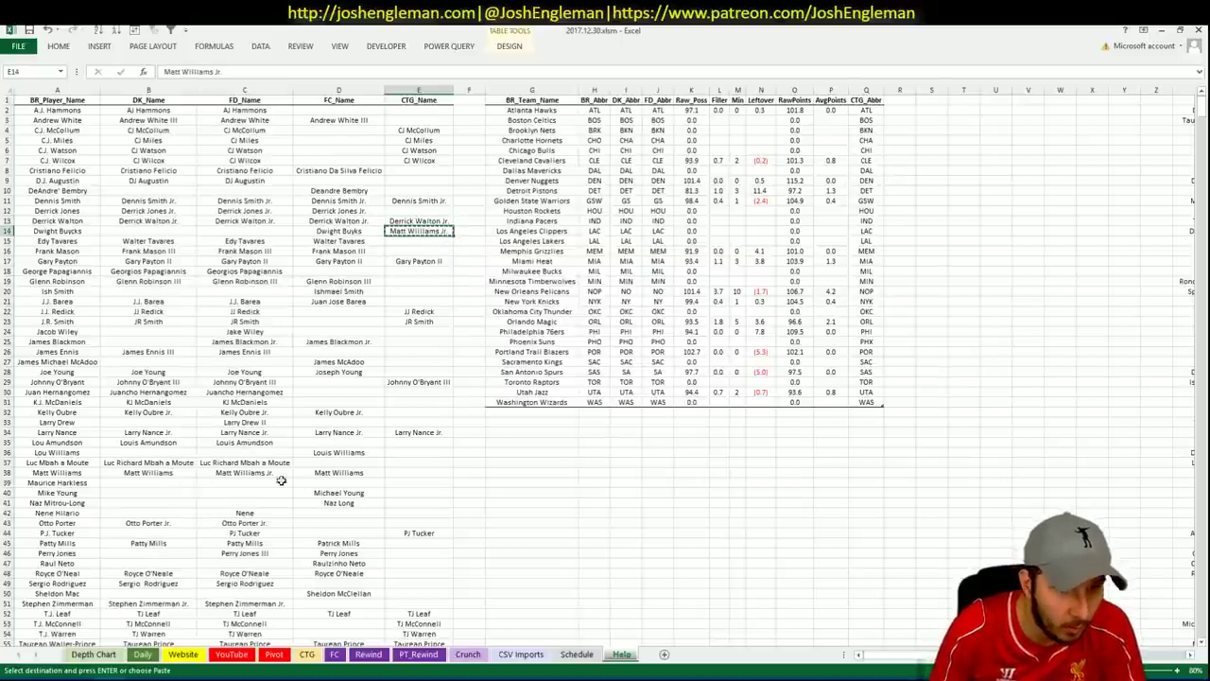
click(416, 472)
key(Return)
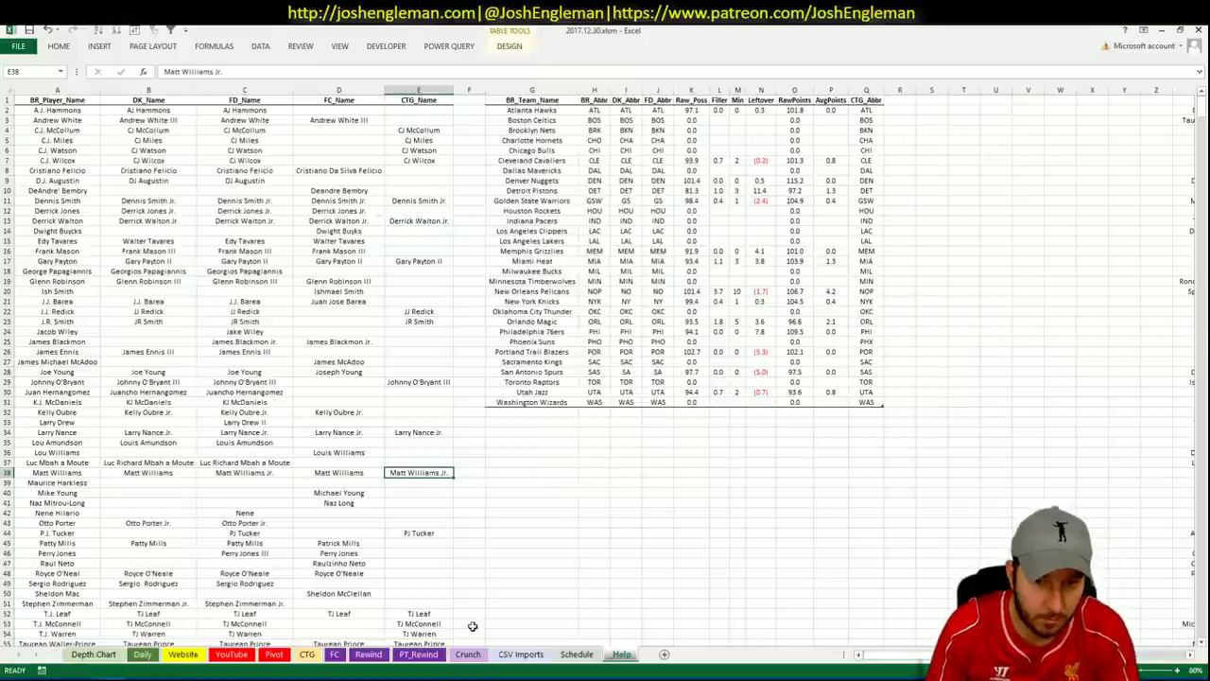
- On the CTG sheet, slightly widen the All 3s column (AQ) so its top percentage fits
click(307, 653)
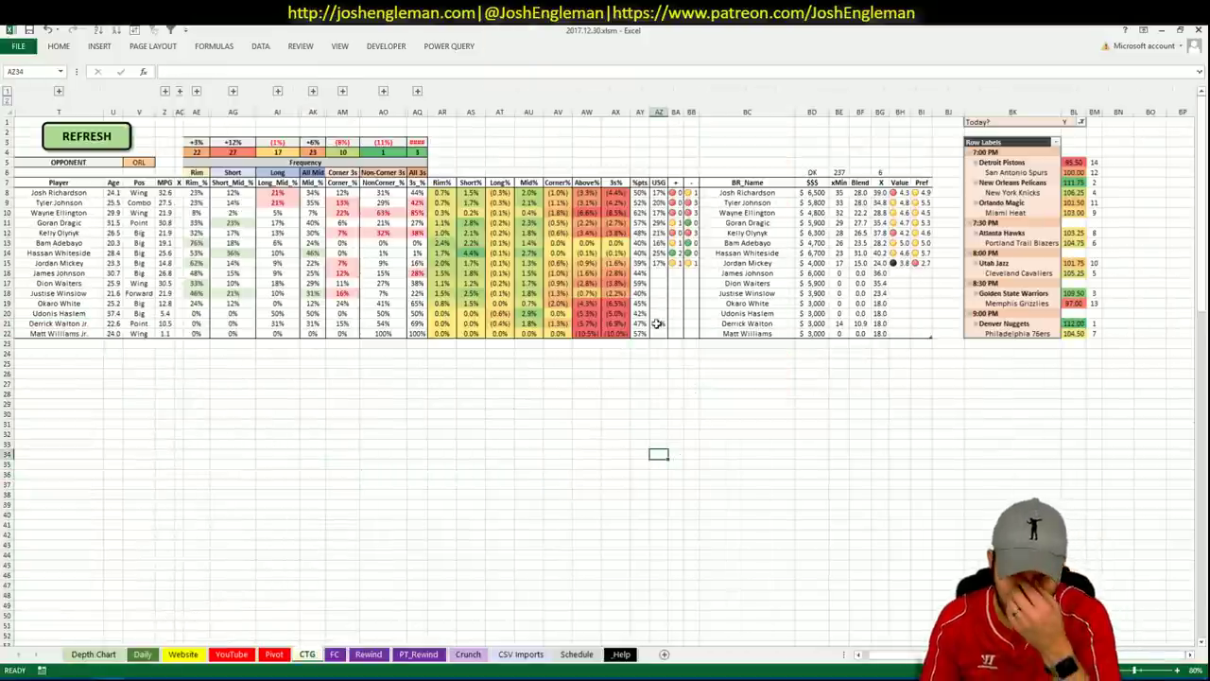
click(441, 273)
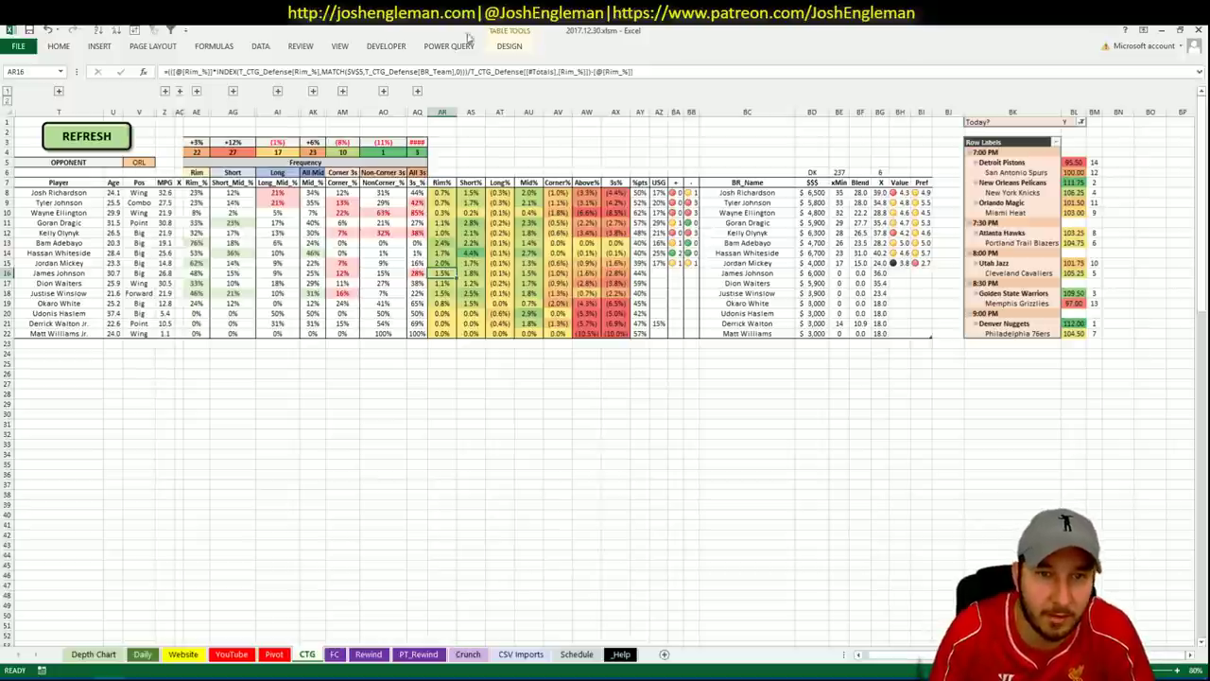
drag(430, 111, 431, 112)
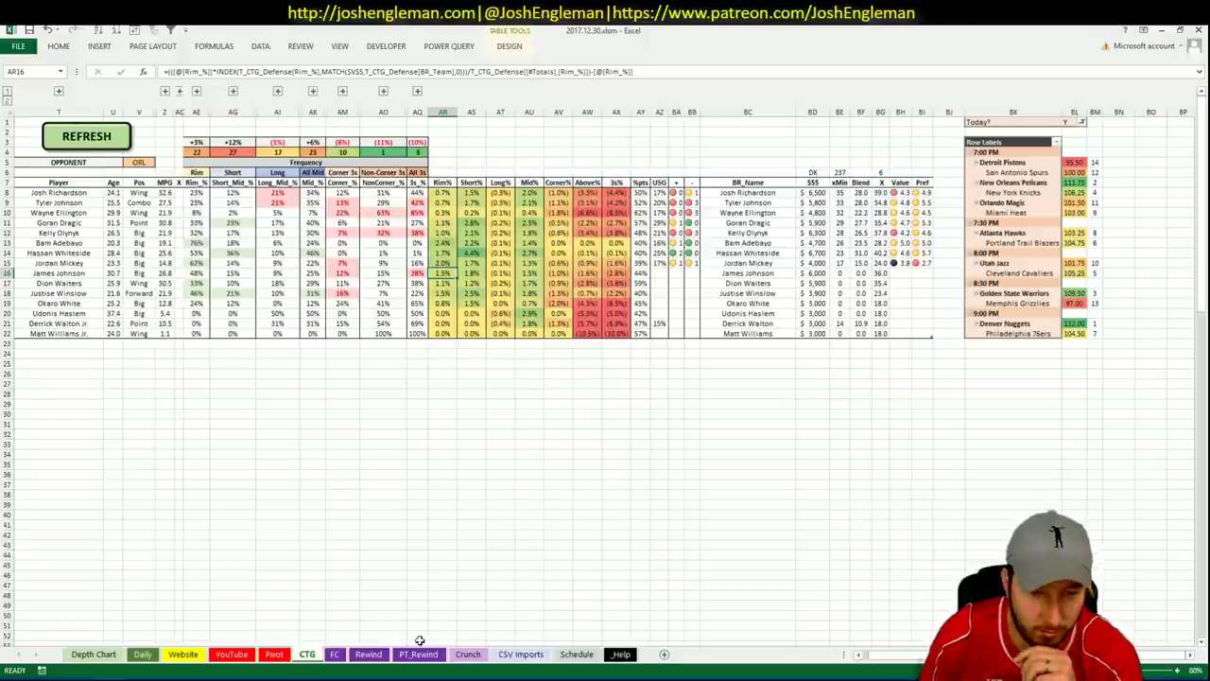
- Find the MIA group on the Pivot sheet, and set the team filter of the YouTube sheet's game log to MIA
click(273, 654)
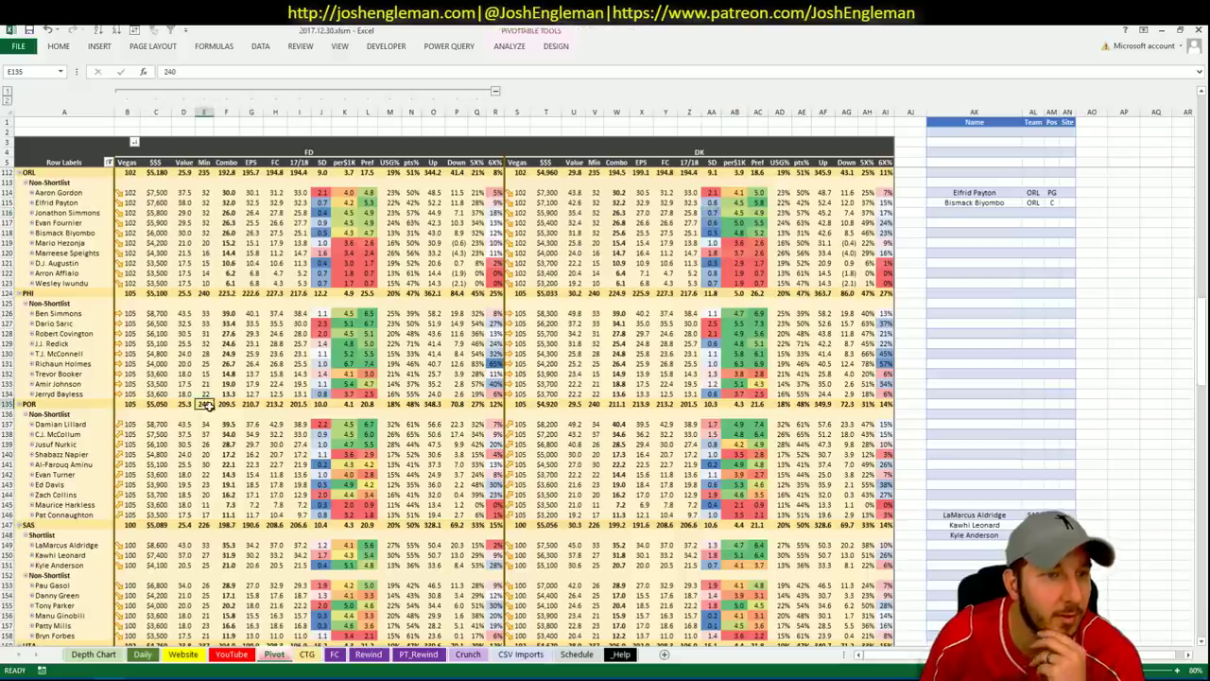
scroll(208, 404, up, 14)
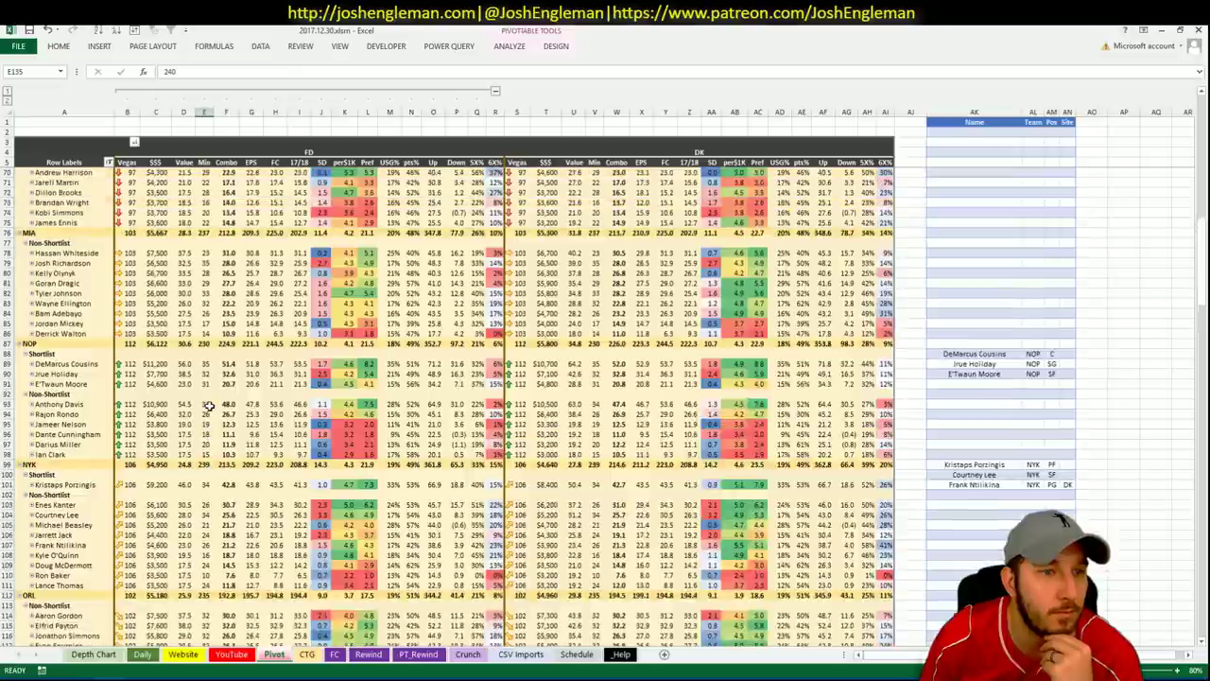
scroll(208, 403, down, 2)
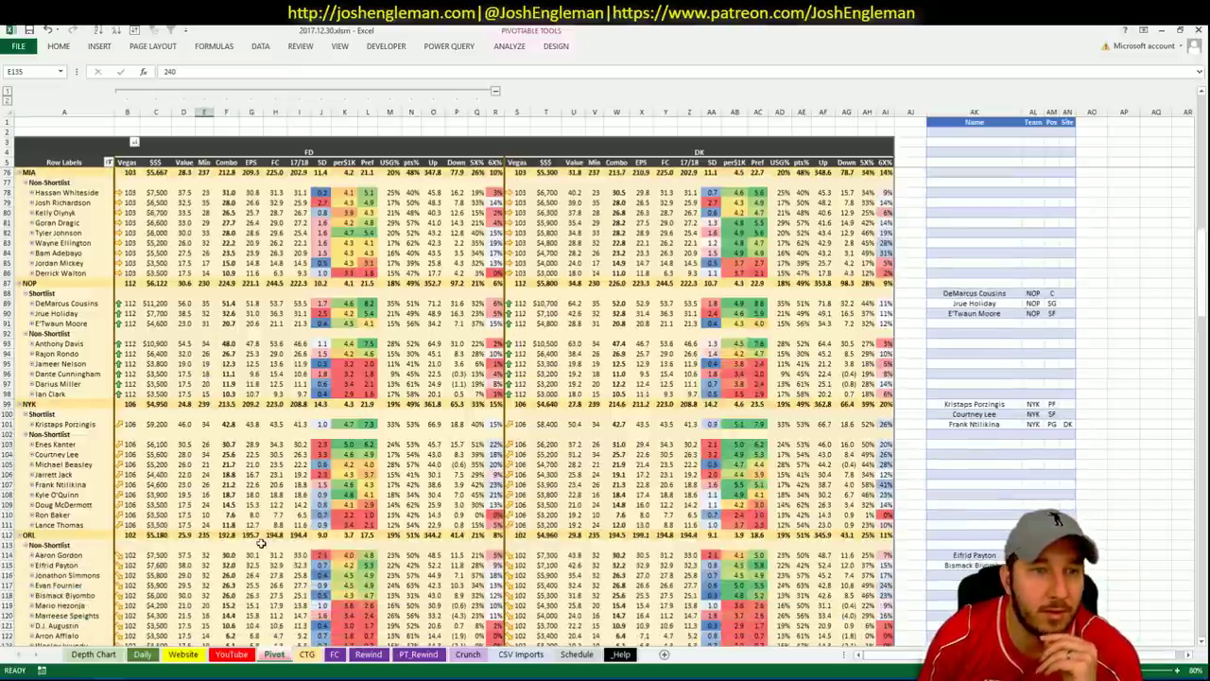
click(231, 654)
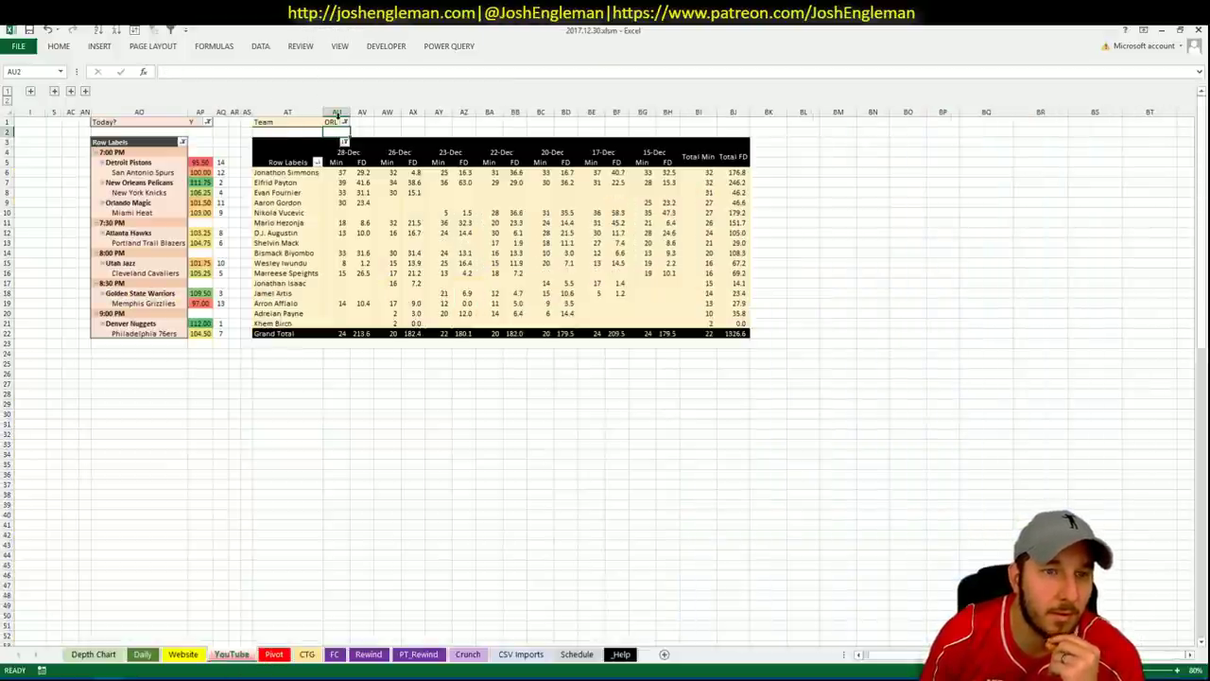
click(341, 123)
text(MIA)
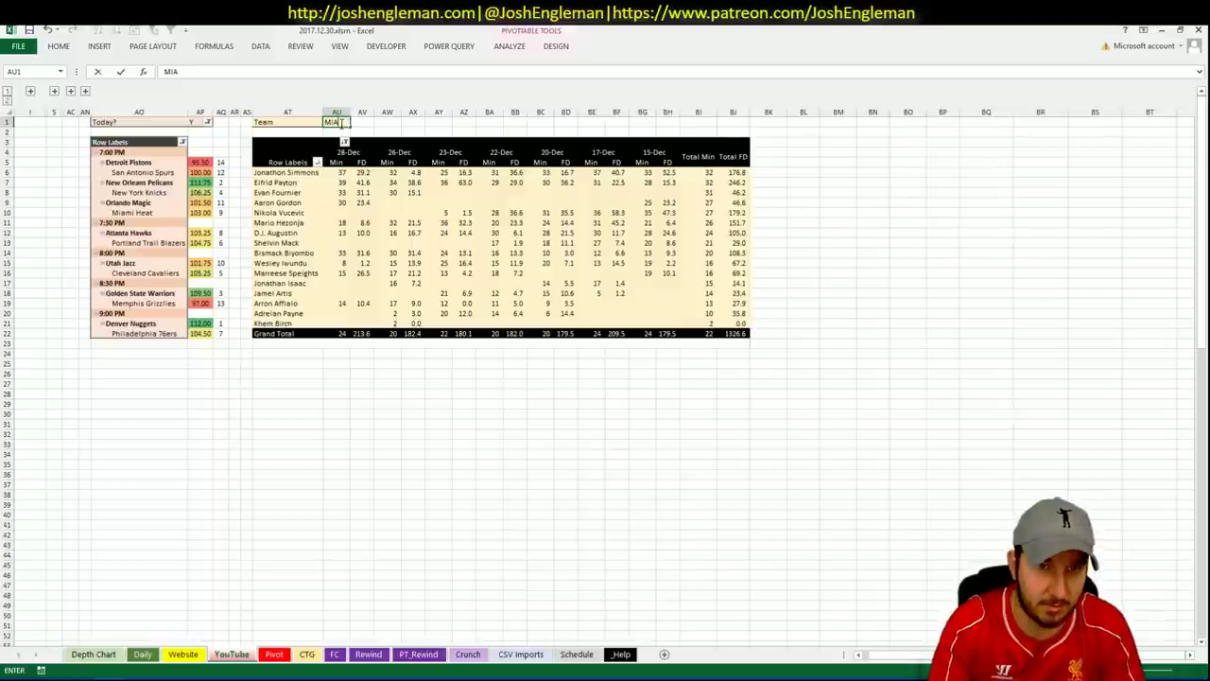
key(Return)
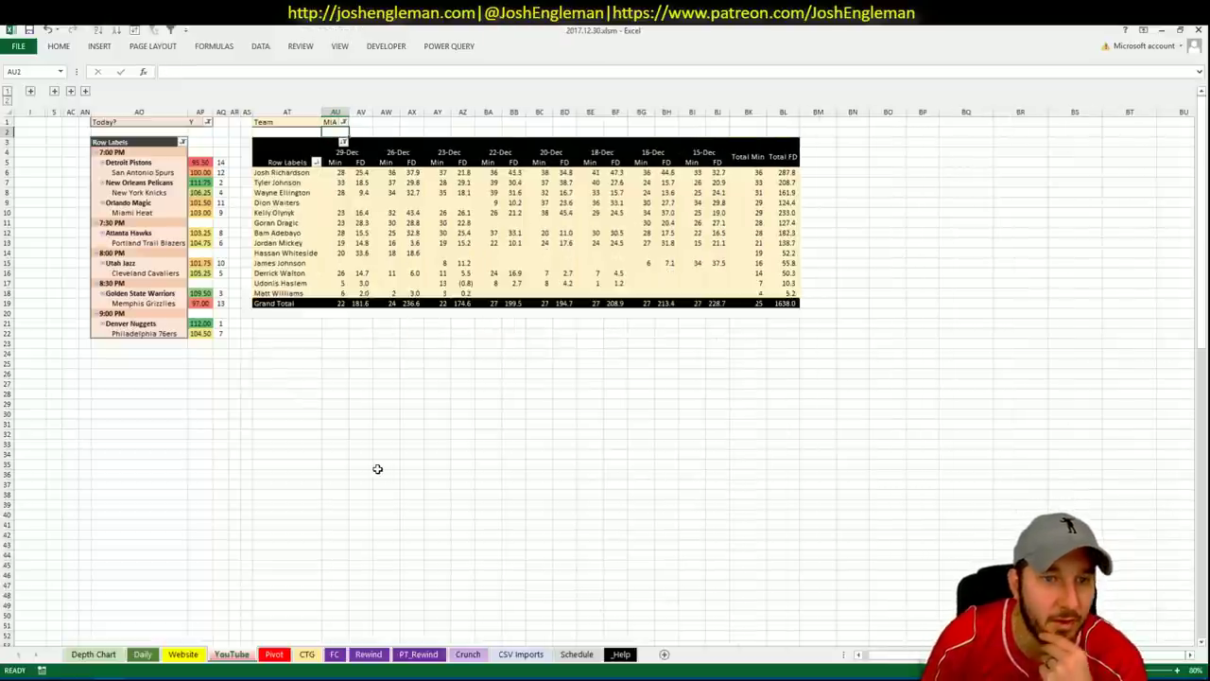
- Compare the Miami players' projections on the Pivot sheet with their recent games on the YouTube sheet and shot data on the CTG sheet
click(275, 655)
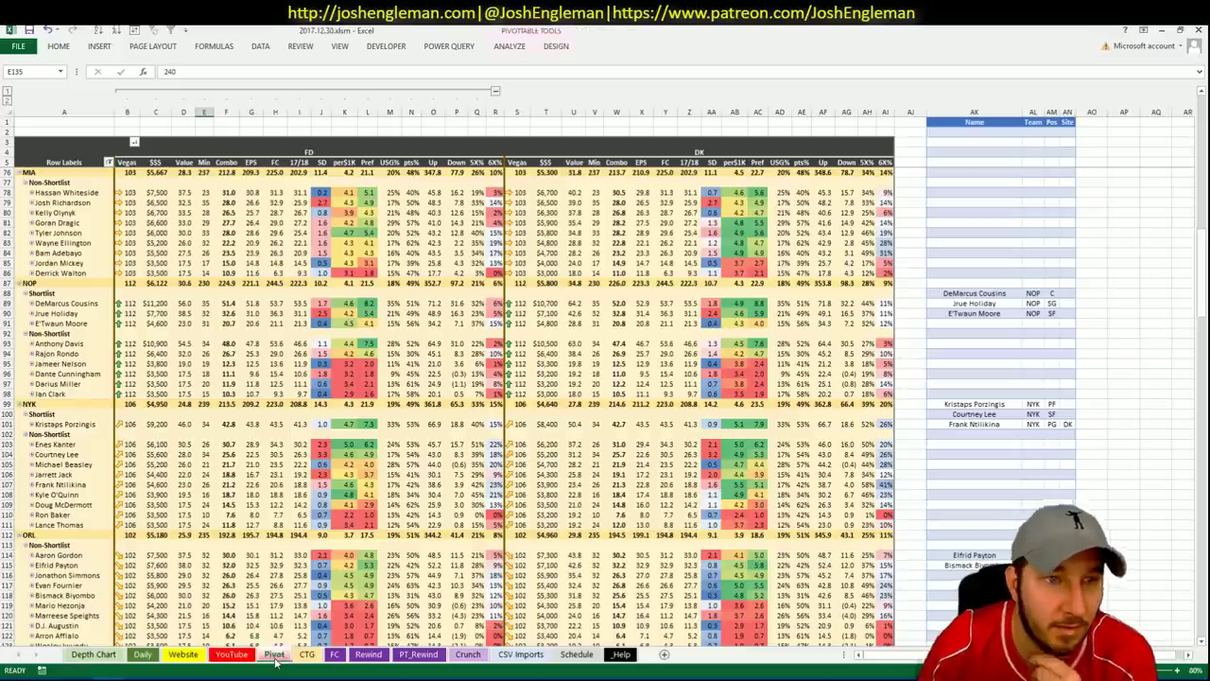
click(230, 654)
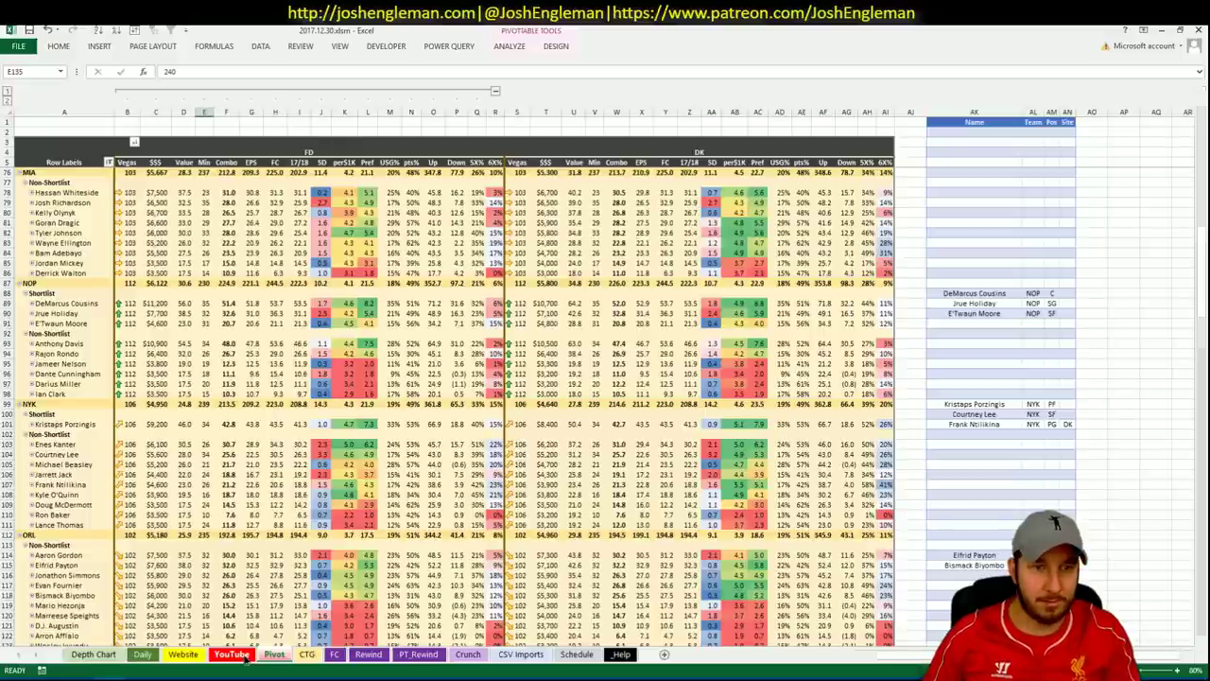
click(271, 655)
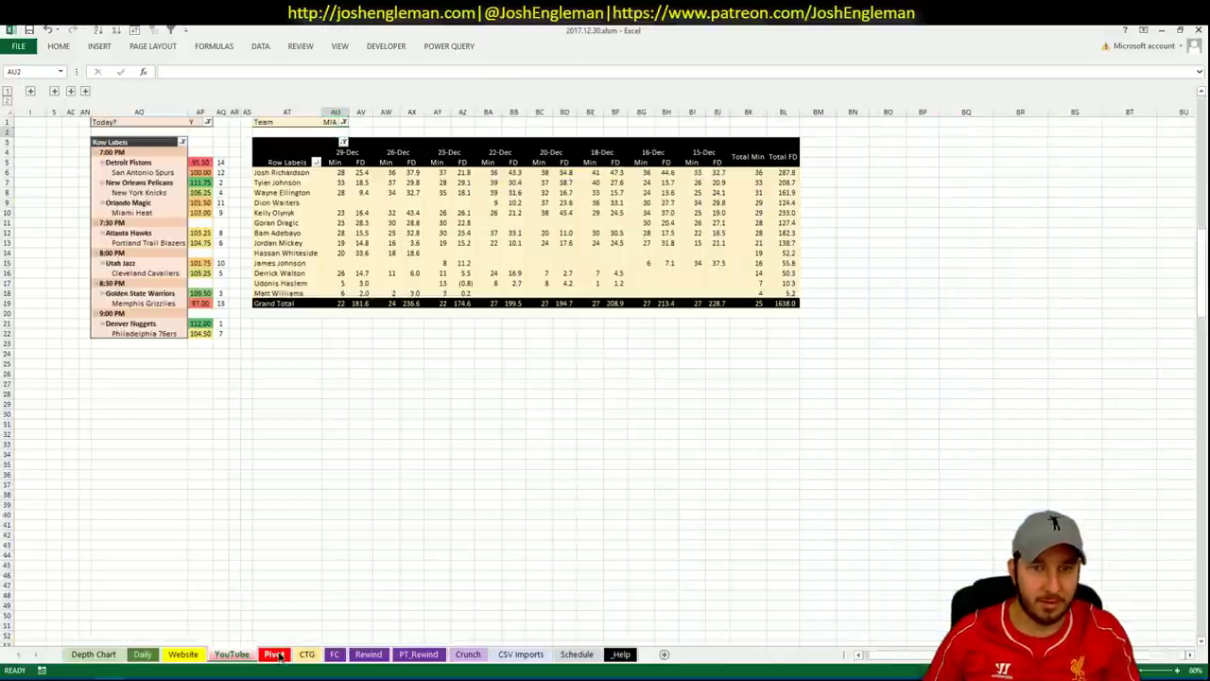
click(336, 655)
click(308, 656)
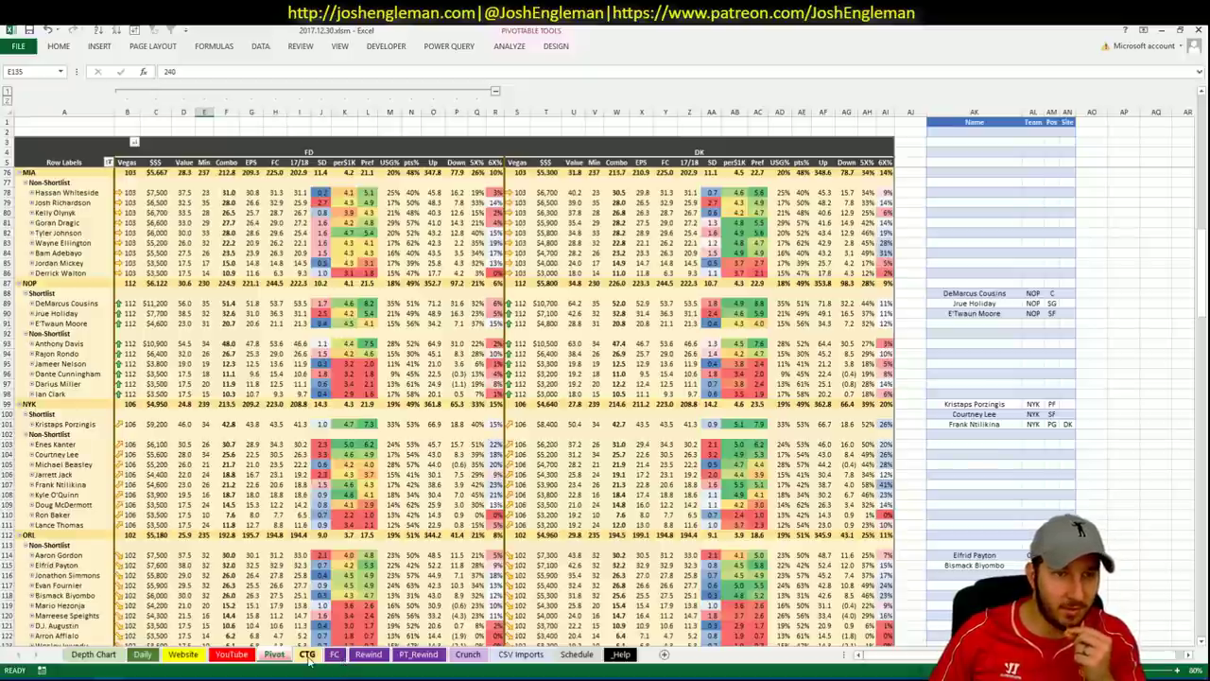
click(369, 655)
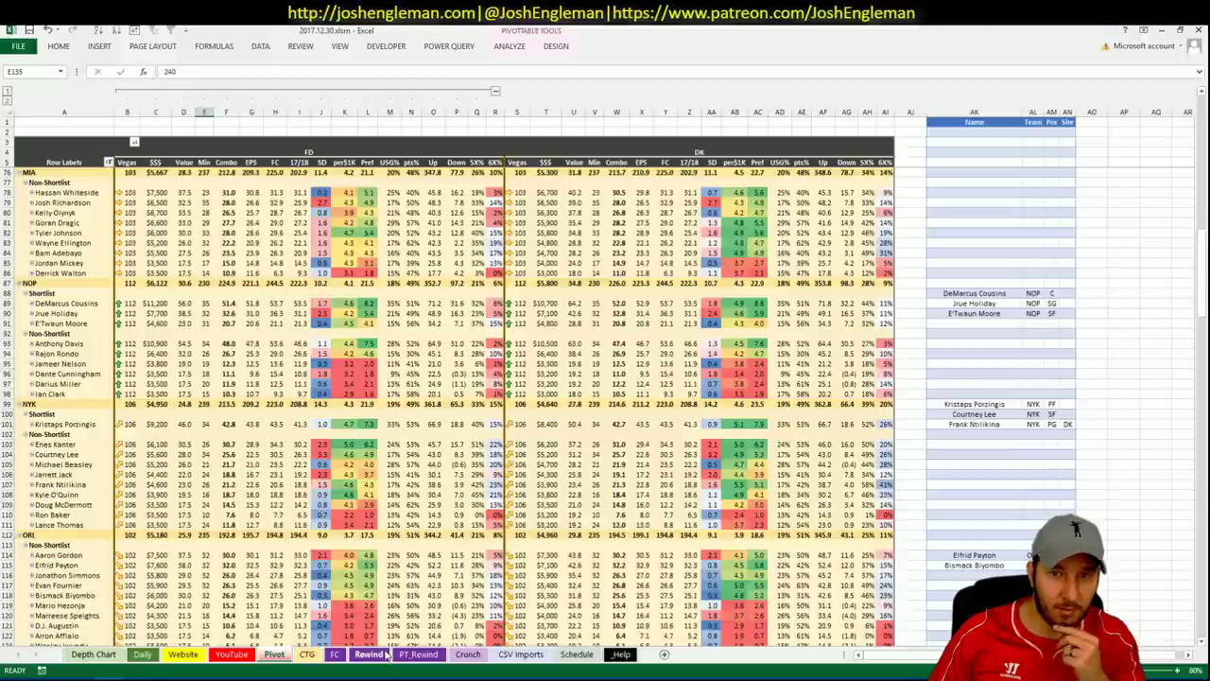
click(273, 659)
click(231, 655)
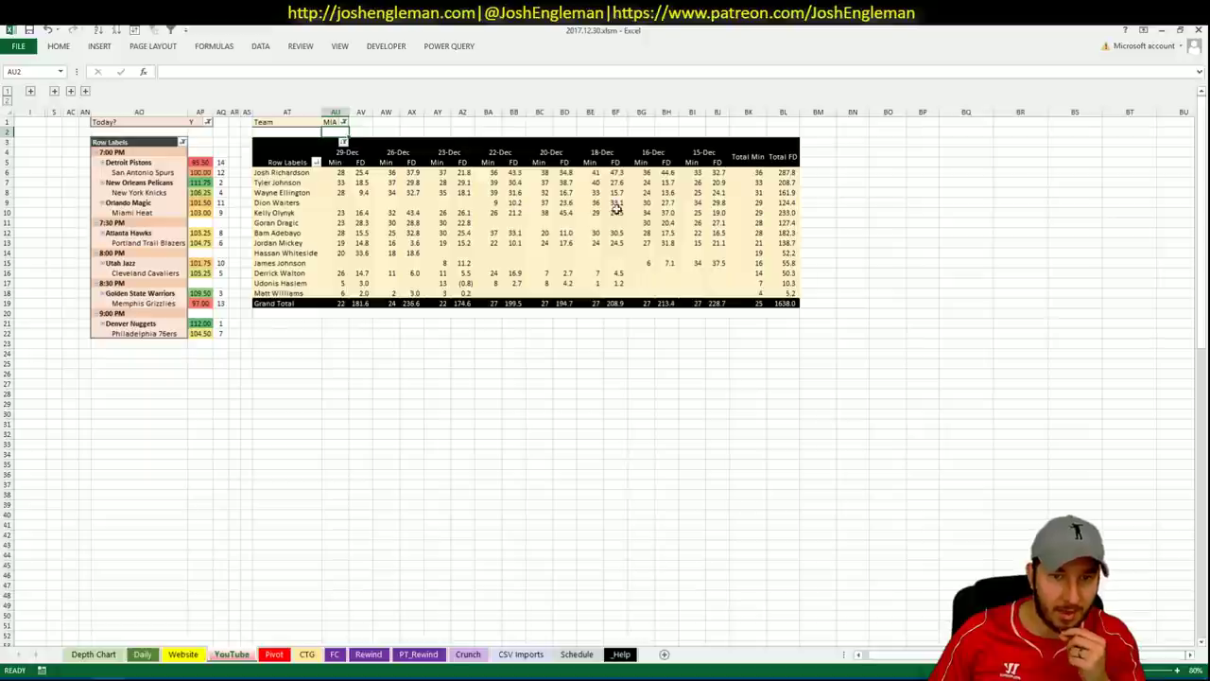
click(275, 658)
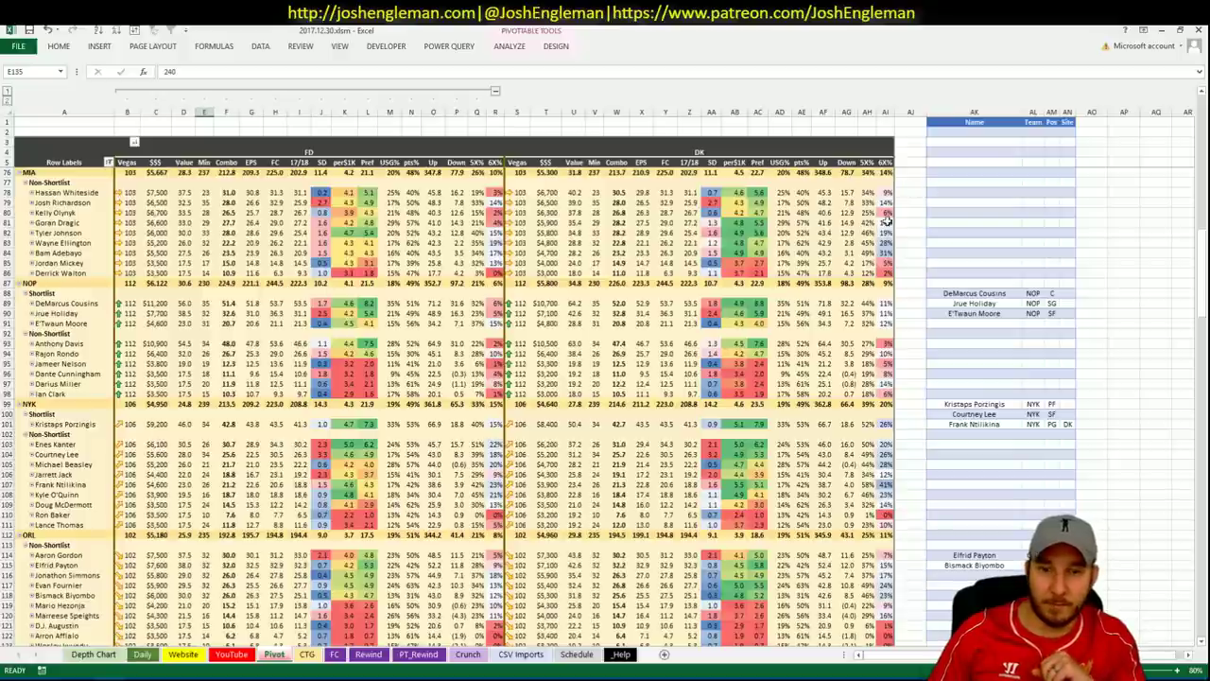
click(307, 654)
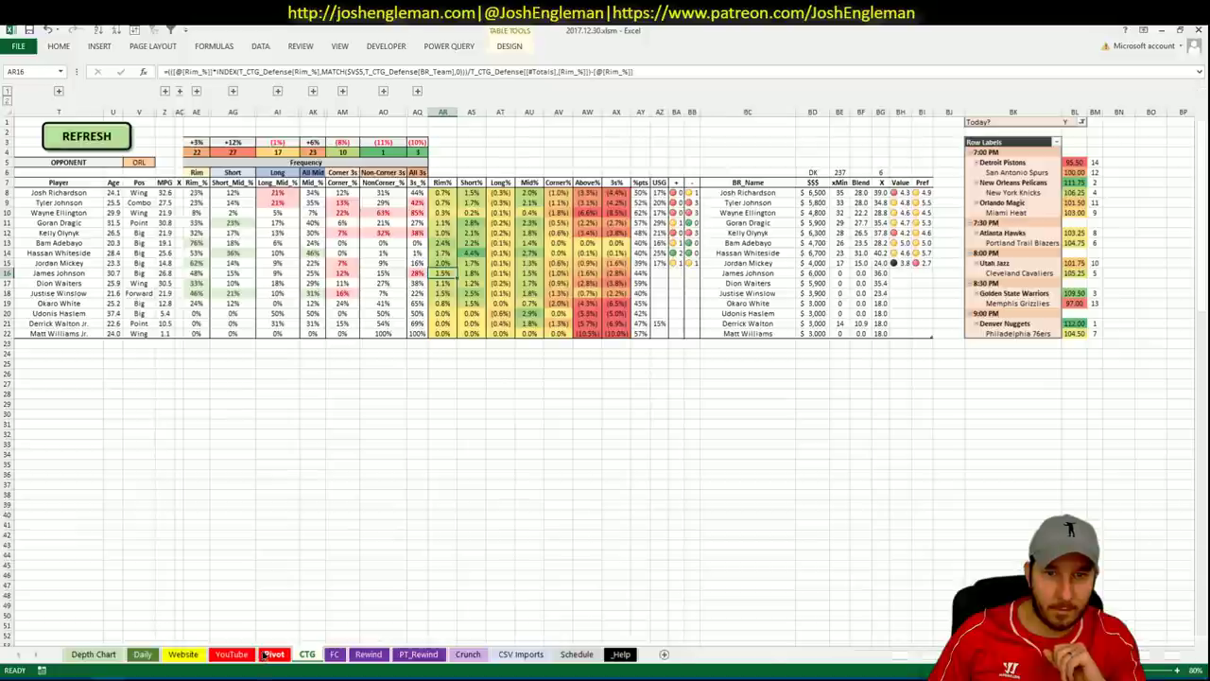
- On the Pivot sheet, add Goran Dragic to the shortlist Name column in cell AK78, beside the MIA group
click(273, 655)
click(957, 190)
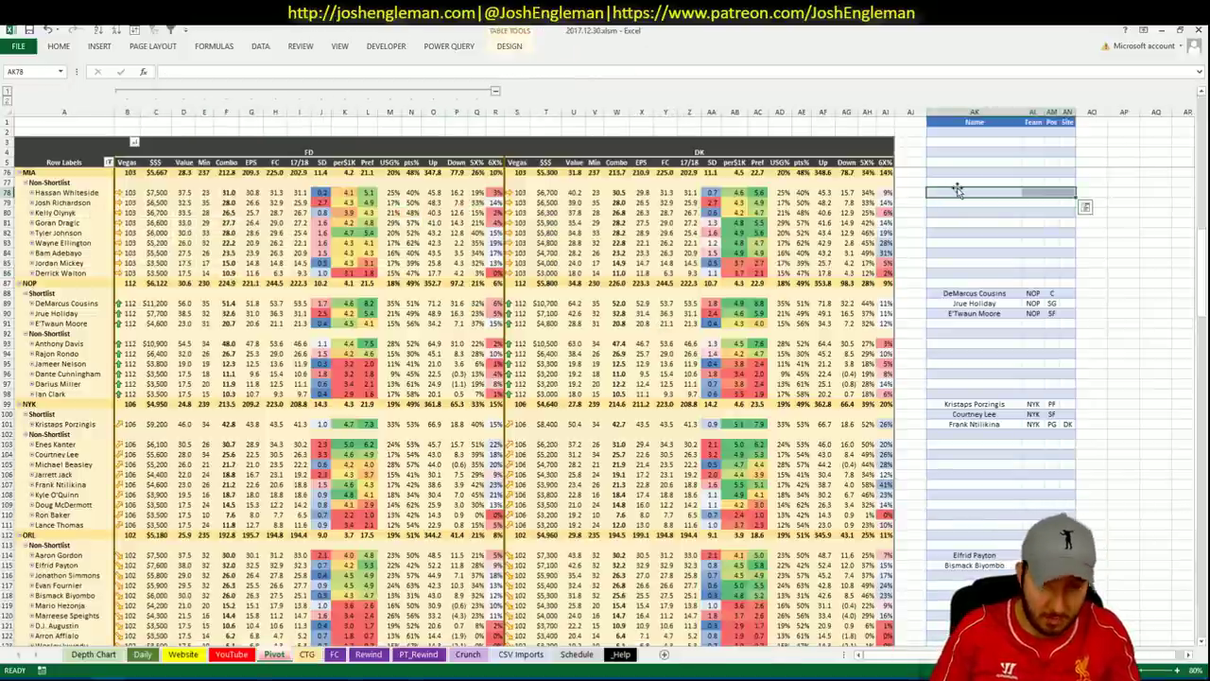
text(D)
key(Delete)
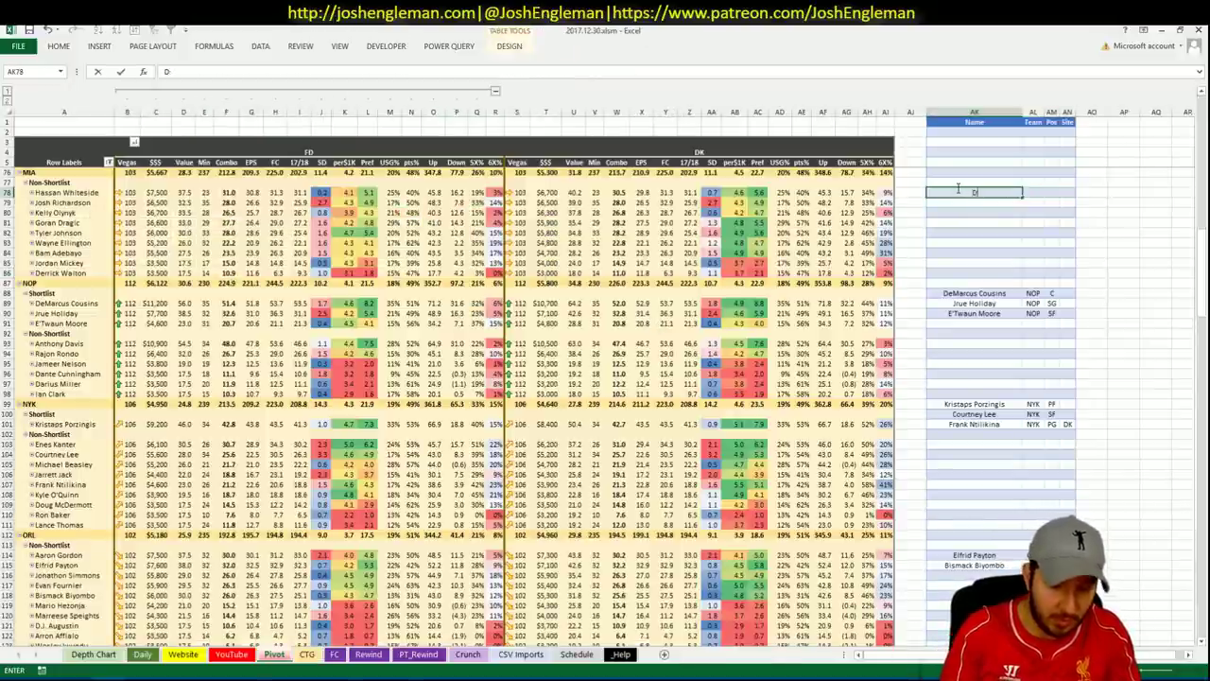
text(oran)
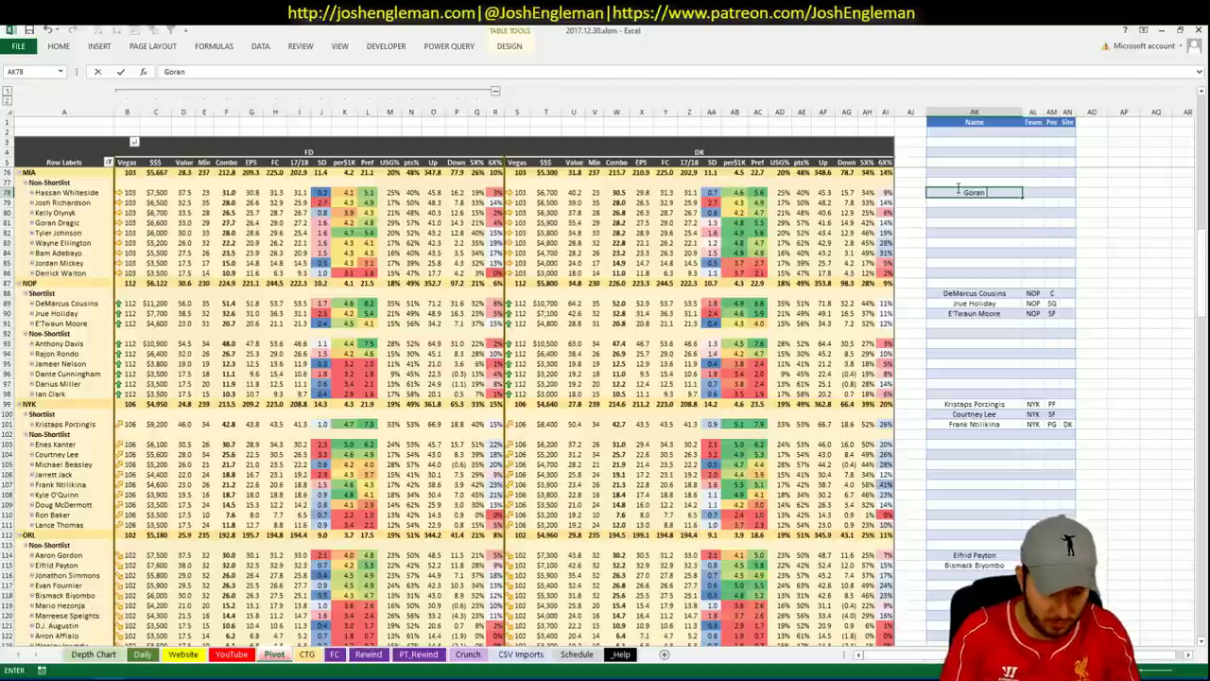
text( Dragic)
key(Return)
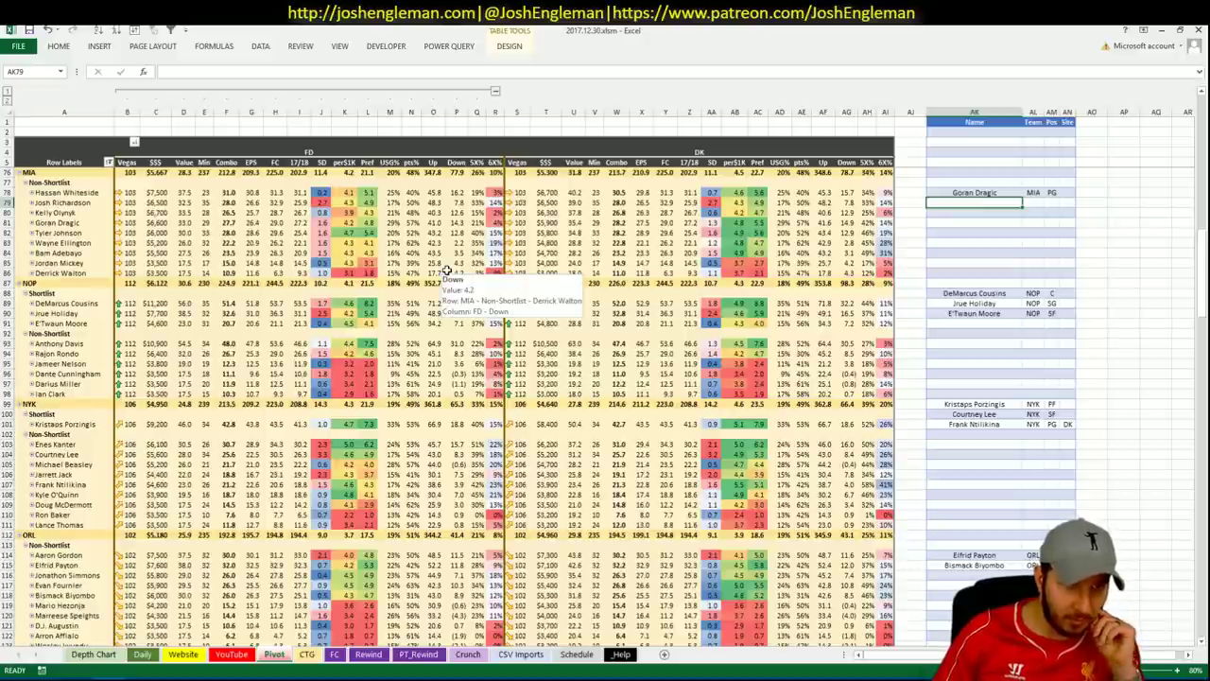
- Check Tyler Johnson's projection on the Pivot sheet against the recent Miami games on the YouTube sheet
click(398, 233)
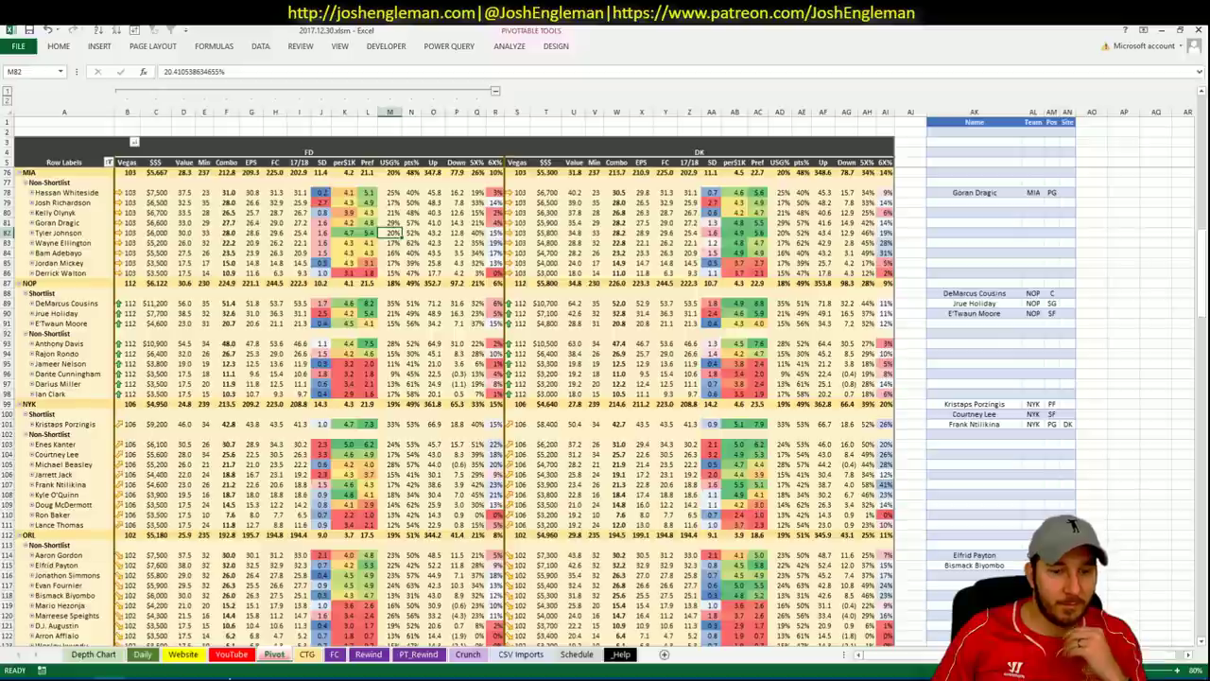
click(237, 653)
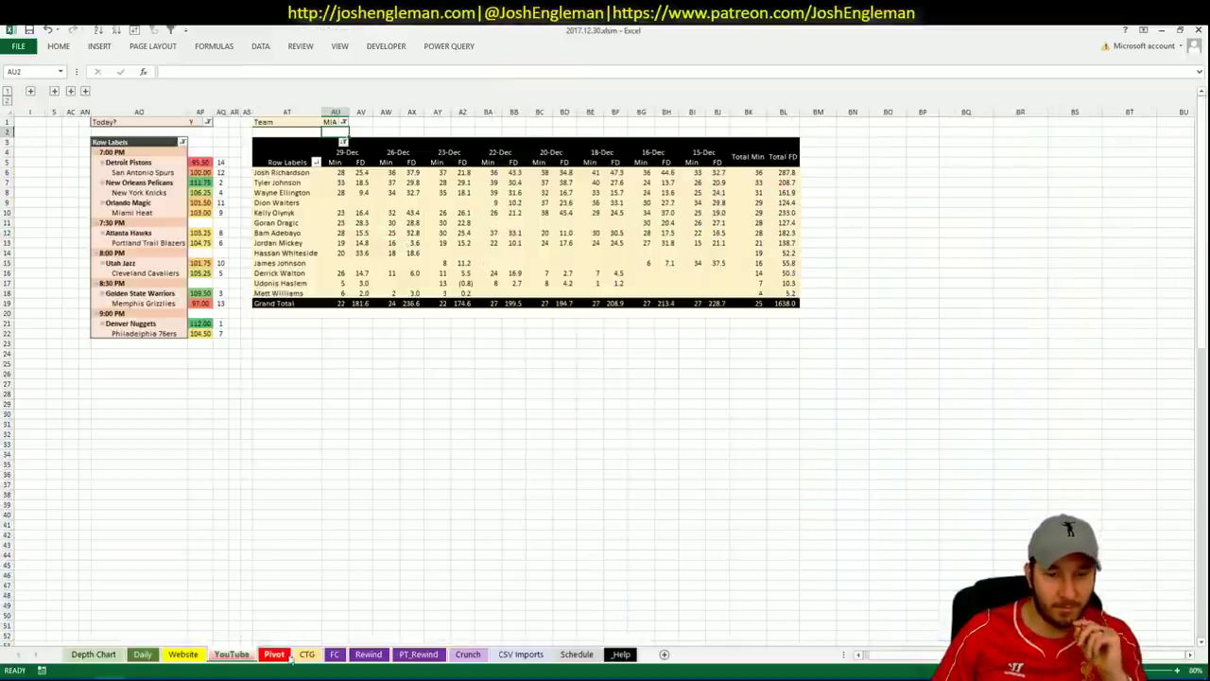
click(275, 654)
- On the CTG sheet, set the opponent to POR
click(307, 653)
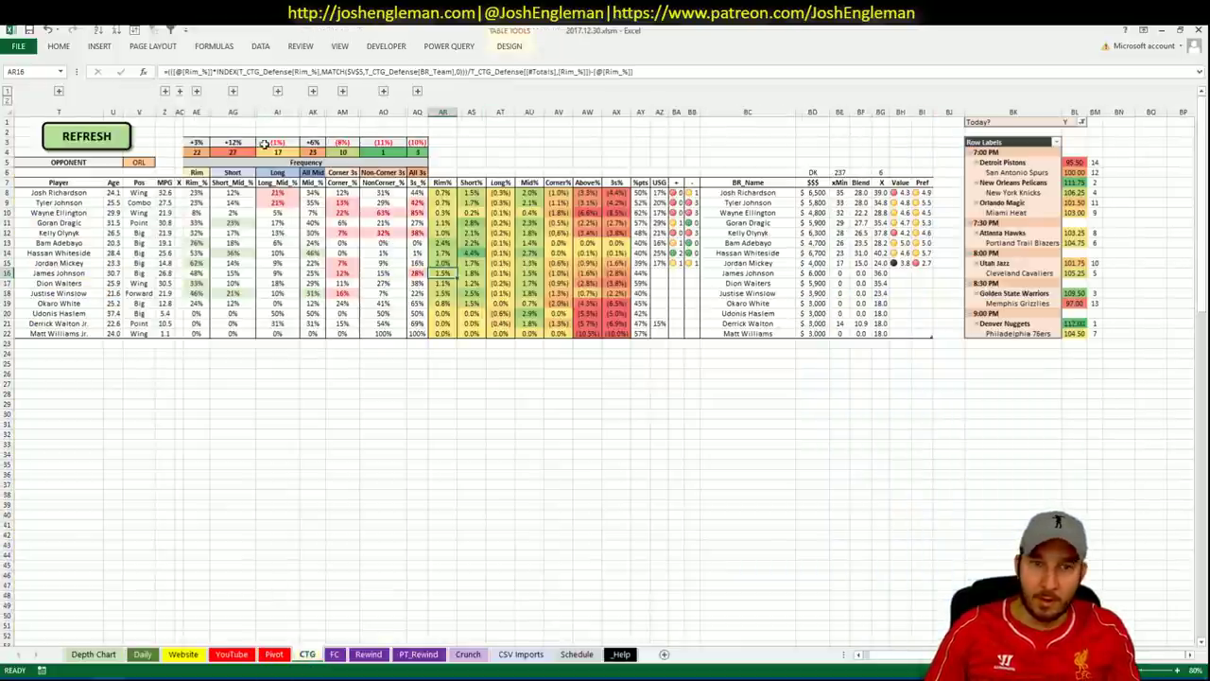
click(138, 162)
text(POR)
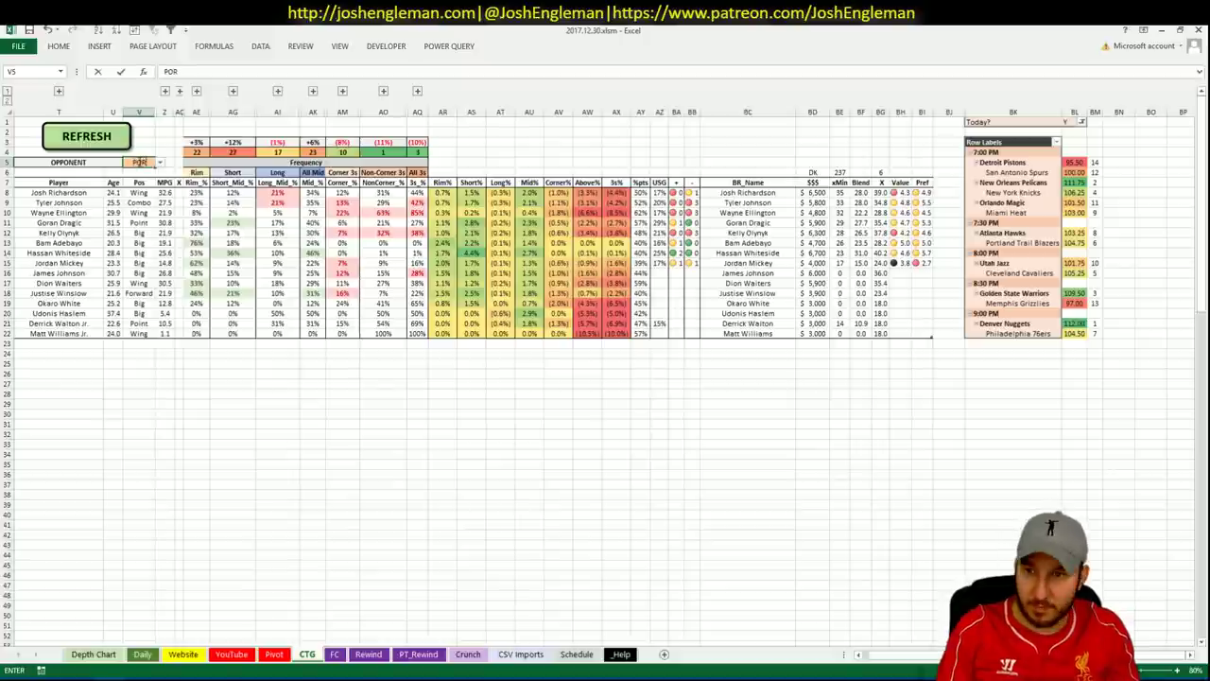
key(Return)
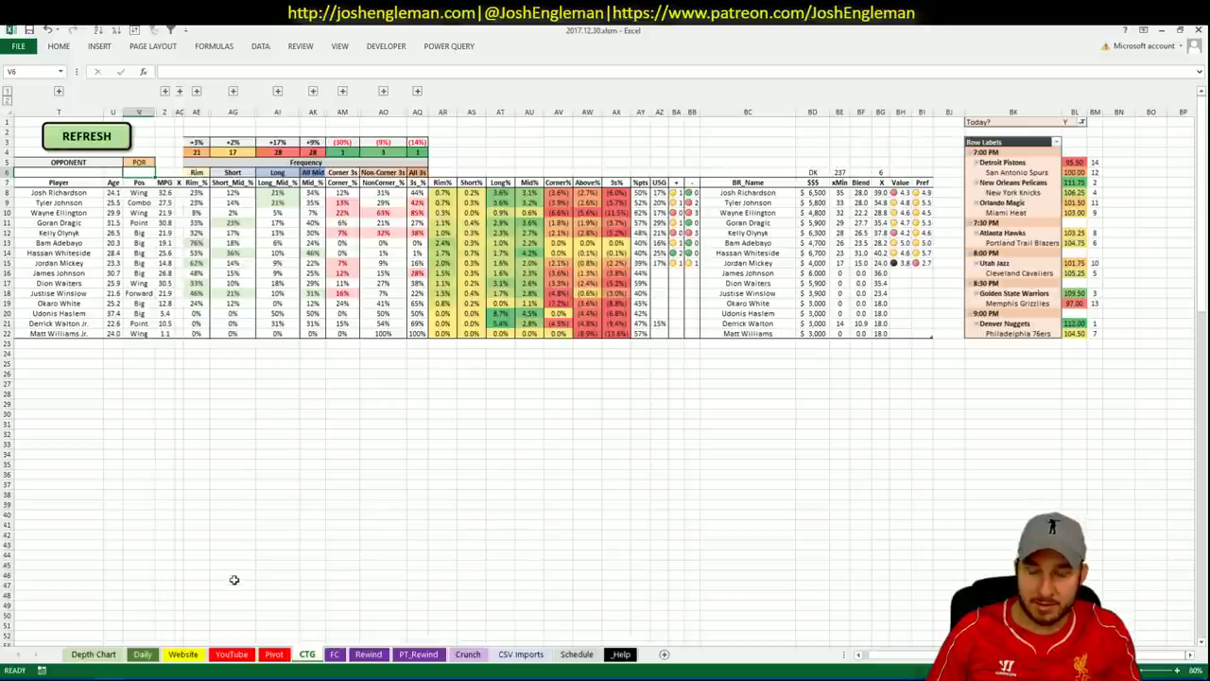
- Switch to Cleaning the Glass in the browser and open the Atlanta Hawks stats page
key(alt+Tab)
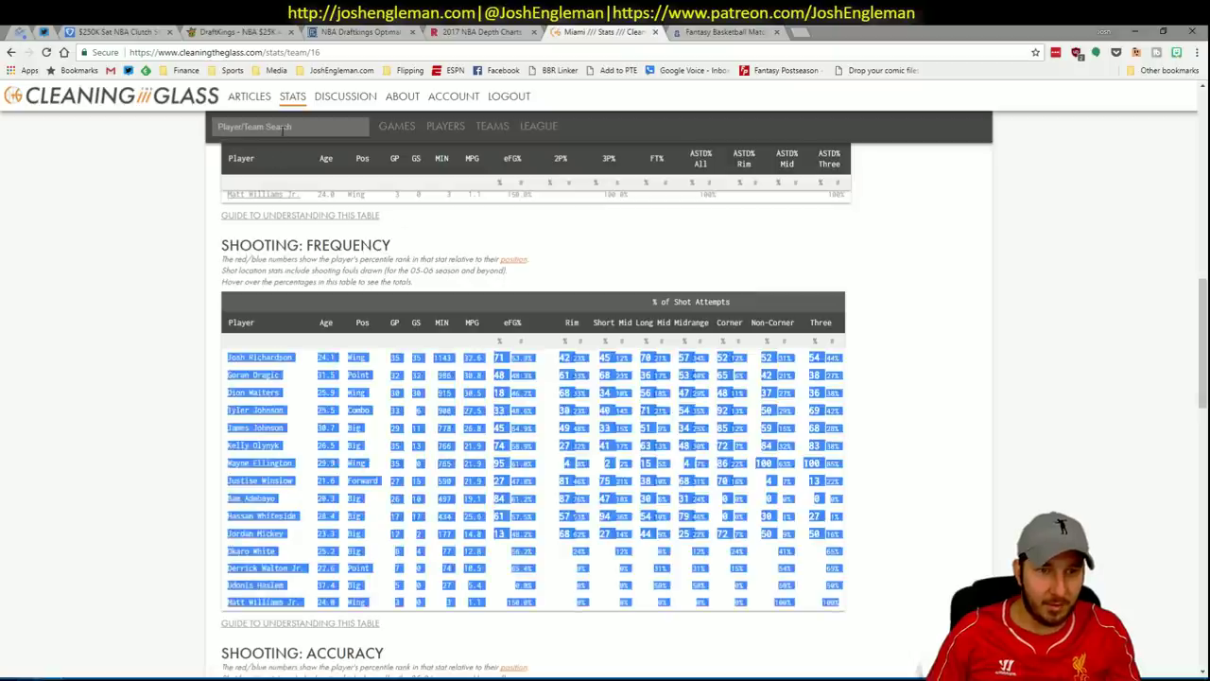
click(282, 130)
text(hawk)
key(Down)
key(Return)
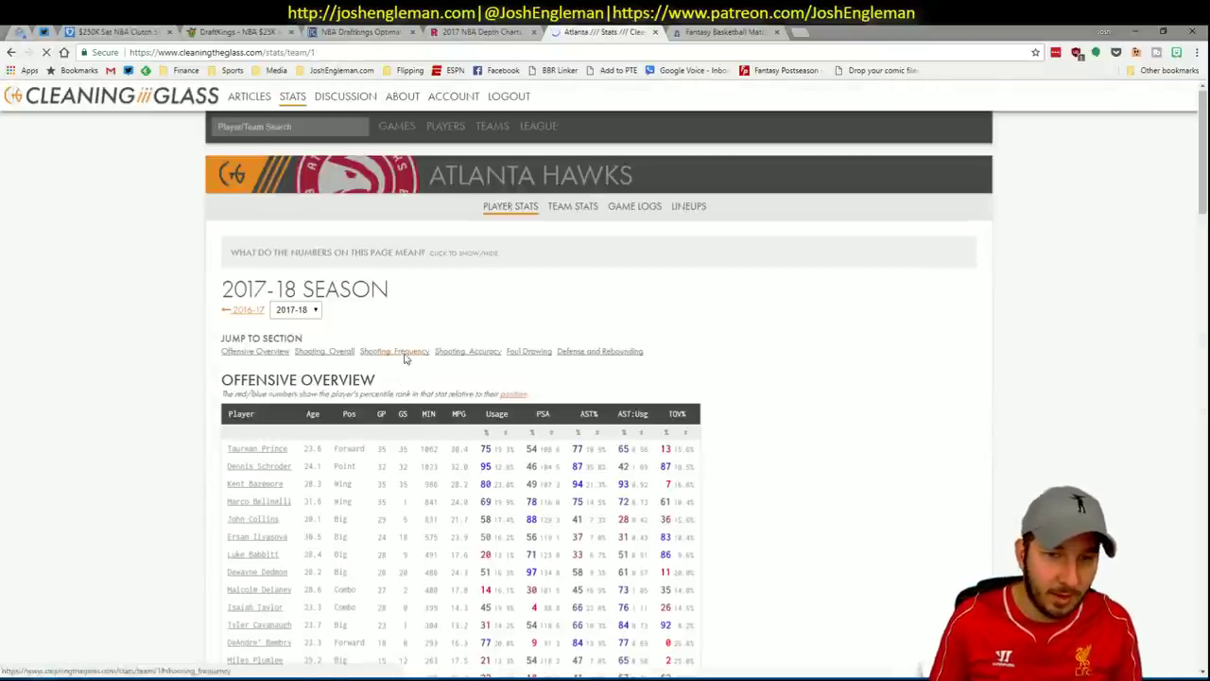
- Copy all player rows of Atlanta's Shooting: Frequency table and refresh the workbook's CTG sheet with them
click(404, 352)
drag(808, 534, 227, 293)
key(ctrl+c)
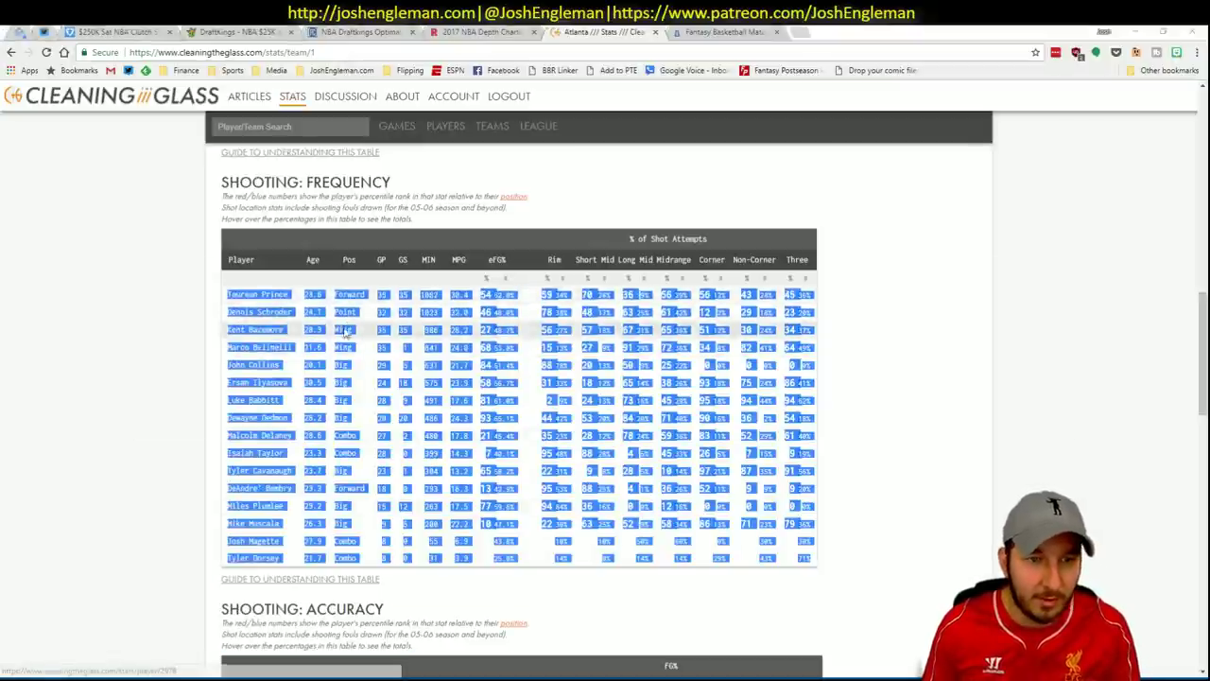
key(alt+Tab)
click(86, 138)
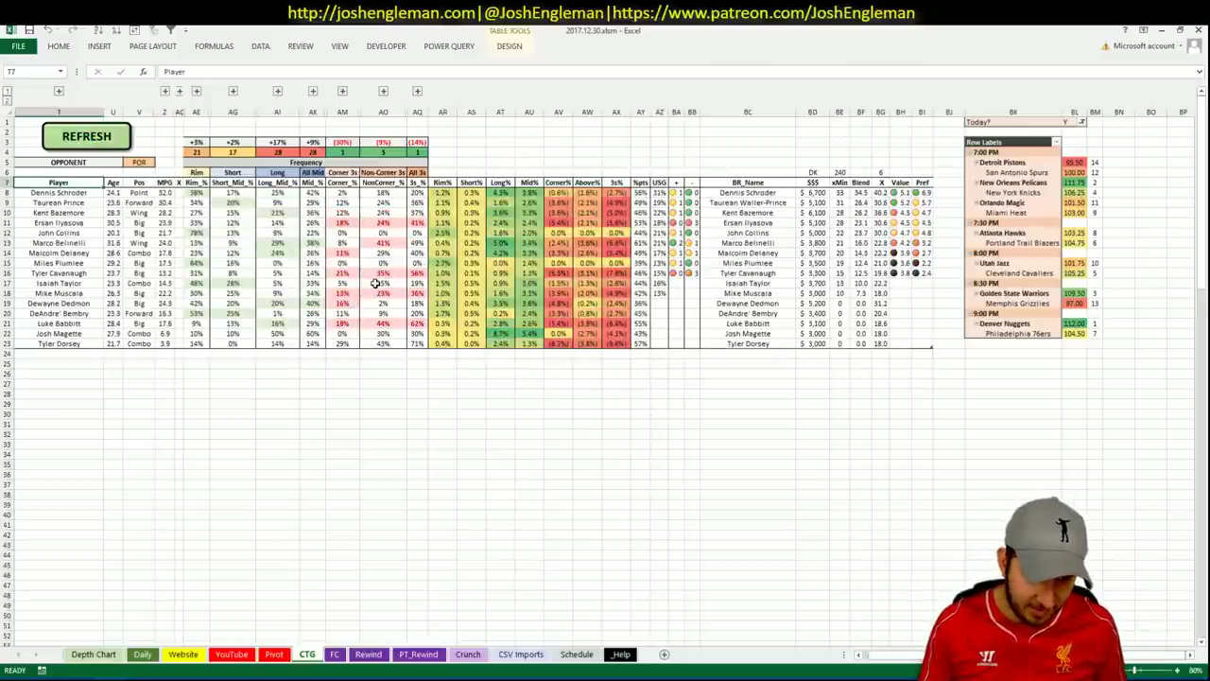
- Review Atlanta's shooting frequency table on the Cleaning the Glass page, and return to the workbook
mouse_move(68, 678)
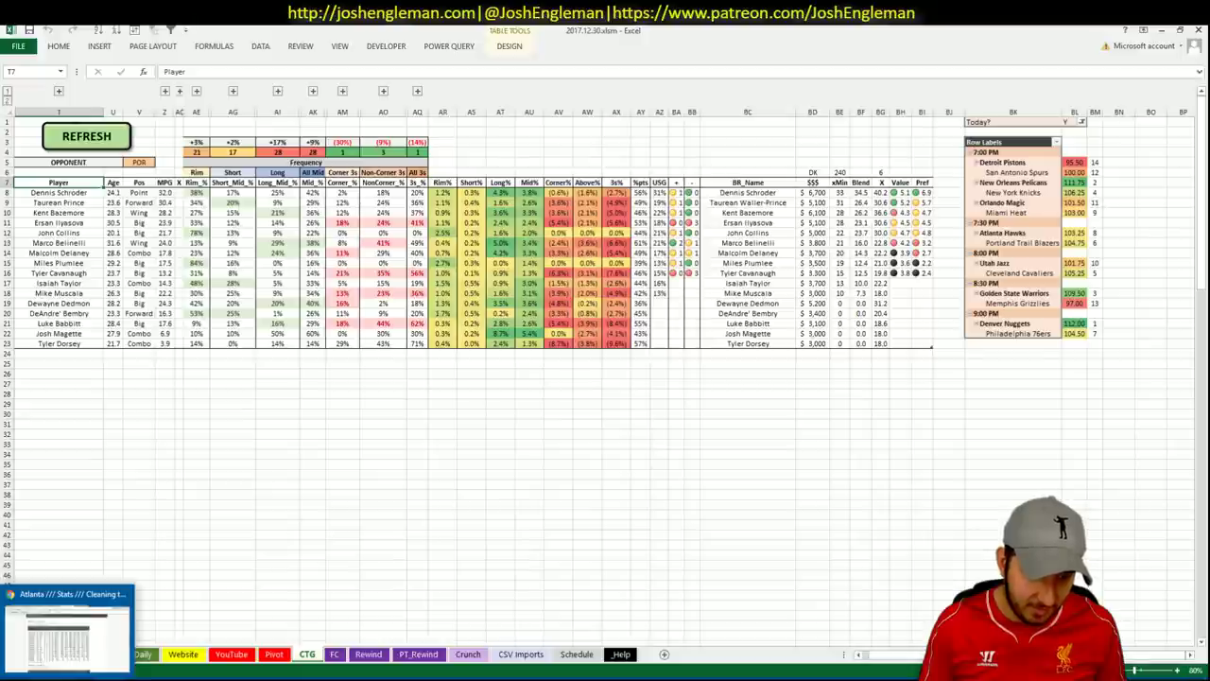
click(61, 634)
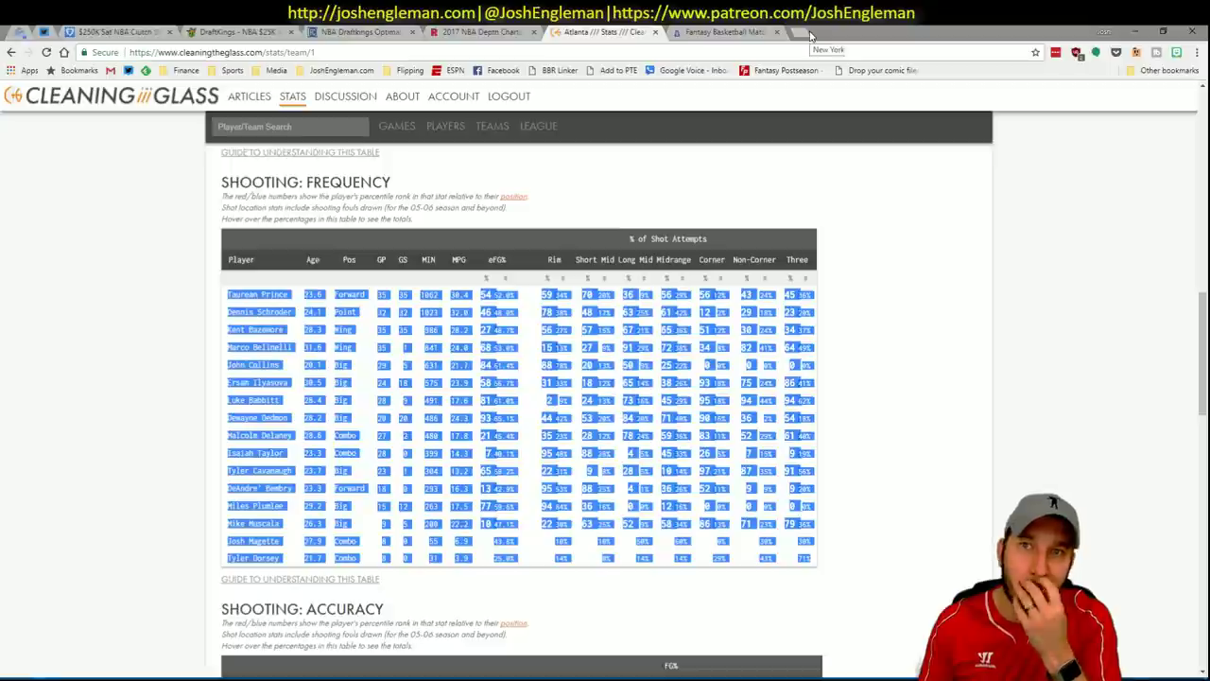
key(alt+Tab)
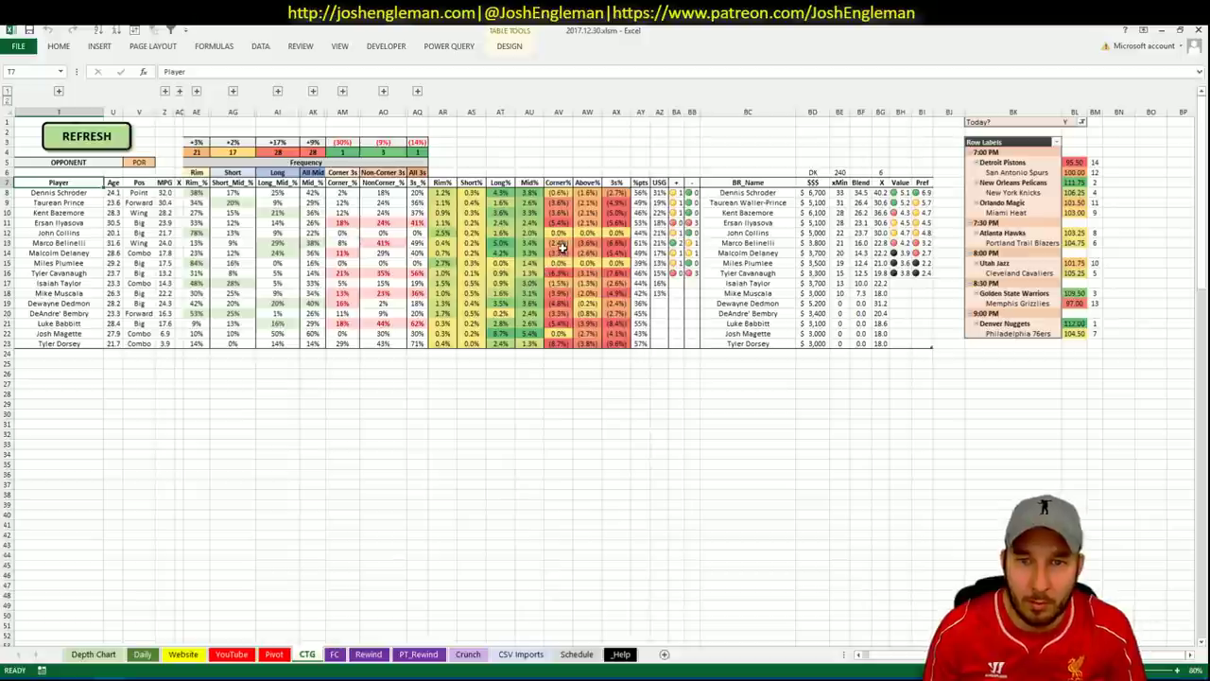
- Find the ATL group on the Pivot sheet, and set the team filter of the YouTube sheet's game log to ATL
click(274, 653)
click(358, 364)
scroll(357, 363, up, 20)
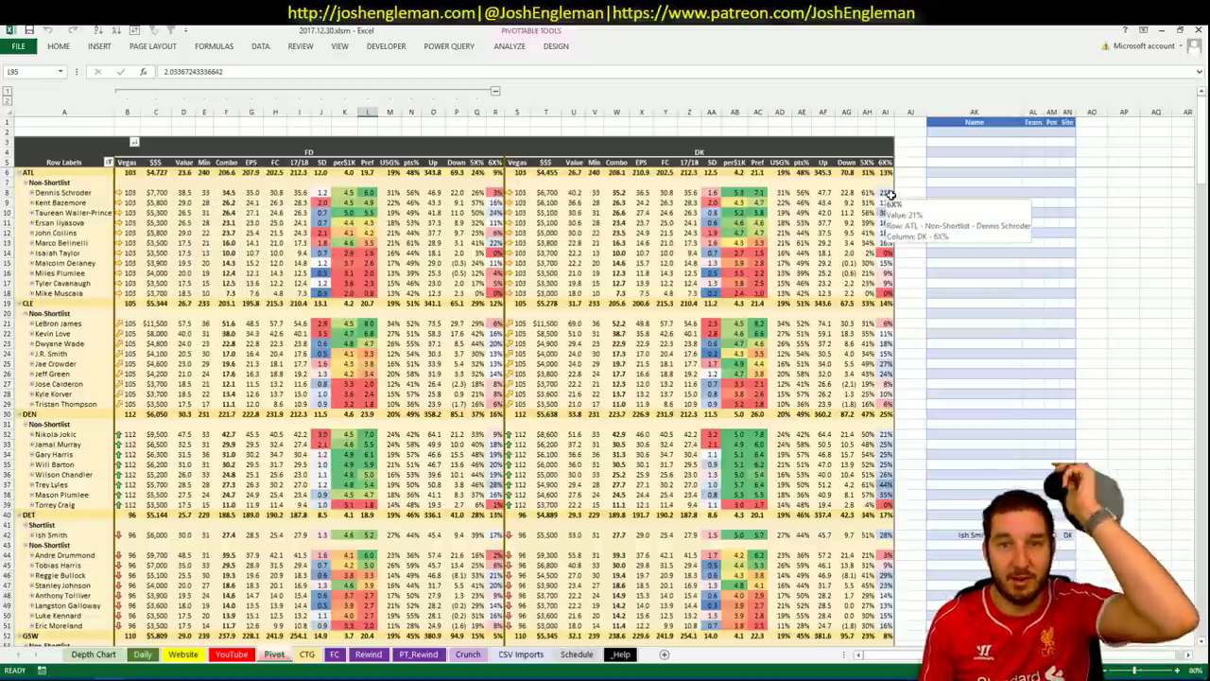
click(231, 653)
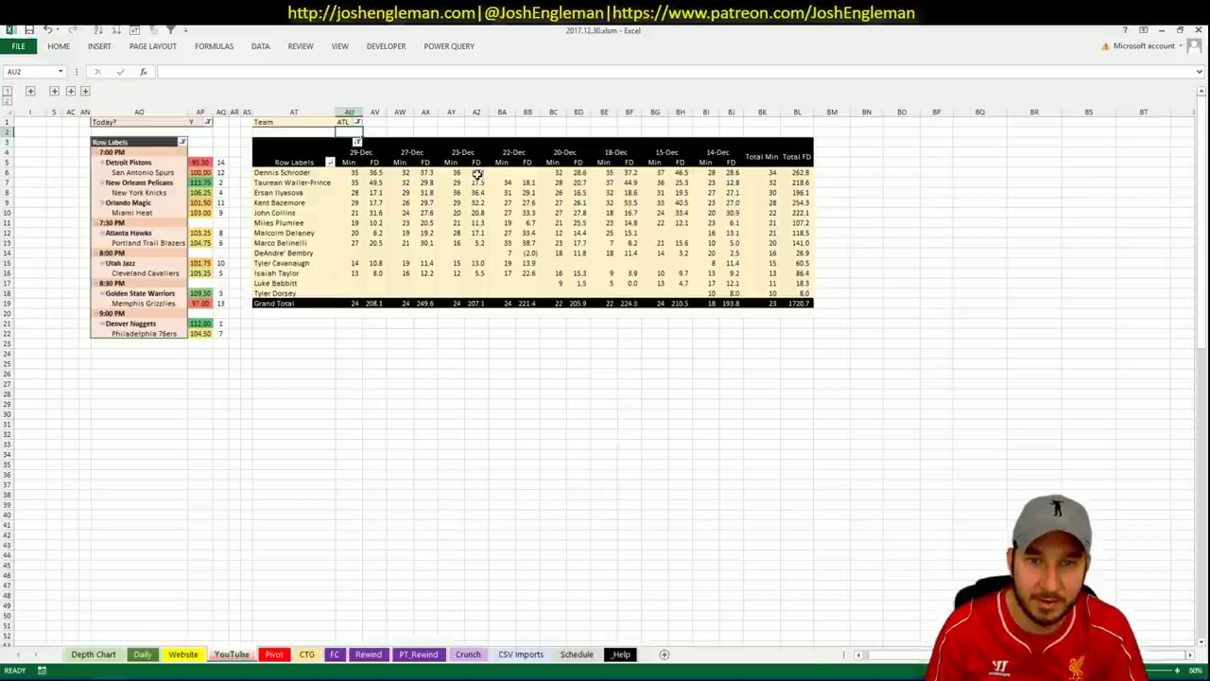
- On the Pivot sheet, add Dennis Schroder to the shortlist Name column in cell AK8, beside the ATL group
click(270, 654)
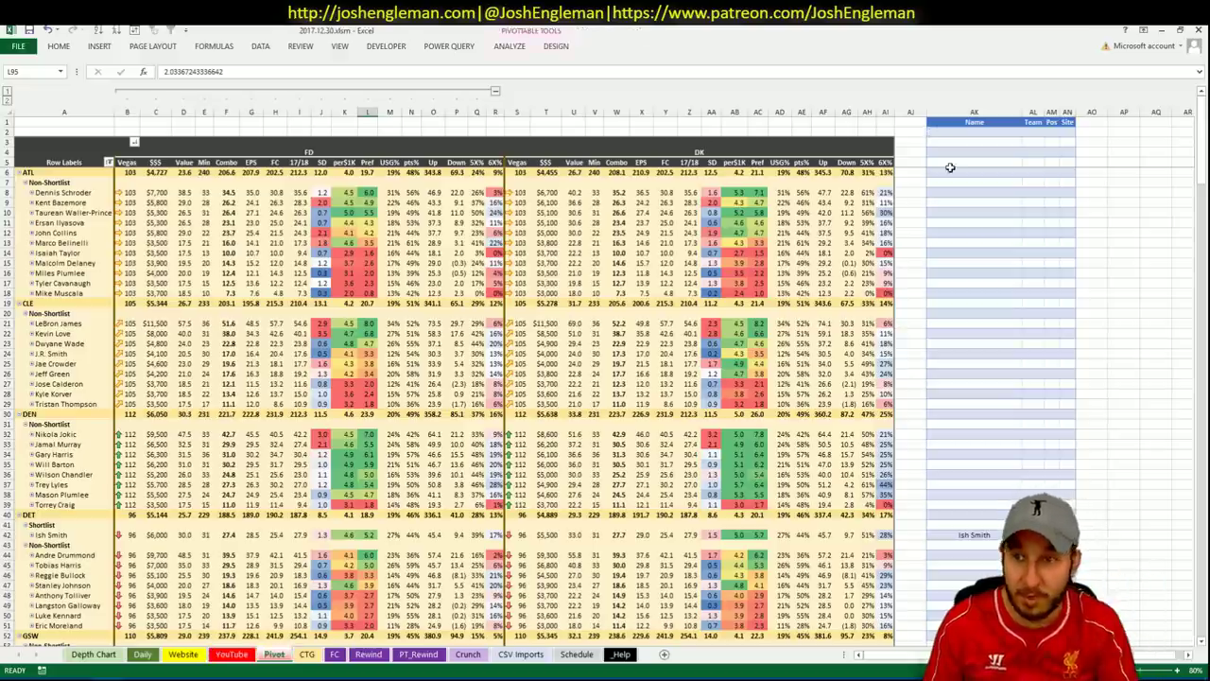
click(946, 193)
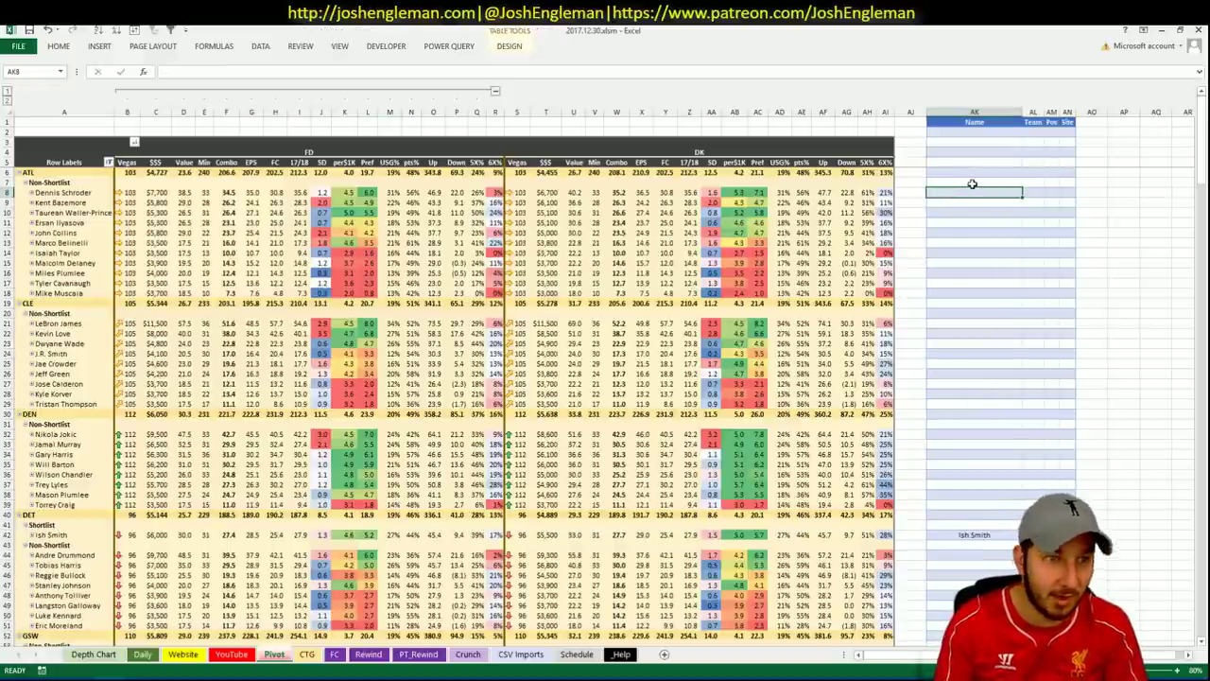
text(Dennis Schrod)
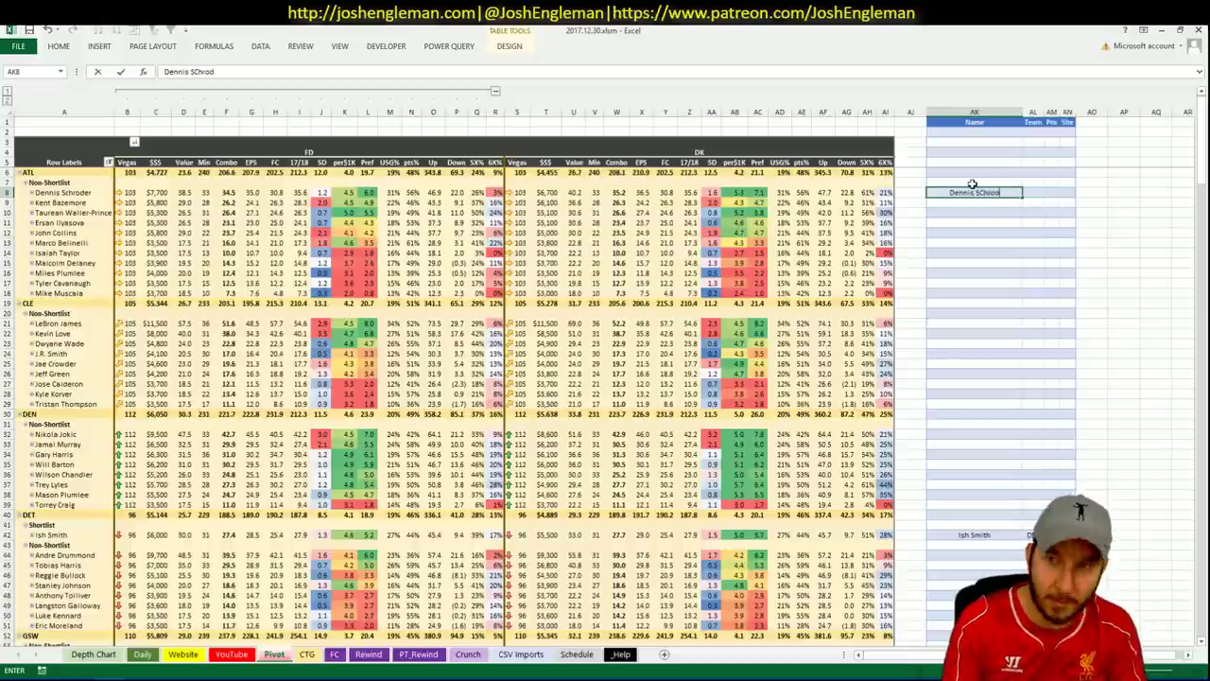
text(er)
key(Return)
- In FantasyCruncher's DraftKings player list, examine Dennis Schroder's game log filtered to opponent POR, and return to the workbook
key(alt+Tab)
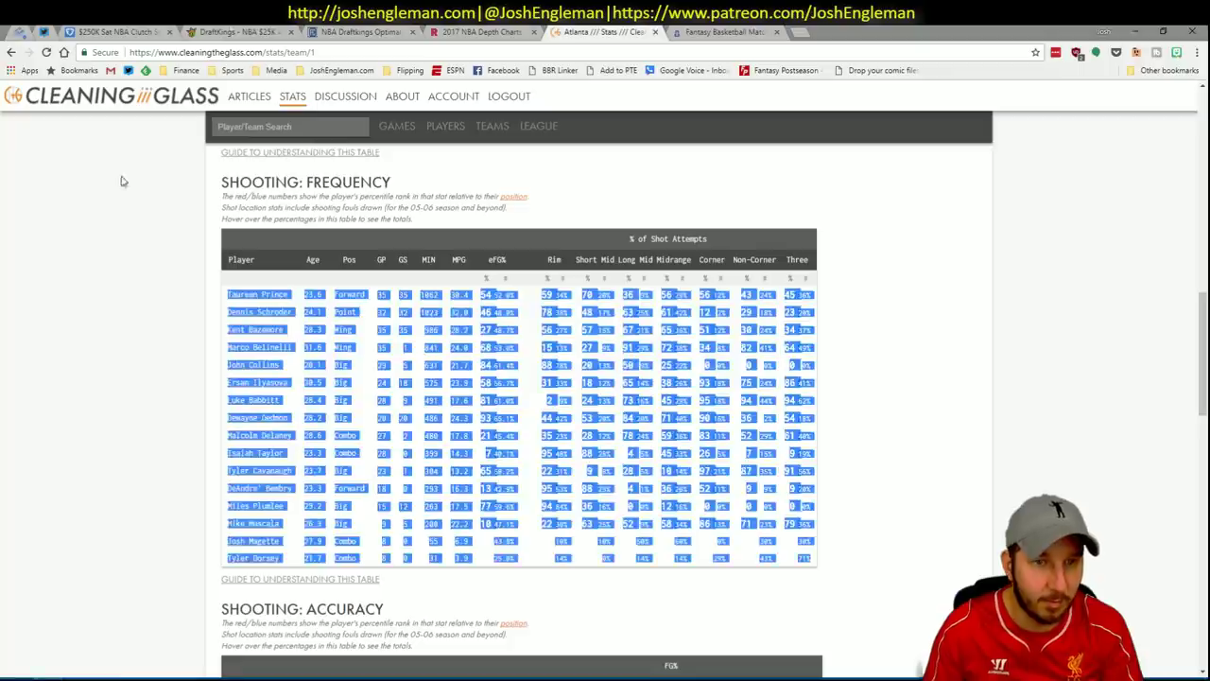
click(482, 31)
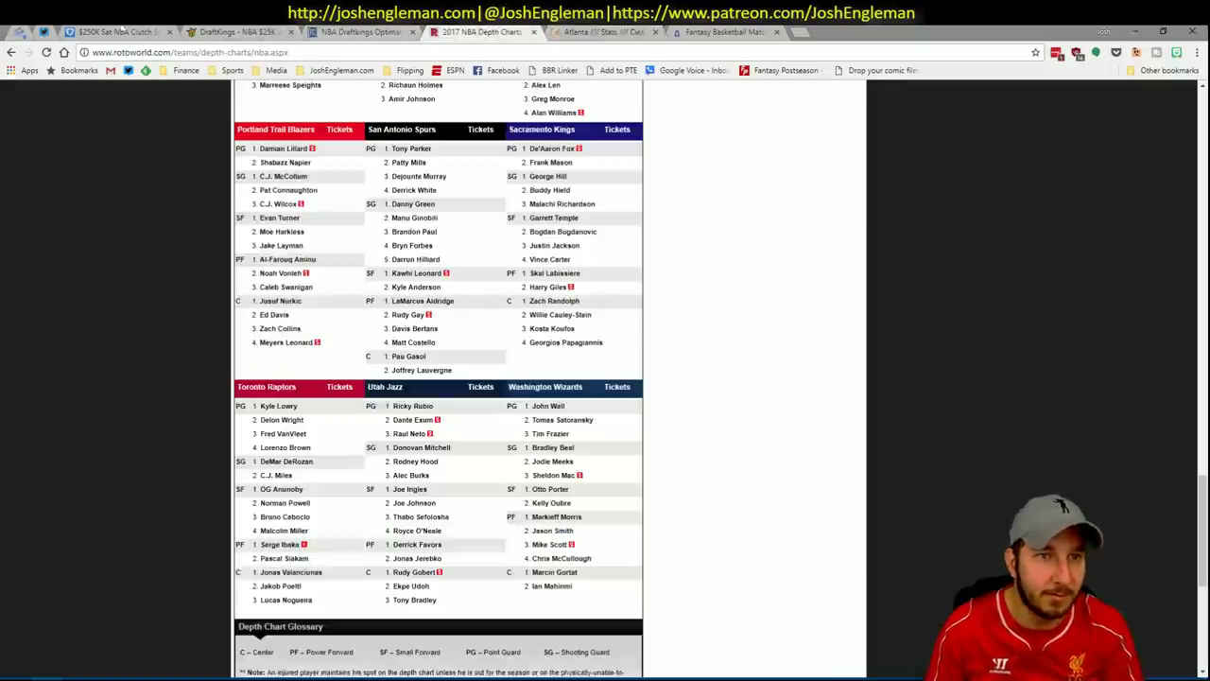
click(121, 31)
click(359, 31)
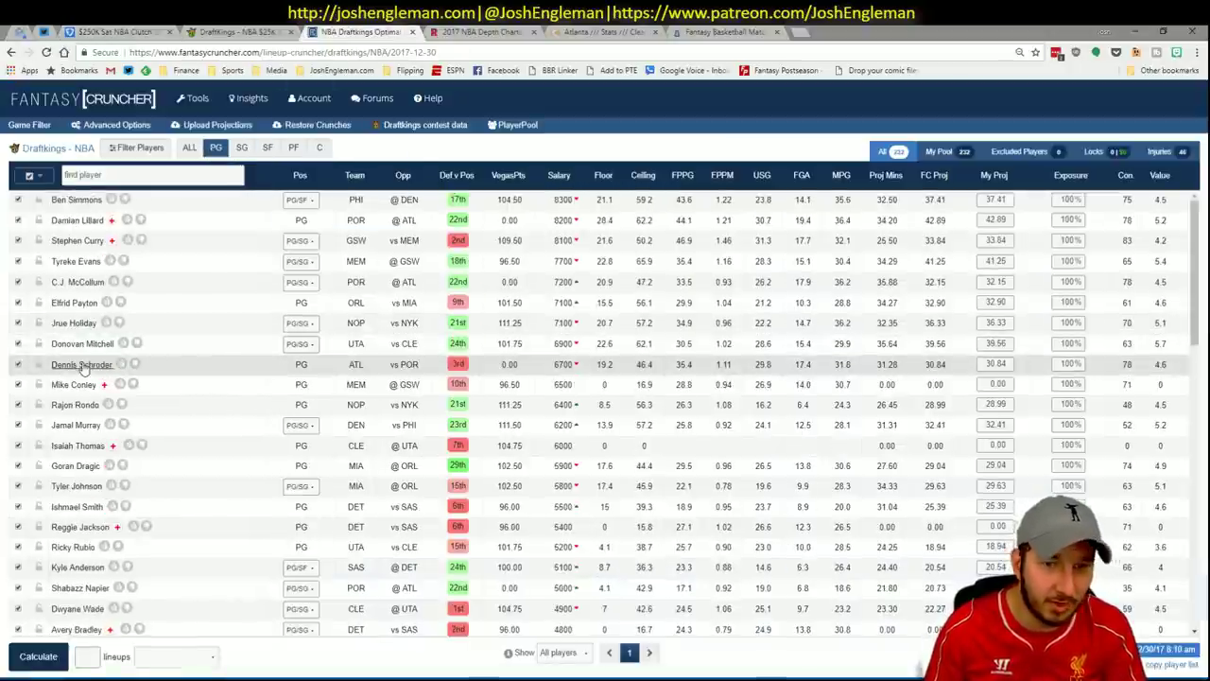
click(82, 365)
click(430, 393)
click(484, 406)
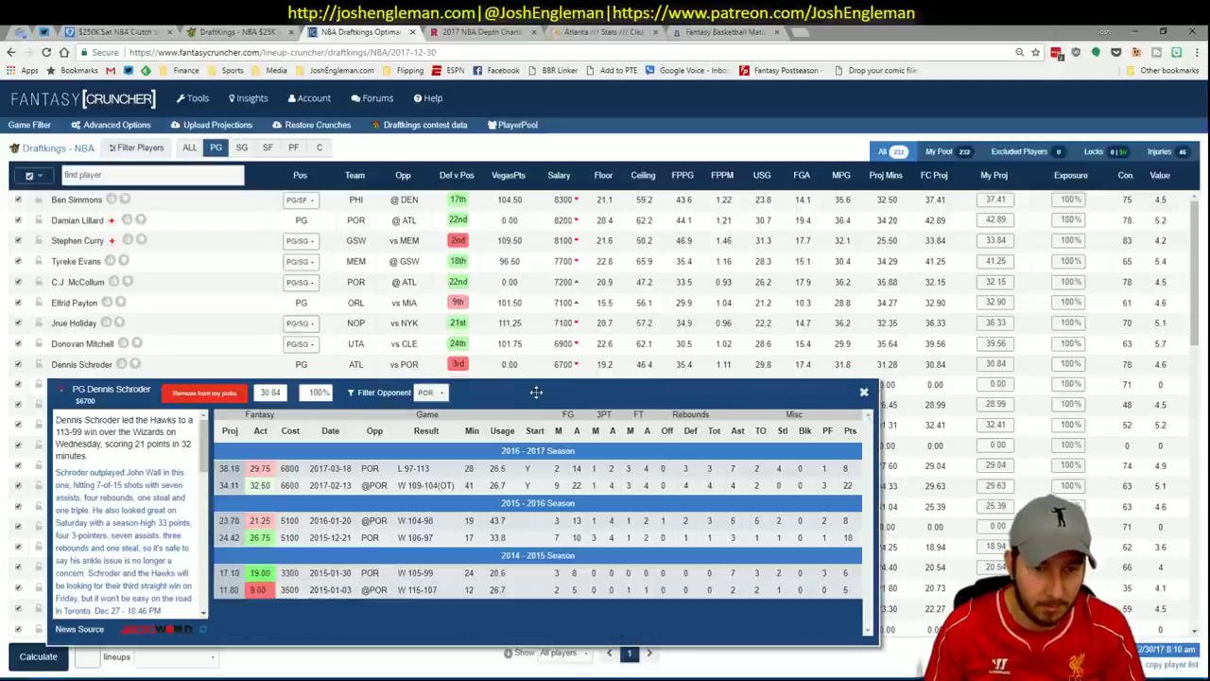
drag(535, 392, 536, 411)
key(Escape)
key(alt+Tab)
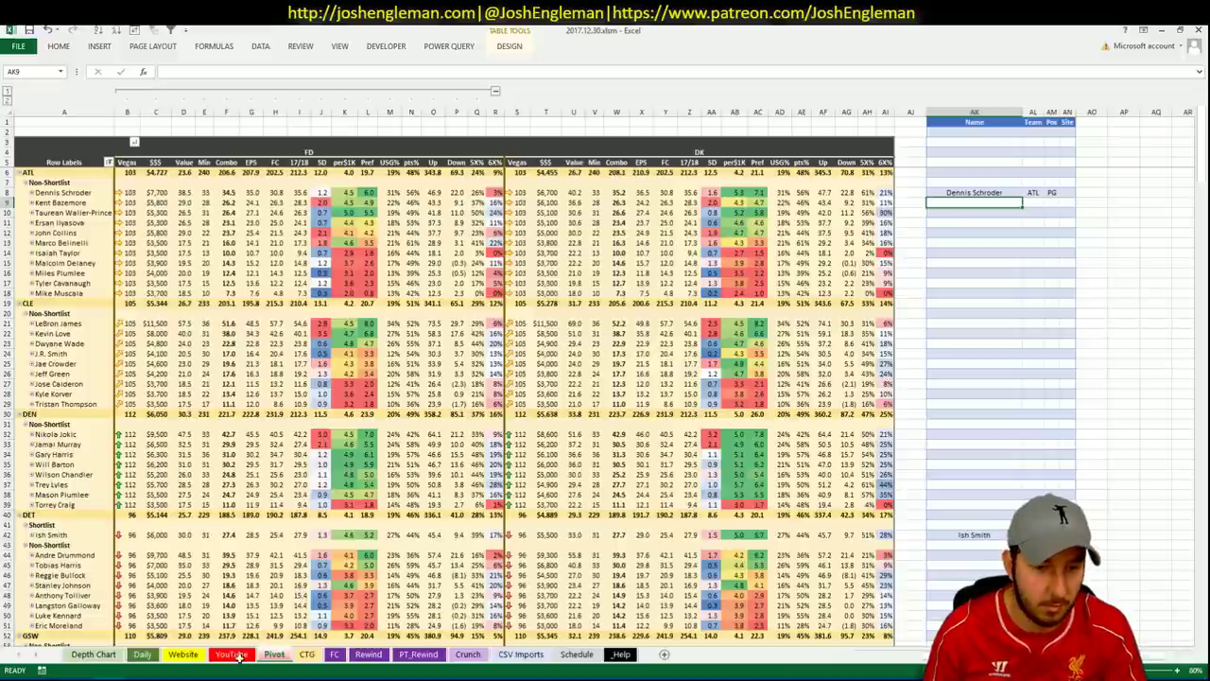
- Copy Taurean Waller-Prince from the ATL group and paste the name as values into shortlist cell AK9
click(274, 654)
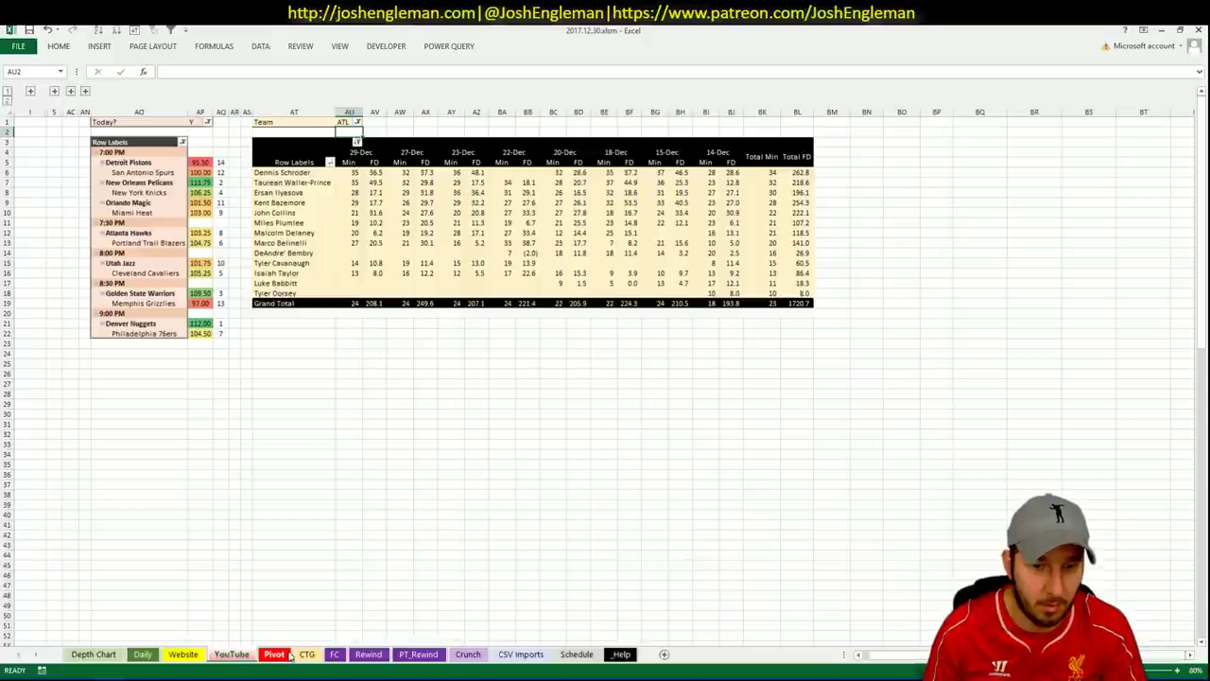
key(ctrl+Page_Up)
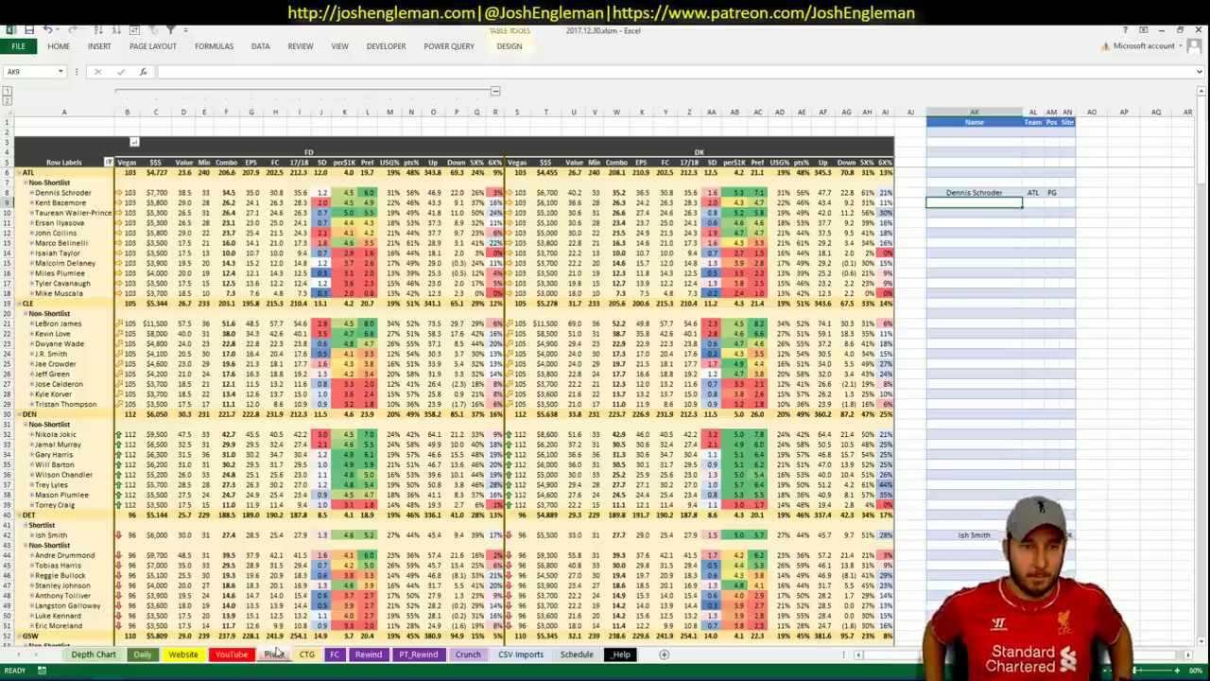
click(101, 213)
key(ctrl+c)
click(1006, 201)
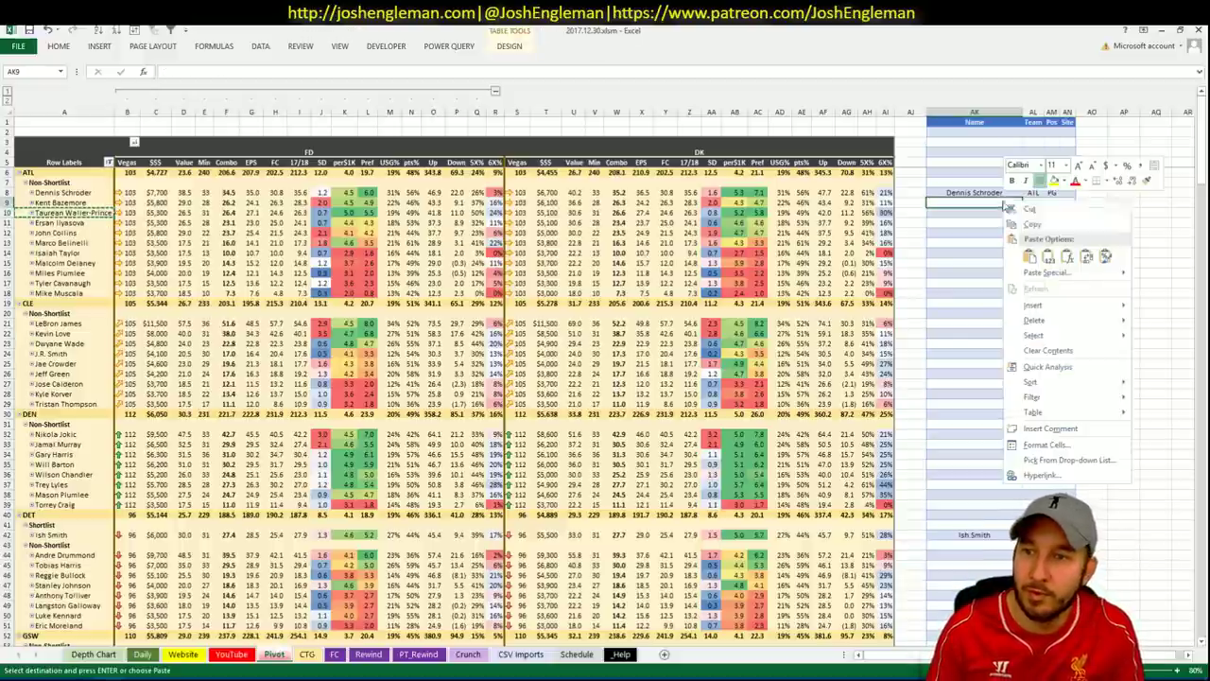
right_click(1006, 202)
click(1049, 255)
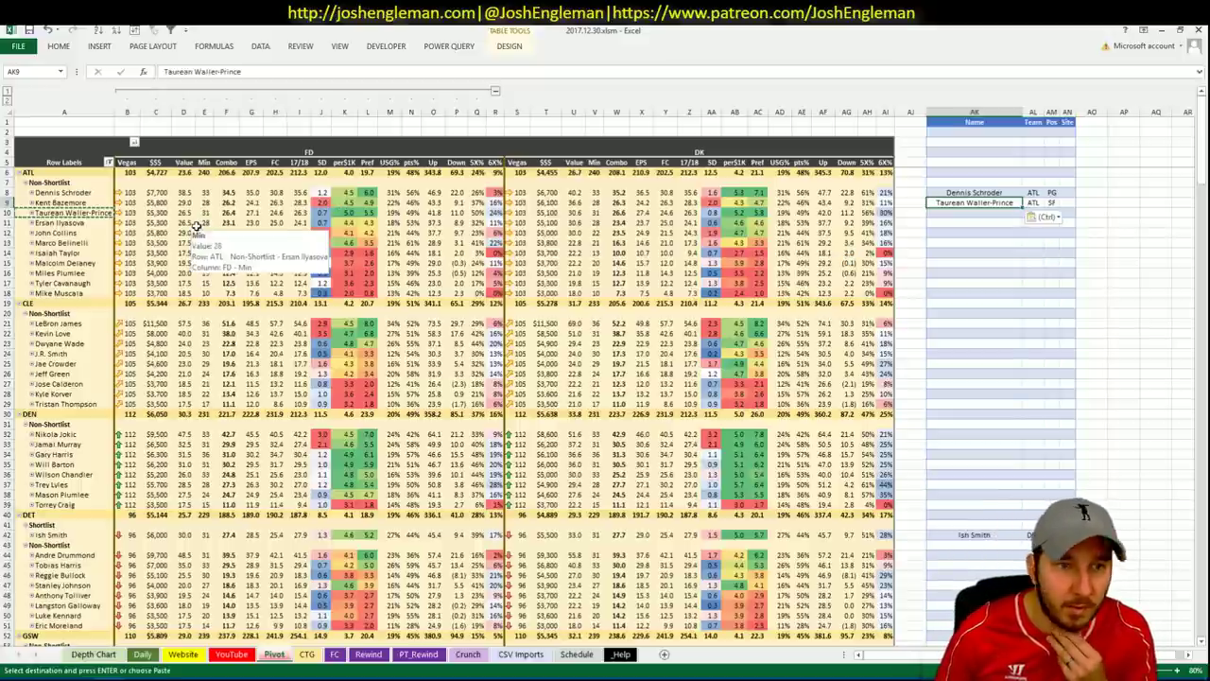
- Locate John Collins in the ATL projections, and set the player filter of the minutes chart on the CSV Imports sheet to John Collins
click(5, 233)
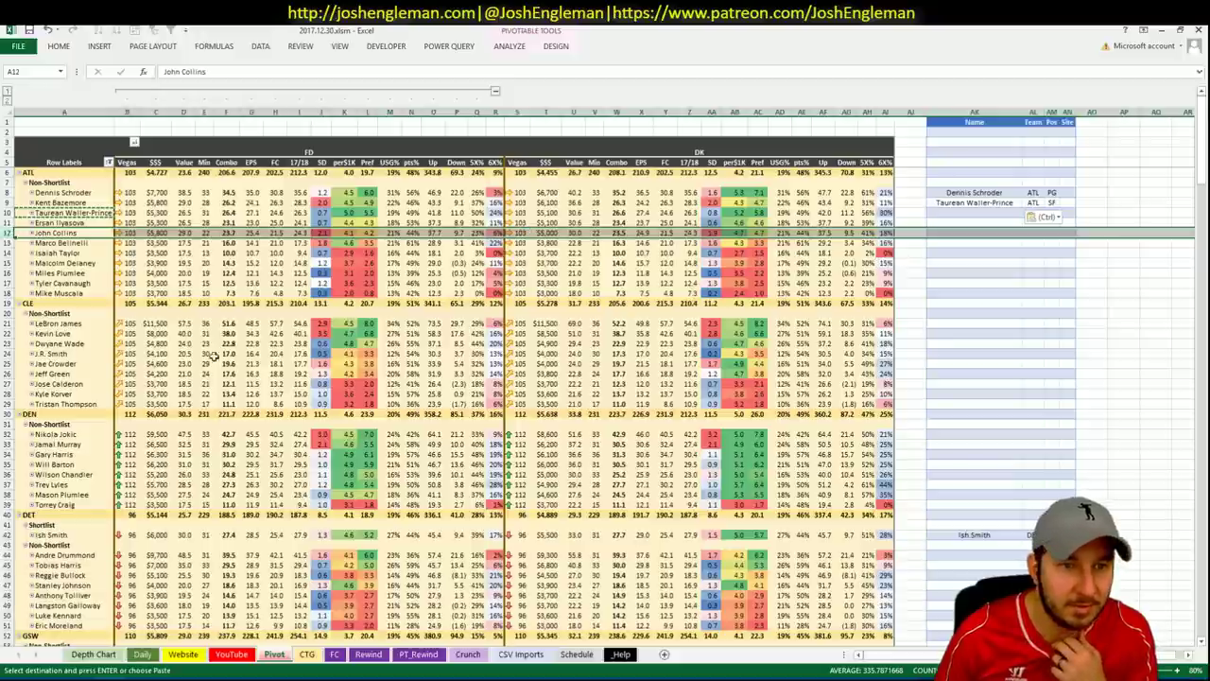
click(231, 654)
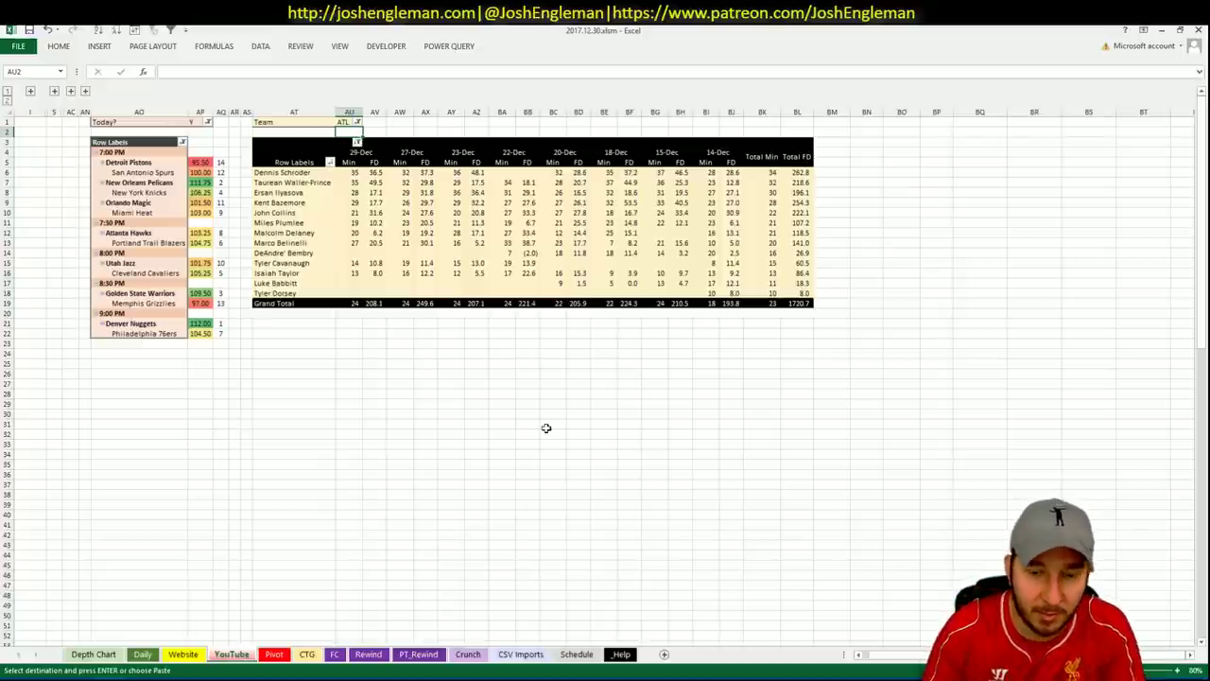
click(578, 655)
click(521, 654)
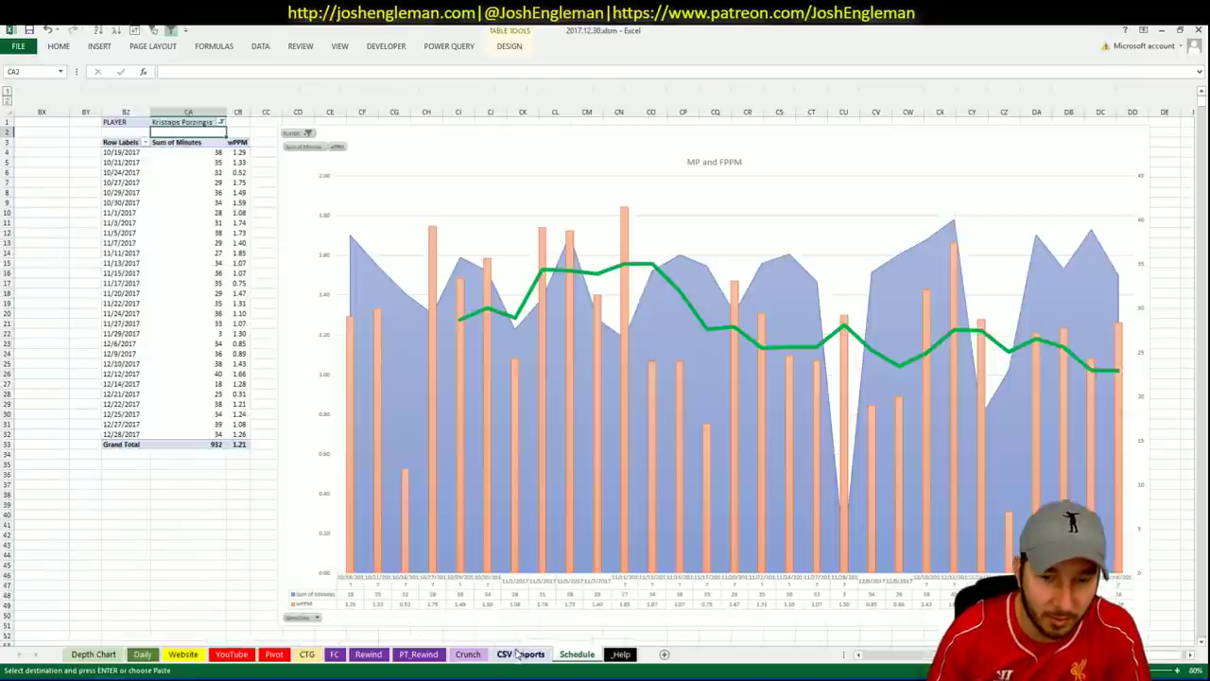
key(Up)
text(John)
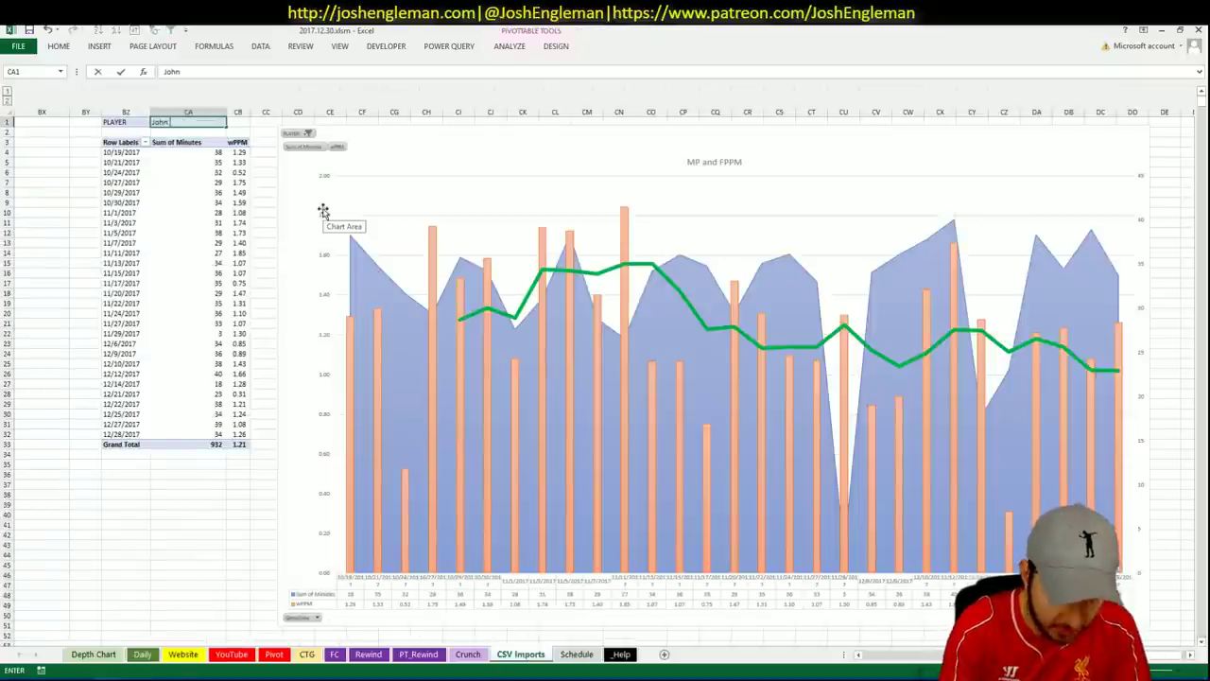
text( Collins)
key(Return)
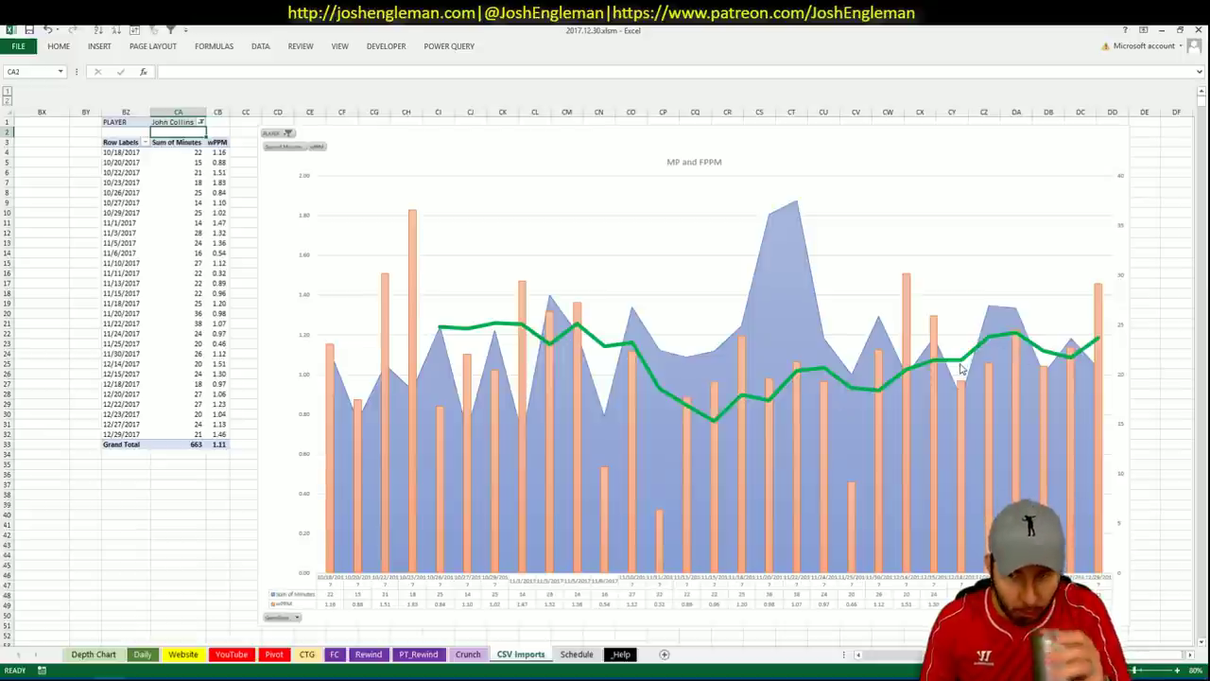
- Return to the Pivot sheet and review the ATL projections for John Collins and Marco Belinelli
key(ctrl+Page_Up)
key(ctrl+Page_Up)
key(ctrl+Page_Up)
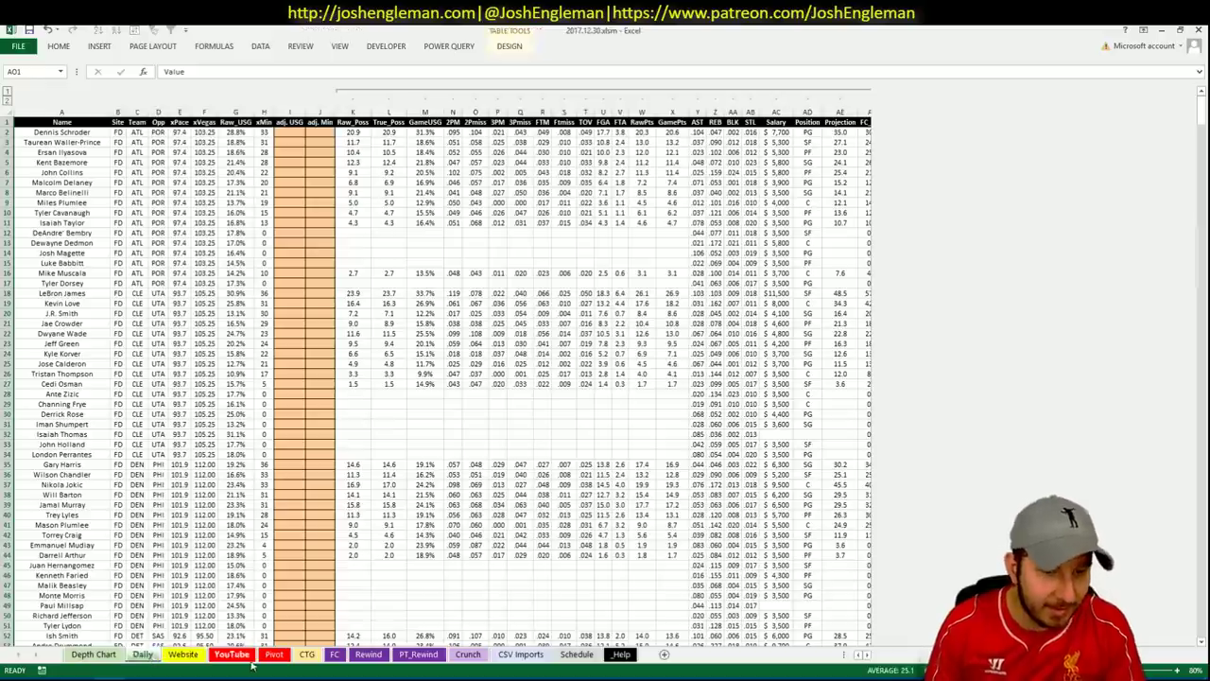
click(273, 654)
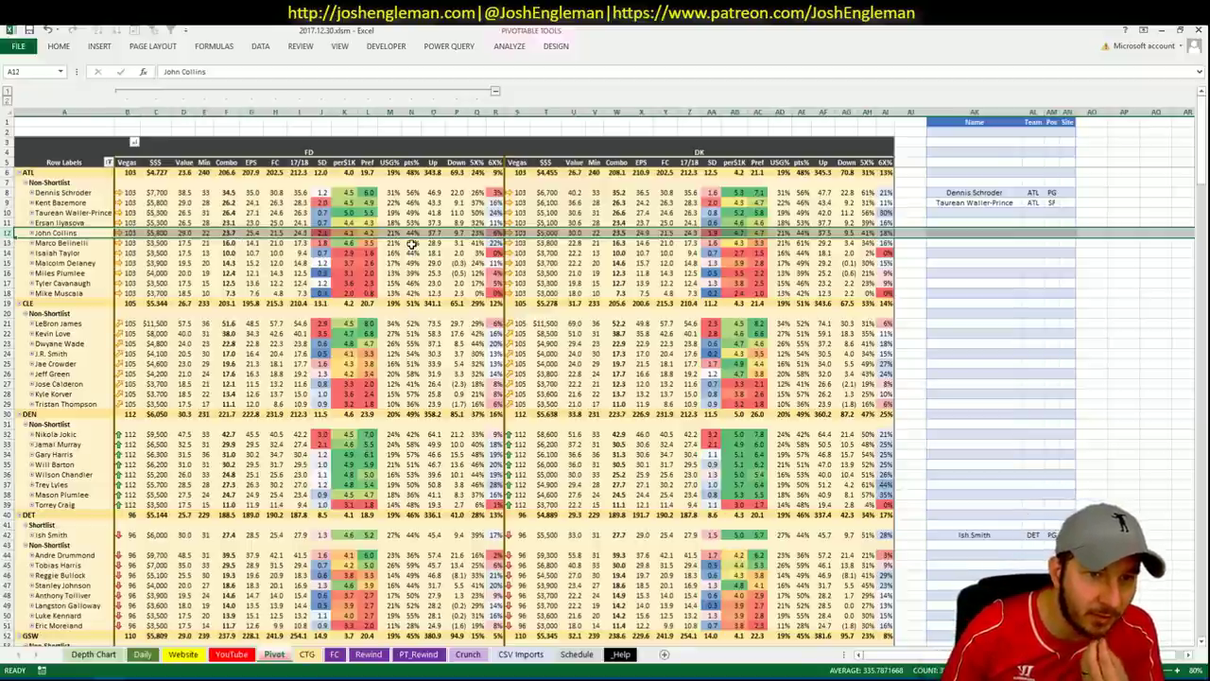
mouse_move(412, 244)
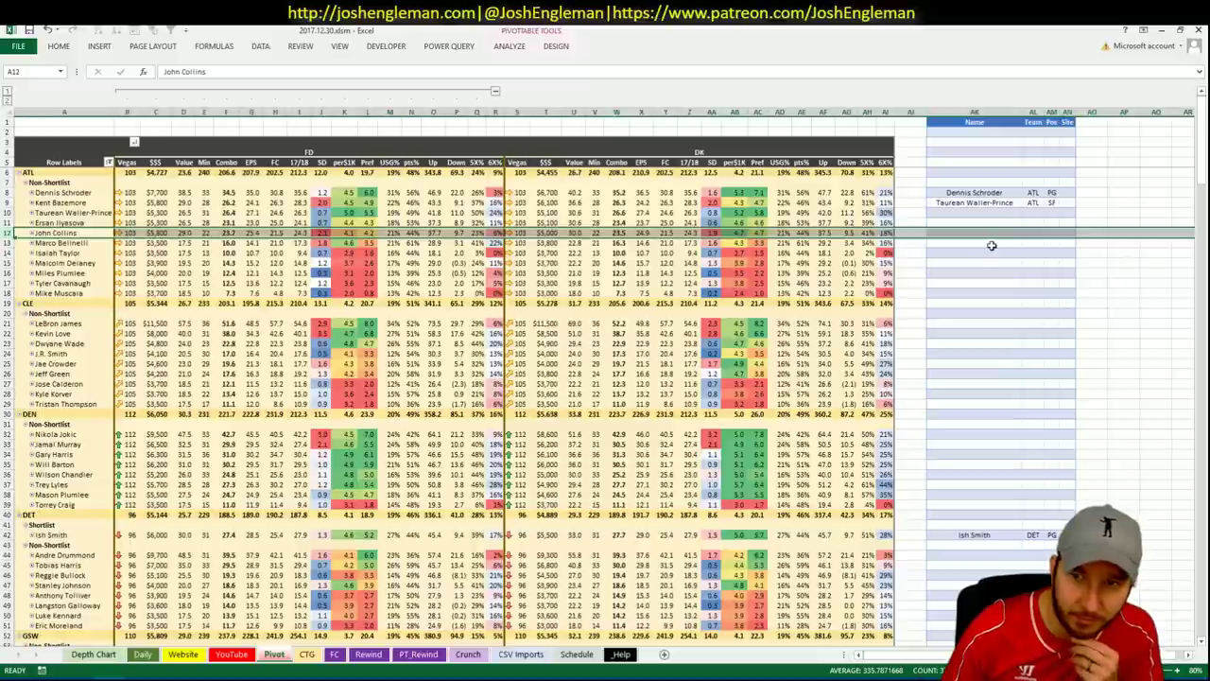
click(735, 243)
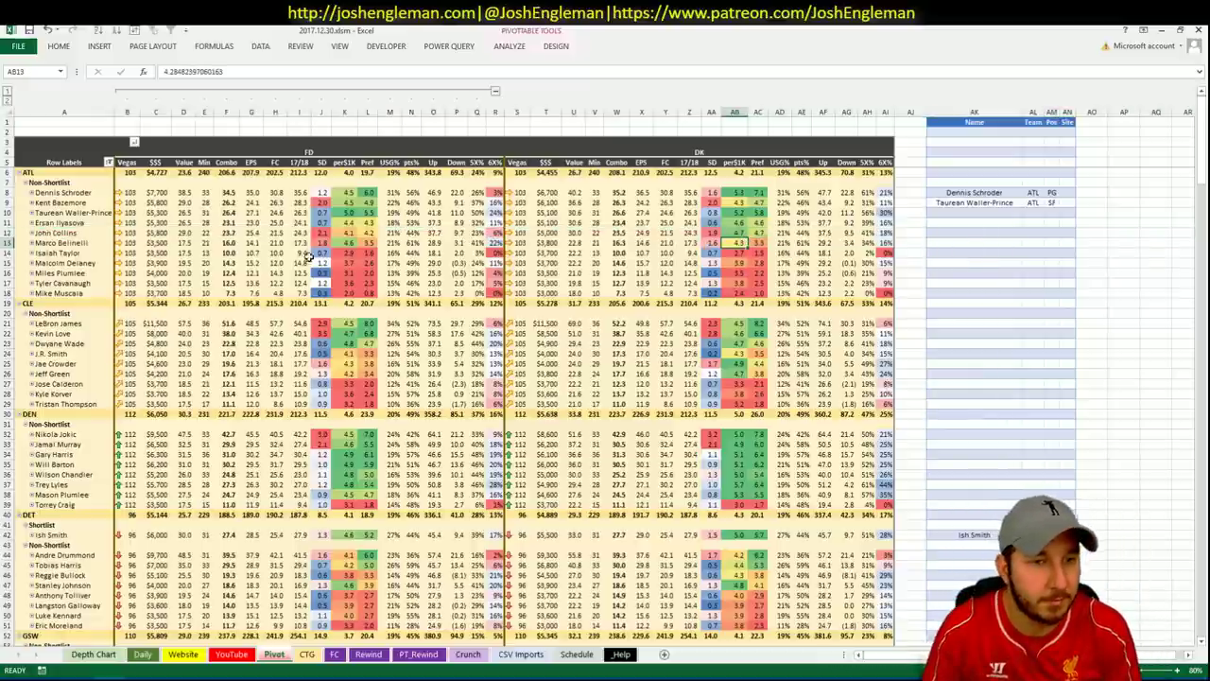
- On the CTG sheet, set the opponent in cell V5 to ATL
click(306, 655)
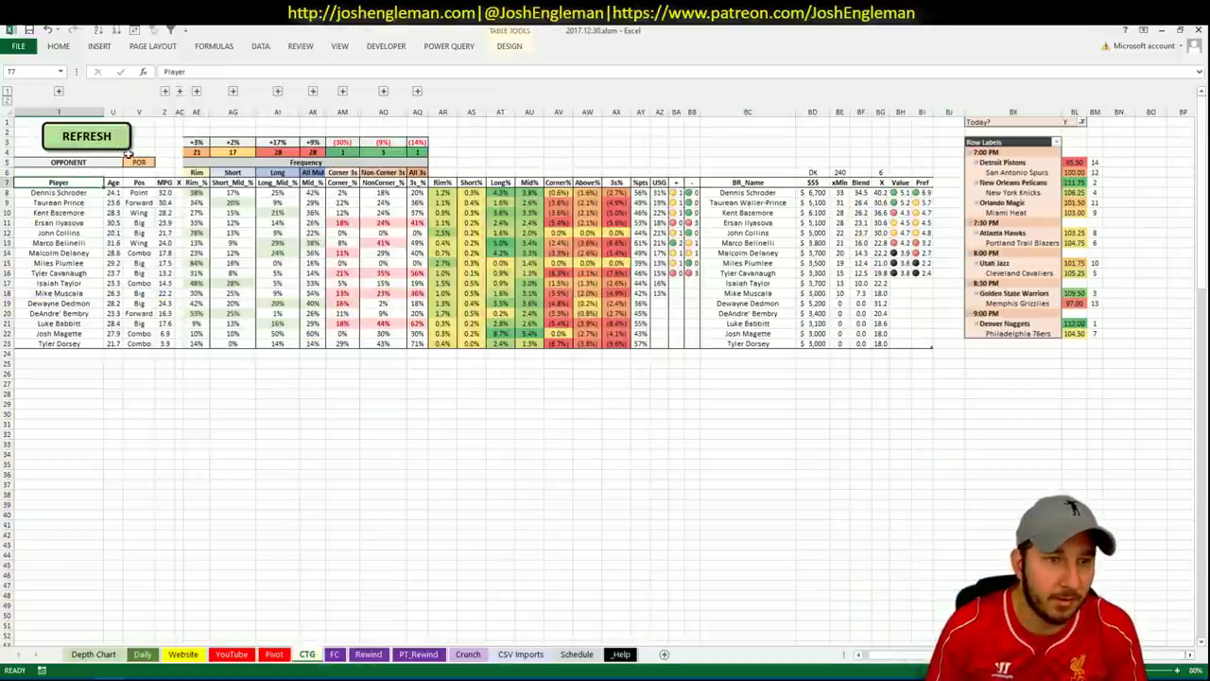
click(131, 161)
text(ATL)
key(Return)
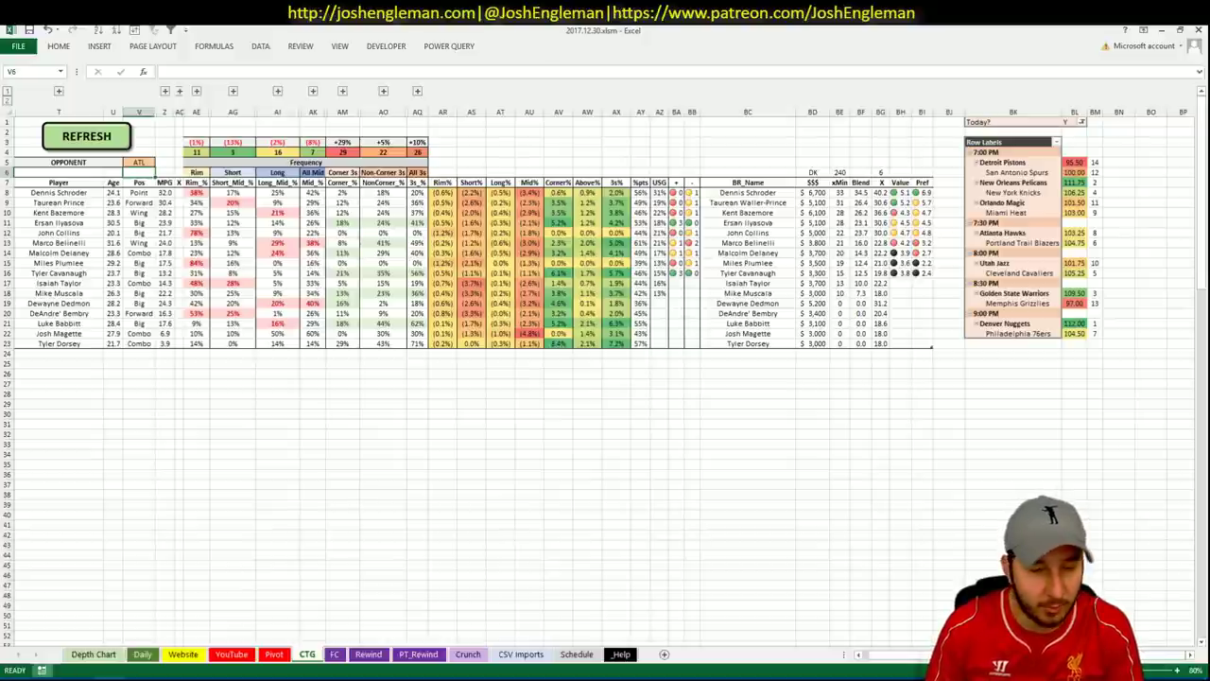
- Switch to Cleaning the Glass in the browser and open the Portland Trail Blazers' player stats by searching for "blazer"
key(alt+Tab)
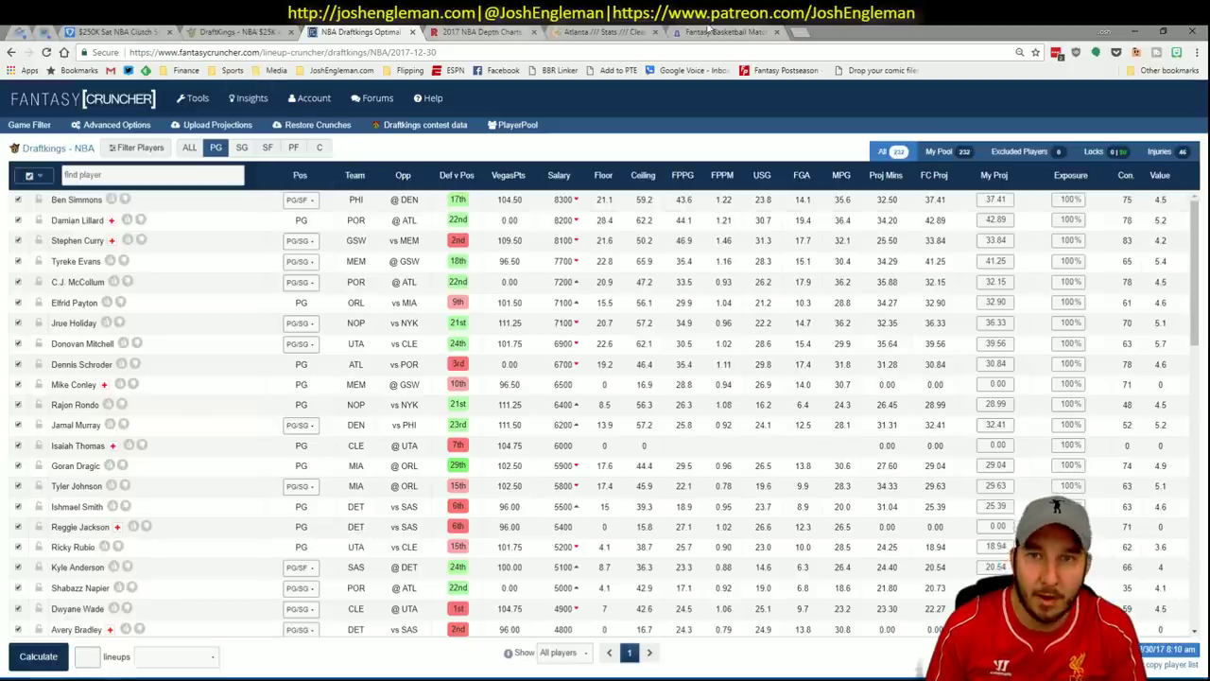
click(572, 31)
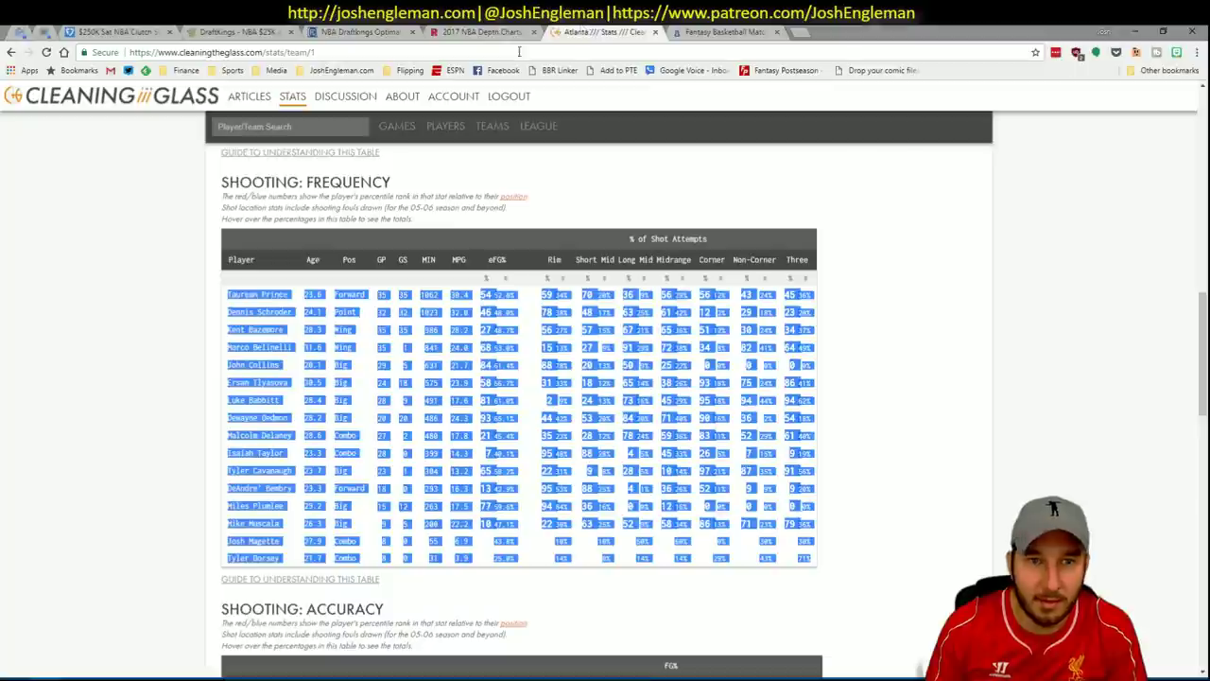
click(318, 125)
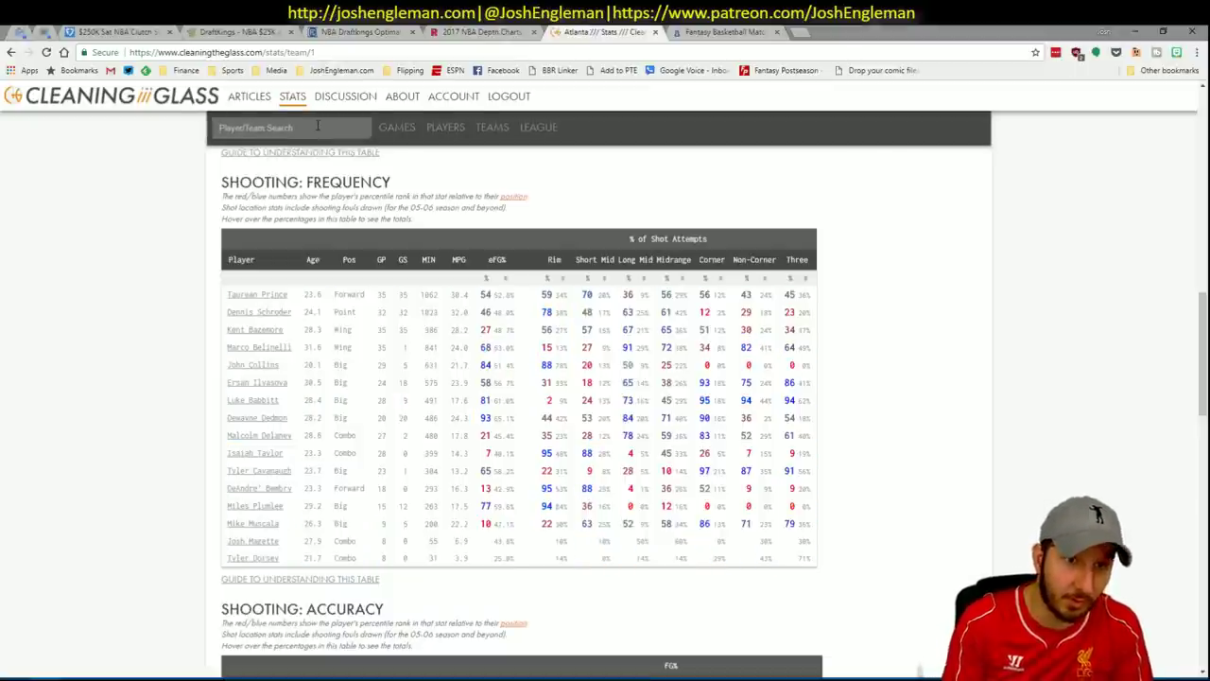
text(blazer)
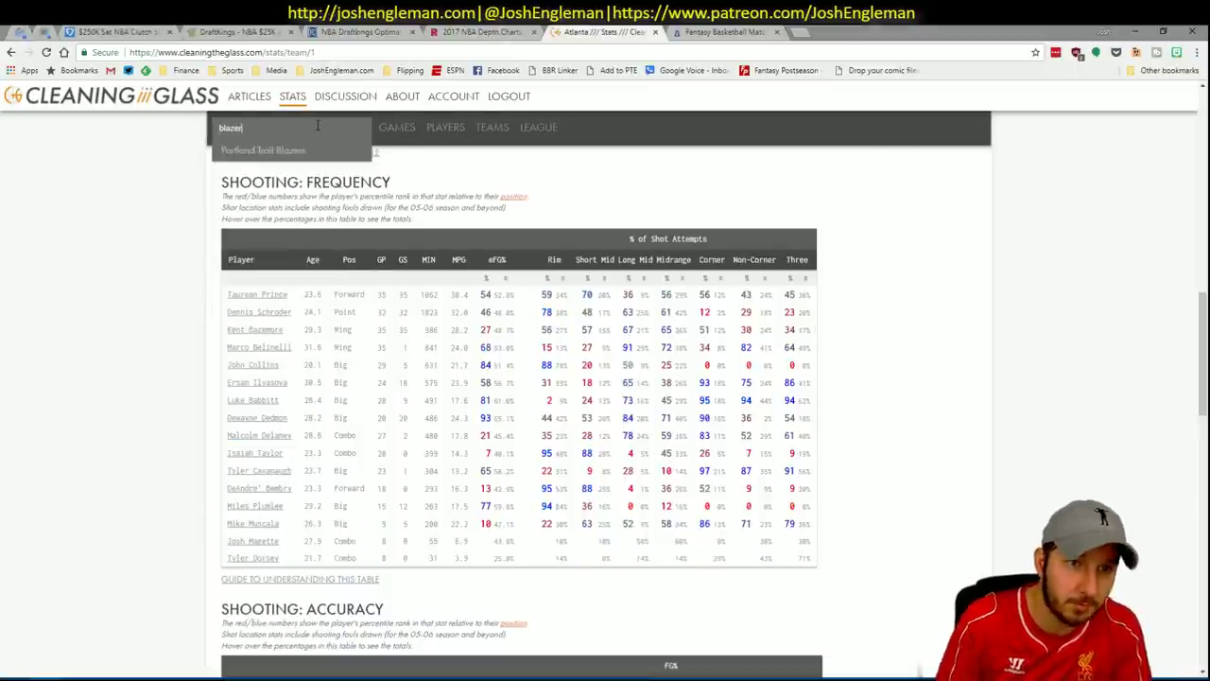
key(Return)
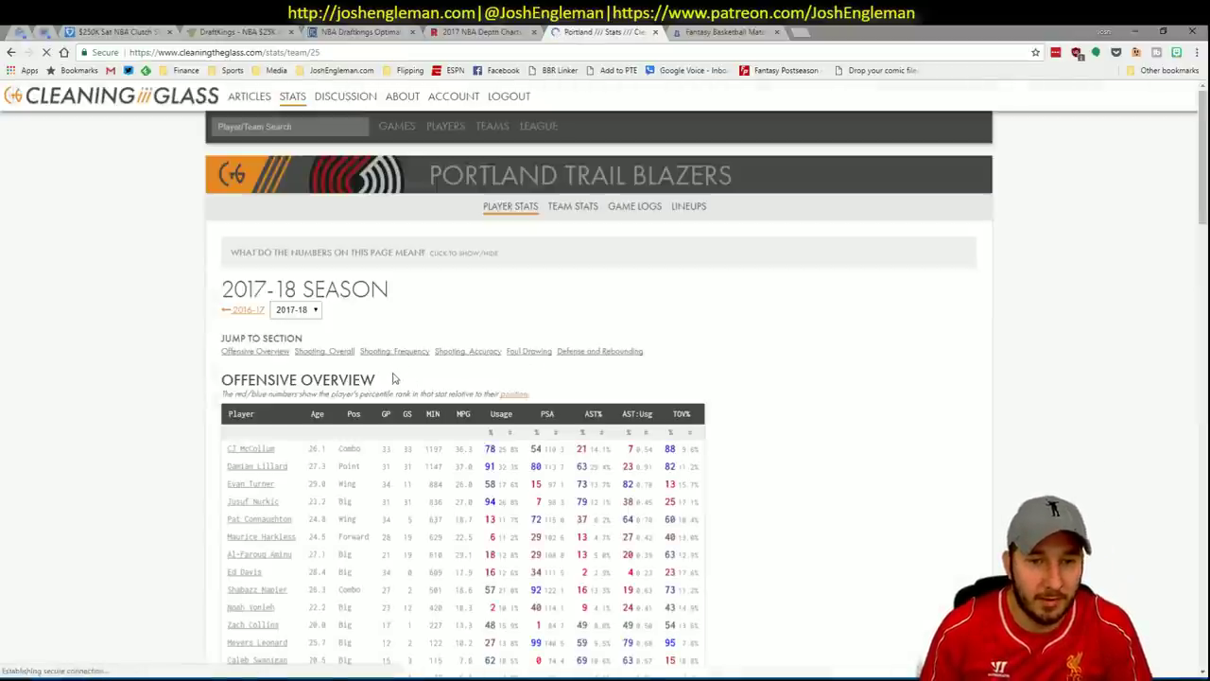
- Copy the Trail Blazers' Shooting: Frequency player rows and bring them into the workbook's CTG sheet
click(396, 352)
drag(832, 526, 230, 296)
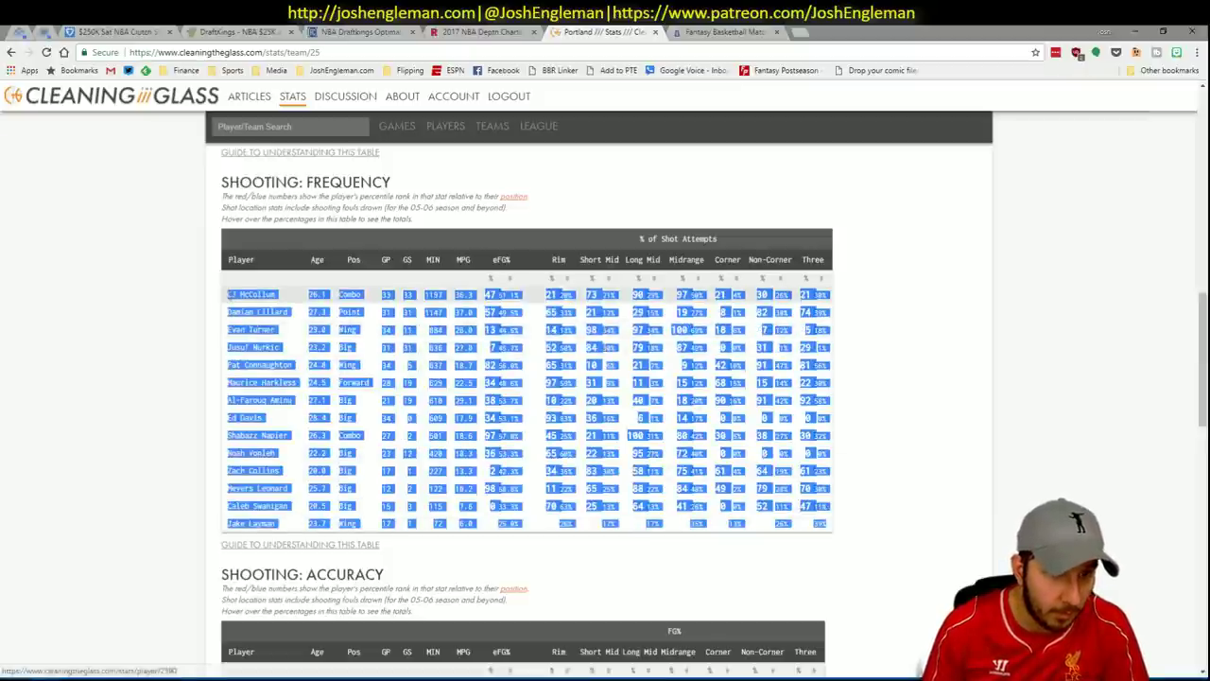
key(ctrl+c)
key(alt+Tab)
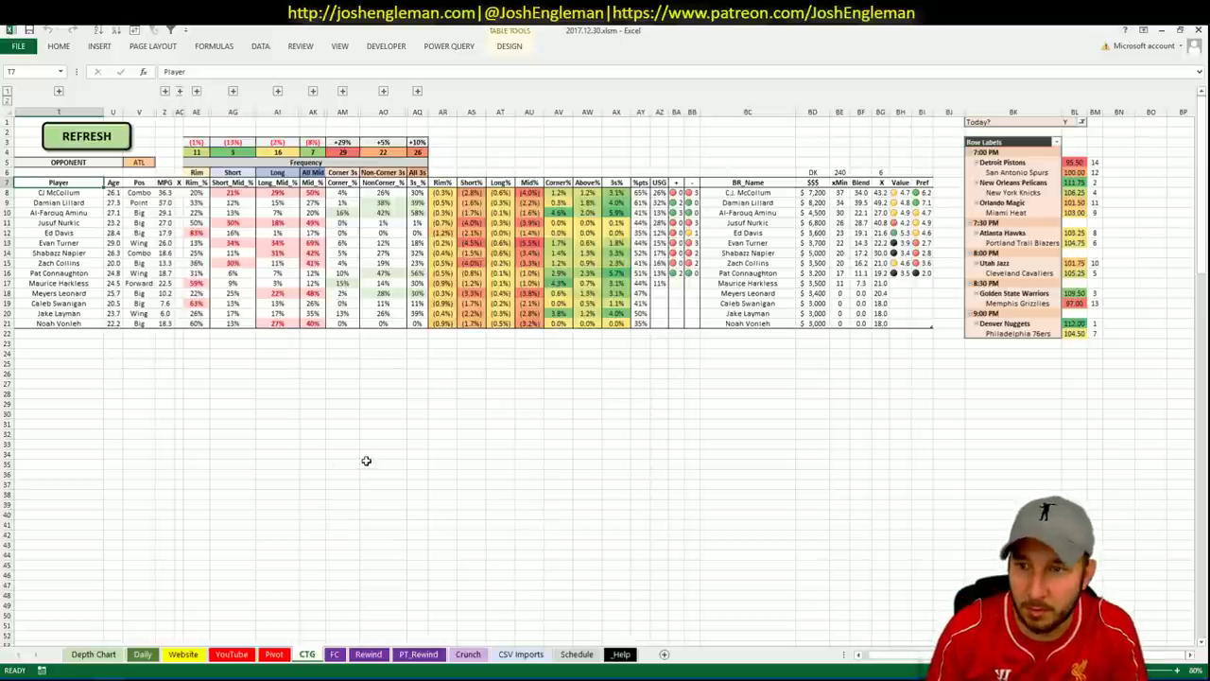
- Look through the Pivot sheet, and set the Team filter of the recent-games table on the YouTube sheet to POR
click(275, 654)
scroll(279, 275, down, 10)
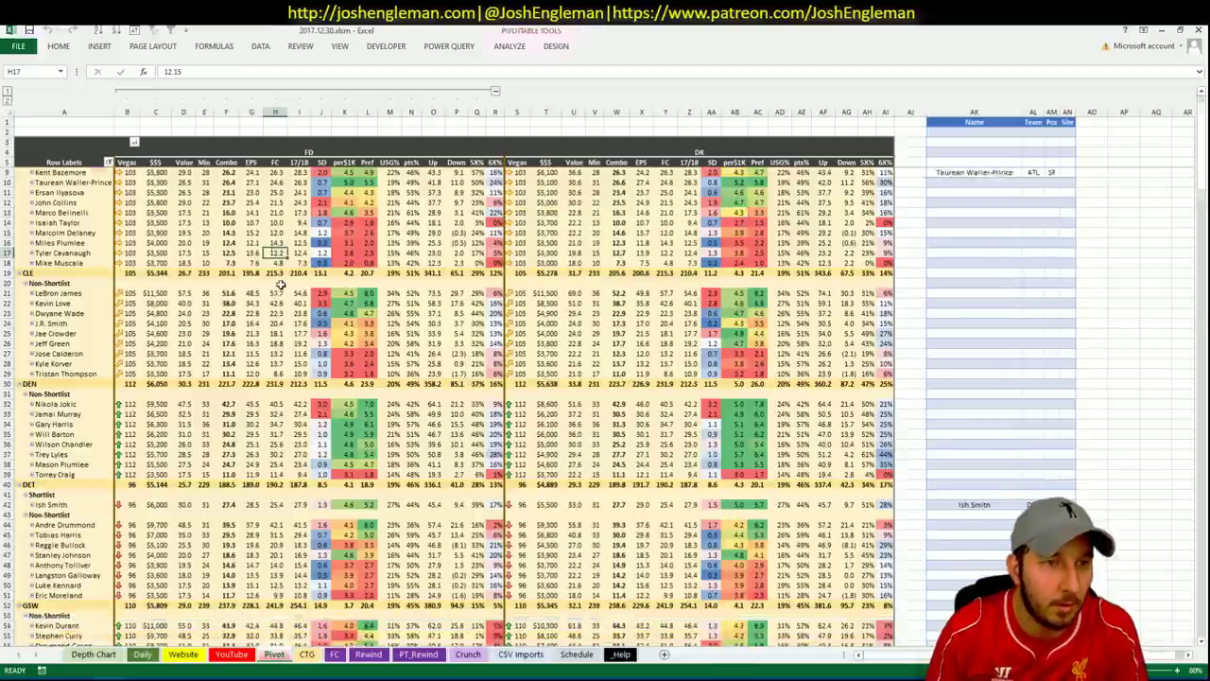
scroll(279, 275, down, 2)
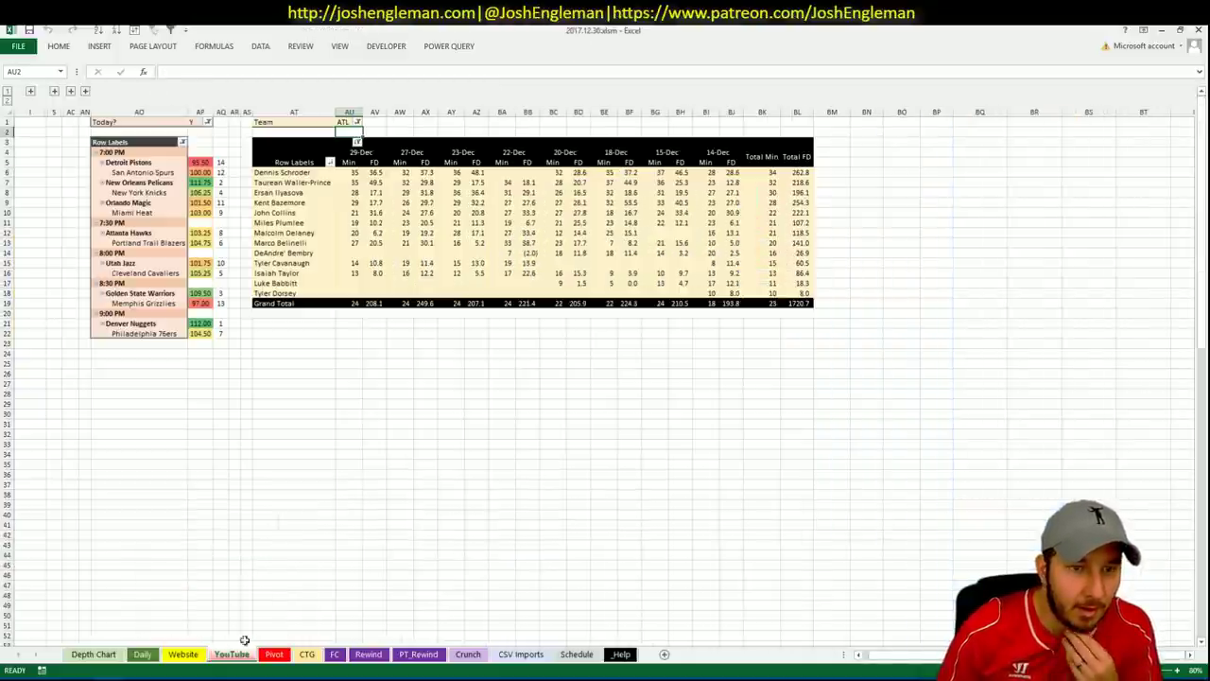
click(229, 653)
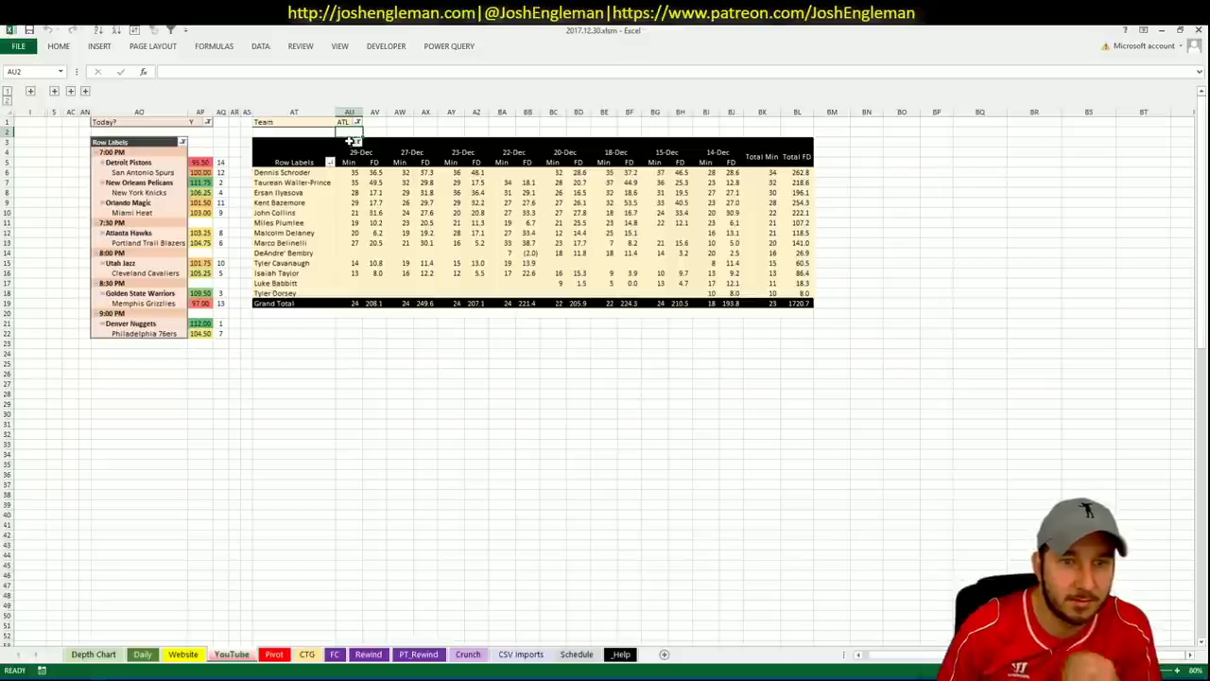
key(Up)
text(POR)
key(Return)
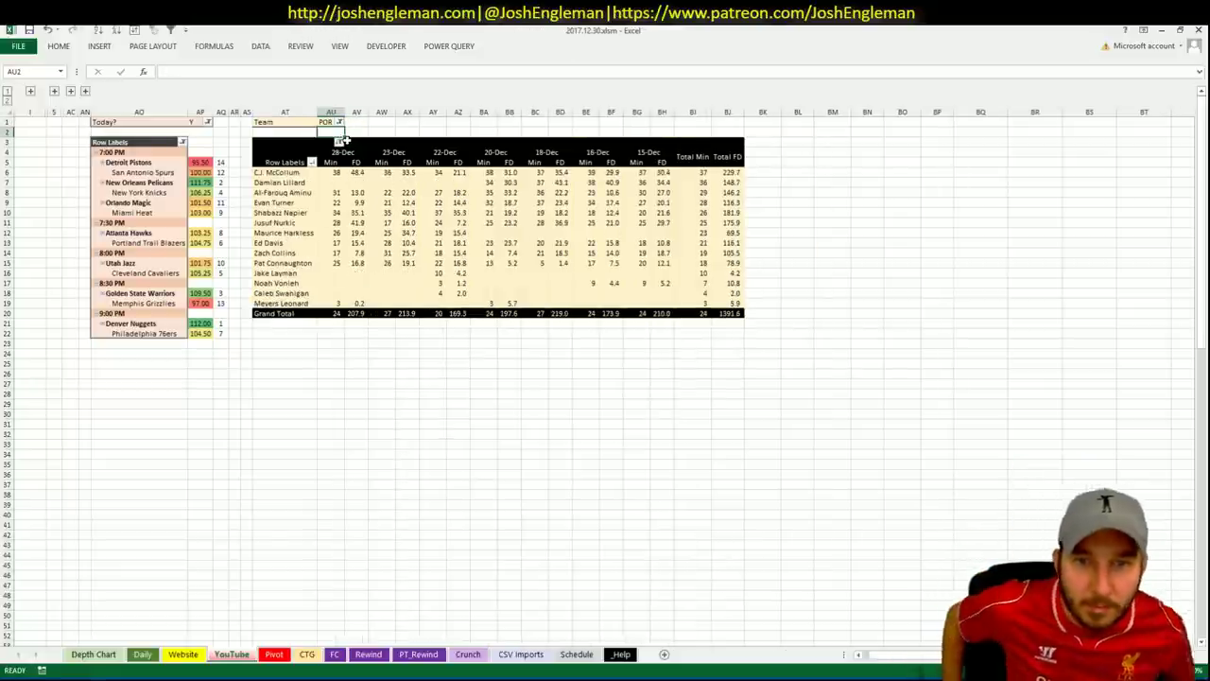
- On the Pivot sheet, add Damian Lillard to the shortlist Name column in cell AK137, beside the POR group
click(274, 654)
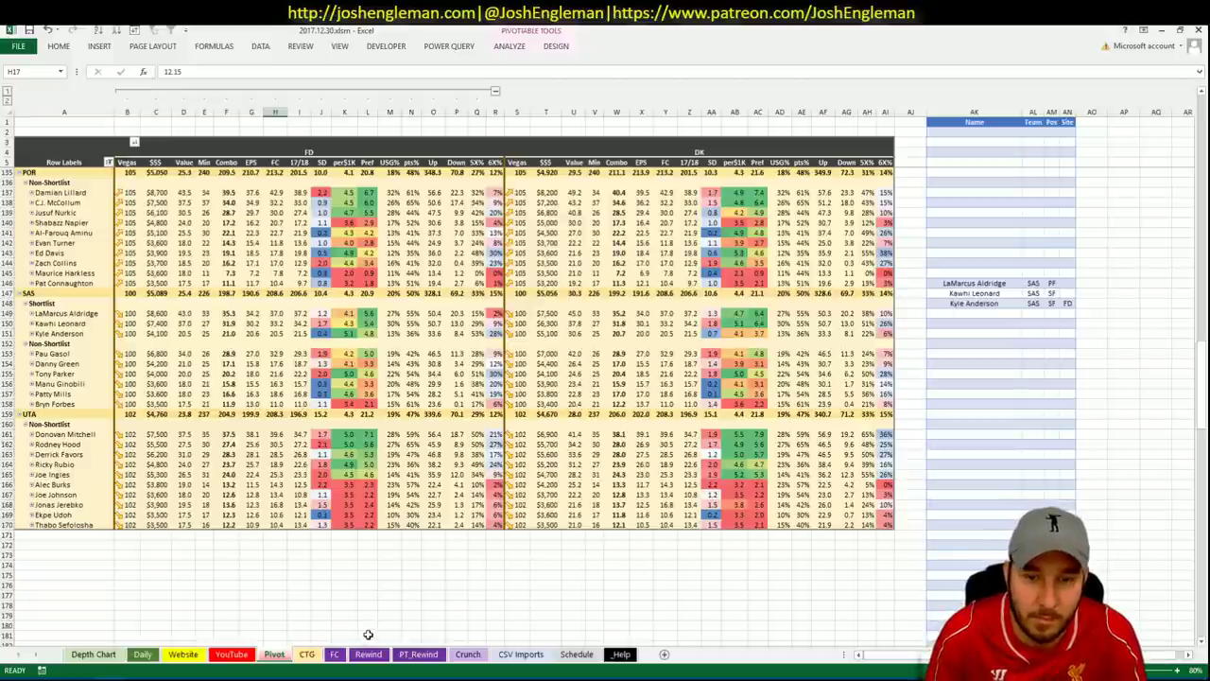
click(989, 216)
click(972, 192)
text(Damian Lillard)
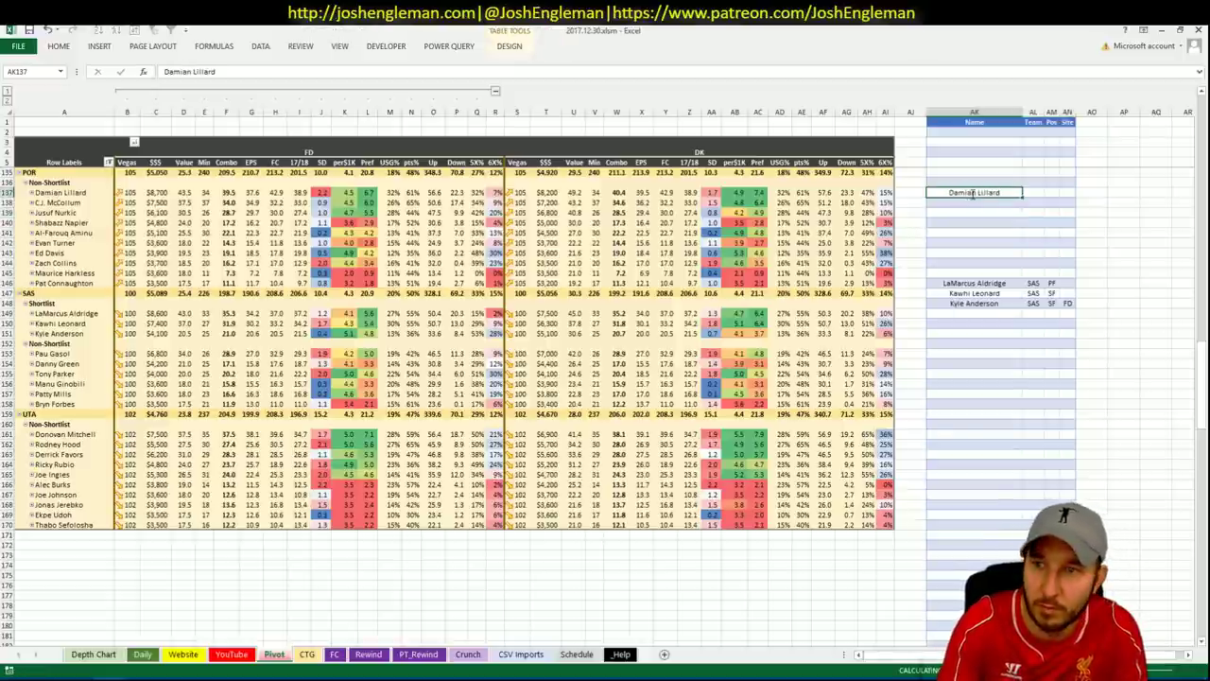
key(Return)
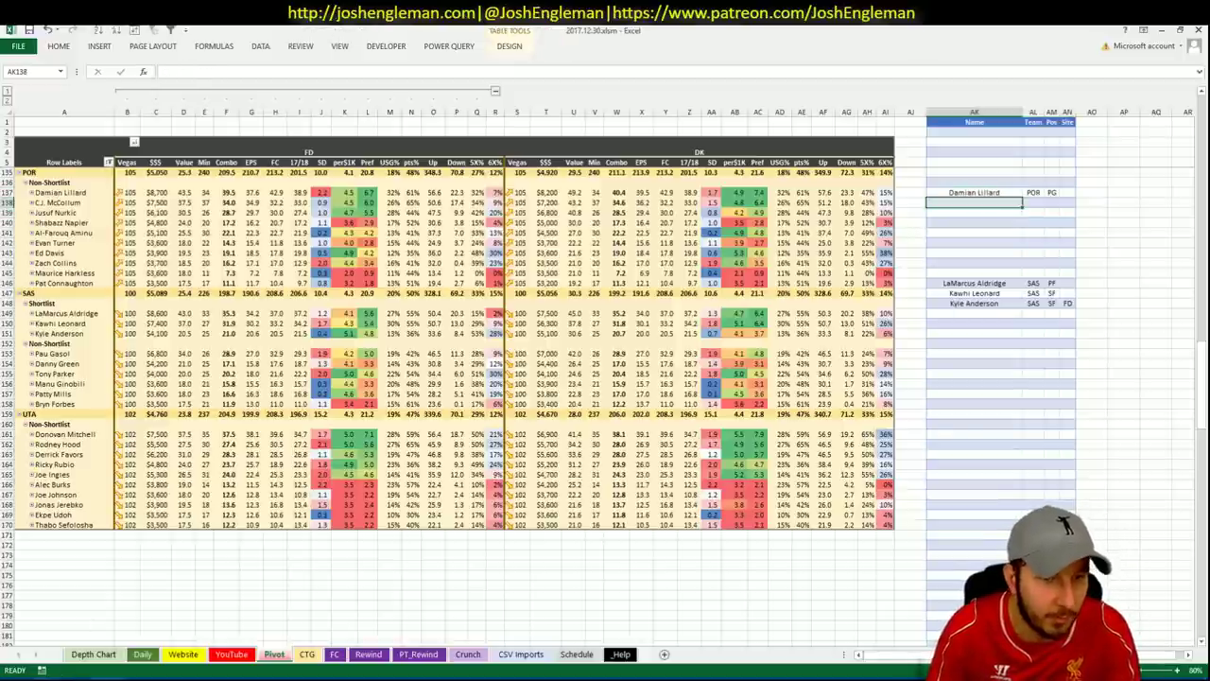
- Read Damian Lillard's injury note in Rotoworld's NBA depth charts in the browser, and return to the workbook
key(alt+Tab)
click(464, 30)
scroll(464, 325, up, 3)
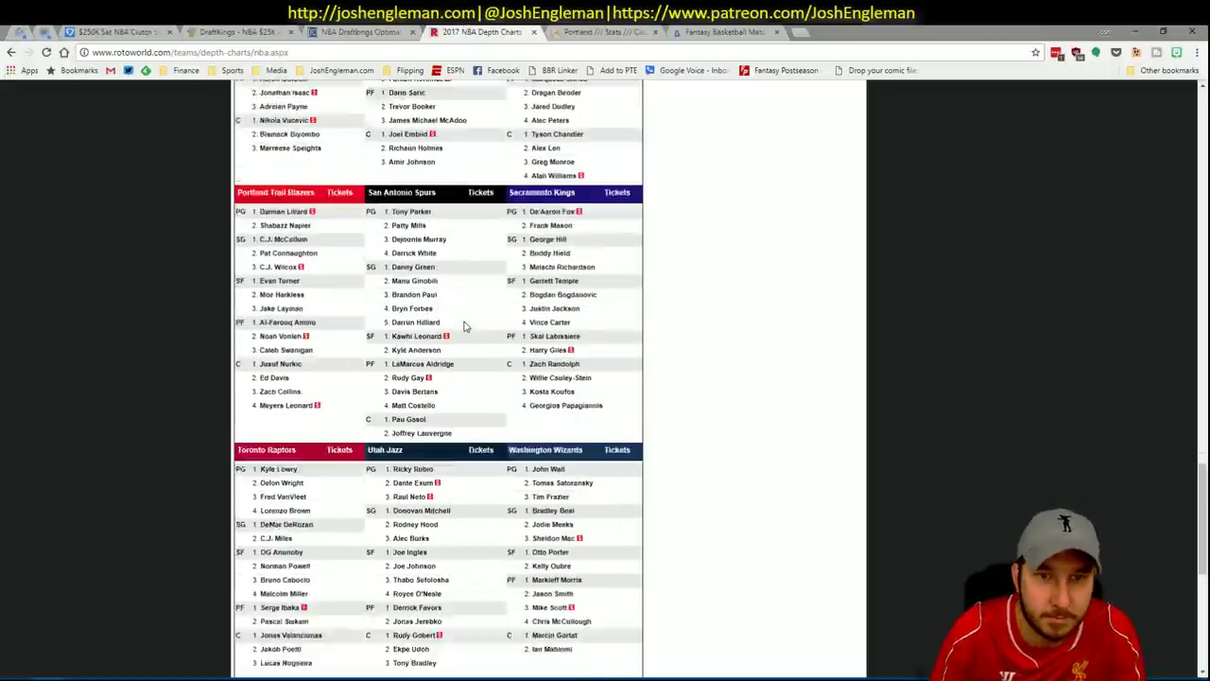
mouse_move(313, 467)
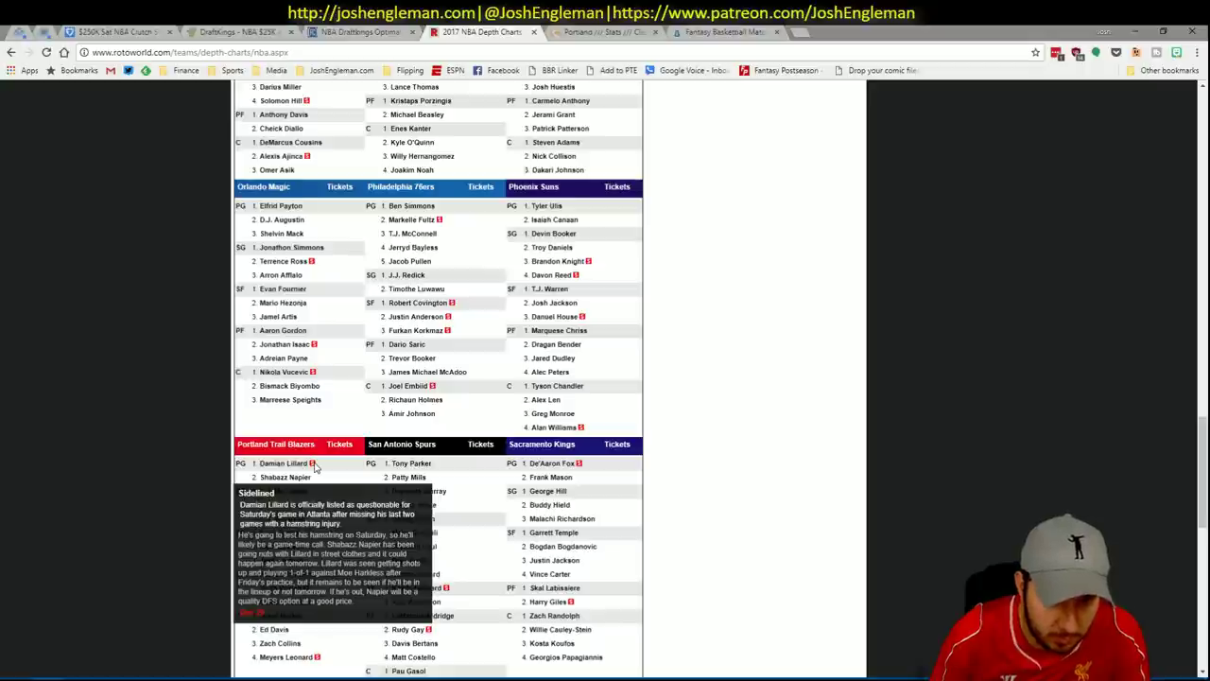
key(alt+Tab)
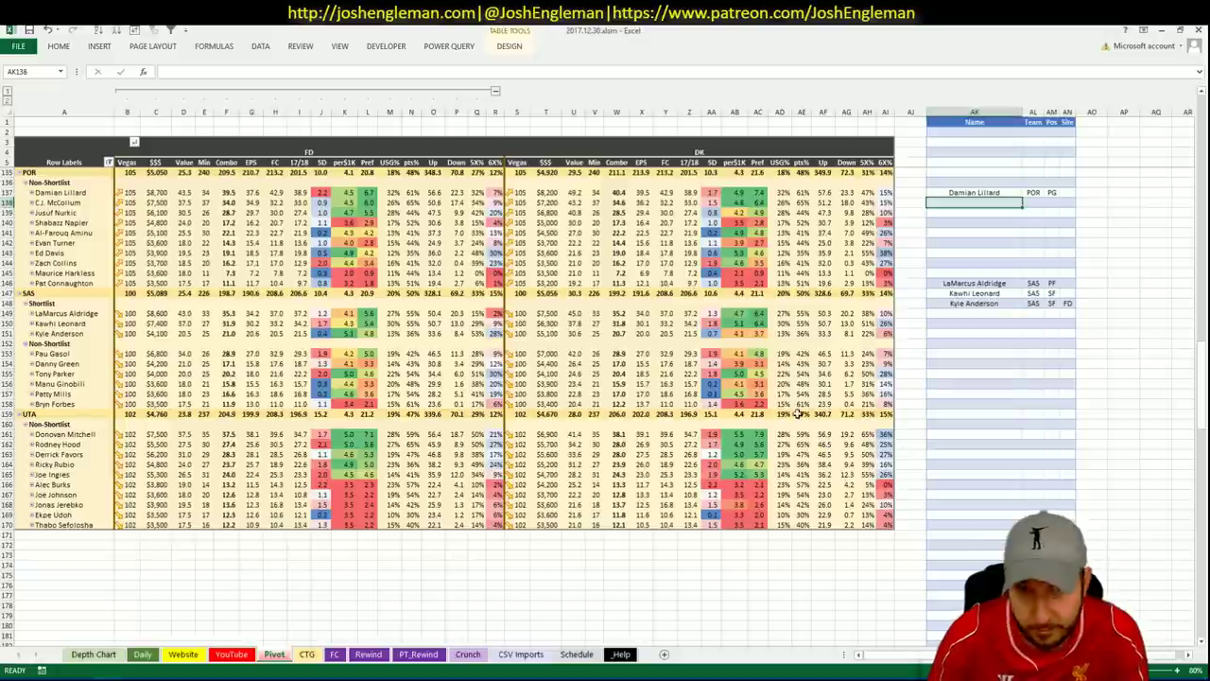
- Review Al-Farouq Aminu's POR projections and Portland's recent game minutes on the YouTube sheet, and return to the Pivot sheet
click(407, 343)
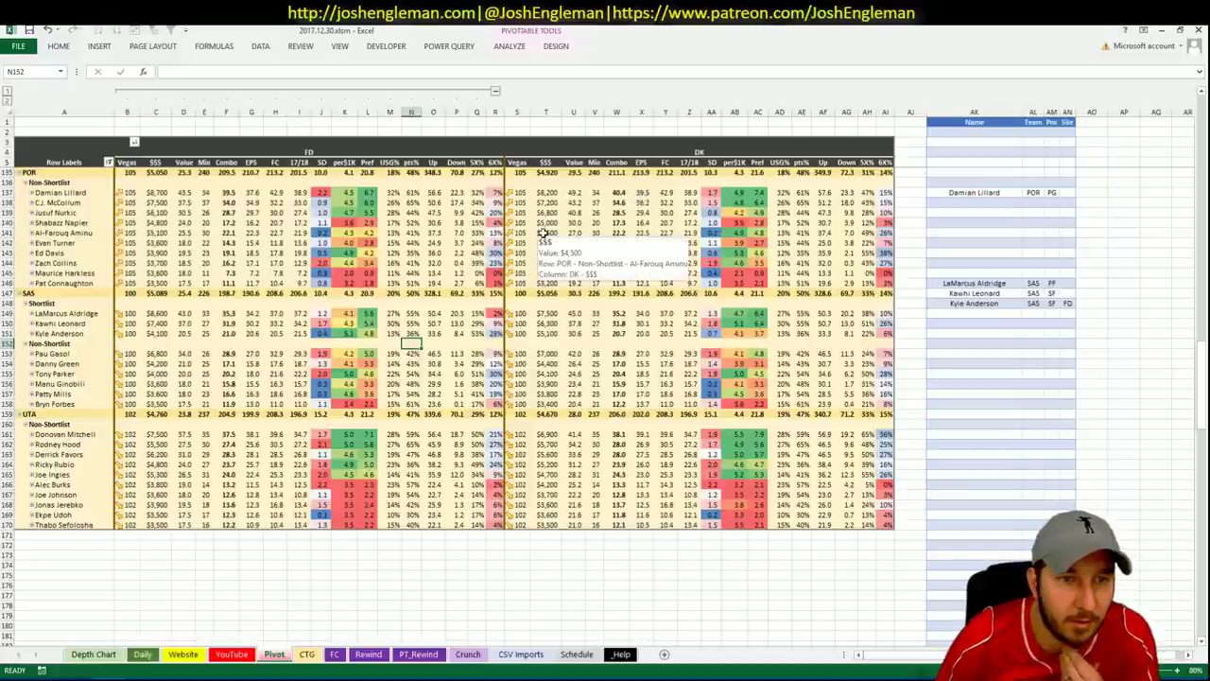
click(231, 653)
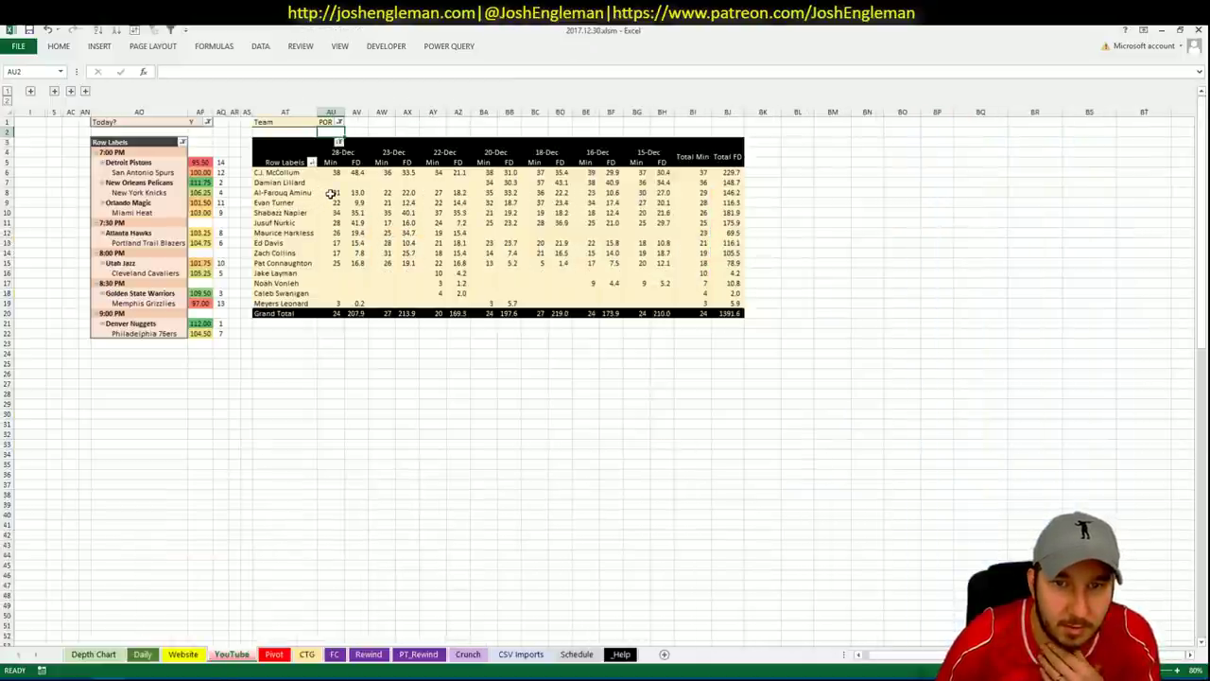
click(308, 655)
click(273, 654)
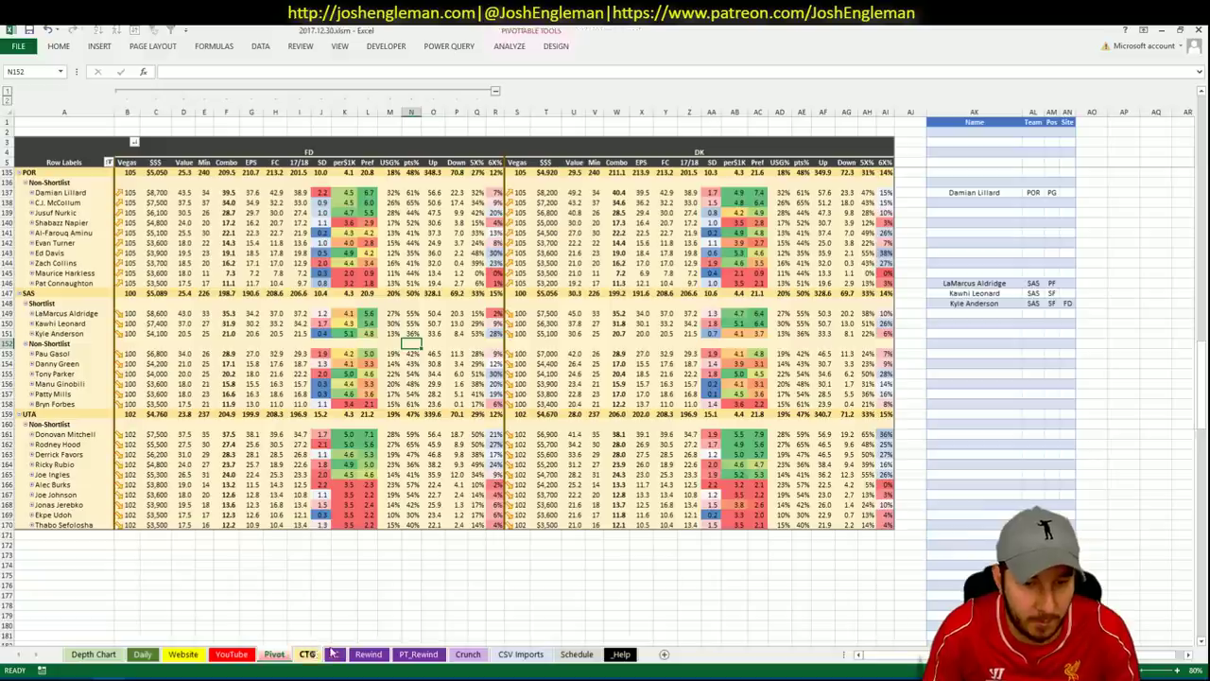
- Add Al-Farouq Aminu to the shortlist Name column in cell AK138, below Damian Lillard
click(970, 202)
text(Al-)
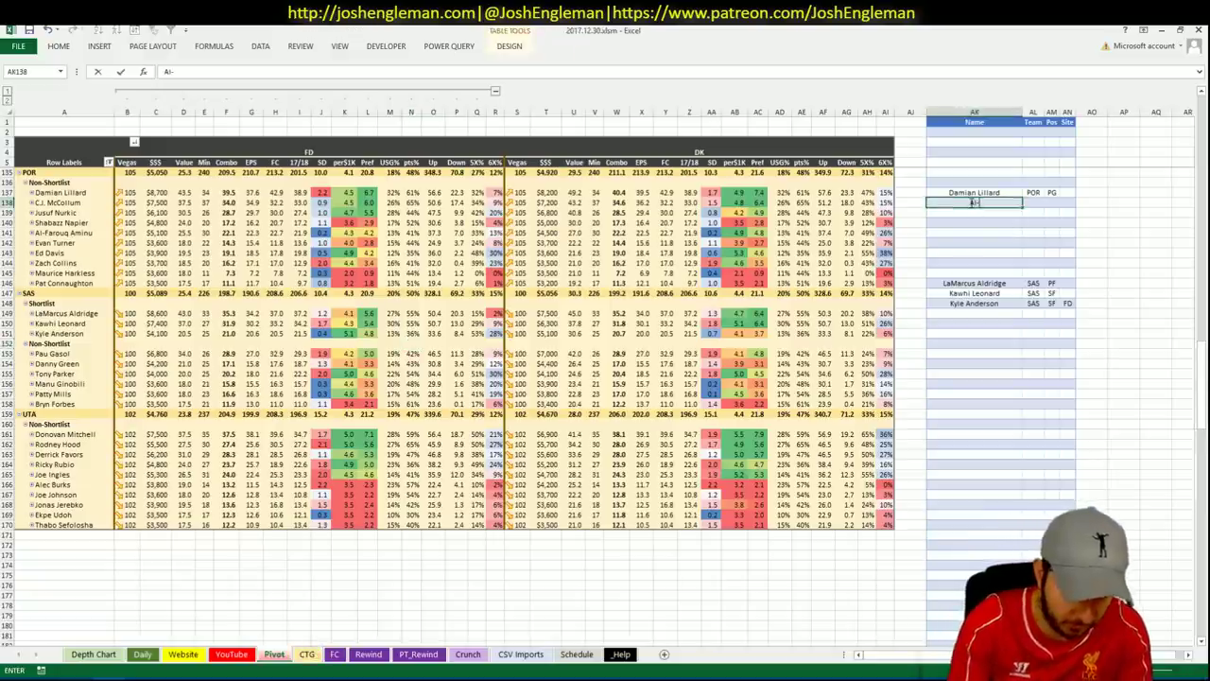
text(Far)
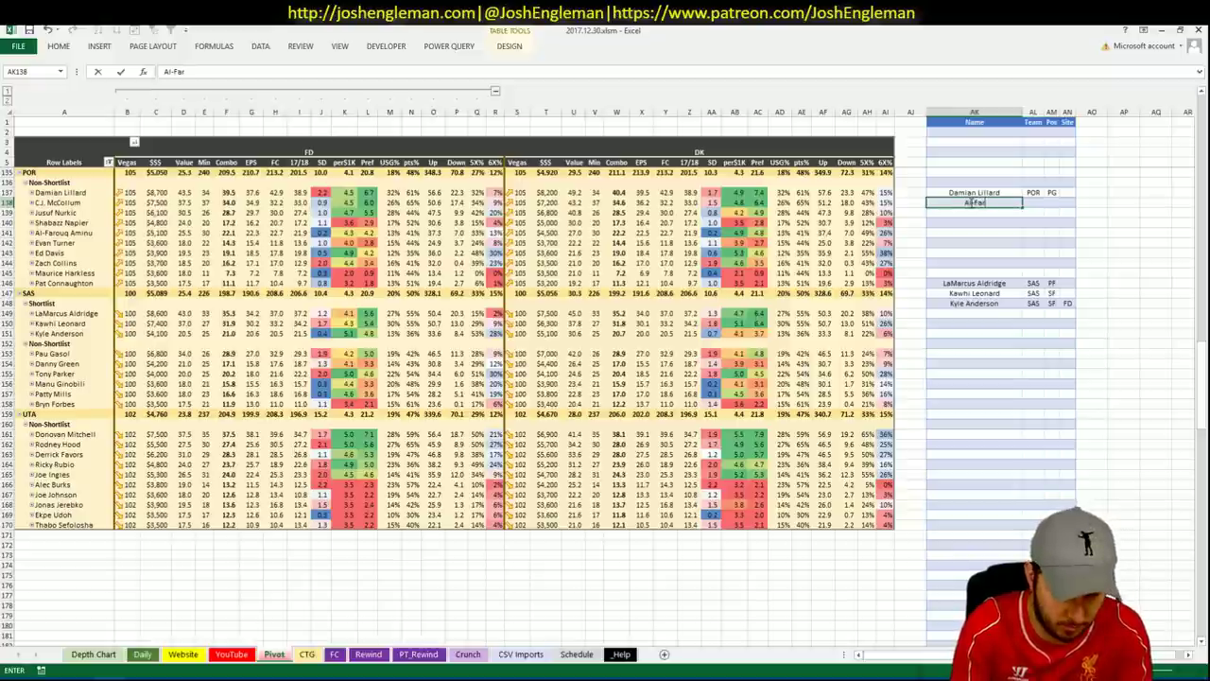
text(ouq Aminu)
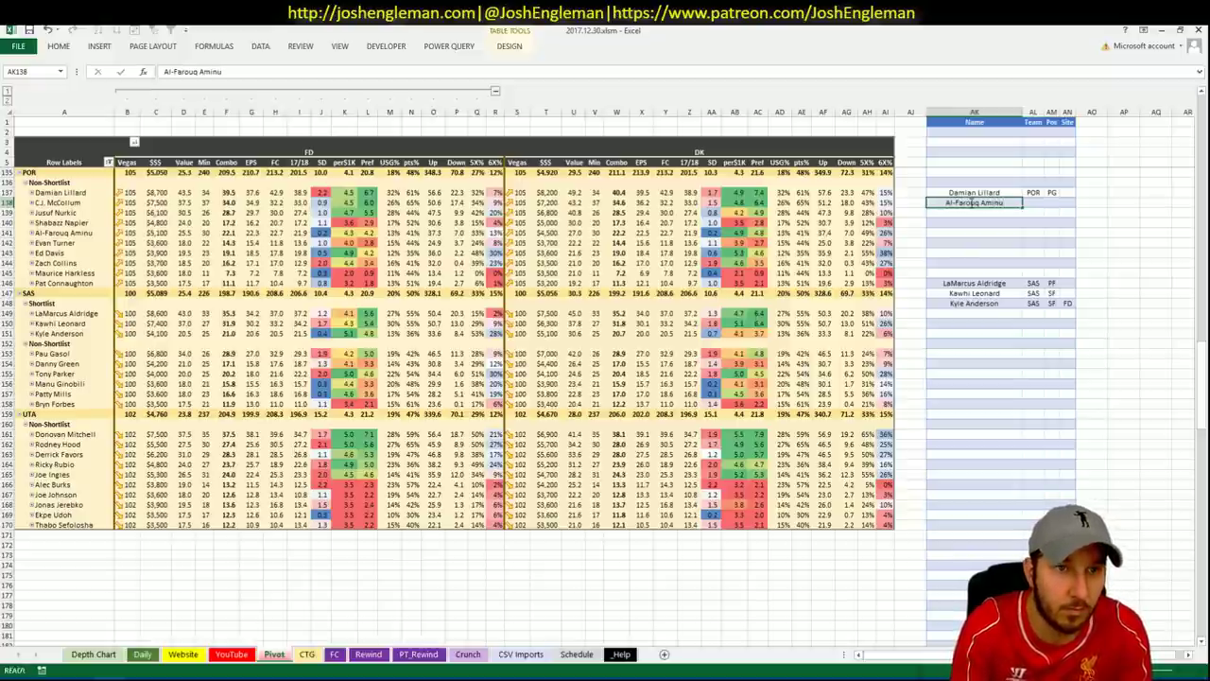
key(Return)
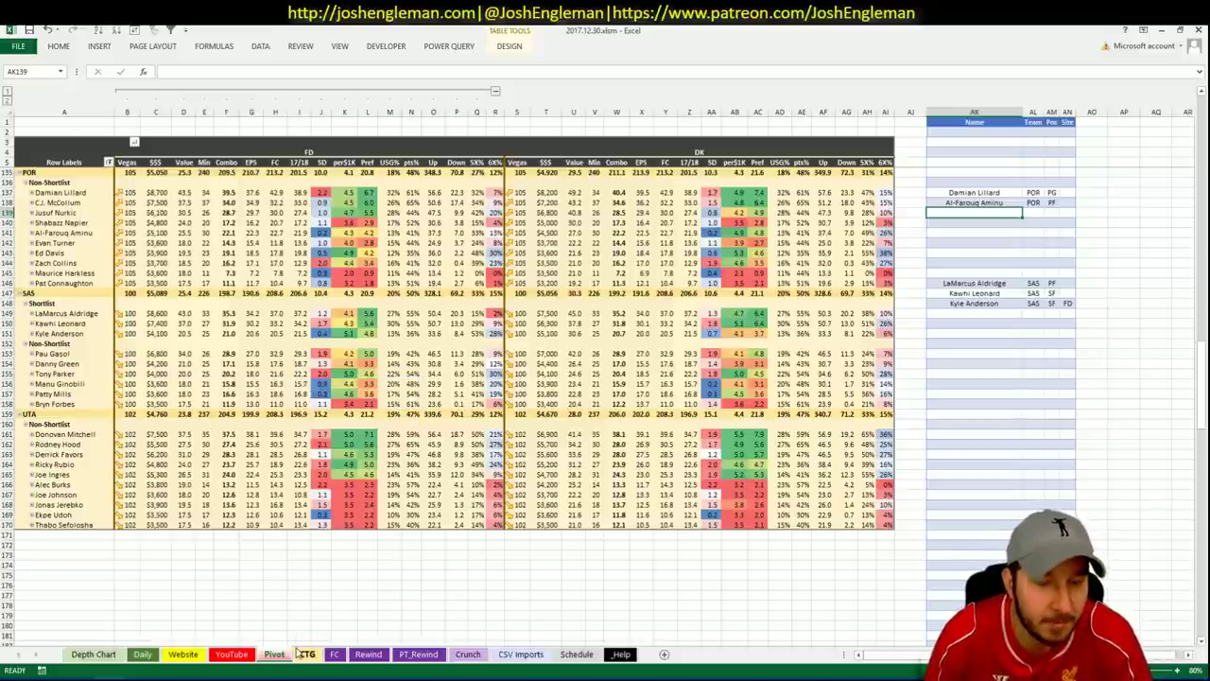
- On the CTG sheet, change the opponent in cell V5 to CLE
click(306, 654)
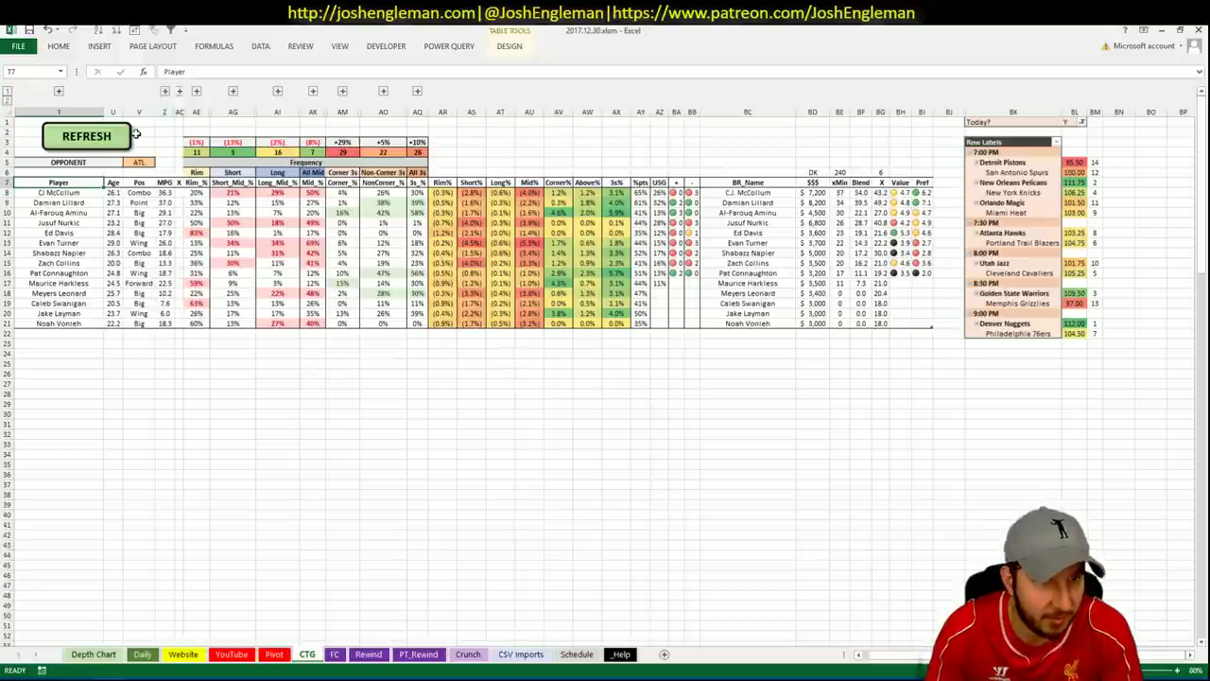
click(139, 162)
text(CLE)
key(Return)
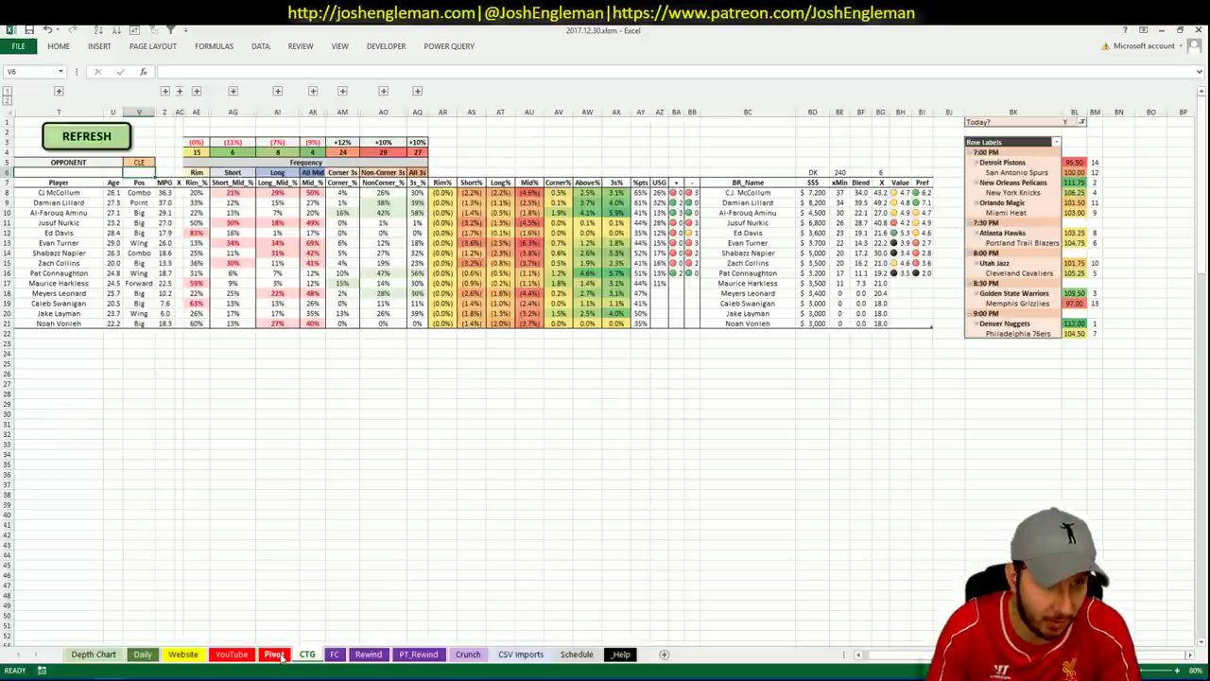
- Switch to Cleaning the Glass in the browser and open the Utah Jazz's player stats by searching for "jazz"
key(alt+Tab)
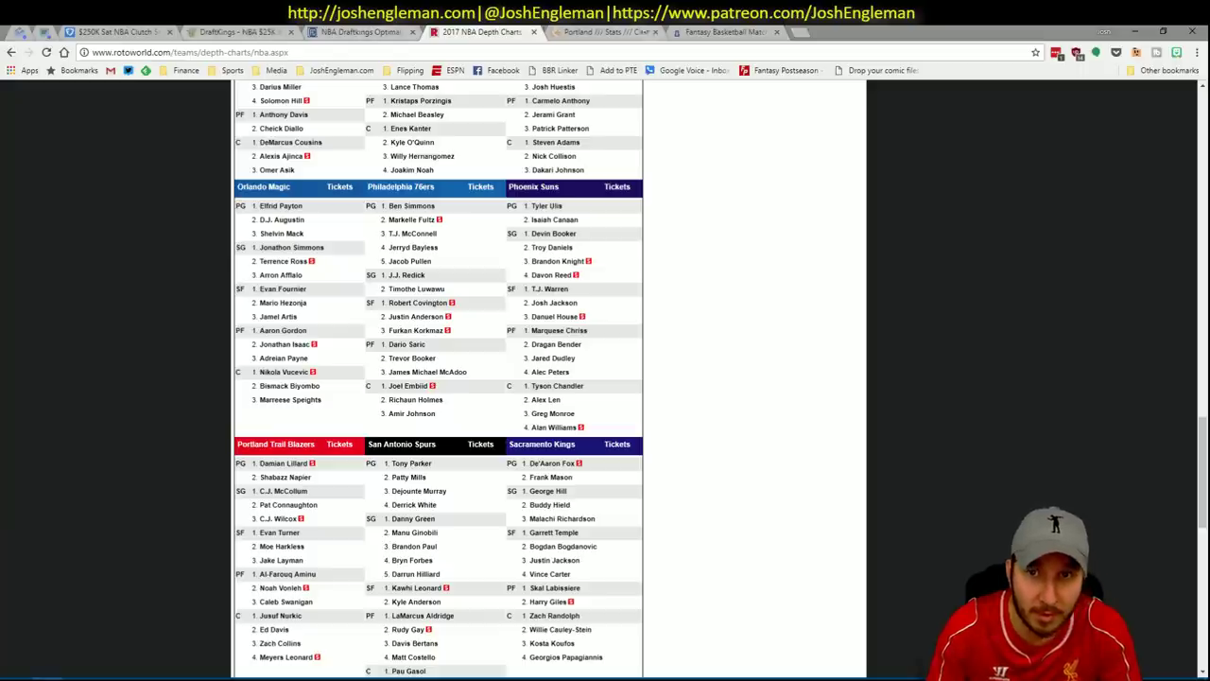
click(682, 34)
click(606, 32)
click(320, 130)
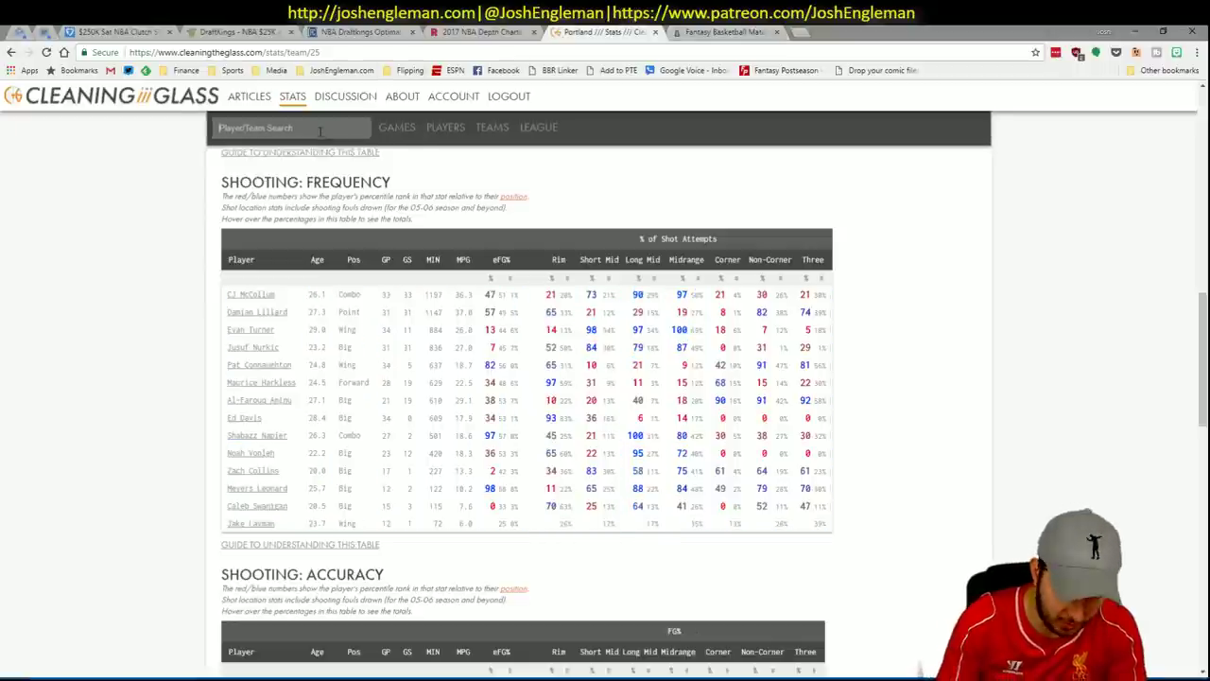
text(jazz)
key(Return)
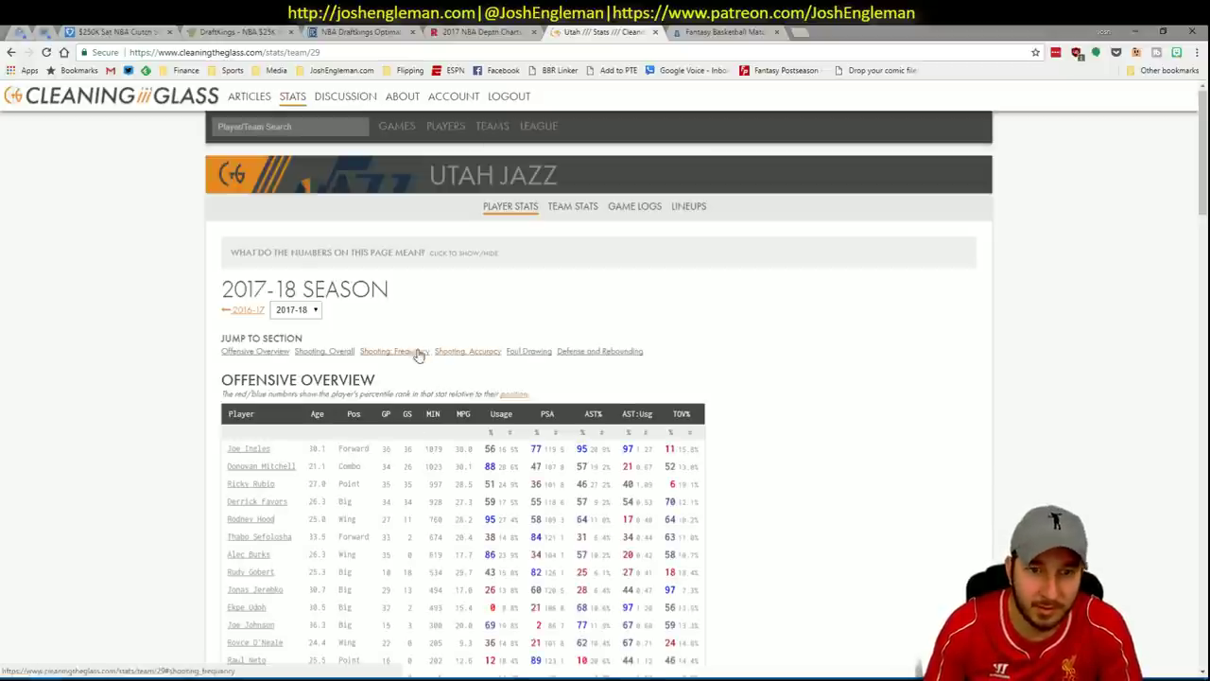
- Copy Utah's Shooting: Frequency table from Cleaning the Glass and load it into the workbook's CTG sheet
click(419, 350)
drag(840, 560, 234, 303)
key(ctrl+c)
key(alt+Tab)
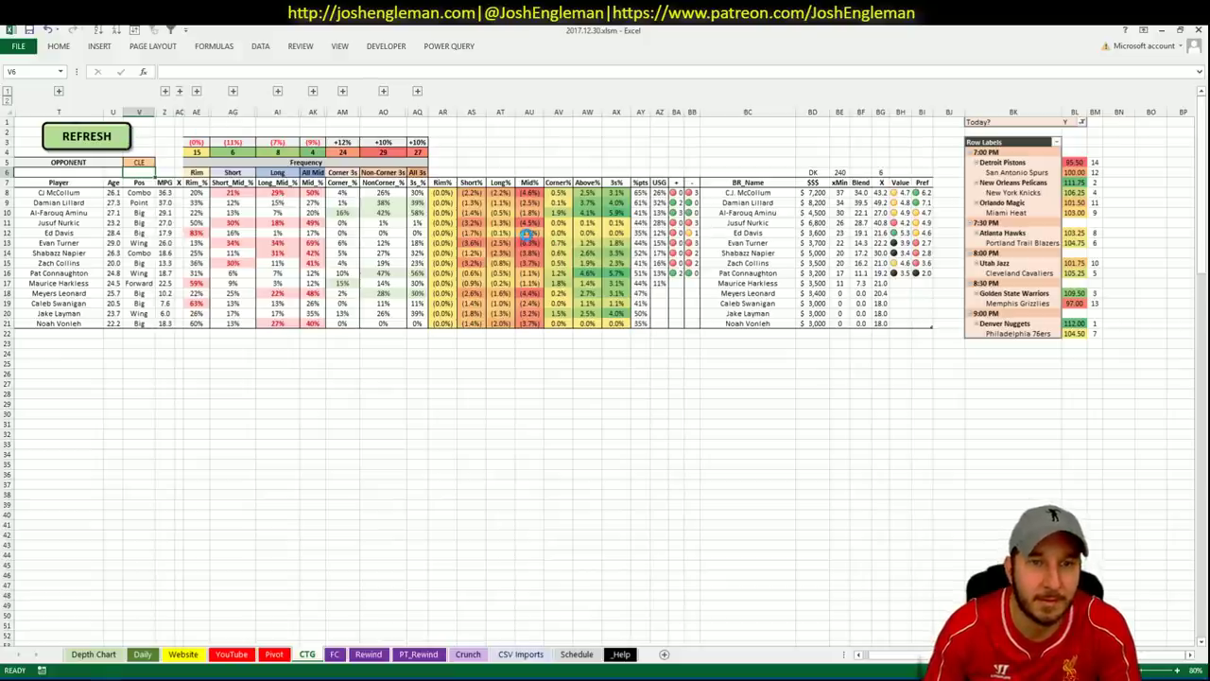
key(ctrl+v)
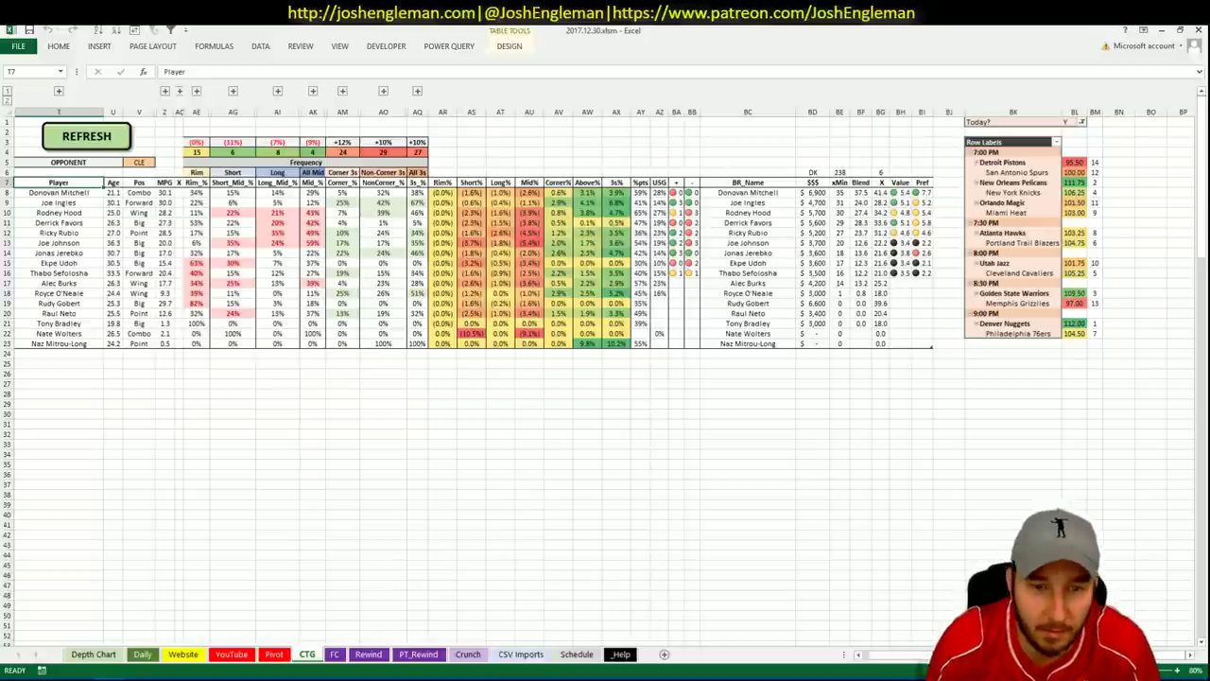
- Review the UTA projections on the Pivot sheet, and set the YouTube sheet's Team filter in AU1 to UTA
click(272, 654)
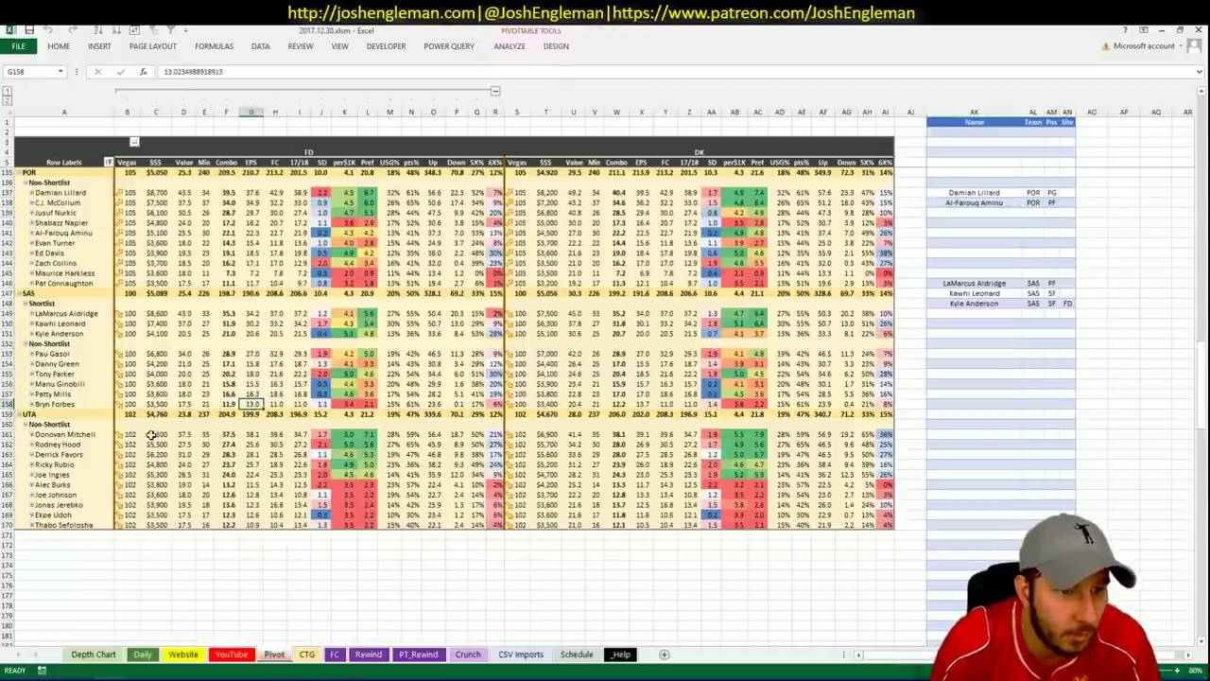
scroll(573, 514, down, 8)
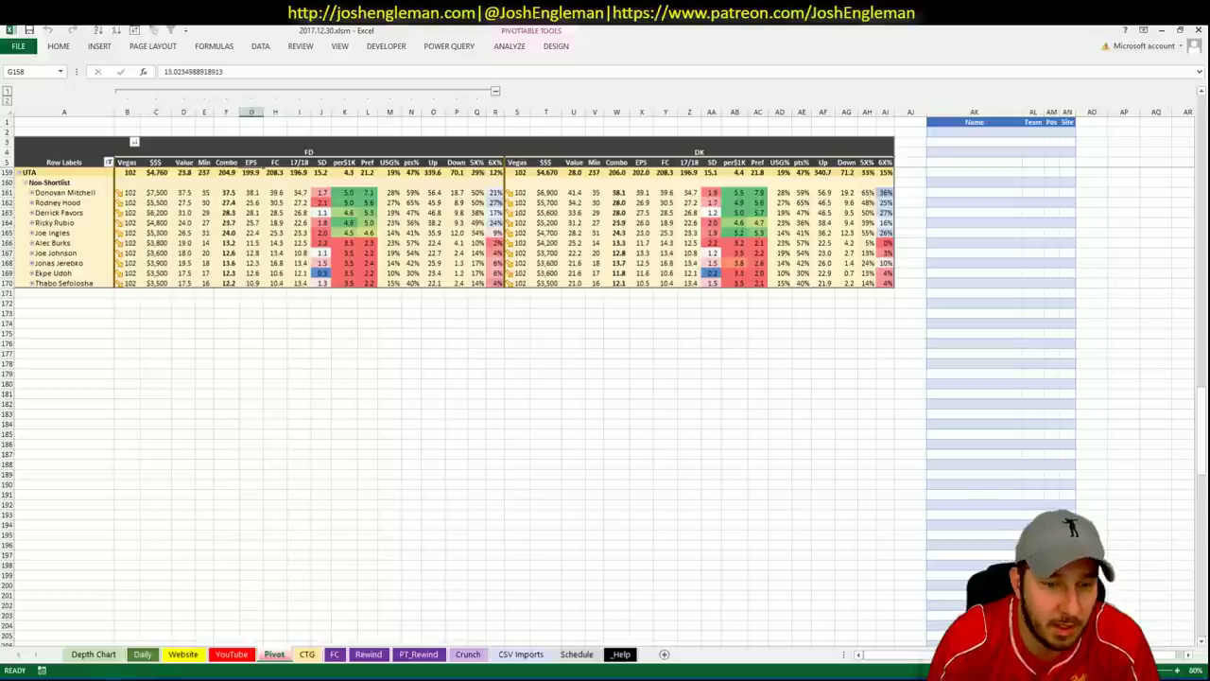
click(232, 655)
click(331, 122)
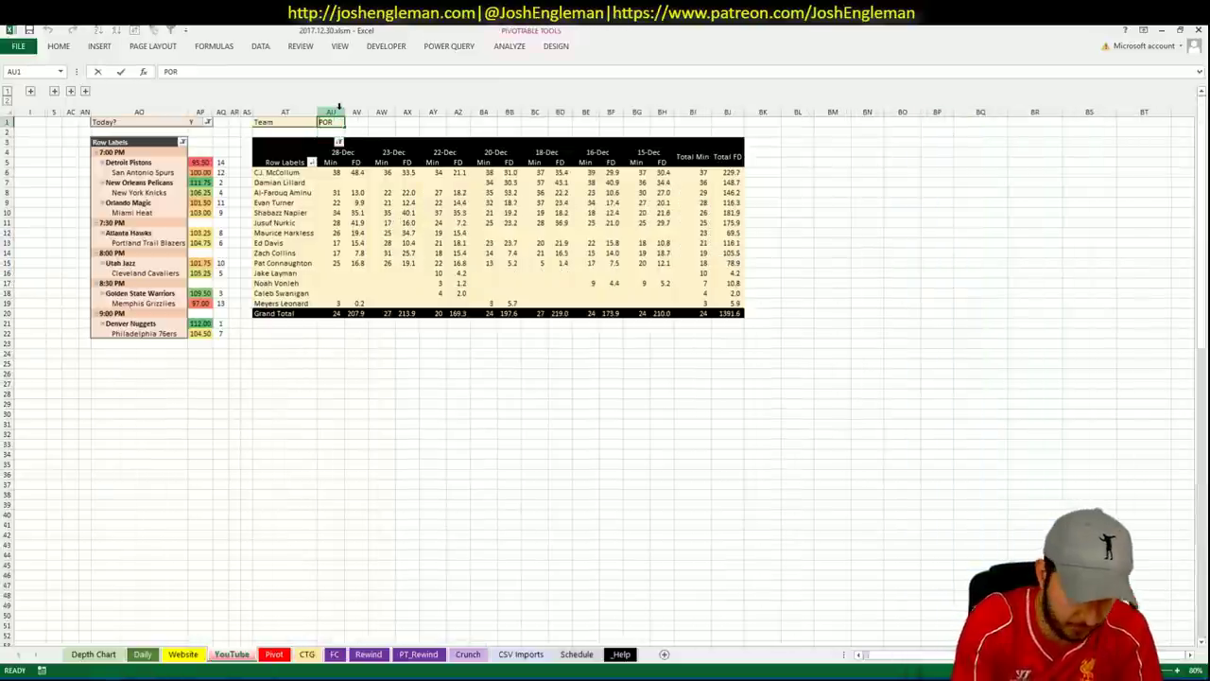
text(UTA)
key(Return)
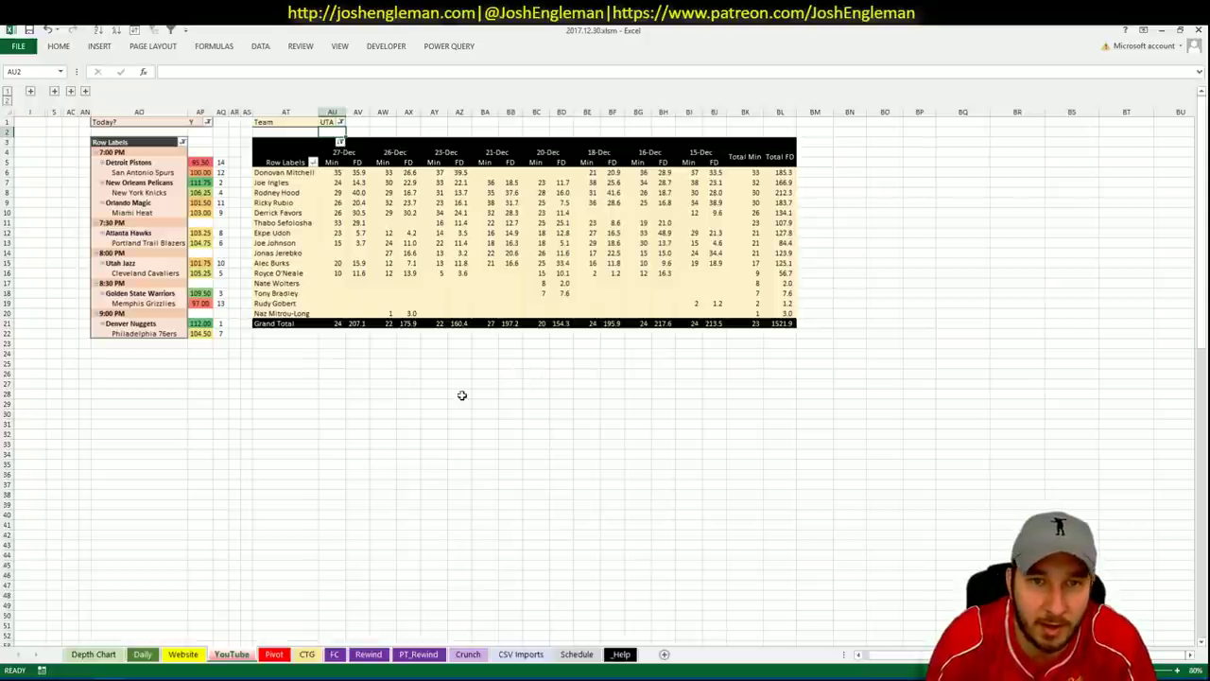
- Check Utah's matchup on the CTG sheet and add Donovan Mitchell to the Pivot sheet's shortlist Name column in cell AK161
click(308, 655)
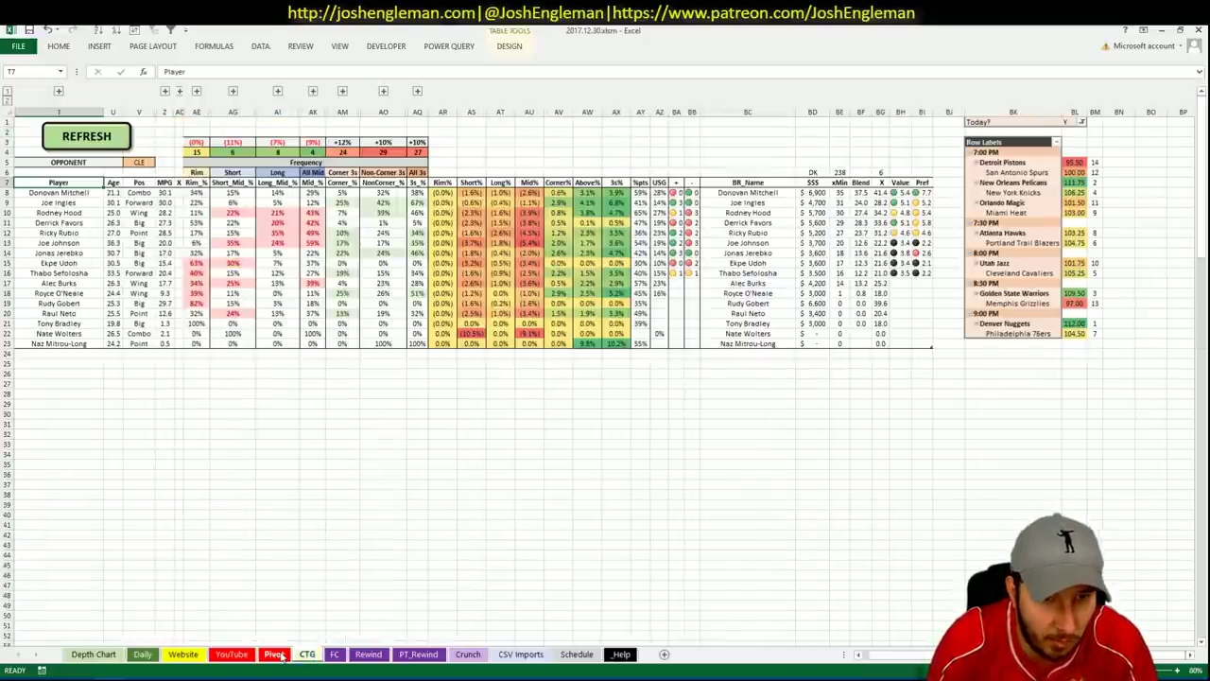
click(280, 655)
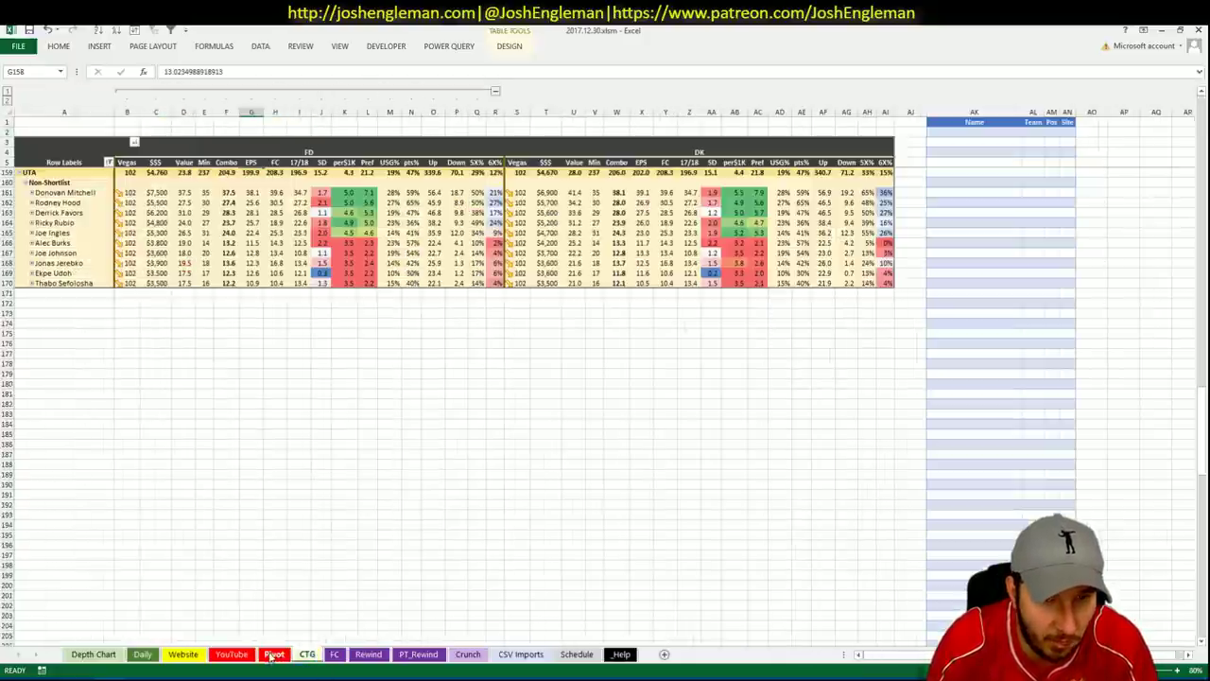
click(982, 195)
text(Donova)
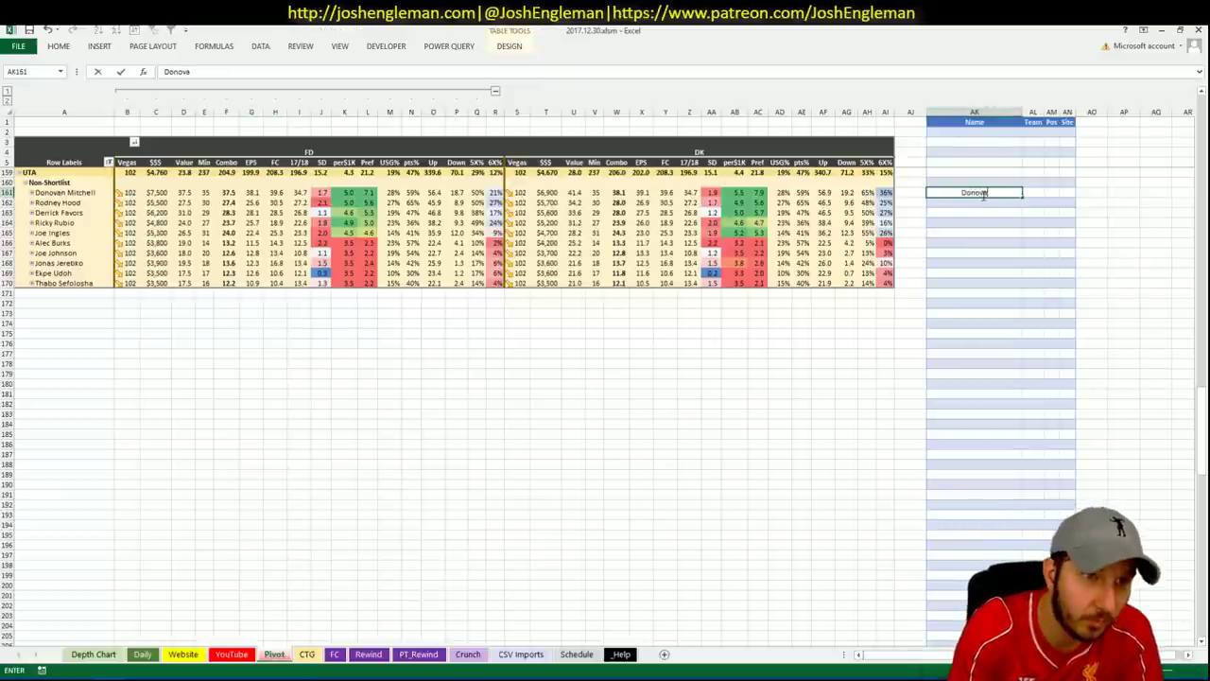
text(n Mitchell)
key(Return)
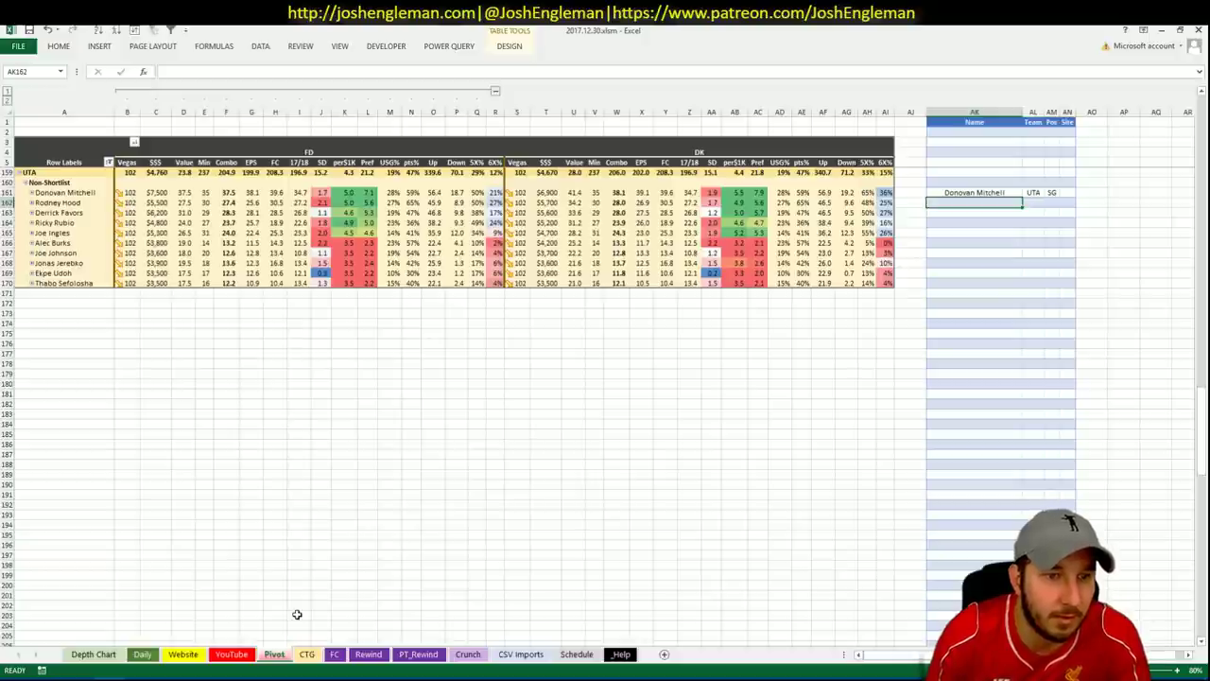
- Recheck Utah's recent game minutes on the YouTube sheet, and change the opponent in cell V5 of the CTG sheet to UTA
click(248, 654)
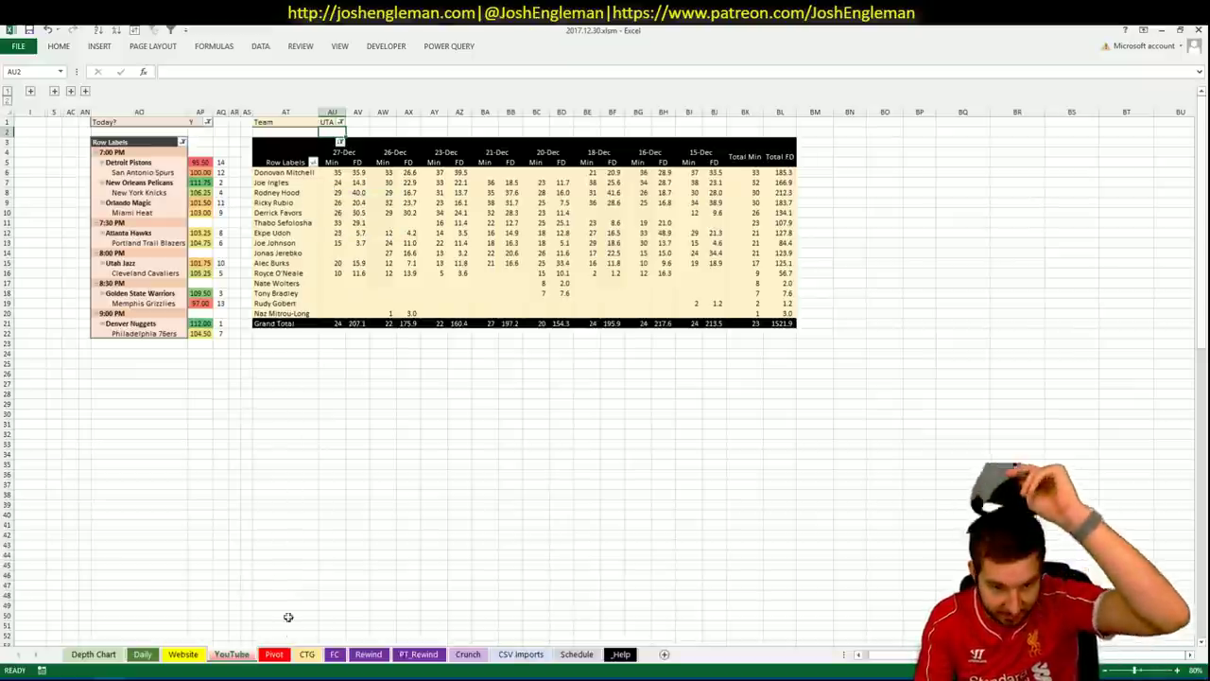
click(280, 655)
click(308, 655)
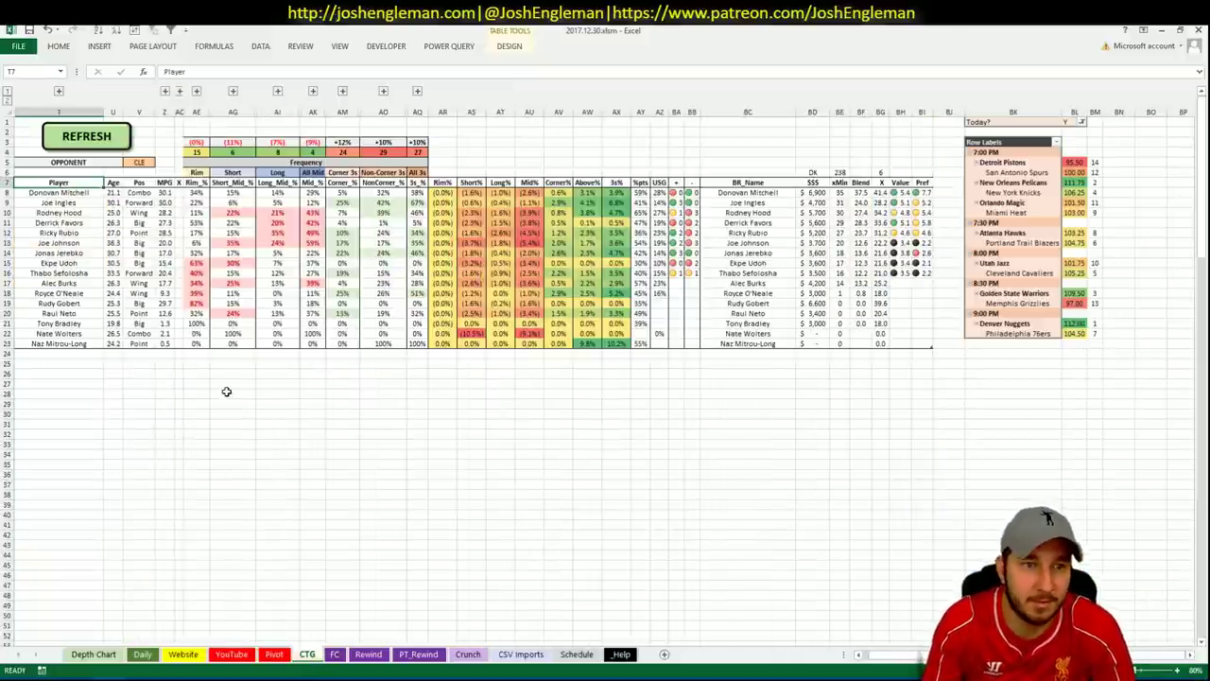
click(142, 163)
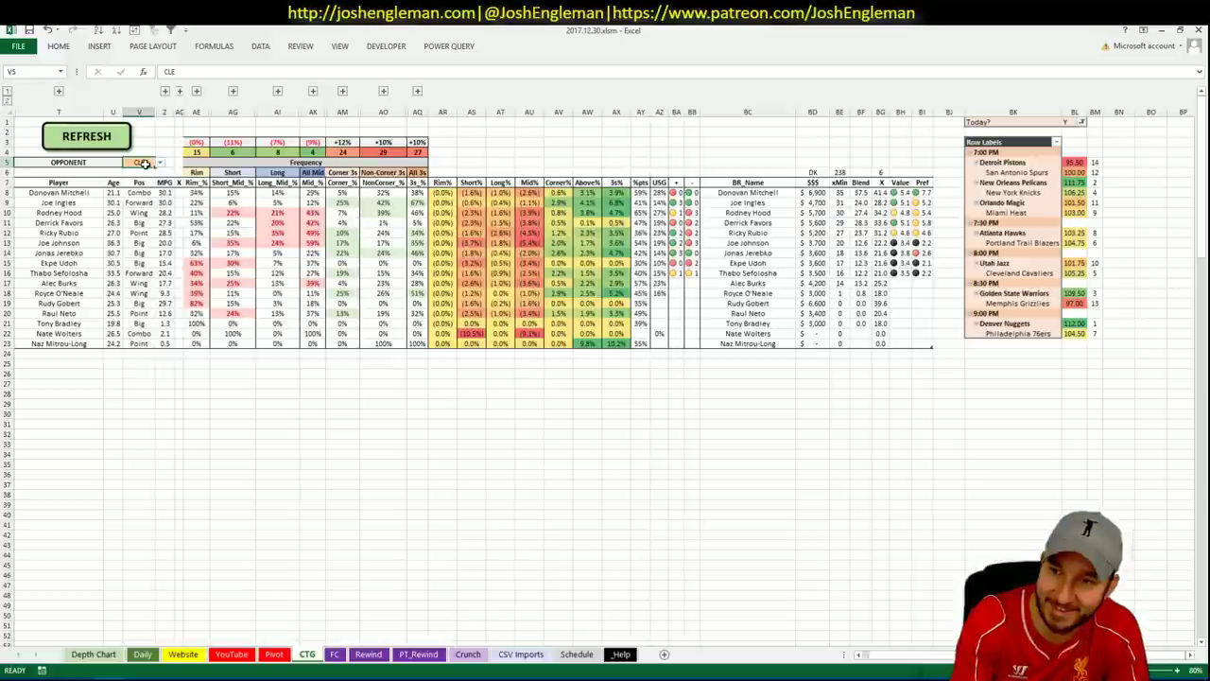
text(UTA)
key(Return)
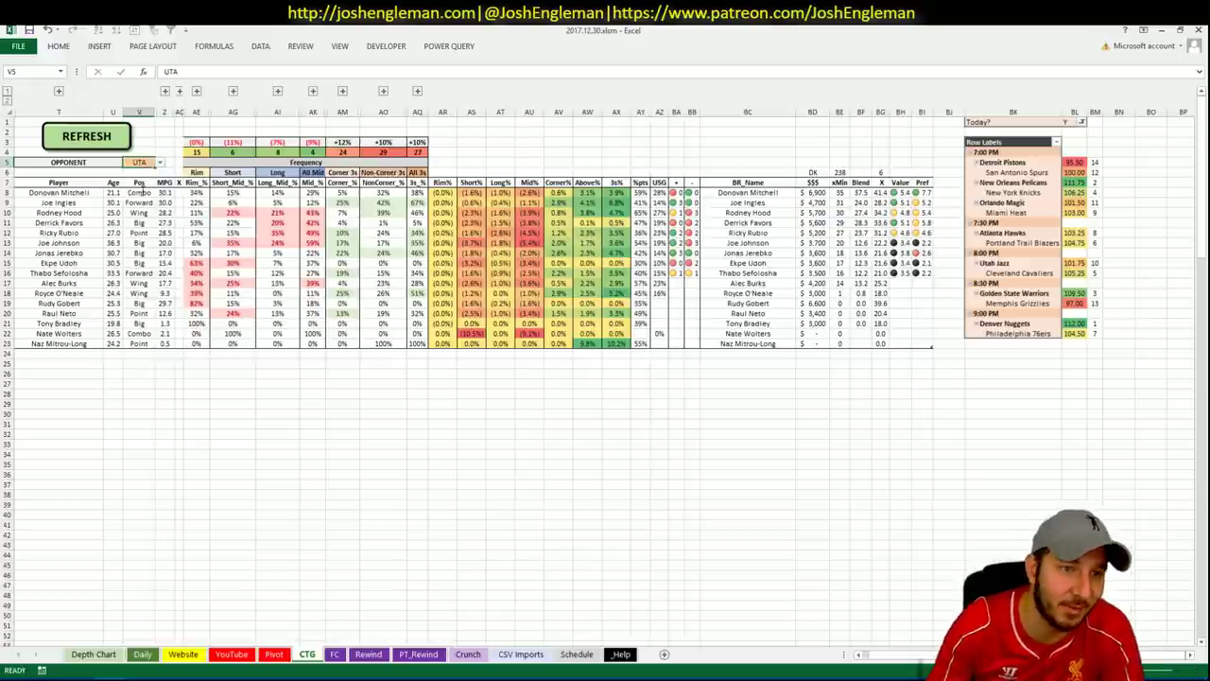
- Switch to Cleaning the Glass in the browser and open the Cleveland Cavaliers' player stats by searching for "cav"
click(67, 629)
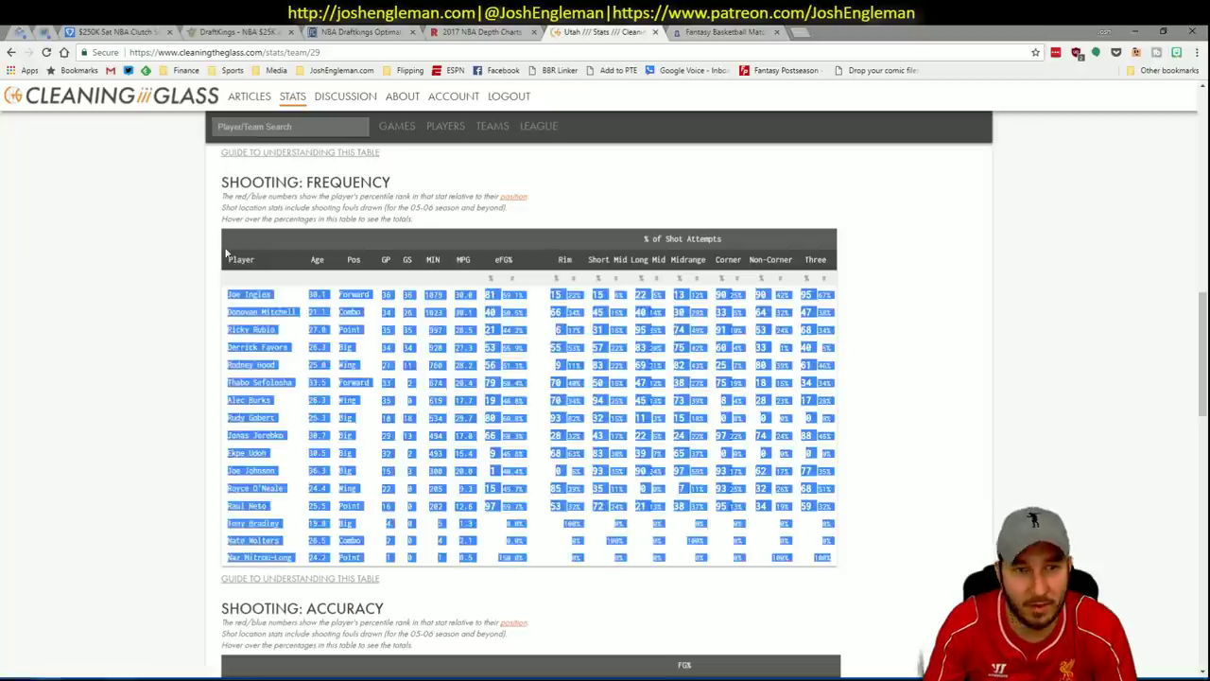
click(296, 127)
text(cle)
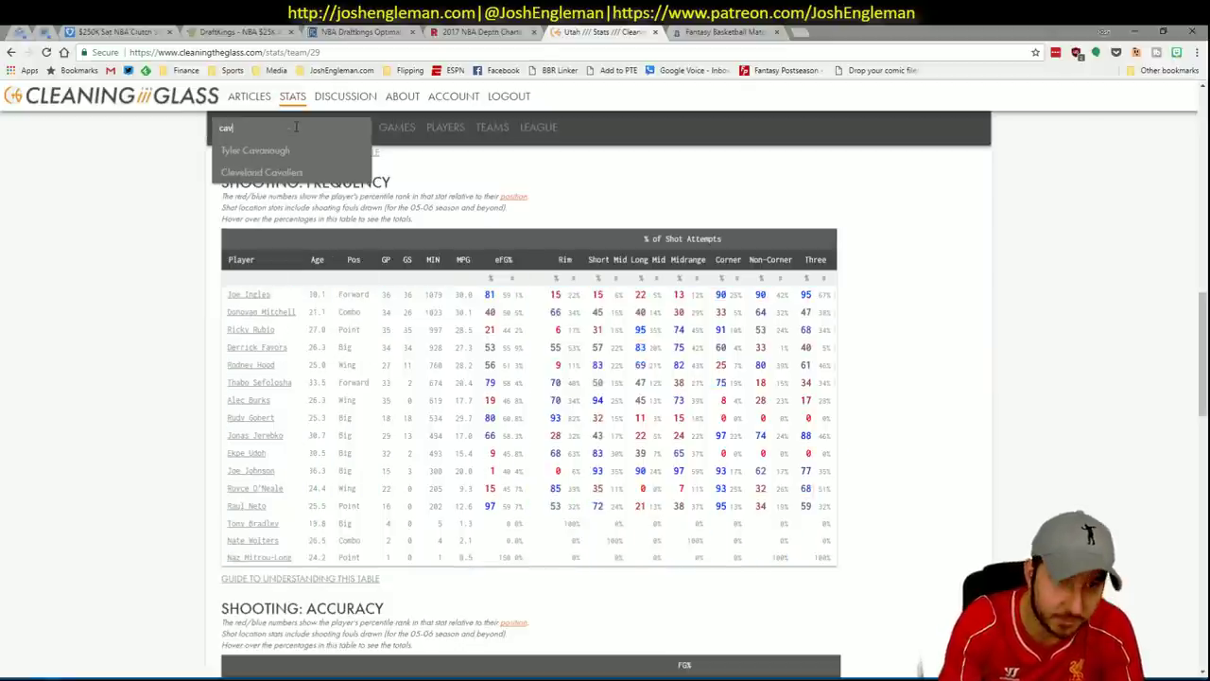
key(Down)
key(Return)
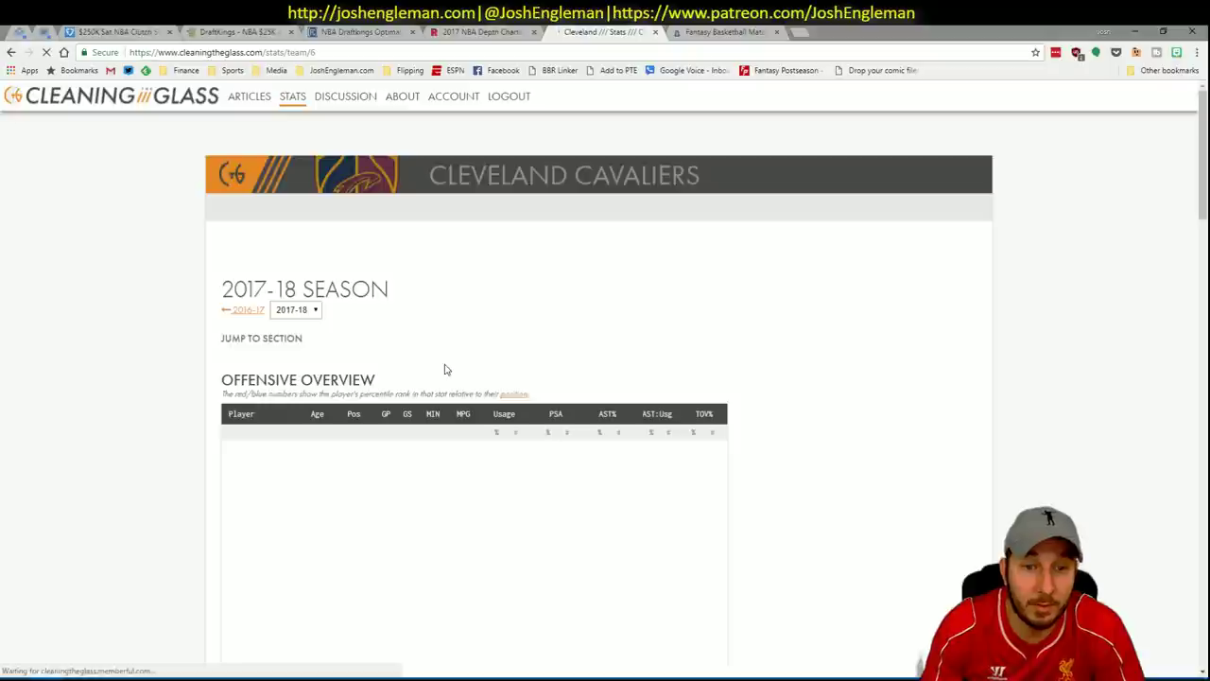
- Copy Cleveland's Shooting: Frequency table and refresh the workbook's CTG sheet with it
click(409, 350)
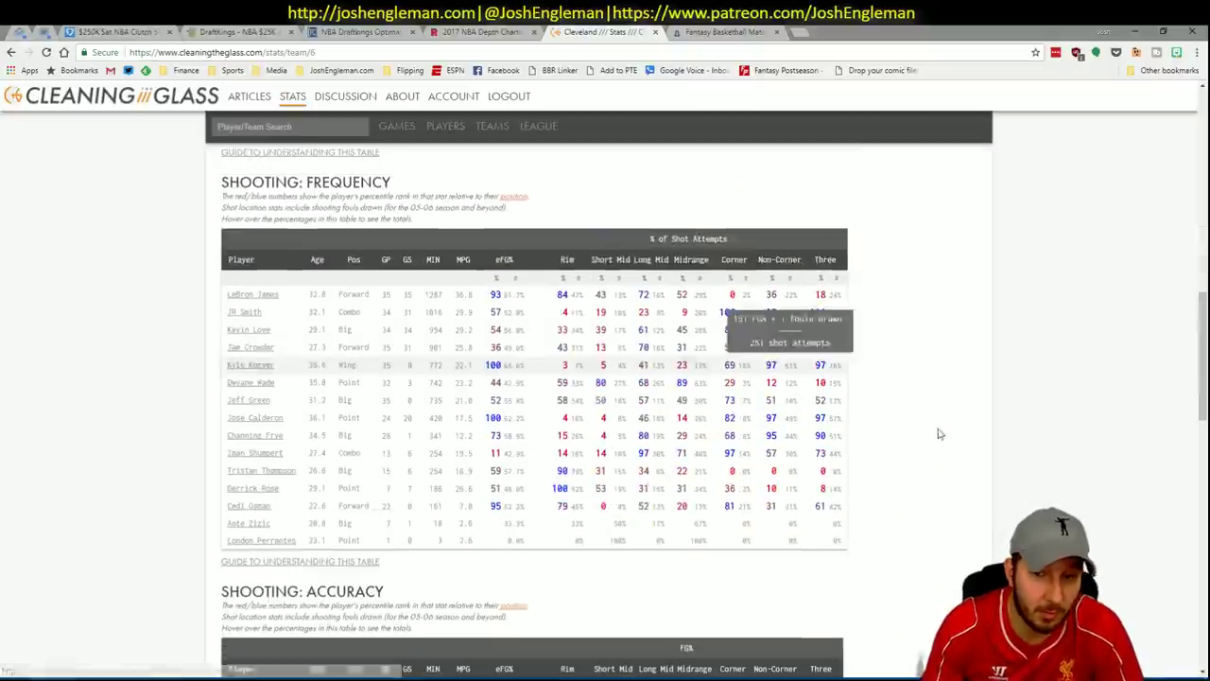
triple_click(838, 540)
drag(672, 475, 227, 300)
key(alt+Tab)
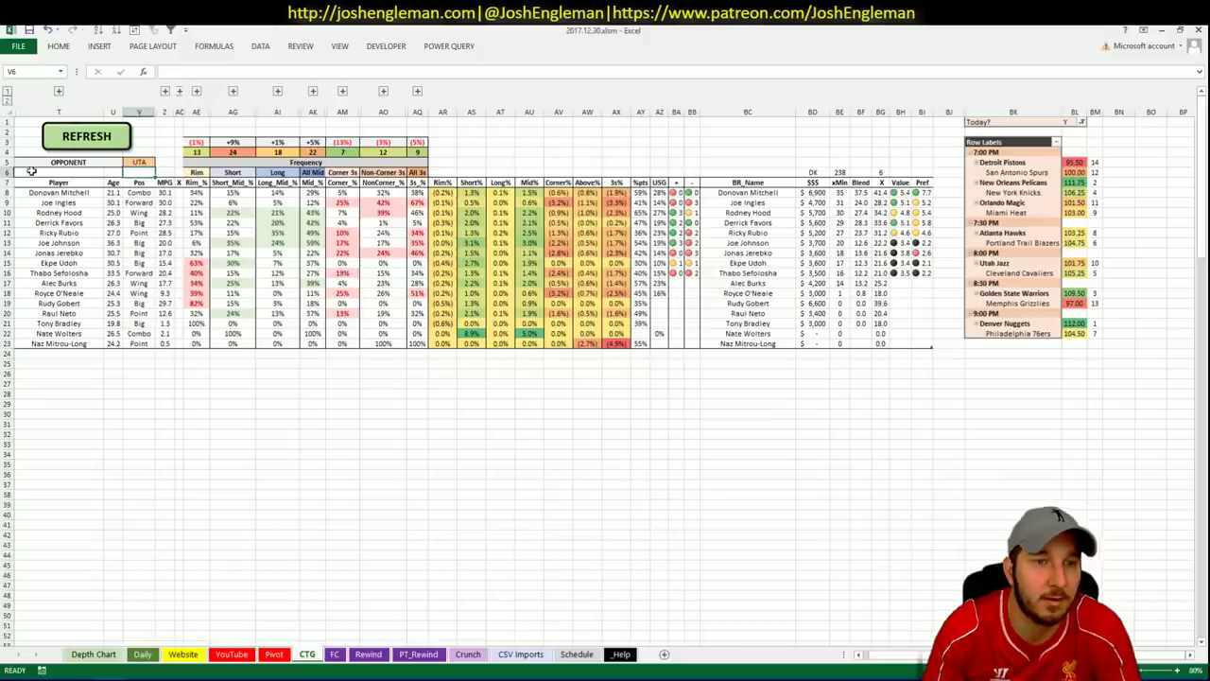
click(83, 137)
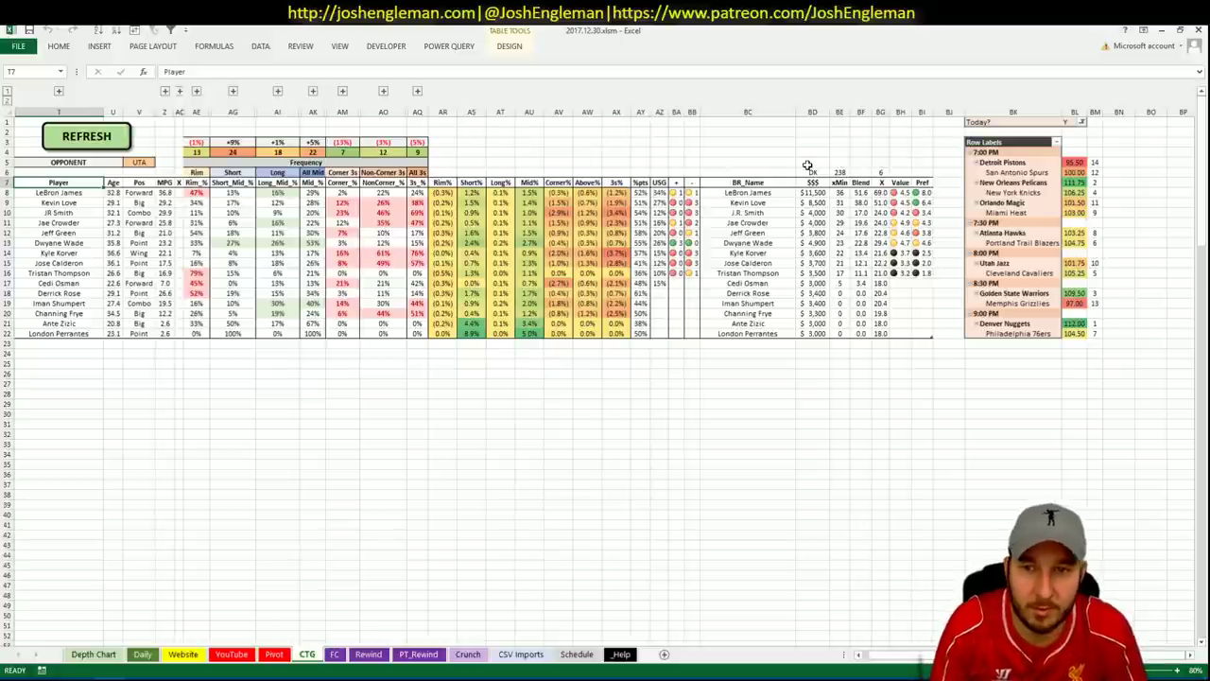
- Review the CLE projections on the Pivot sheet, and set the YouTube sheet's Team filter in AU1 to CLE
click(273, 654)
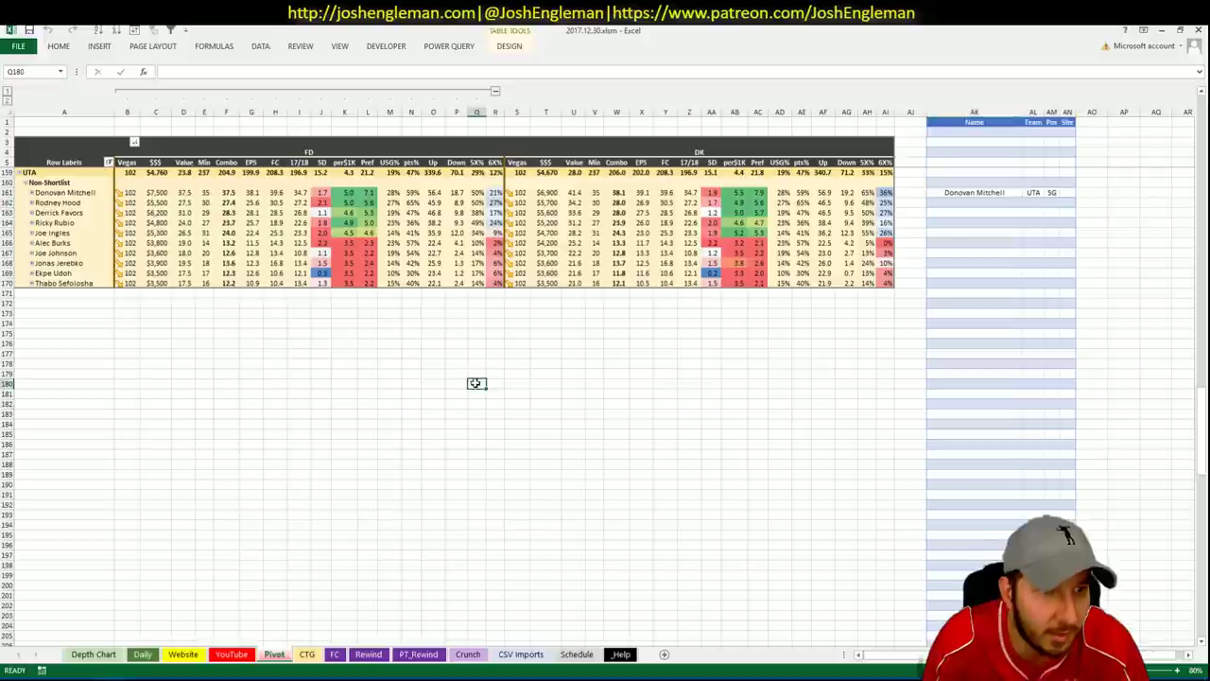
scroll(476, 383, up, 20)
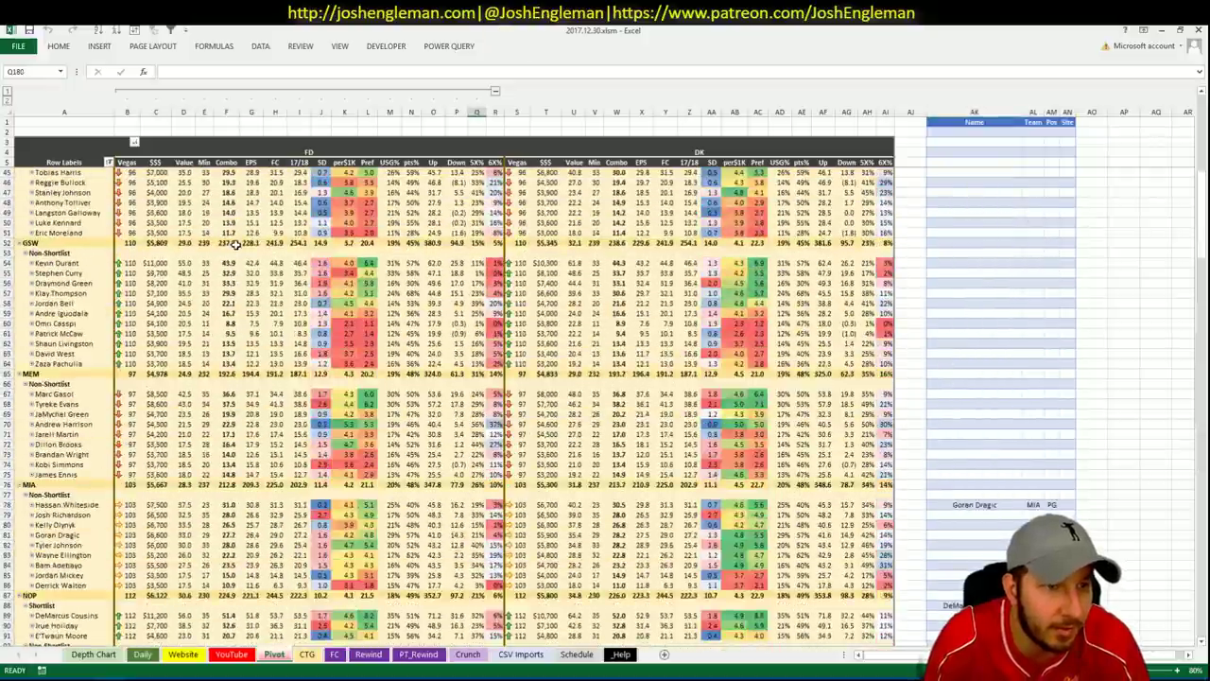
scroll(236, 244, up, 9)
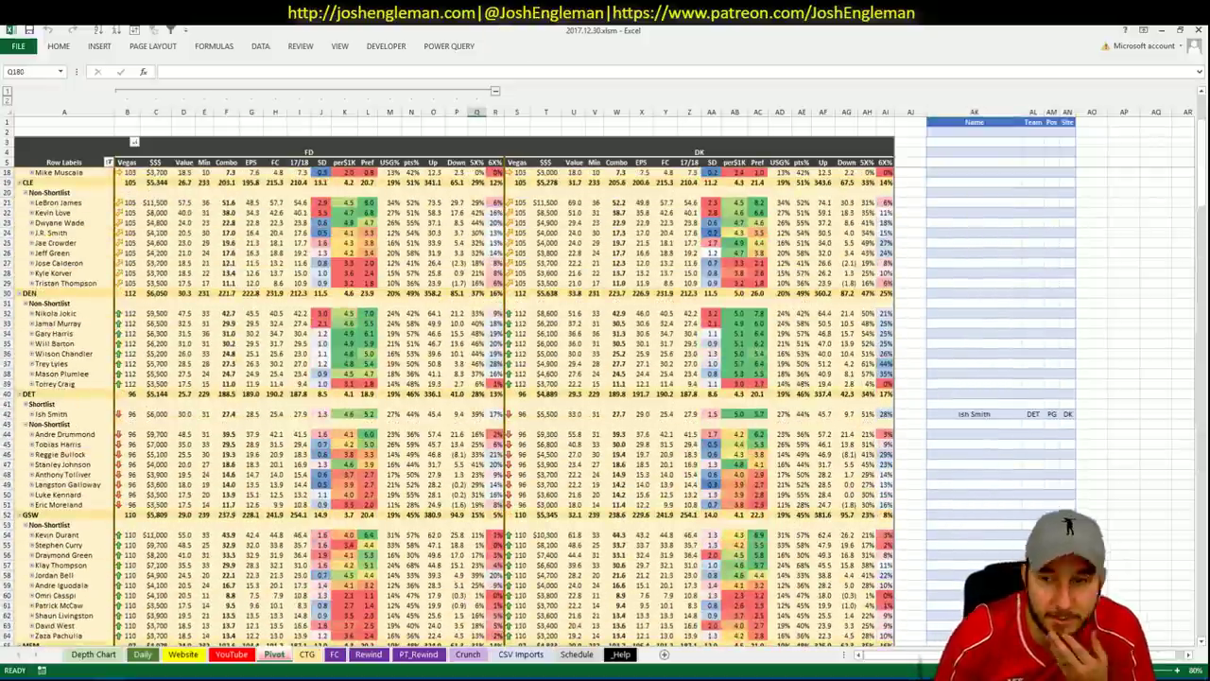
scroll(558, 440, down, 1)
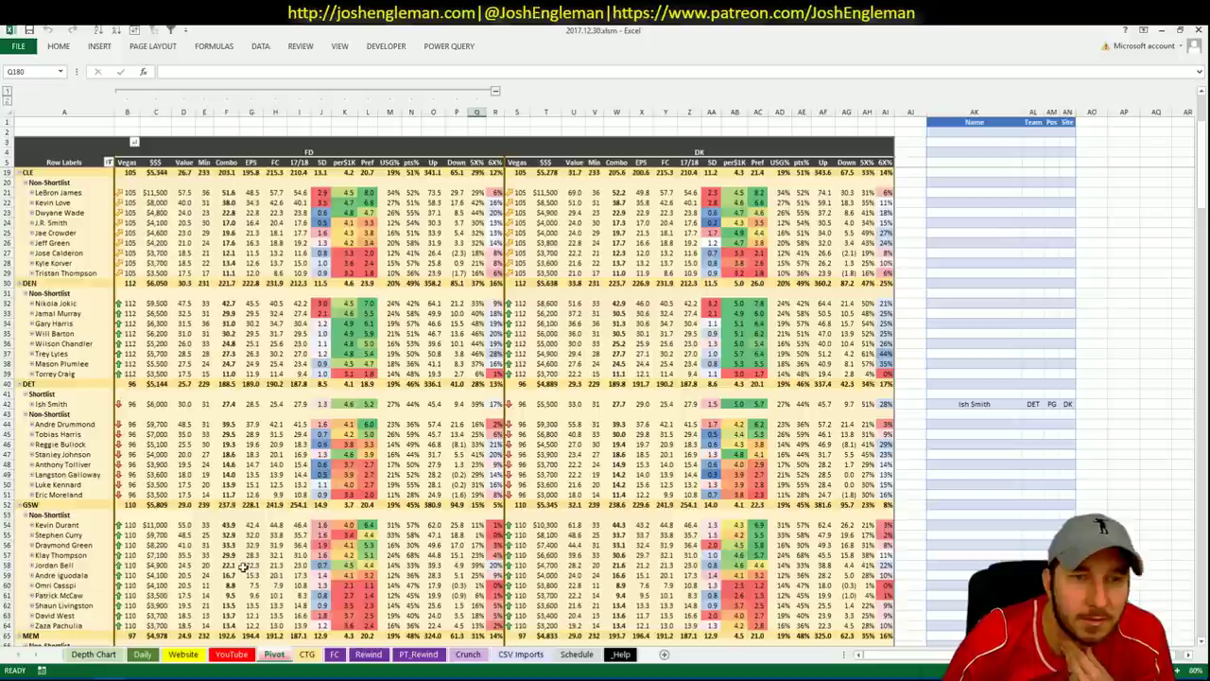
click(232, 655)
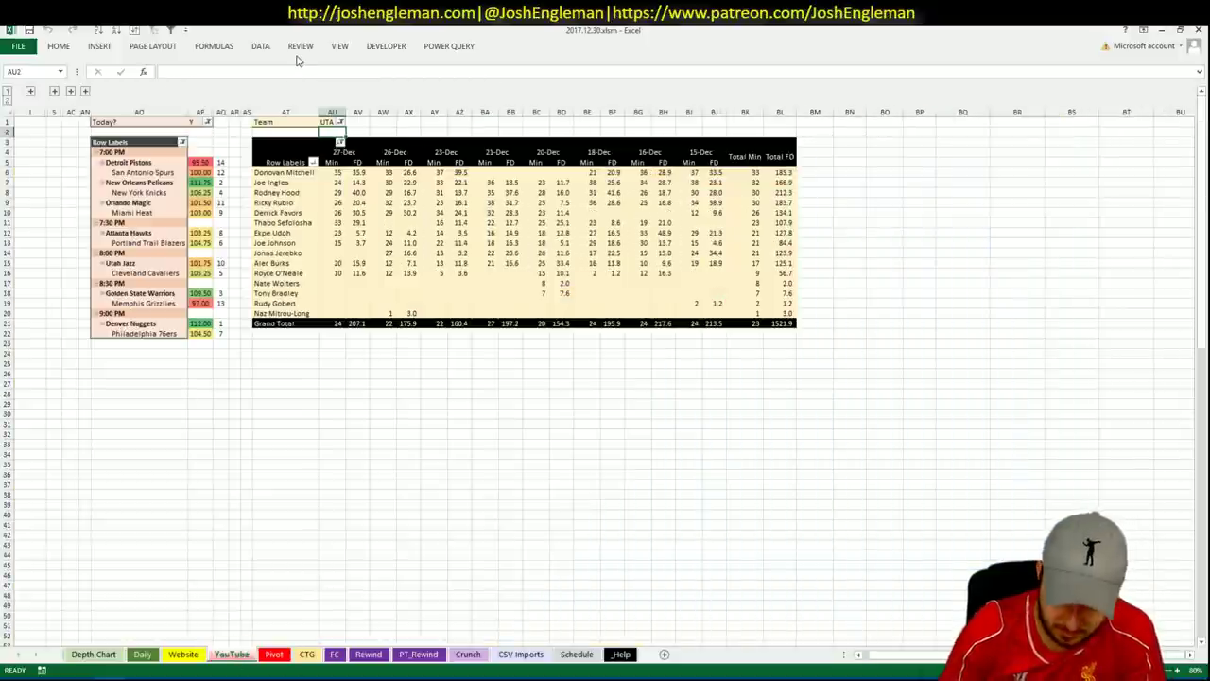
key(Up)
text(CLE)
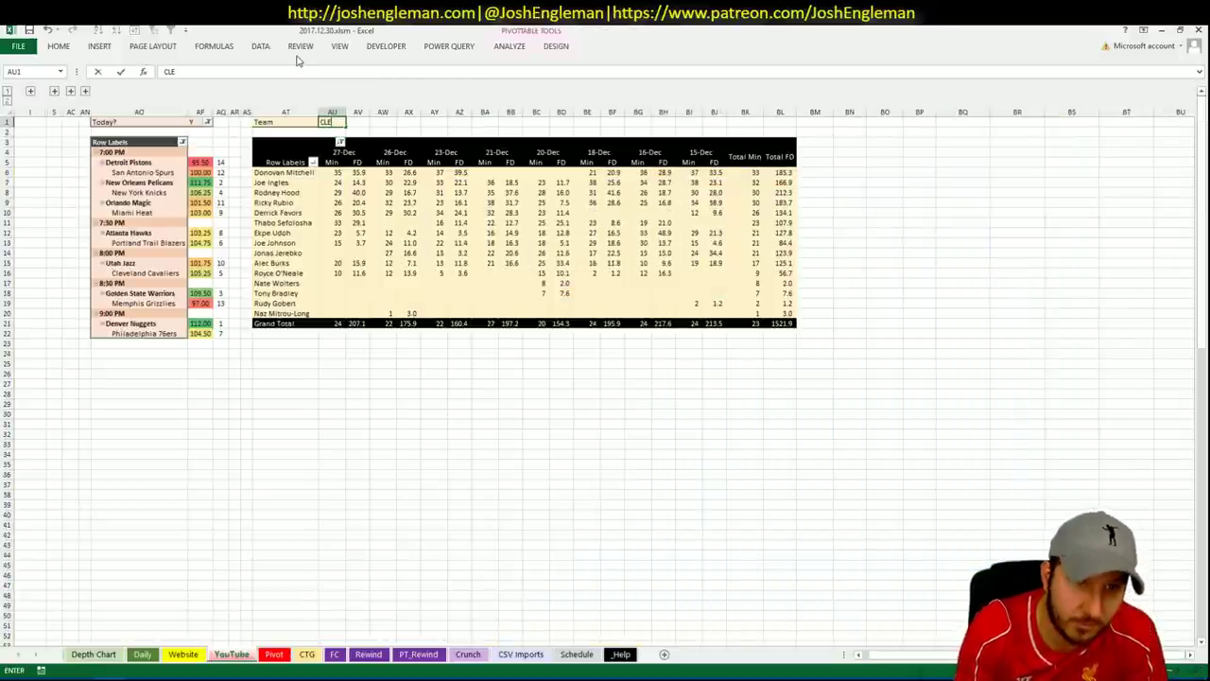
key(Return)
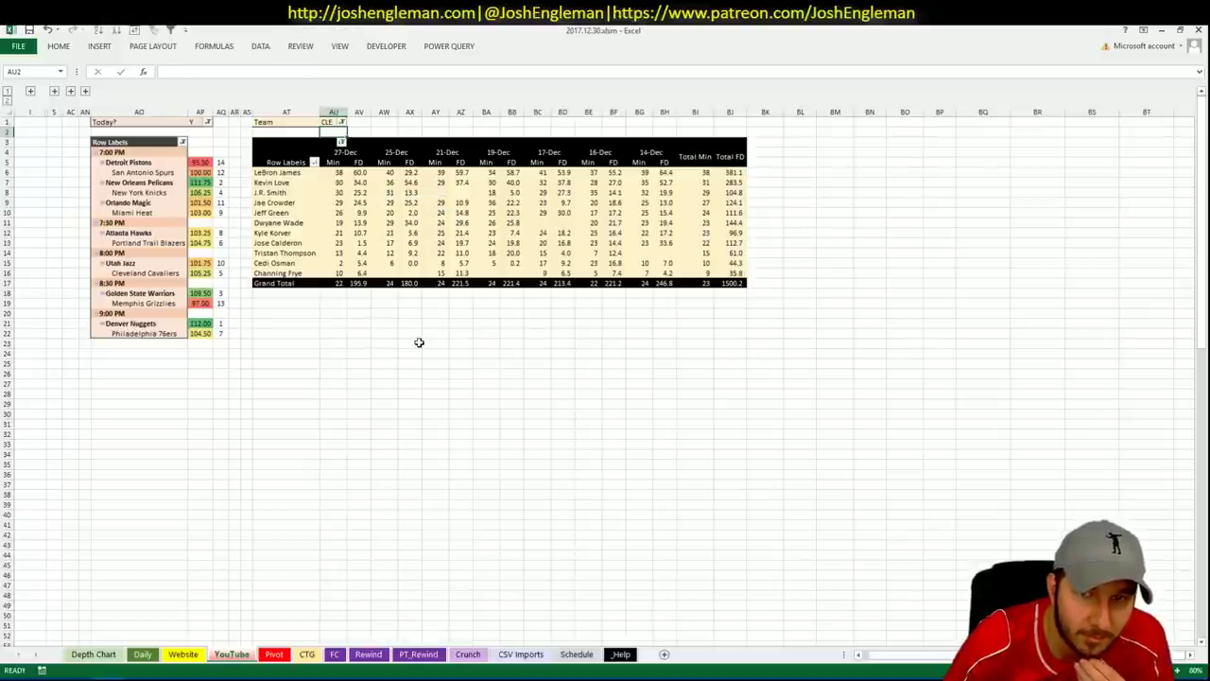
- Compare Cleveland's players on the Pivot and CTG sheets, and add LeBron James to the shortlist Name column in cell AK21
click(279, 658)
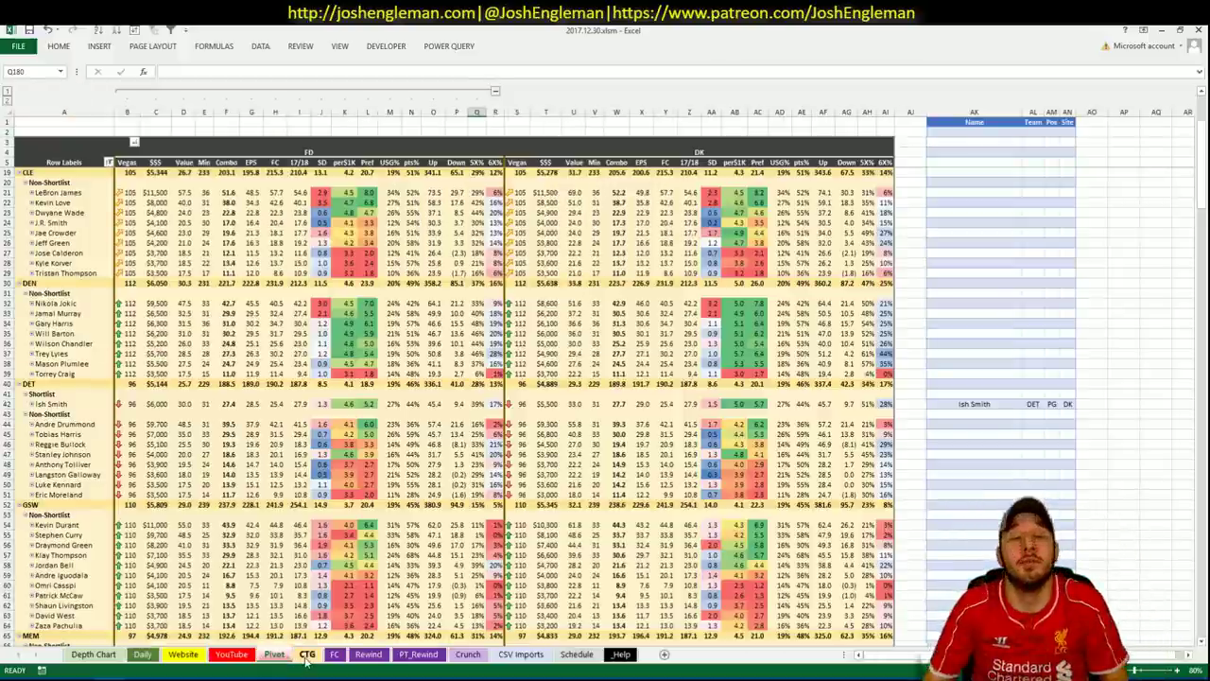
click(307, 660)
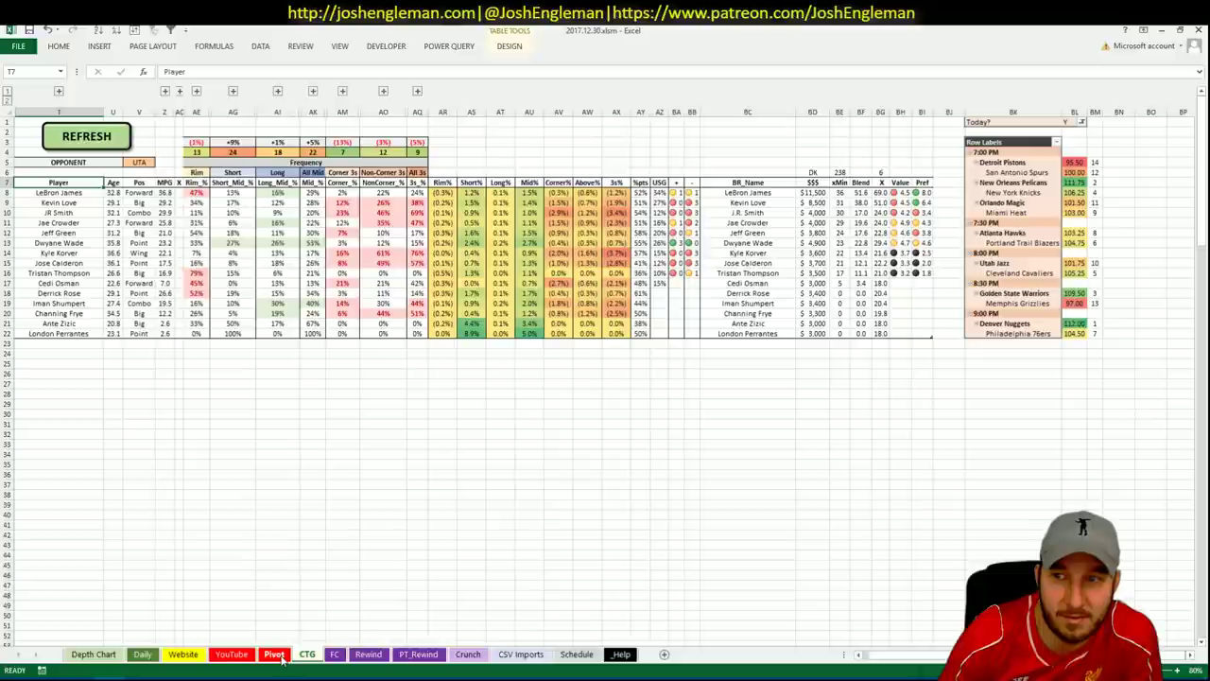
click(276, 656)
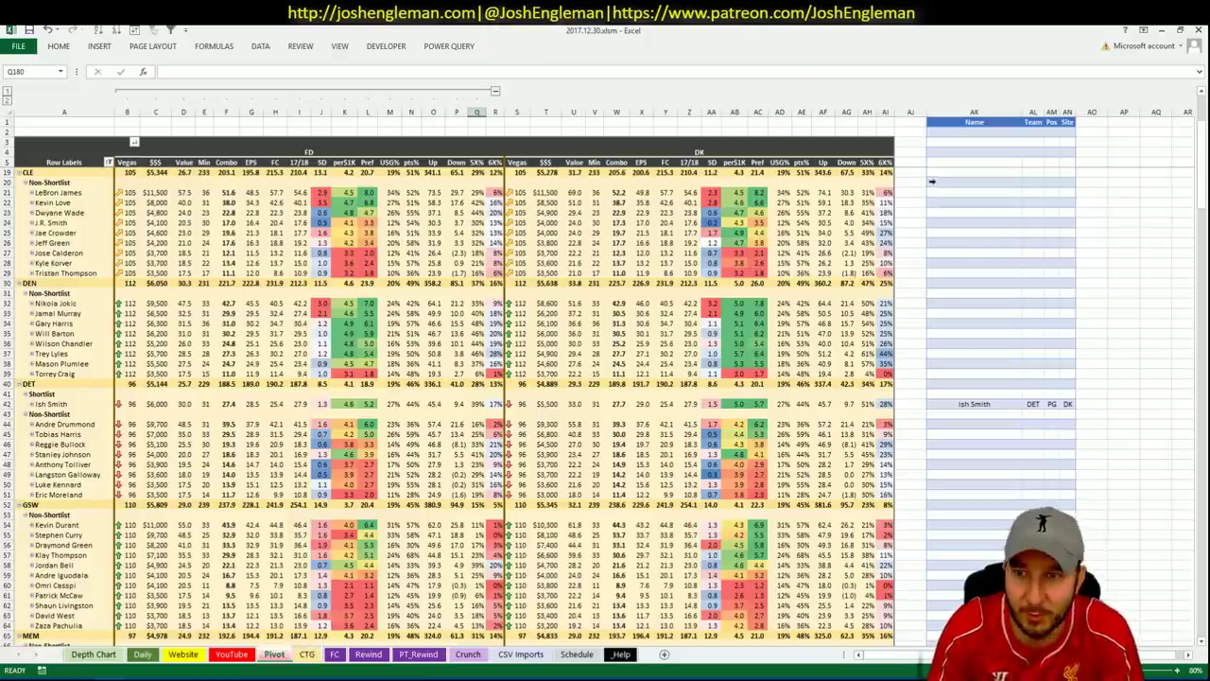
click(940, 192)
text(LeBron)
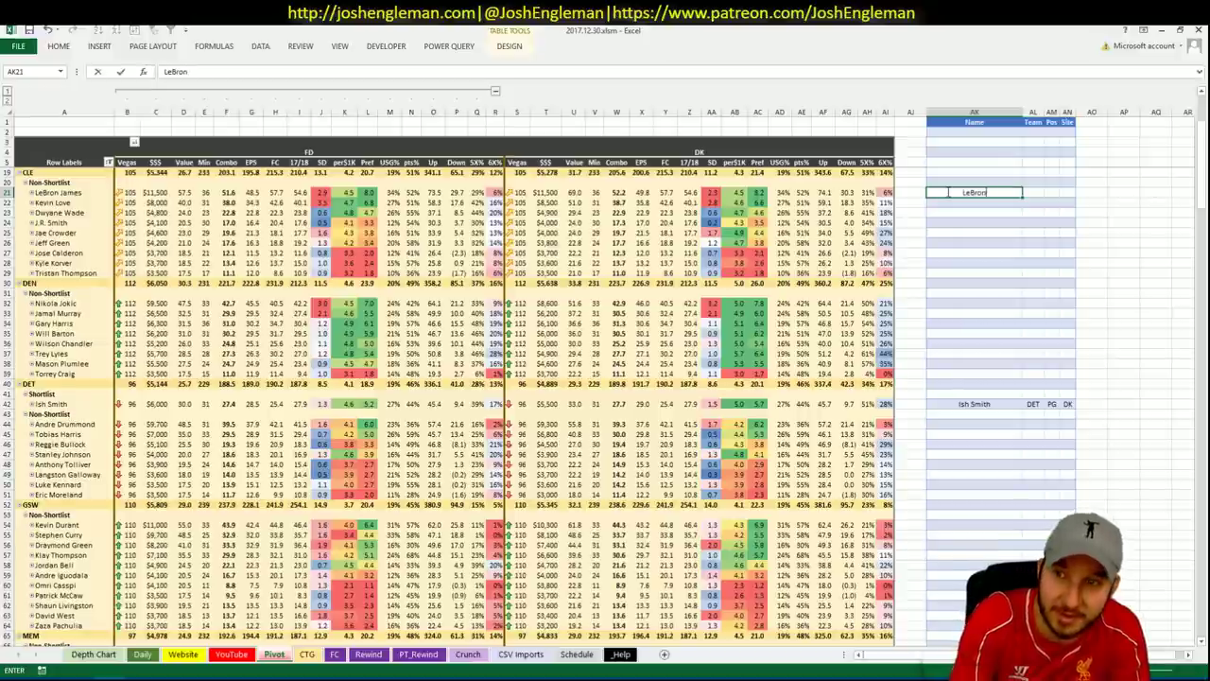
text( James)
key(Return)
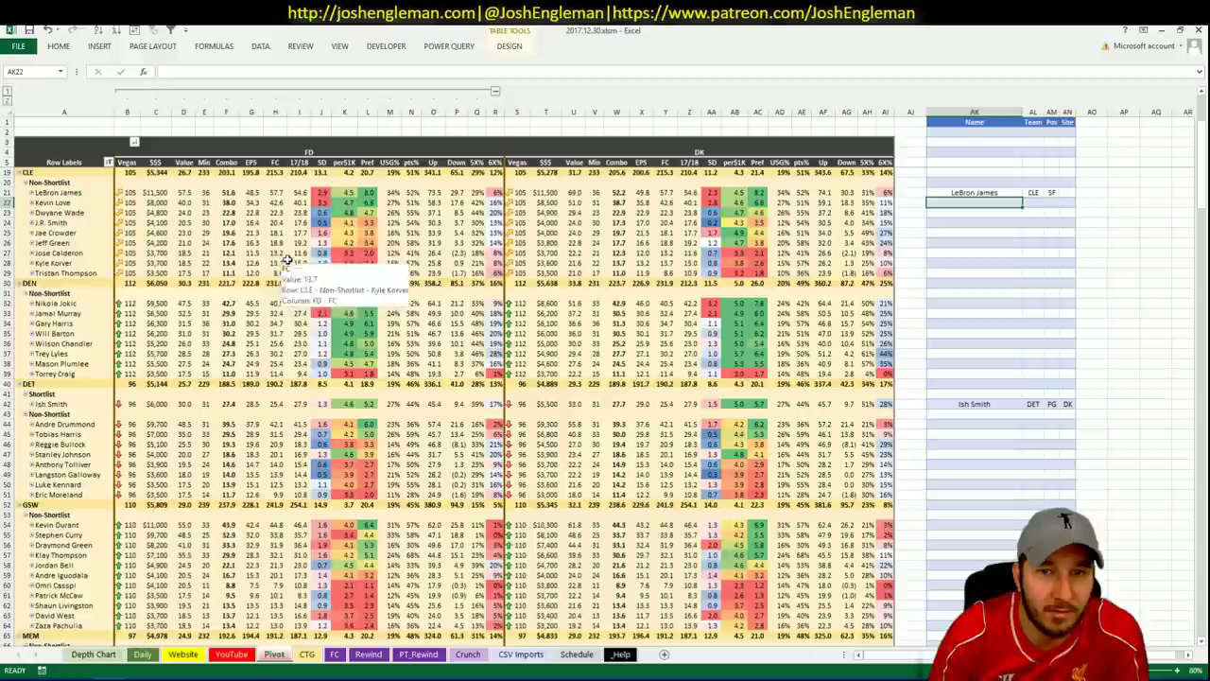
- Review Cleveland's recent game minutes on the YouTube sheet and its projections on the Pivot sheet, and return to the CTG sheet
click(231, 654)
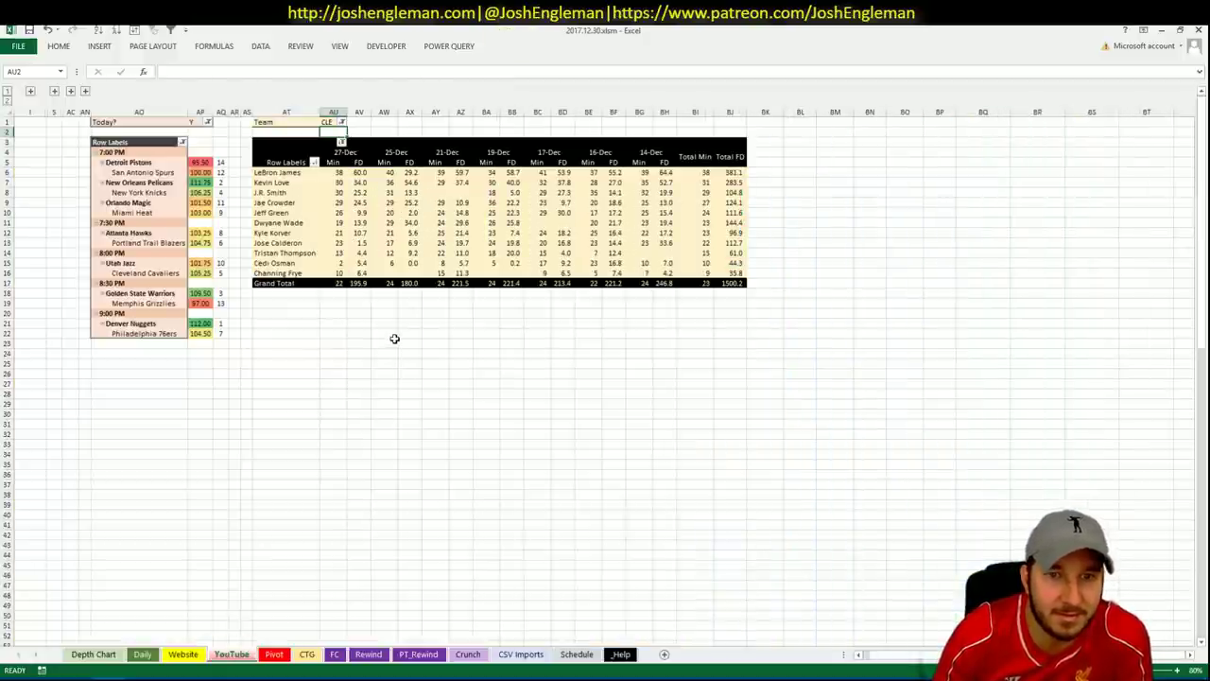
click(274, 656)
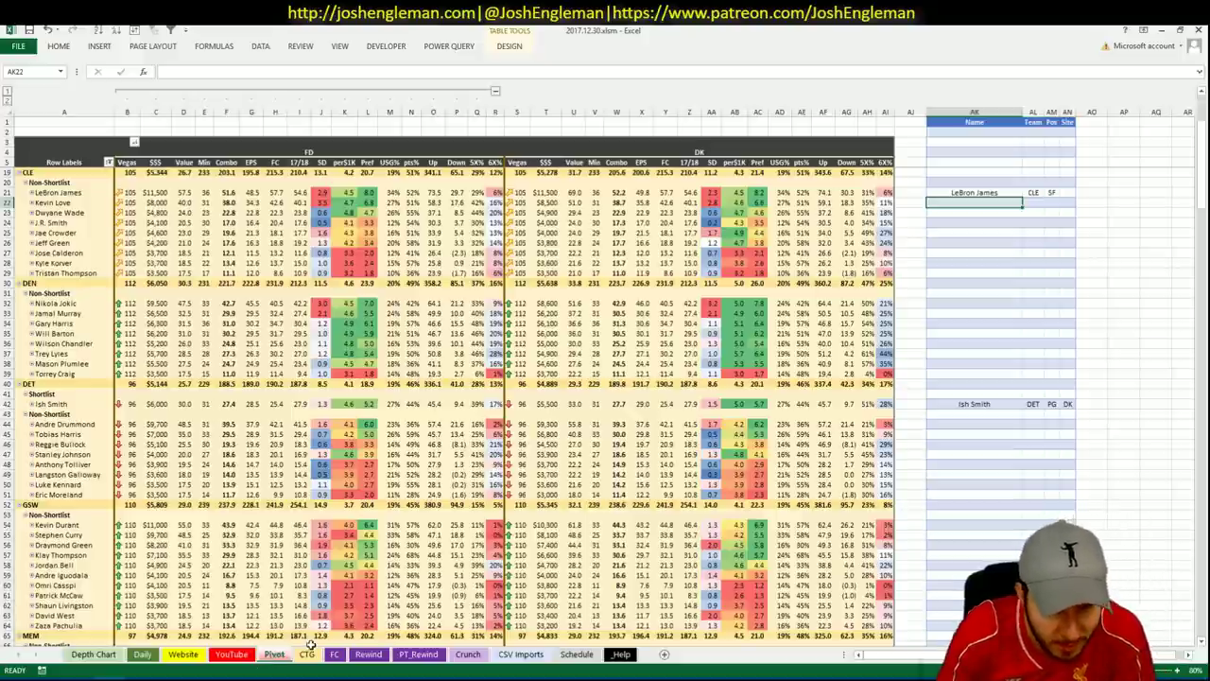
click(307, 654)
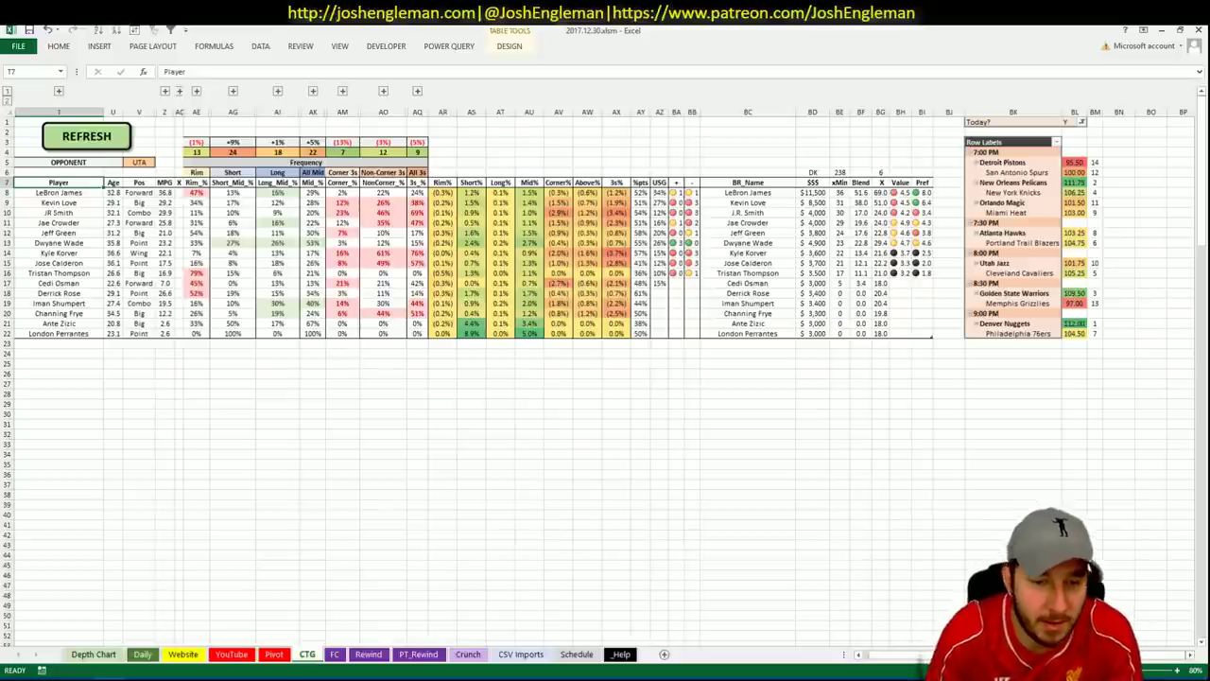
- Add Kevin Love to the shortlist Name column in cell AK22 of the Pivot sheet
click(273, 653)
text(Kevin Love)
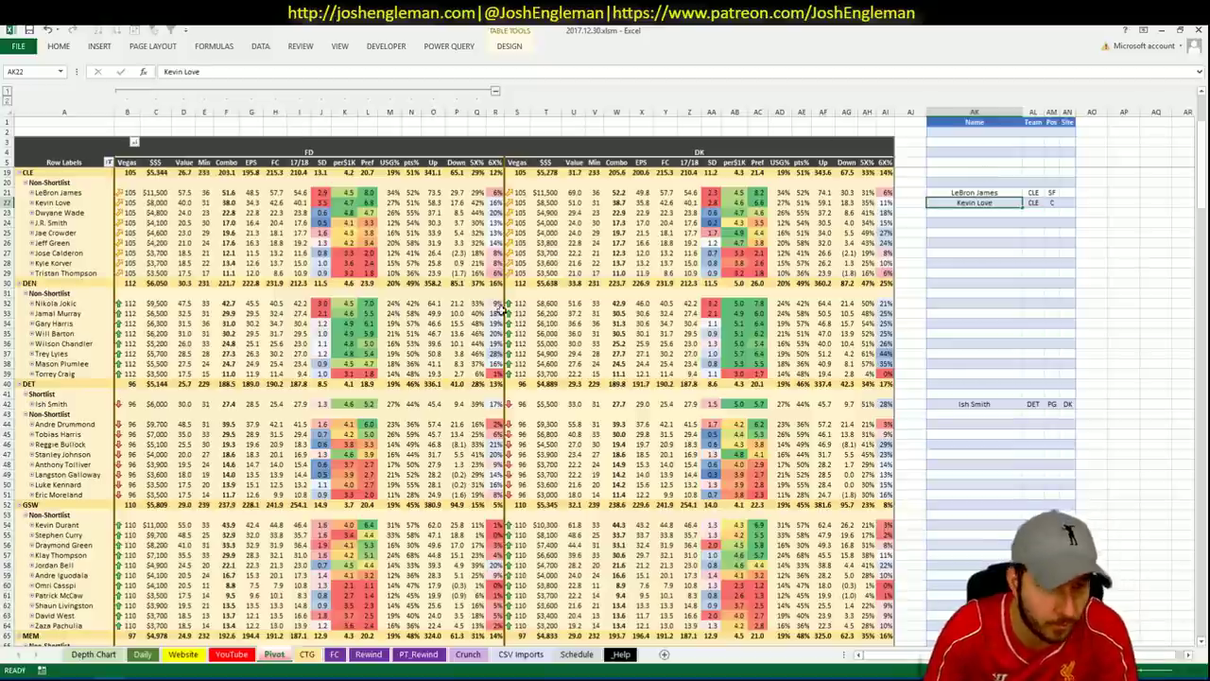
key(Return)
- Switch to the FantasyLabs matchups page in the browser, show the Cleveland Cavaliers matchup, and check LeBron James's correlations with his teammates
key(alt+Tab)
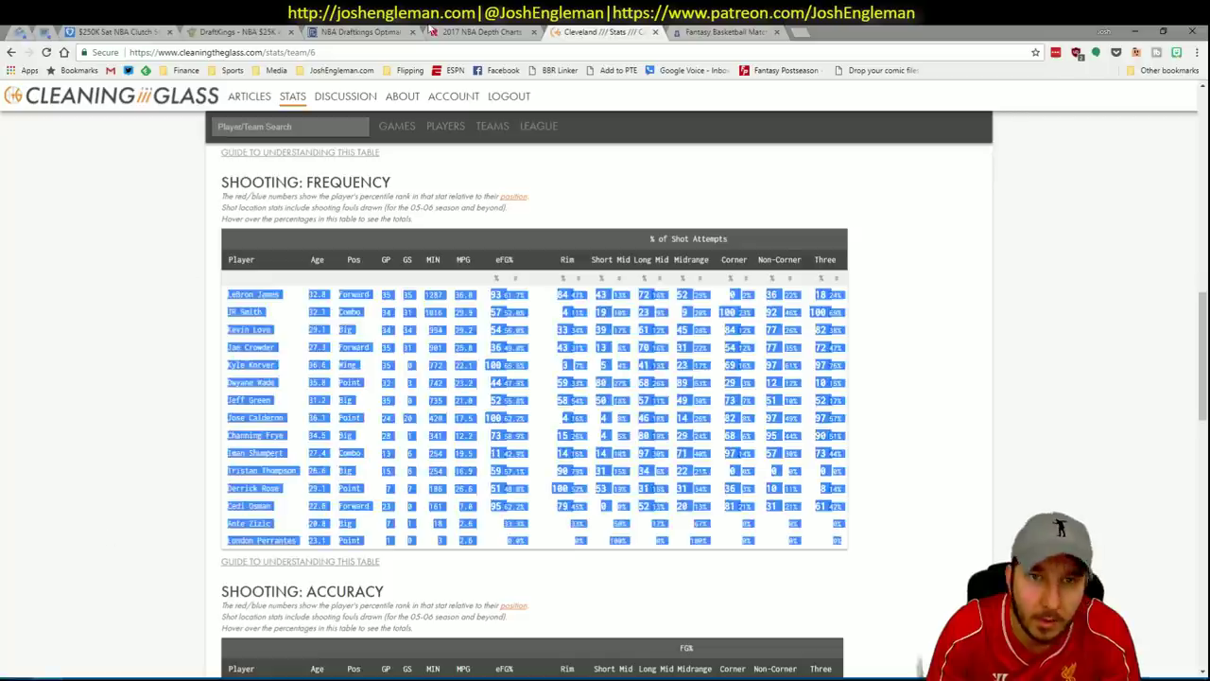
key(ctrl+Tab)
click(248, 136)
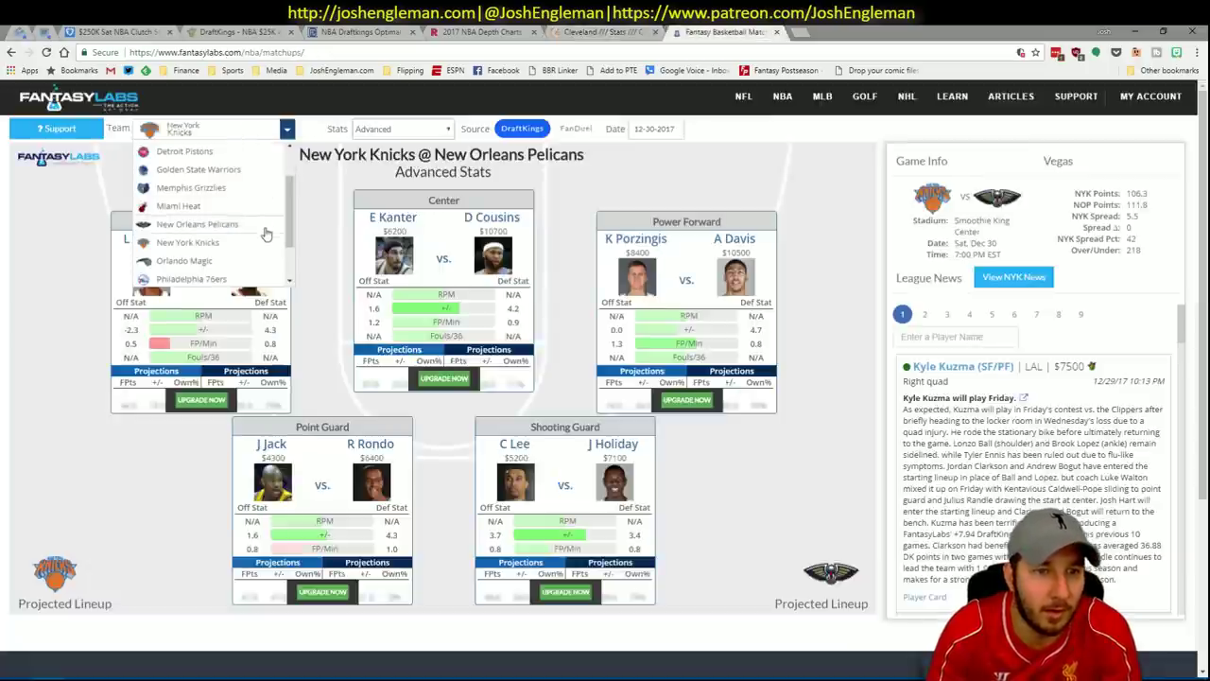
scroll(290, 234, up, 2)
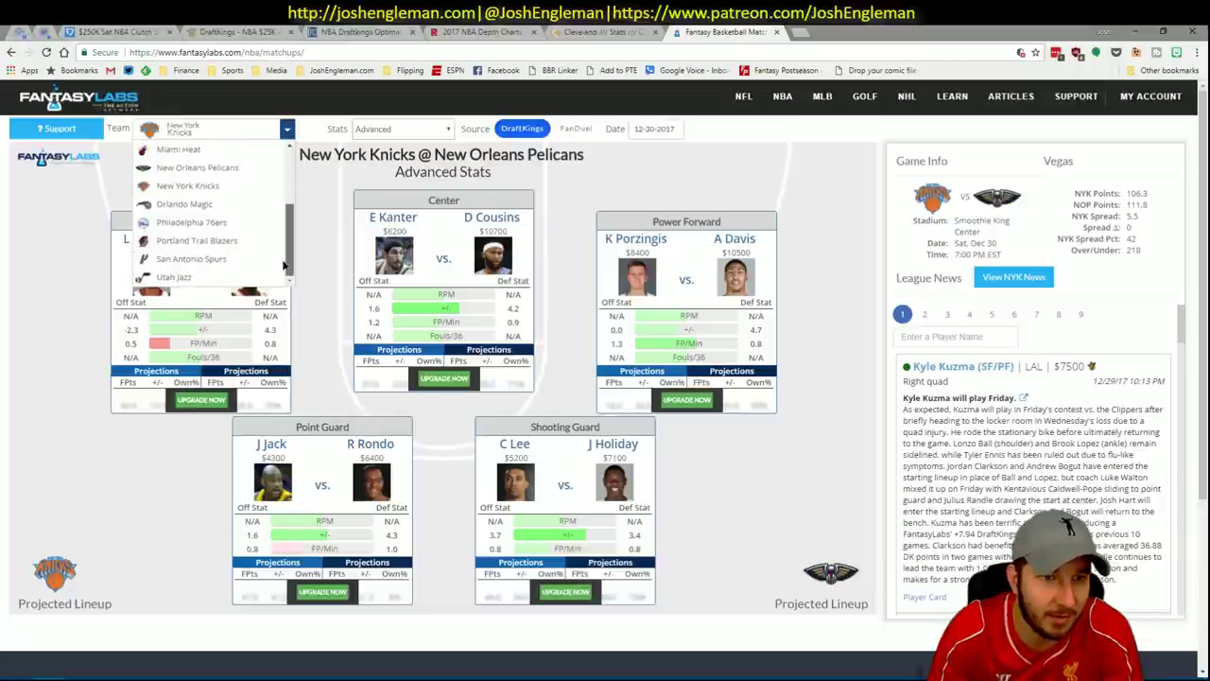
click(246, 175)
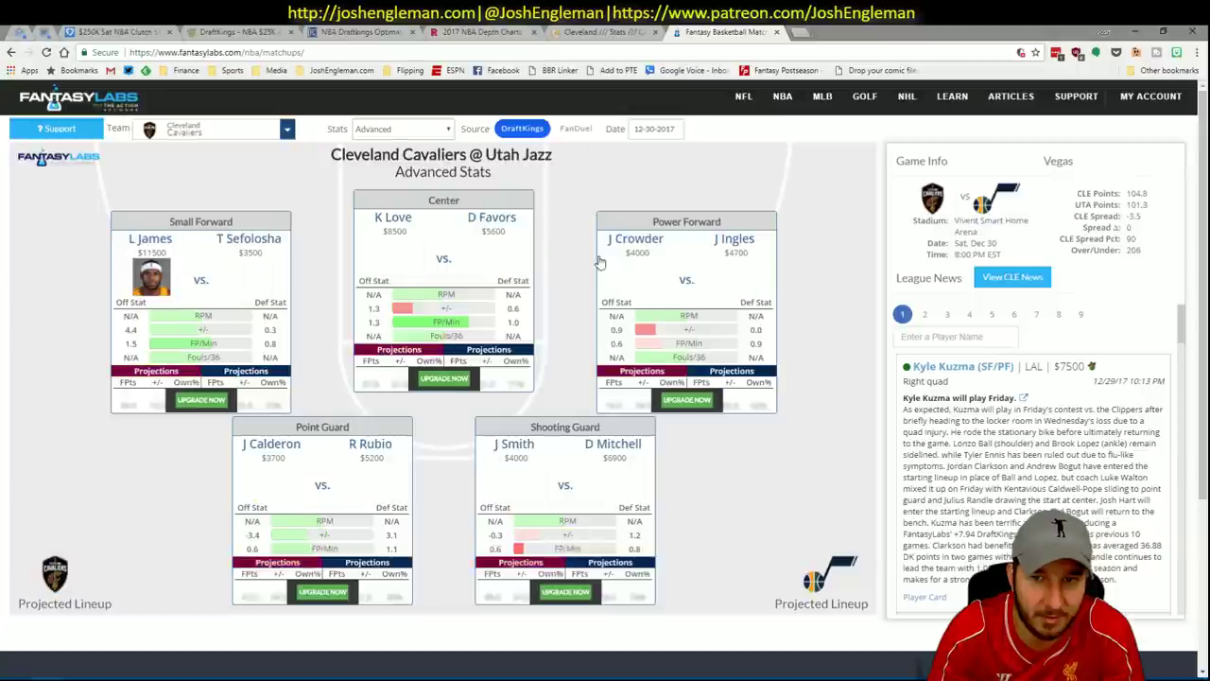
click(156, 244)
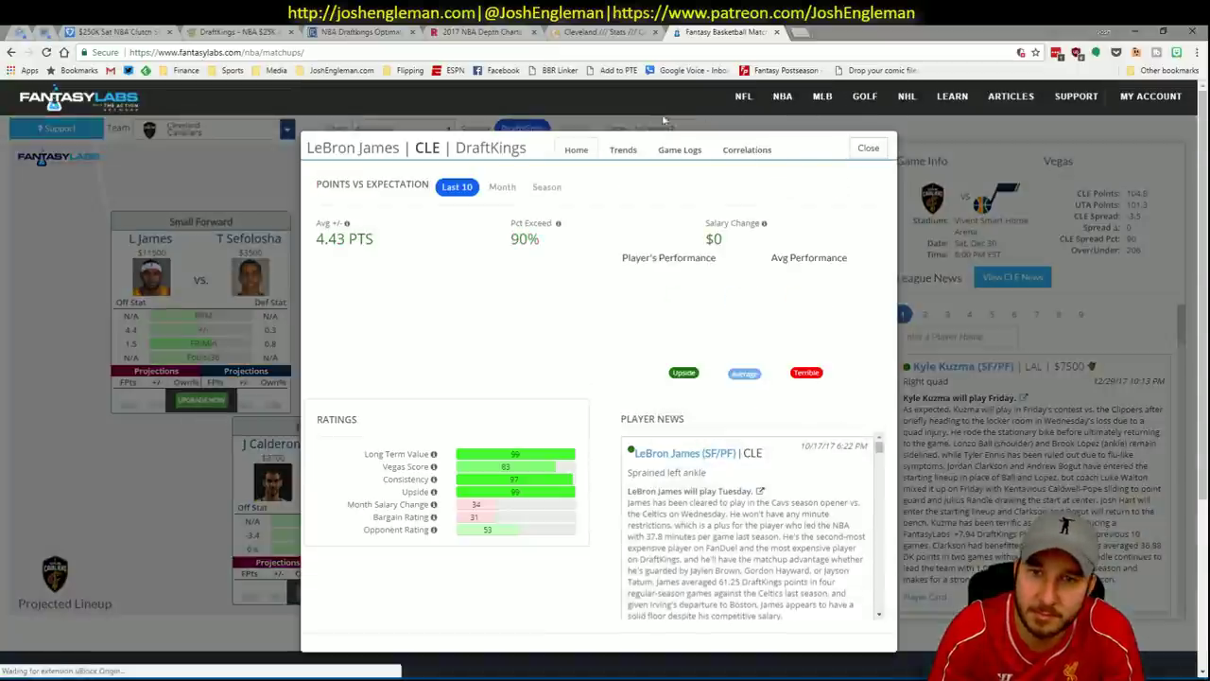
click(750, 151)
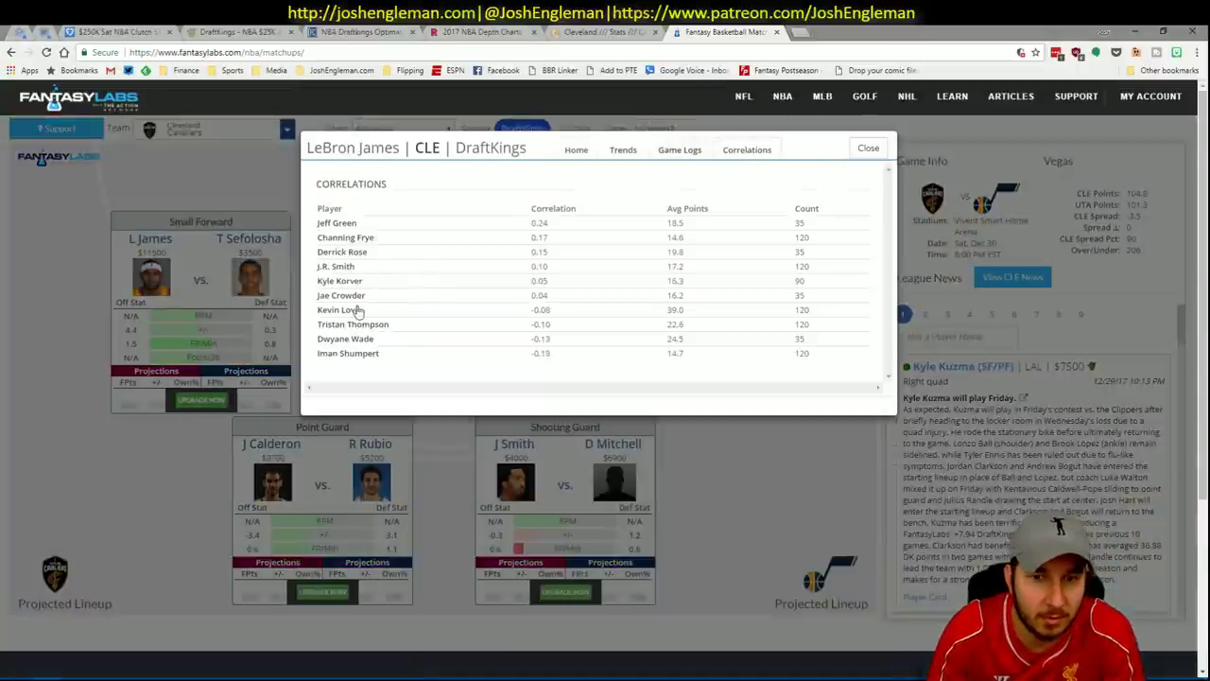
click(877, 154)
- Return to the Excel workbook and set the opponent in cell V5 of the CTG sheet to MEM
key(alt+Tab)
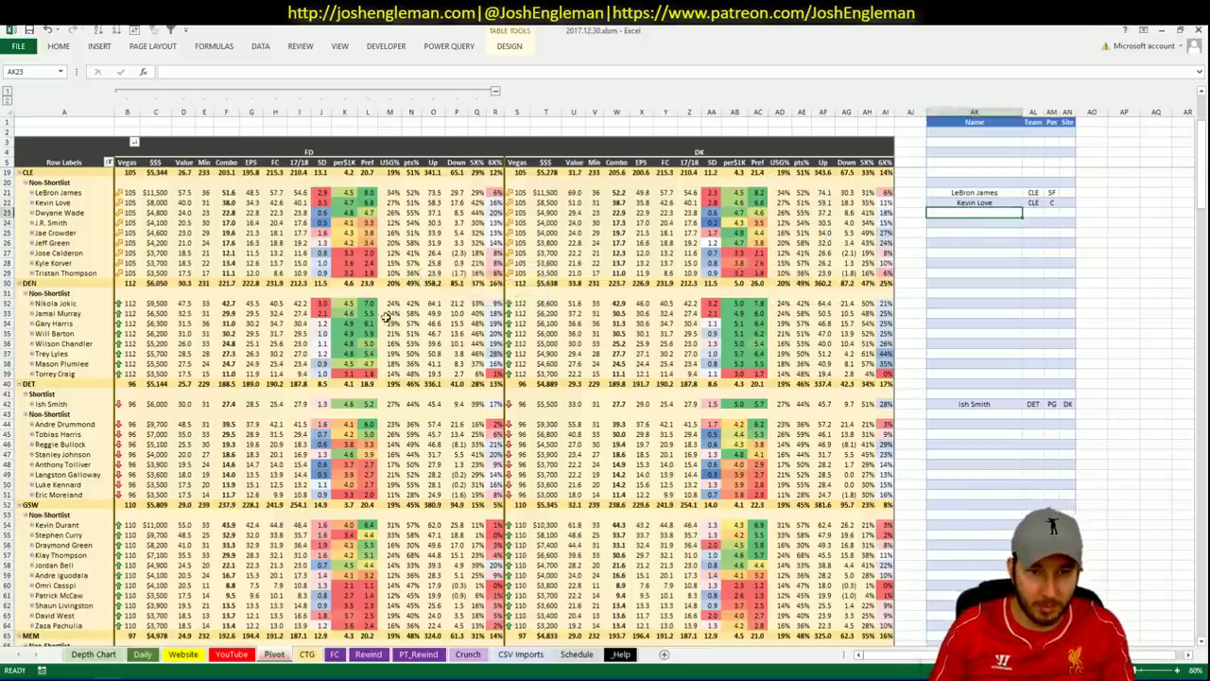
click(307, 653)
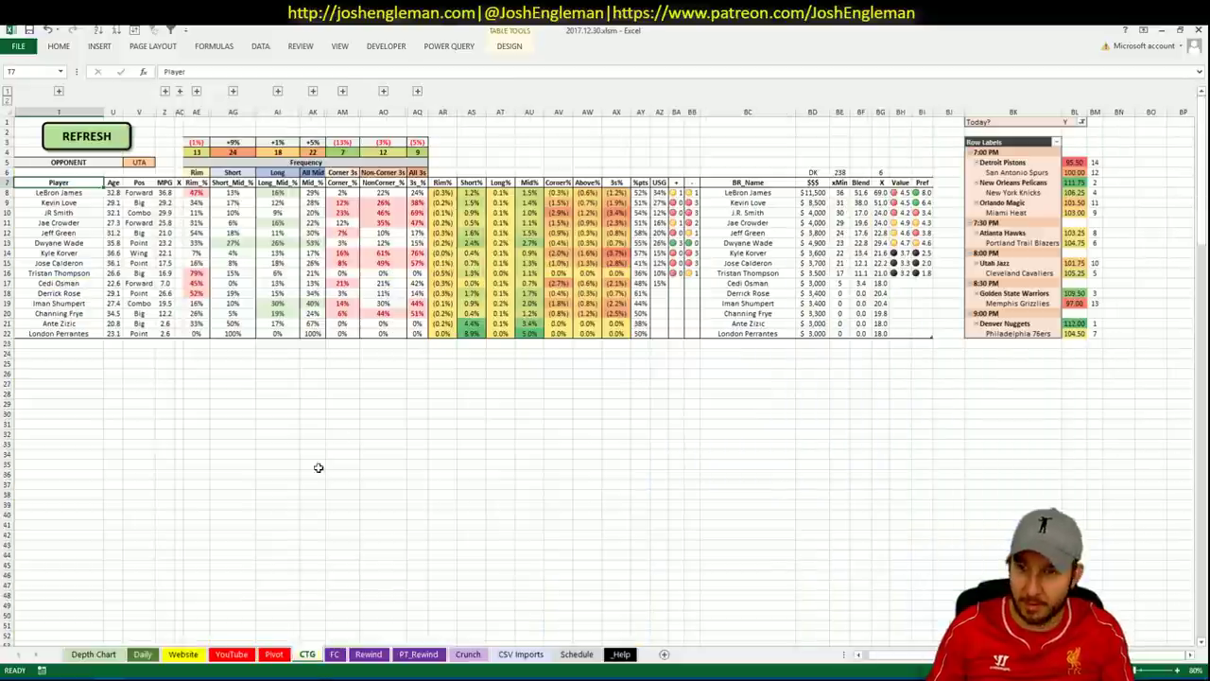
click(142, 159)
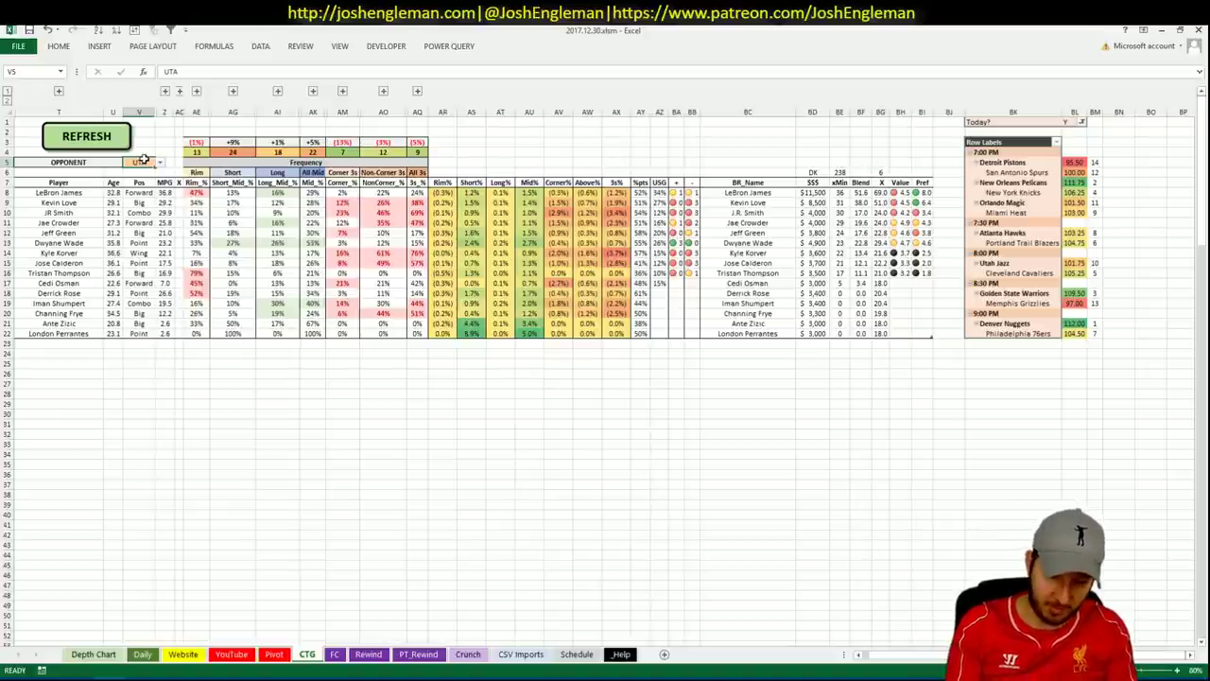
text(MEM)
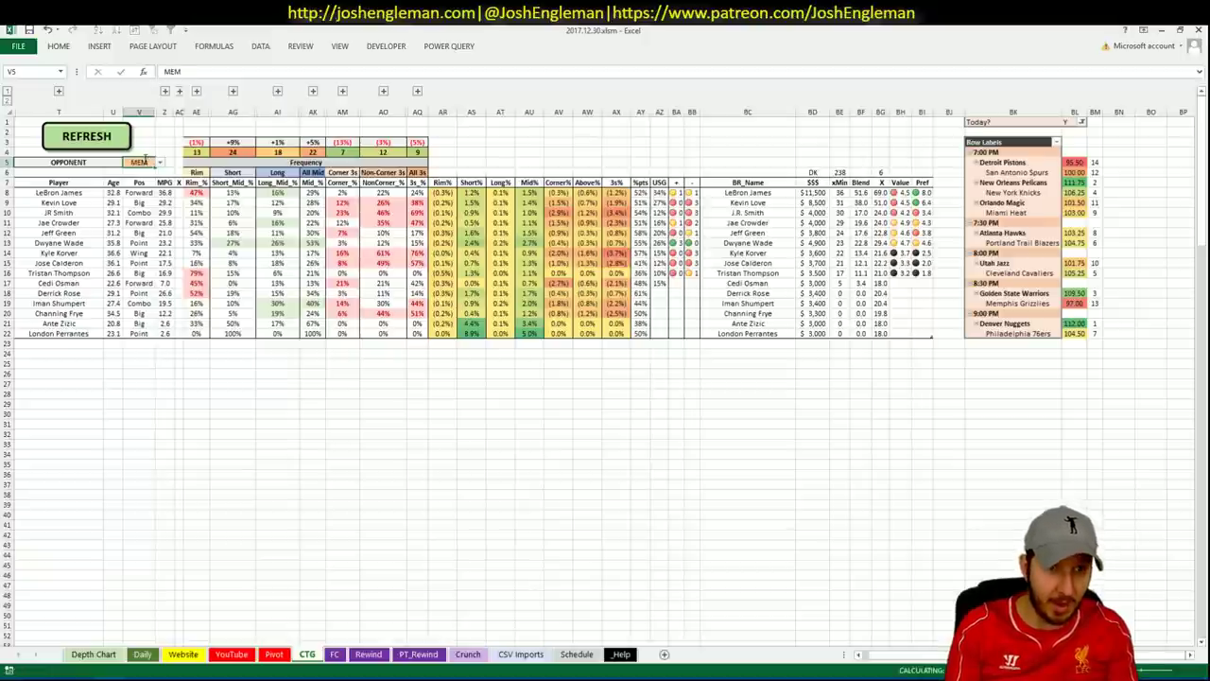
key(Return)
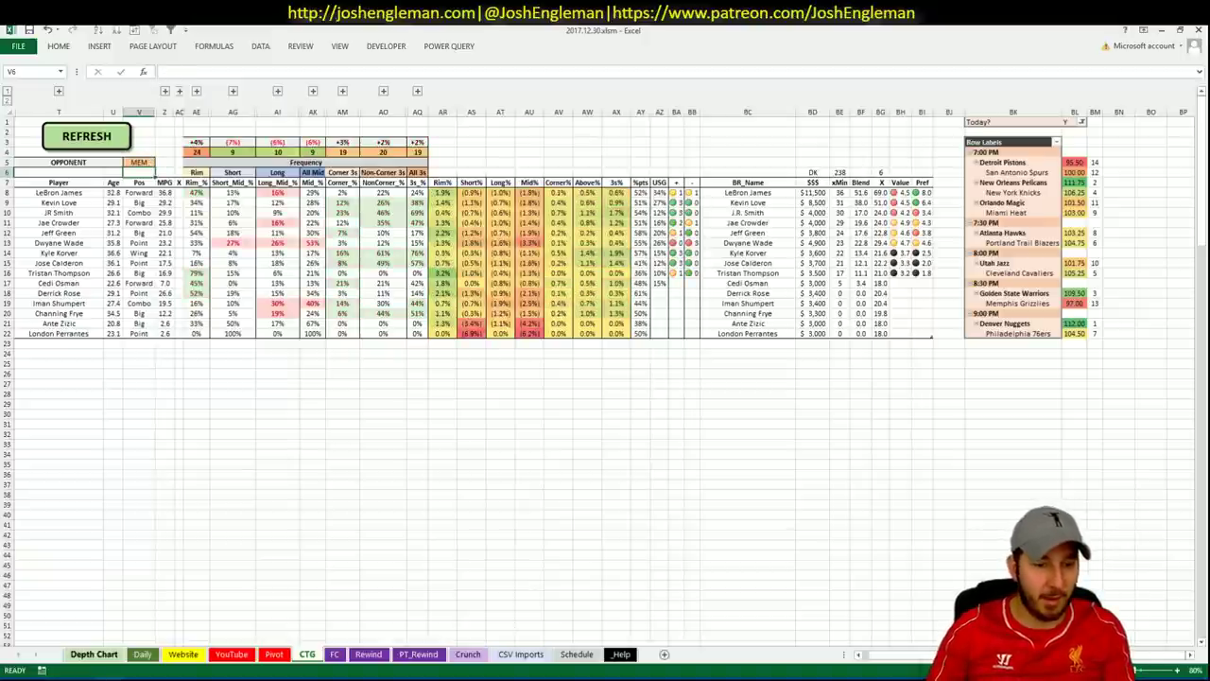
- Switch to Cleaning the Glass in the browser and open the Golden State Warriors team page
key(alt+Tab)
click(602, 31)
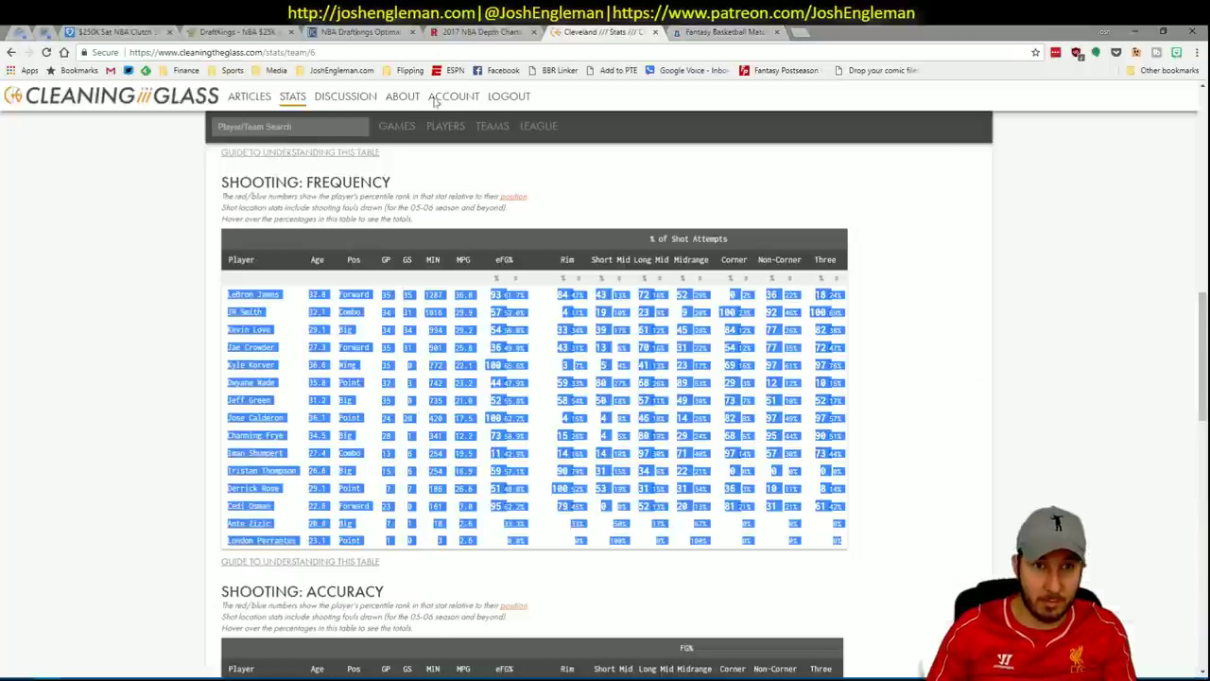
click(313, 127)
text(warr)
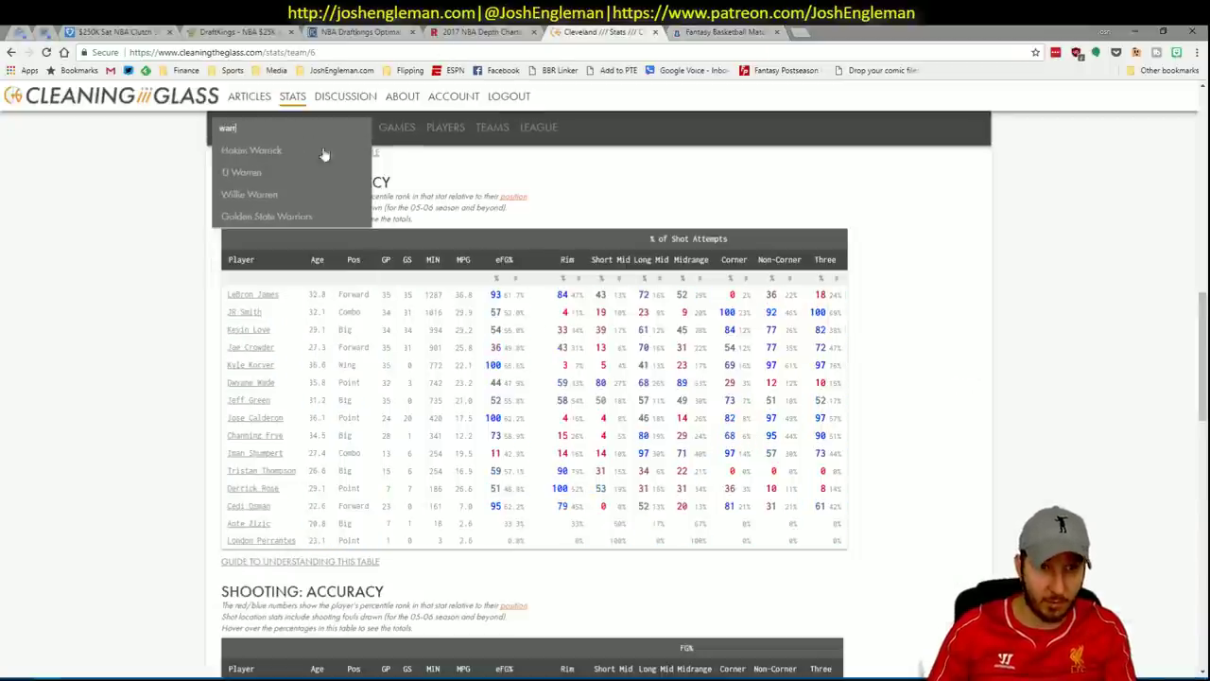
click(302, 216)
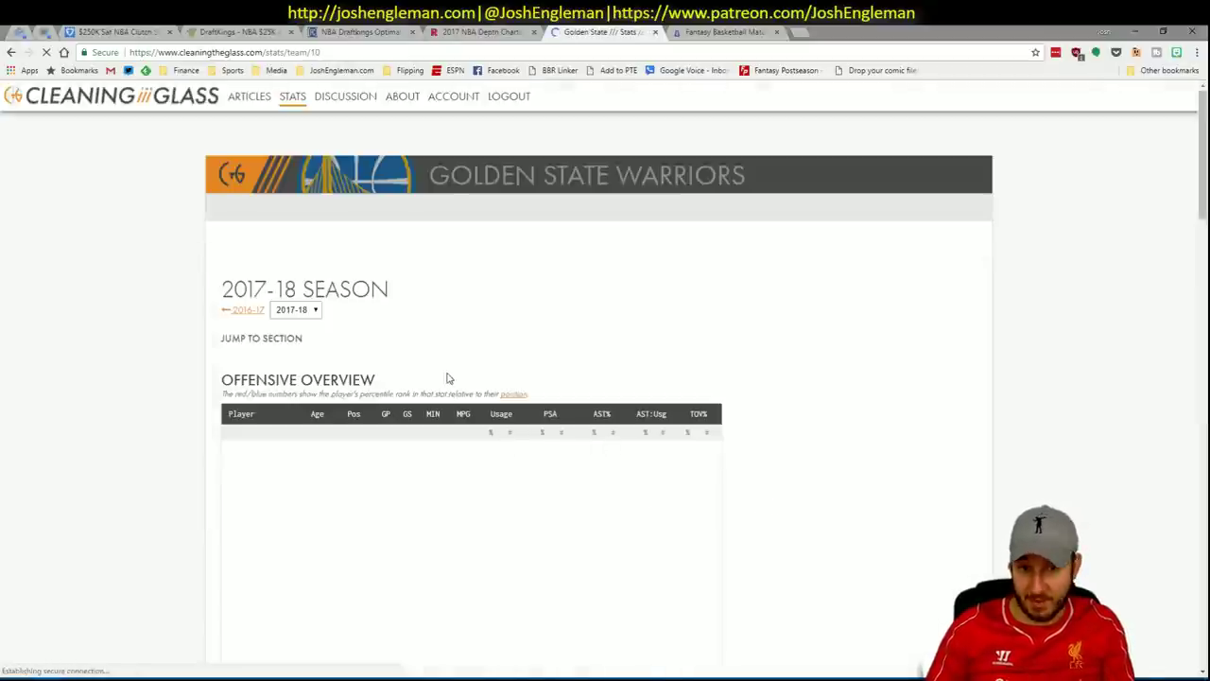
- Copy Golden State's Shooting: Frequency table and refresh the workbook's CTG sheet with it
click(405, 350)
drag(880, 533, 229, 300)
key(alt+Tab)
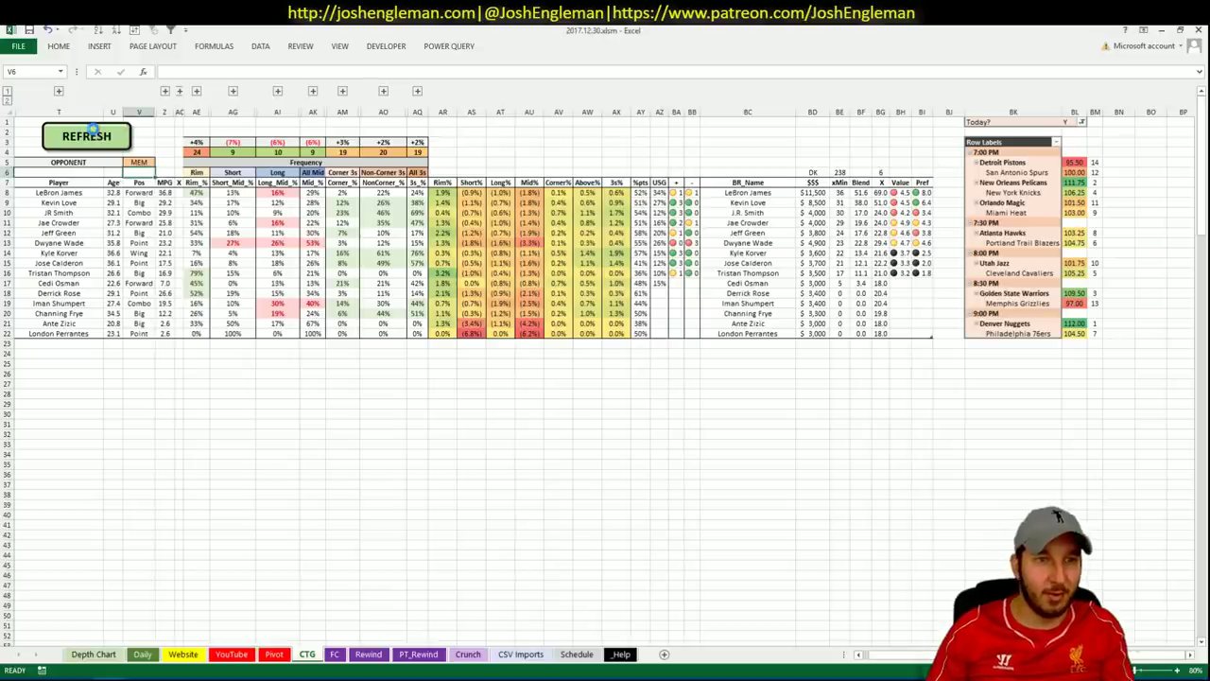
click(93, 129)
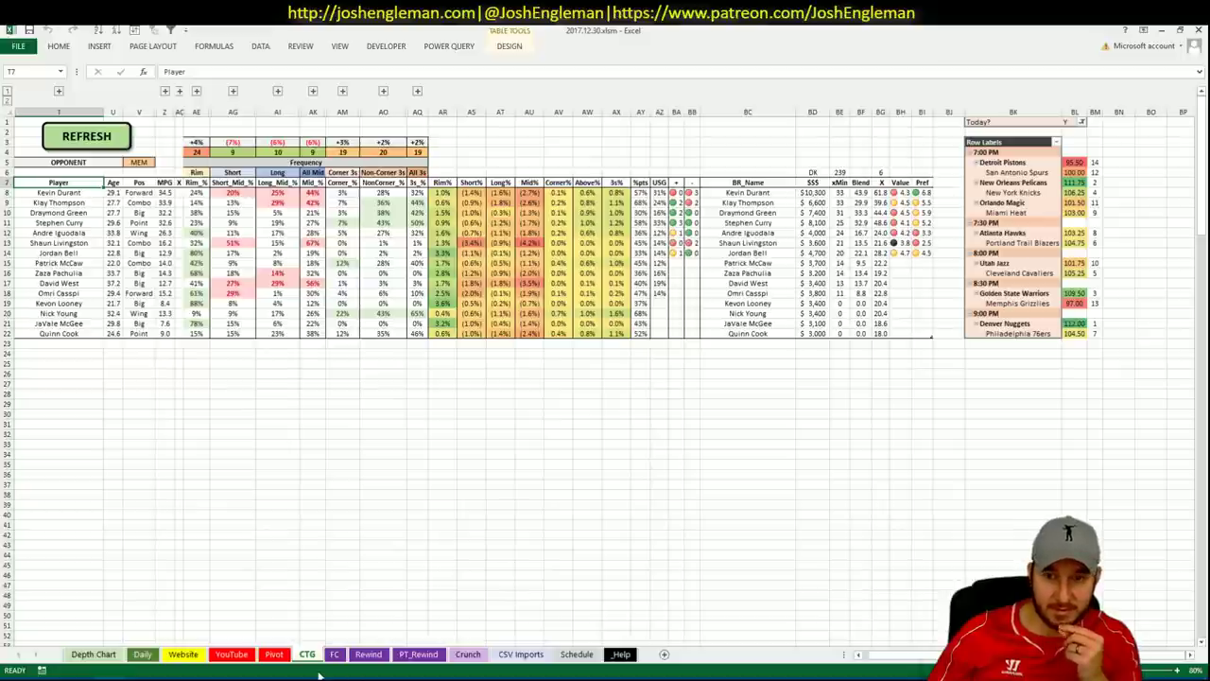
- Review the GSW projections on the Pivot sheet, and set the YouTube sheet's Team filter in AU1 to GSW
click(273, 653)
scroll(305, 496, down, 2)
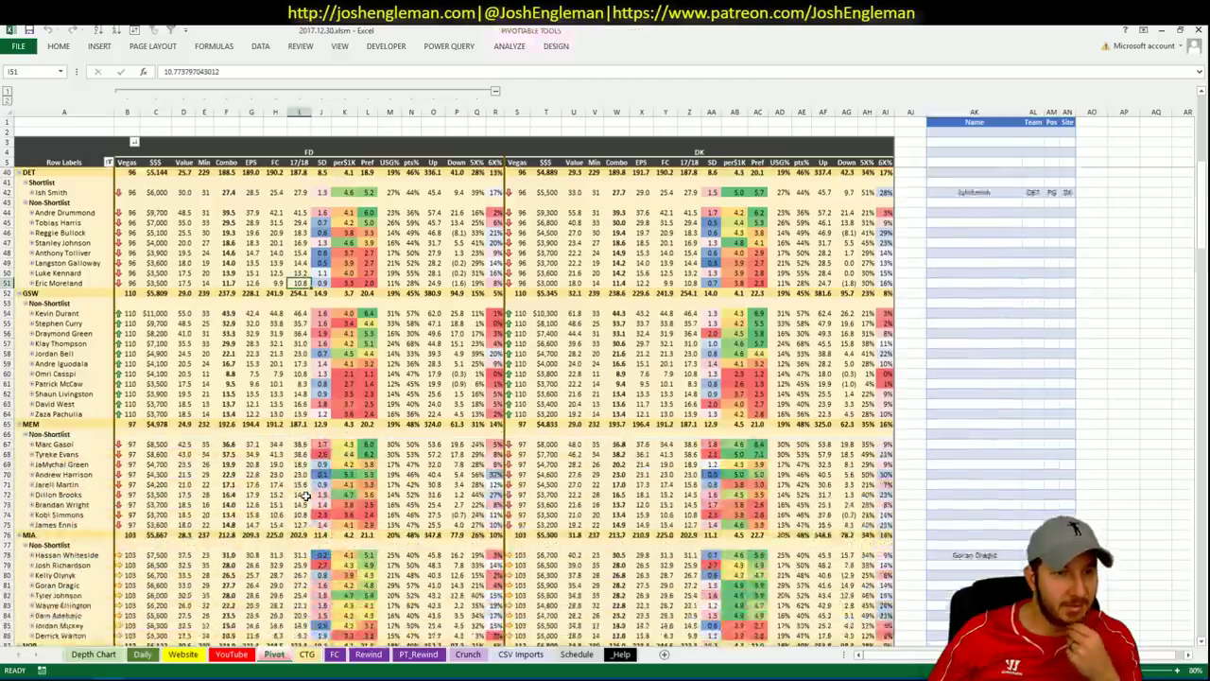
scroll(306, 495, down, 1)
scroll(305, 496, up, 1)
scroll(306, 496, down, 4)
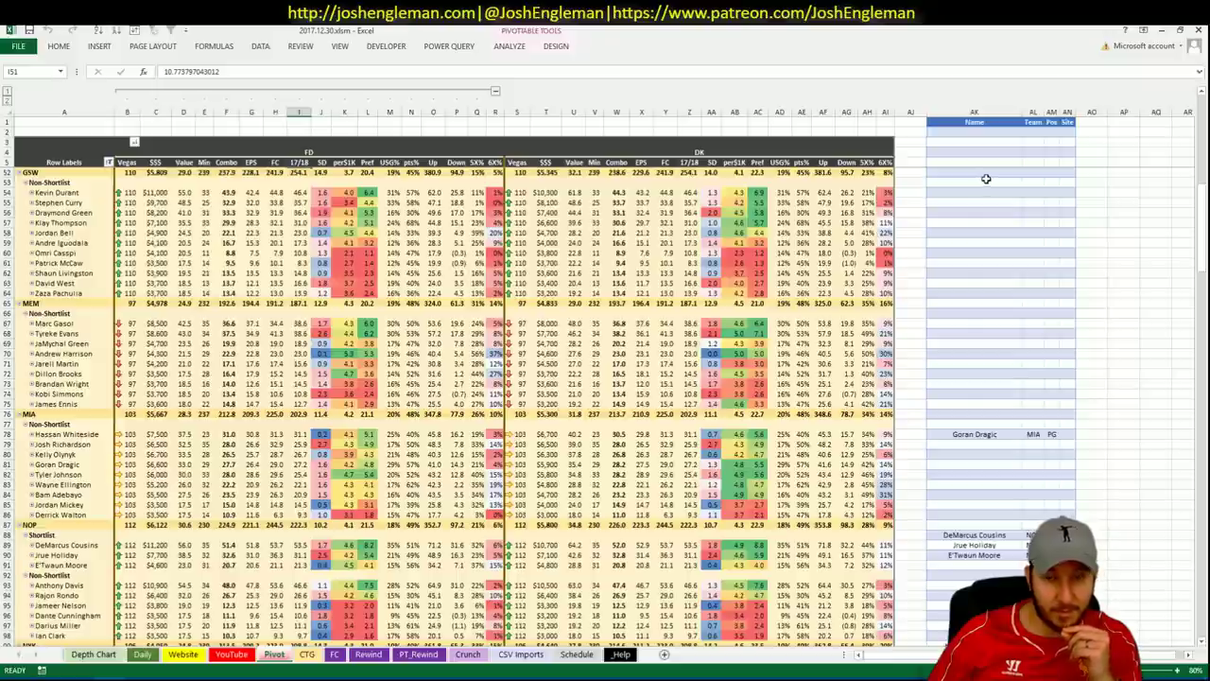
click(231, 654)
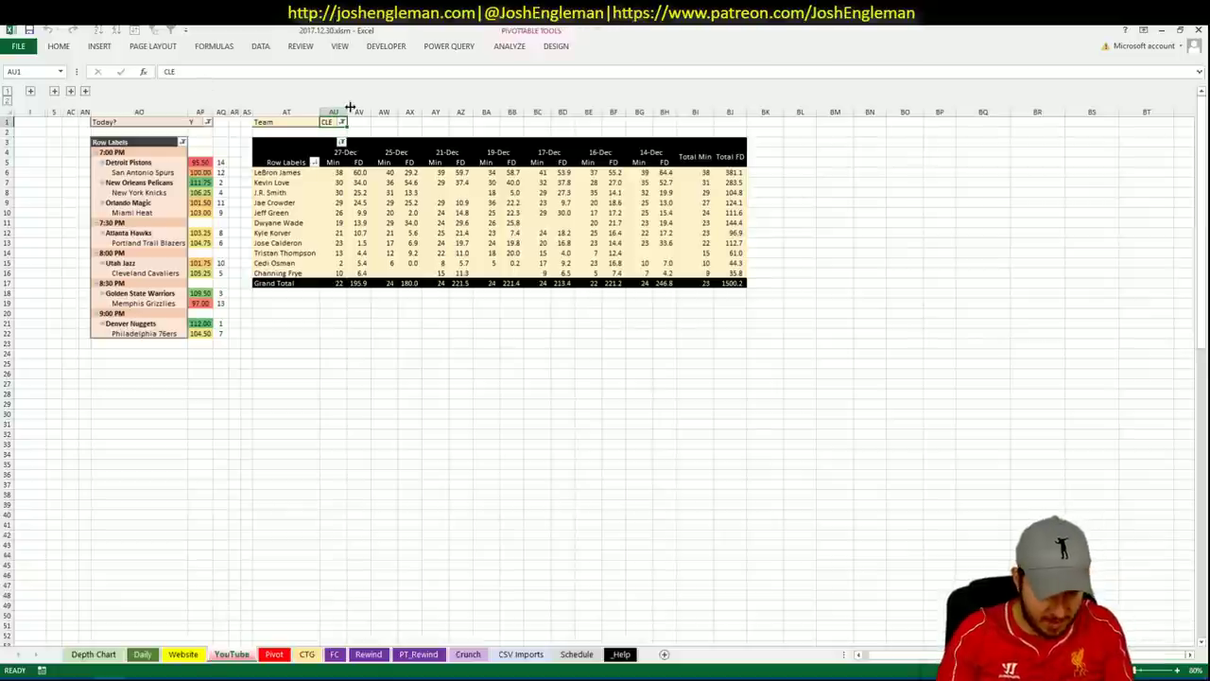
key(Up)
text(GSW)
key(Return)
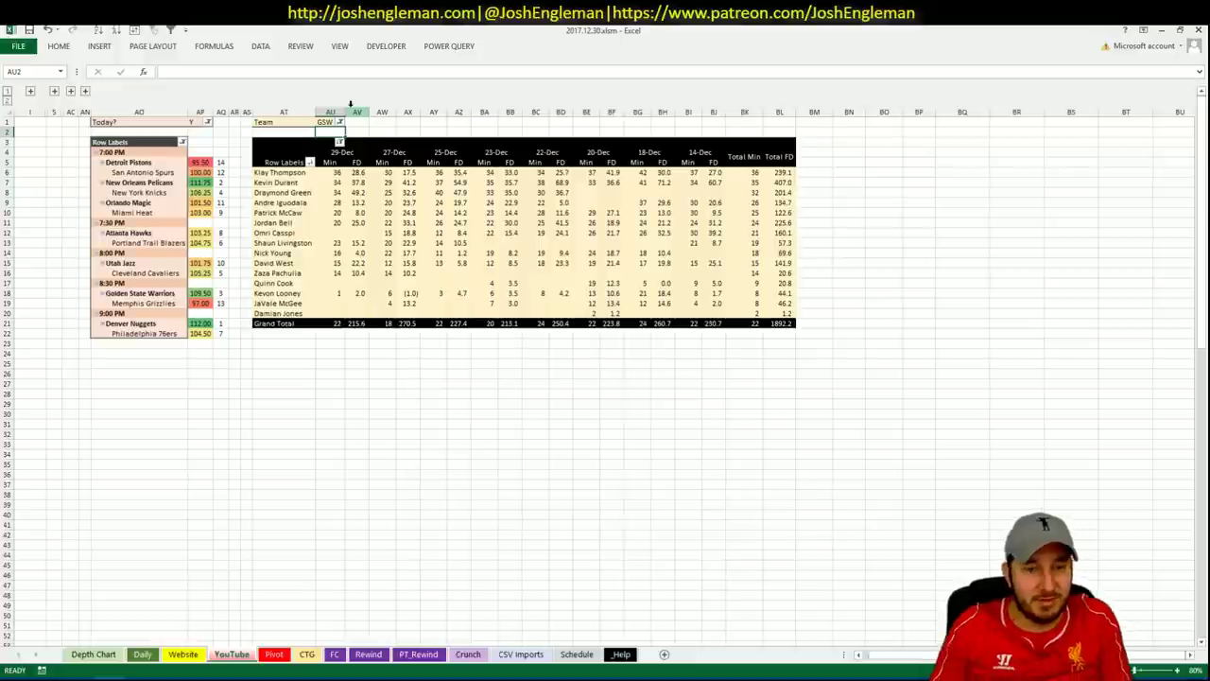
- Add Draymond Green to the shortlist Name column in cell AK56 of the Pivot sheet
click(275, 654)
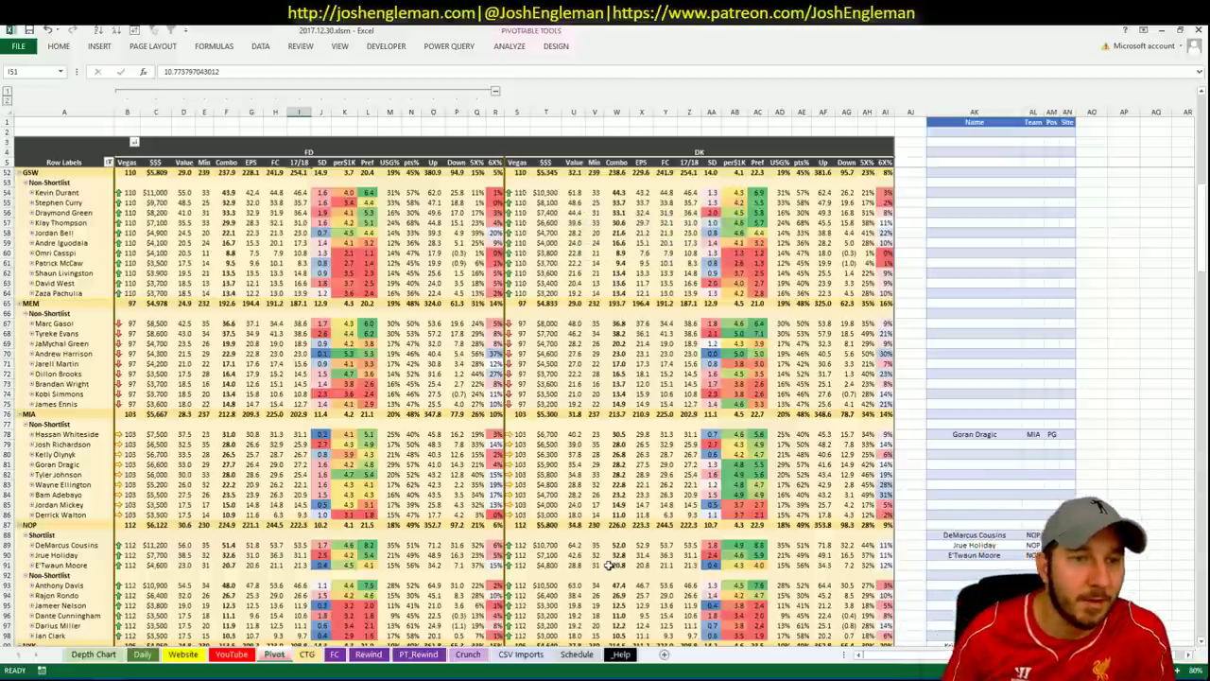
click(956, 214)
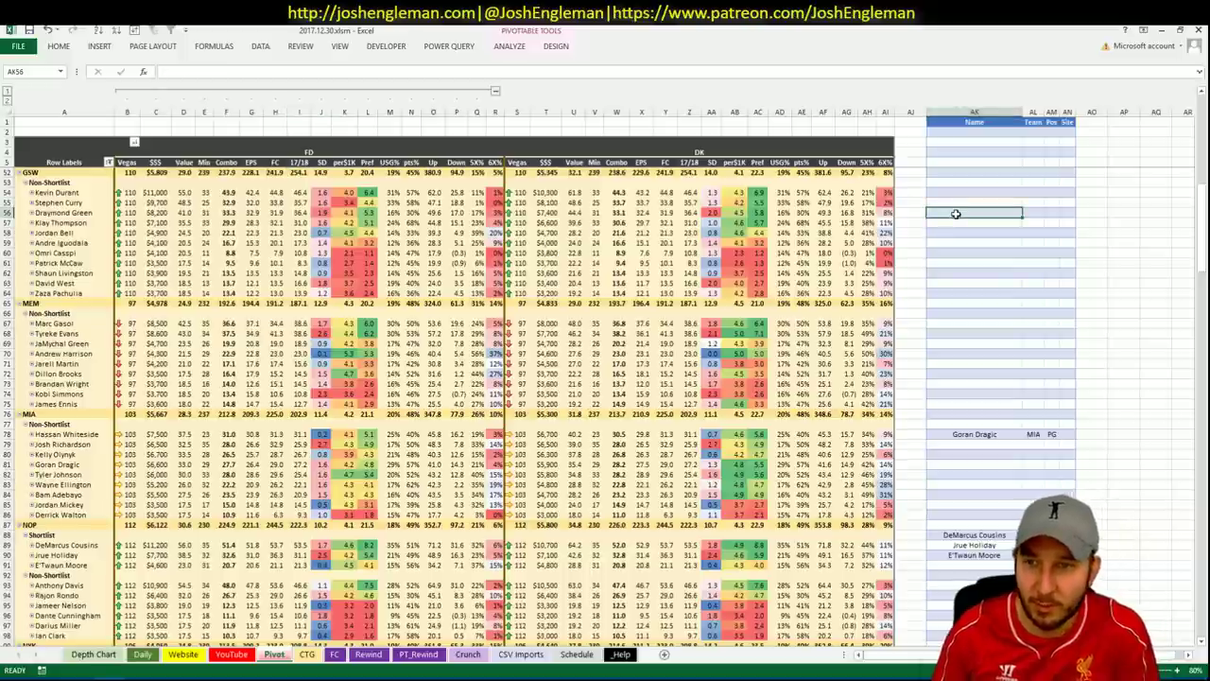
text(Draymo)
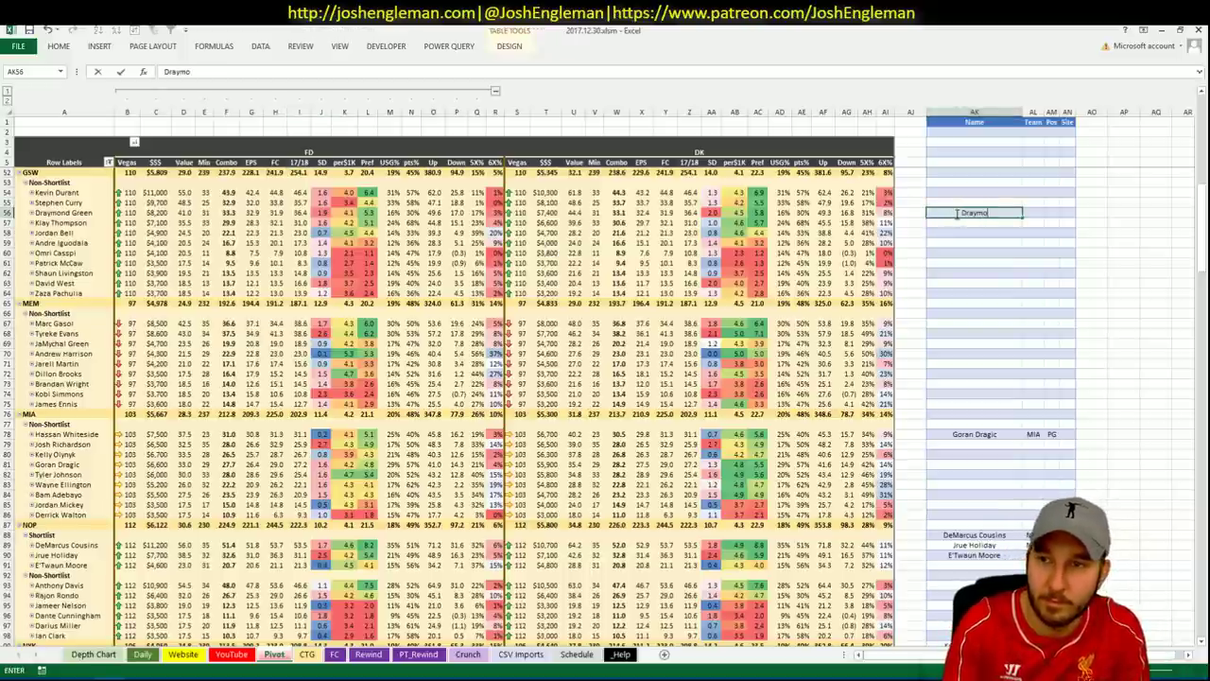
text(nd Green)
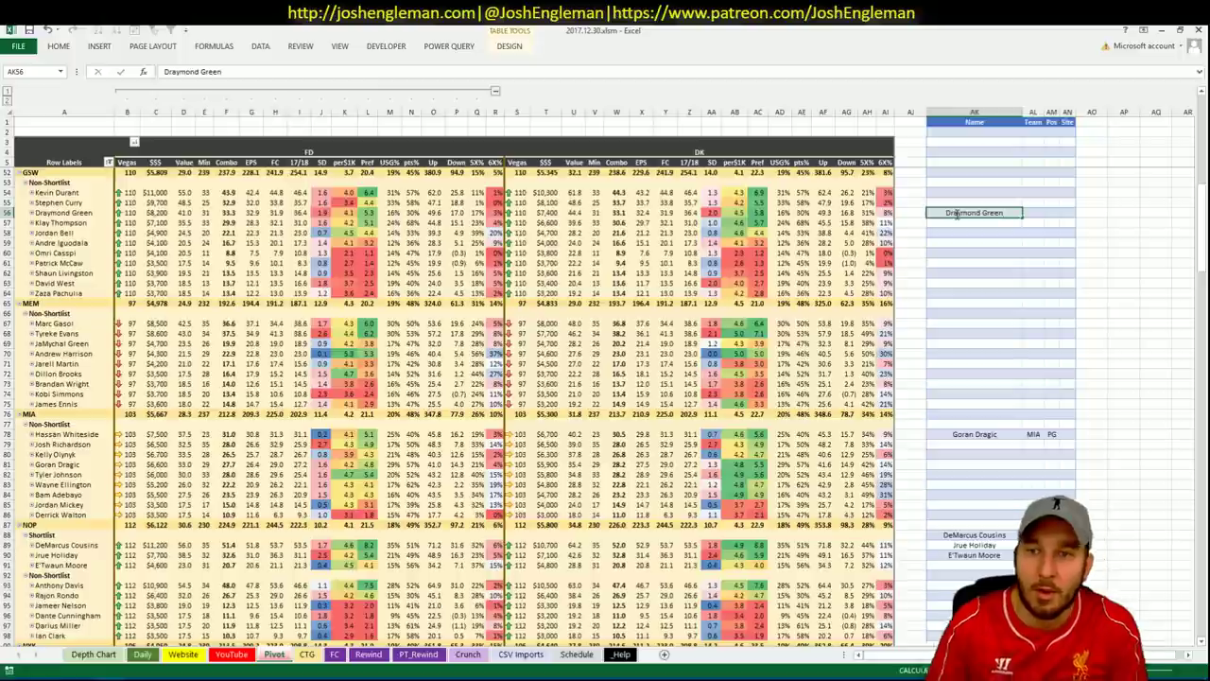
key(Up)
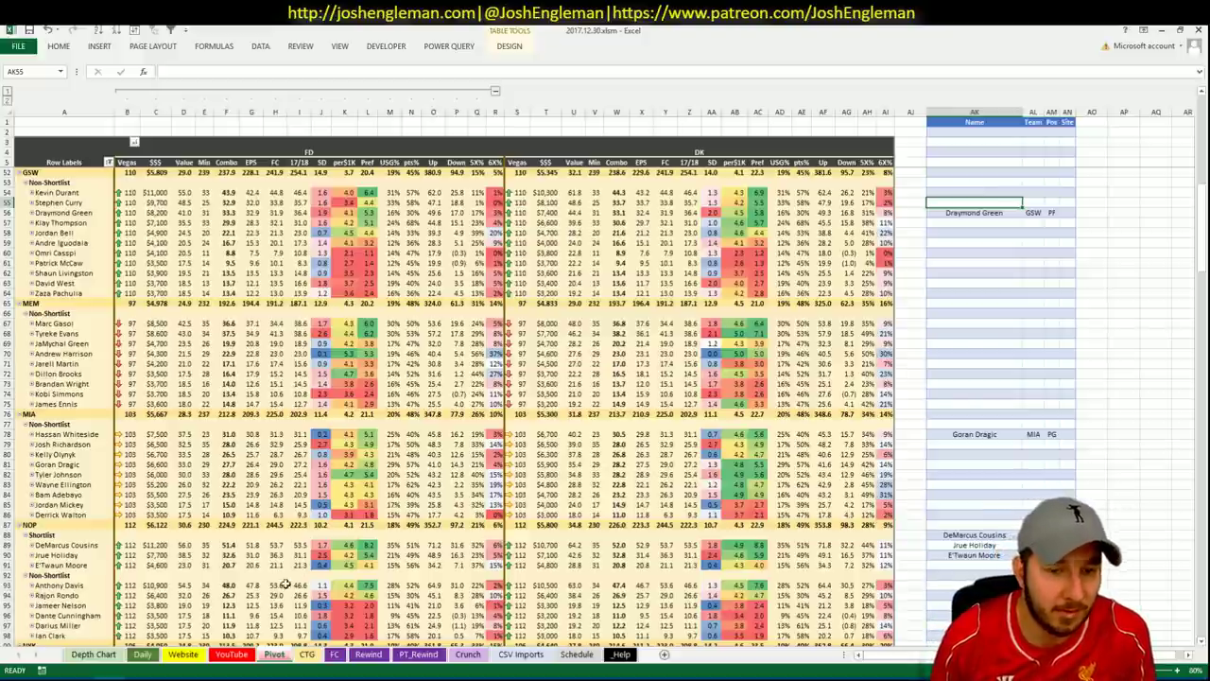
- Recheck Golden State's recent game minutes on the YouTube sheet, and examine the GSW and MEM projections on the Pivot sheet
click(236, 654)
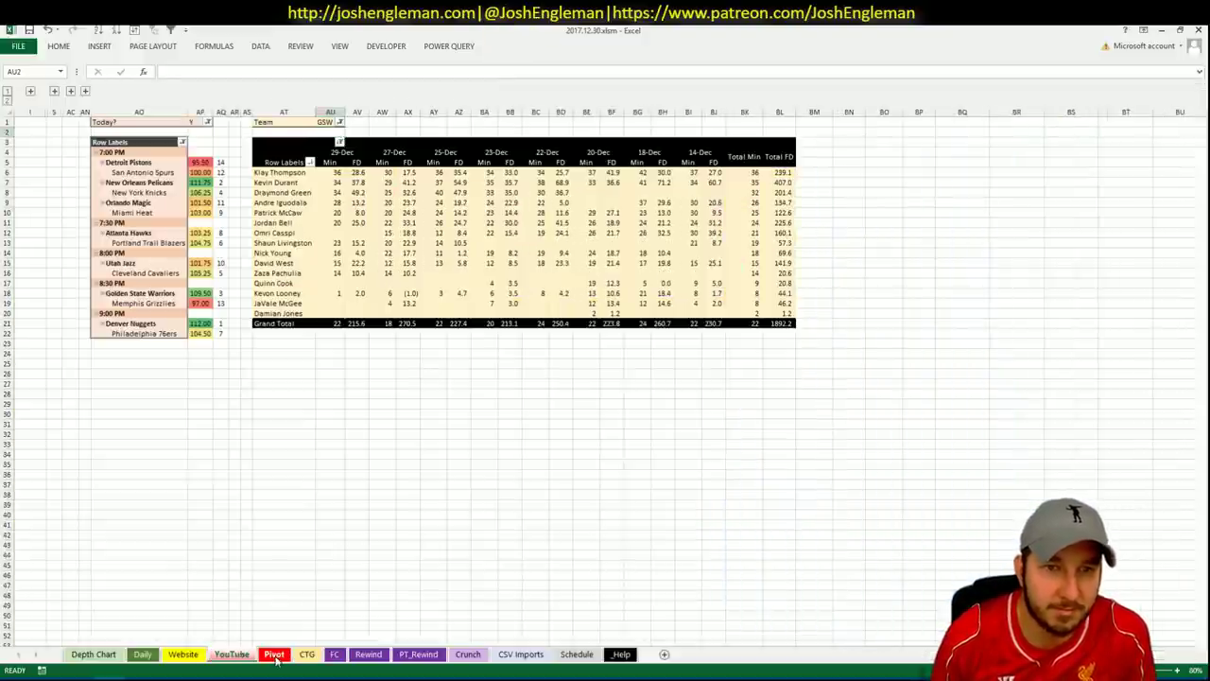
click(274, 654)
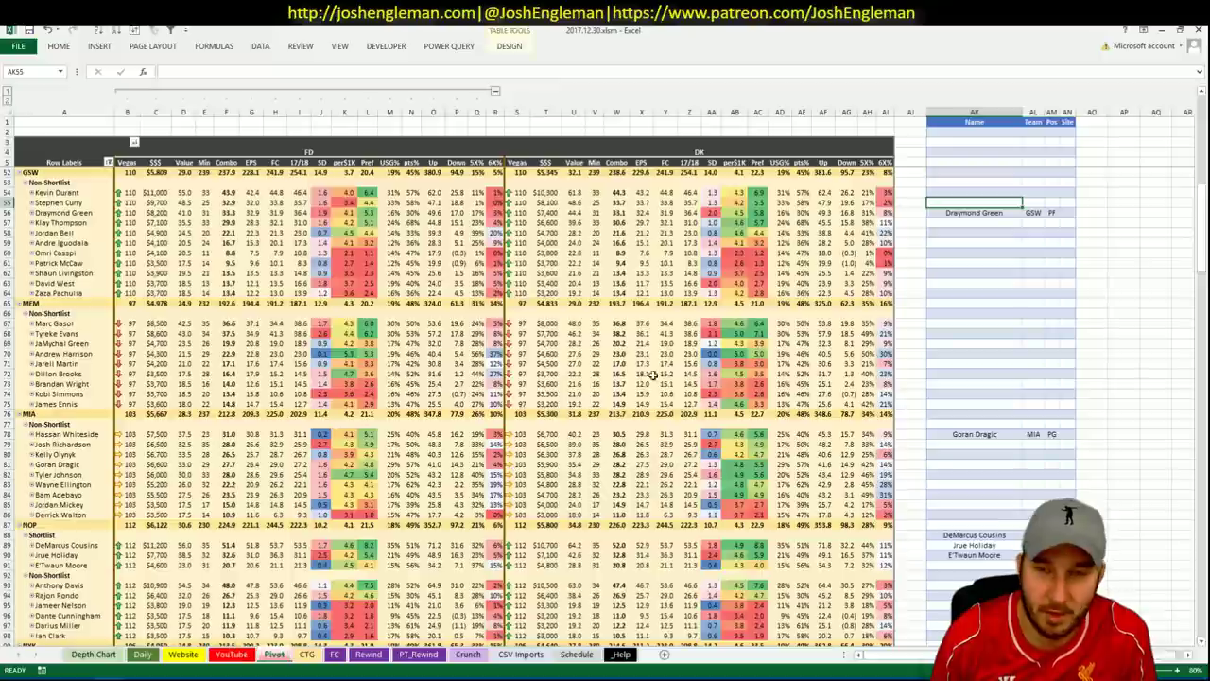
click(1010, 213)
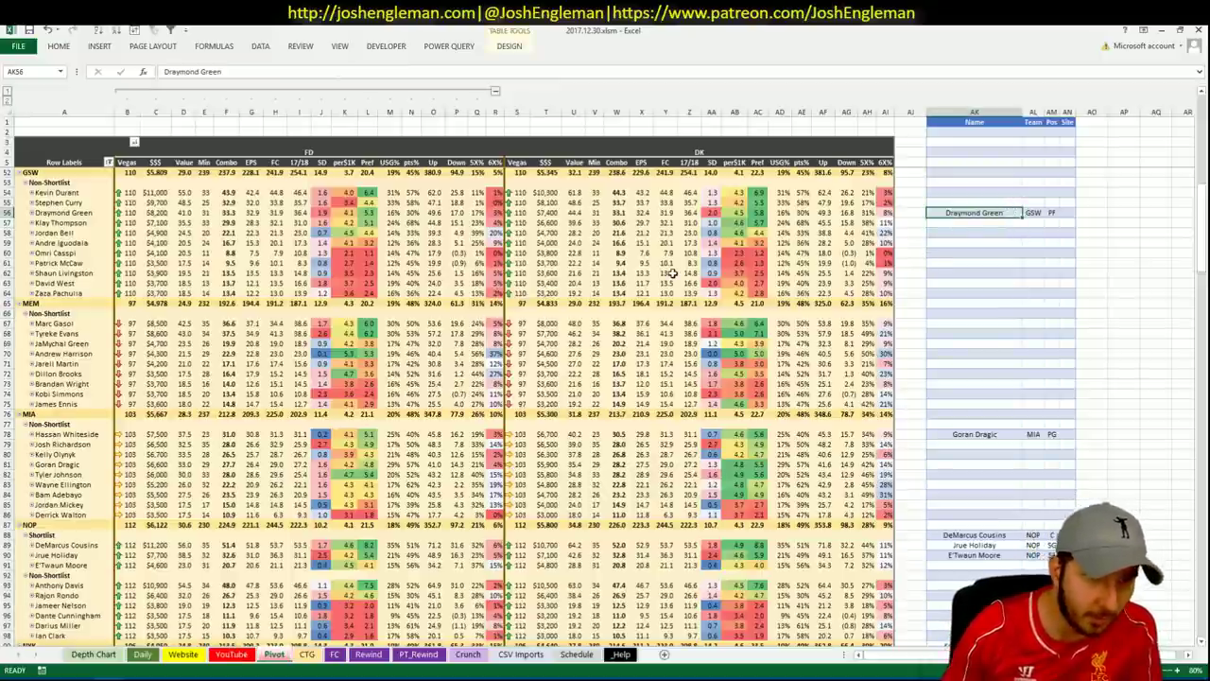
click(422, 374)
scroll(430, 376, down, 4)
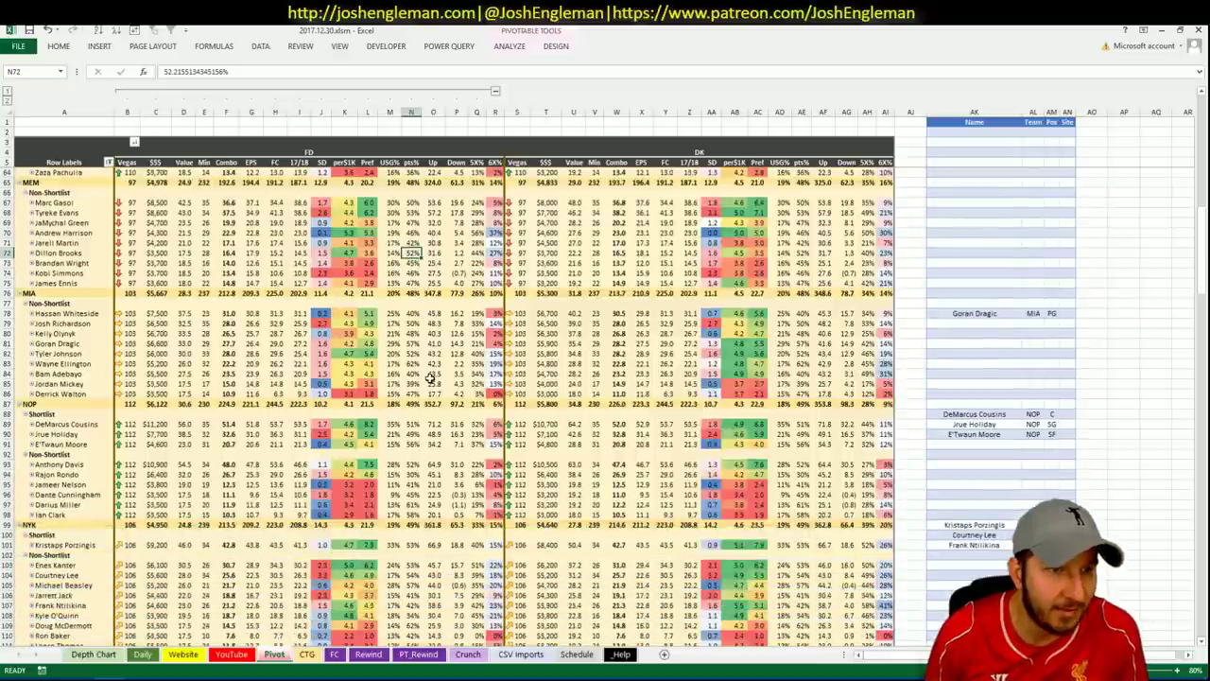
- Set the CTG sheet's opponent to GSW, and open the Memphis Grizzlies team page on Cleaning the Glass in the browser
click(312, 654)
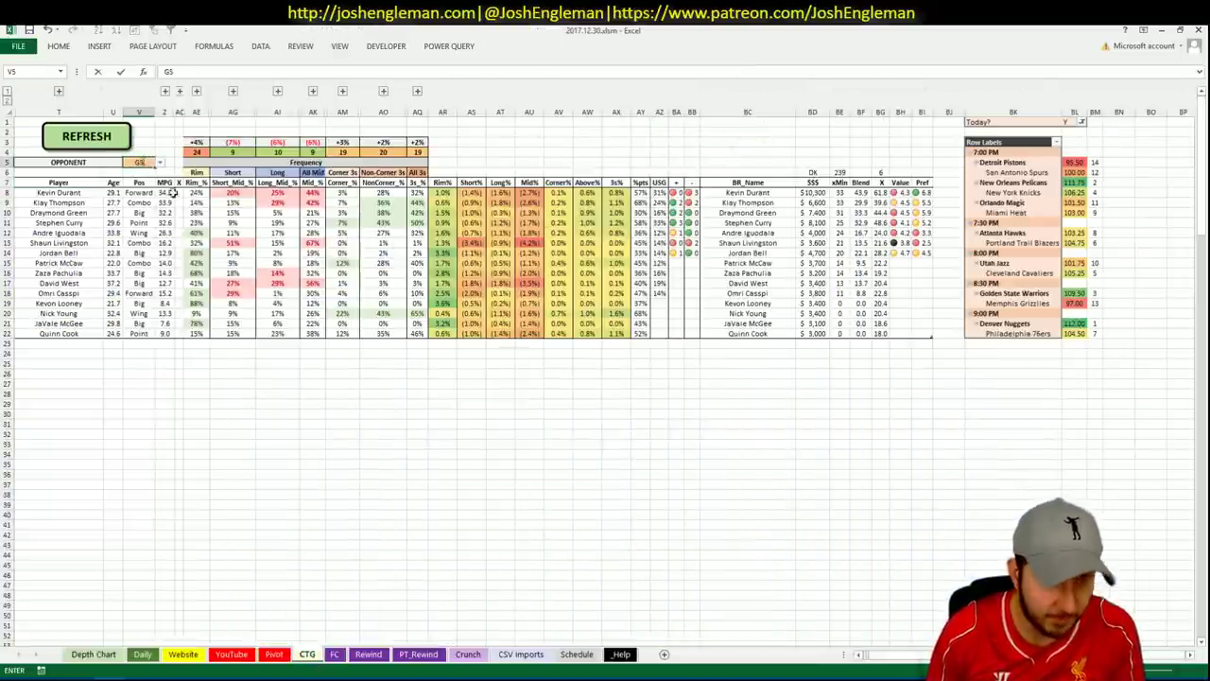
click(110, 672)
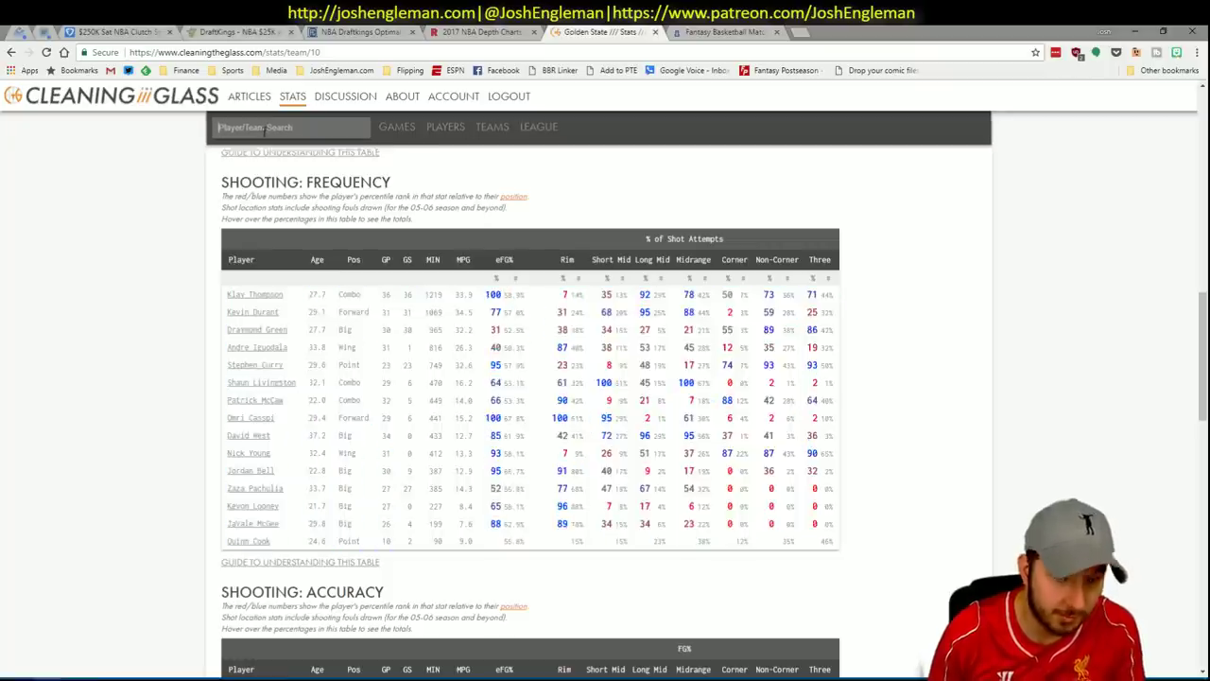
text(mem)
key(Return)
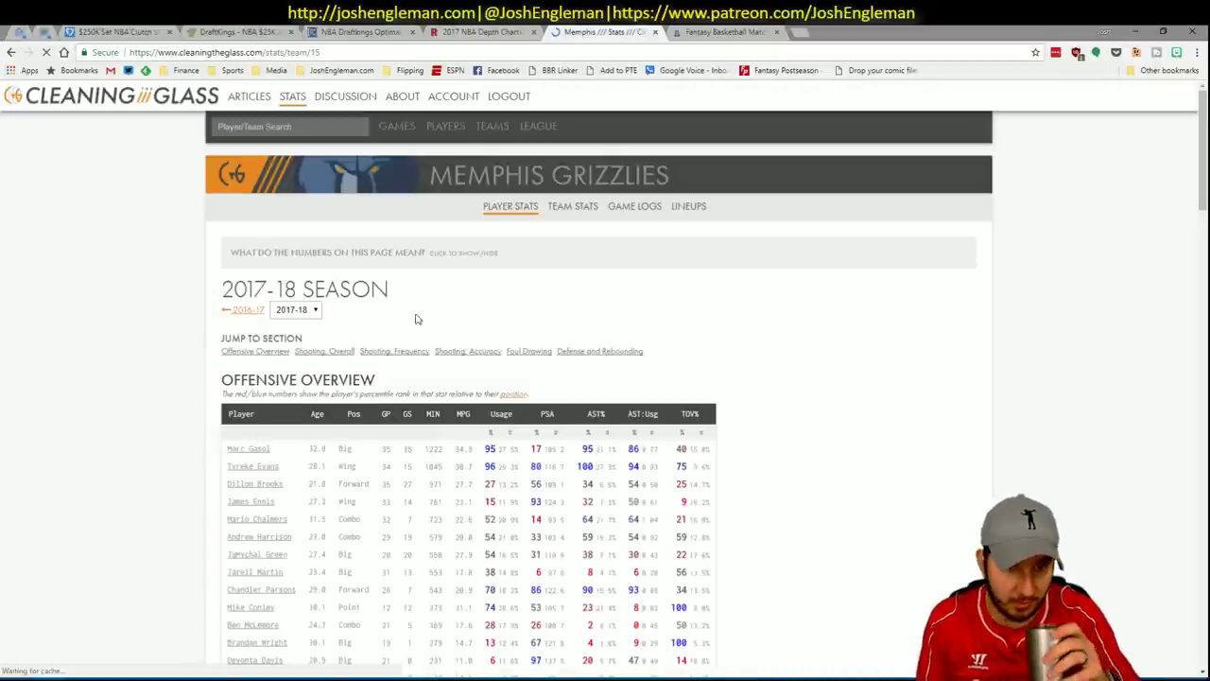
- Copy all Memphis player rows of the Shooting: Frequency table, and refresh the workbook's CTG sheet with them
click(410, 356)
mouse_move(726, 522)
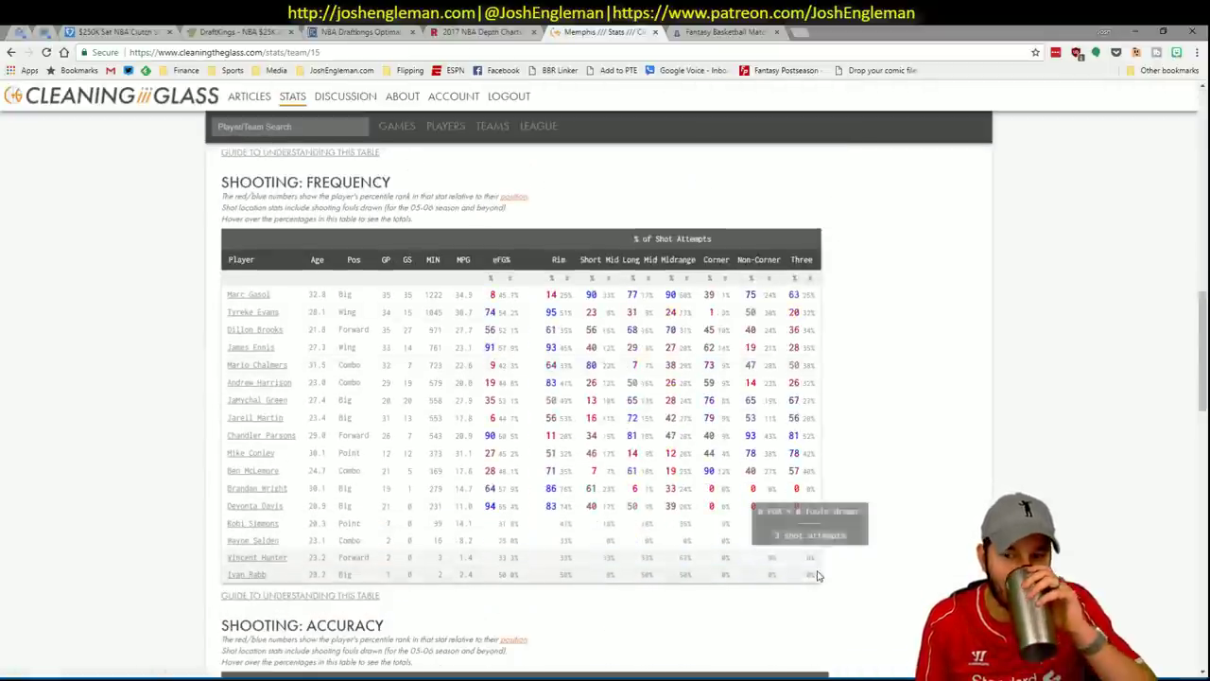
drag(726, 539, 230, 297)
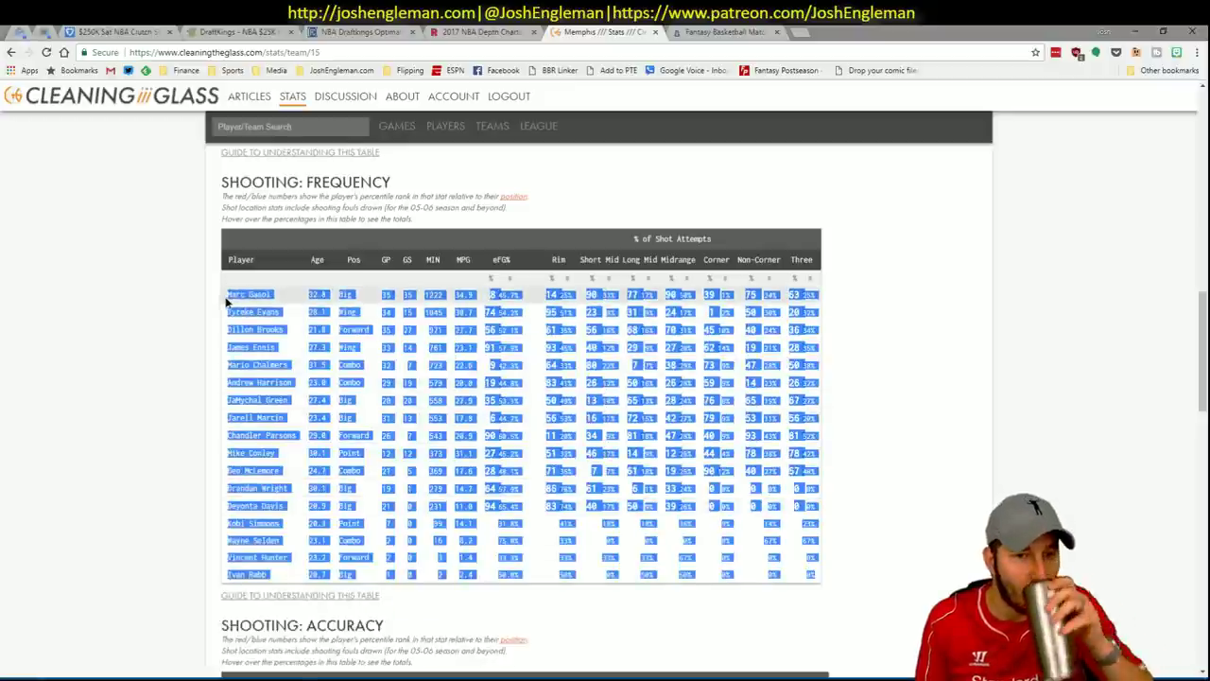
right_click(343, 307)
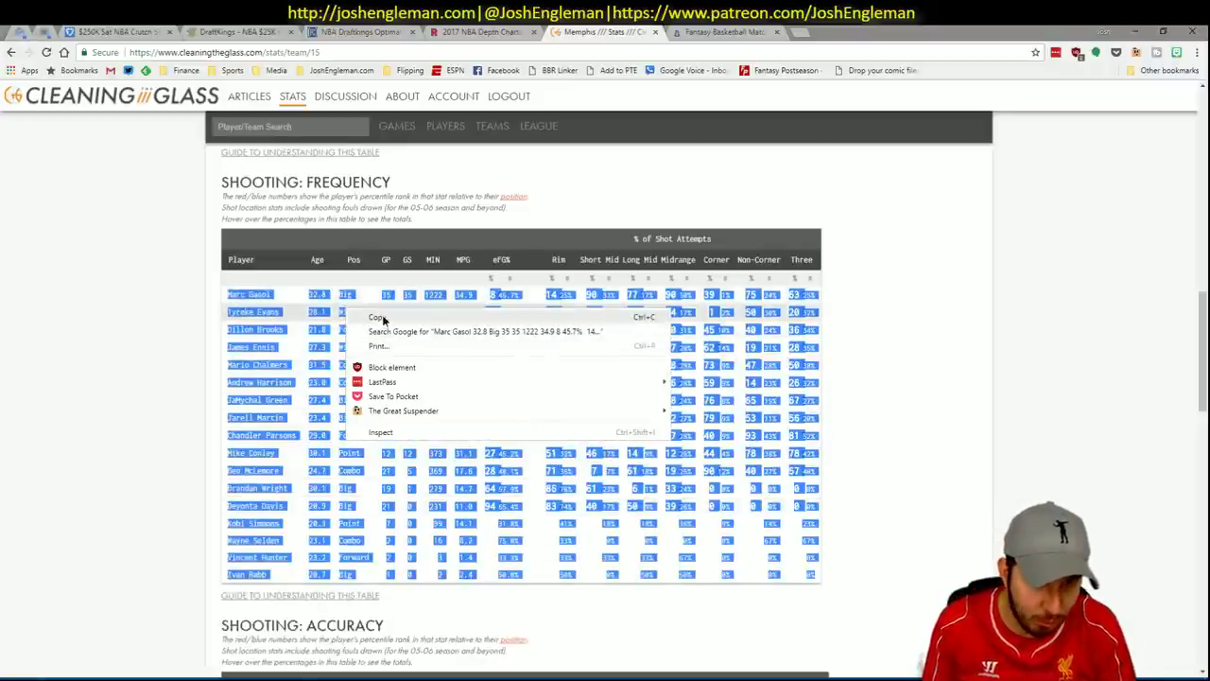
click(383, 315)
key(alt+Tab)
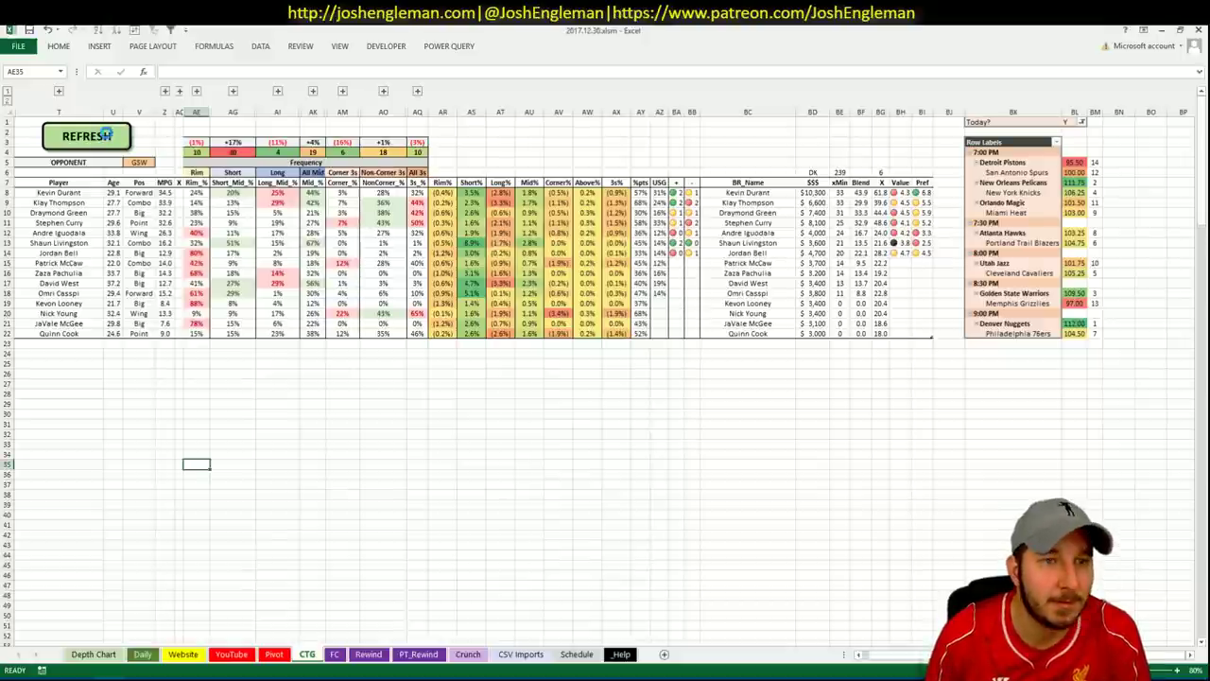
click(106, 135)
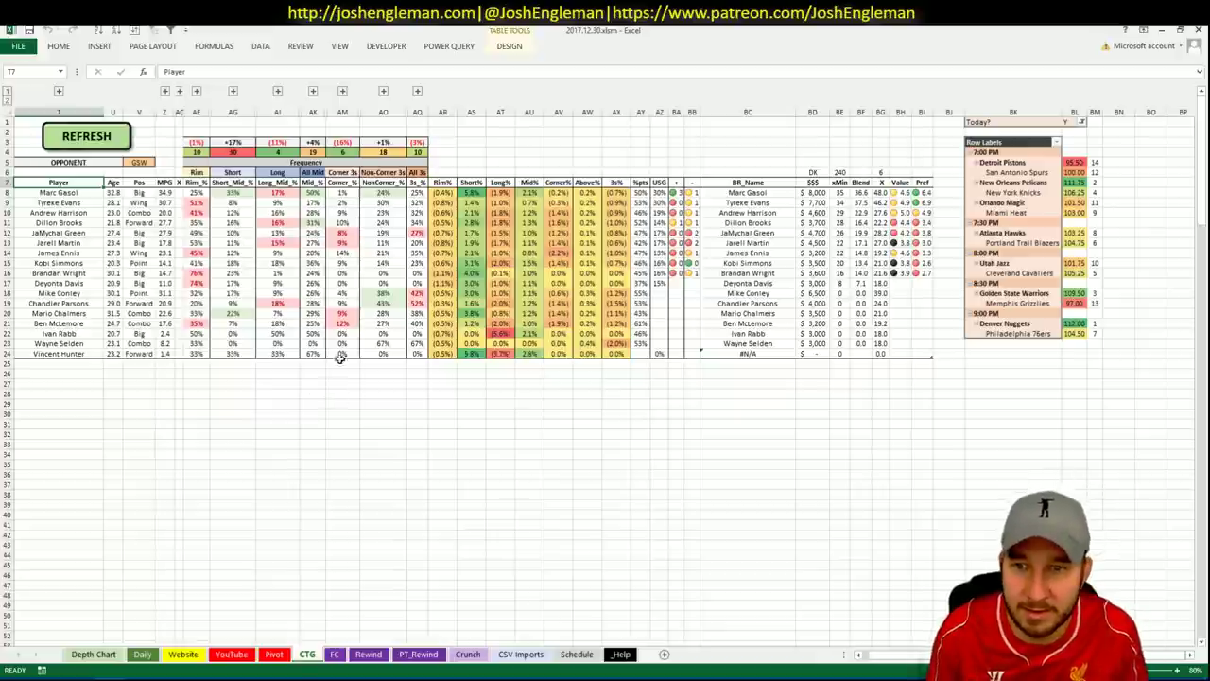
- Review the MEM projections on the Pivot sheet, and set the YouTube sheet's Team filter in AU1 to MEM
click(273, 653)
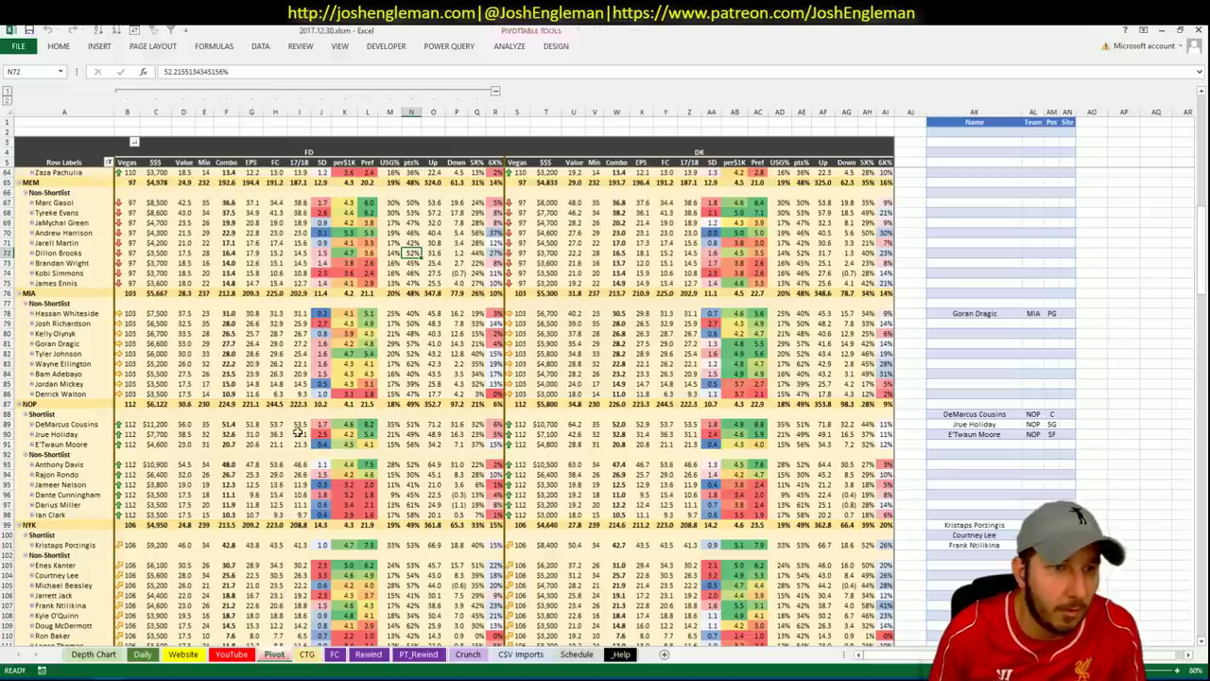
click(1204, 640)
click(969, 192)
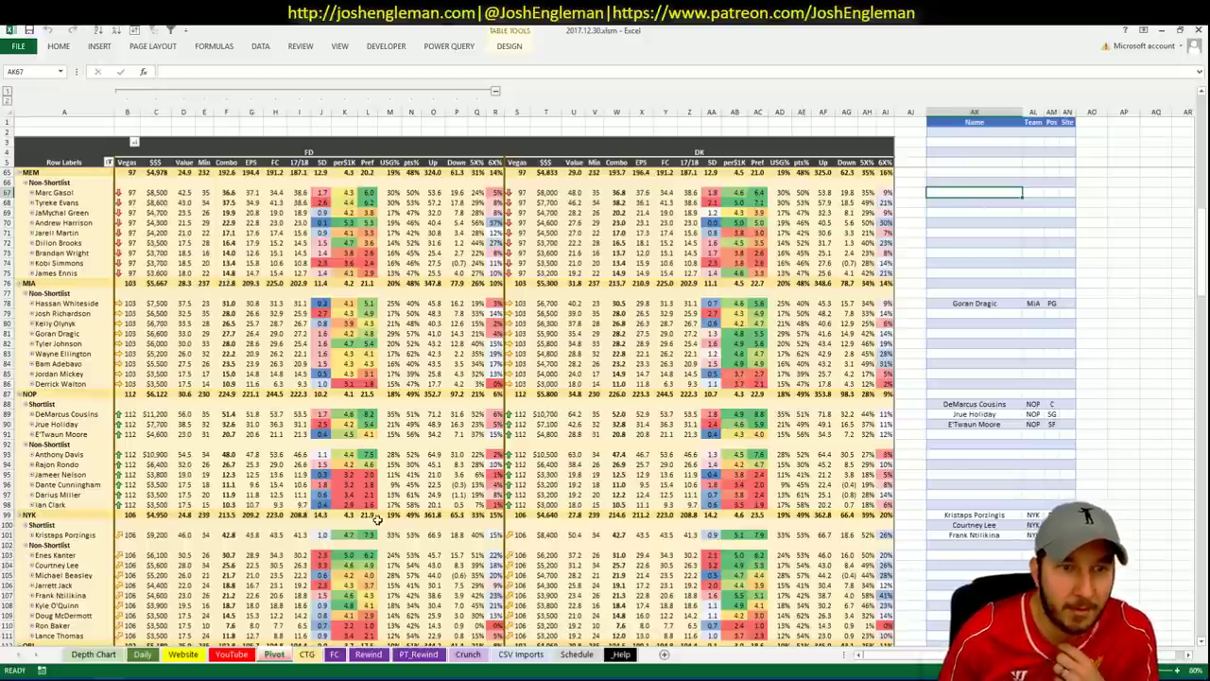
click(238, 654)
key(Up)
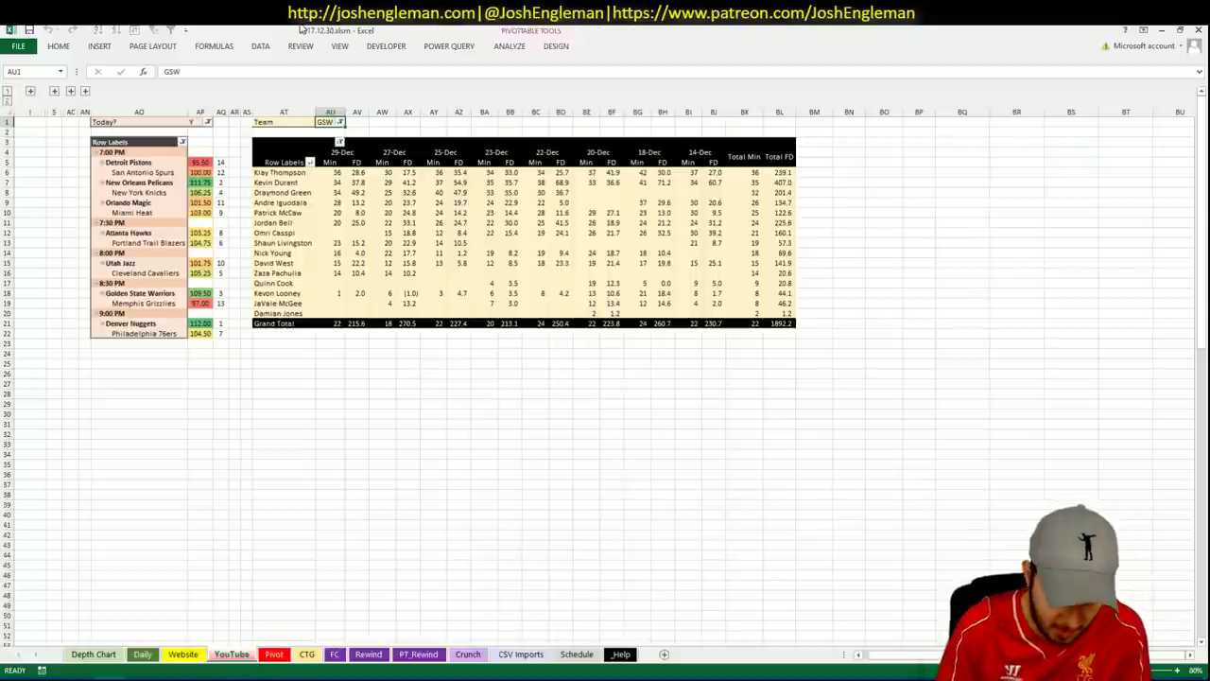
text(MEM)
key(Return)
key(Return)
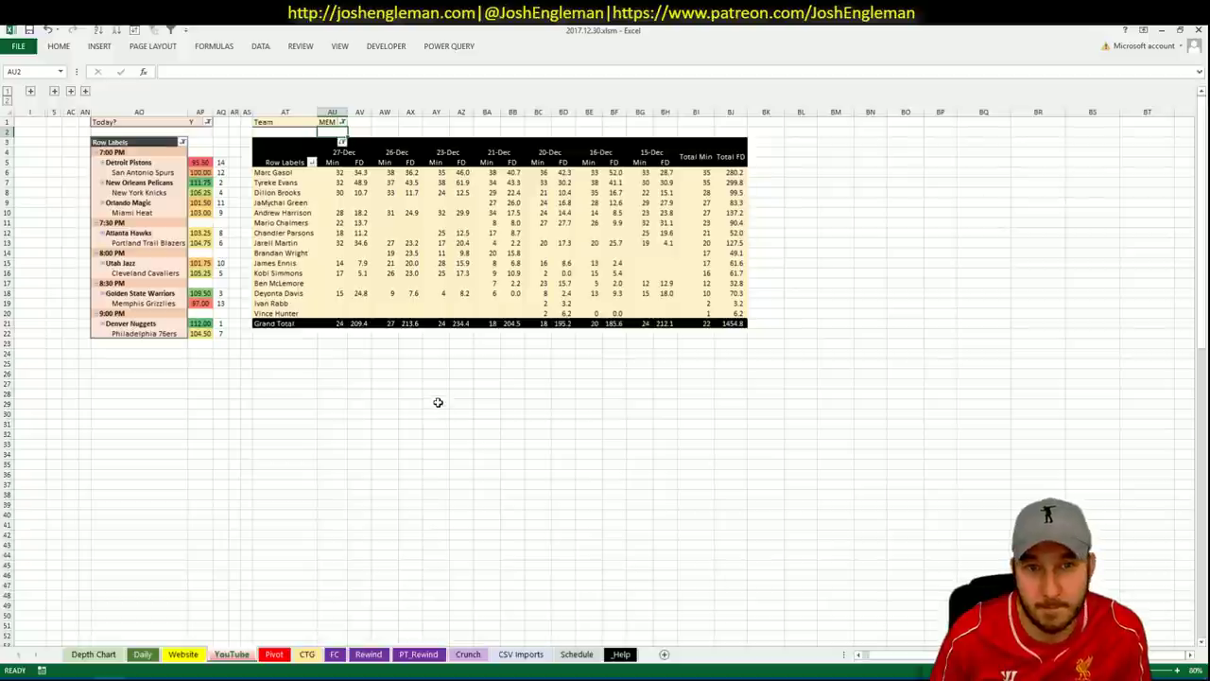
- Switch to the FantasyCruncher player list in the browser, show only centers, and filter Marc Gasol's game log to opponent GSW
click(276, 654)
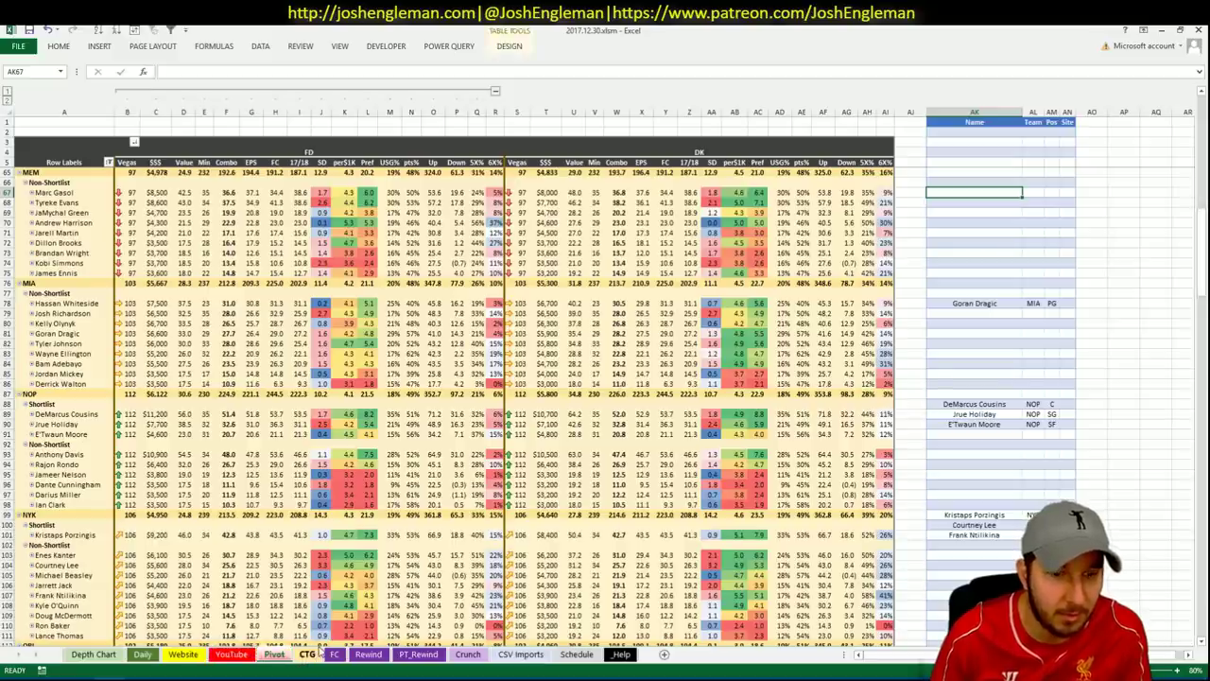
click(312, 675)
click(398, 31)
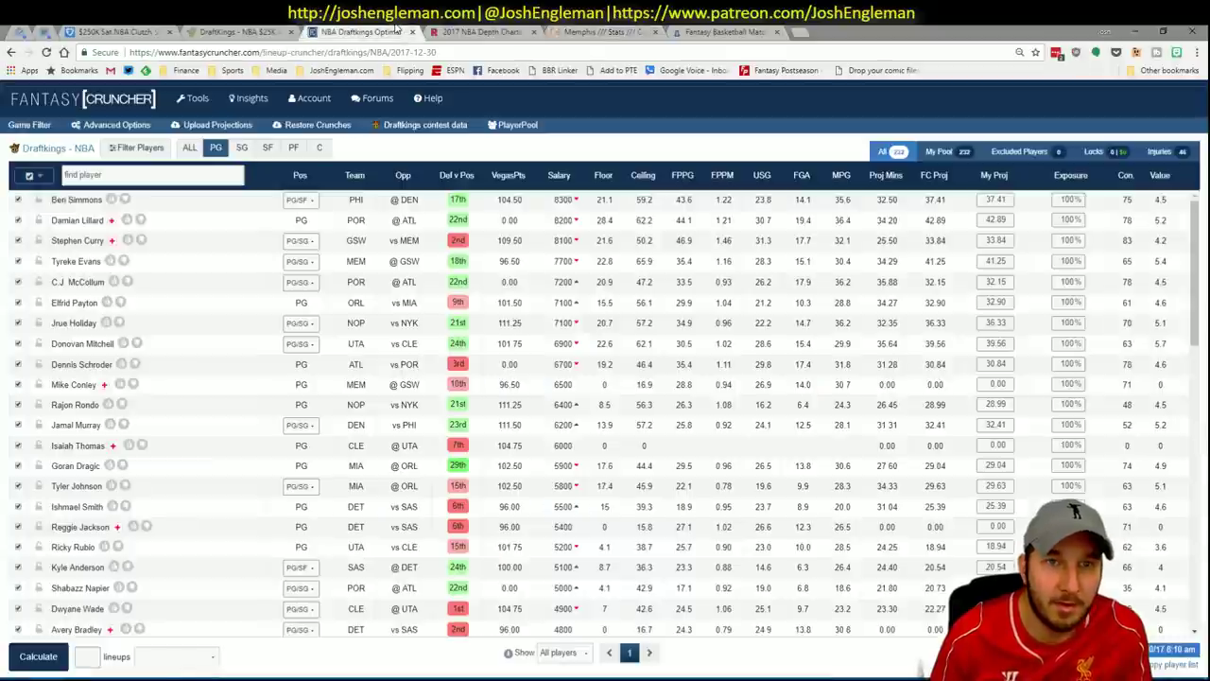
click(318, 147)
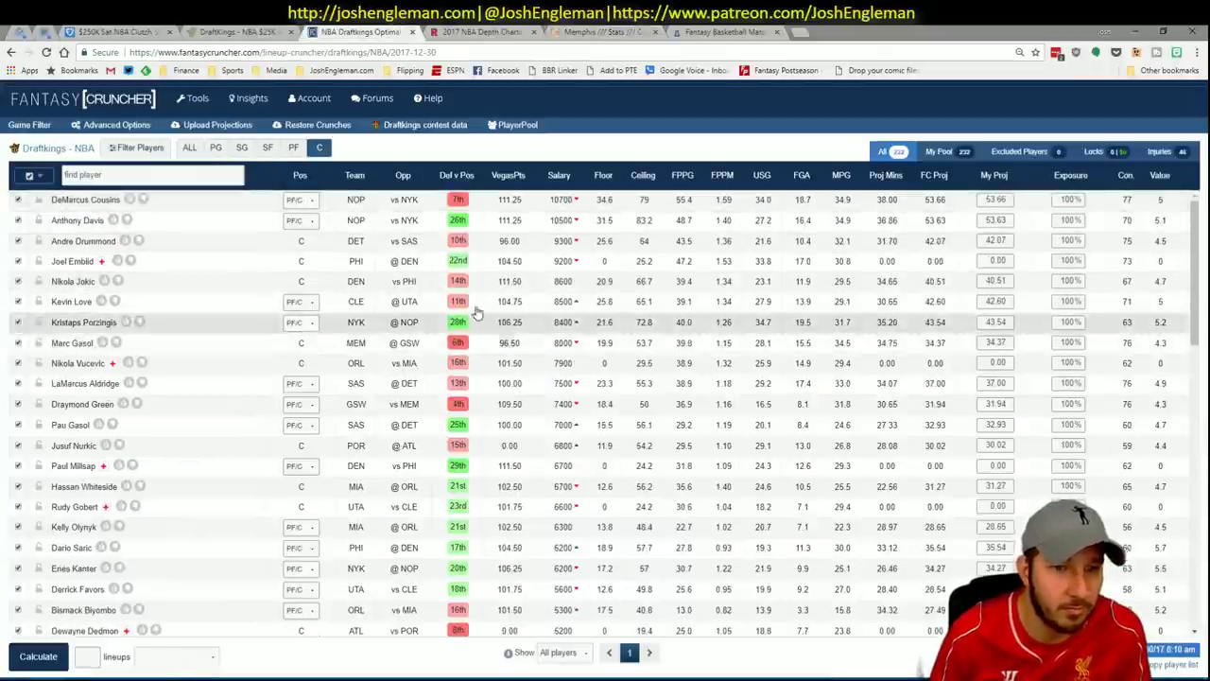
click(402, 343)
click(406, 371)
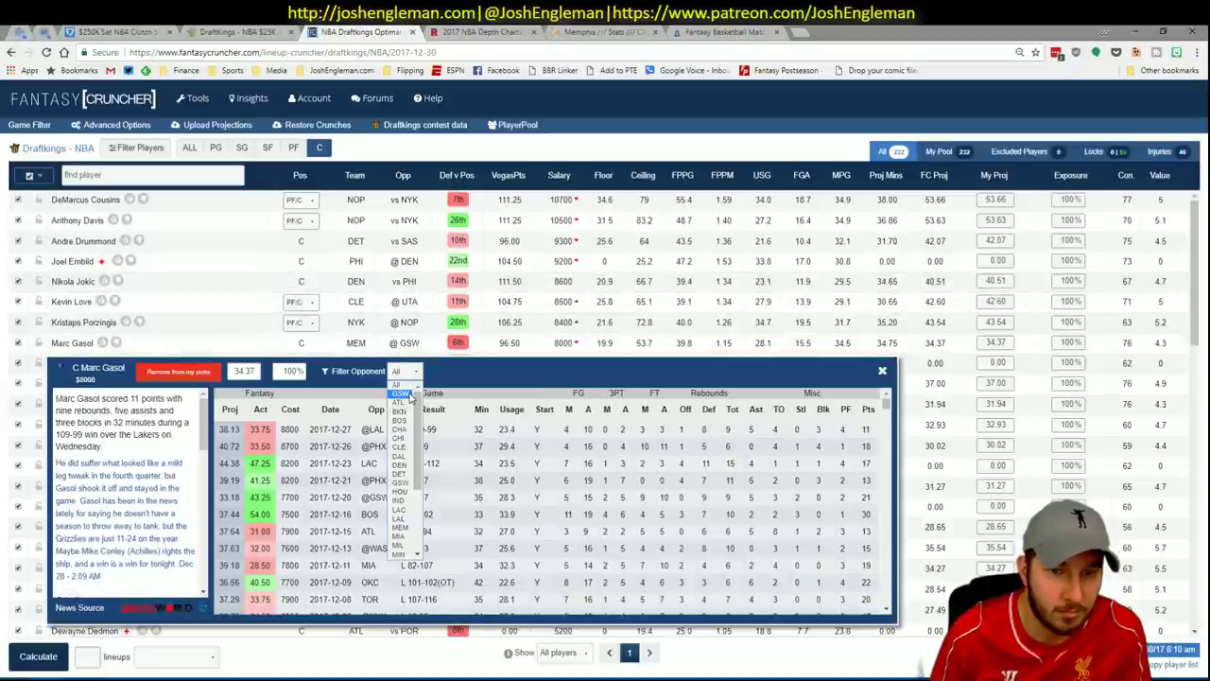
click(401, 393)
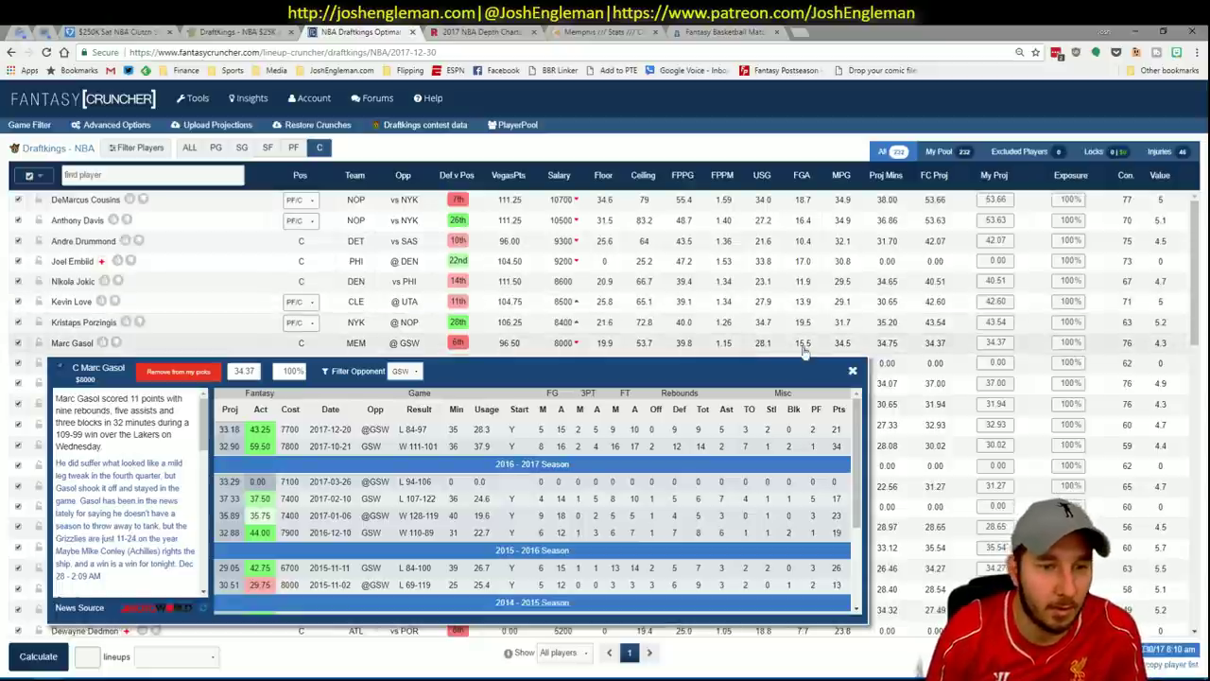
- Add Marc Gasol to the shortlist Name column in cell AK67 of the workbook's Pivot sheet
key(alt+Tab)
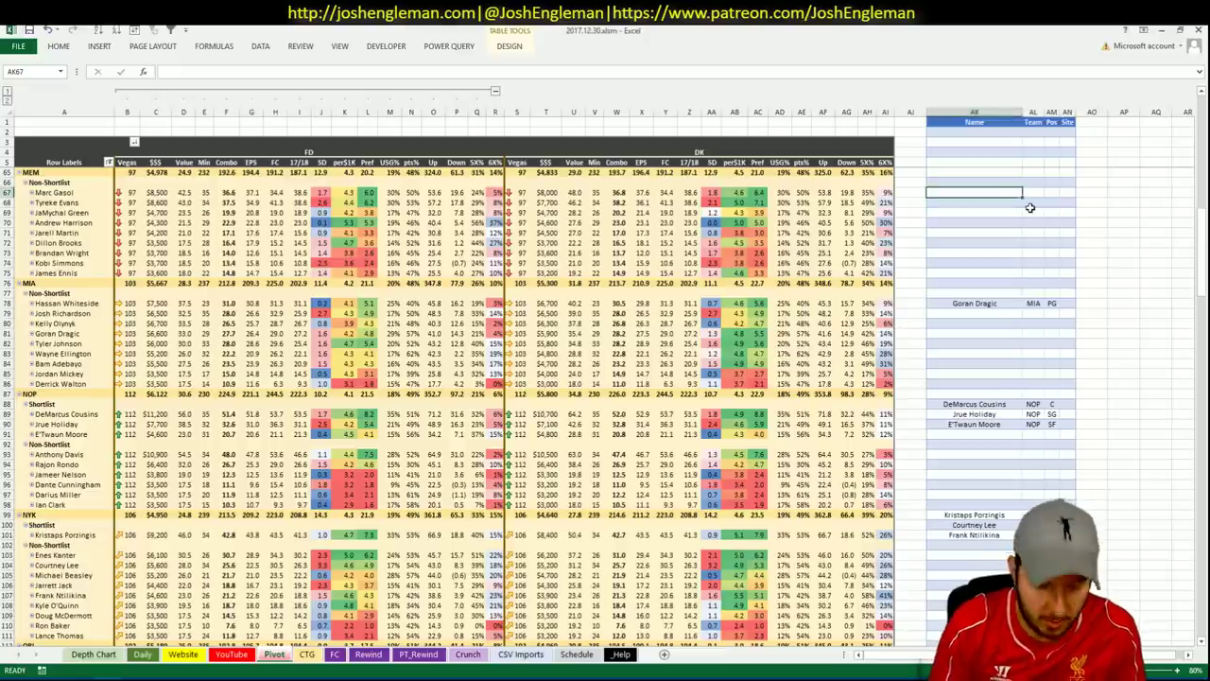
text(Marc Gasol)
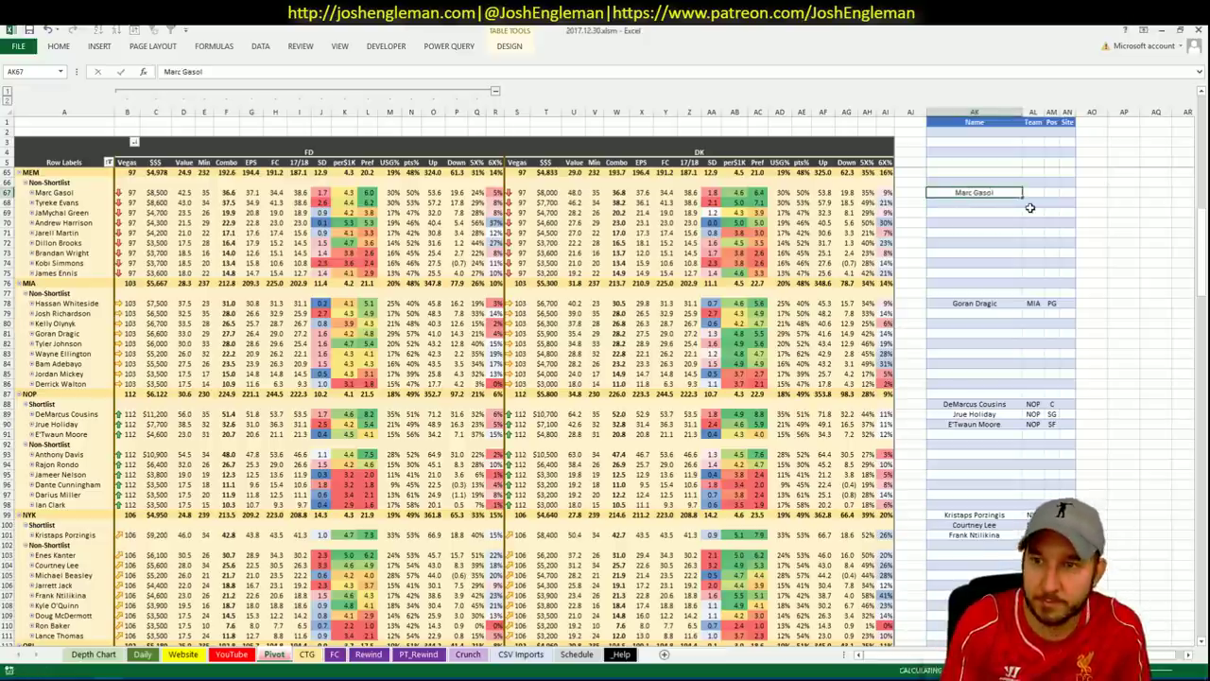
key(Return)
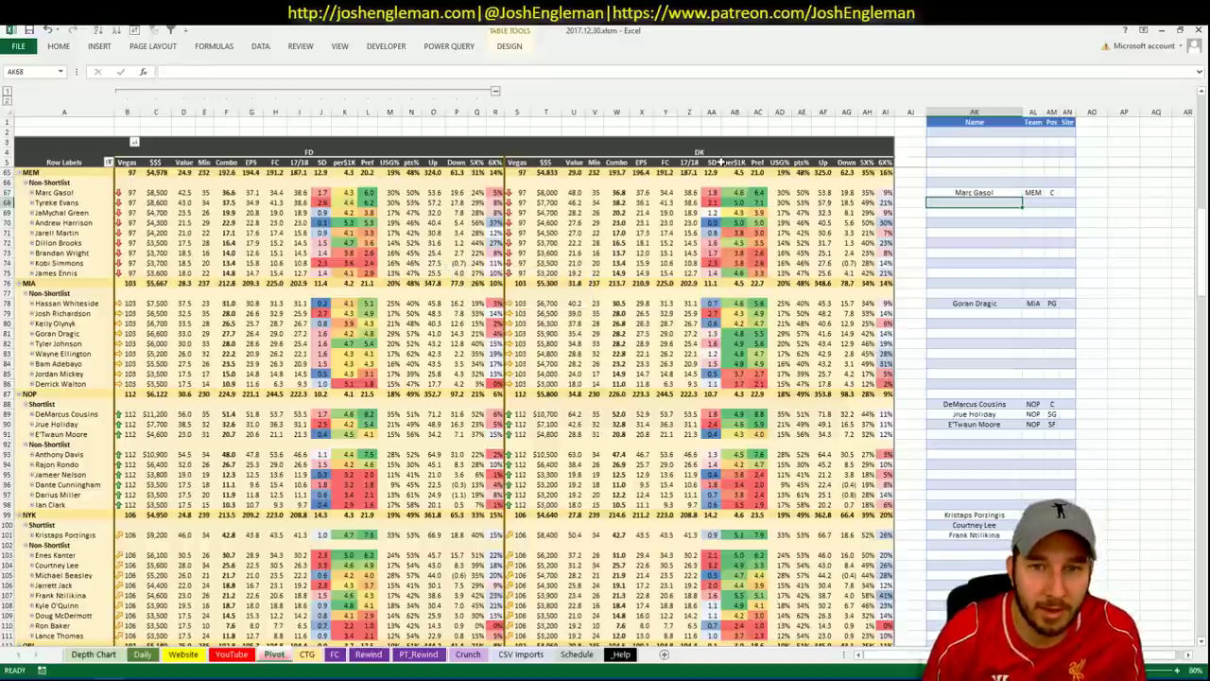
- Compare the remaining Memphis players' recent minutes, projections and shot-location matchup across the YouTube, Pivot and CTG sheets
click(230, 654)
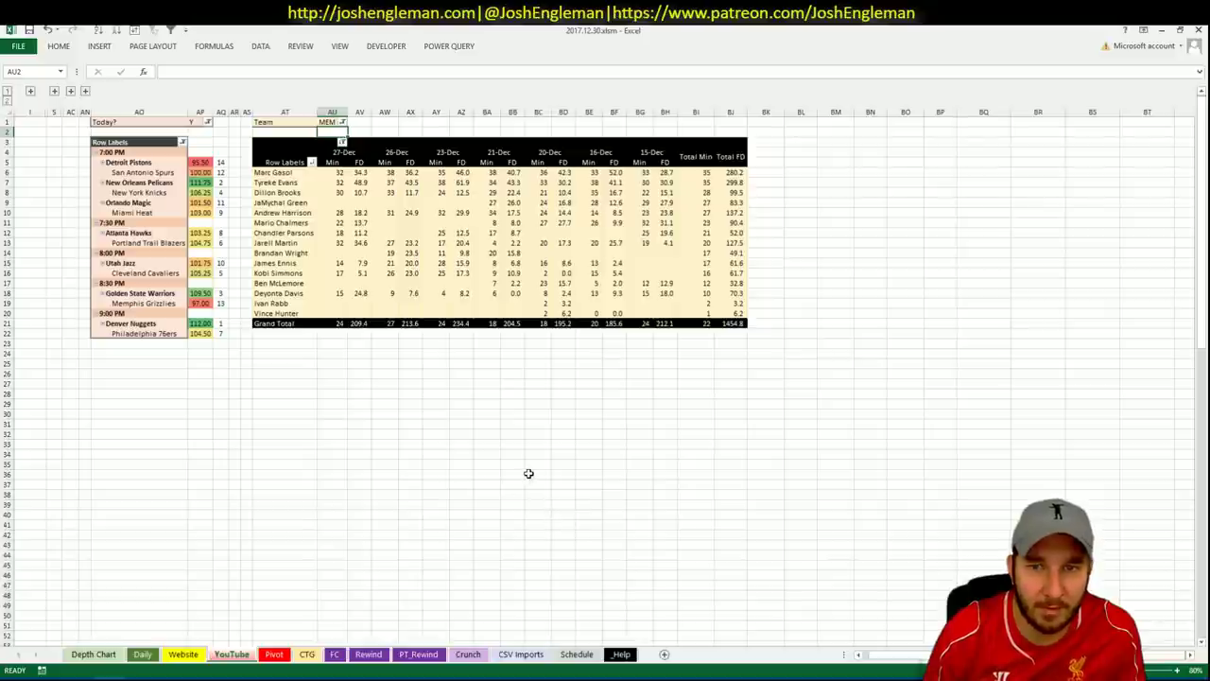
click(271, 655)
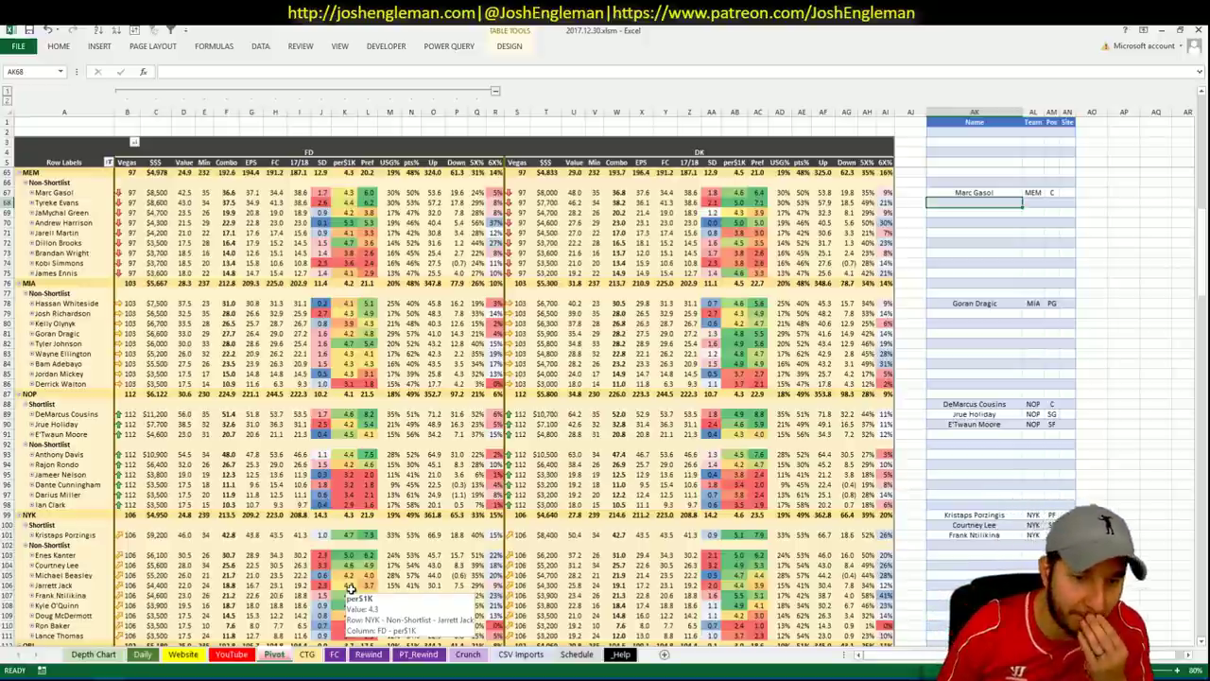
click(307, 655)
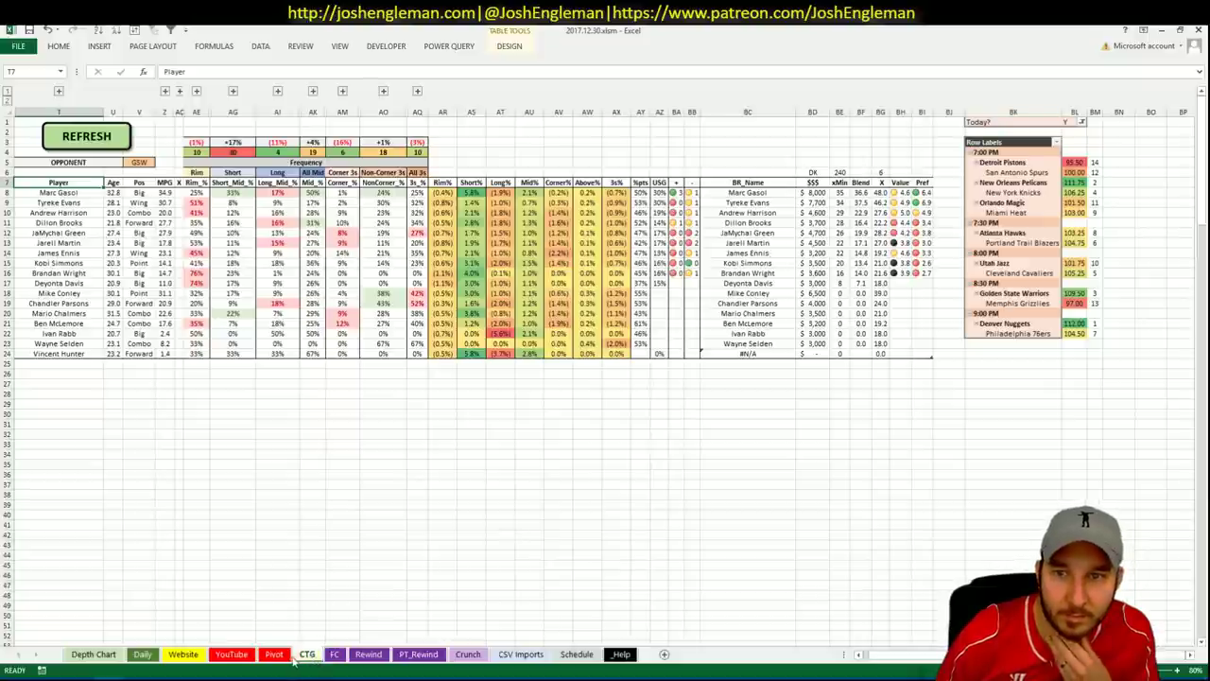
click(273, 654)
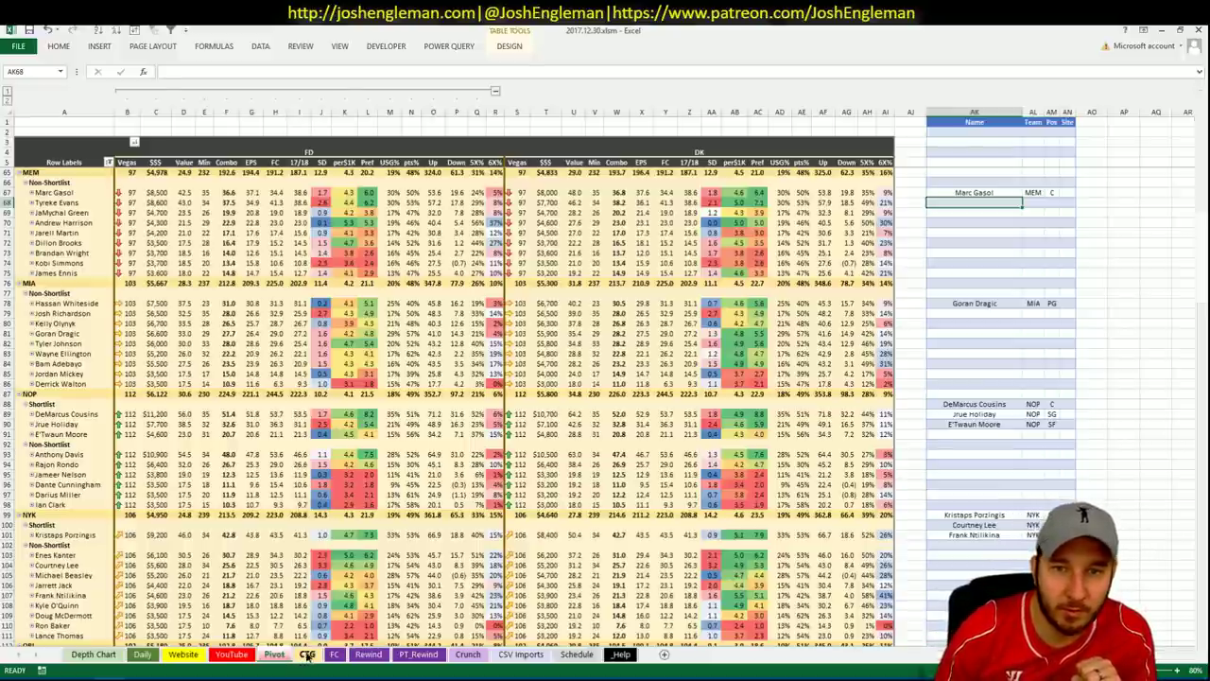
click(307, 656)
click(275, 655)
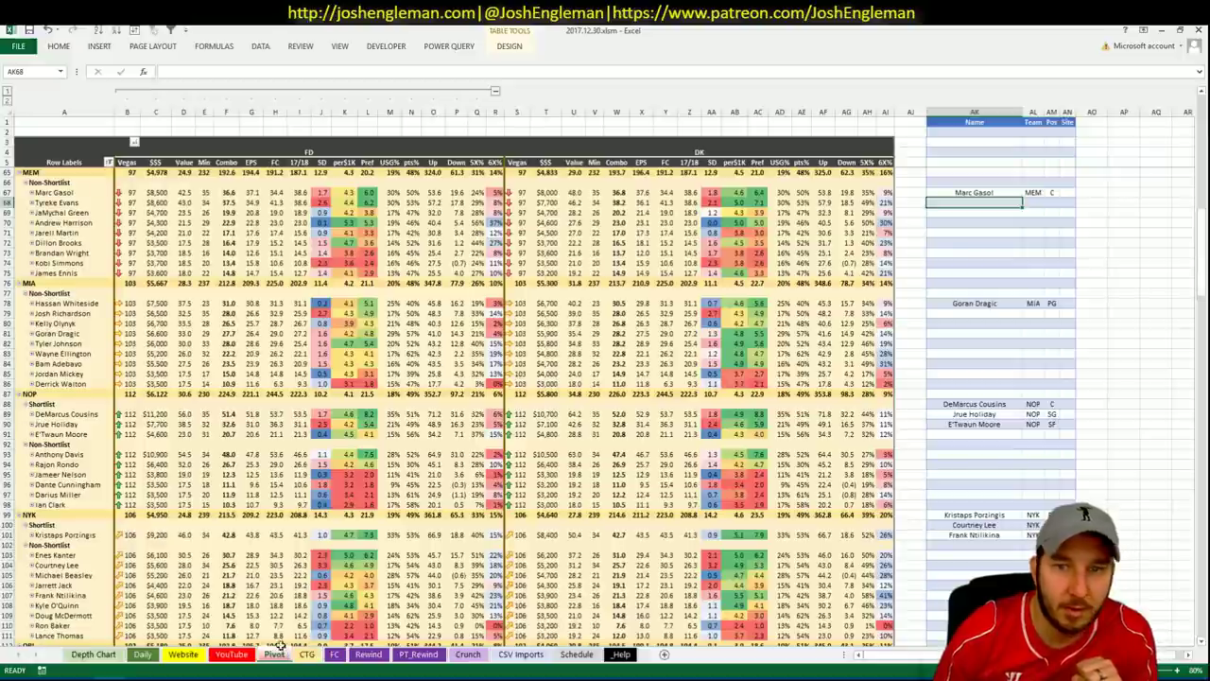
click(232, 654)
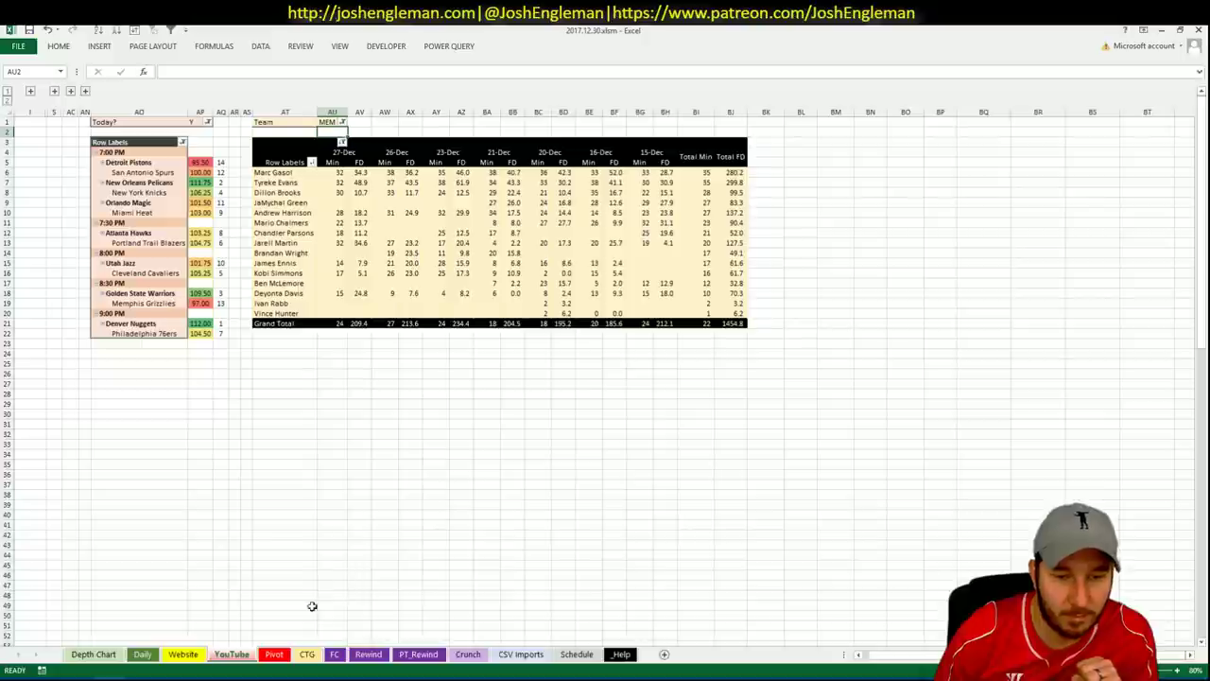
click(308, 654)
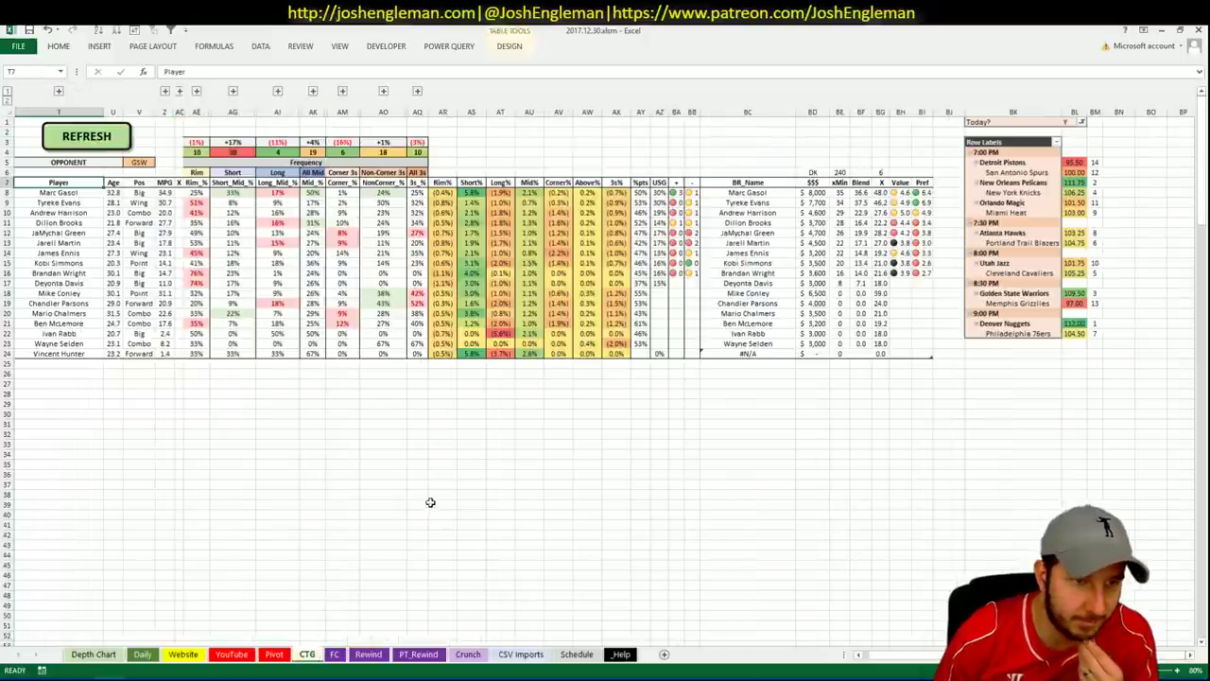
click(274, 654)
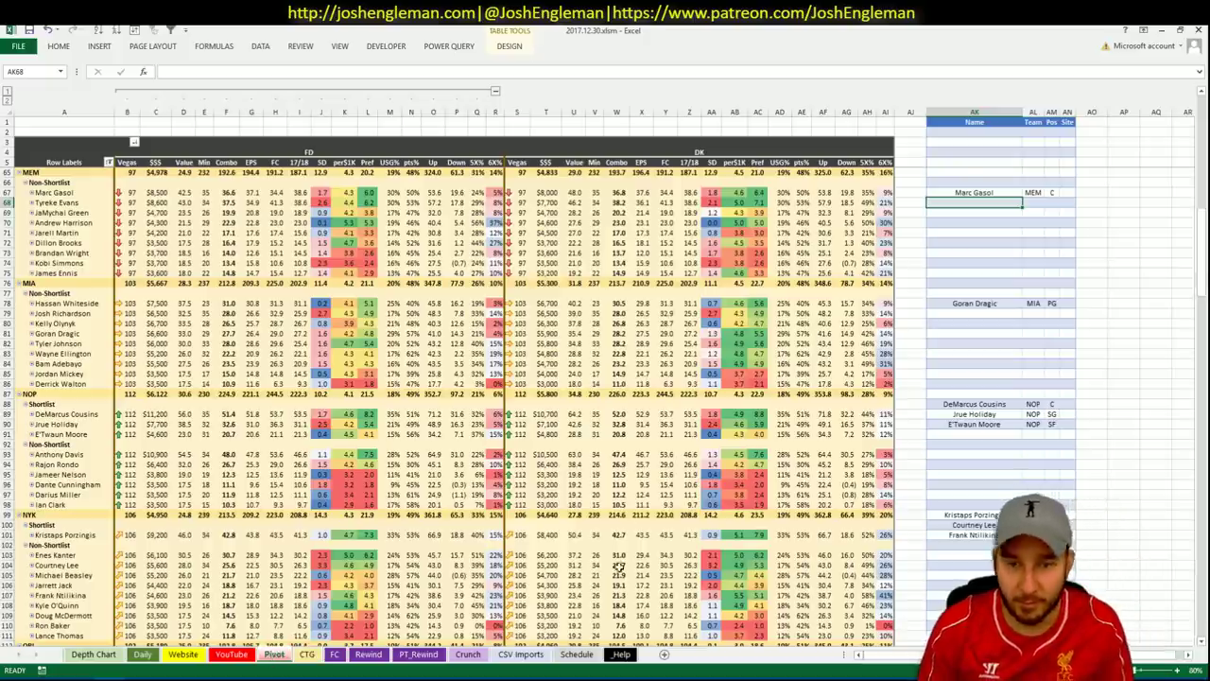
- Set the opponent on the CTG sheet to PHI
click(310, 654)
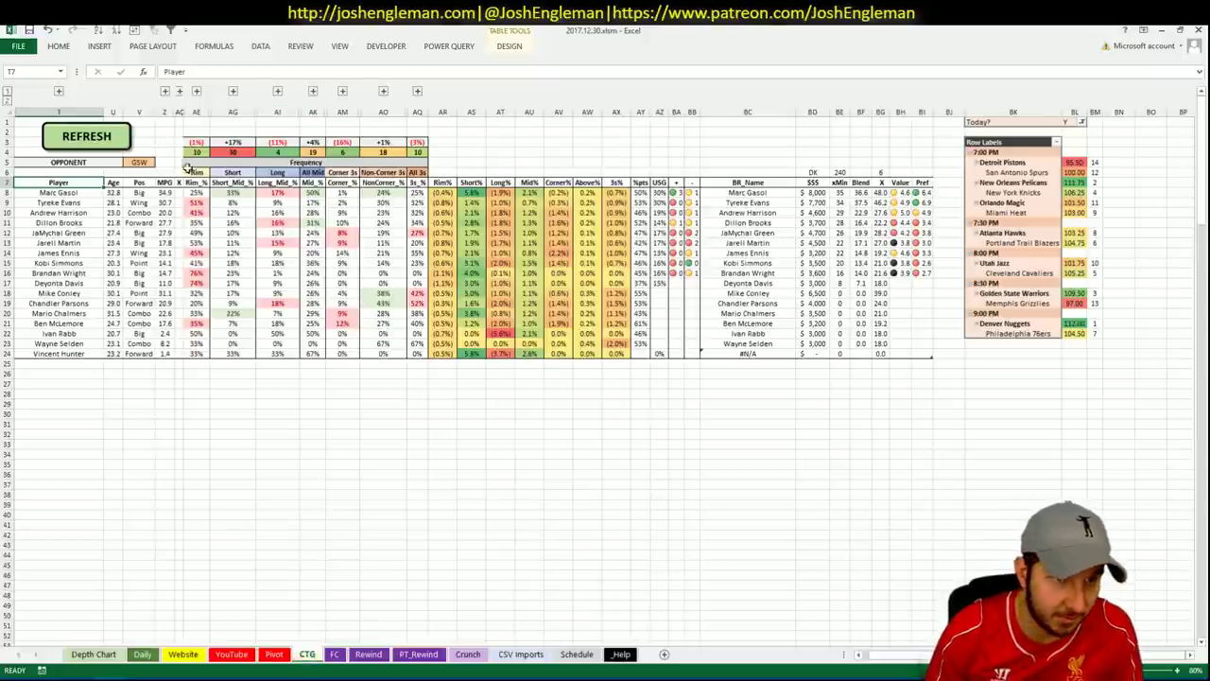
click(142, 161)
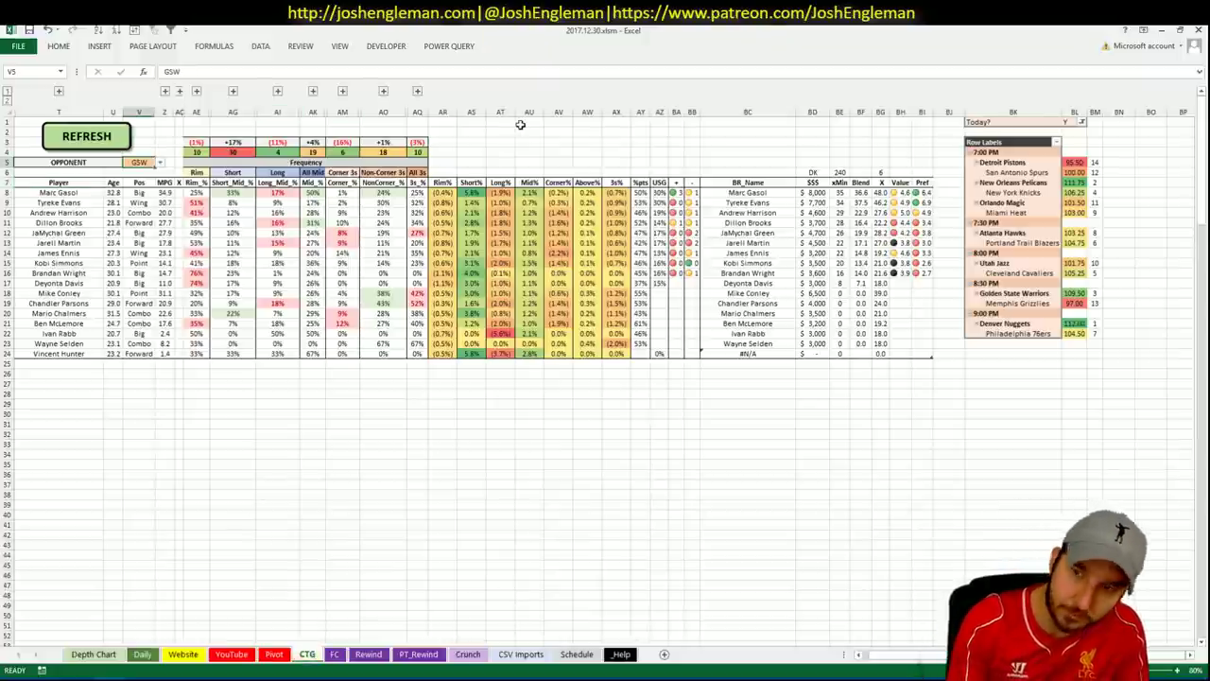
text(PHI)
key(Return)
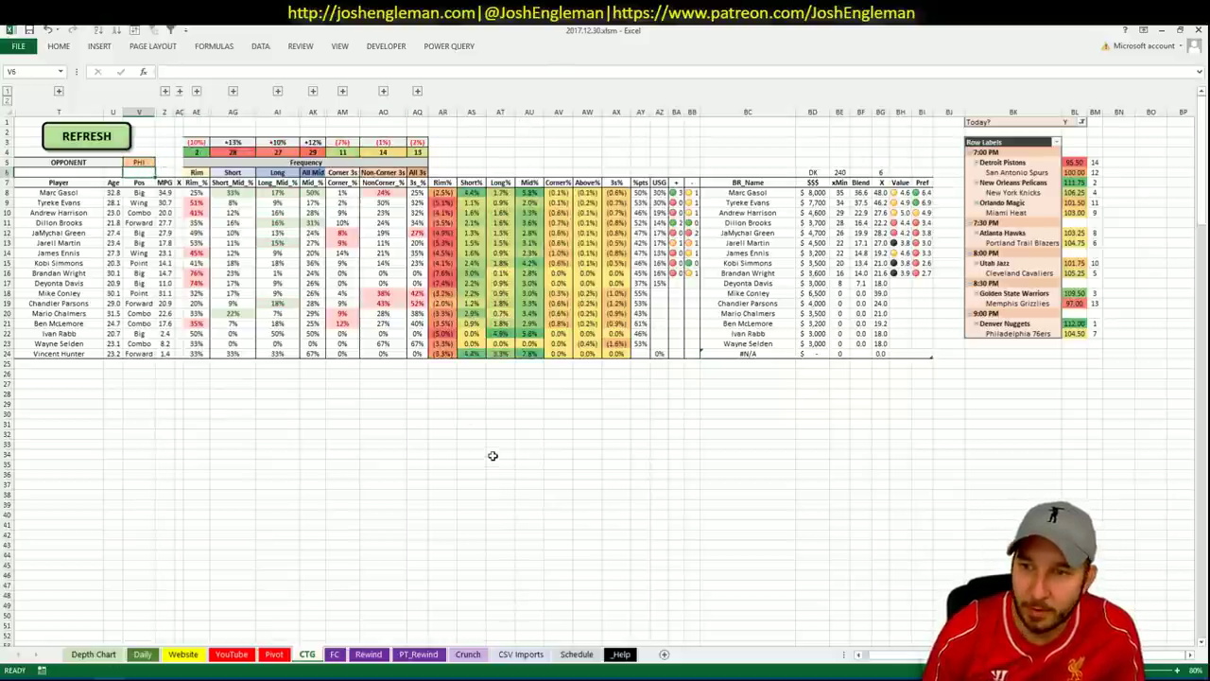
- Switch to Cleaning the Glass in the browser, and find and open the Denver Nuggets team page
key(alt+Tab)
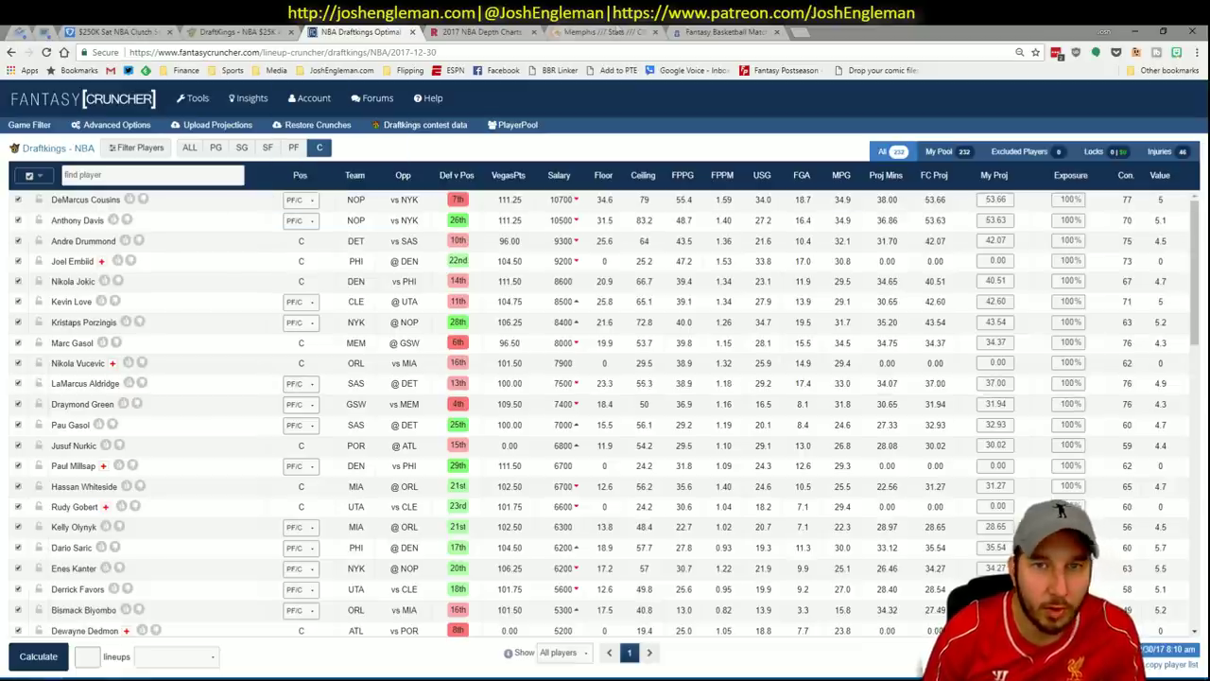
click(615, 31)
click(257, 126)
text(n)
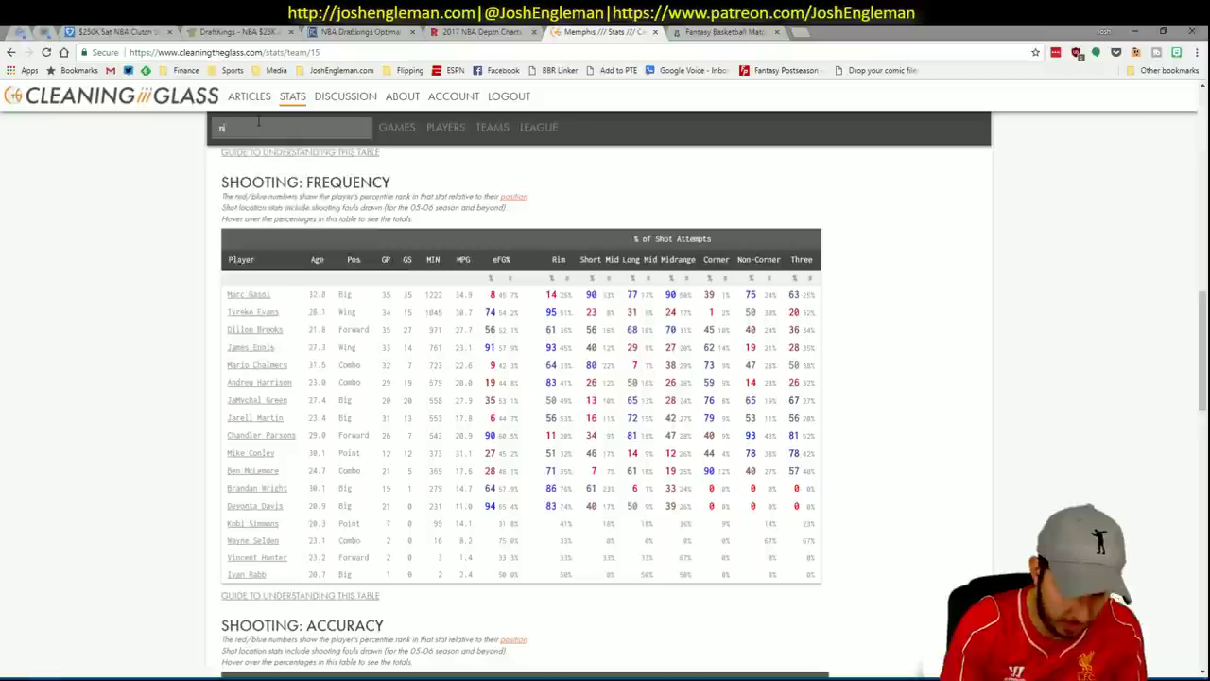
text(ugget)
click(254, 150)
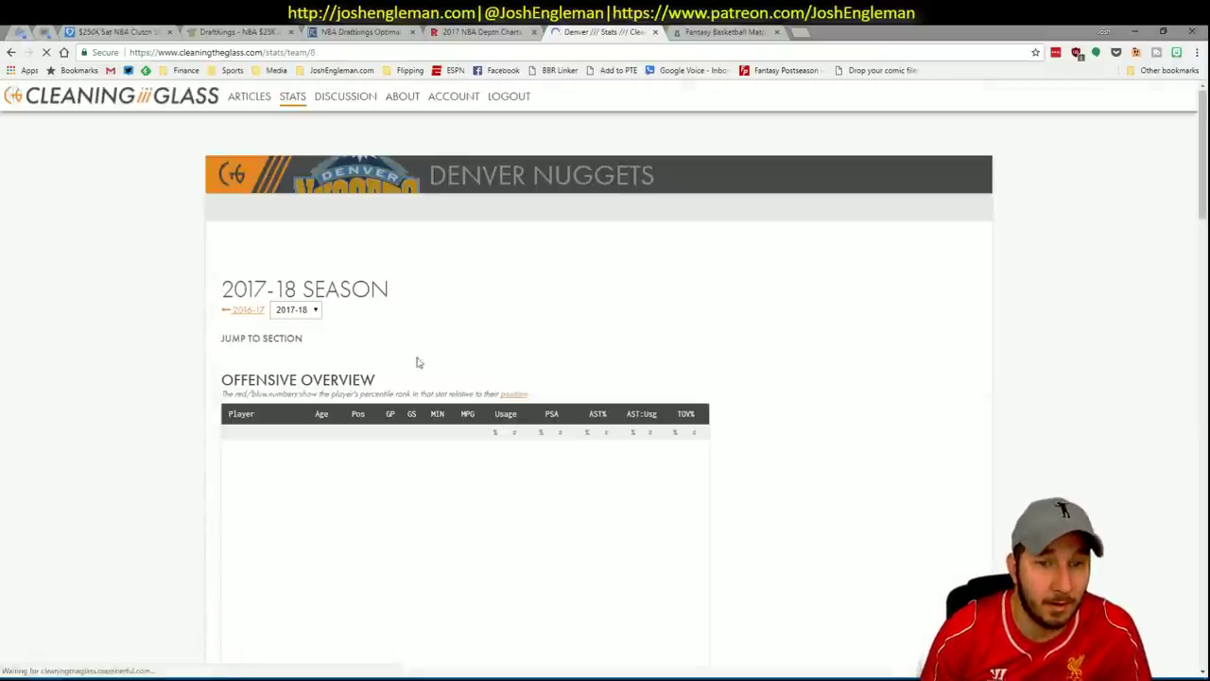
- Copy all Denver player rows of the Shooting: Frequency table, and refresh the workbook's CTG sheet with them
click(410, 357)
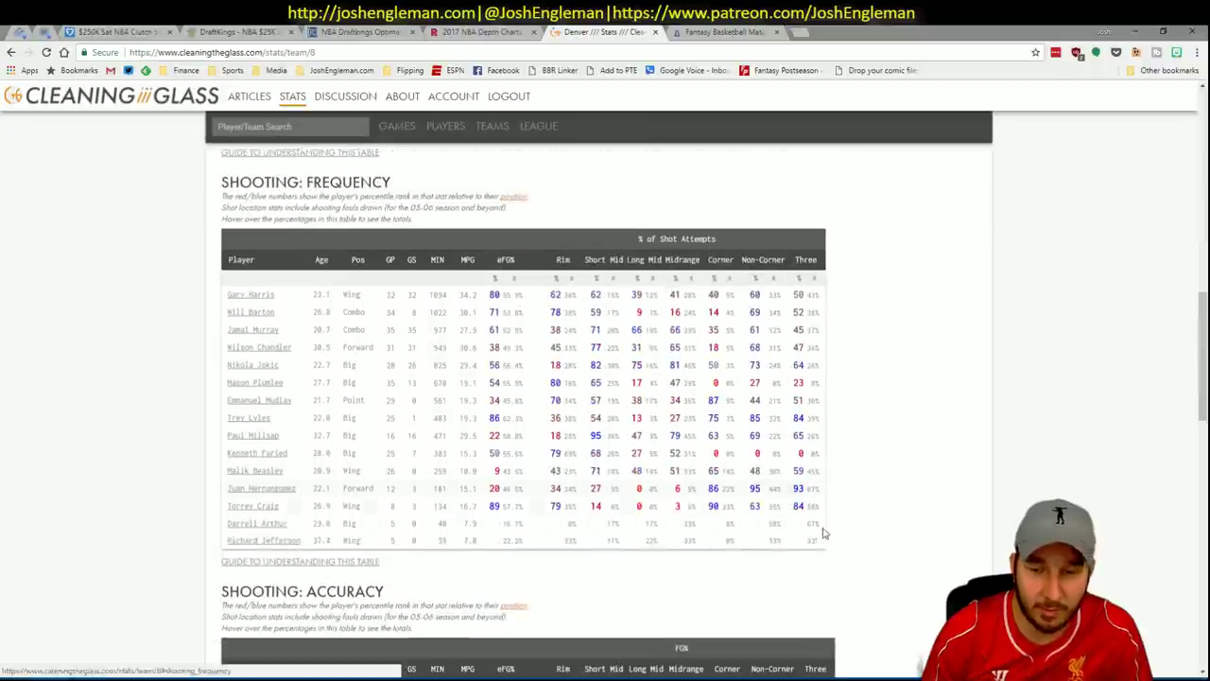
mouse_move(824, 551)
drag(824, 546, 227, 291)
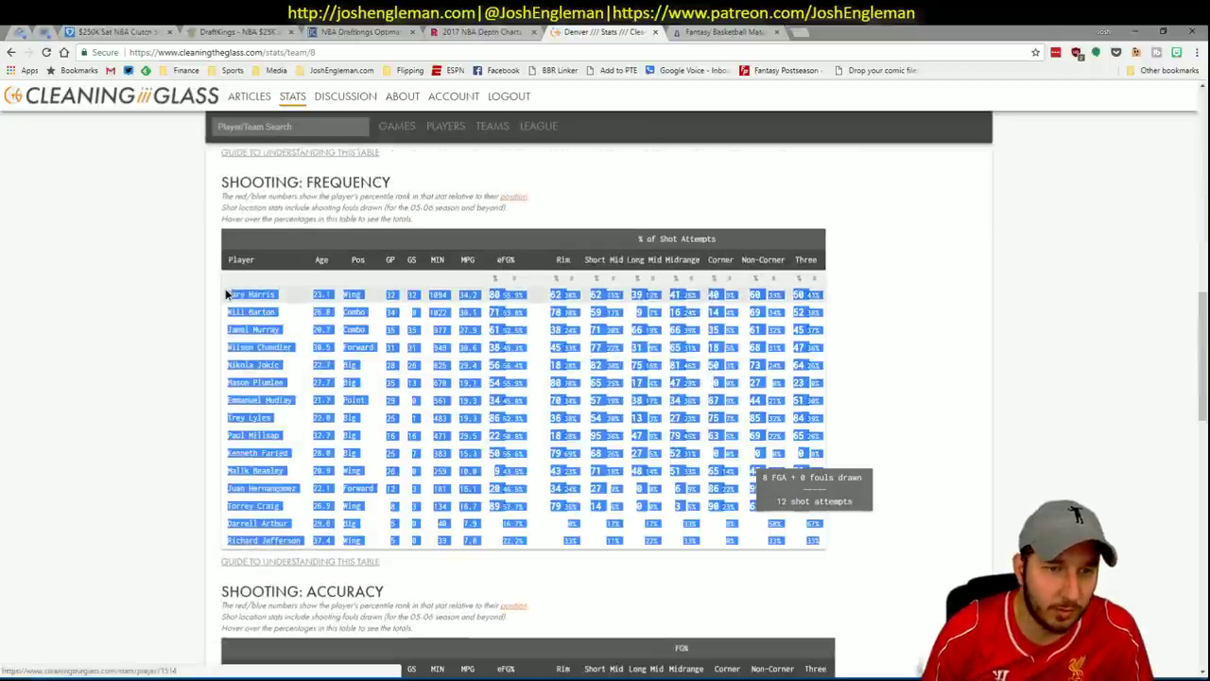
key(alt+Tab)
key(alt+Tab)
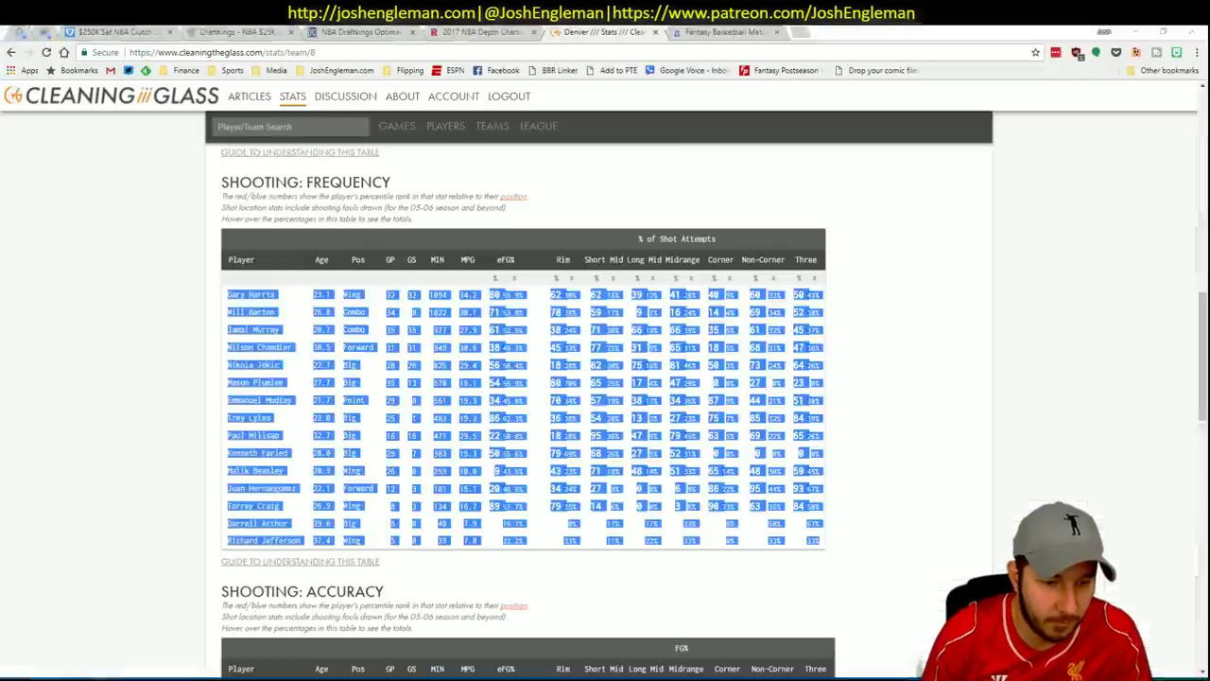
key(alt+Tab)
click(101, 139)
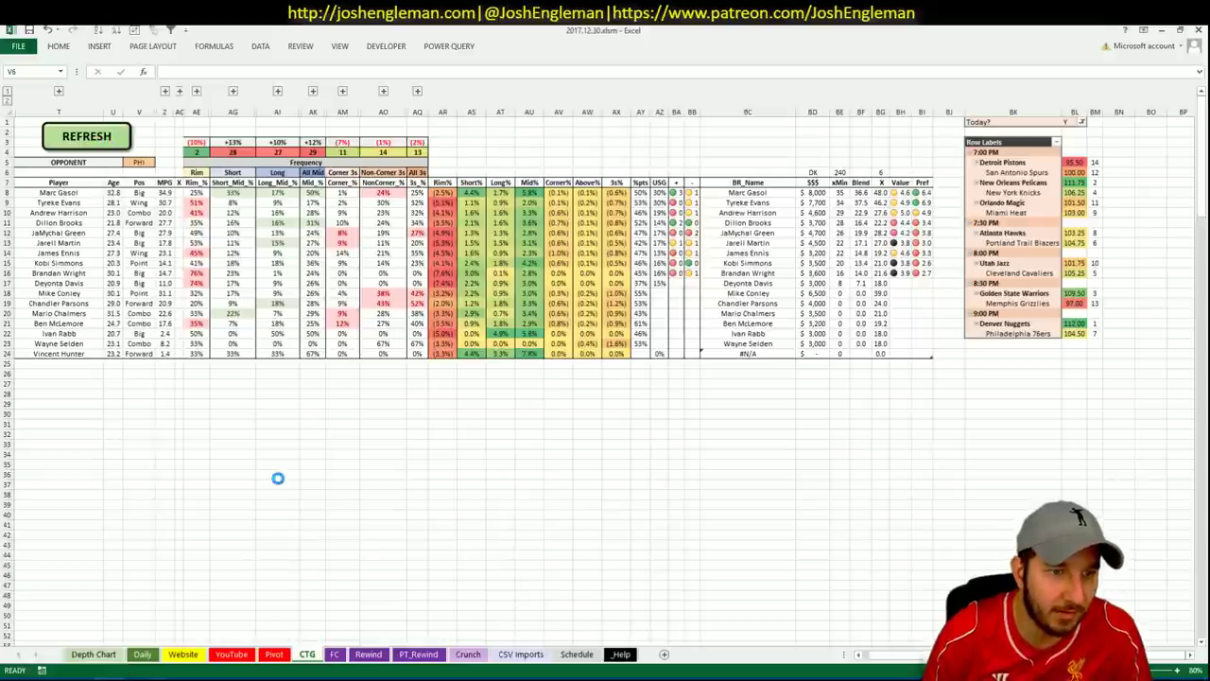
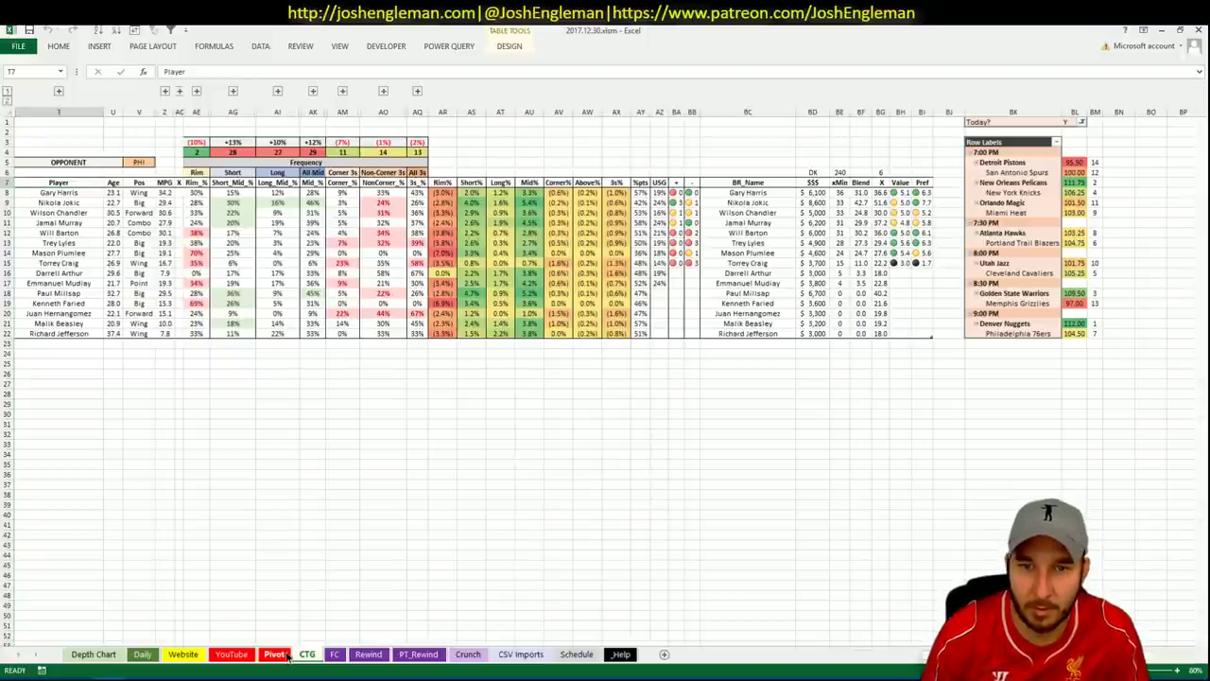
- Add Nikola Jokic to the shortlist beside his row in the Denver section of the Pivot sheet
click(287, 656)
click(296, 374)
scroll(296, 373, up, 16)
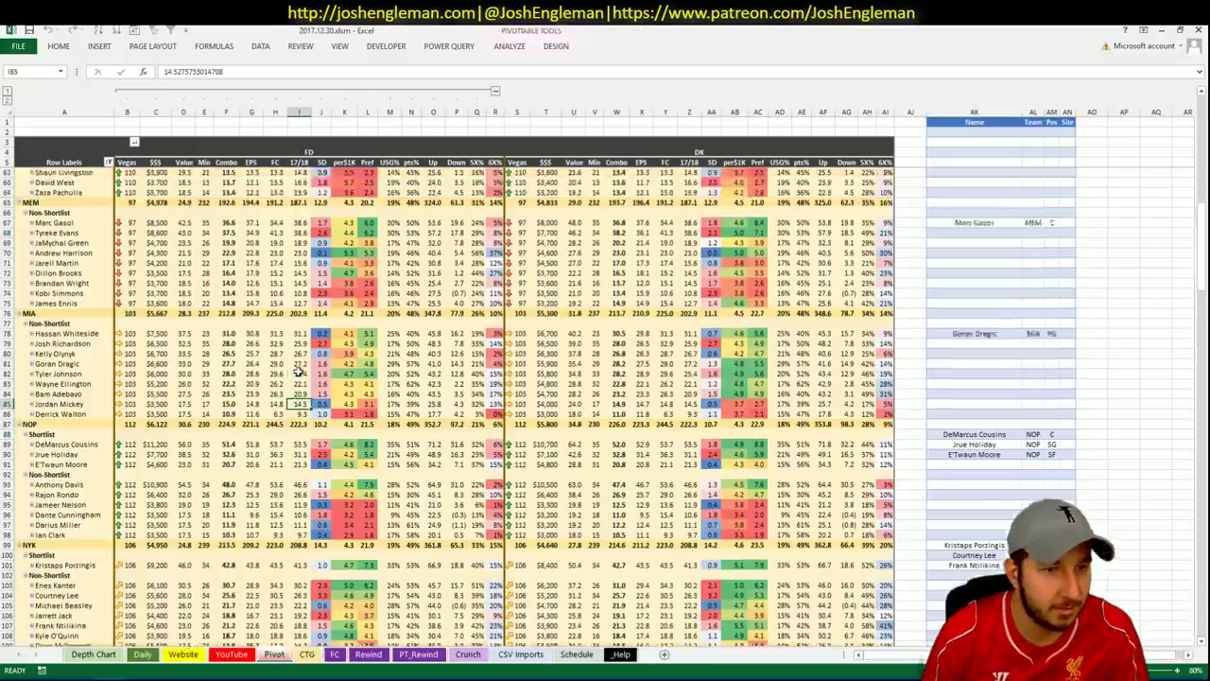
scroll(299, 372, down, 4)
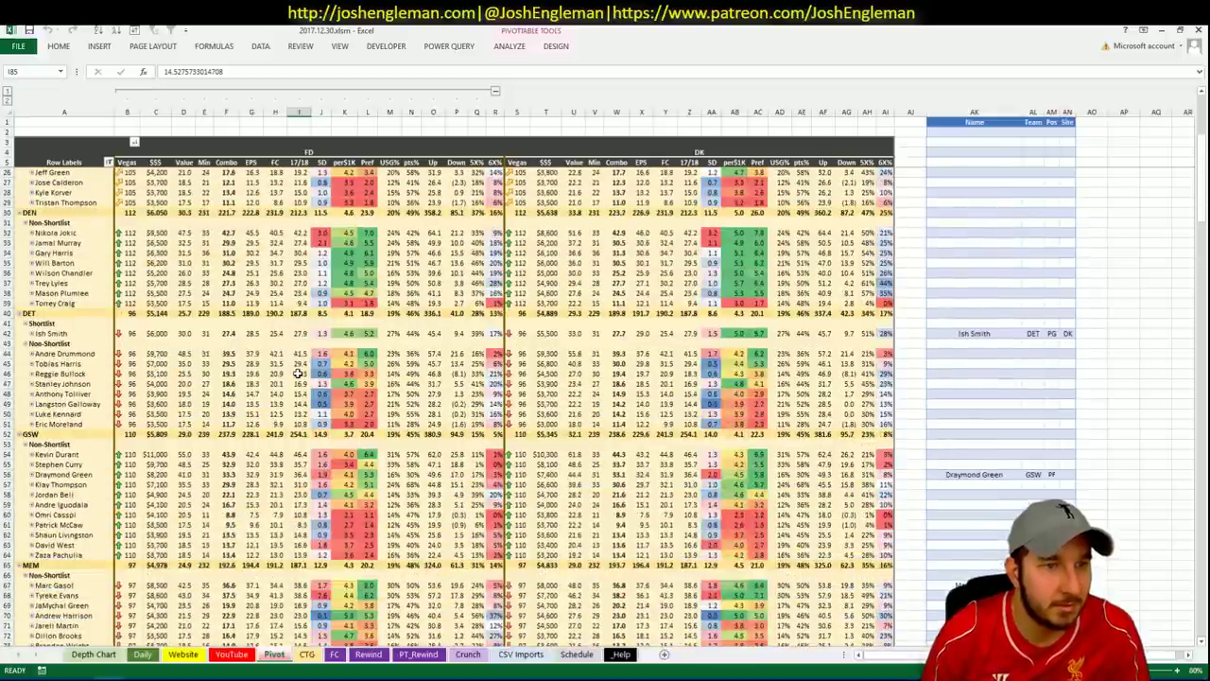
click(956, 202)
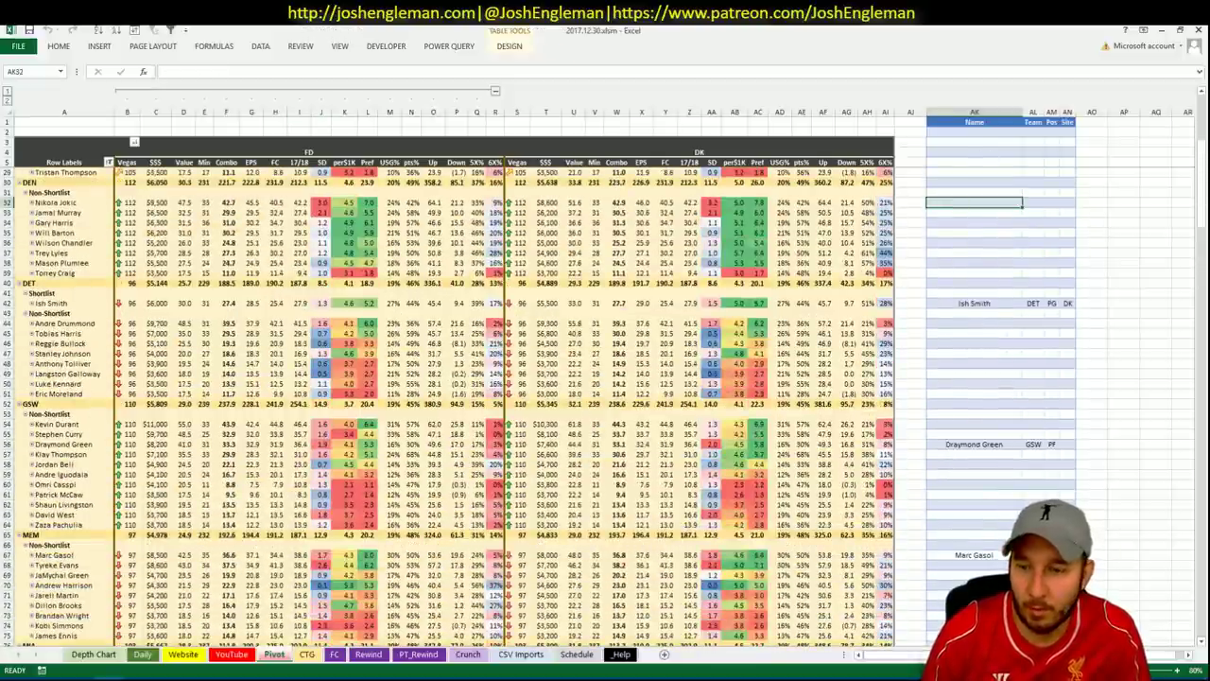
click(1203, 640)
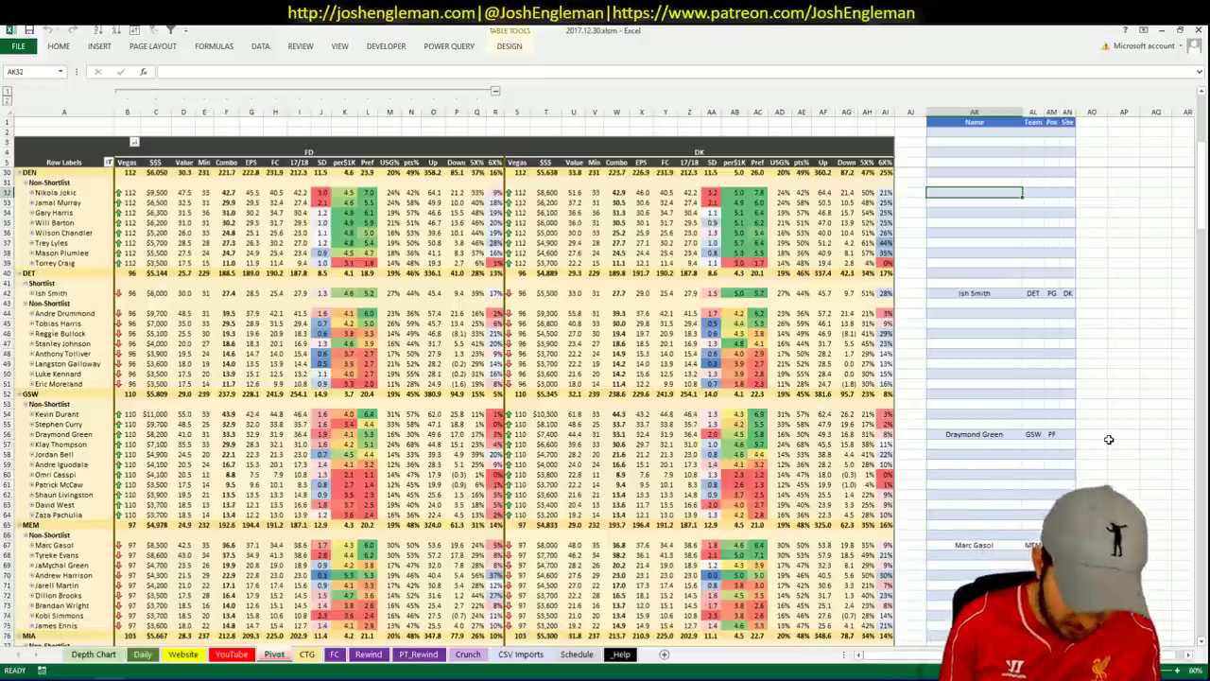
text(Nikola Jokic)
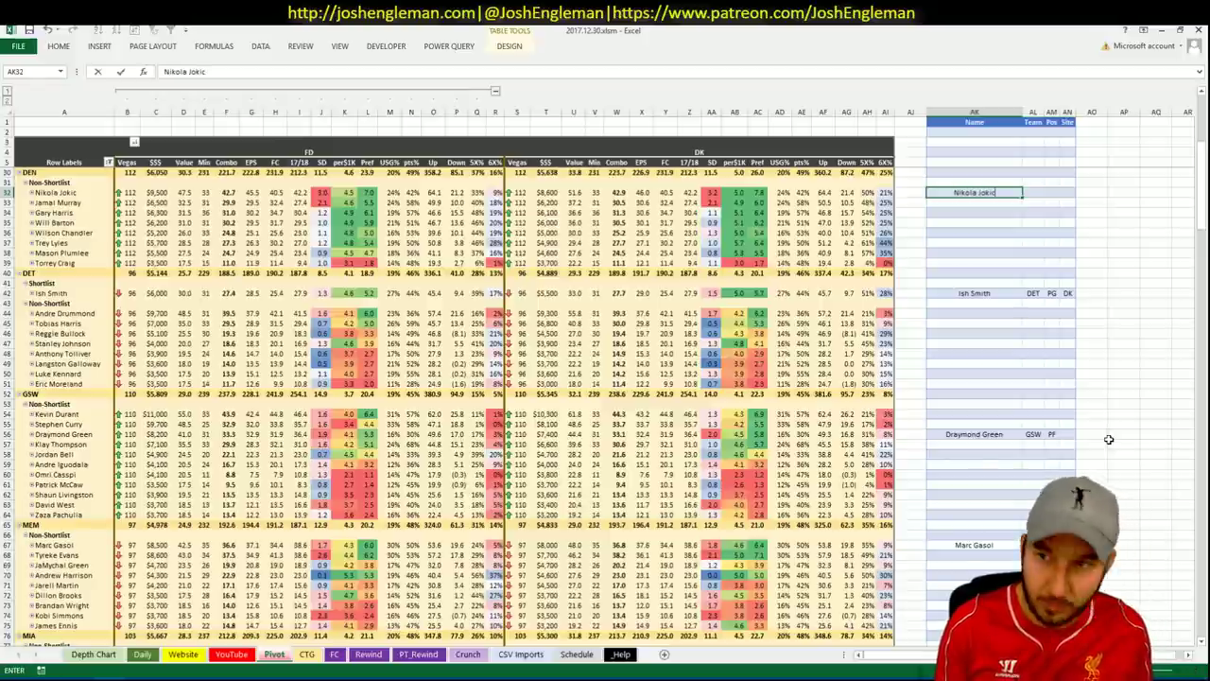
key(Return)
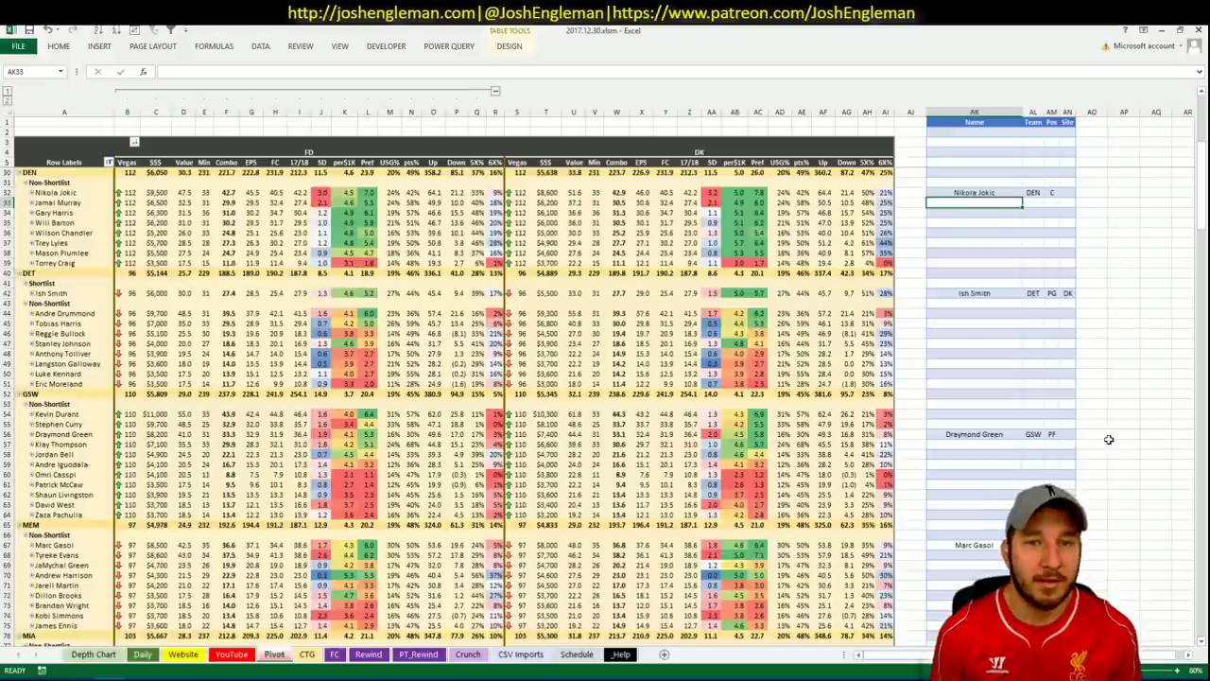
- Set the team filter of the recent-games table on the YouTube sheet to DEN
click(275, 656)
key(ctrl+Up)
key(ctrl+Up)
key(ctrl+Up)
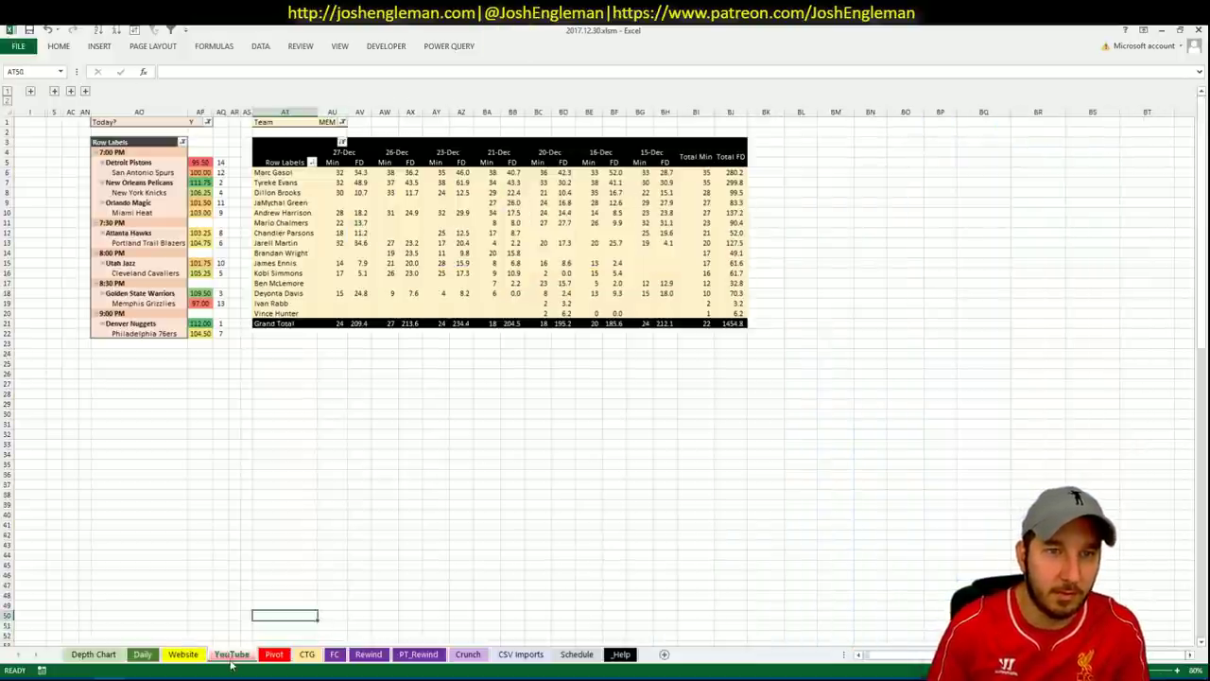
key(Home)
key(ctrl+Right)
key(ctrl+Right)
key(ctrl+Right)
key(ctrl+Right)
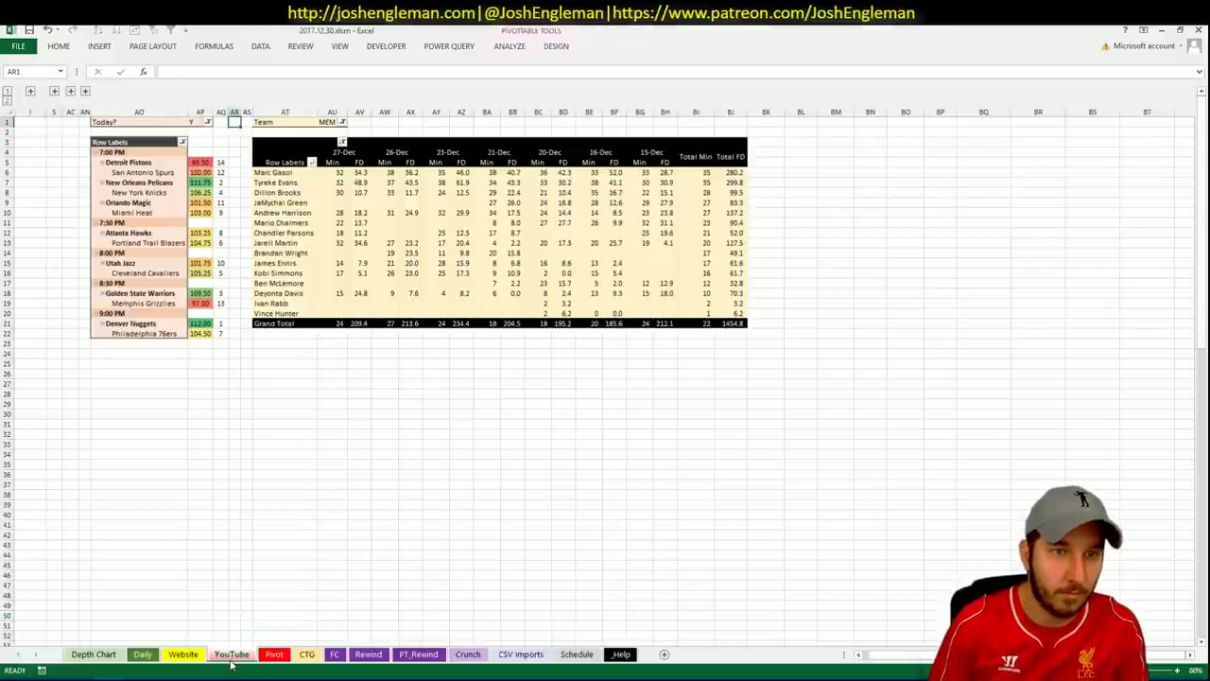
text(DEN)
key(Return)
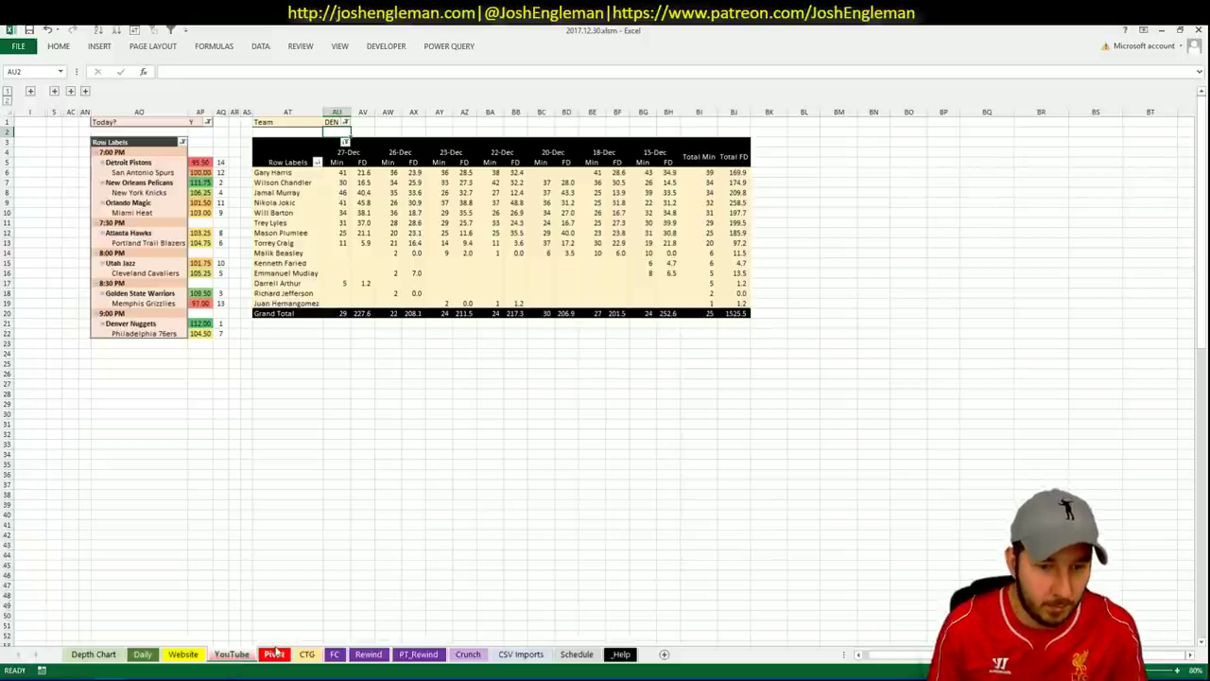
- Add Jamal Murray to the Pivot sheet's shortlist, directly below Nikola Jokic
click(273, 654)
text(Jamal)
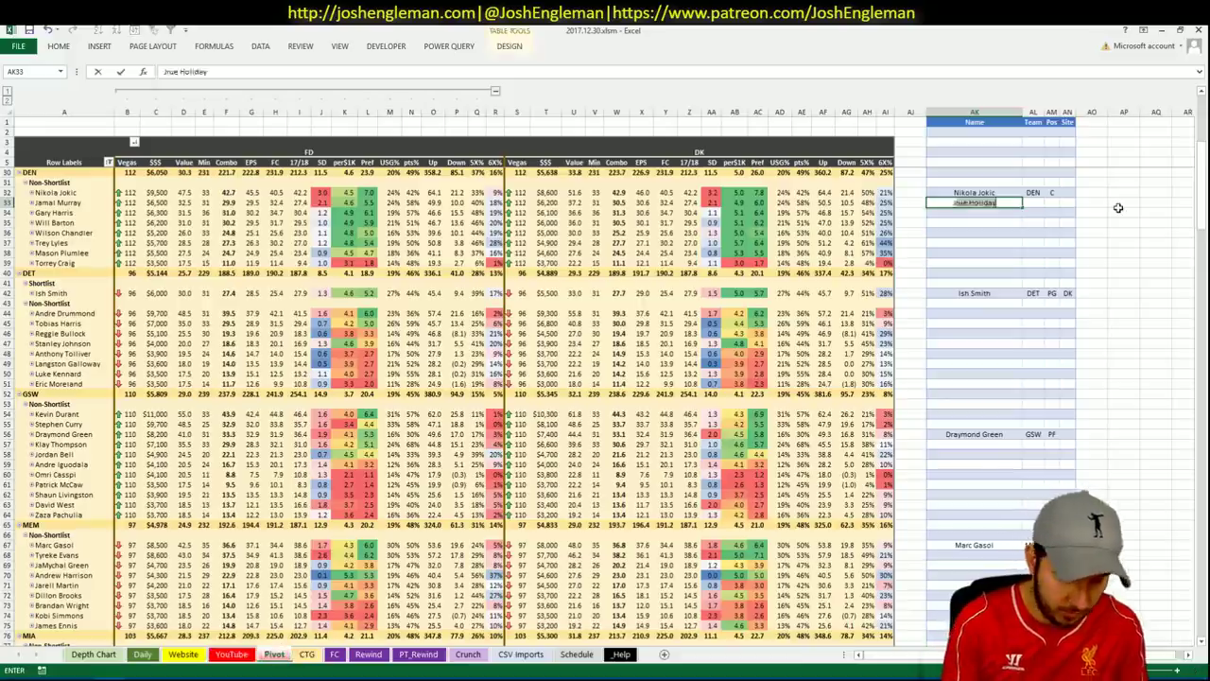
text( Murray)
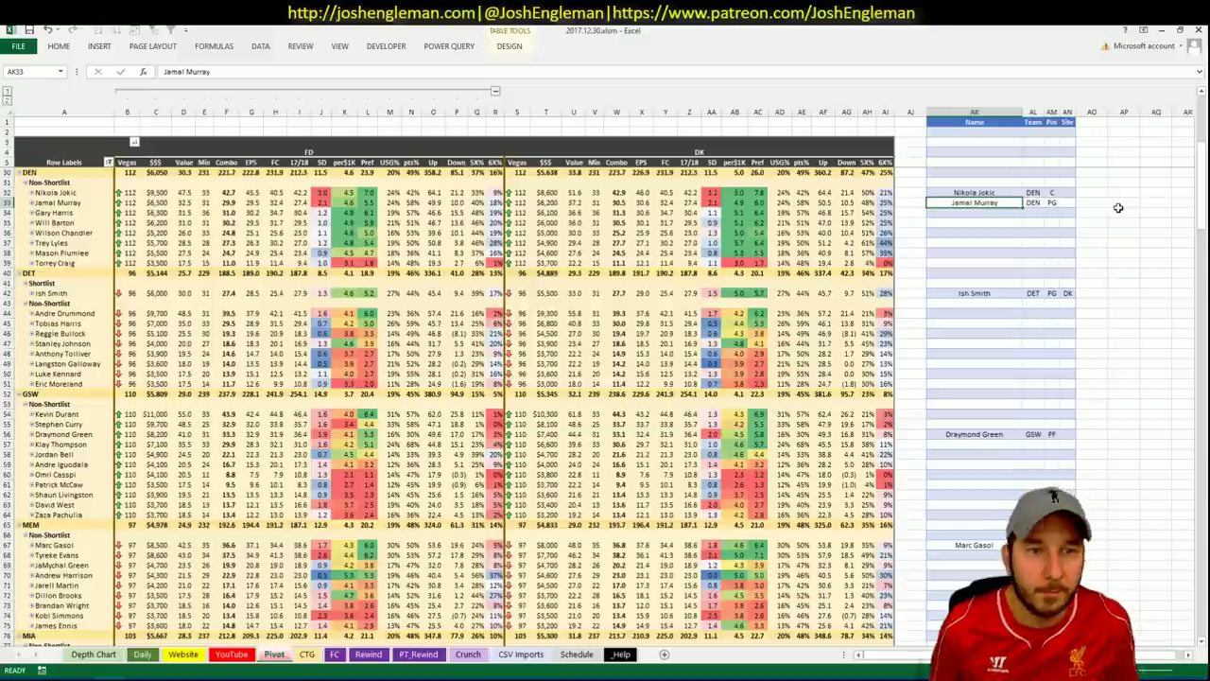
key(Return)
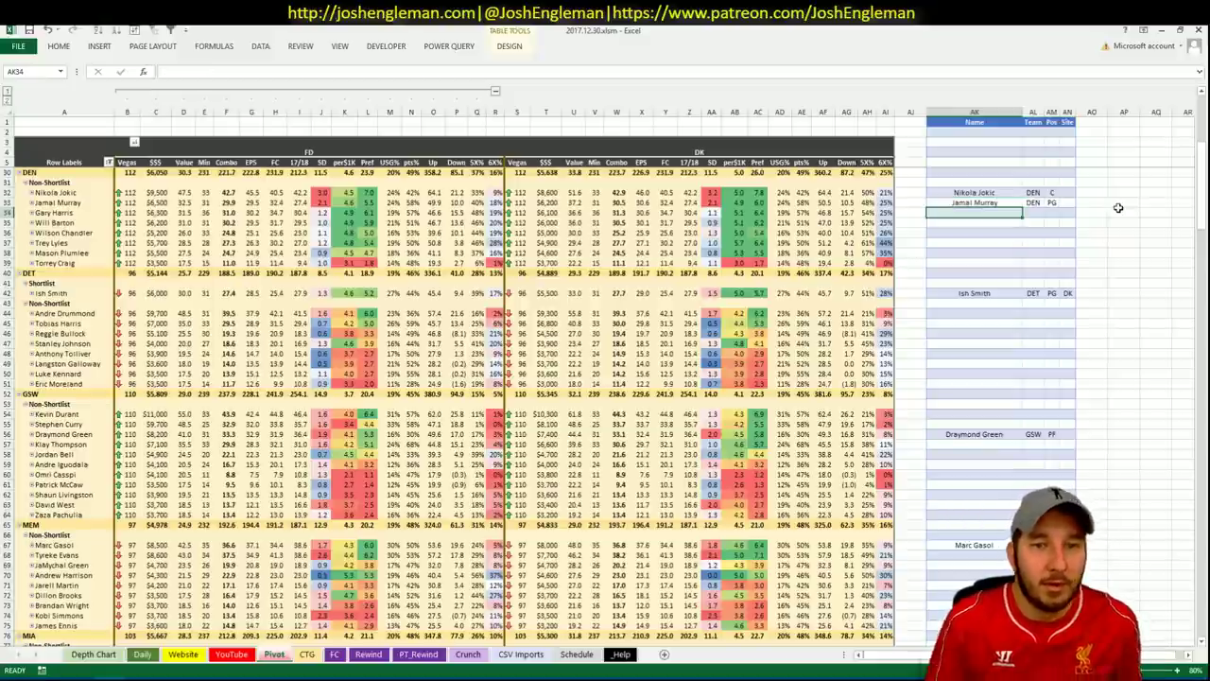
- Compare the remaining Denver players' recent minutes, projections and shot-location matchup across the YouTube, Pivot and CTG sheets
click(232, 653)
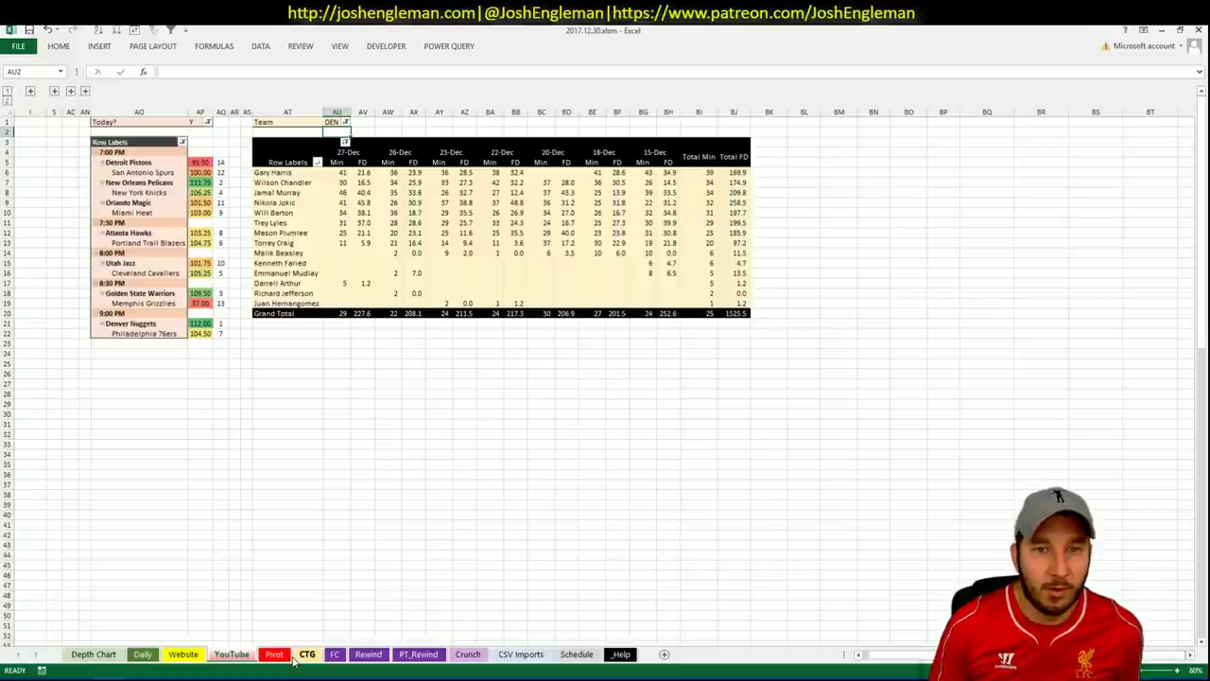
click(274, 655)
click(307, 654)
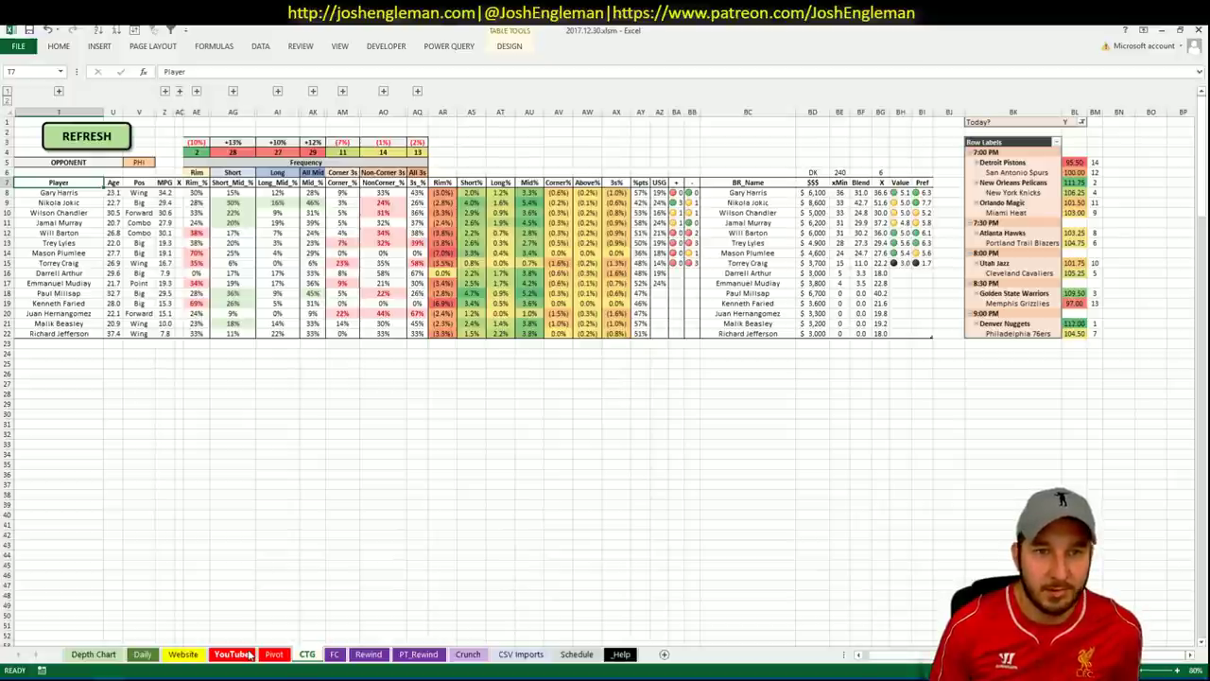
click(233, 654)
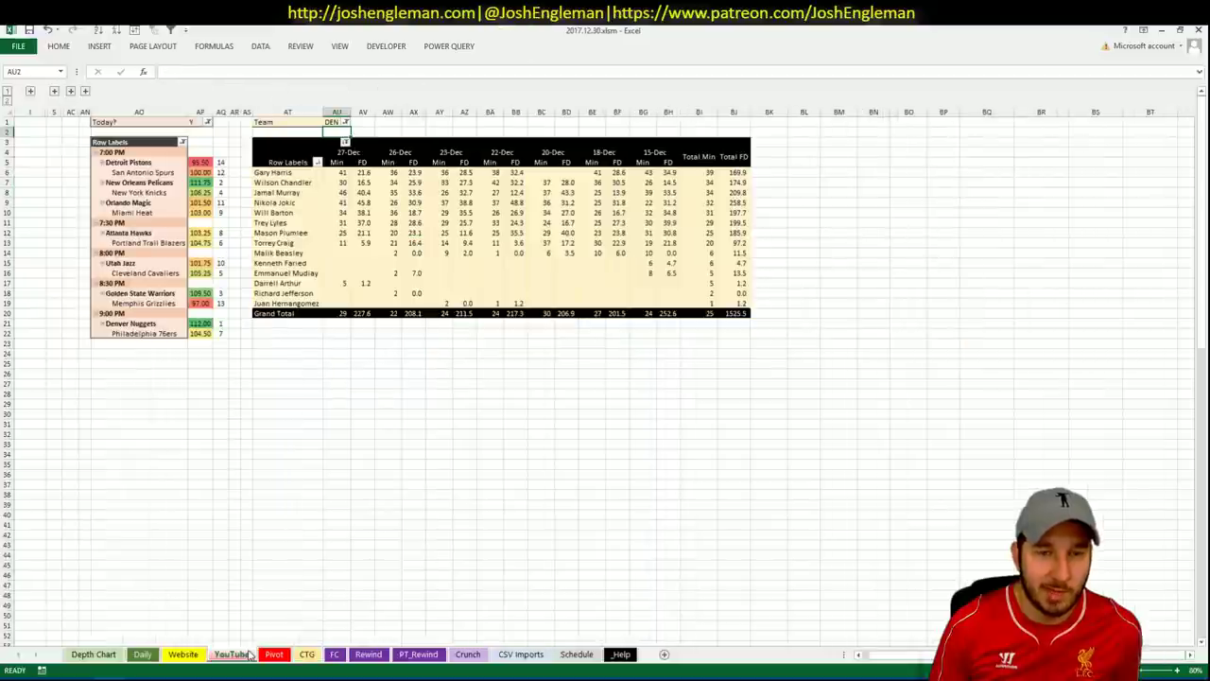
click(274, 654)
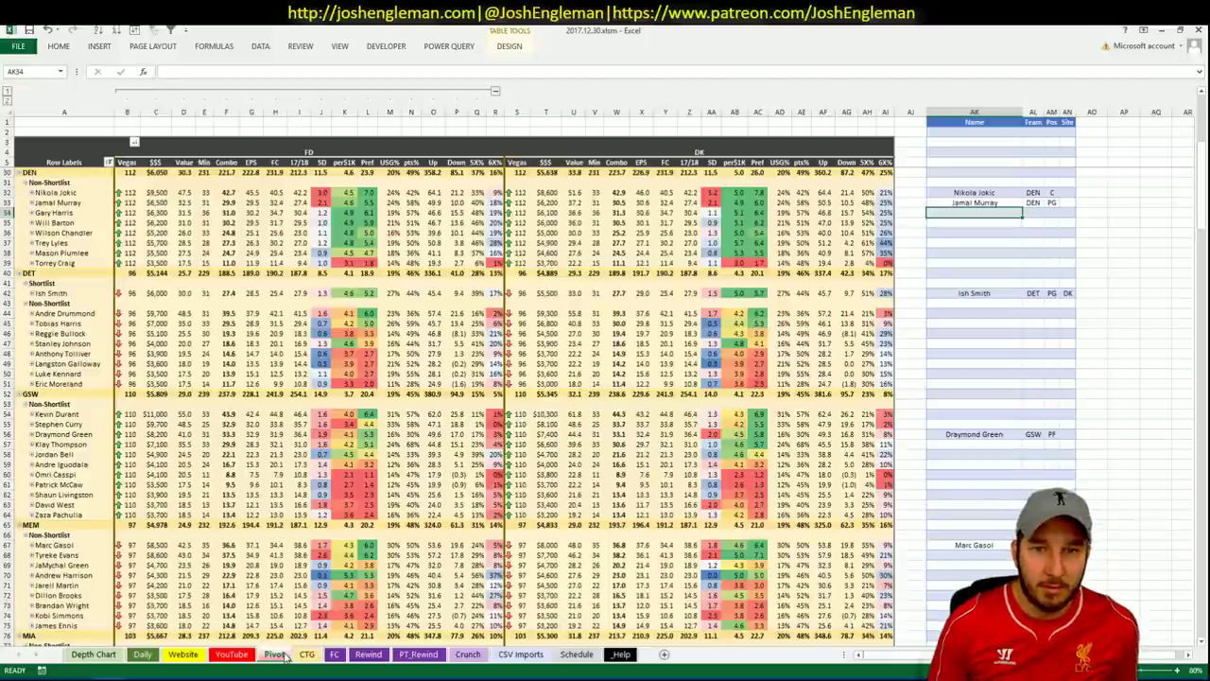
click(276, 654)
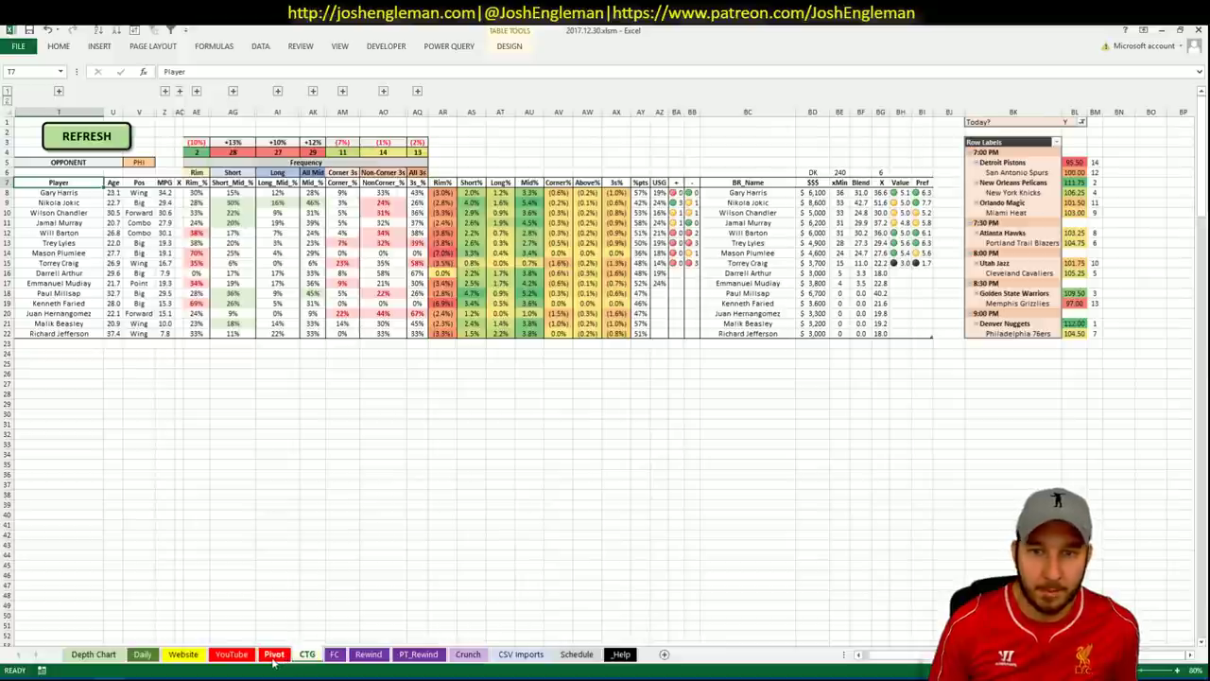
click(274, 655)
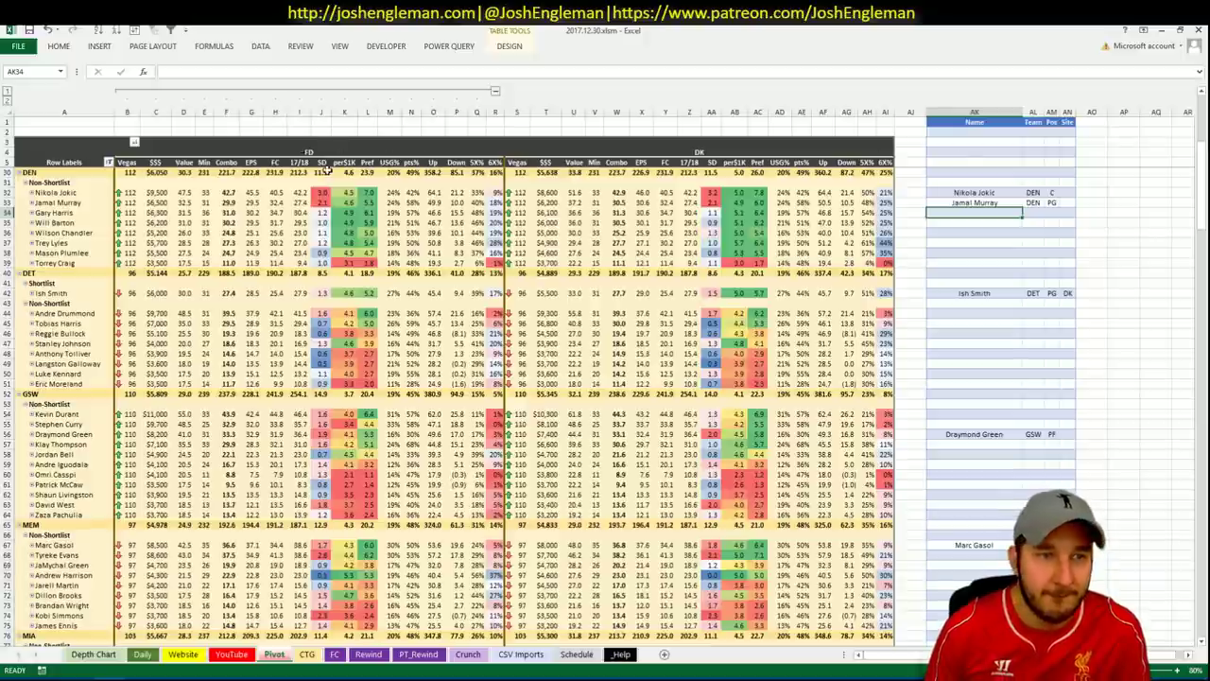
click(306, 655)
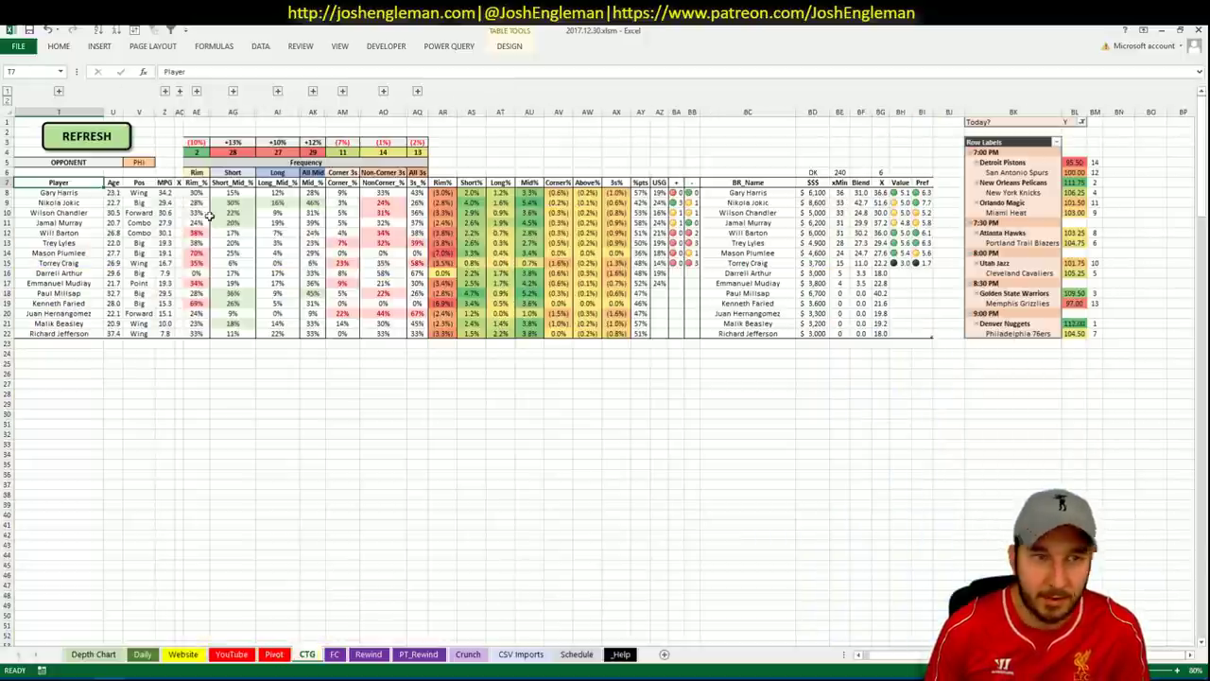
- Set the opponent on the CTG sheet to DEN
click(138, 162)
text(DEN)
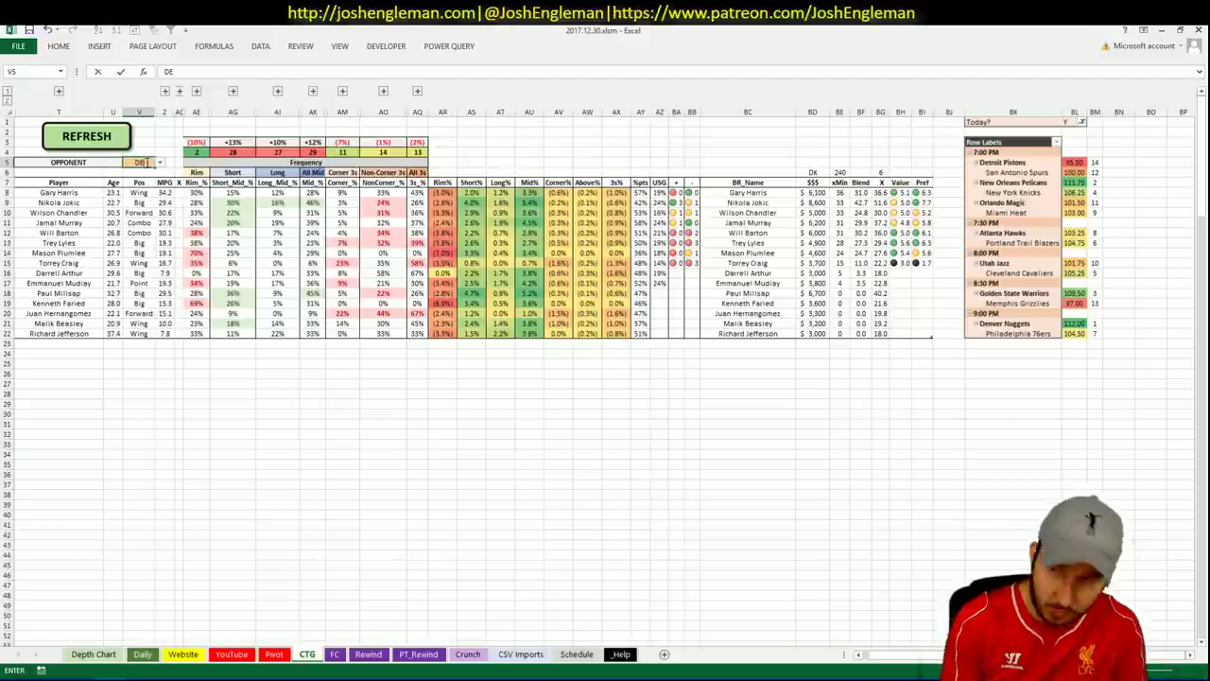
key(Return)
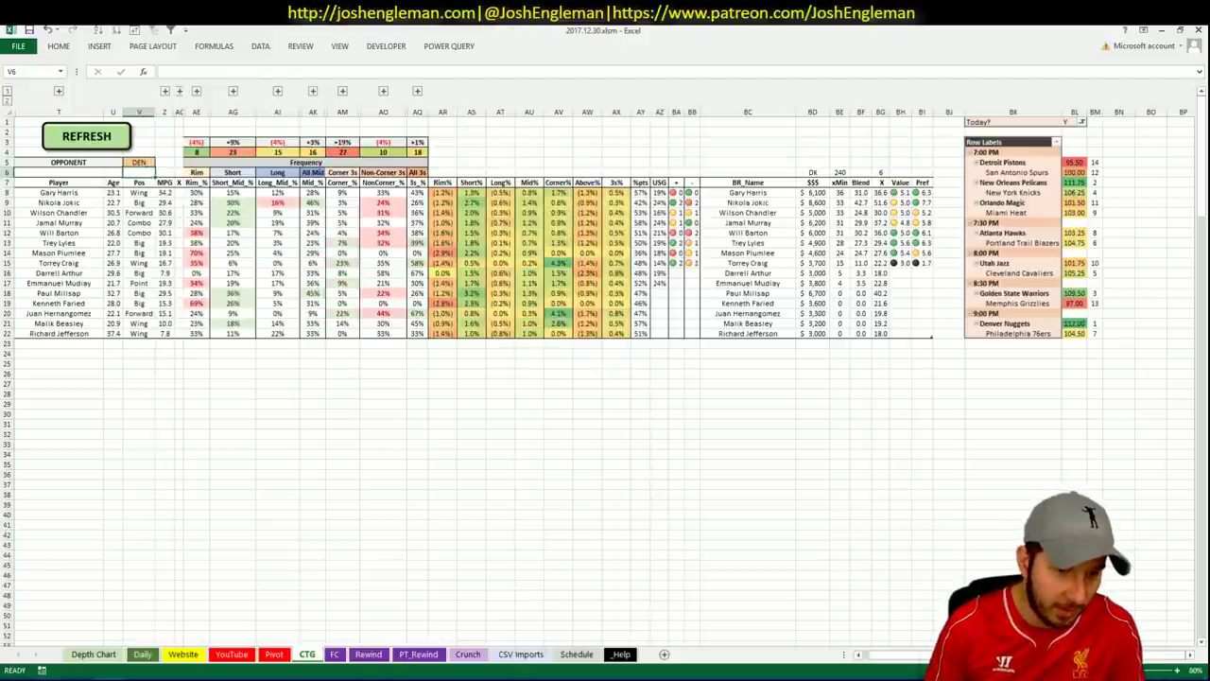
- Switch to Cleaning the Glass in the browser, and find and open the Philadelphia 76ers team page
key(alt+Tab)
click(262, 128)
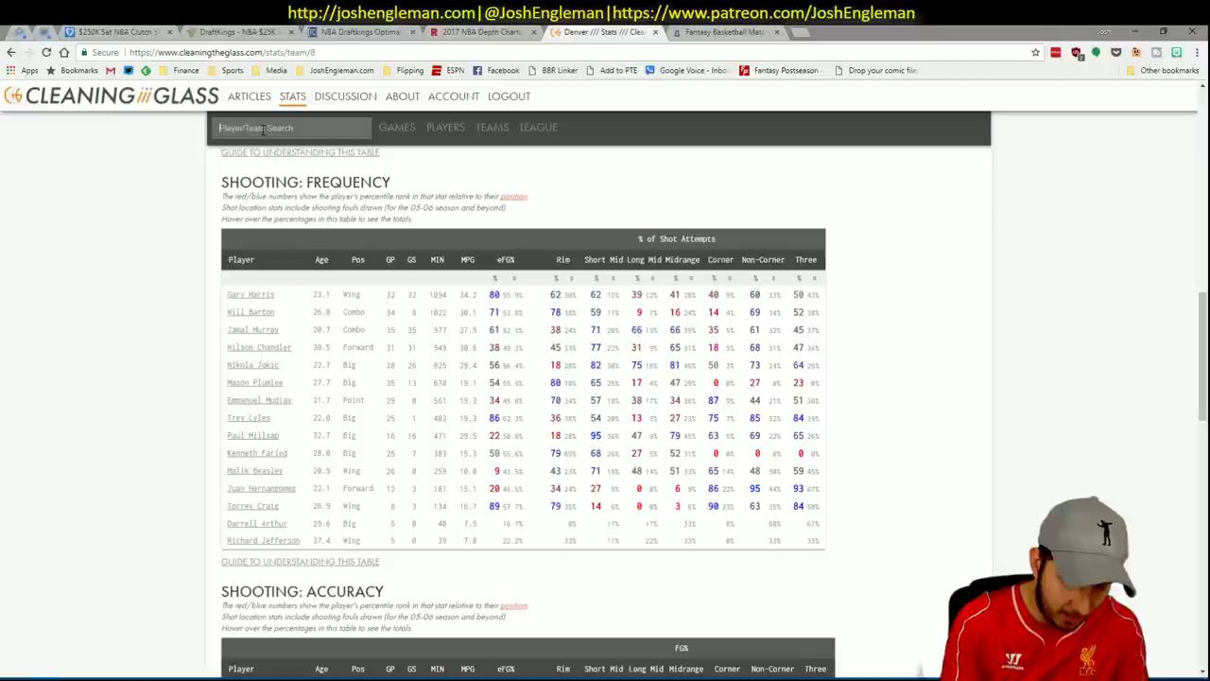
text(phi)
key(Down)
key(Return)
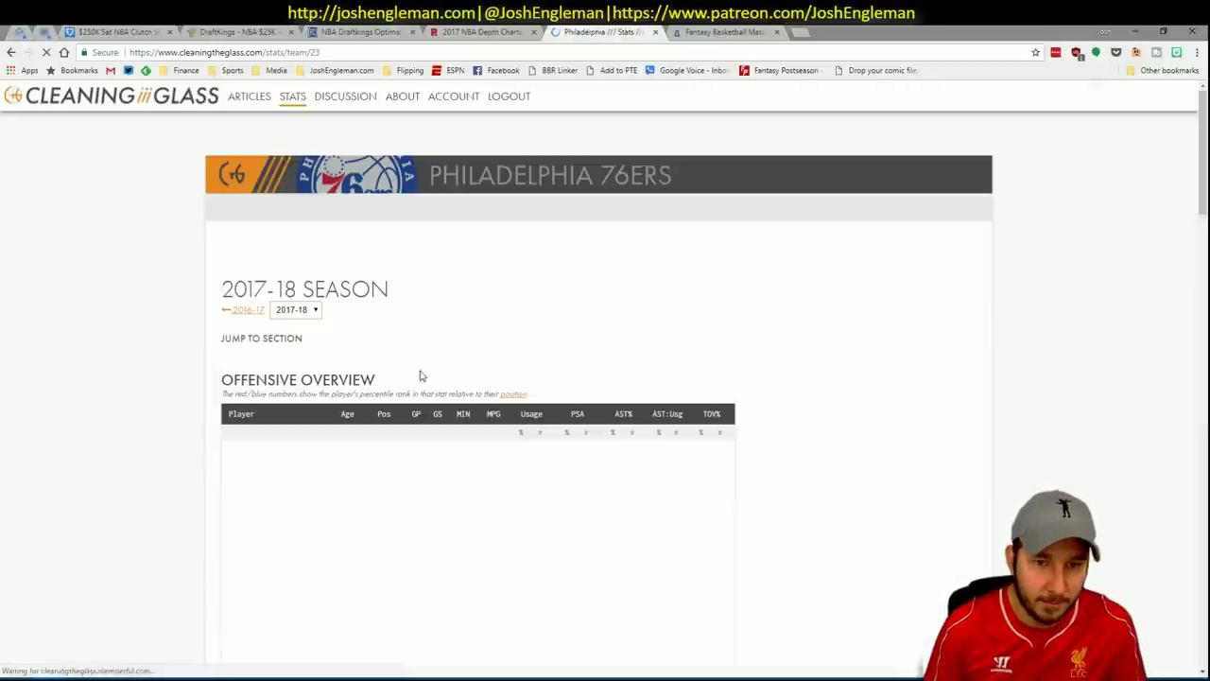
click(400, 350)
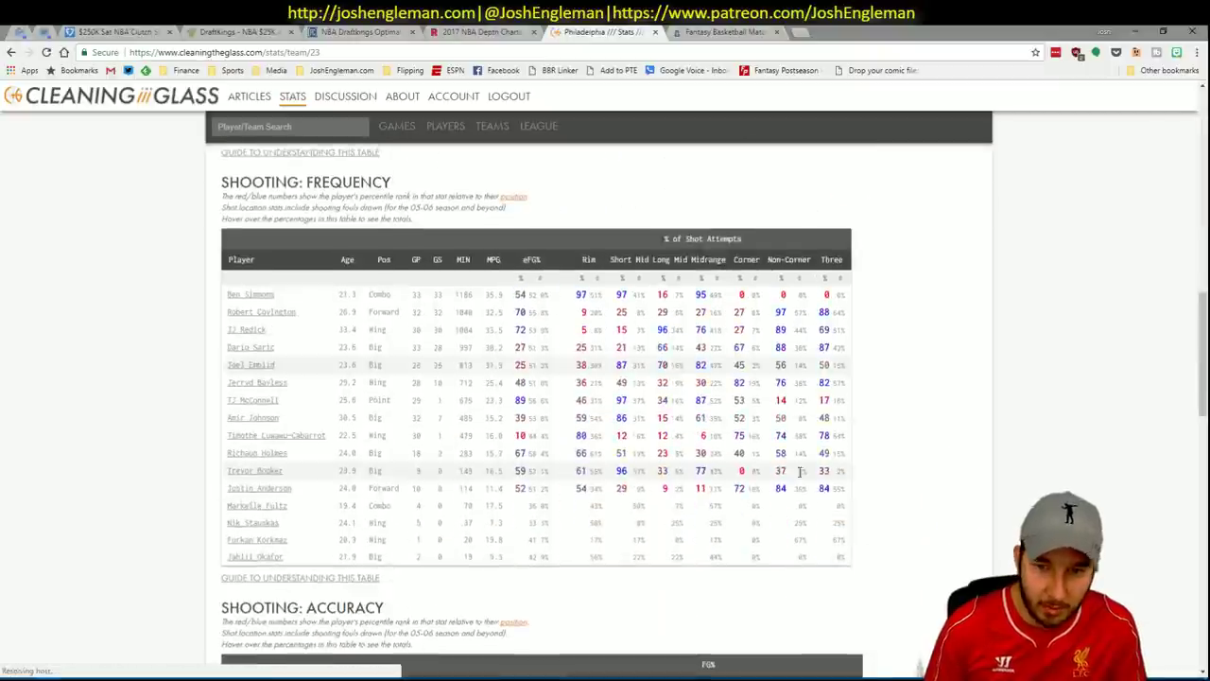
- Copy all Philadelphia player rows of the Shooting: Frequency table, and refresh the workbook's CTG sheet with them
drag(847, 560, 229, 303)
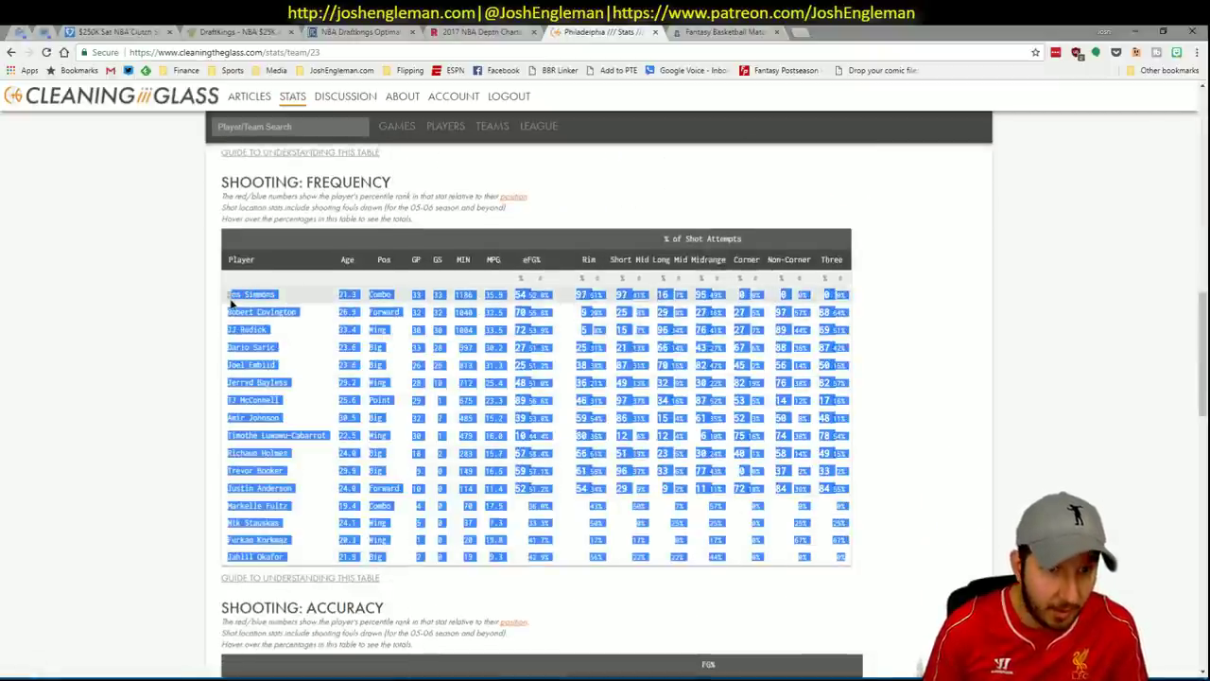
key(alt+Tab)
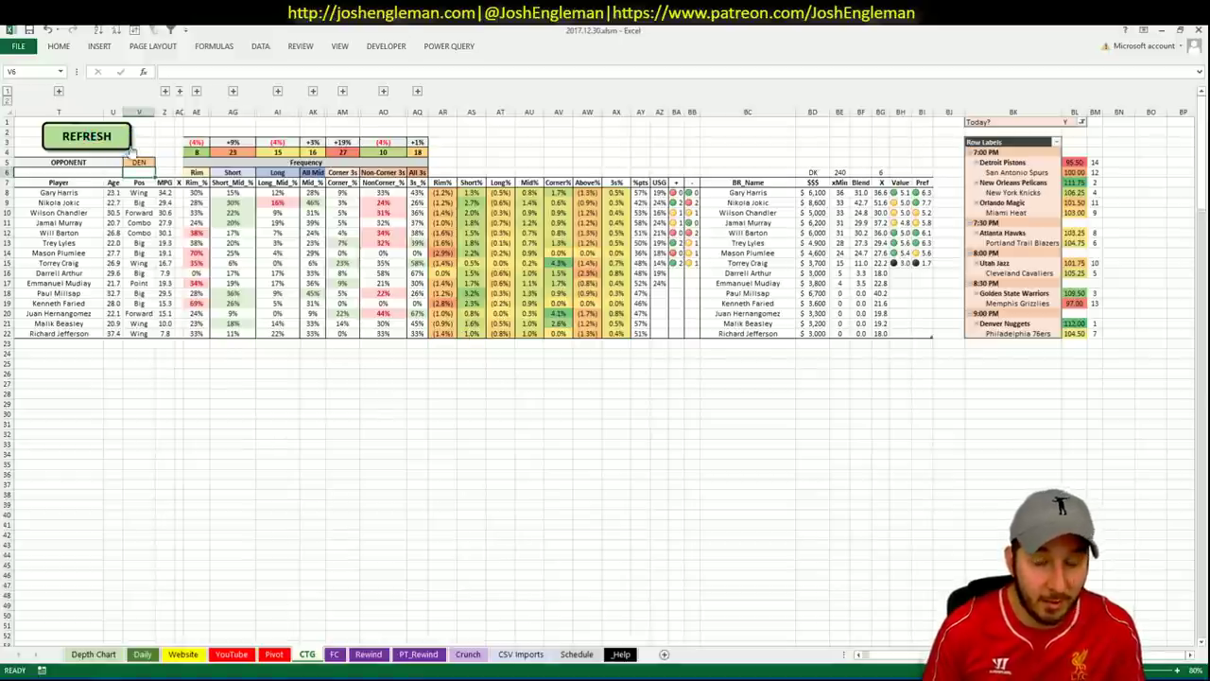
click(128, 146)
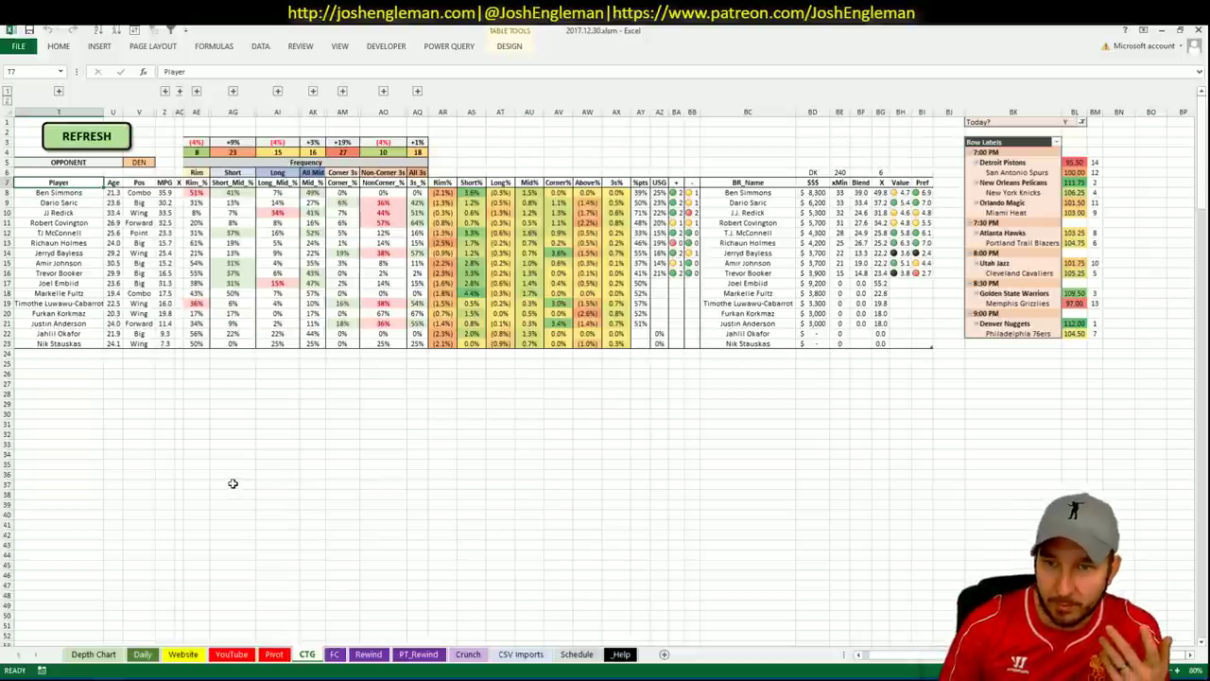
- Find the Philadelphia section on the Pivot sheet and select the shortlist name cell beside Ben Simmons
click(273, 653)
scroll(324, 510, down, 3)
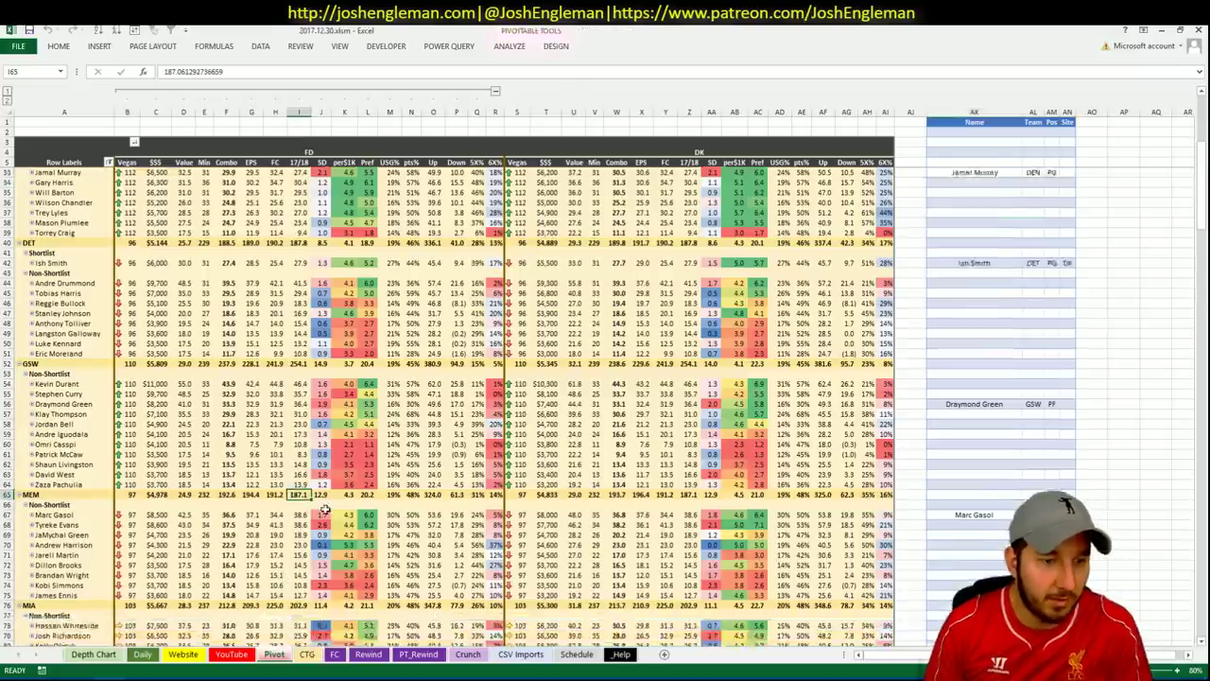
scroll(324, 511, down, 20)
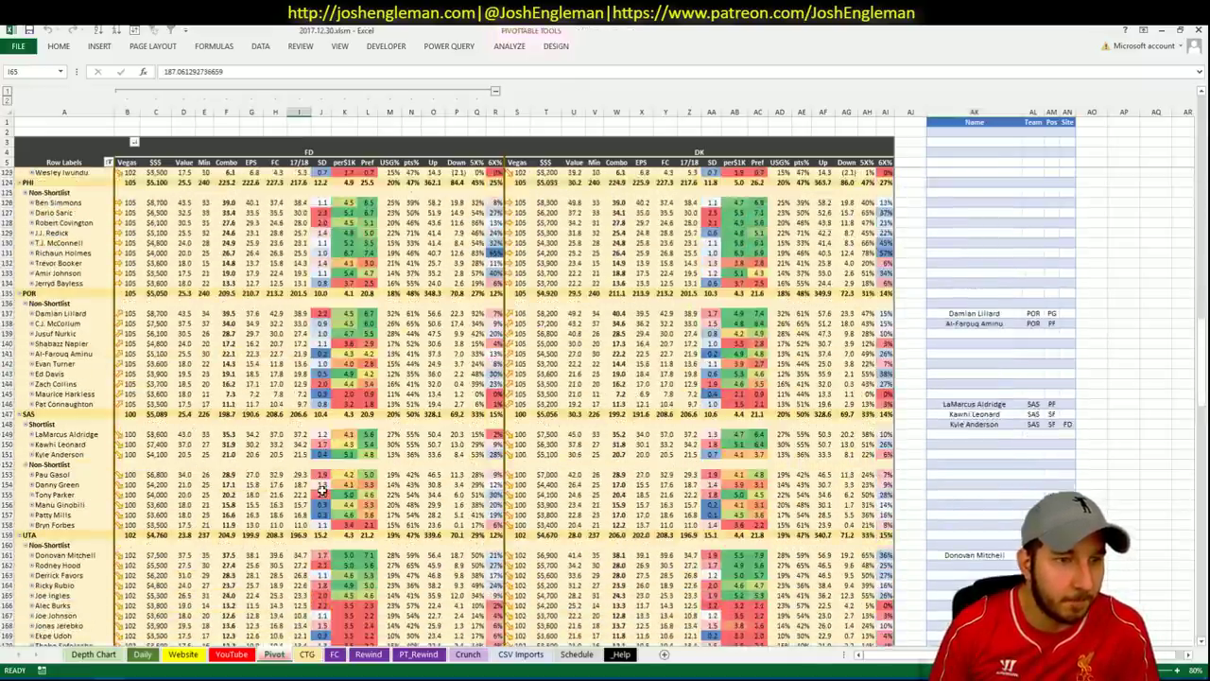
scroll(322, 490, down, 1)
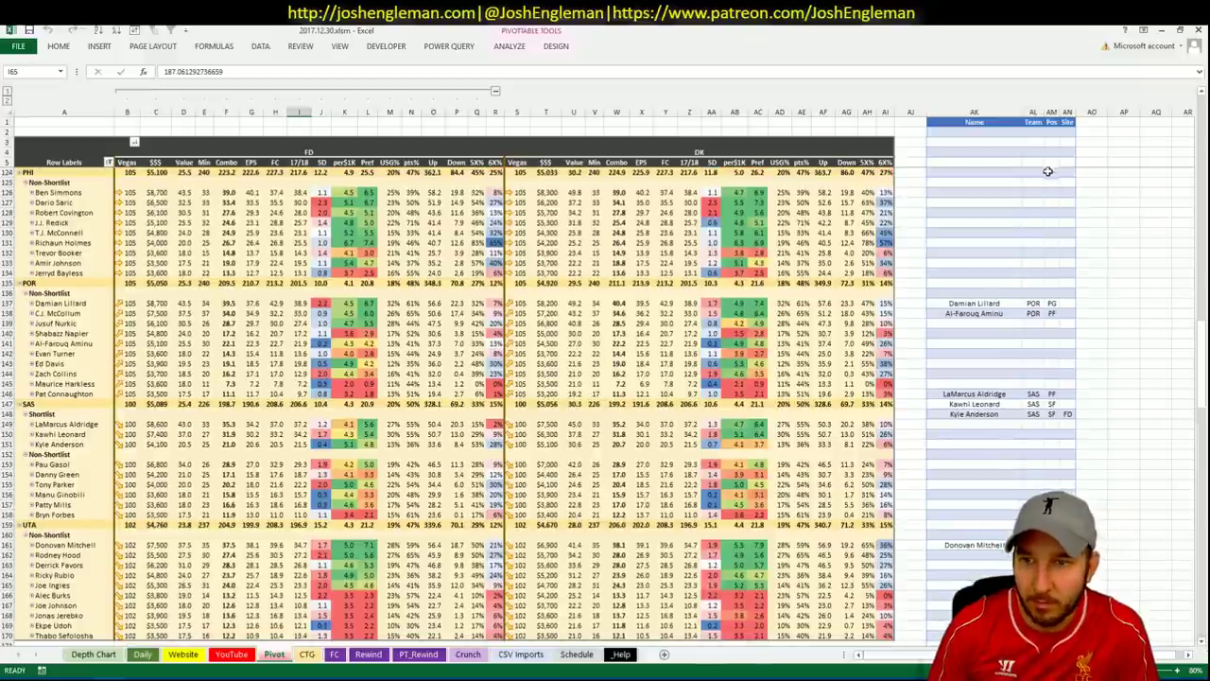
click(958, 192)
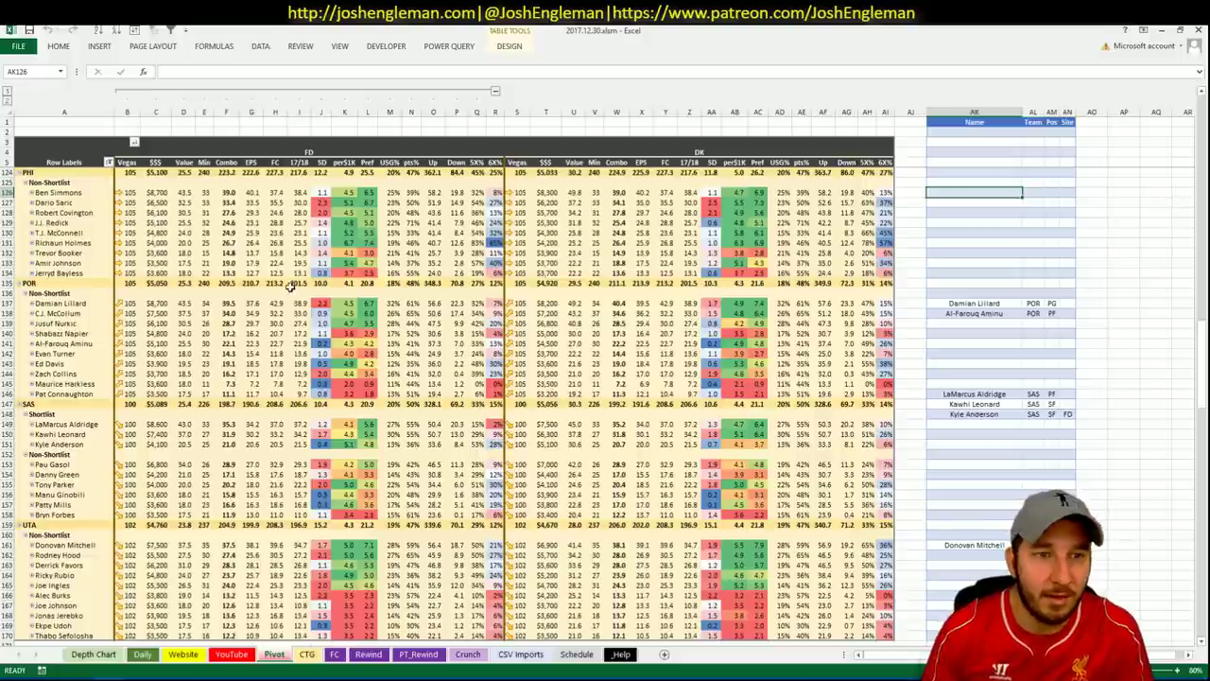
- Set the team filter of the recent-games table on the YouTube sheet to PHI
click(231, 653)
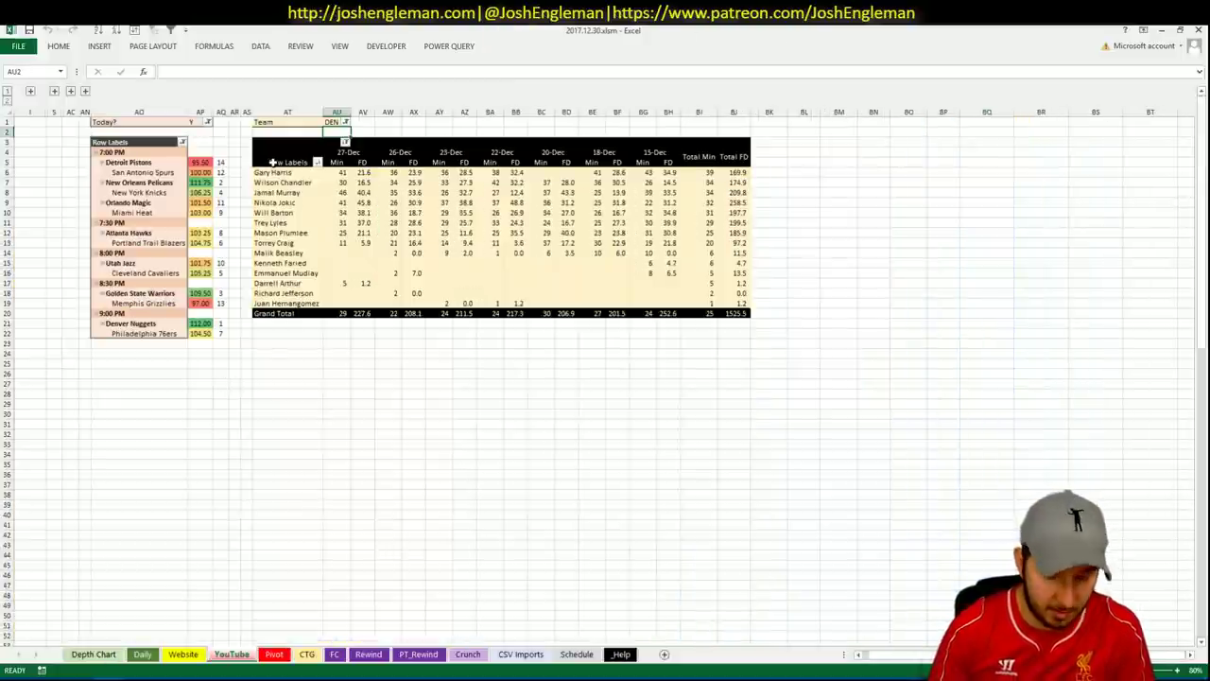
key(Return)
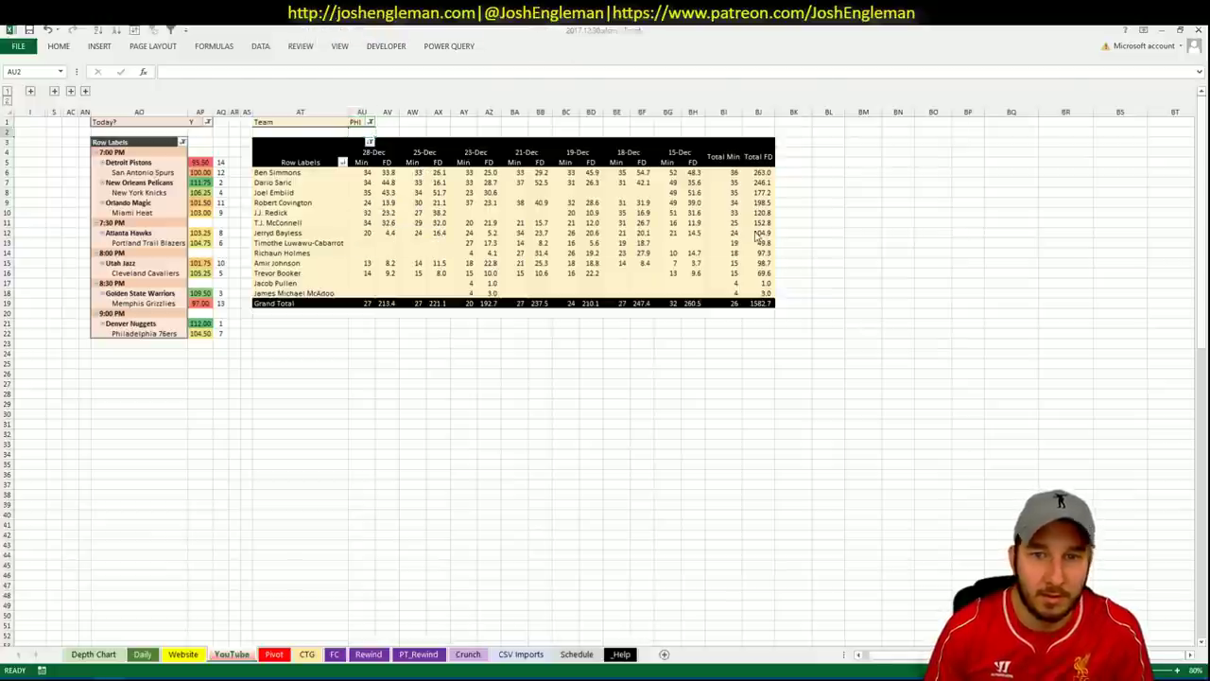
key(alt+Tab)
key(alt+Tab)
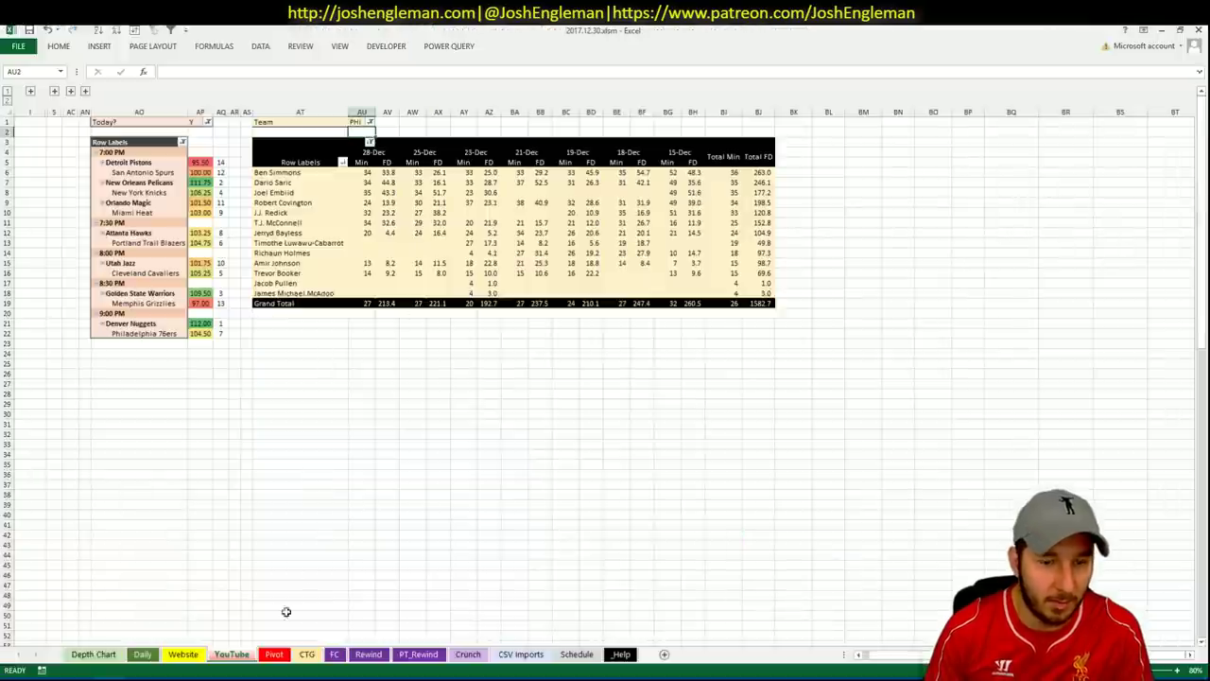
- Check the Philadelphia recent-games table, and enter Dario Saric in the Pivot sheet's shortlist name cell beside Ben Simmons
click(274, 653)
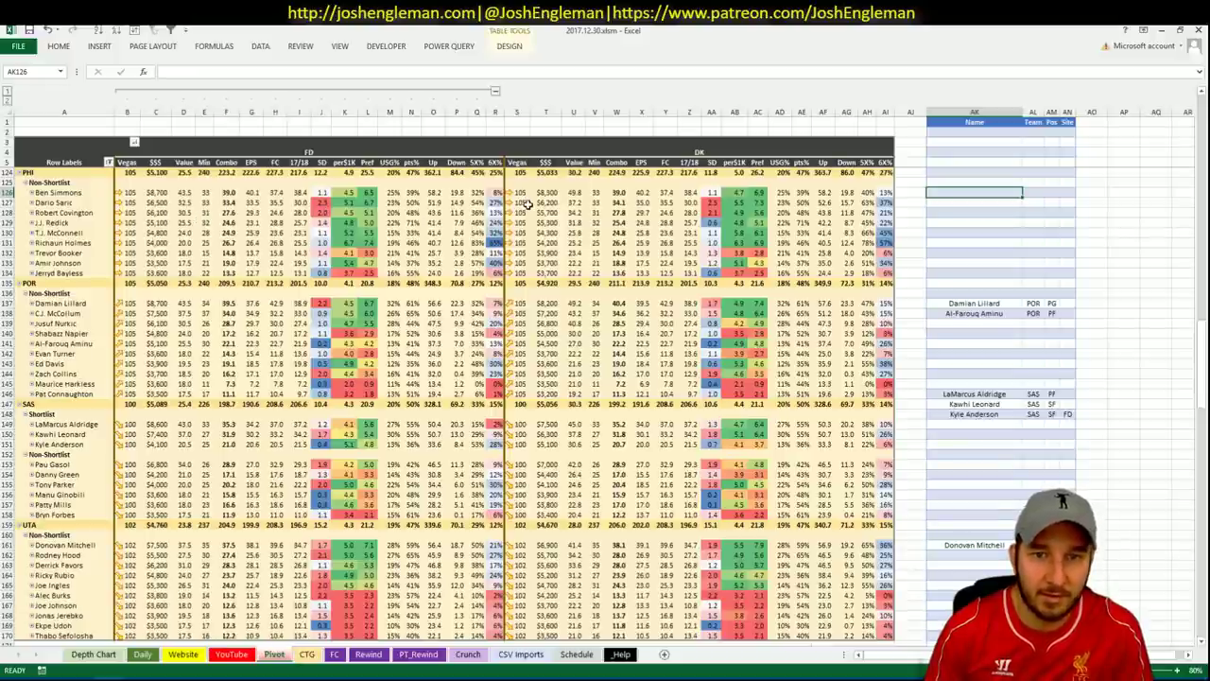
click(234, 655)
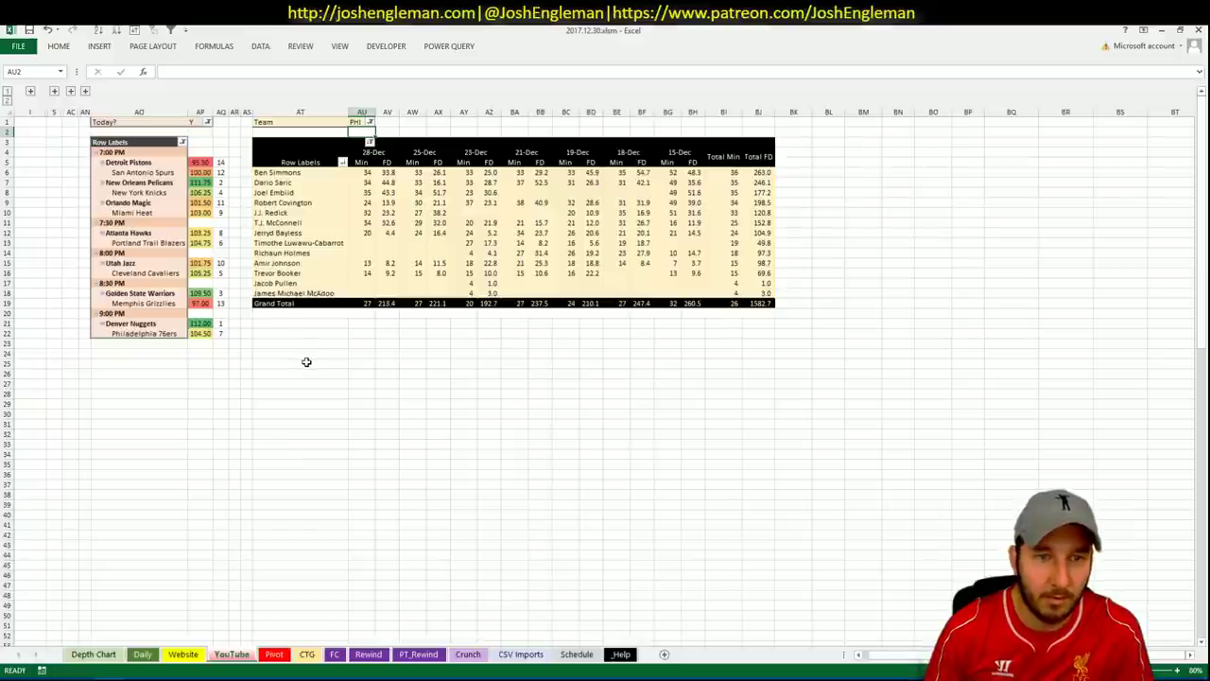
key(alt+Tab)
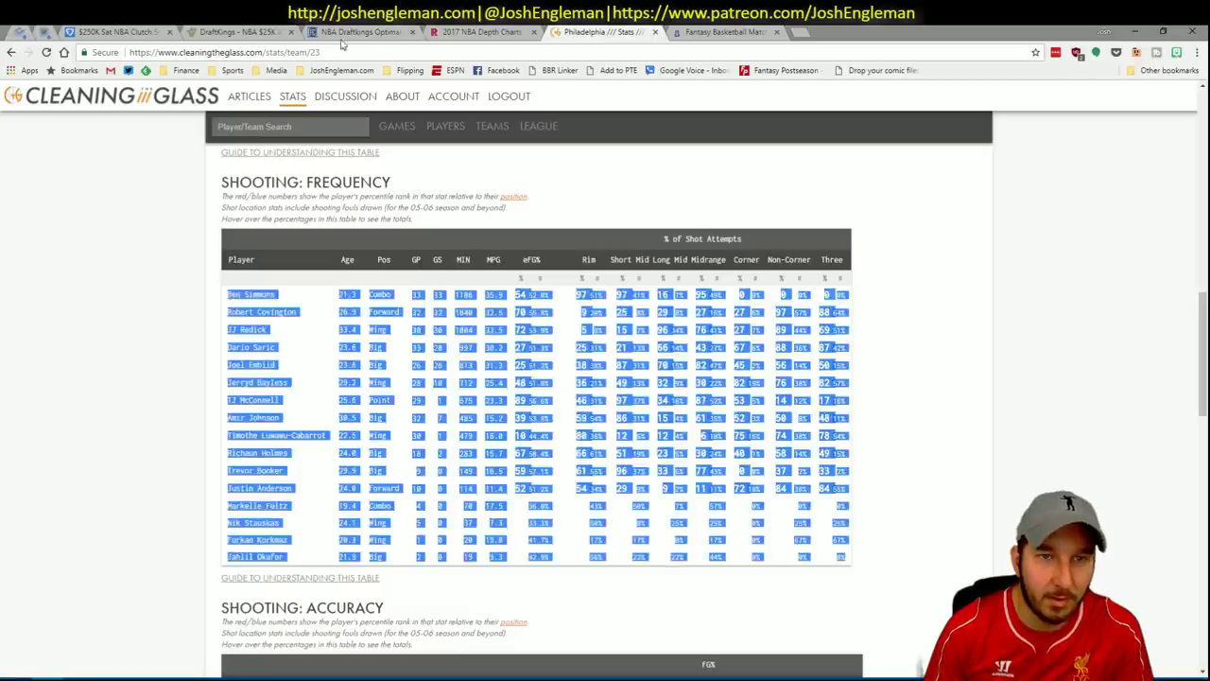
key(alt+Tab)
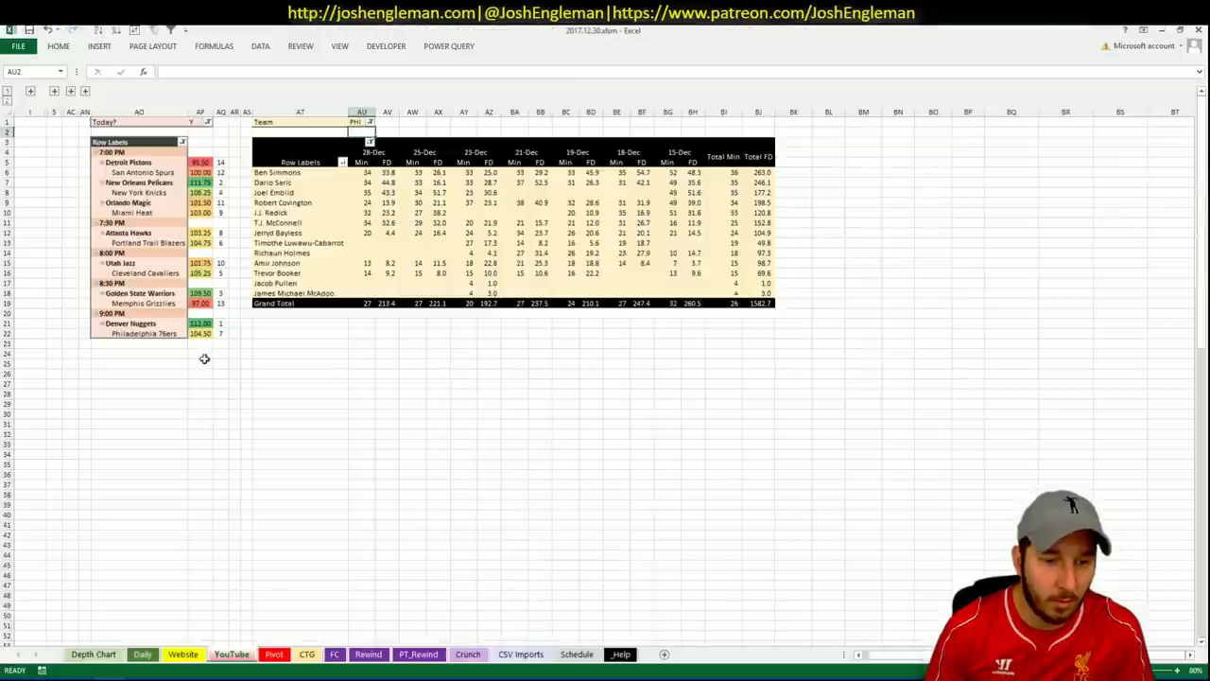
click(273, 654)
text(D)
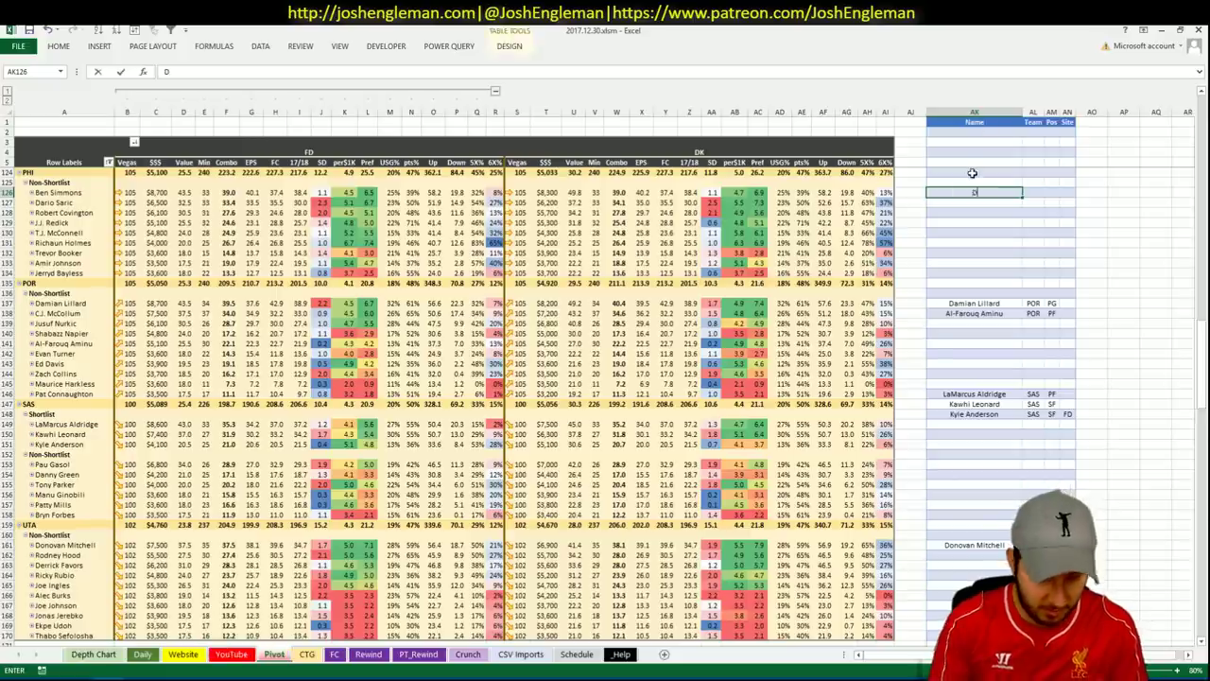
text(ario Saric)
key(Return)
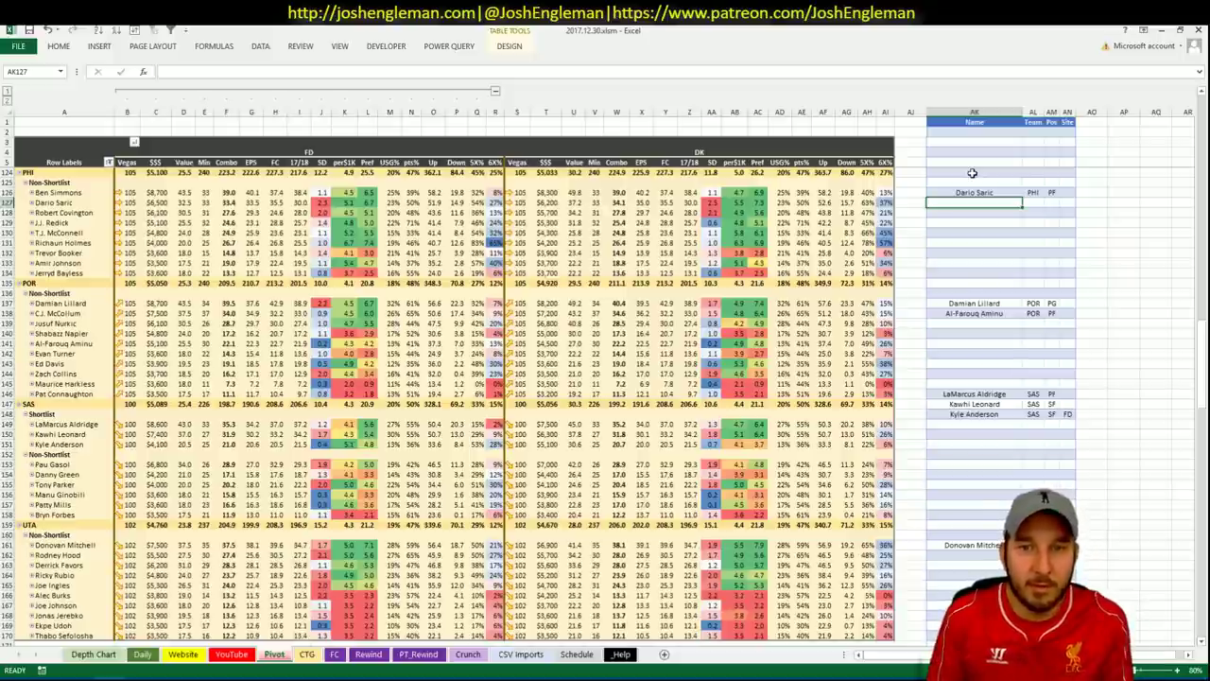
- Read Robert Covington's injury note under Philadelphia 76ers on the Rotoworld depth charts page, and return to the workbook
key(alt+Tab)
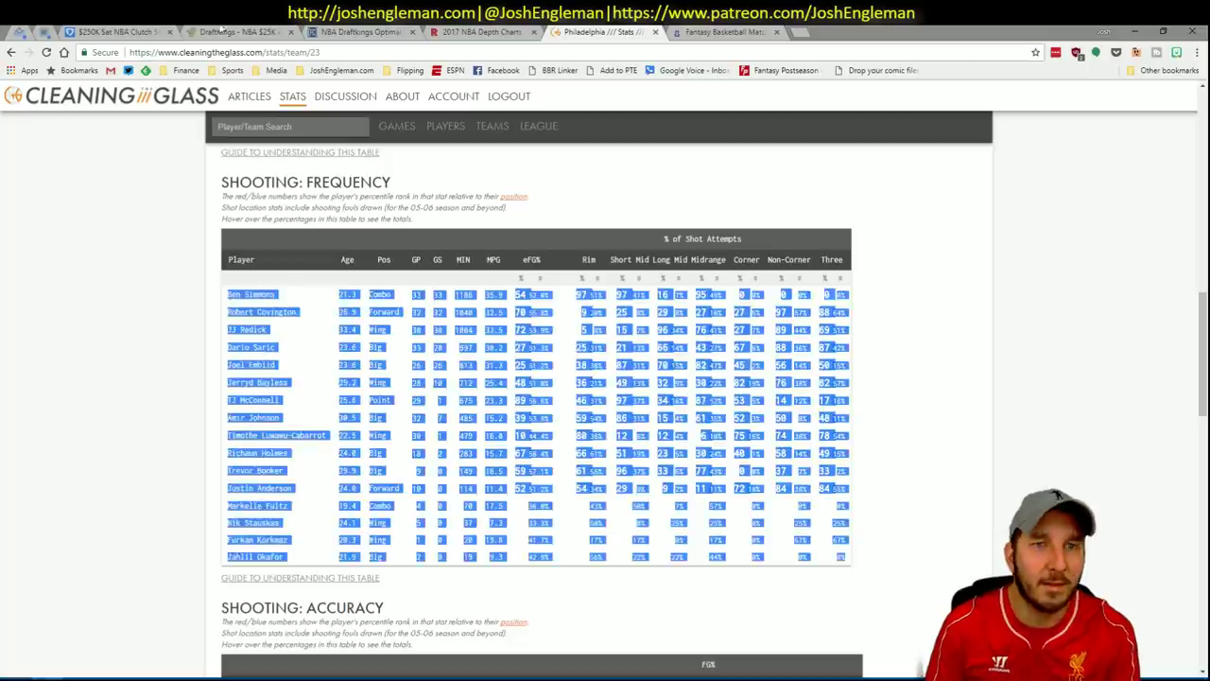
click(482, 32)
scroll(437, 425, up, 4)
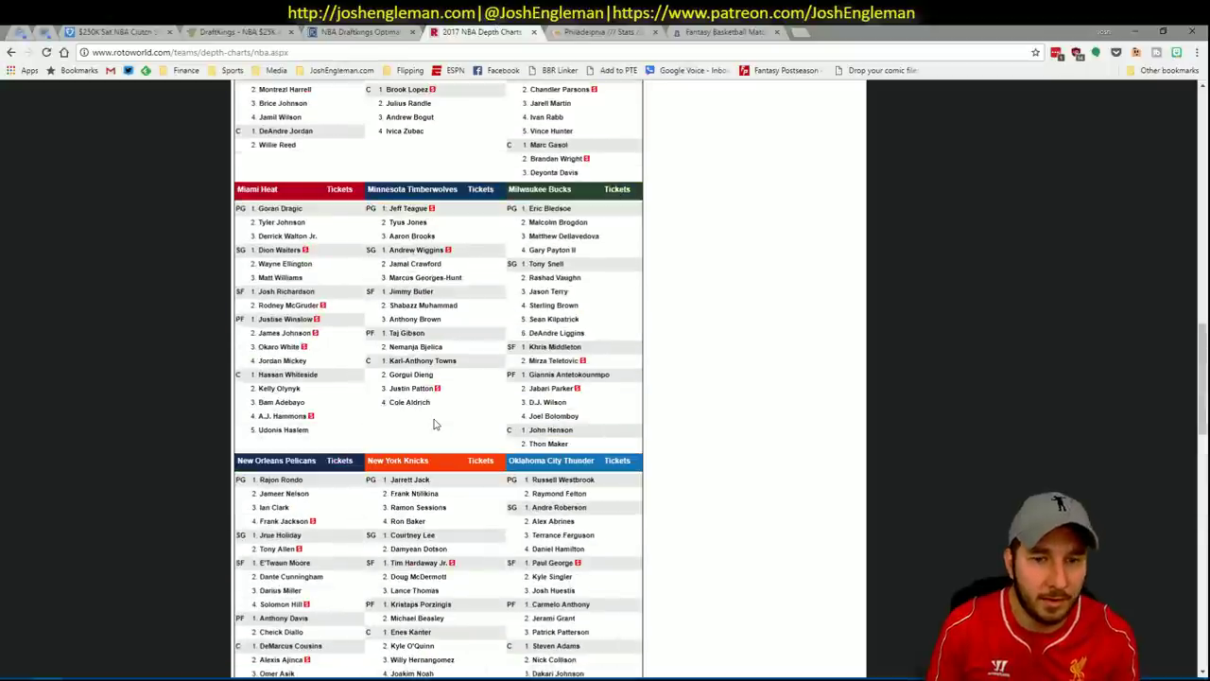
scroll(437, 424, down, 6)
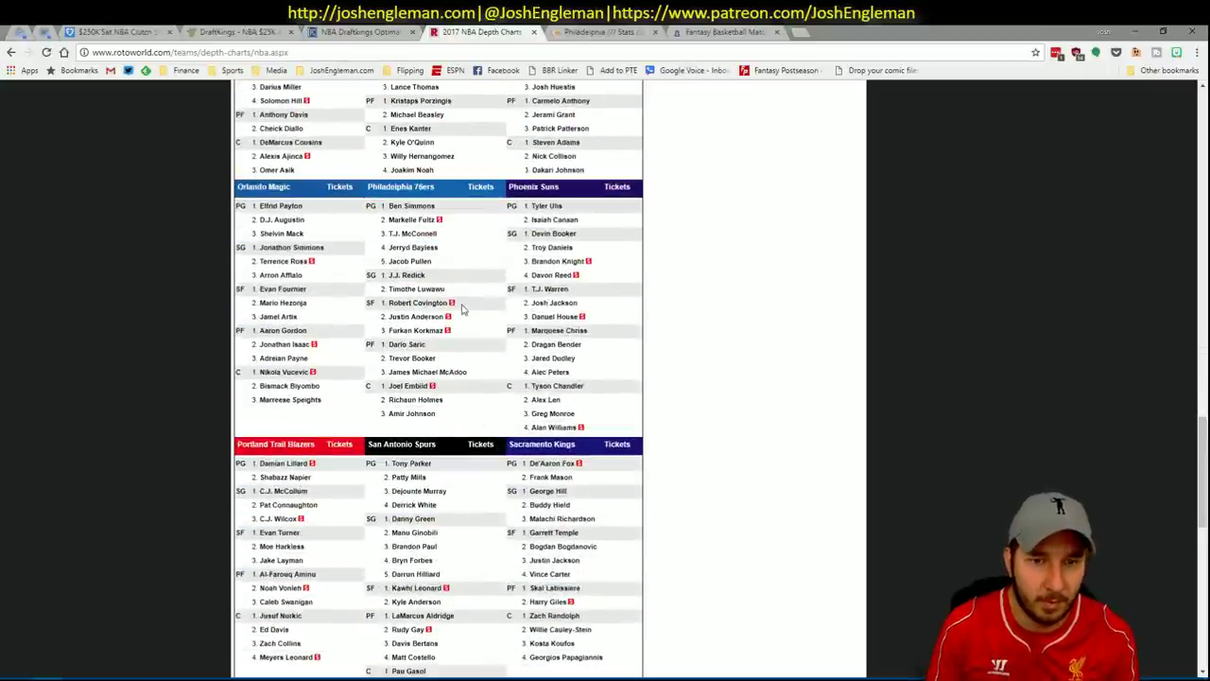
mouse_move(452, 303)
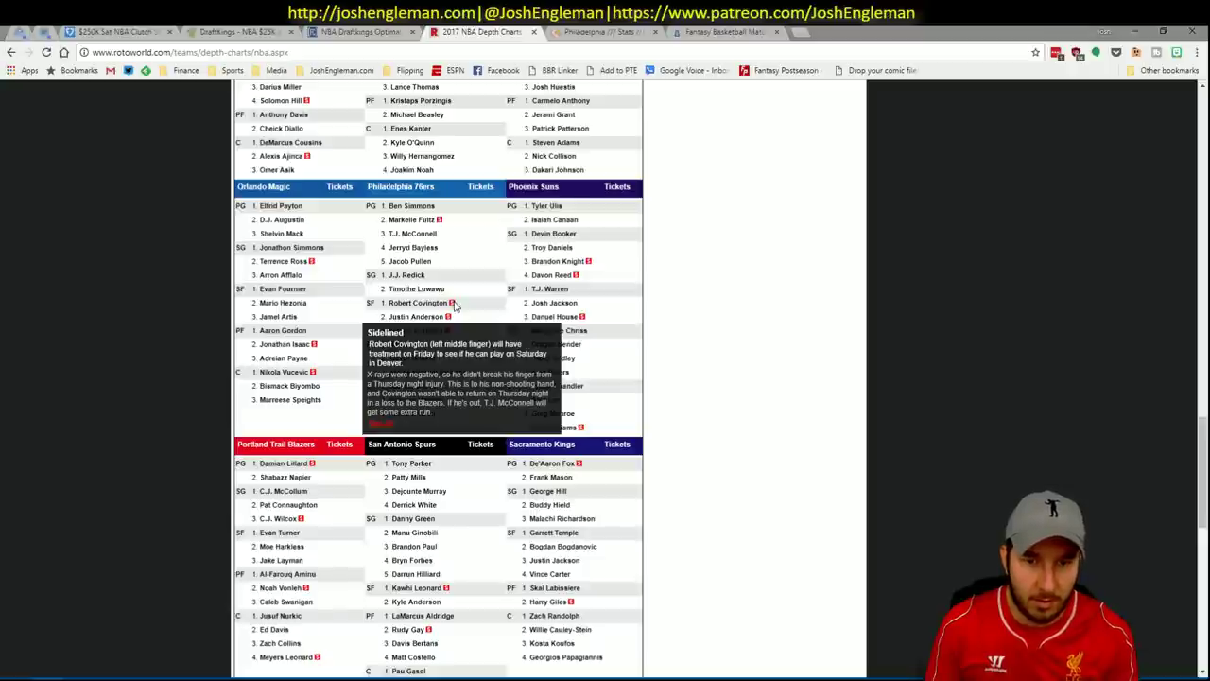
click(1142, 30)
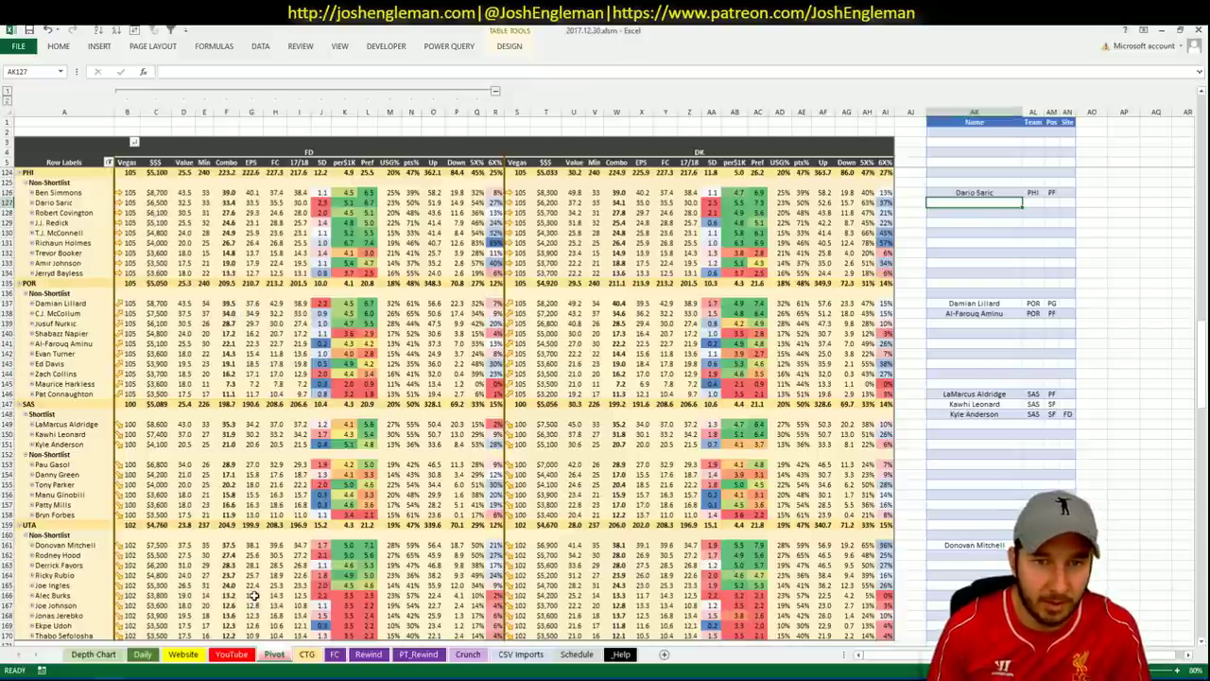
- Check Philadelphia's recent games on the YouTube sheet, and add Robert Covington to the Pivot shortlist below Dario Saric
click(235, 656)
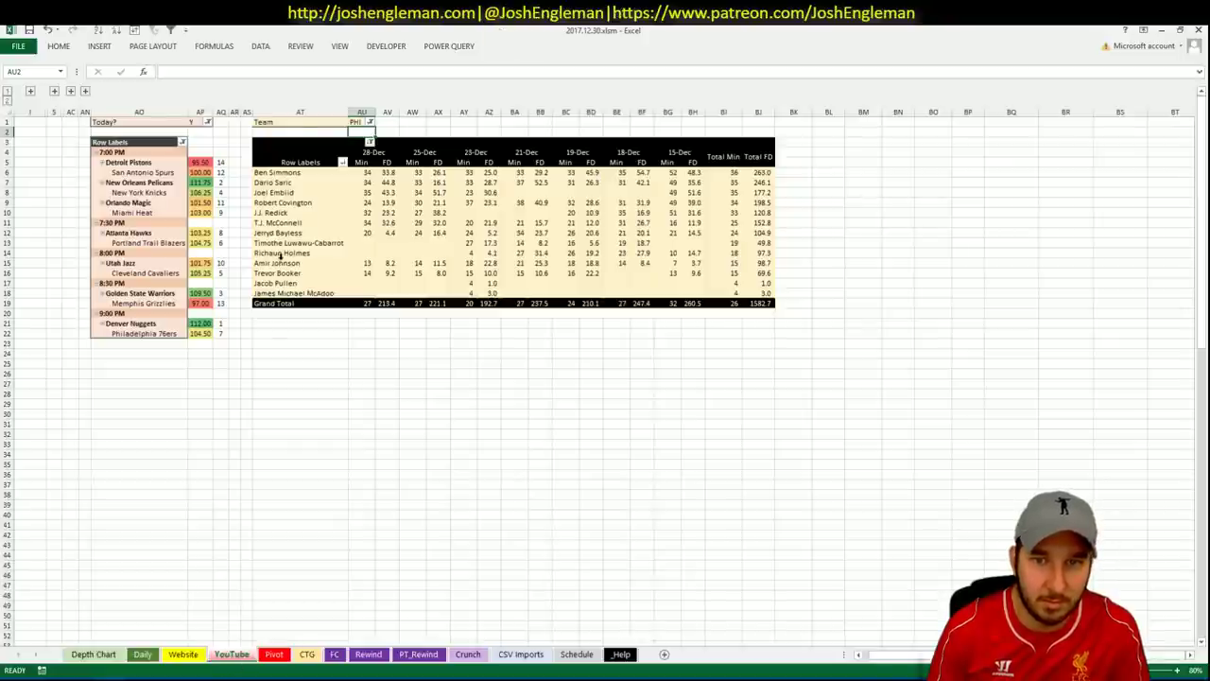
key(alt+Tab)
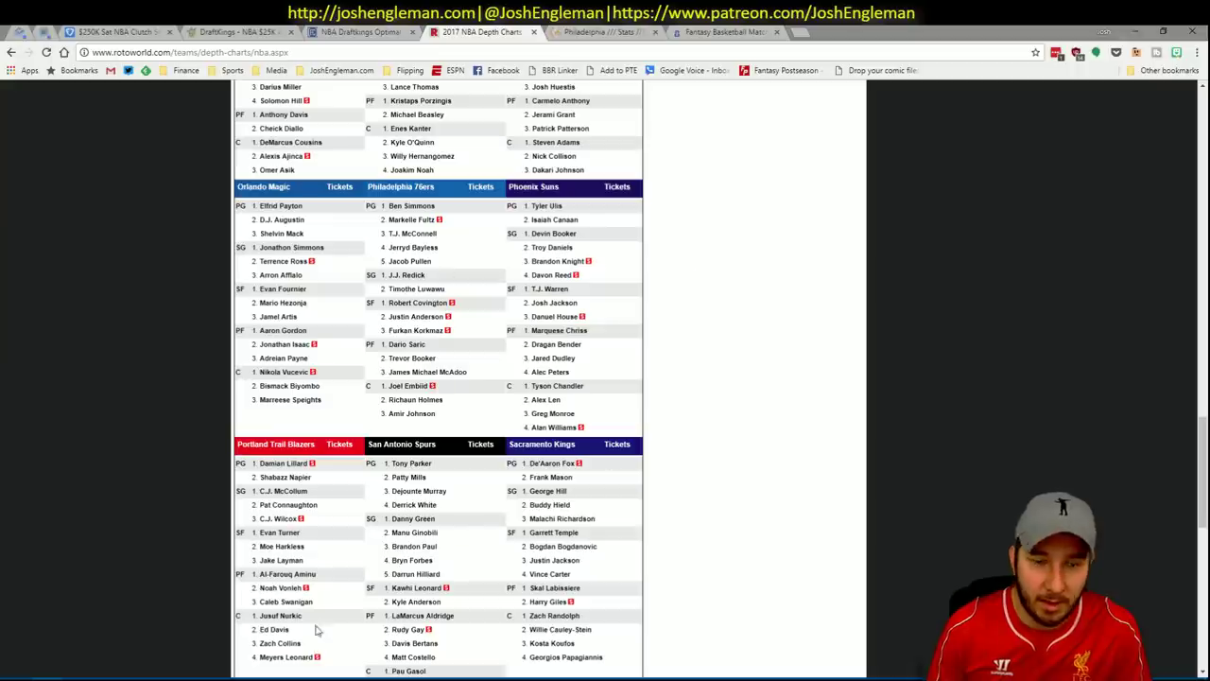
key(alt+Tab)
click(274, 654)
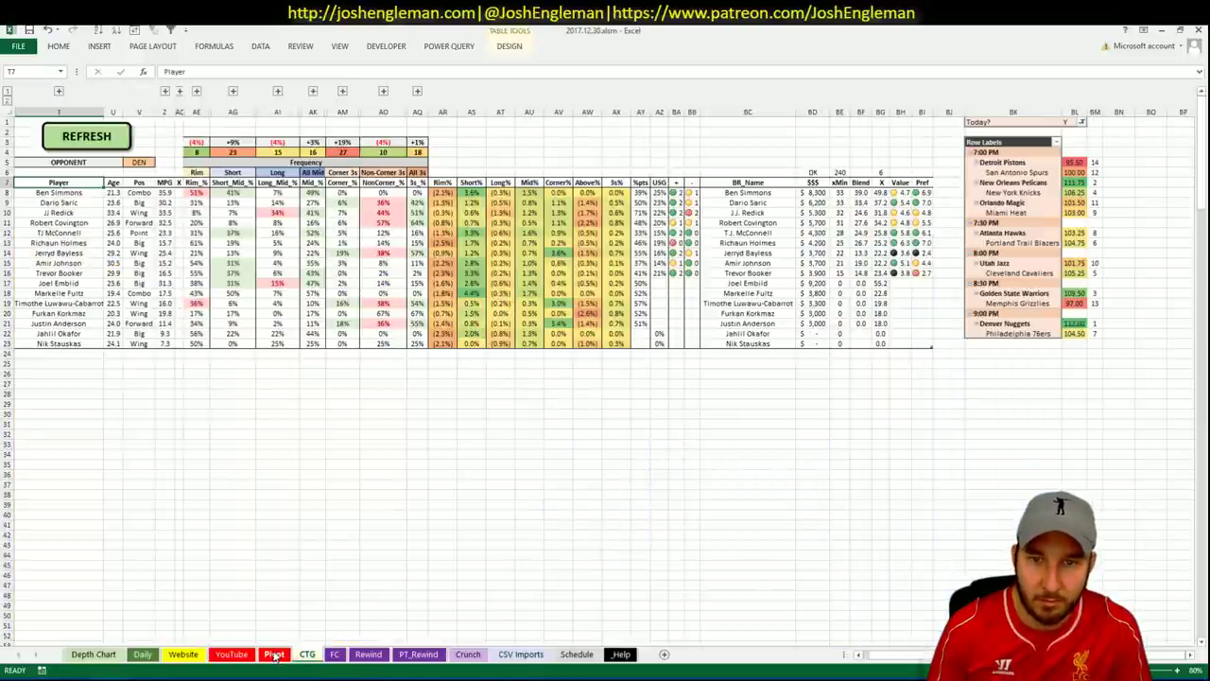
text(Robert Covin)
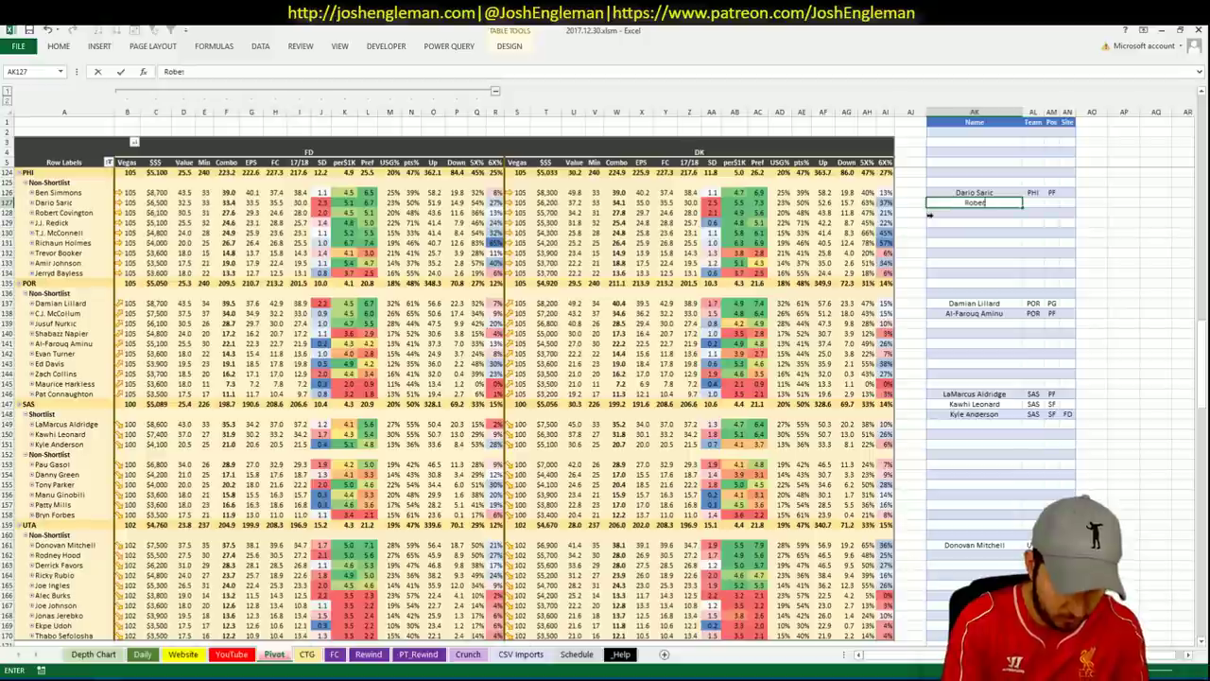
text(gton)
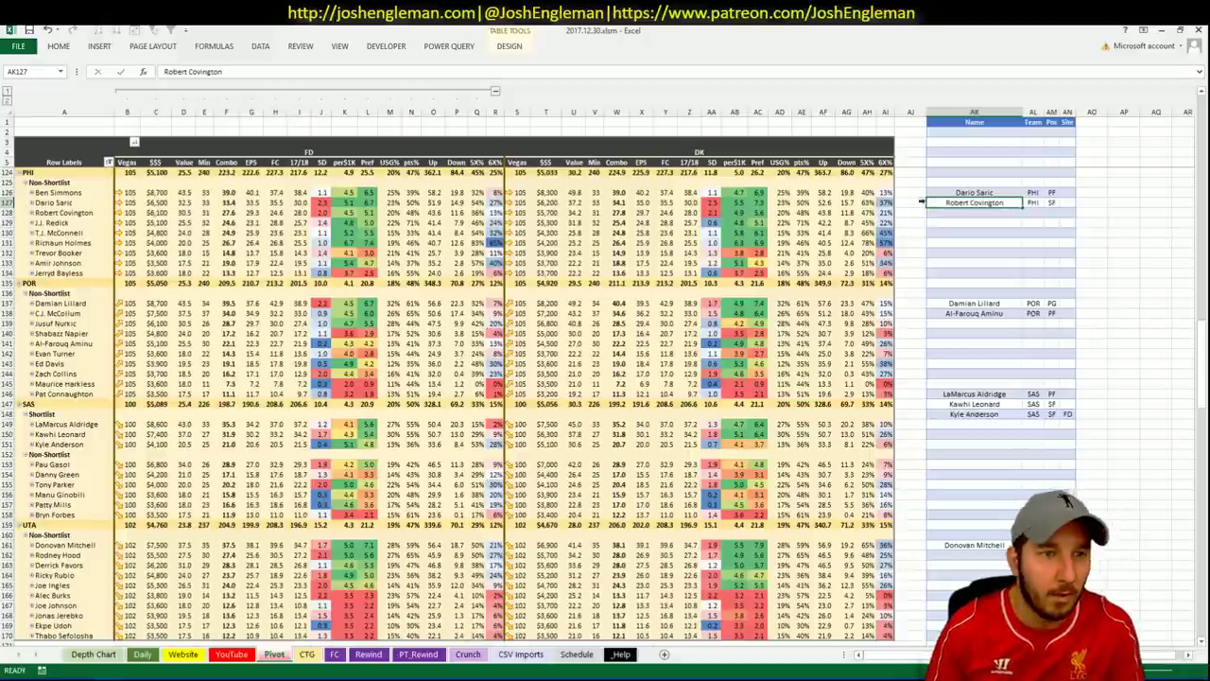
key(Return)
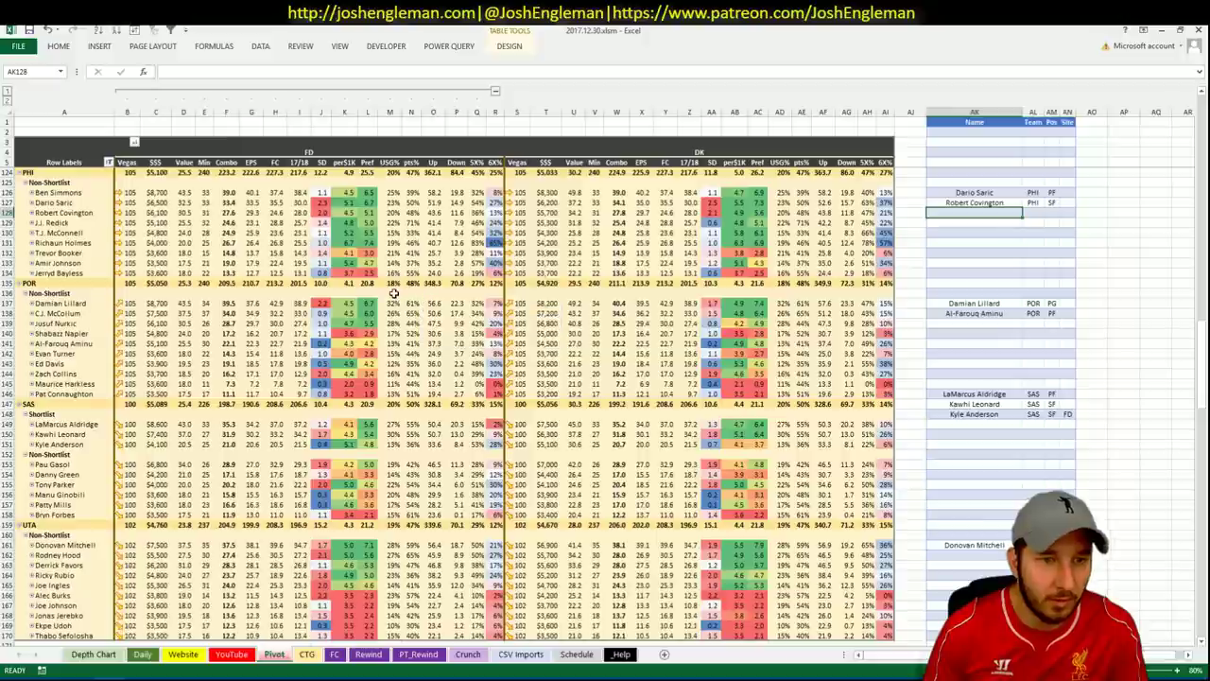
- Examine Richaun Holmes's recent games on the YouTube sheet, and add him to the Pivot shortlist below Robert Covington
click(231, 654)
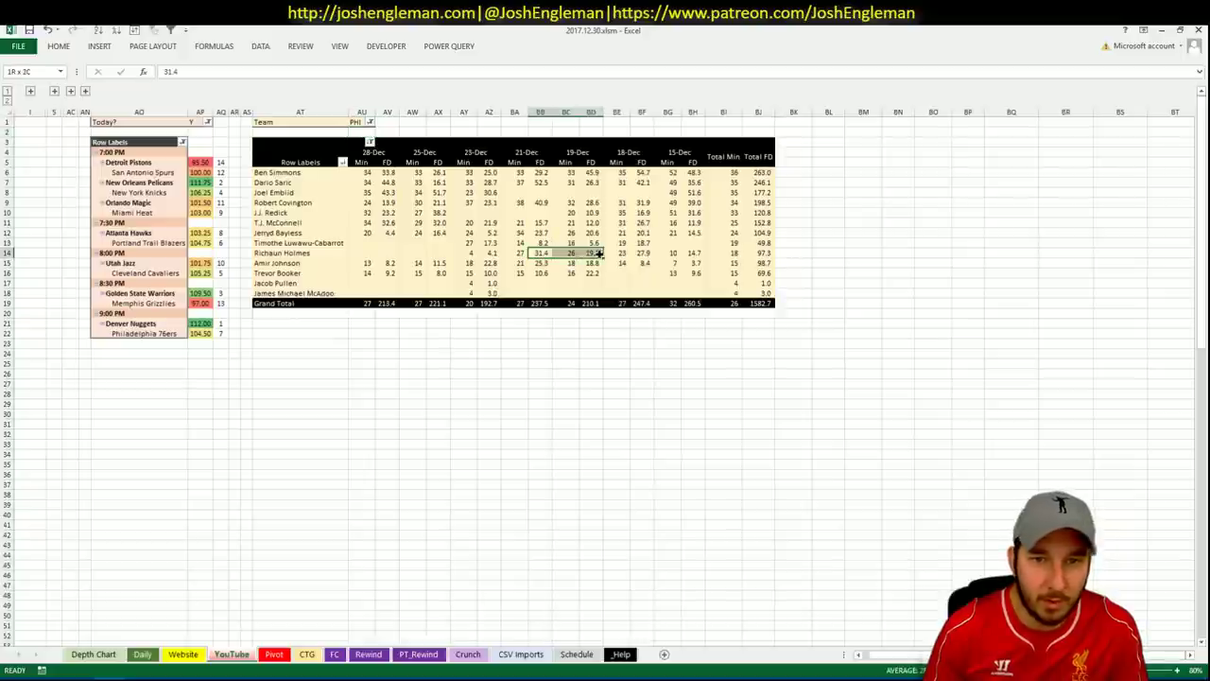
click(540, 253)
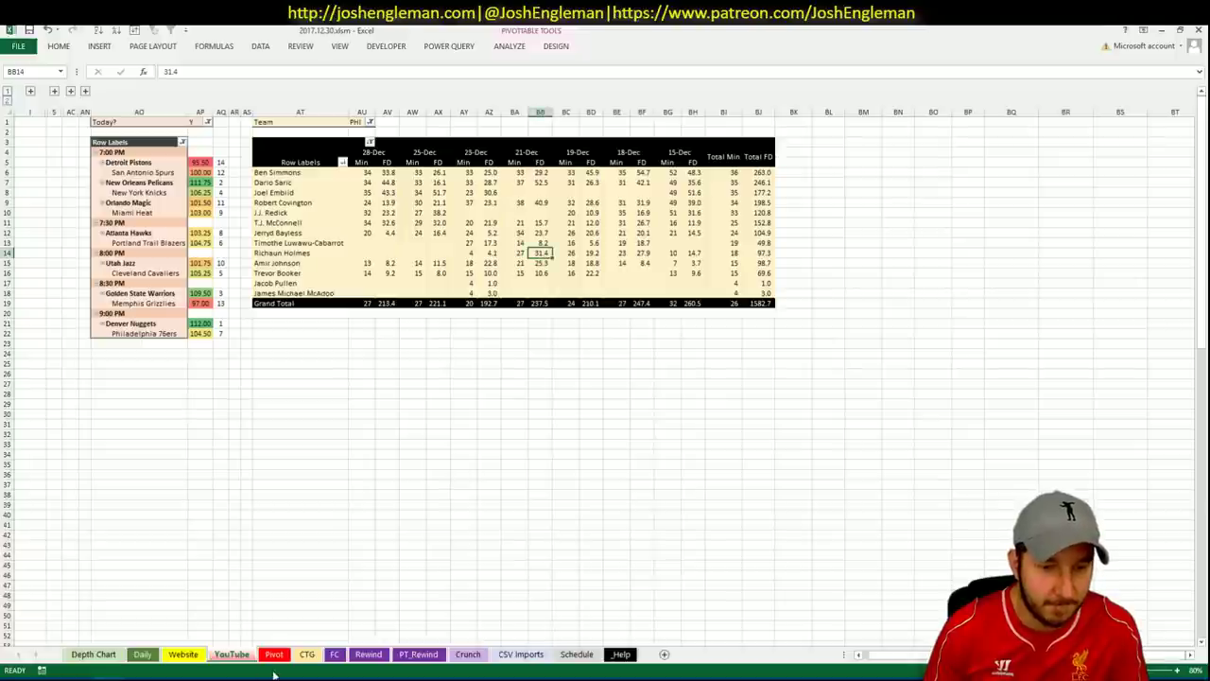
click(231, 653)
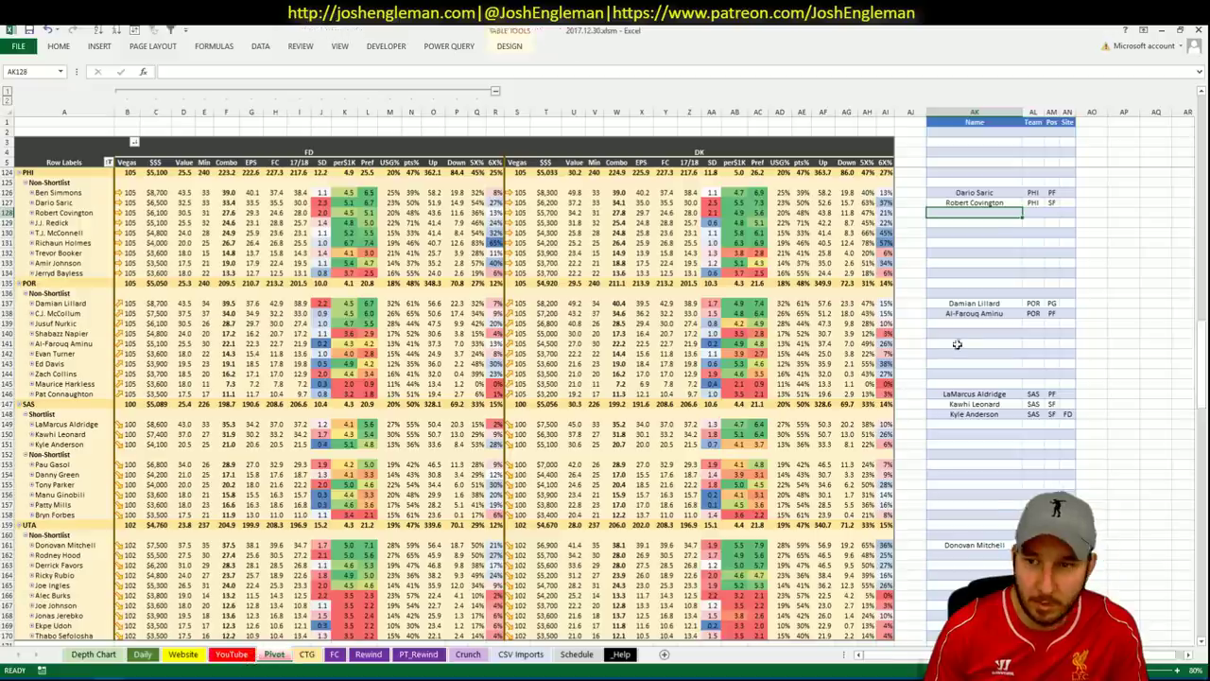
text(Ru)
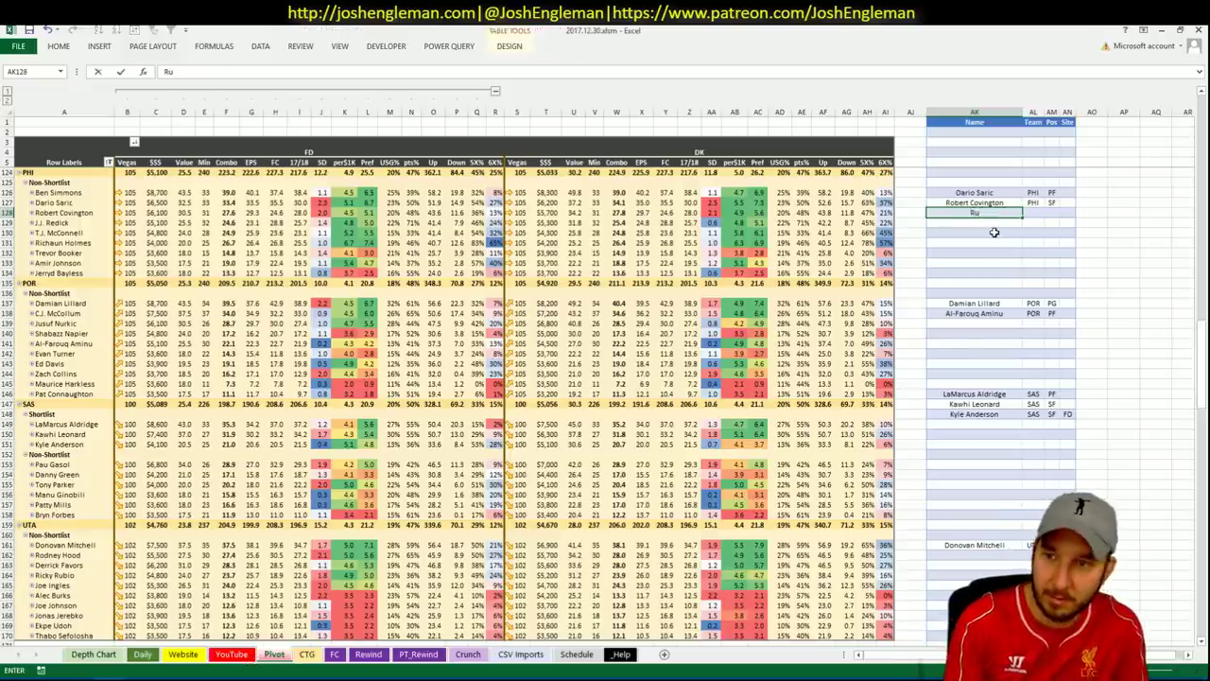
text(chaun Holmes)
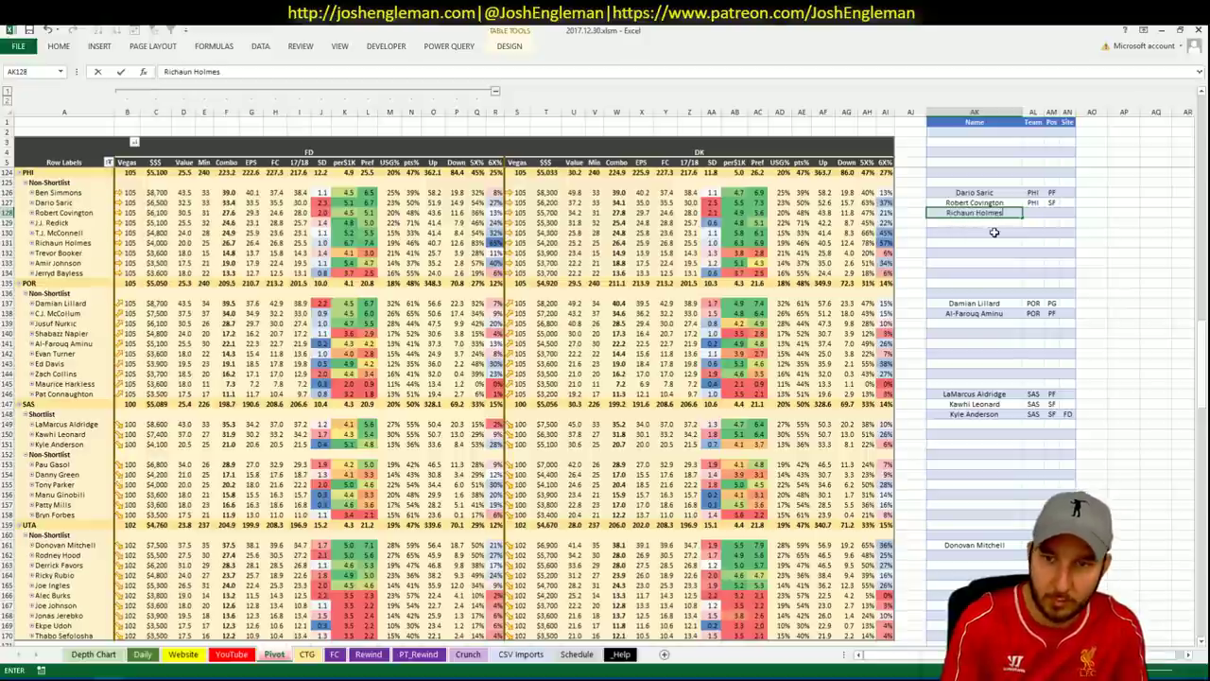
key(Return)
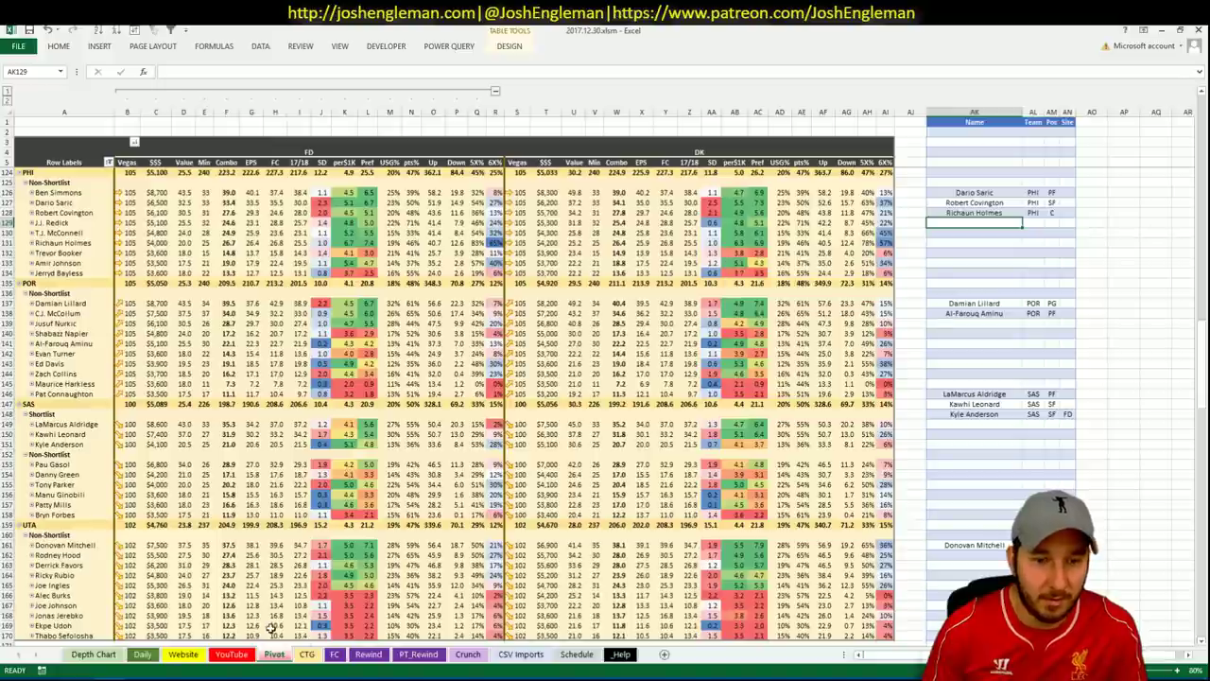
- Sort the Pivot sheet's shortlist table by Pos in the order PG, SG, SF, PF, C, with Name A to Z as second level
click(307, 655)
click(274, 654)
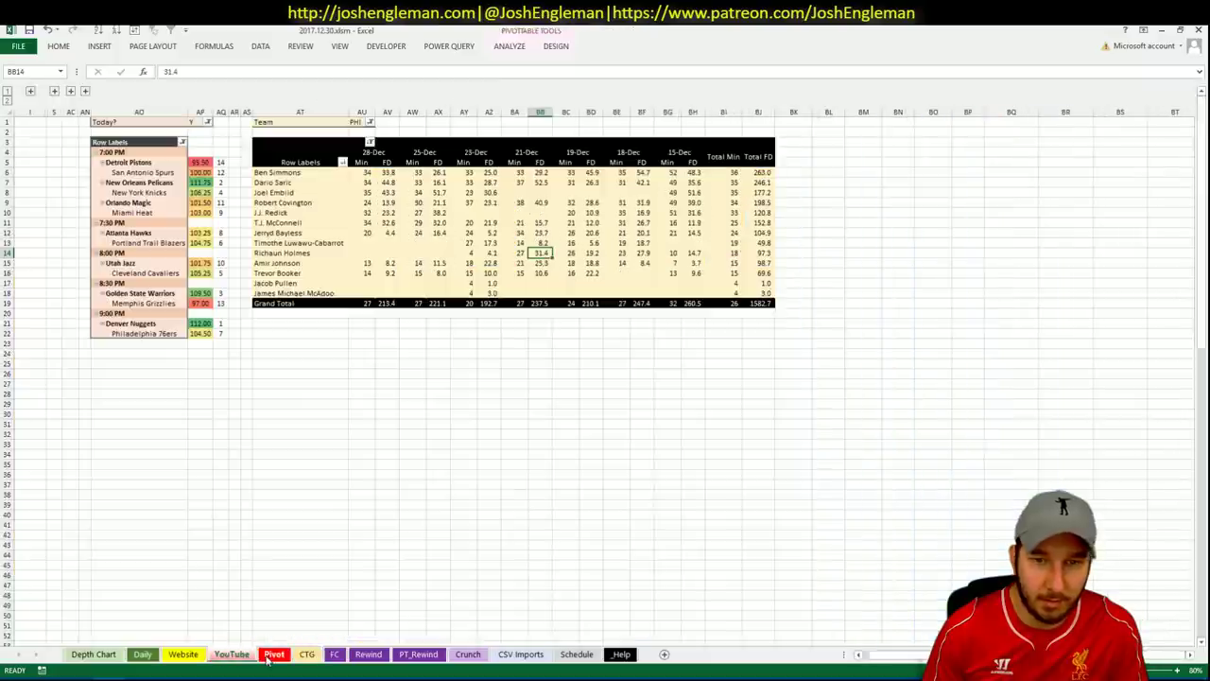
key(ctrl+Page_Up)
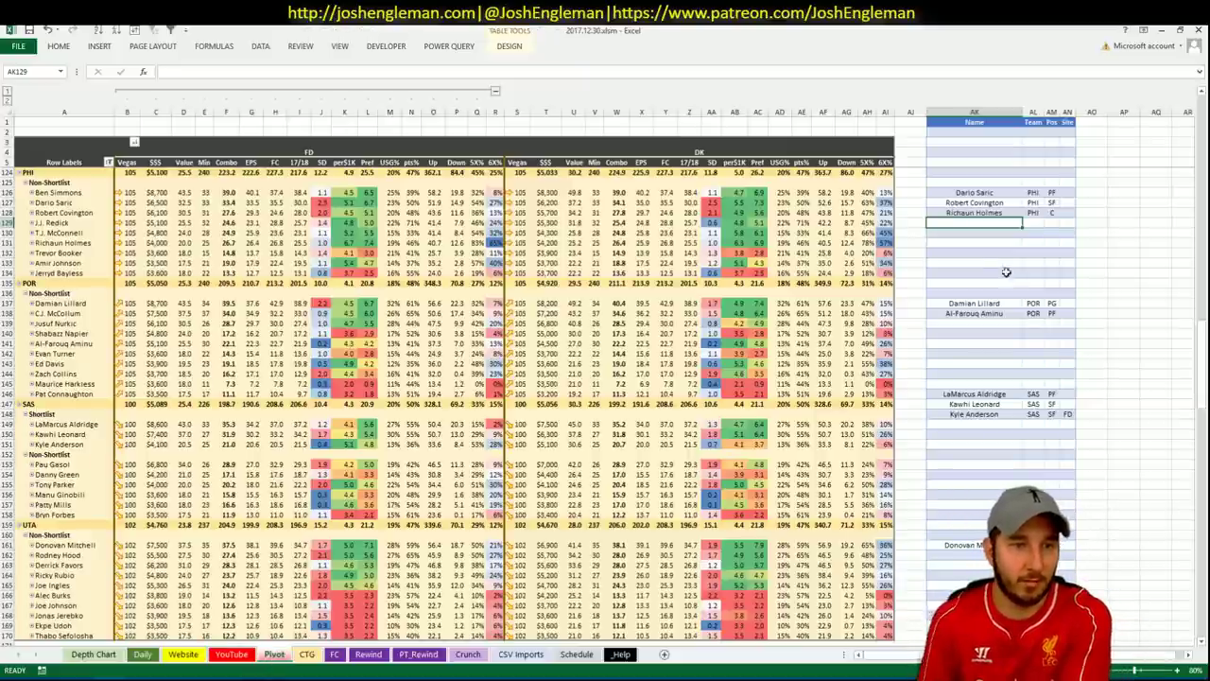
click(954, 428)
scroll(999, 213, up, 20)
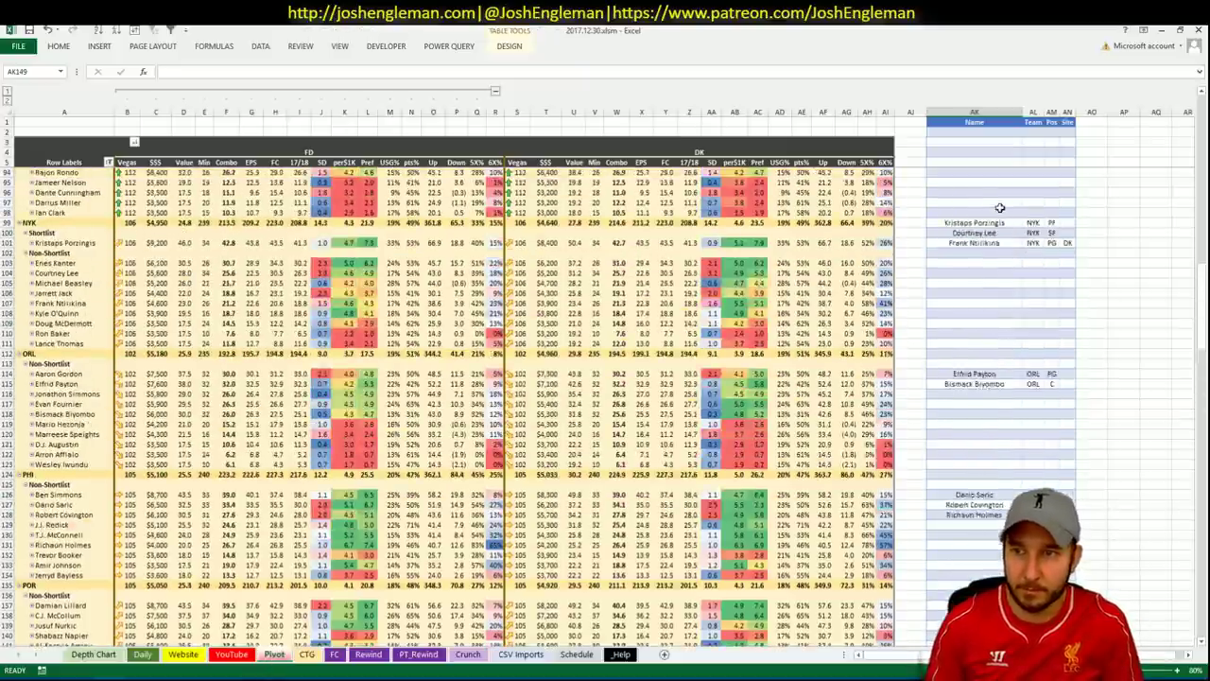
click(966, 133)
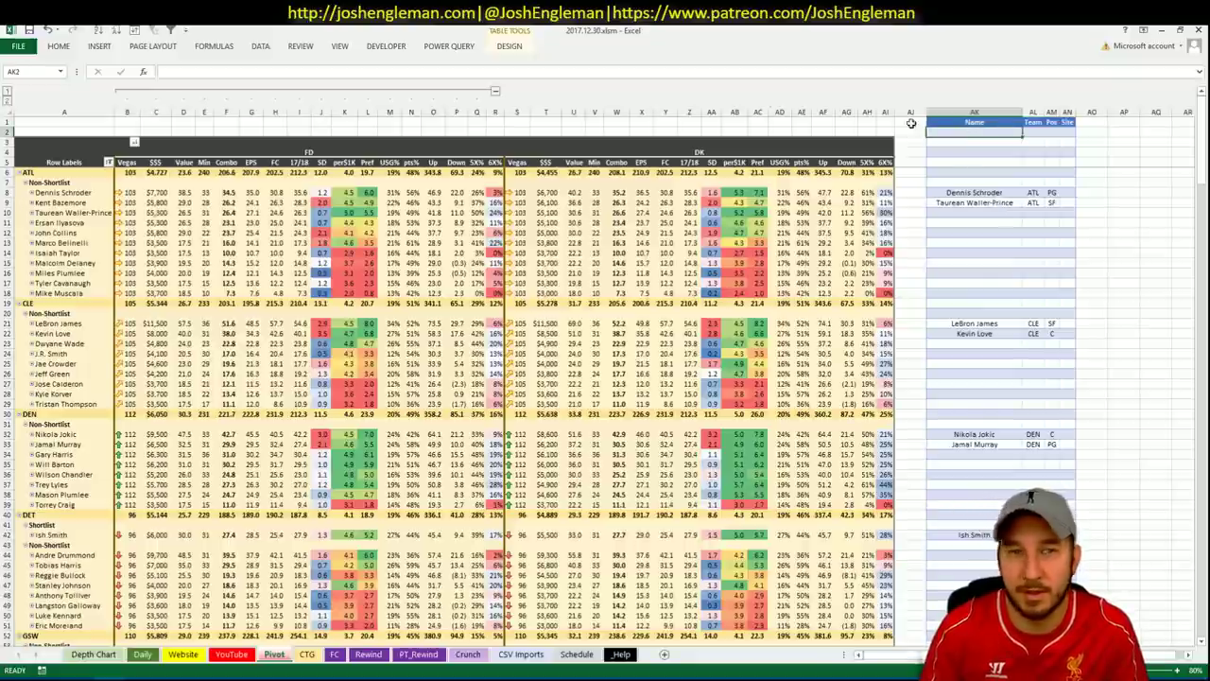
click(130, 33)
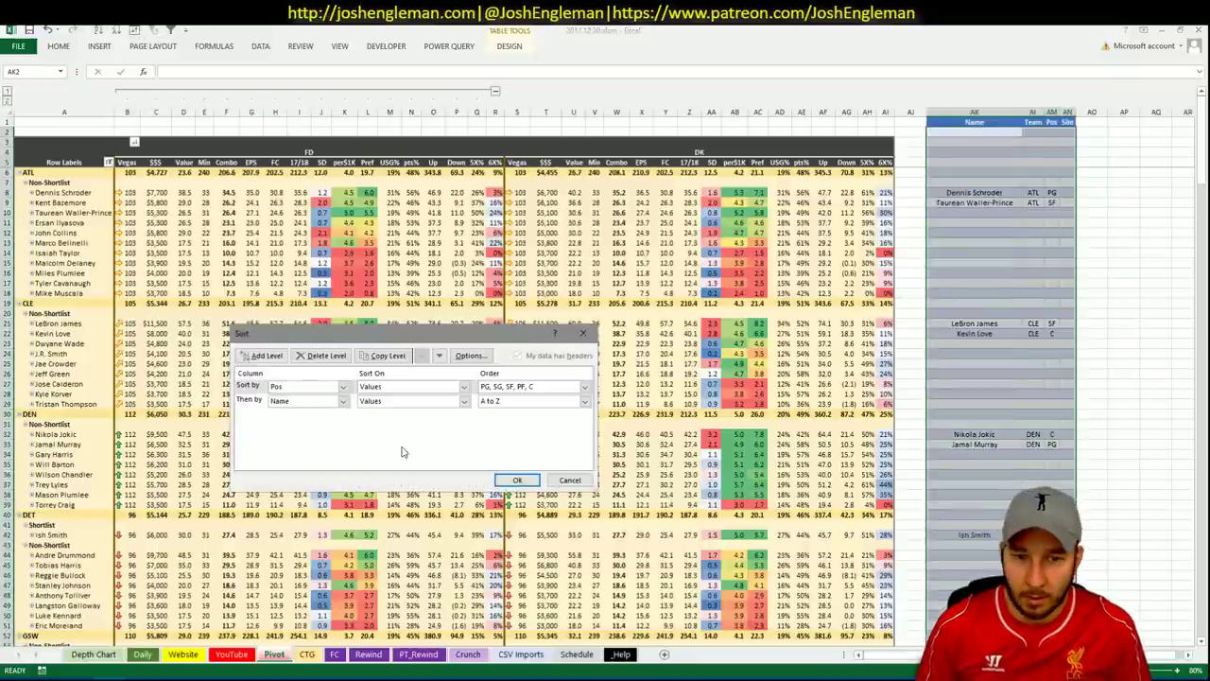
click(514, 482)
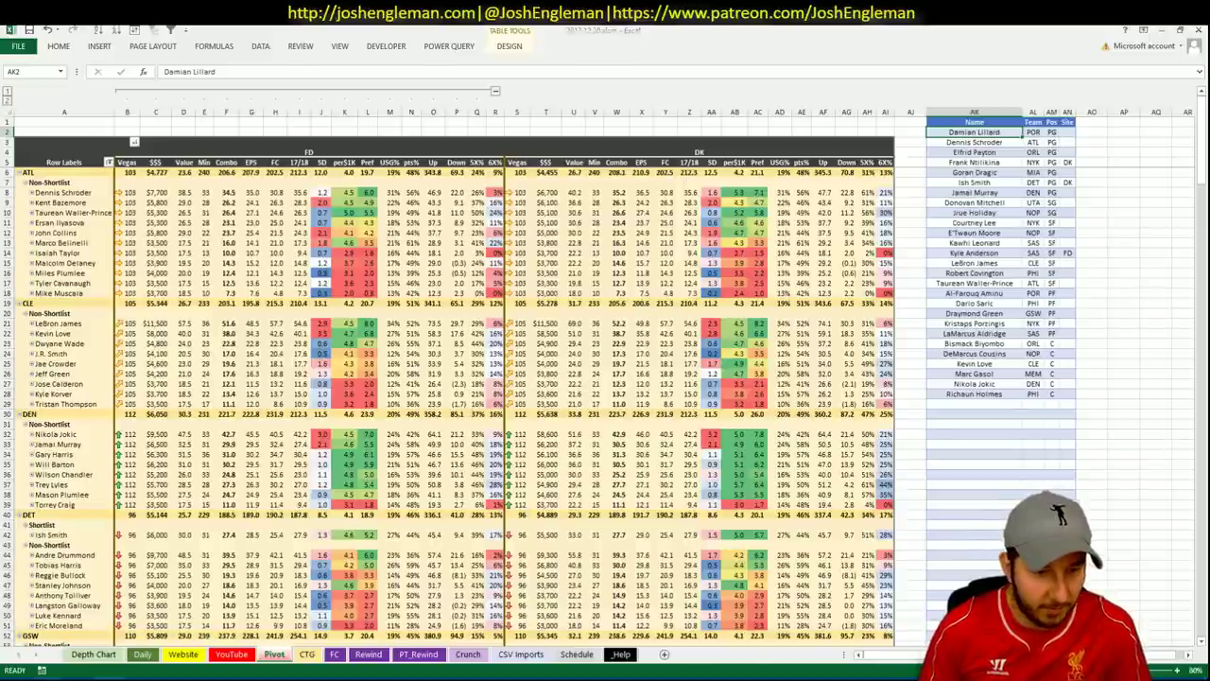
- Bring up the FantasyCruncher DraftKings NBA lineup page in the browser, and return to the workbook
key(alt+Tab)
click(359, 32)
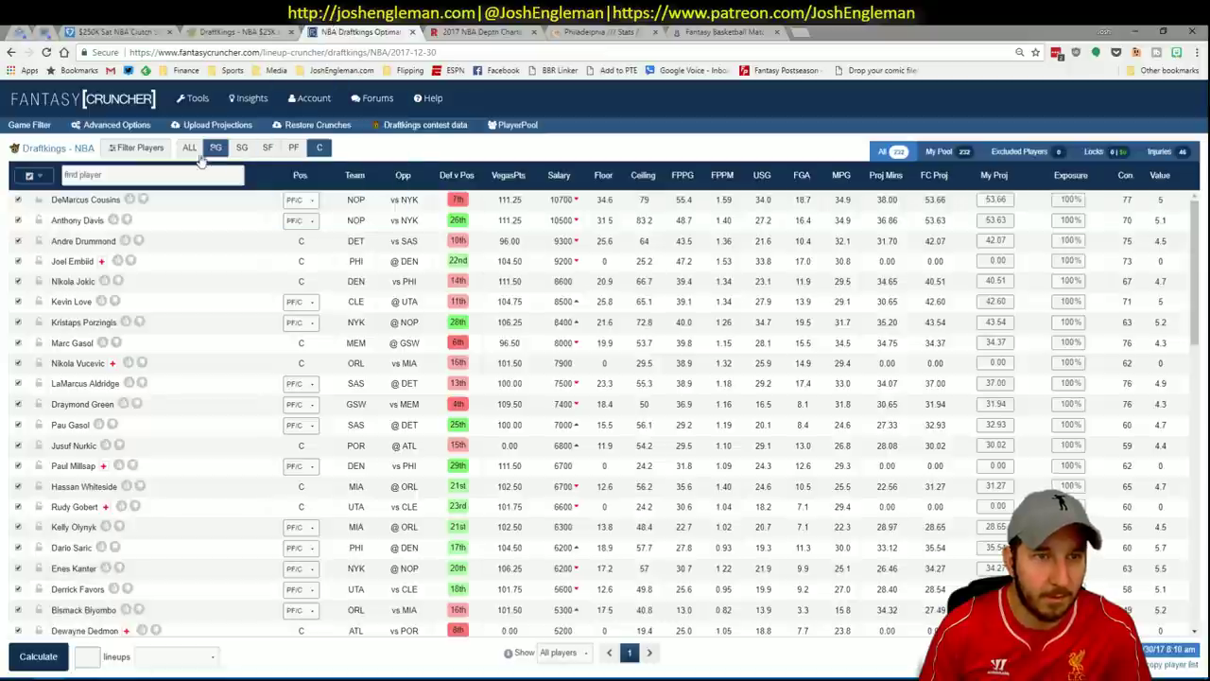
key(alt+Tab)
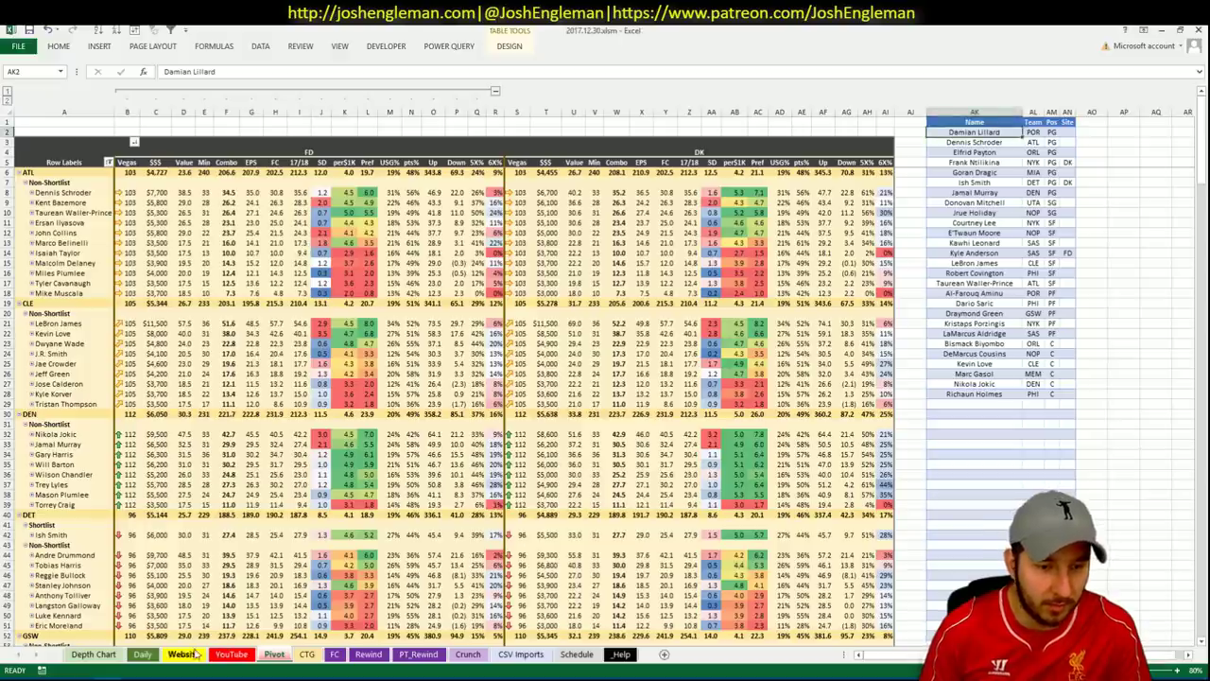
- Refresh the player tables on the Daily sheet with its detail columns collapsed, and copy the DK projections table
click(142, 655)
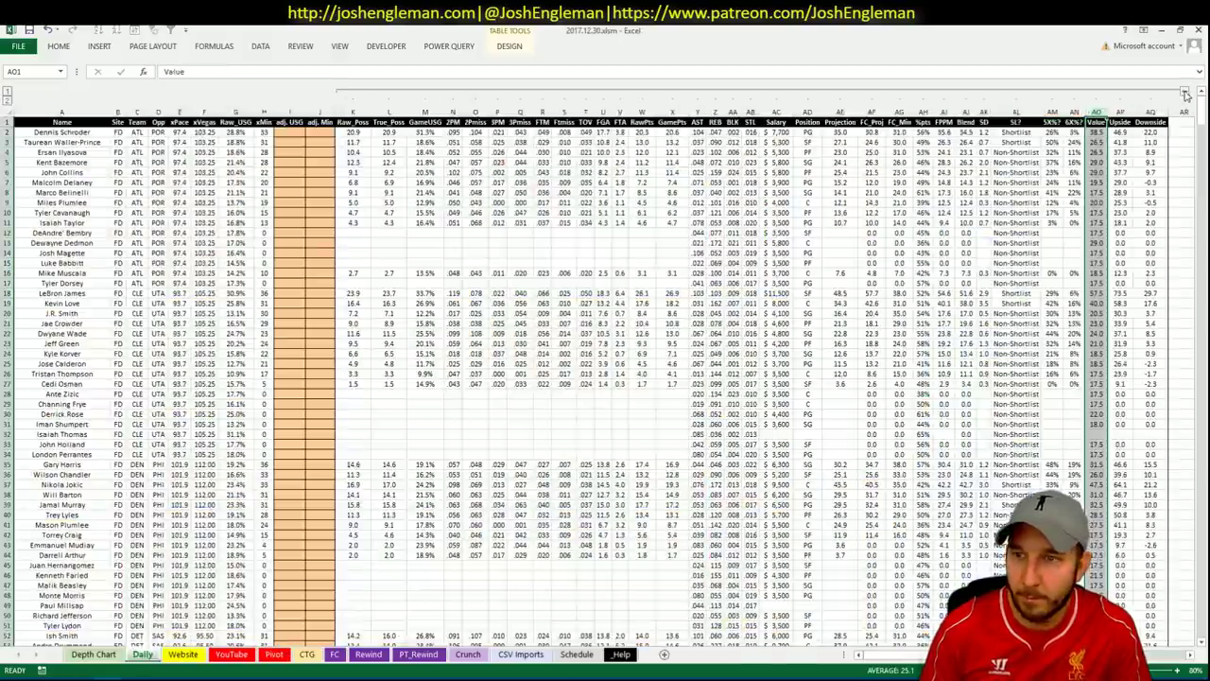
click(1186, 96)
click(505, 95)
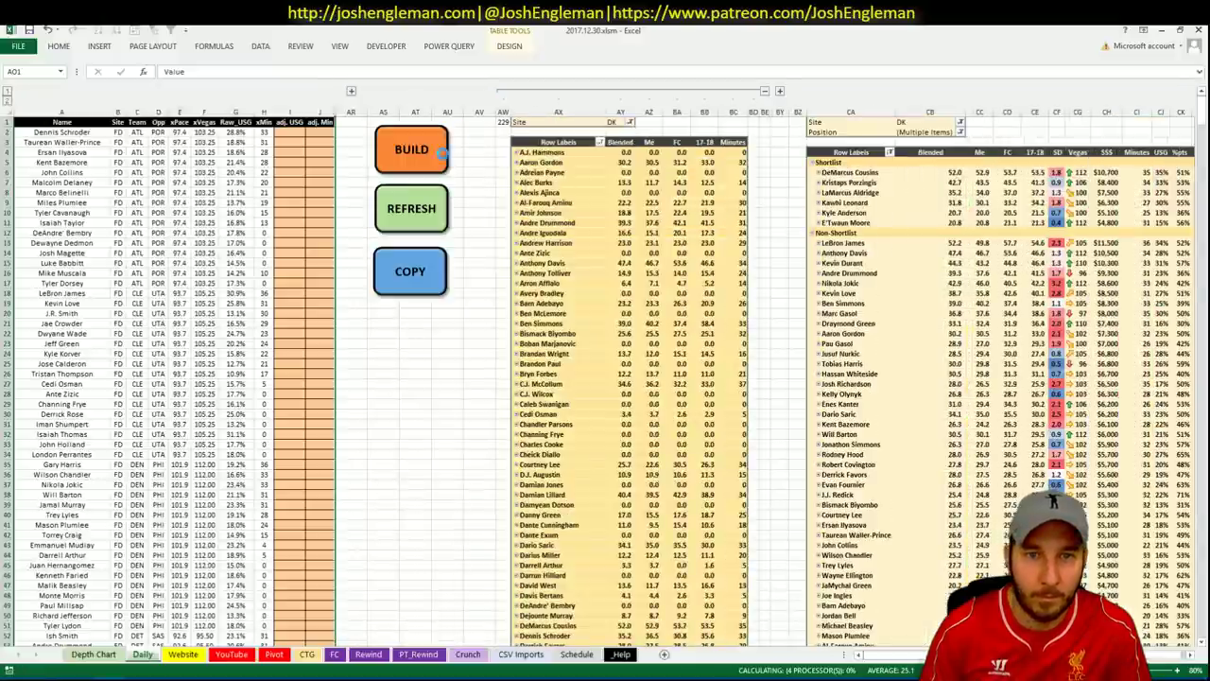
click(416, 215)
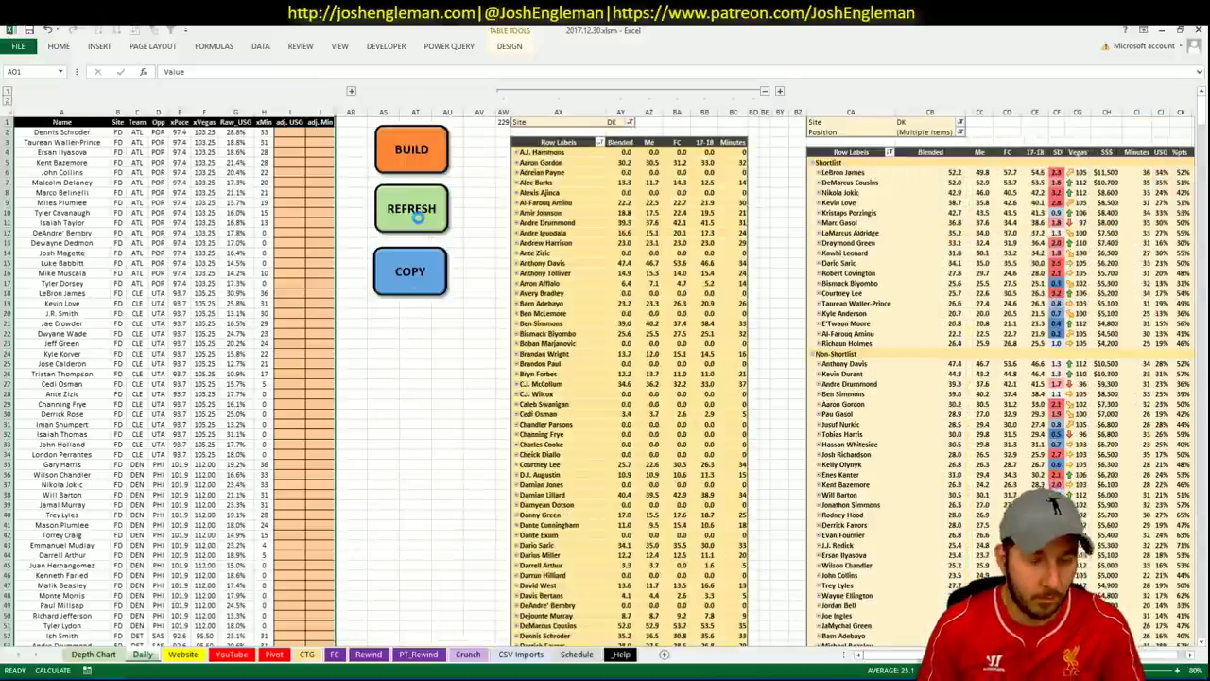
click(427, 275)
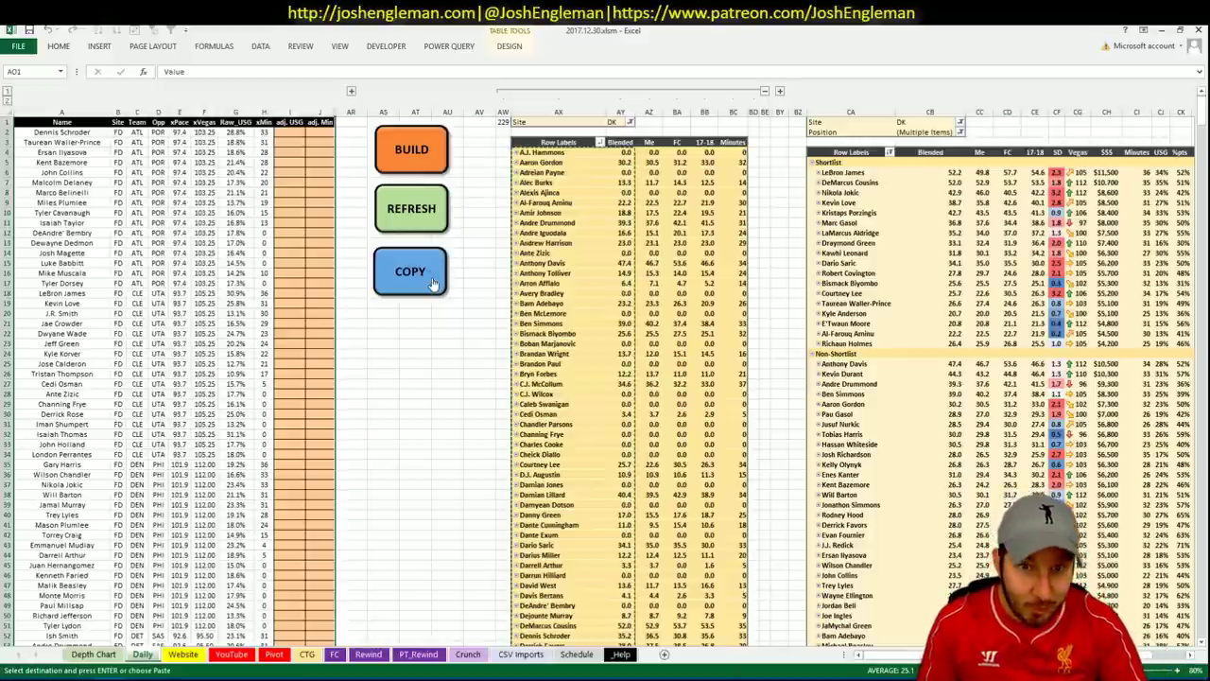
- Switch to FantasyCruncher's DraftKings NBA player manager, paste the copied names and projections into the upload table, and upload them
click(53, 679)
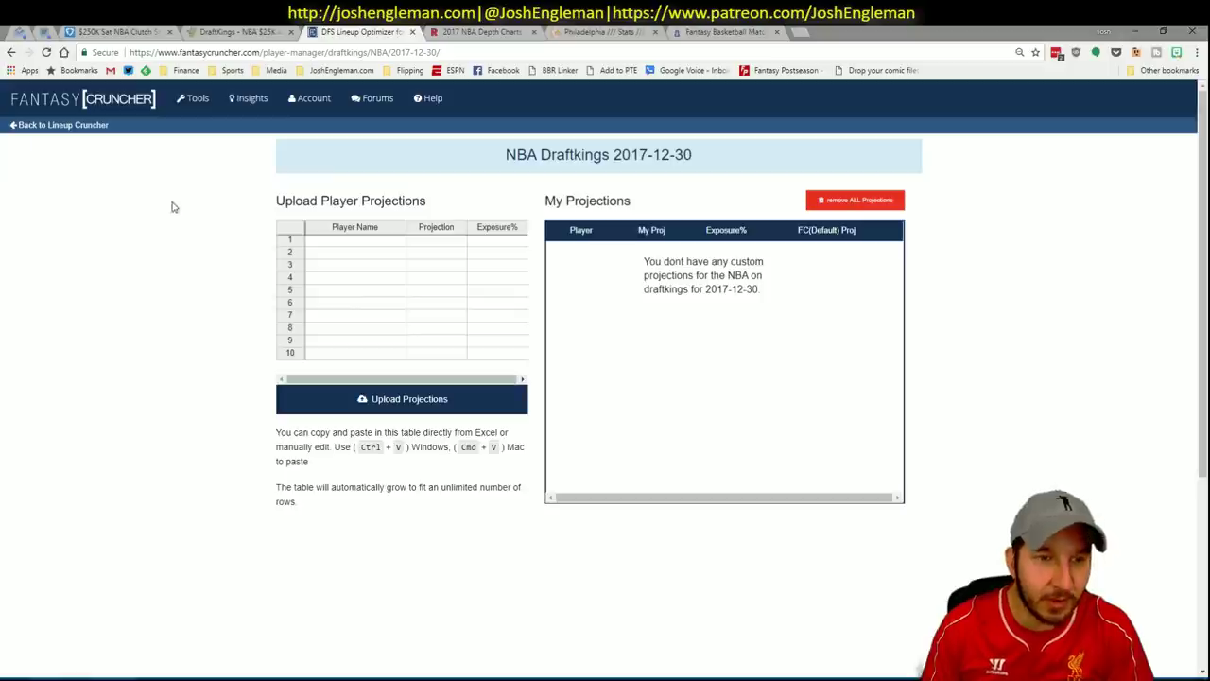
click(352, 249)
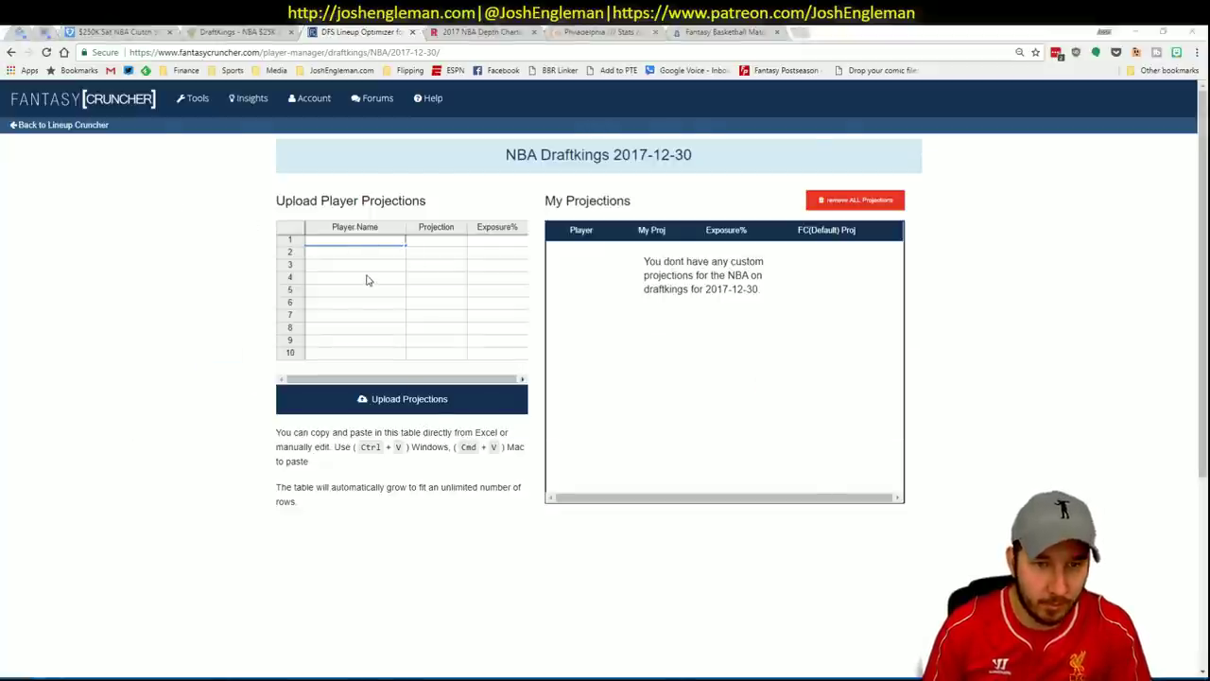
key(alt+Tab)
key(alt+Tab)
key(alt+Tab)
key(alt+Tab)
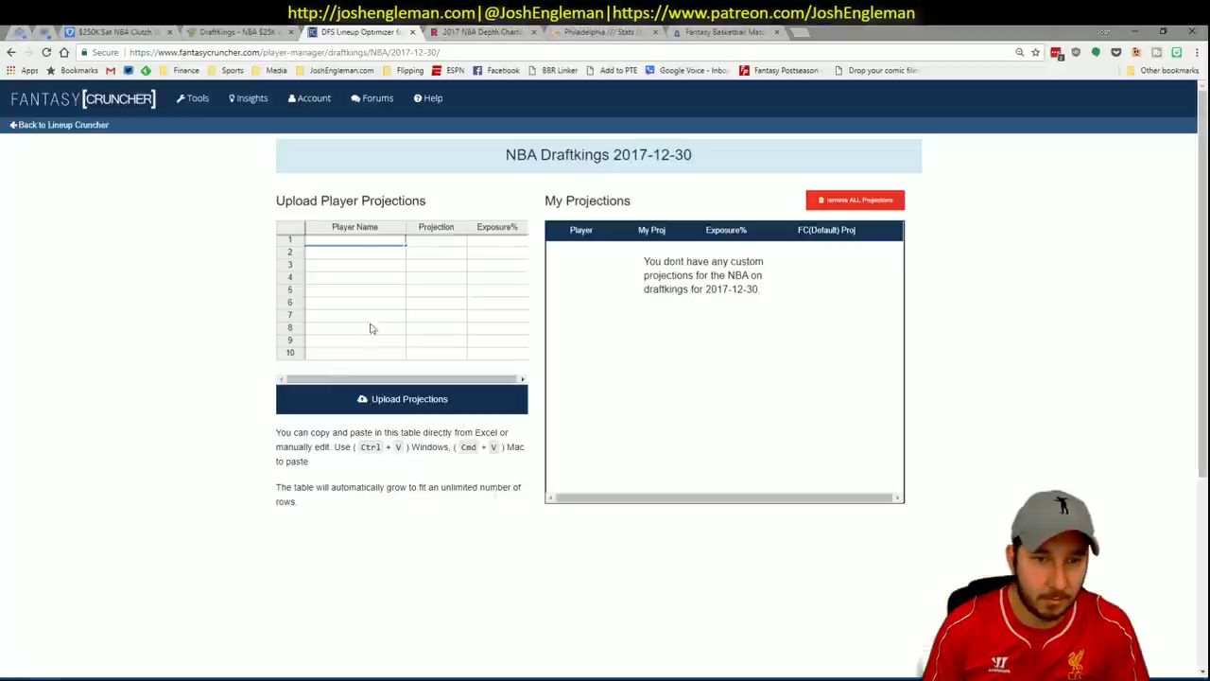
key(ctrl+v)
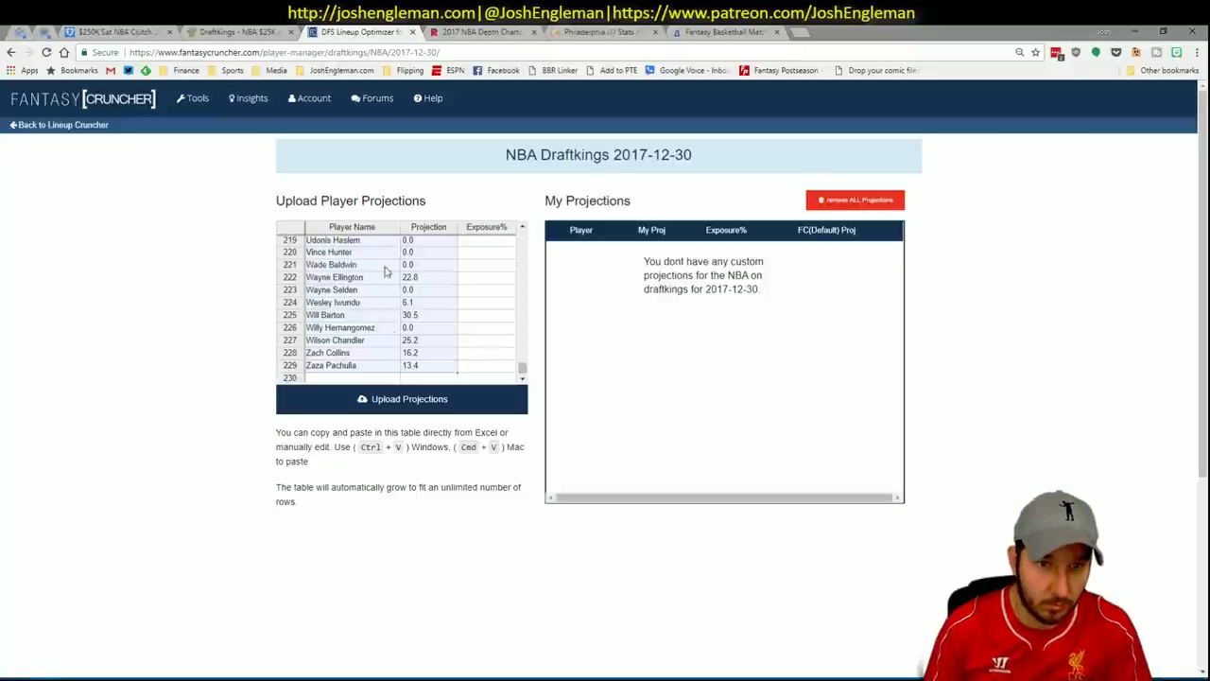
click(384, 405)
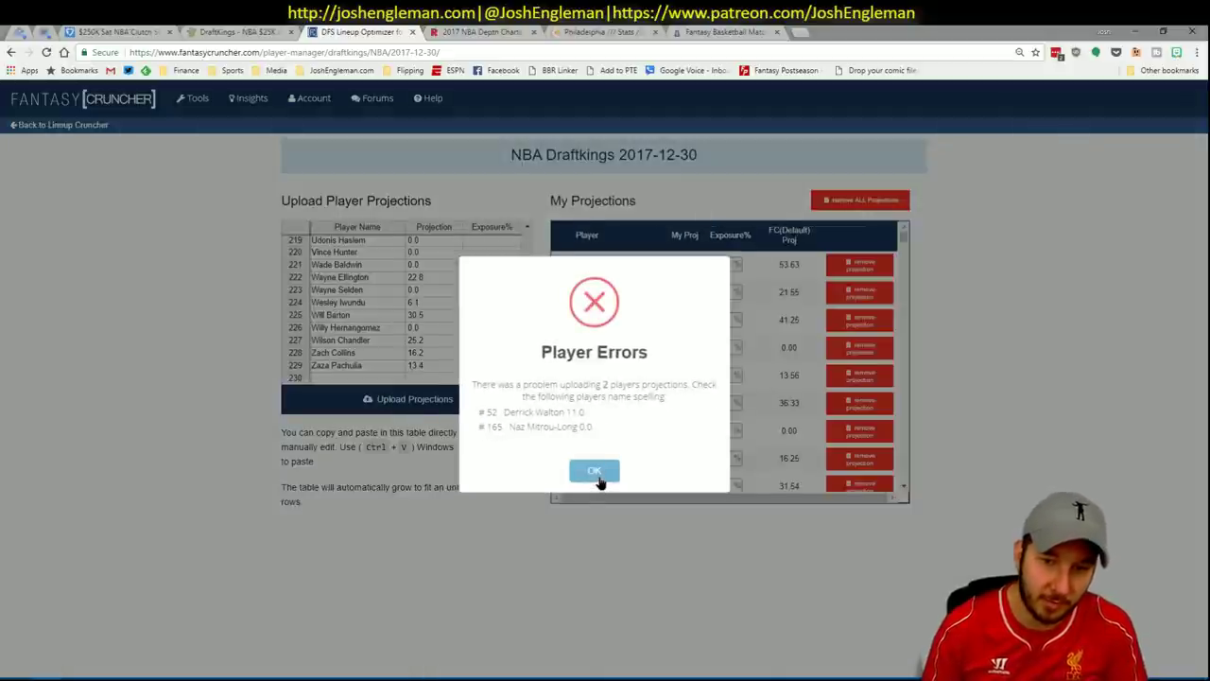
click(593, 471)
- Return to the lineup optimizer, and configure it to generate 10 lineups with the "use My Projections" option
click(31, 128)
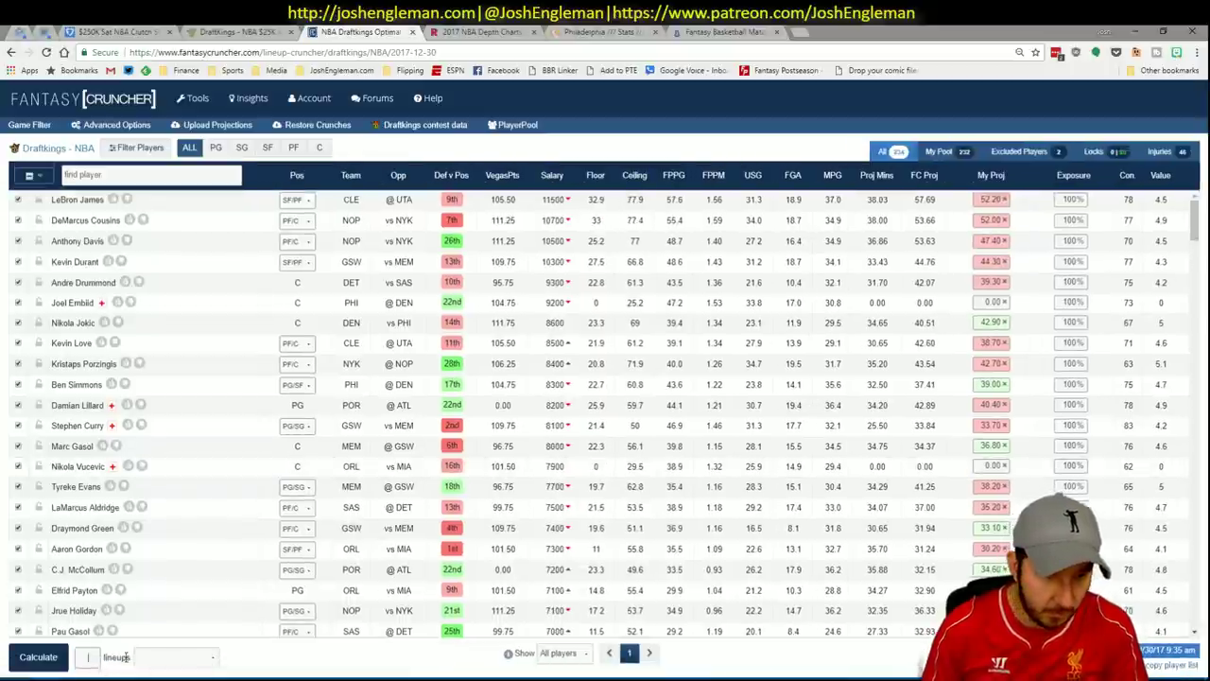
text(10)
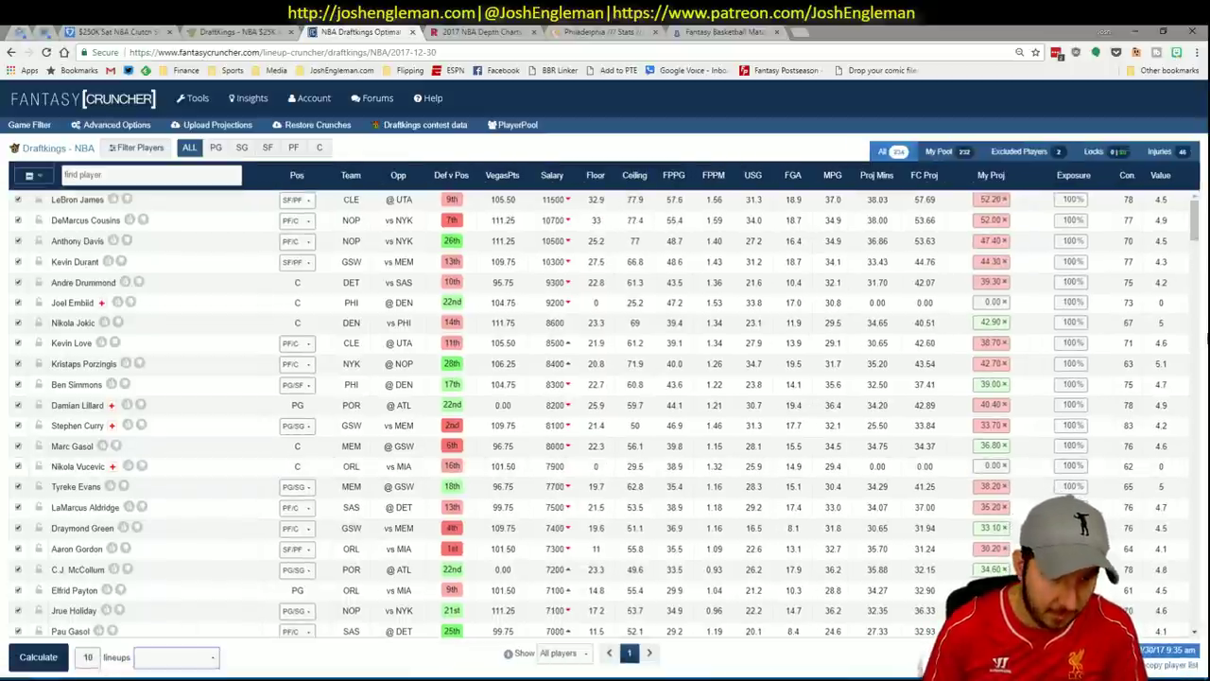
click(206, 661)
click(179, 602)
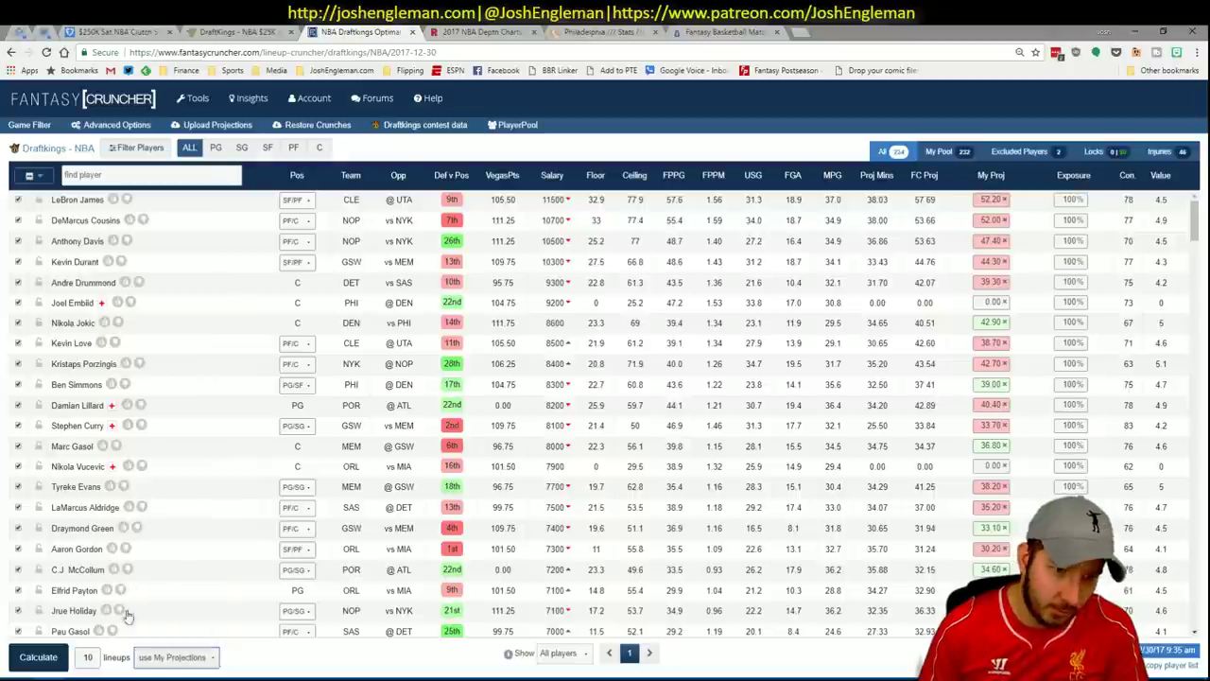
- Set the optimizer's Randomness Setting to 5% in the general advanced options
drag(138, 111, 126, 121)
click(126, 126)
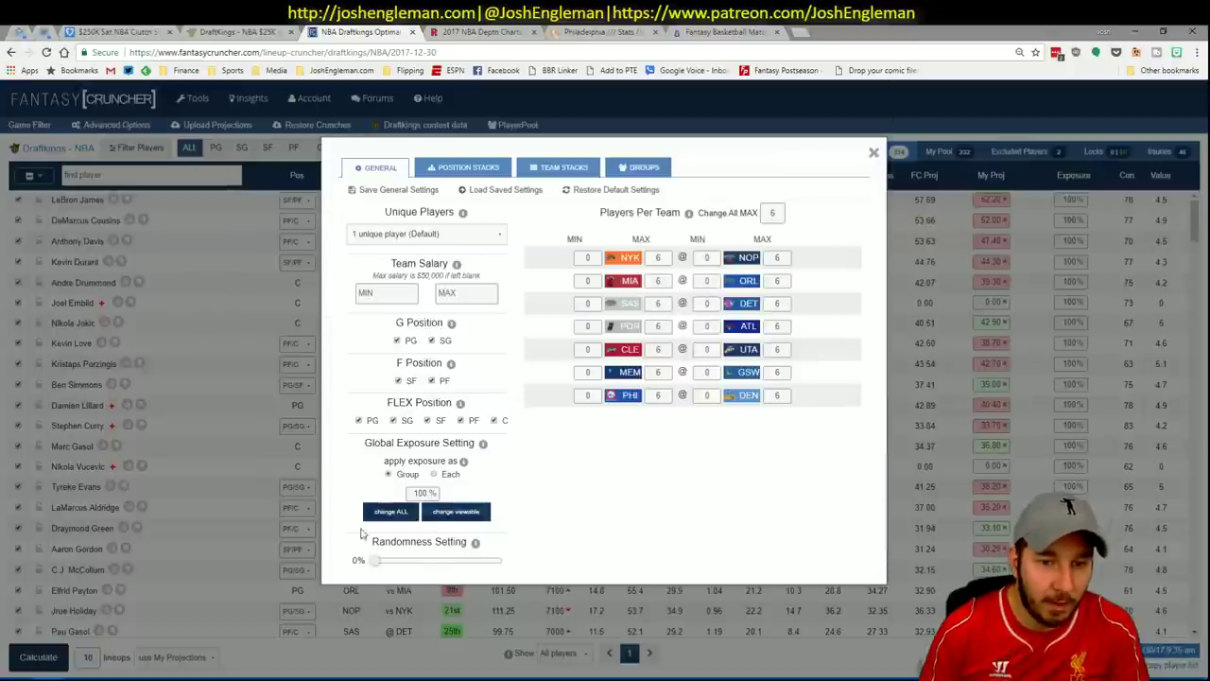
drag(378, 566, 382, 565)
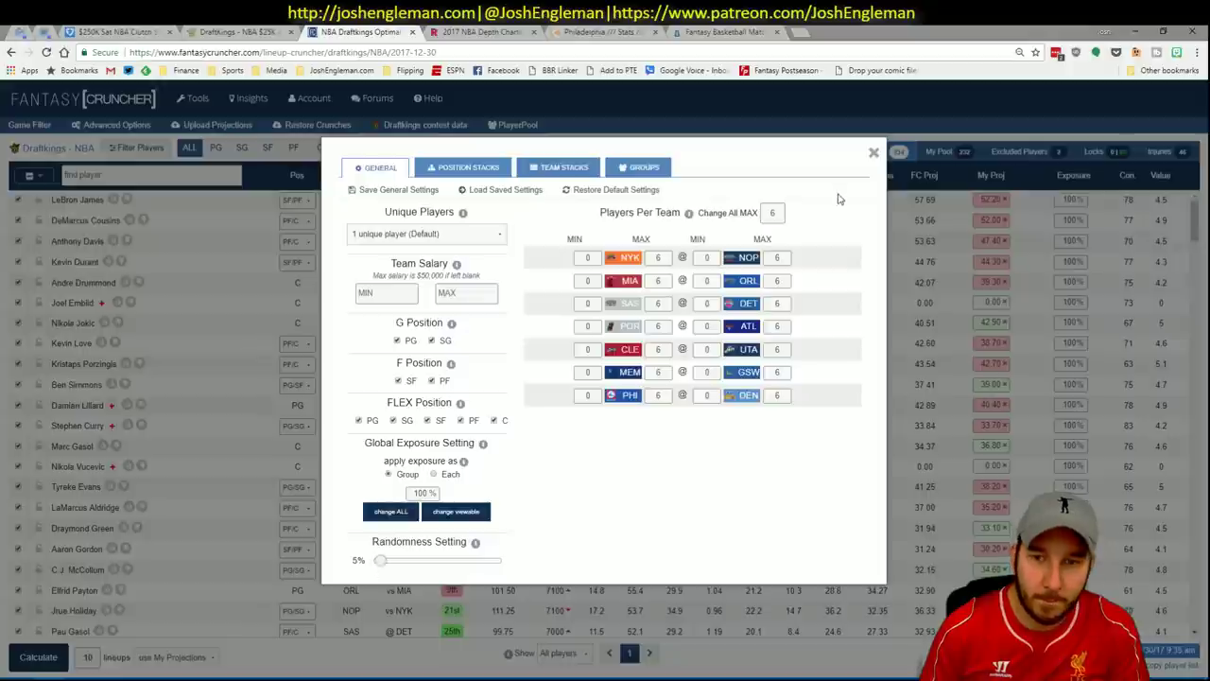
click(874, 154)
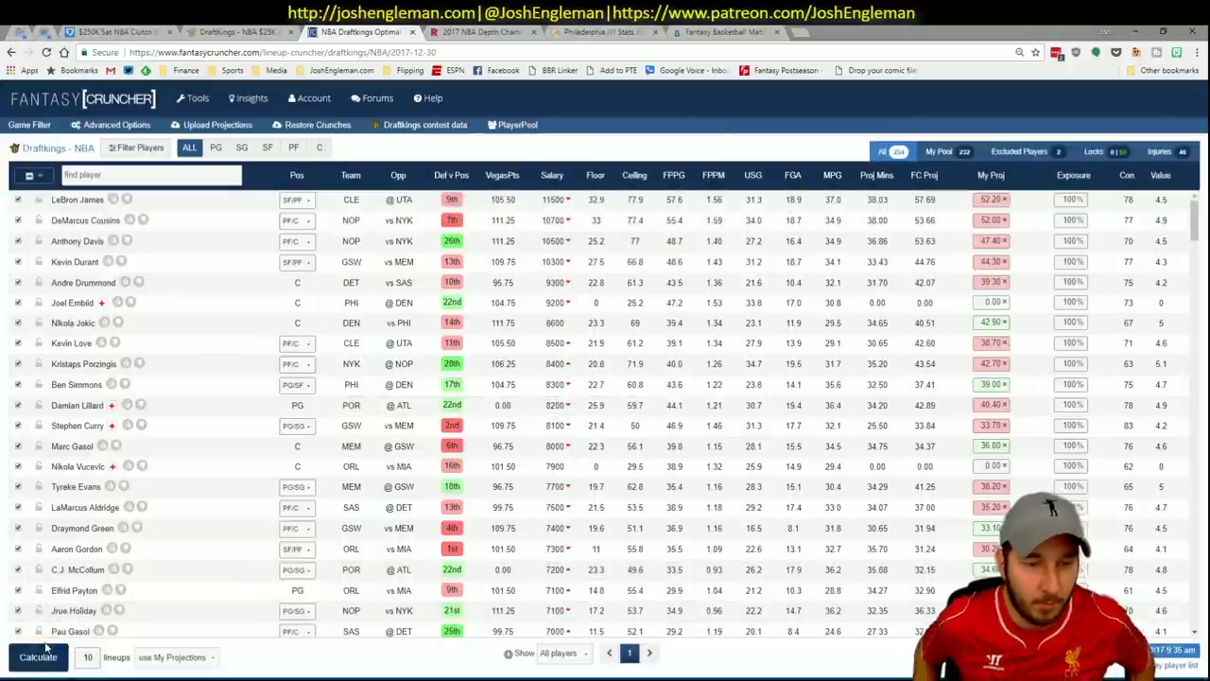
- Calculate the first batch of lineups, and sort them by My Projected
click(46, 649)
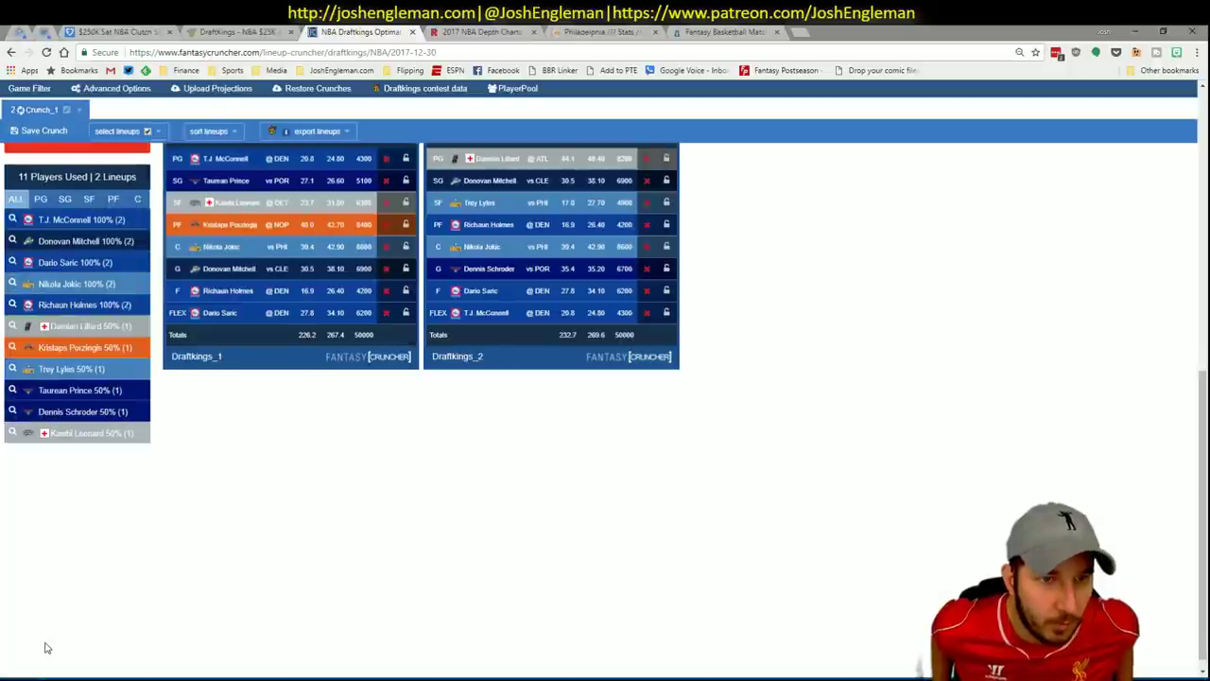
scroll(187, 291, up, 2)
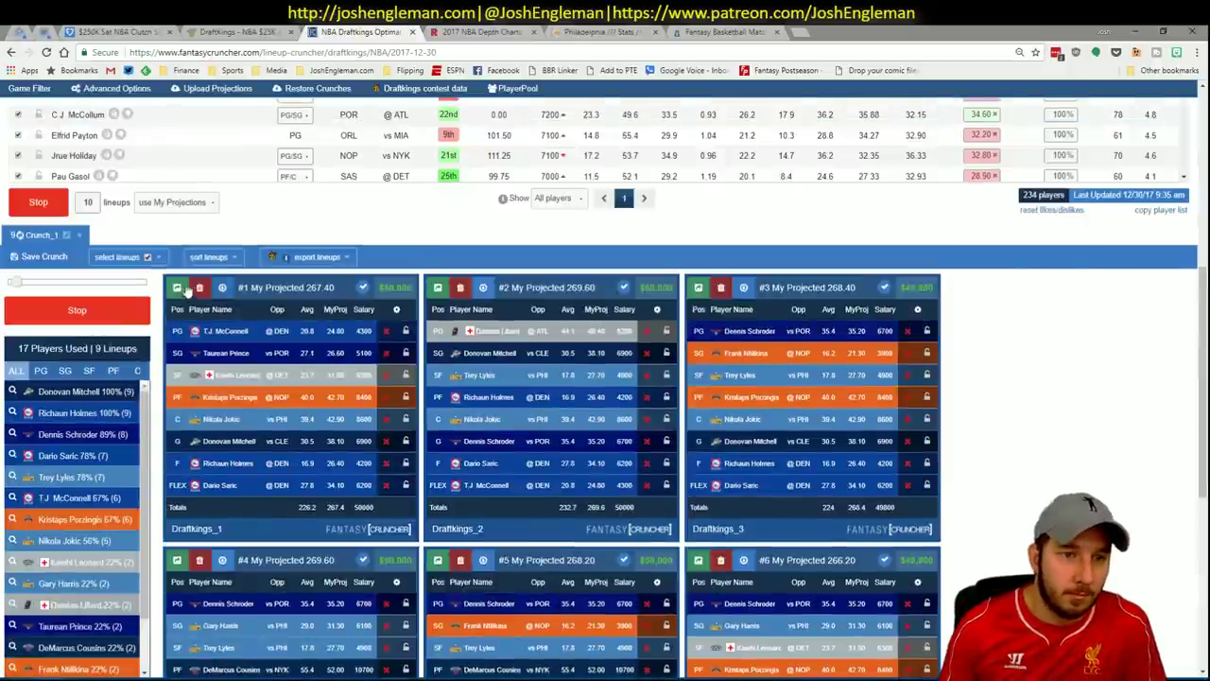
click(208, 256)
click(225, 297)
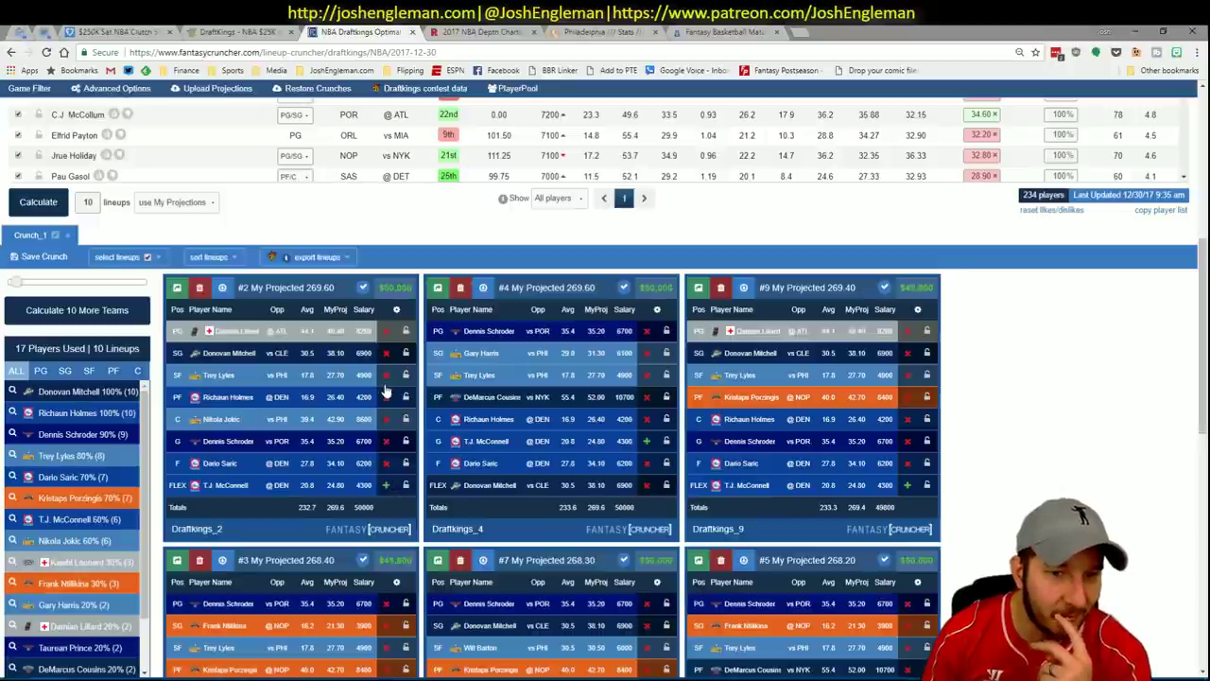
- Calculate a second batch of 10 lineups with the same settings, and sort it by My Projected
click(38, 202)
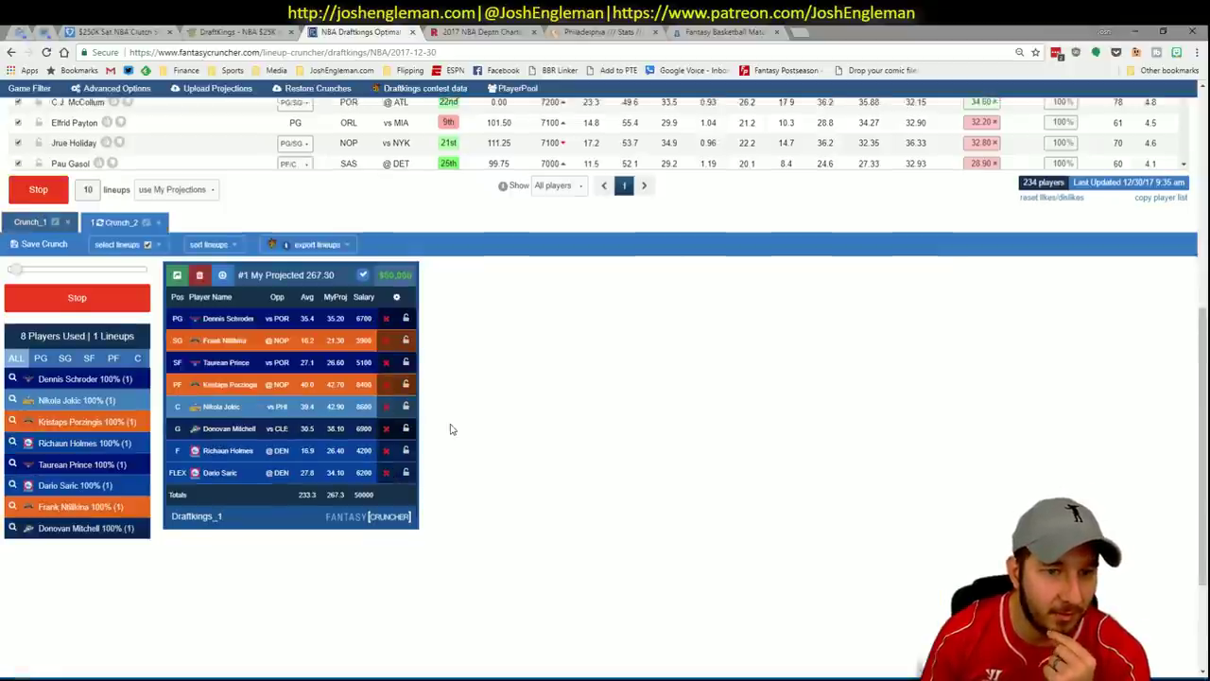
scroll(451, 429, down, 1)
click(210, 130)
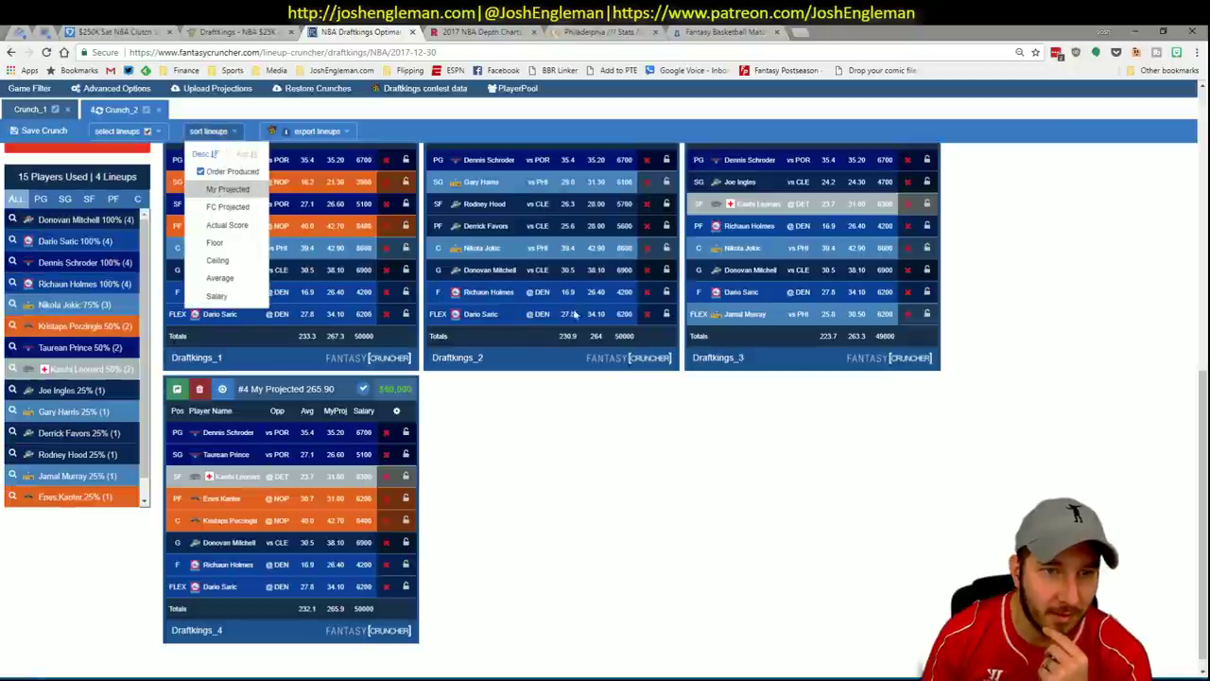
scroll(1021, 284, up, 3)
scroll(891, 331, down, 1)
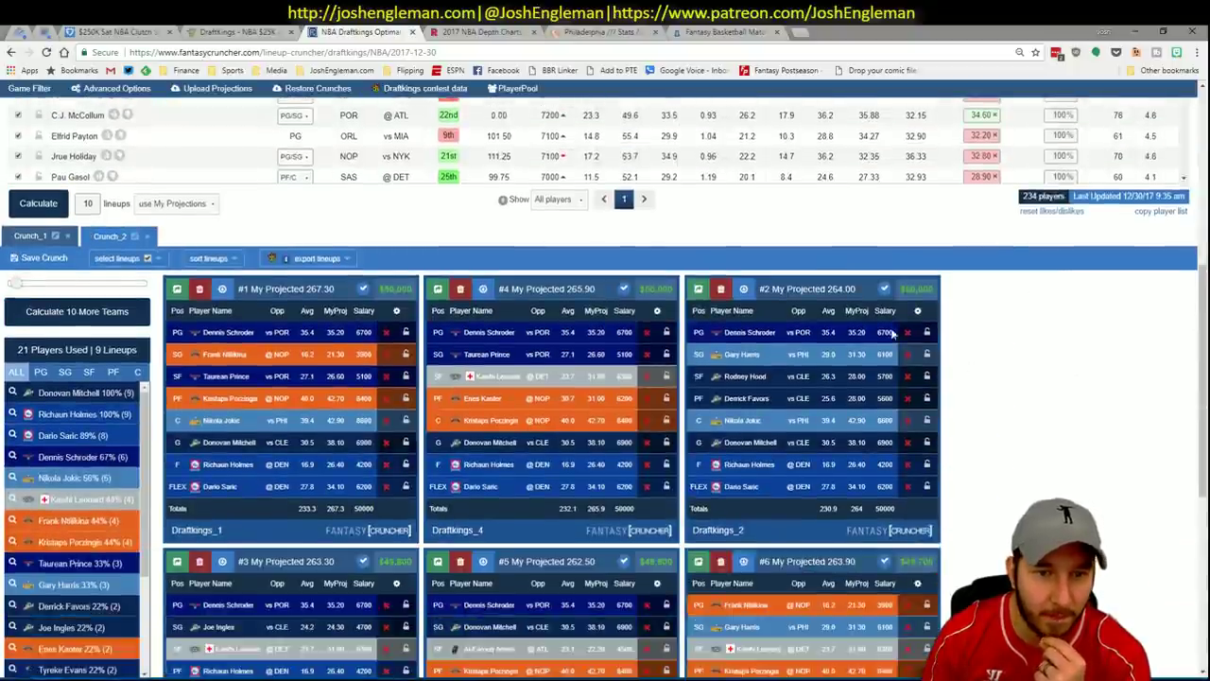
scroll(891, 331, down, 1)
click(210, 195)
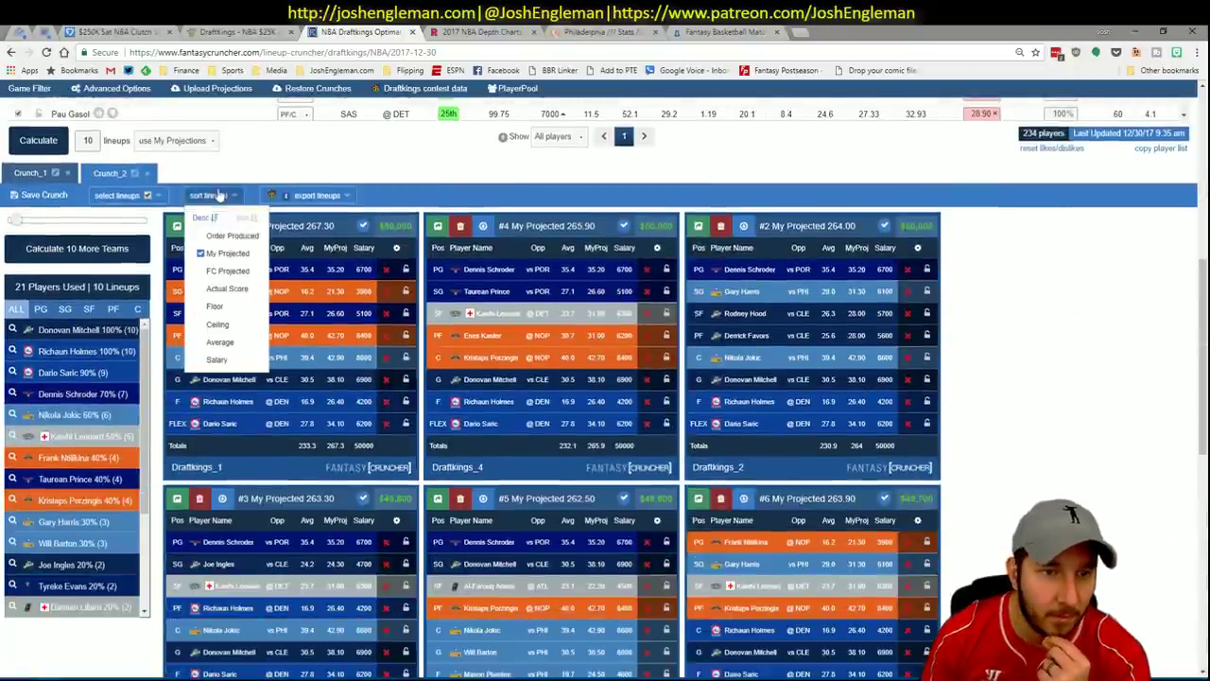
click(227, 253)
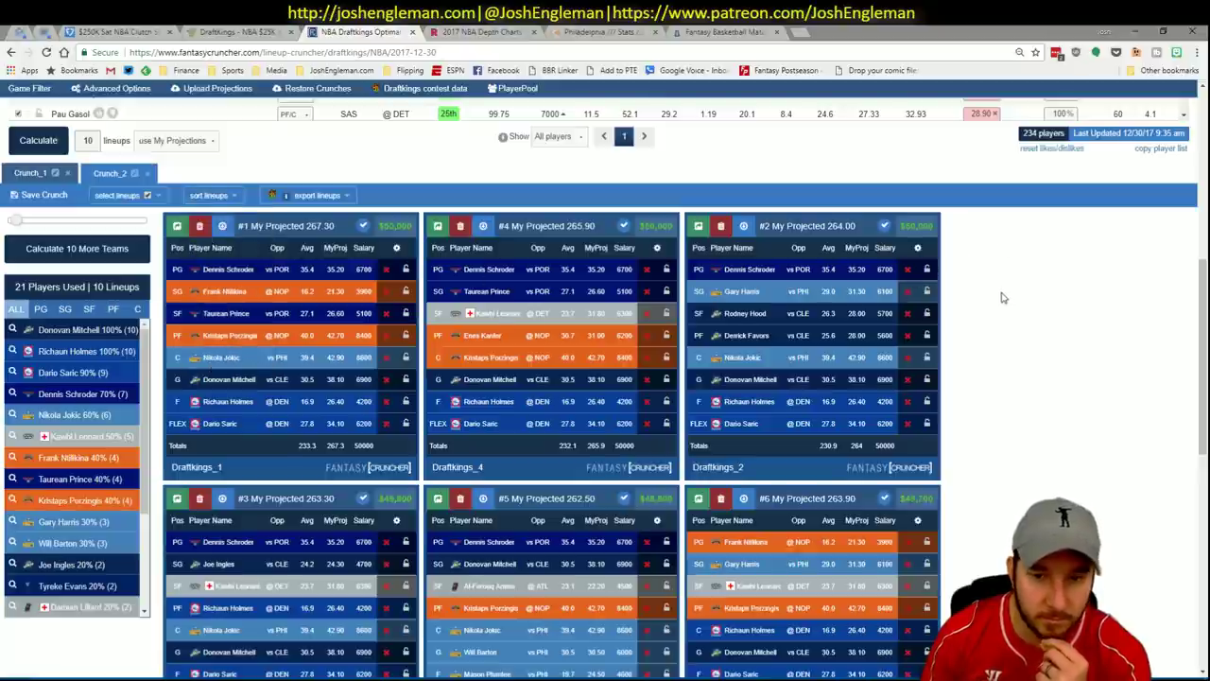
- Review the second batch's lineups, and open a duplicate of the NBA DraftKings optimizer page in another browser tab
scroll(1003, 298, down, 5)
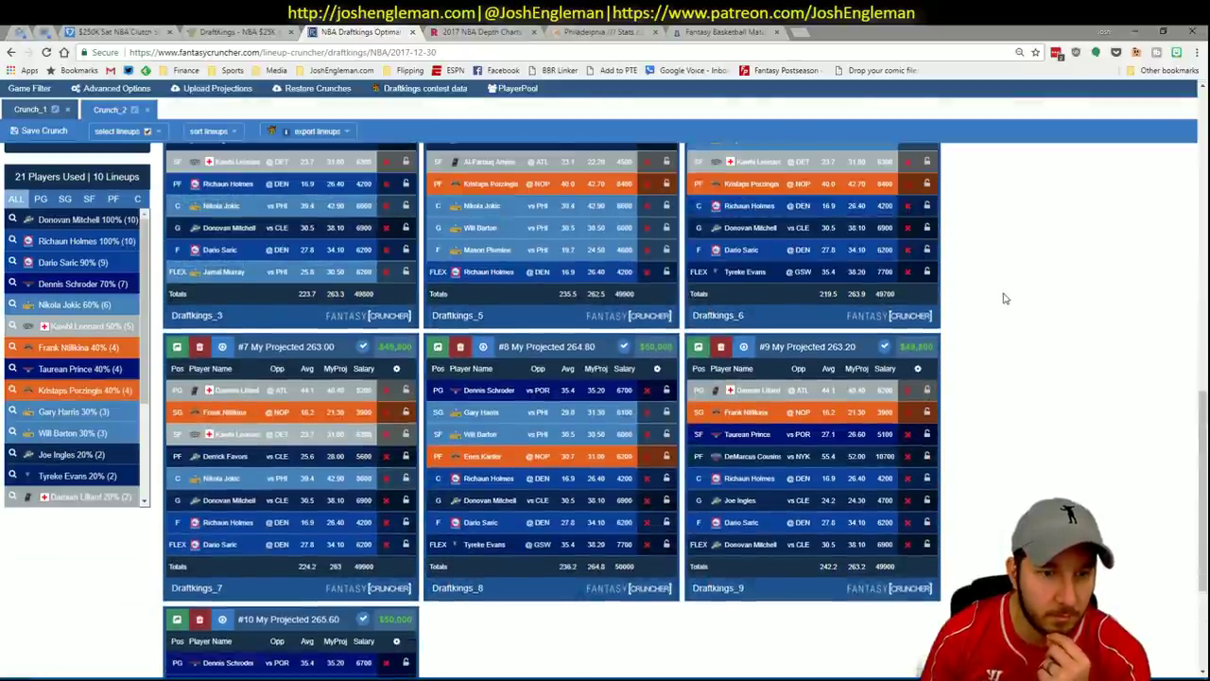
scroll(1005, 299, up, 6)
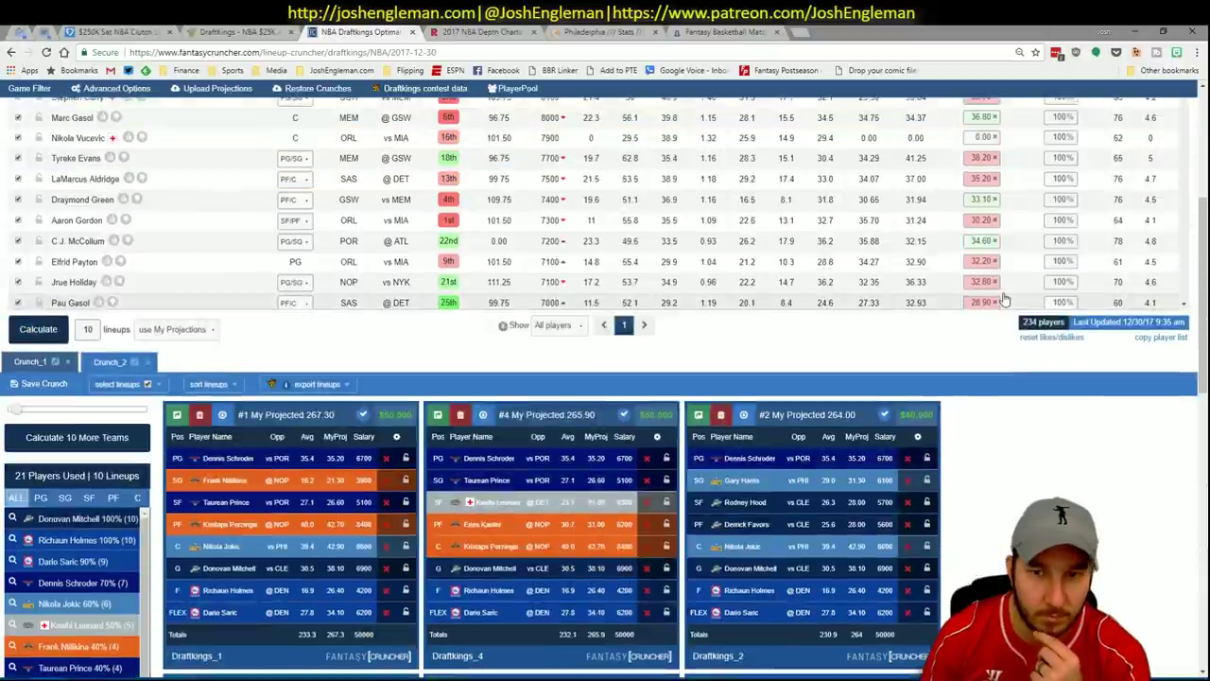
scroll(1004, 299, down, 5)
scroll(988, 511, down, 3)
scroll(994, 500, up, 3)
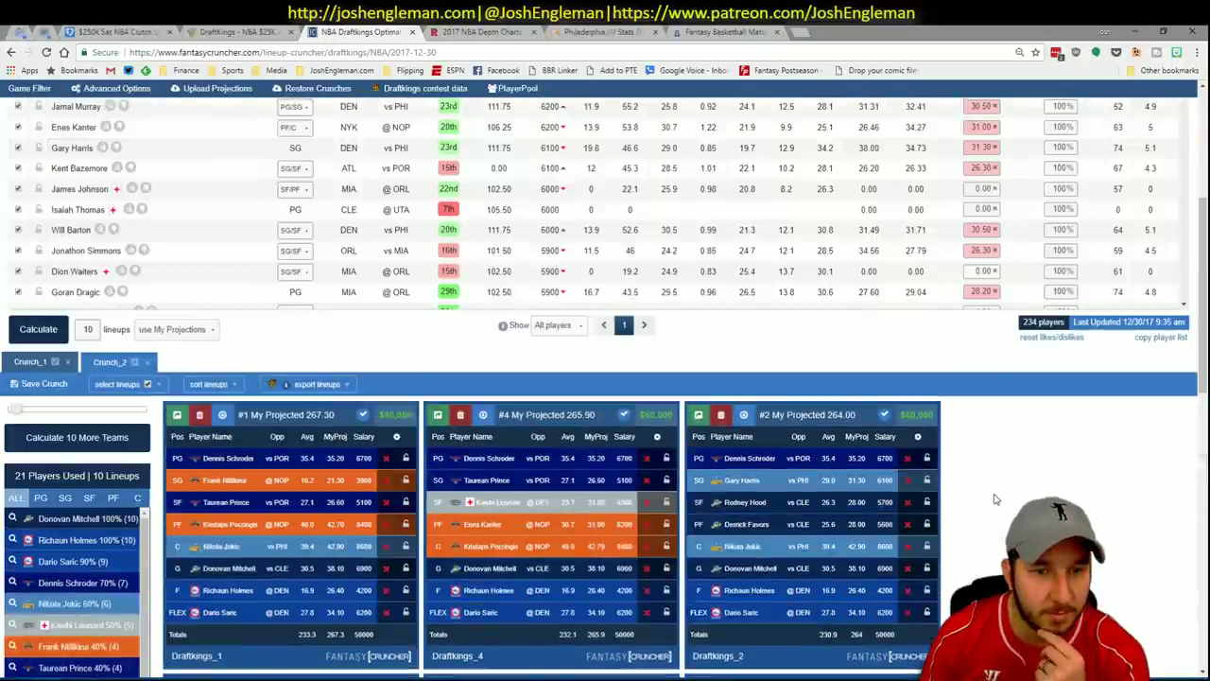
scroll(303, 414, down, 1)
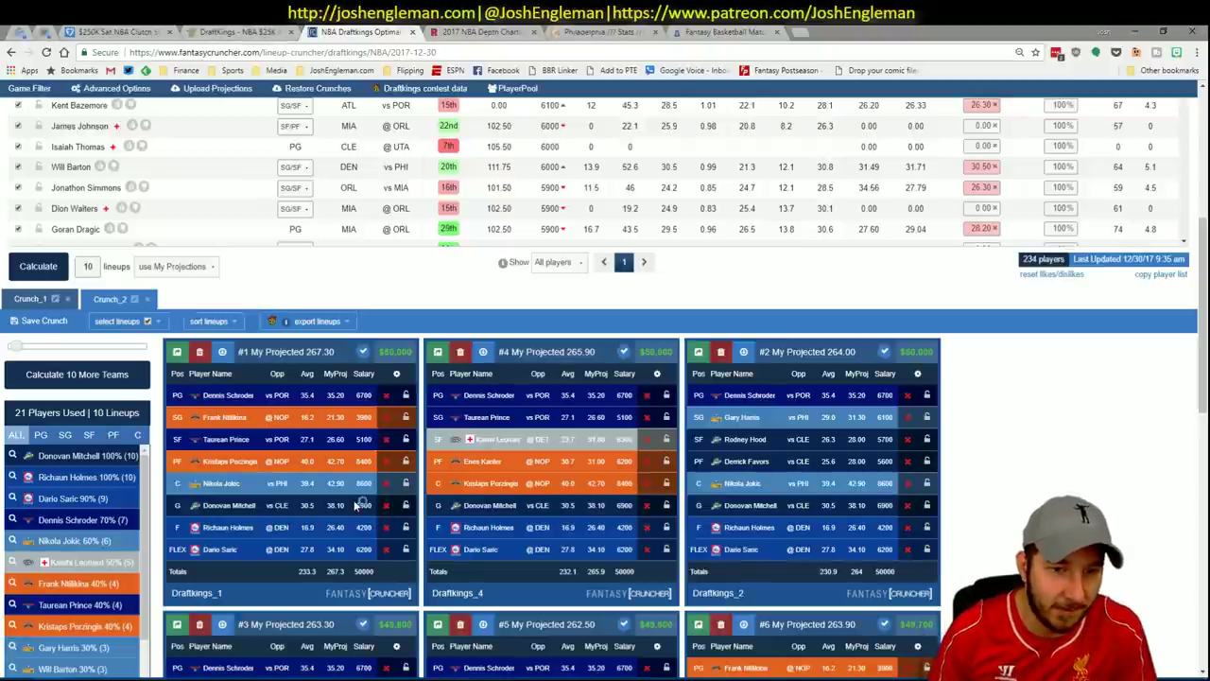
right_click(380, 31)
click(408, 74)
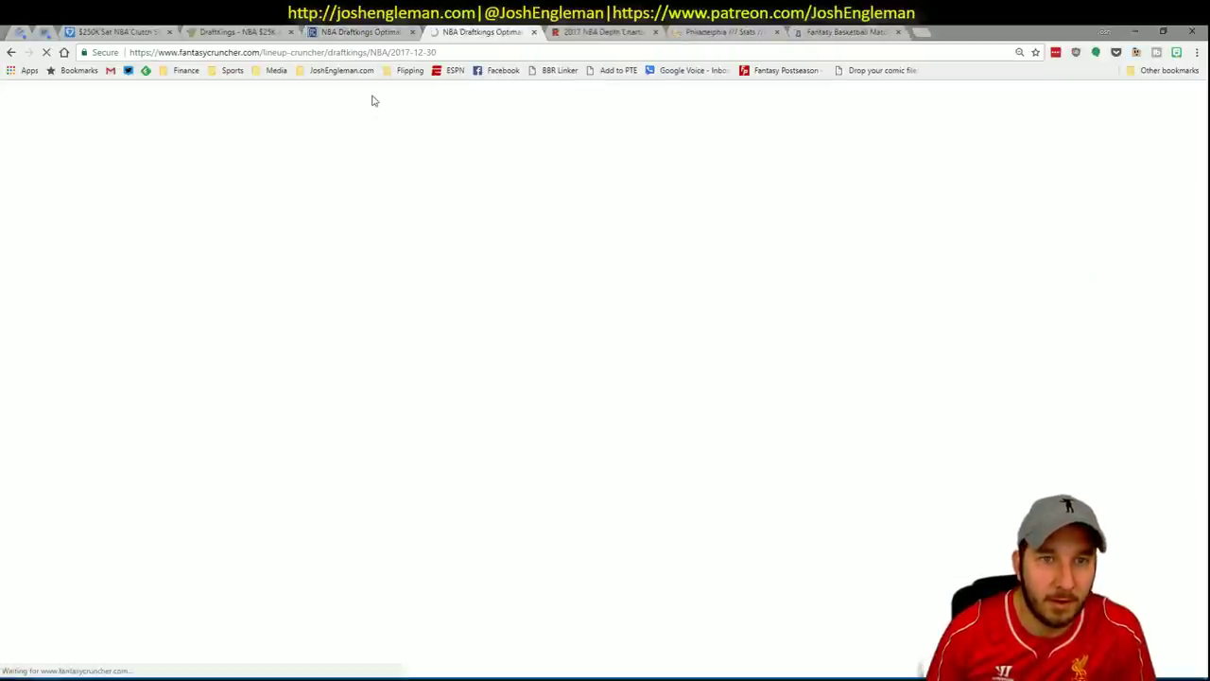